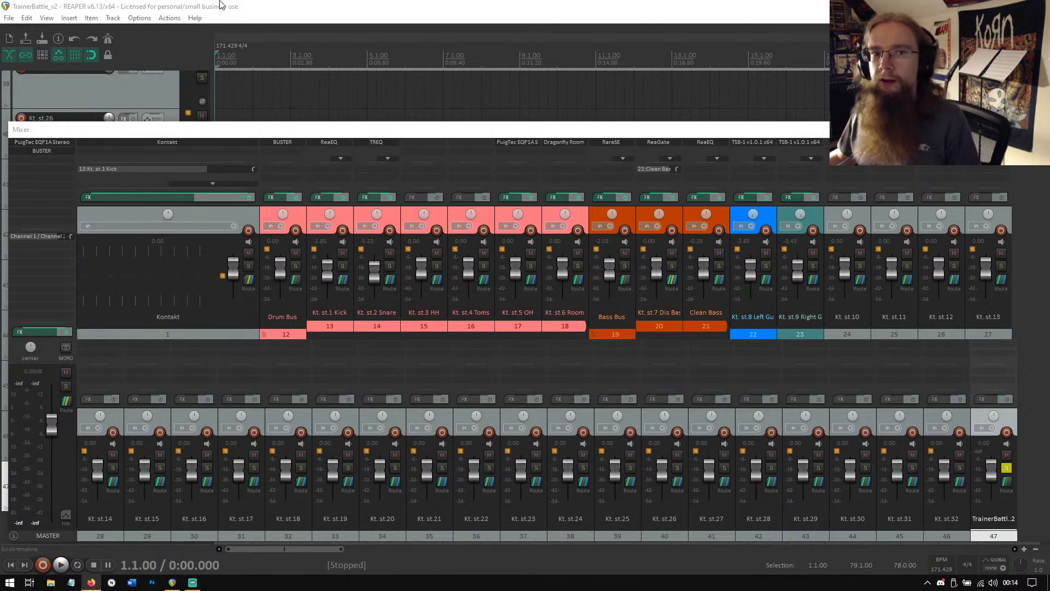
click(138, 18)
click(190, 114)
mouse_move(181, 140)
mouse_down()
mouse_move(178, 106)
mouse_move(185, 137)
mouse_up()
right_click(186, 135)
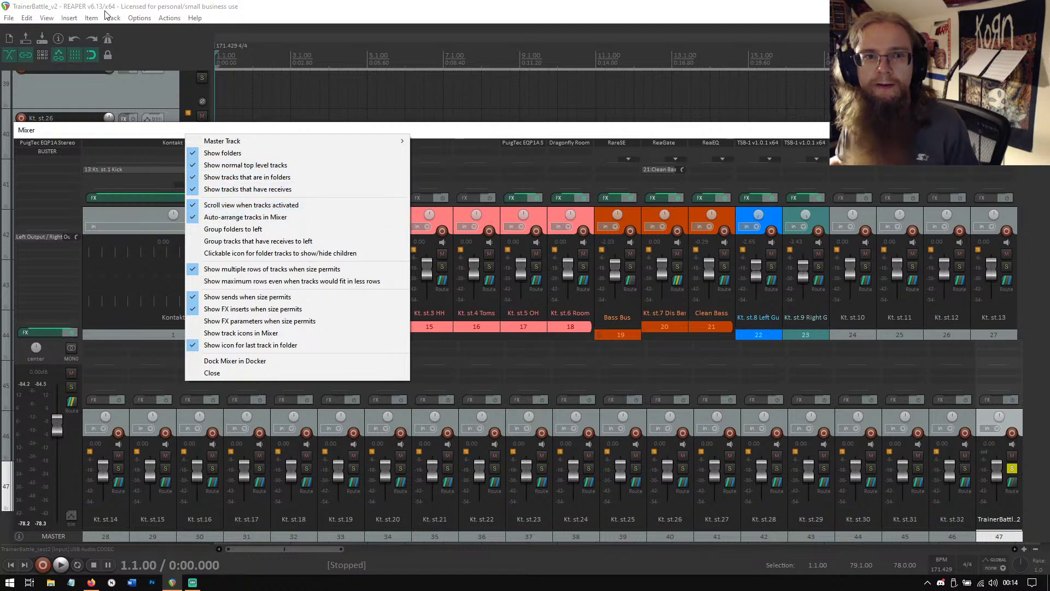
click(134, 19)
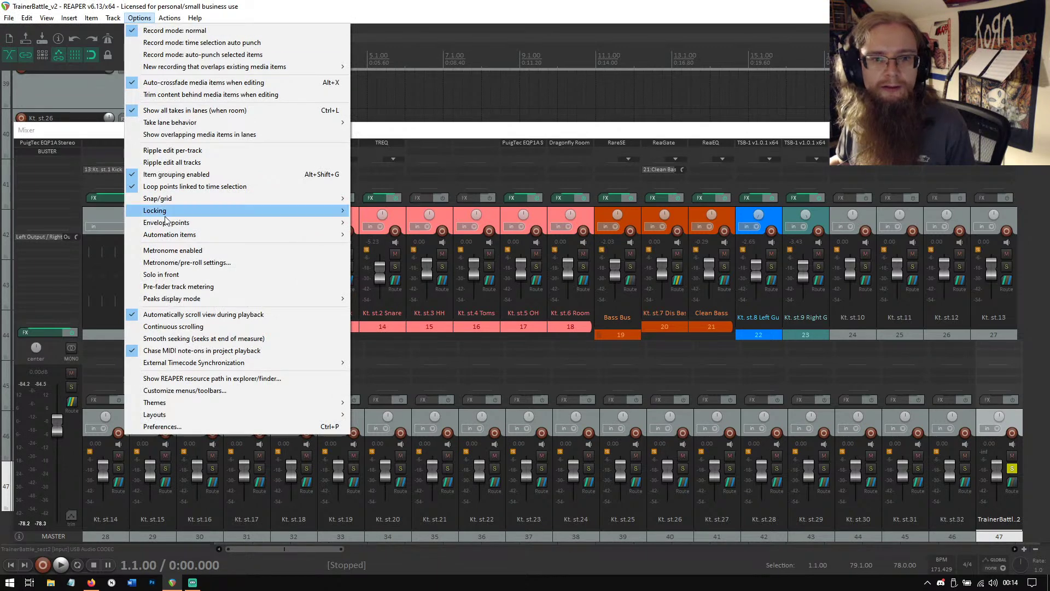
mouse_move(166, 221)
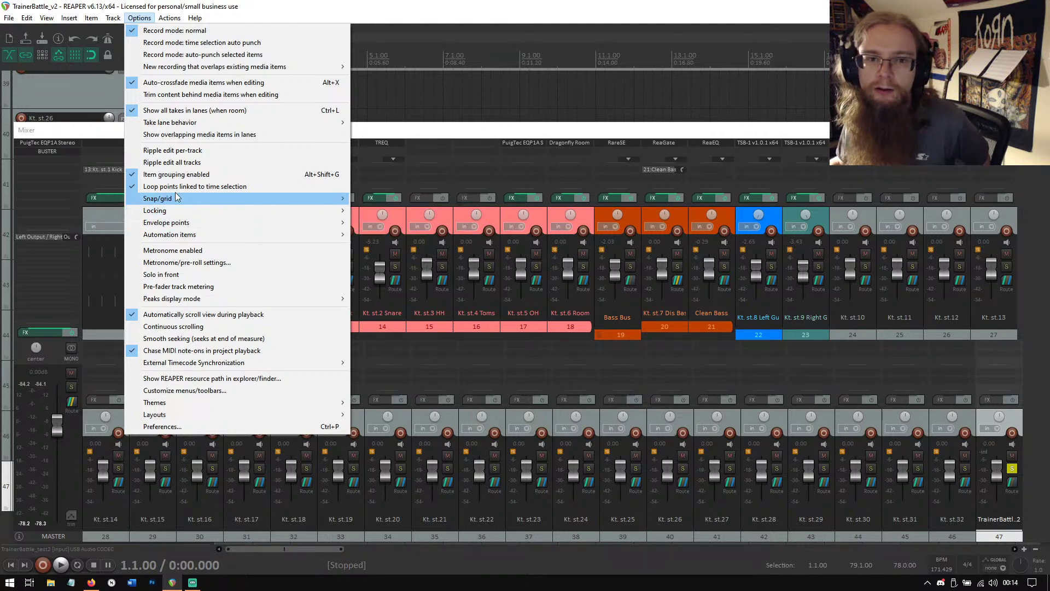
mouse_move(176, 123)
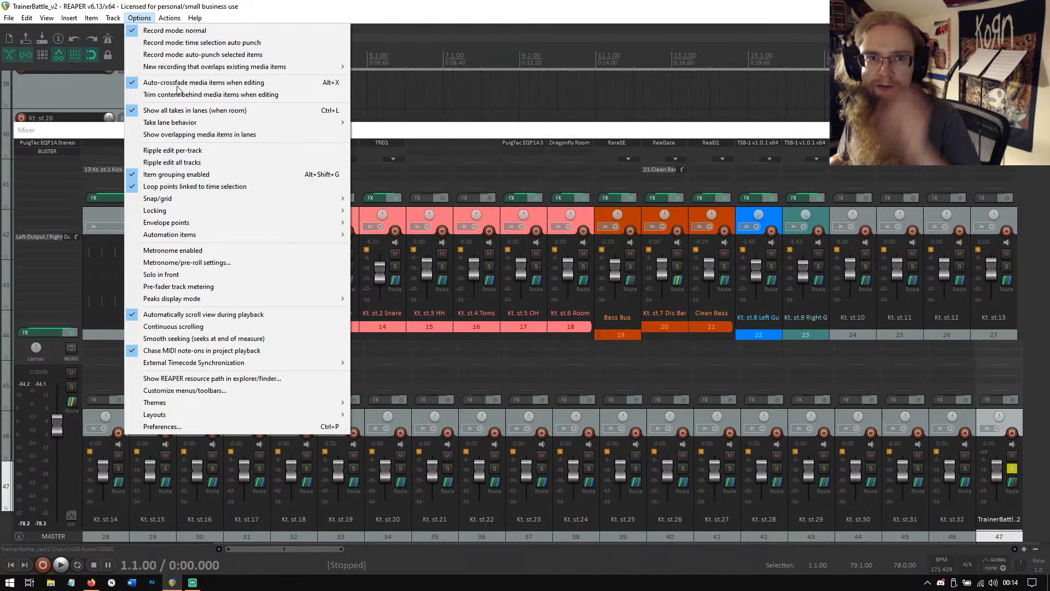
mouse_move(111, 23)
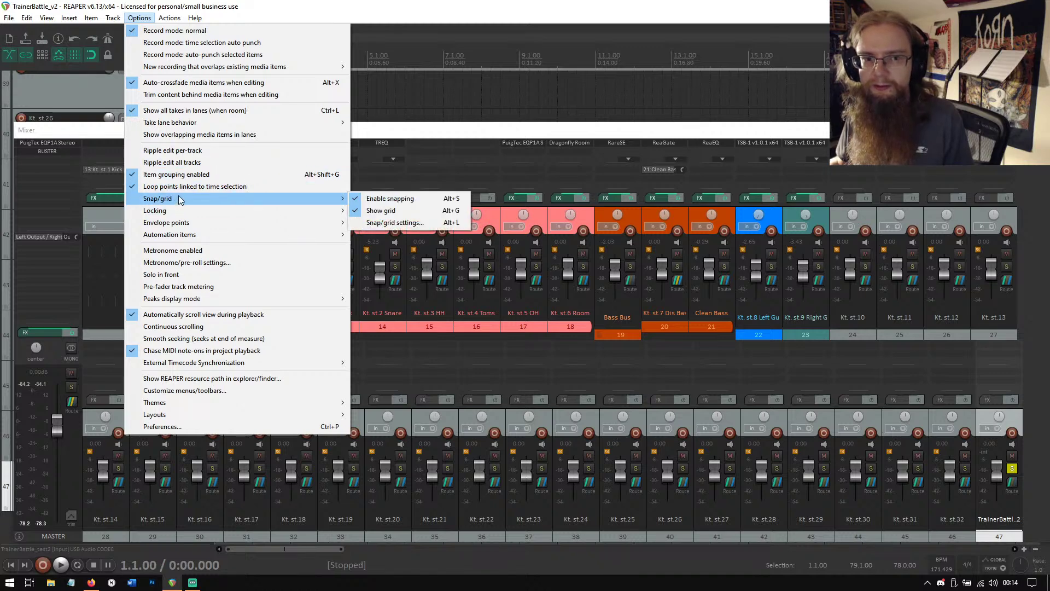
mouse_move(178, 21)
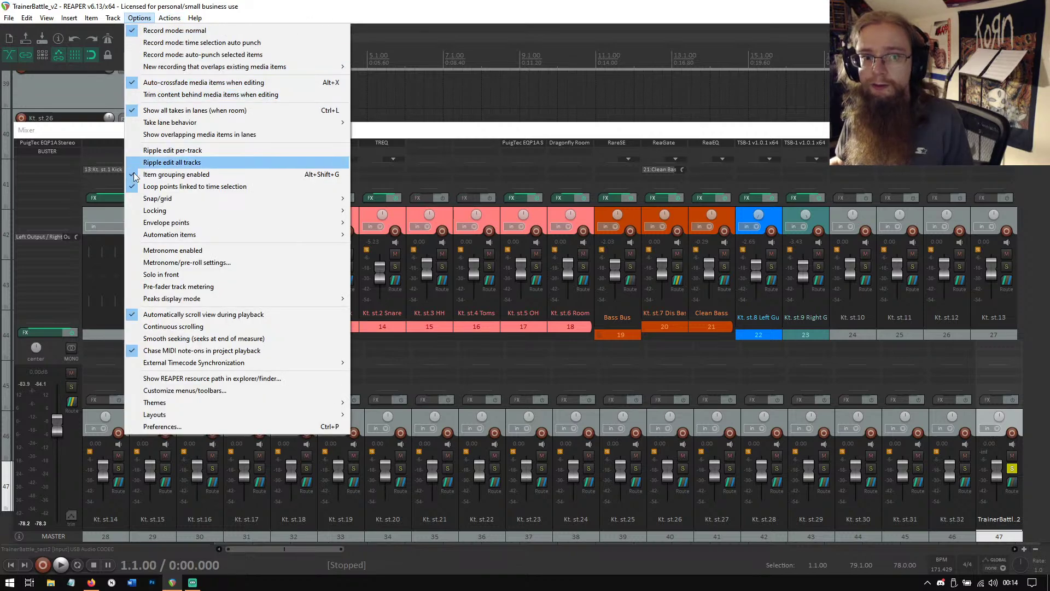
mouse_move(139, 199)
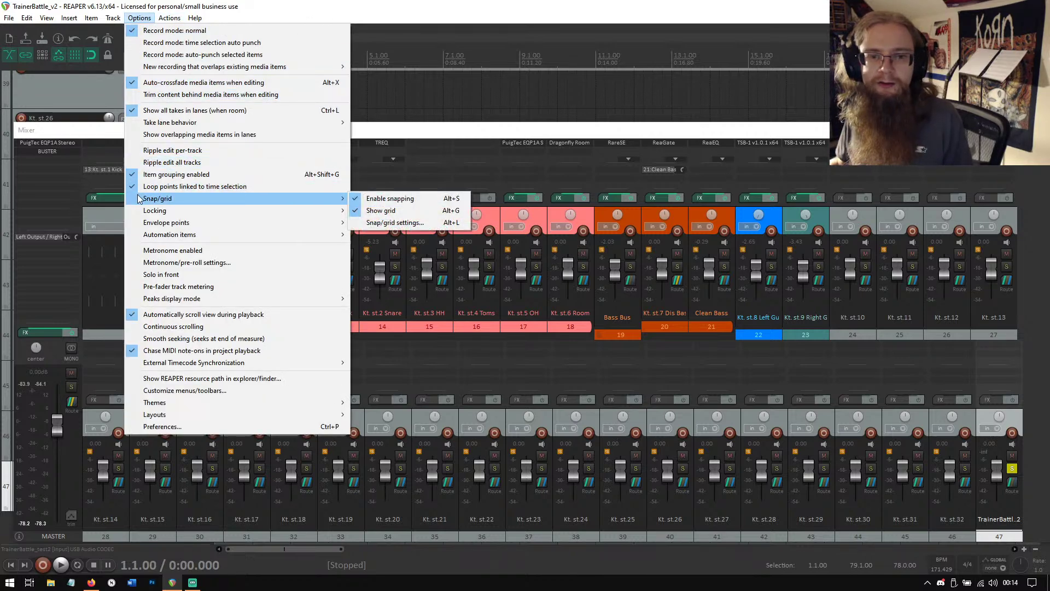
click(174, 255)
right_click(120, 140)
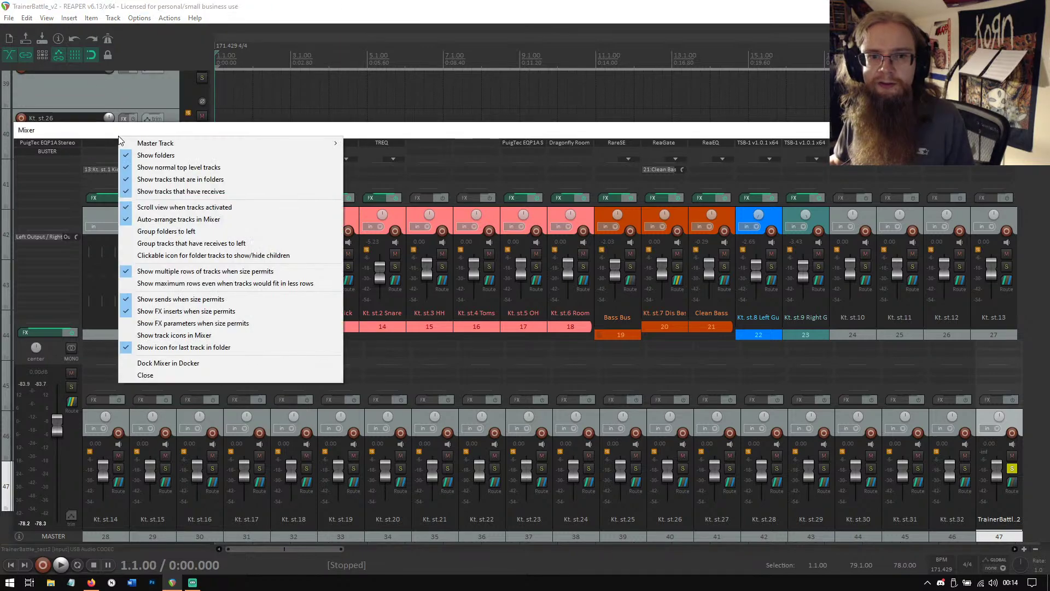
click(119, 134)
mouse_move(120, 134)
mouse_down()
mouse_move(143, 460)
mouse_move(167, 512)
mouse_move(107, 143)
mouse_up()
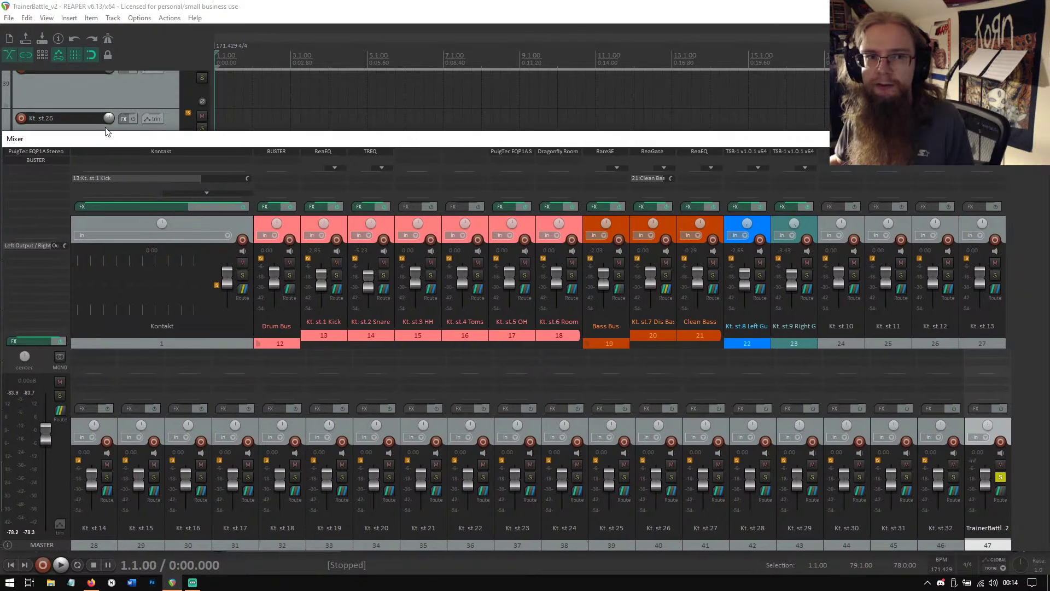
click(140, 18)
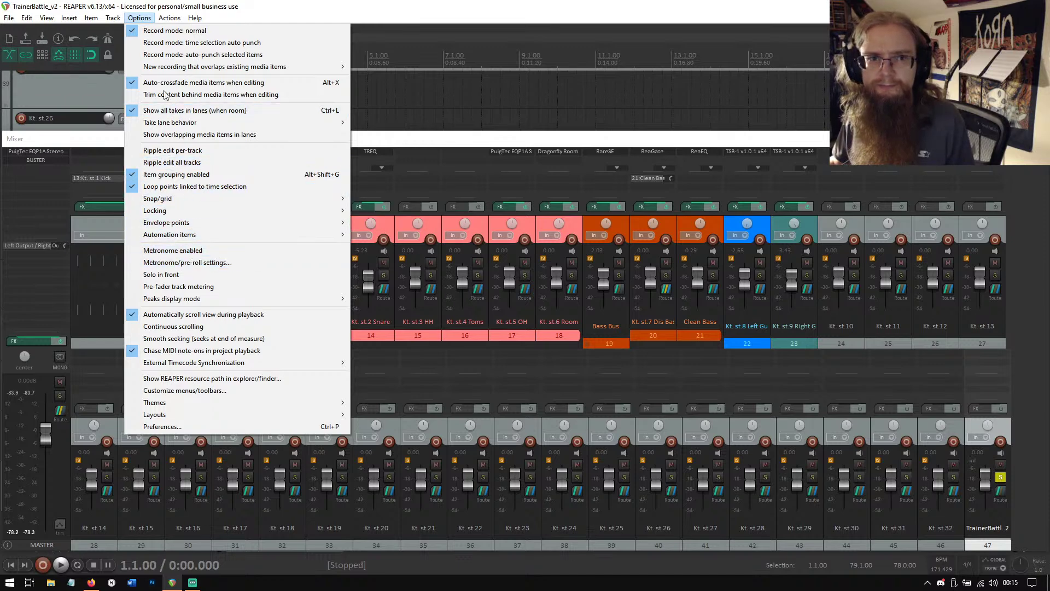
mouse_move(53, 22)
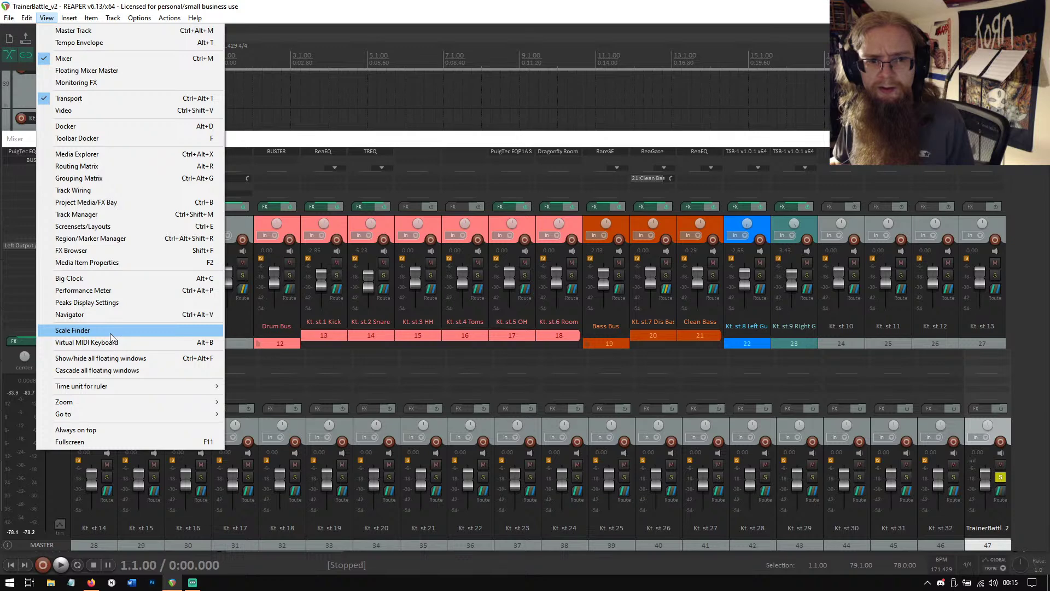
mouse_move(139, 18)
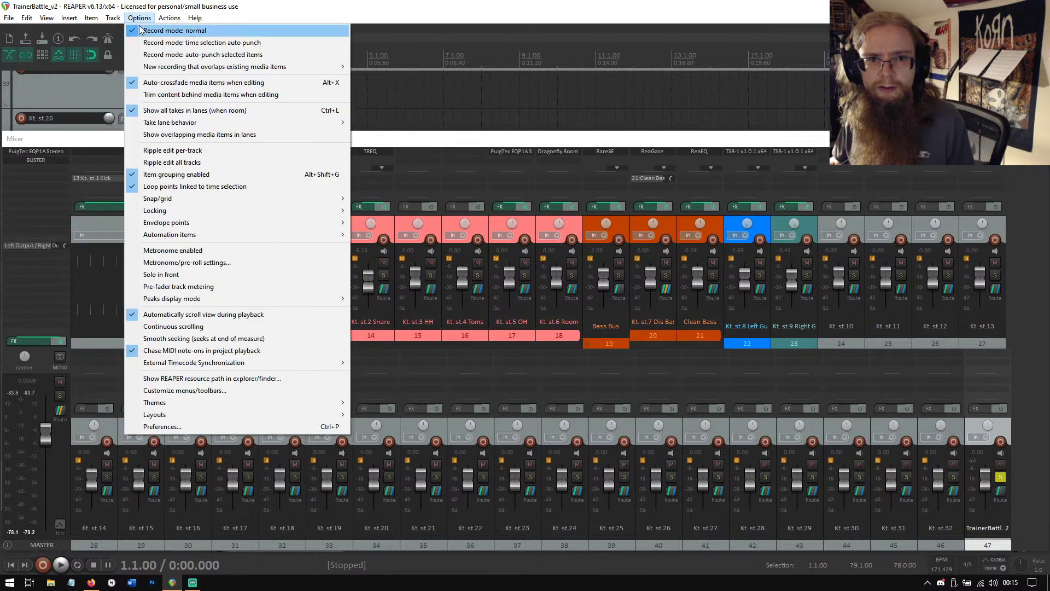
Dock the floating mixer window in the docker beneath the arrange view.
click(159, 4)
right_click(329, 138)
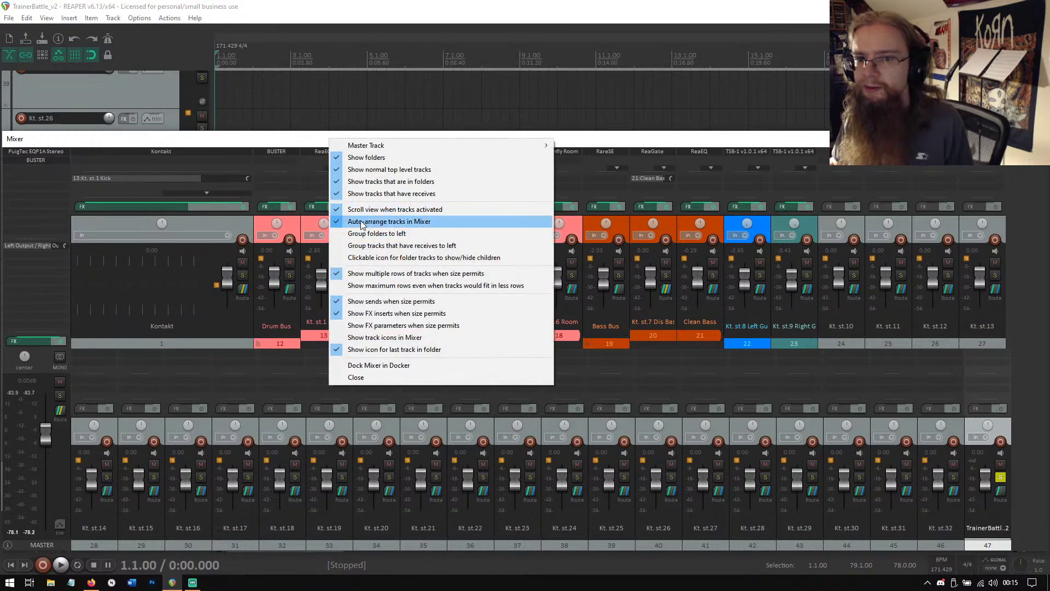
click(391, 366)
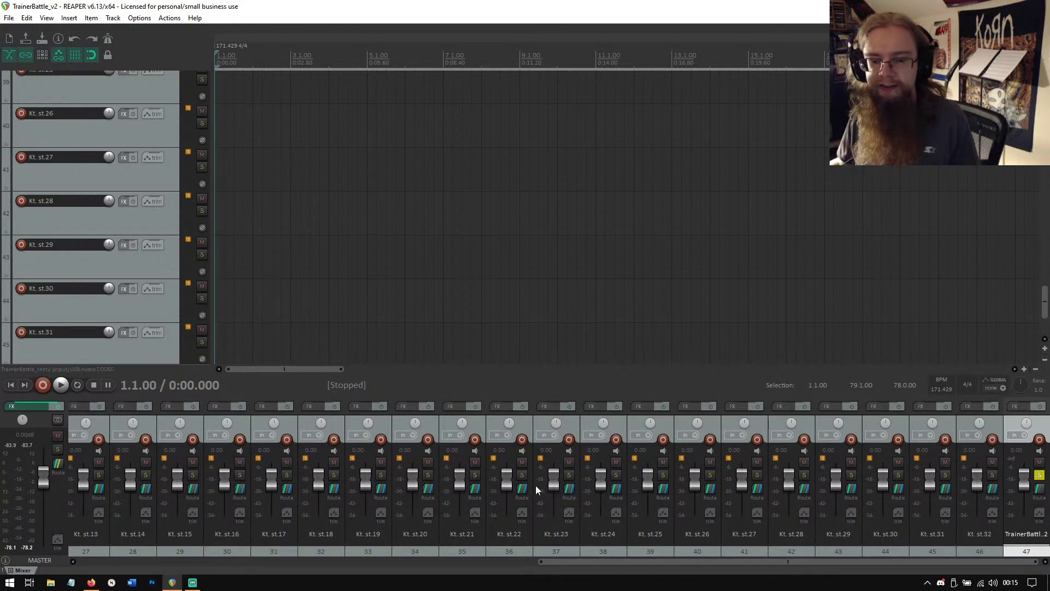
drag(583, 563, 730, 572)
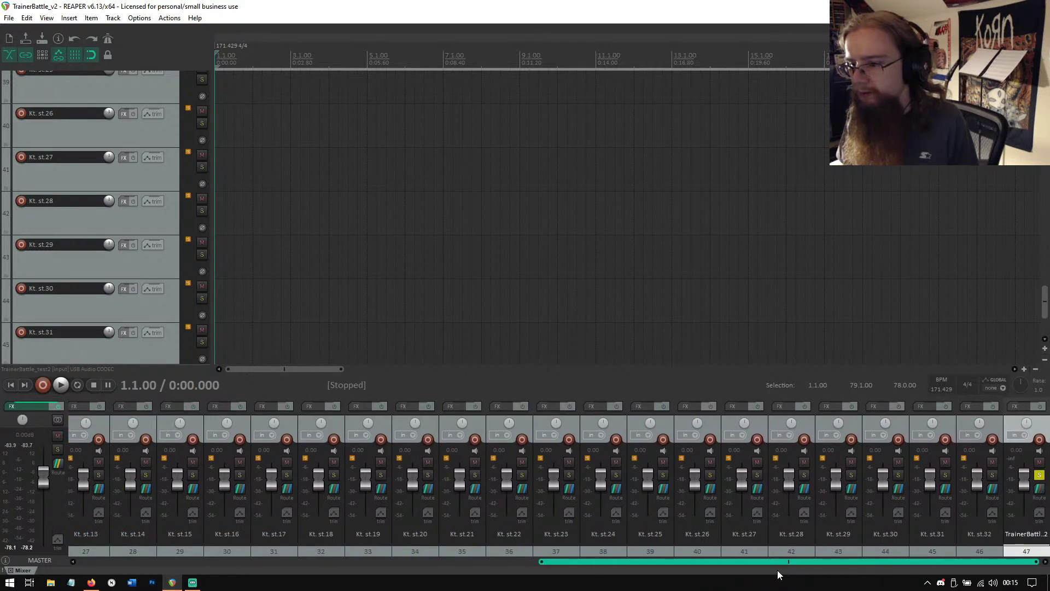
drag(779, 571, 779, 572)
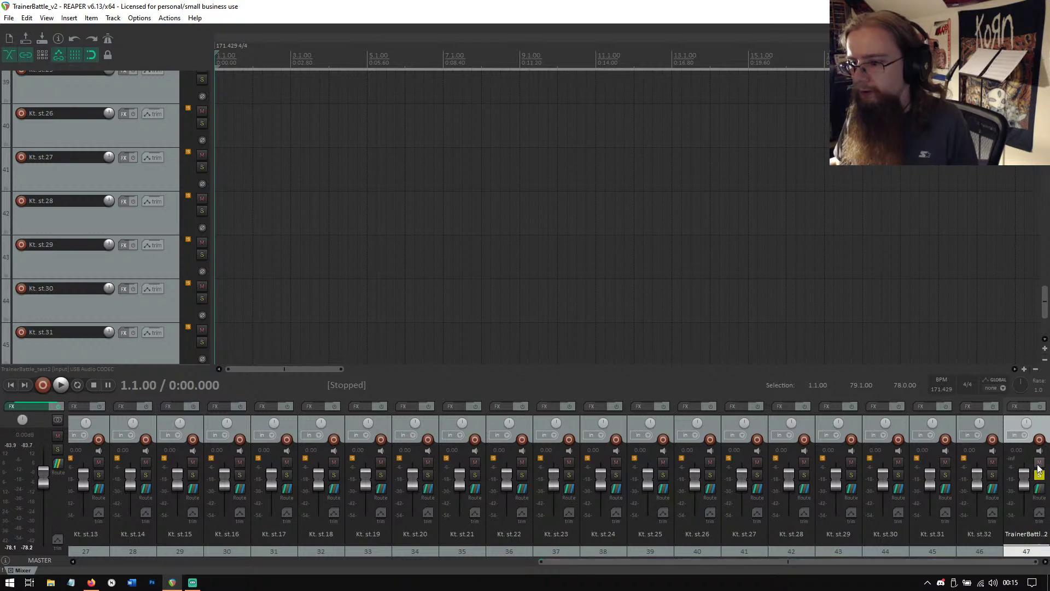
drag(985, 562, 526, 569)
Turn off solo on the TrainerBattle_test2 track and remove that track from the project.
scroll(84, 204, down, 3)
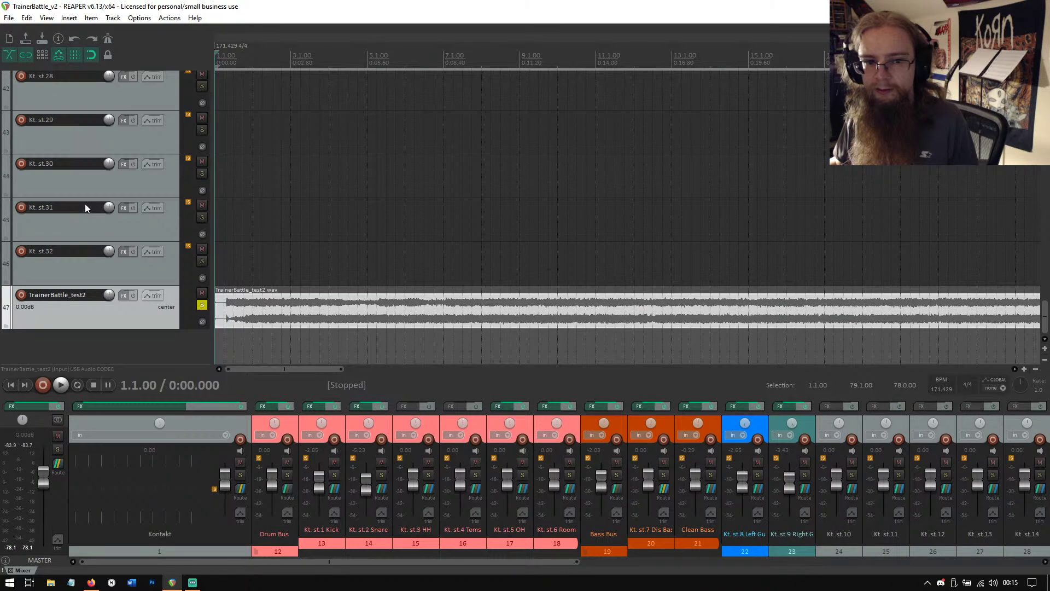
click(201, 305)
click(202, 294)
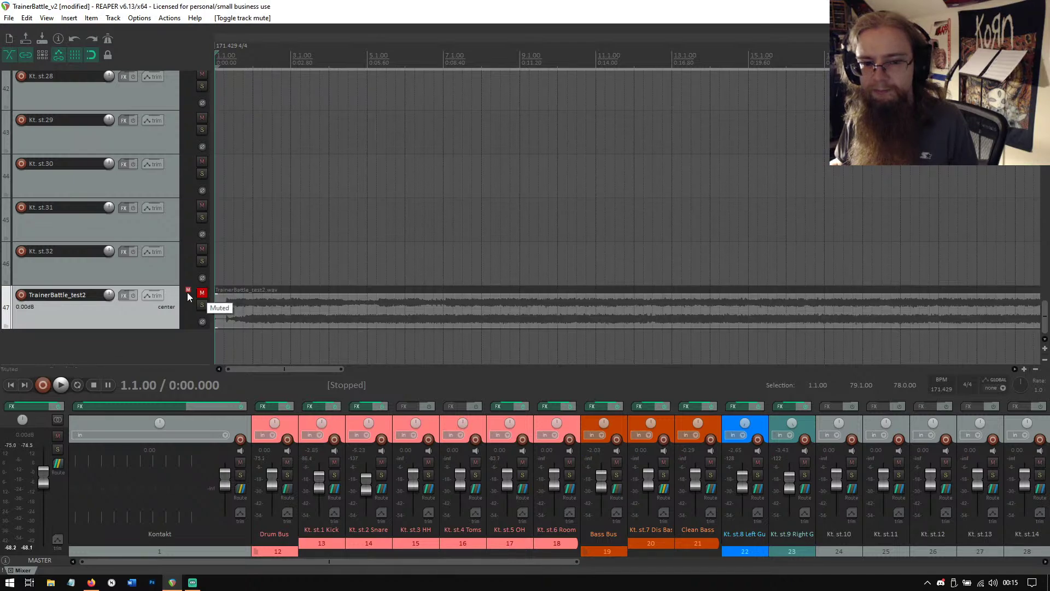
scroll(153, 276, up, 1)
scroll(153, 276, down, 1)
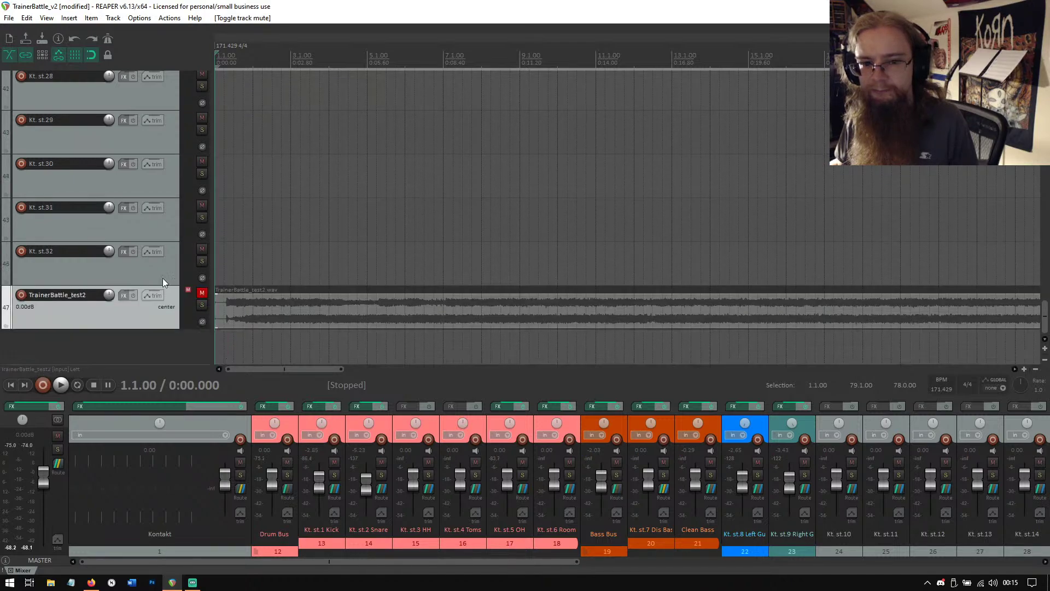
click(200, 295)
click(153, 313)
right_click(144, 311)
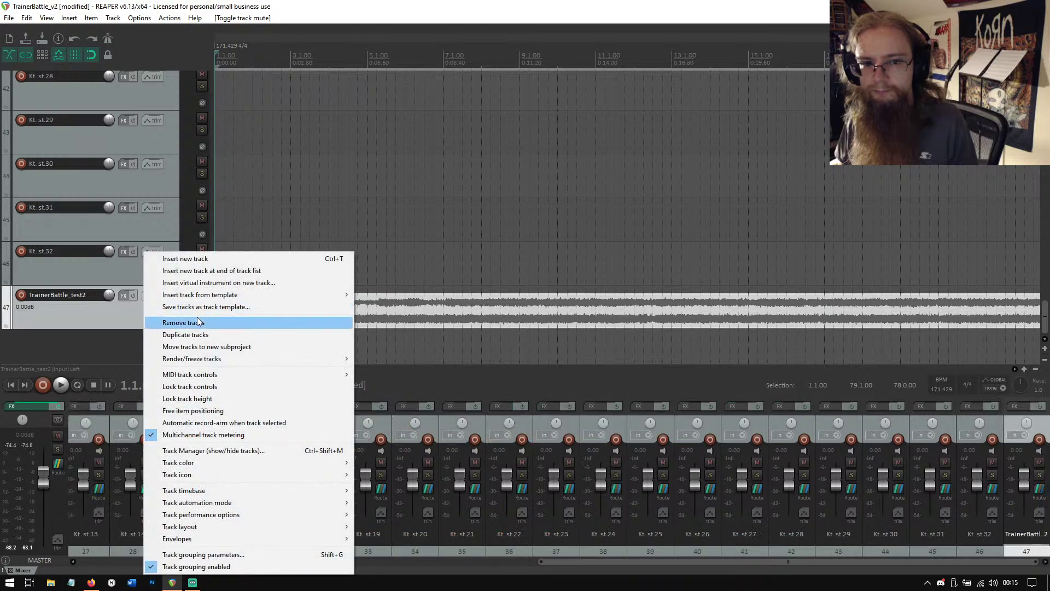
click(219, 323)
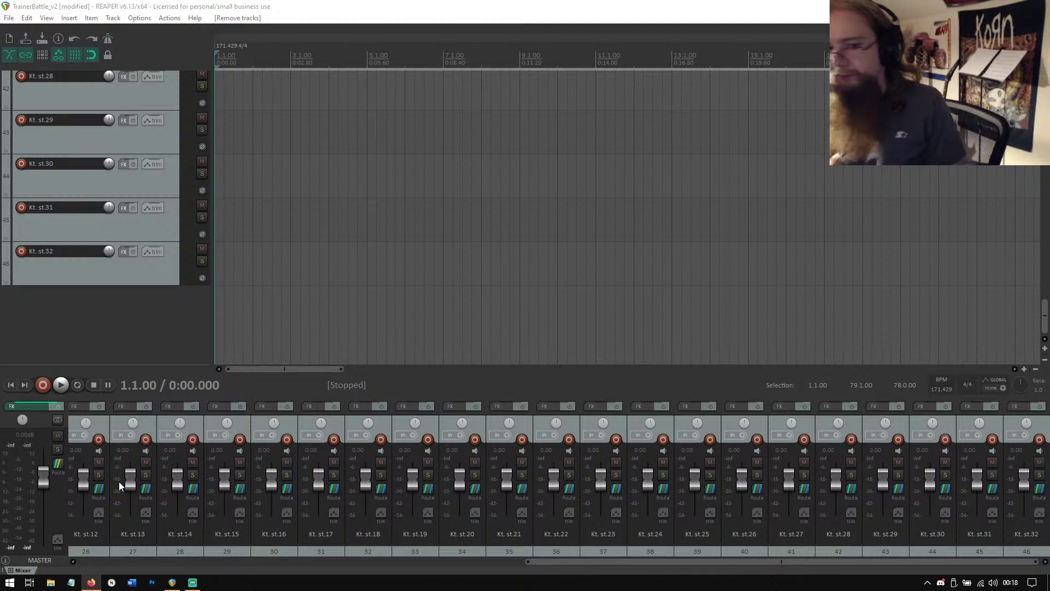
Make the docked mixer slightly taller by moving its boundary with the arrange view.
scroll(140, 241, up, 15)
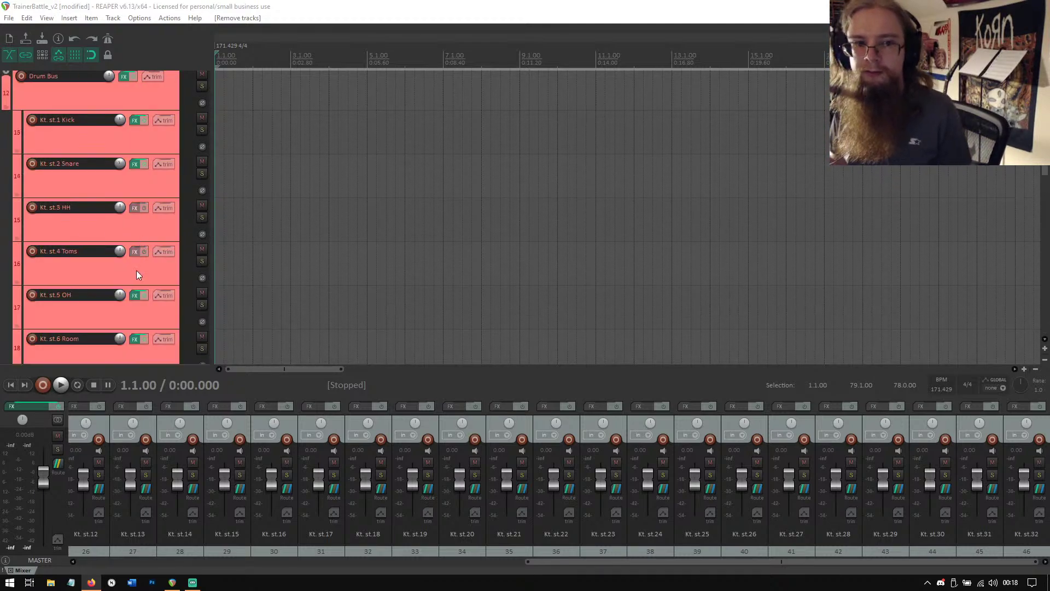
scroll(124, 277, up, 5)
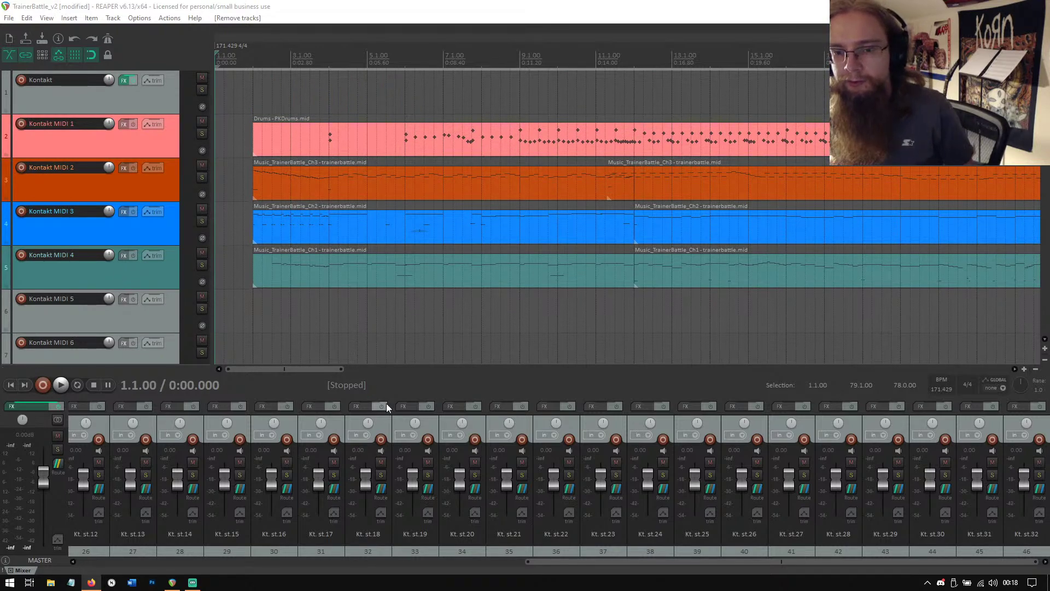
drag(394, 395, 410, 381)
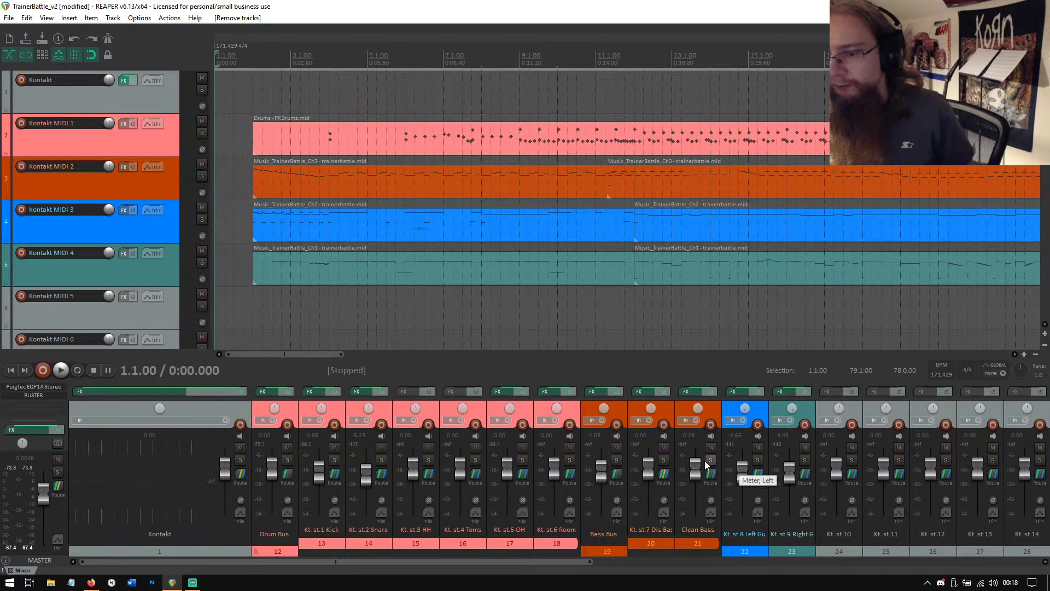
View the ReaEQ plug-in in the Clean Bass track's FX chain, and close the chain window.
click(687, 391)
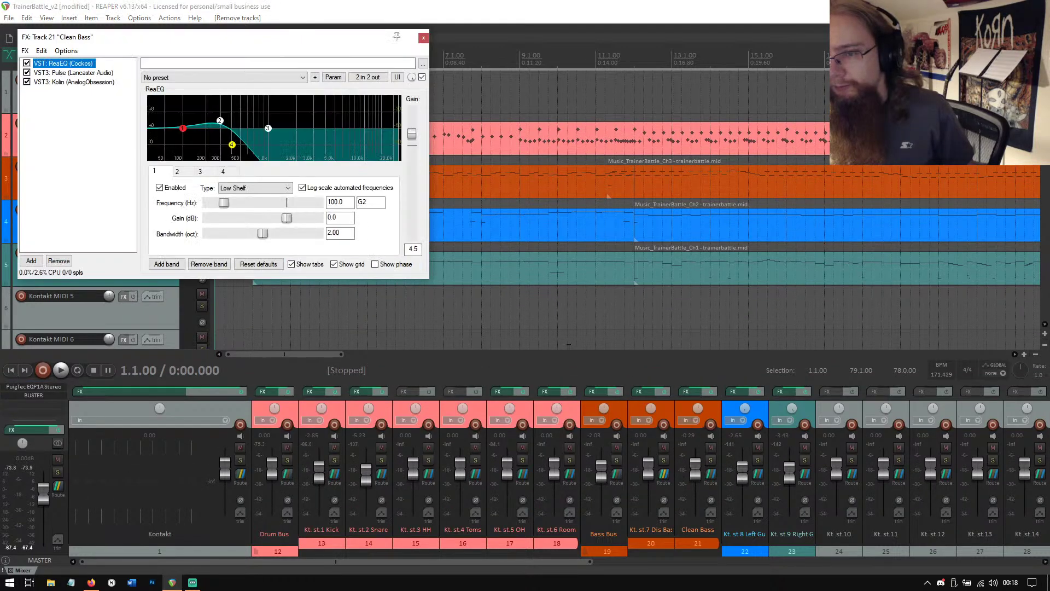
click(424, 38)
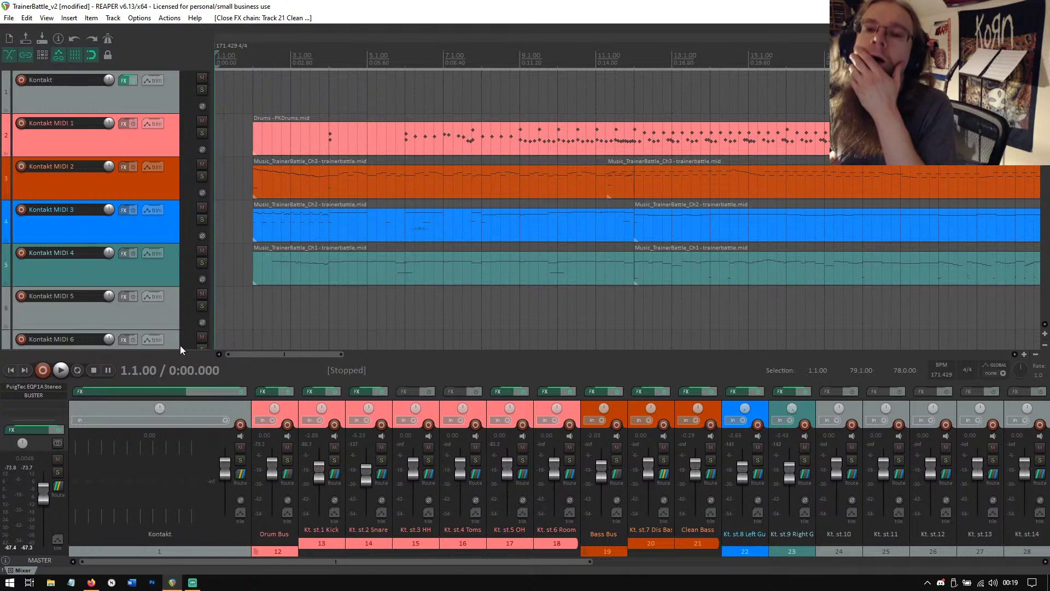
drag(313, 354, 281, 359)
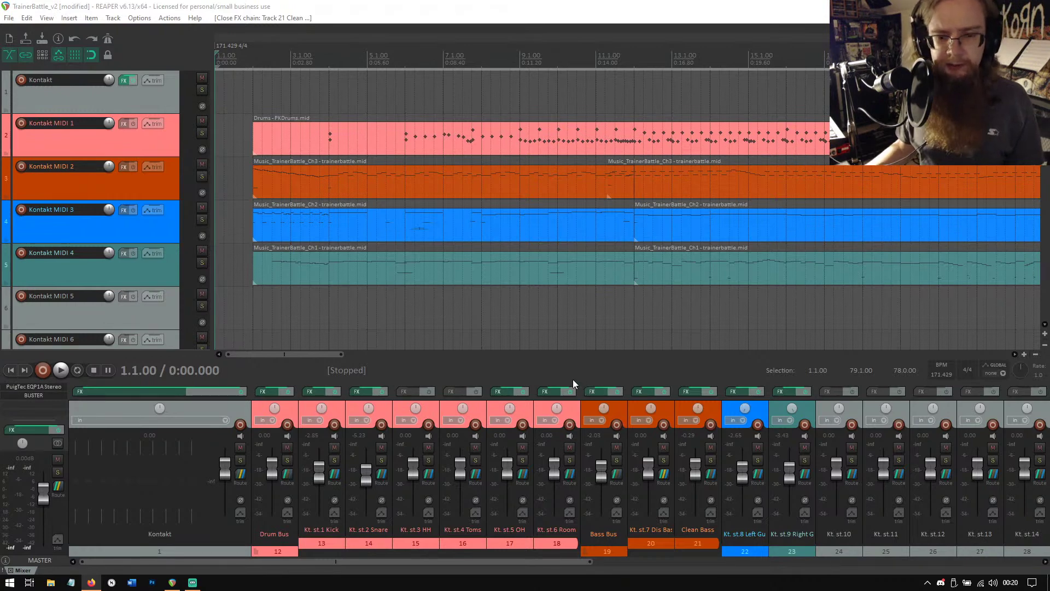
Examine both faces of the TSB-1 pedal and the TSE X50 v2 amp in the Left Guitar track's FX chain.
click(739, 391)
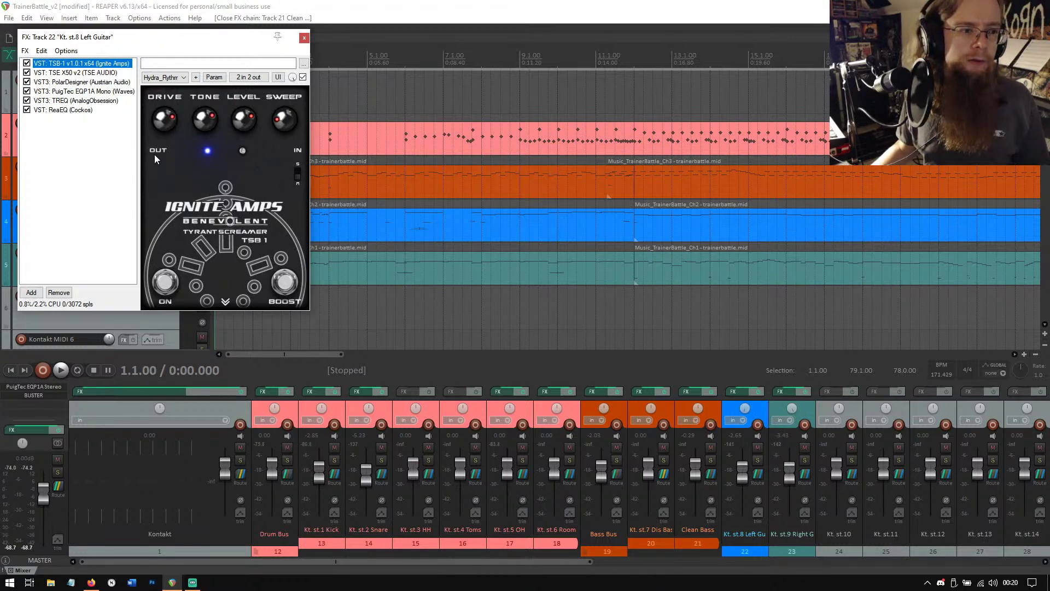
click(226, 302)
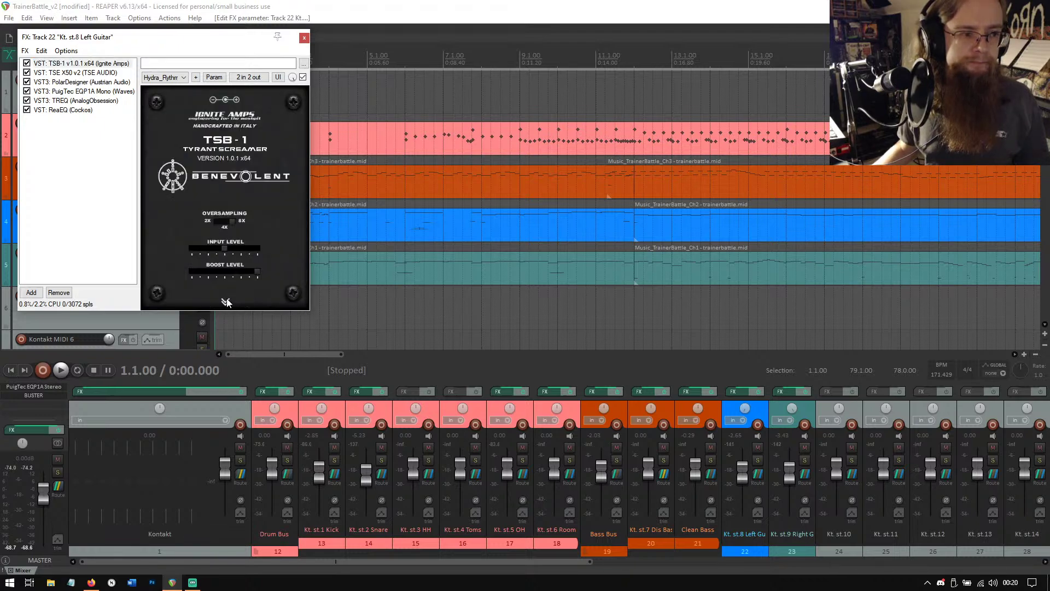
click(226, 301)
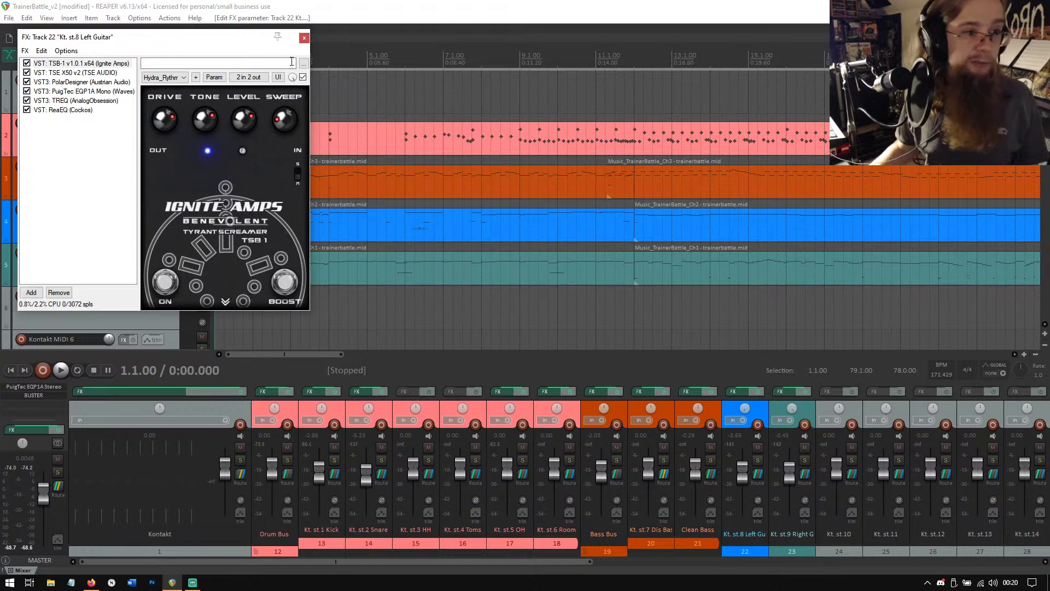
click(101, 73)
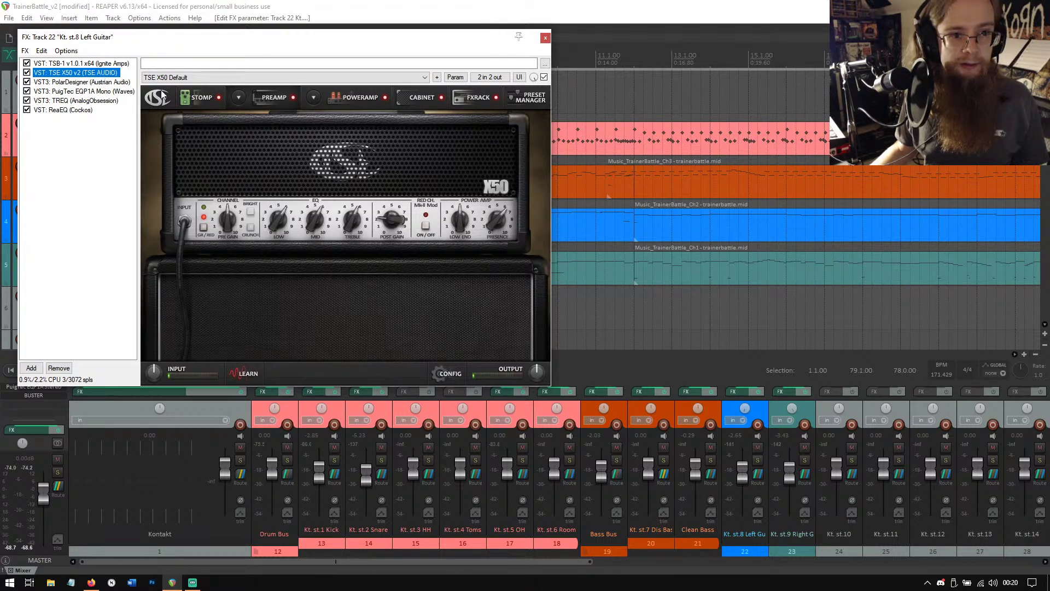
click(546, 39)
Play the project from the start to hear the mix, and stop playback.
click(63, 372)
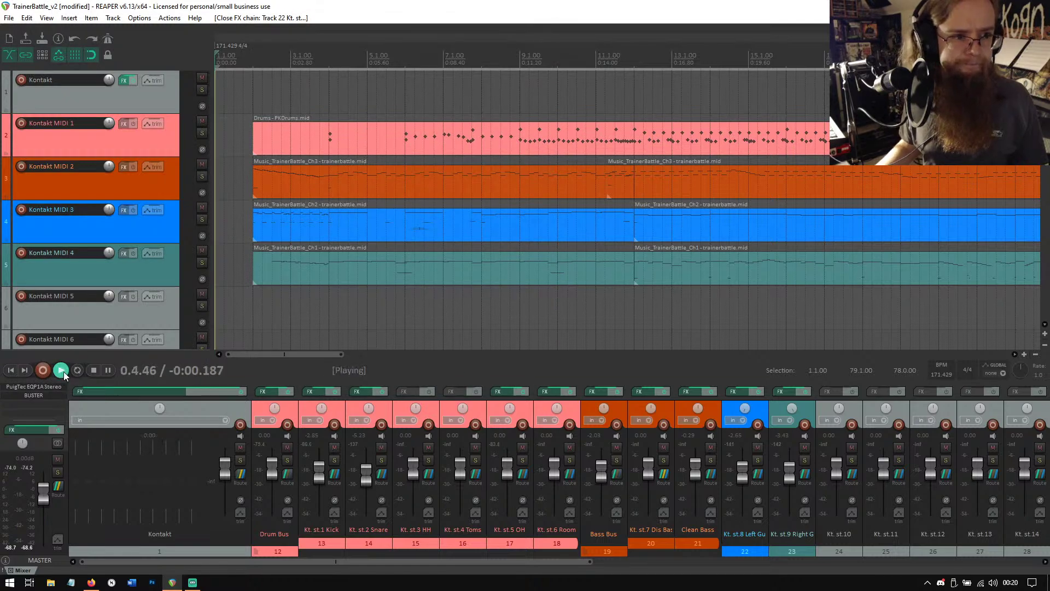
click(95, 373)
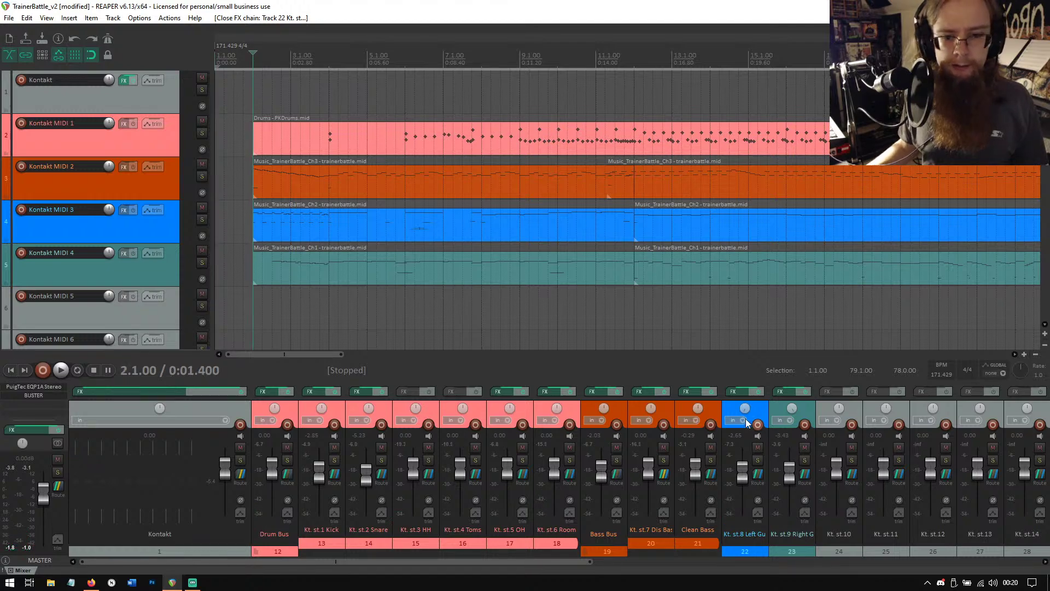
View the PolarDesigner plug-in in the Left Guitar track's FX chain.
click(737, 391)
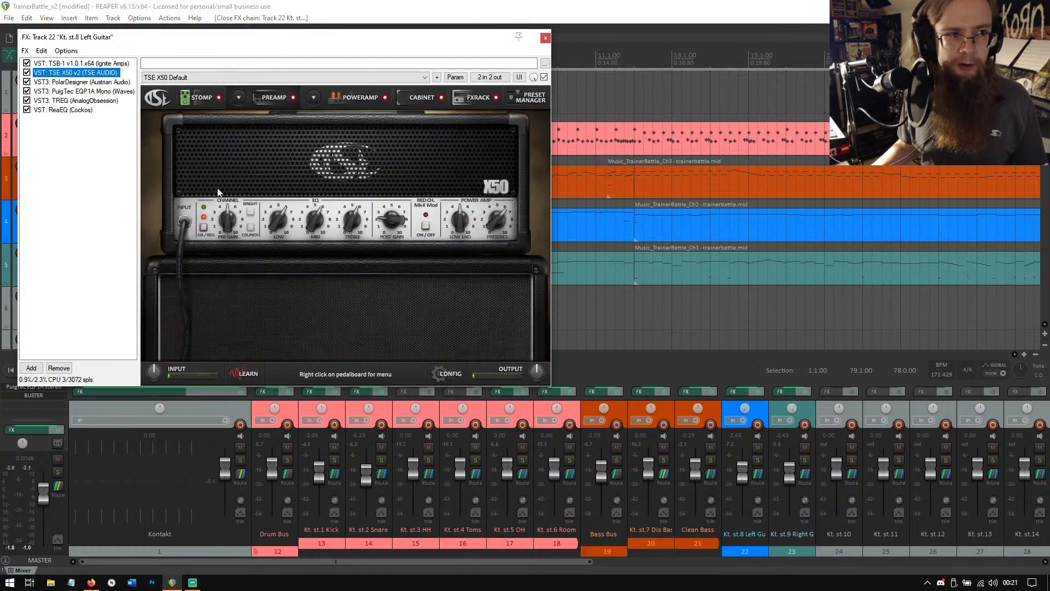
click(84, 83)
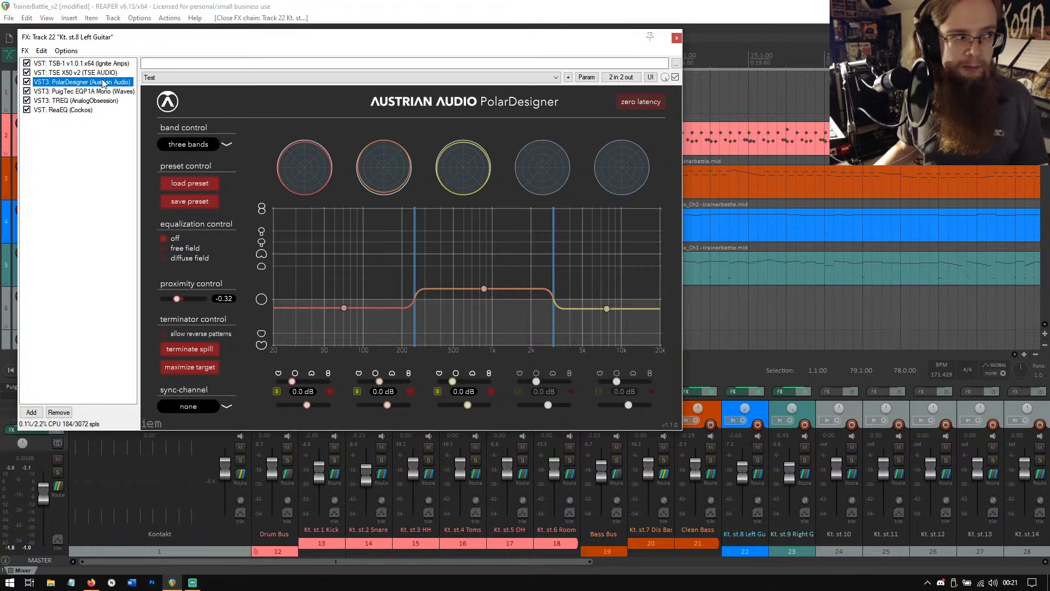
Bypass PolarDesigner in the Left Guitar and Right Guitar tracks' FX chains, closing each chain window.
drag(249, 45, 229, 70)
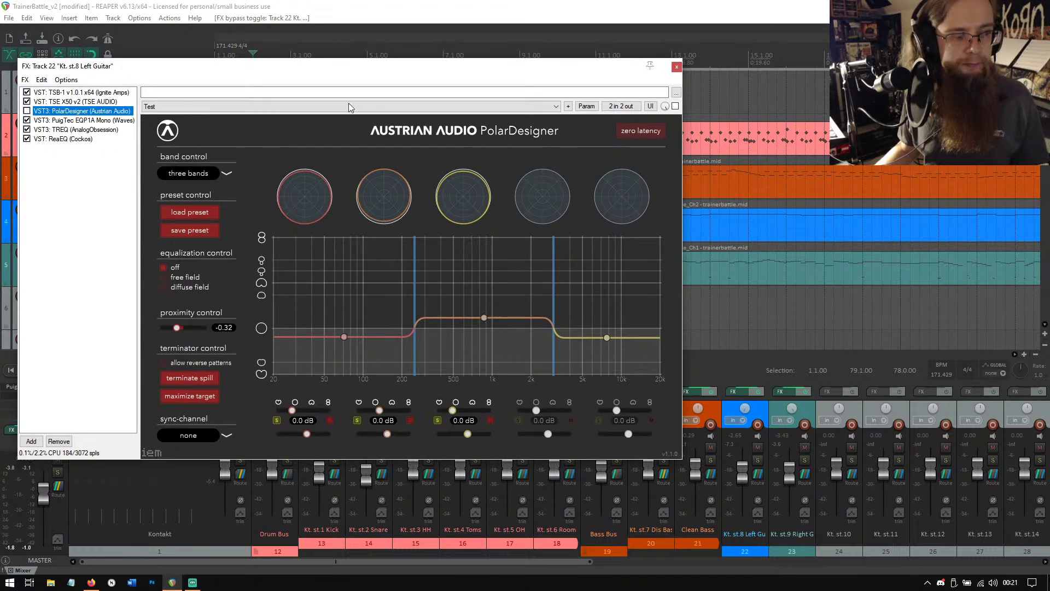
click(677, 66)
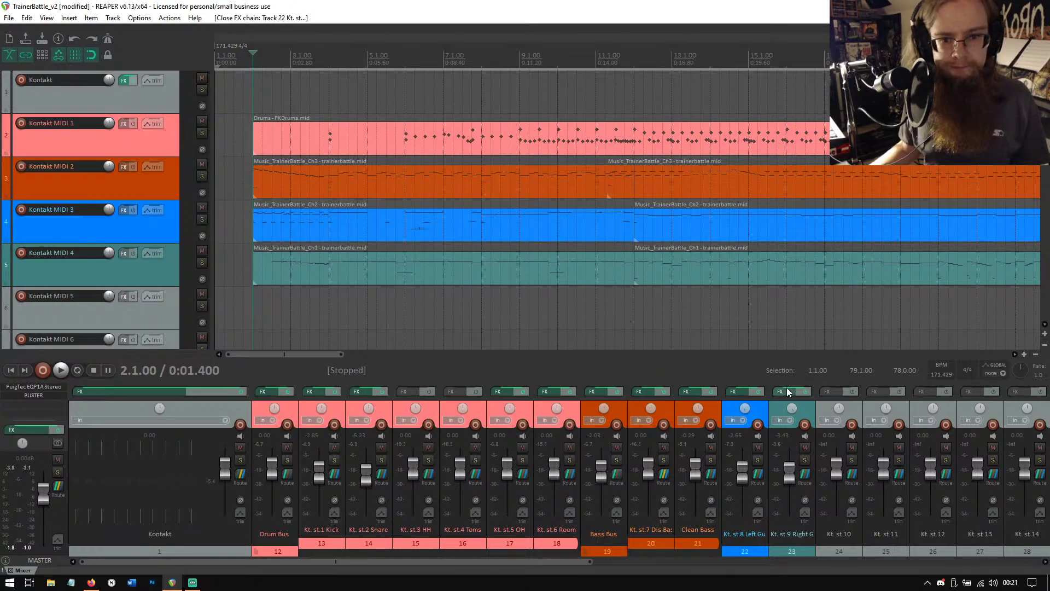
click(787, 391)
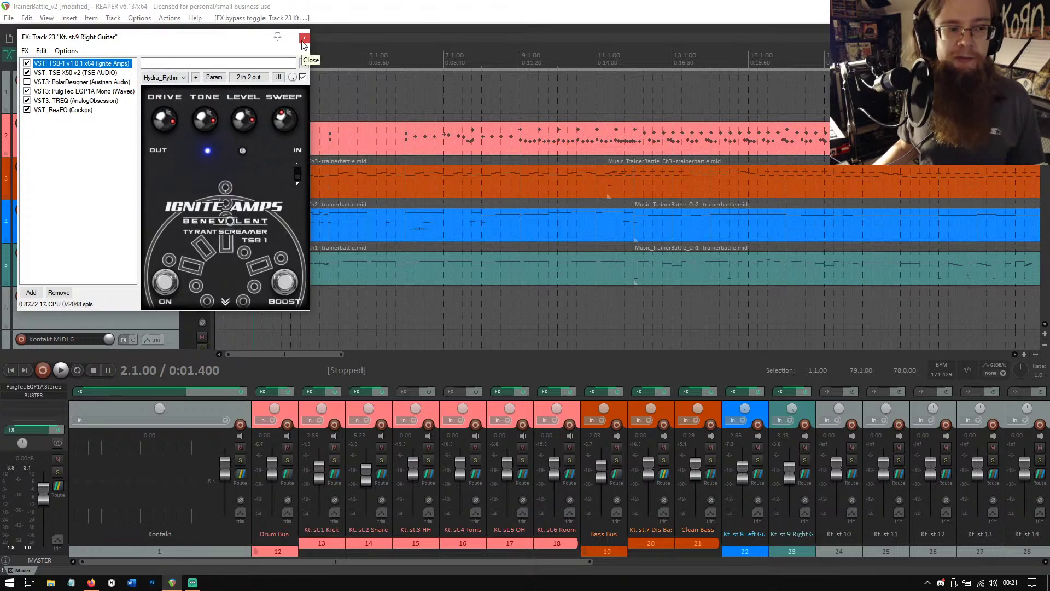
click(95, 82)
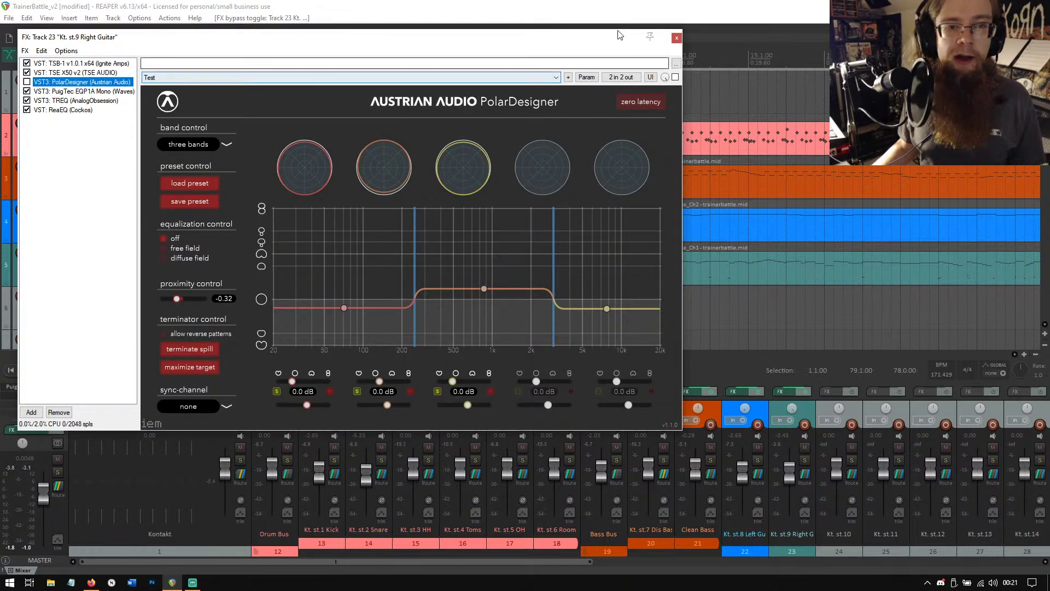
click(676, 38)
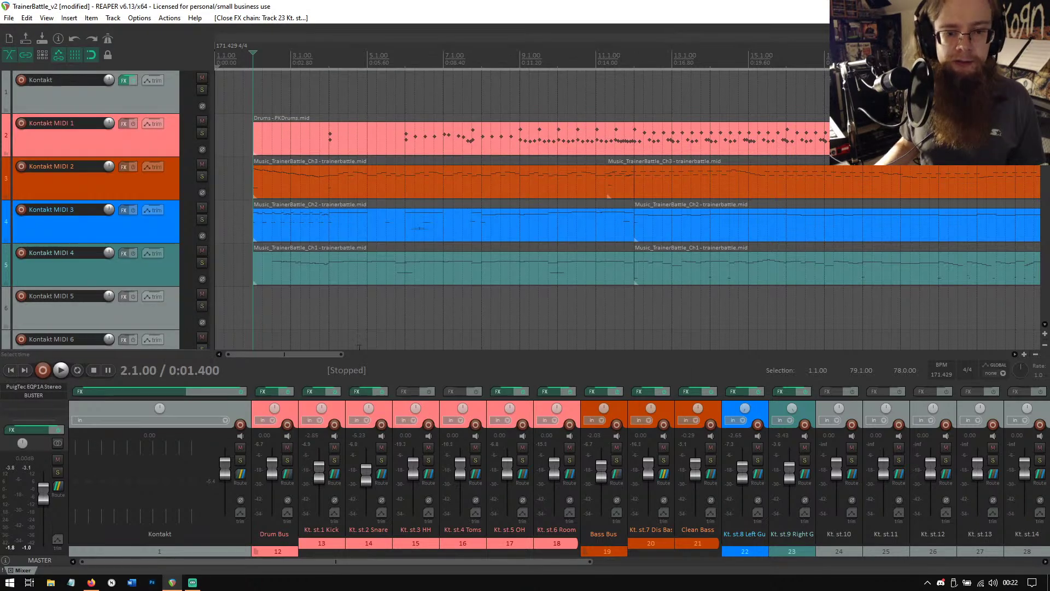
Play the project while comparing PolarDesigner enabled and bypassed in the Left Guitar track's FX chain, leave it bypassed, and close the chain.
click(61, 372)
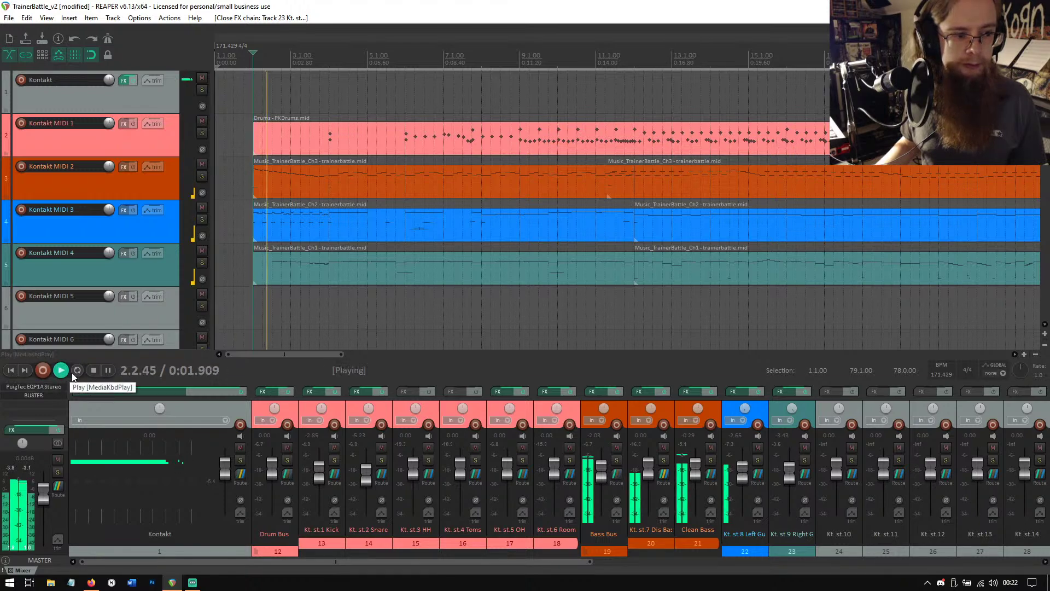
click(735, 392)
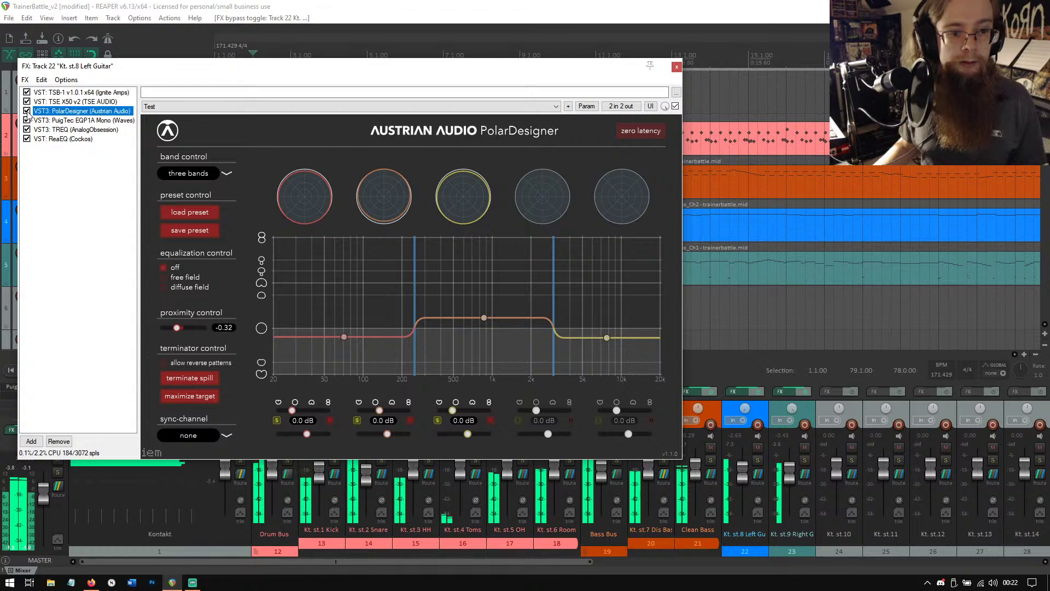
click(27, 111)
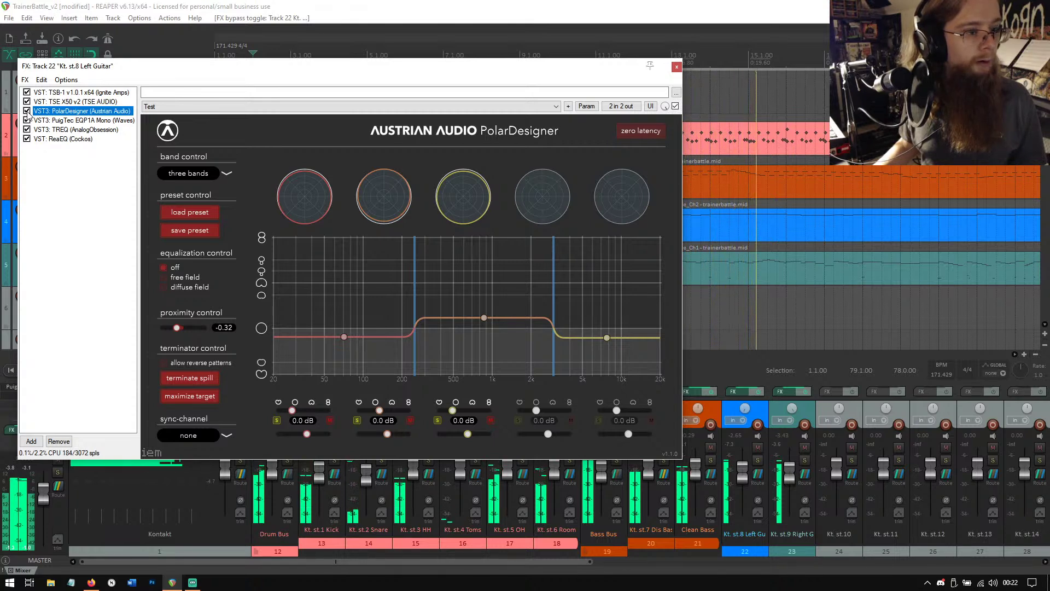
click(27, 111)
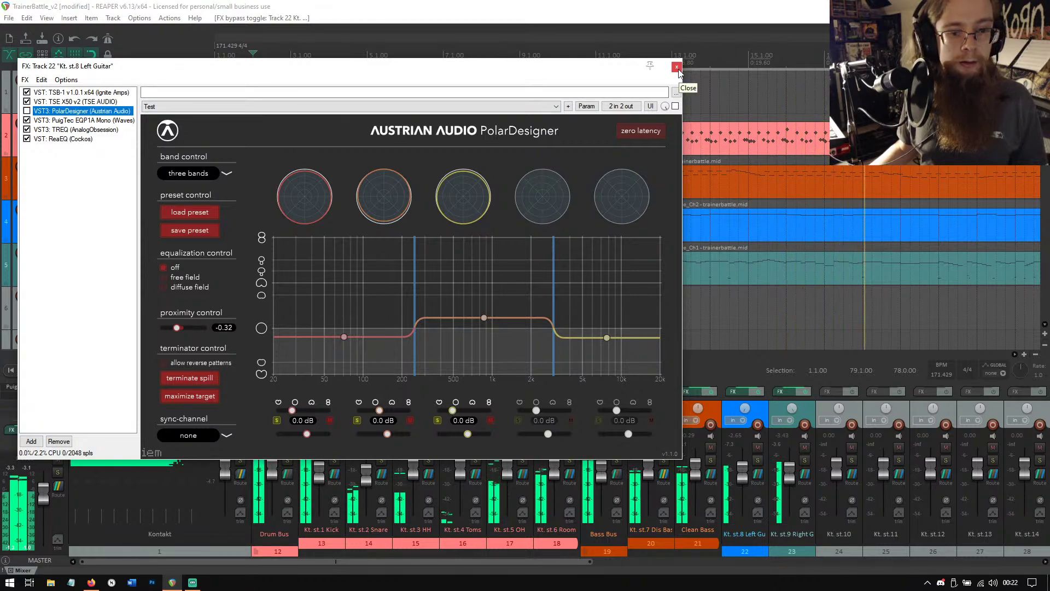
click(677, 67)
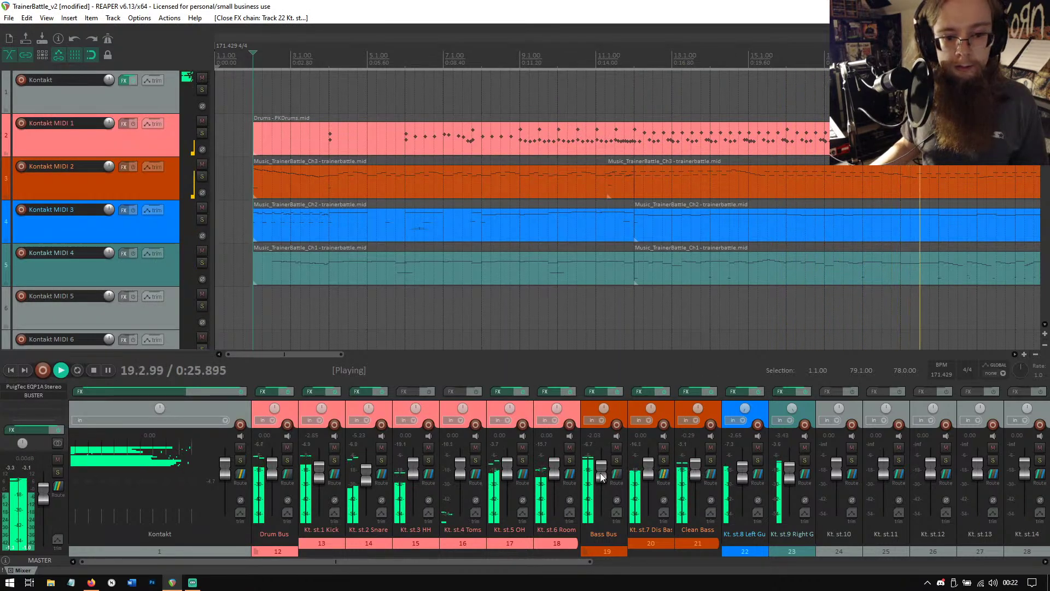
Lower the Bass Bus track's volume fader slightly while the project keeps playing.
mouse_move(602, 472)
drag(602, 476, 602, 482)
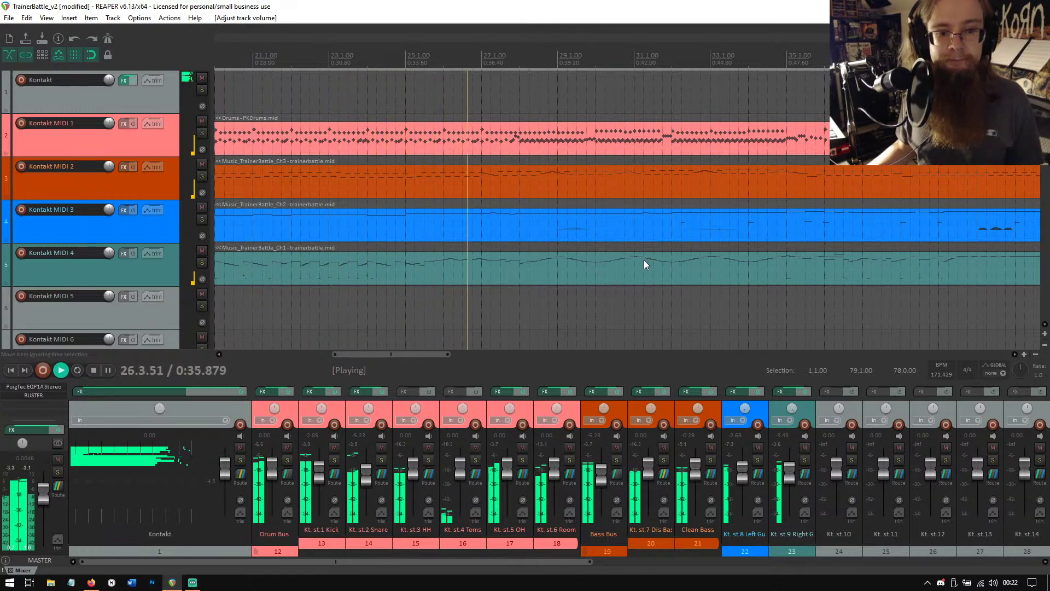
Compare PolarDesigner enabled and bypassed in the Right Guitar track's FX chain, leave it bypassed, close the chain and stop playback.
click(782, 392)
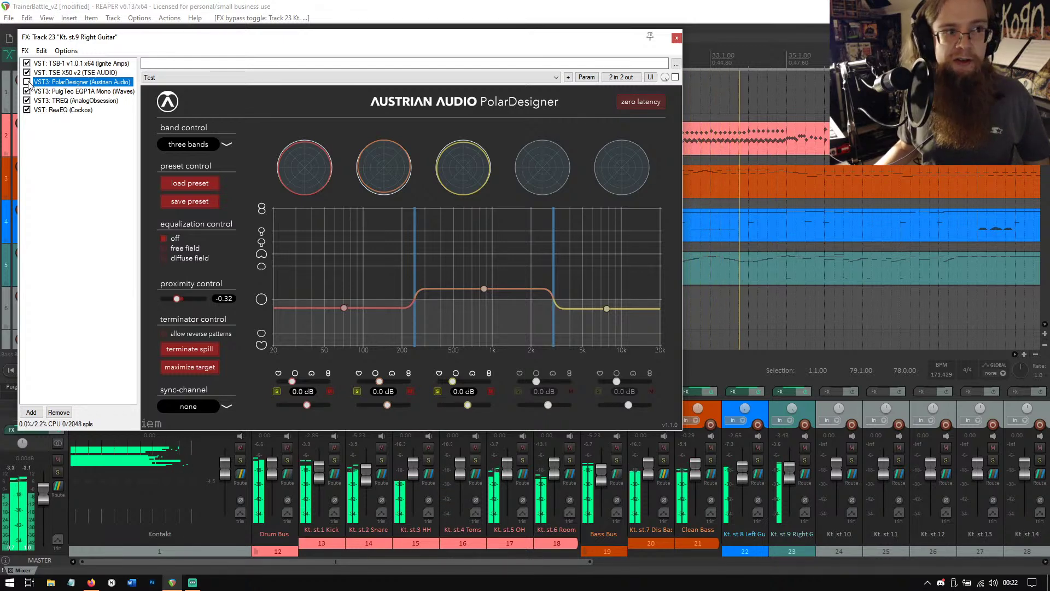
click(26, 82)
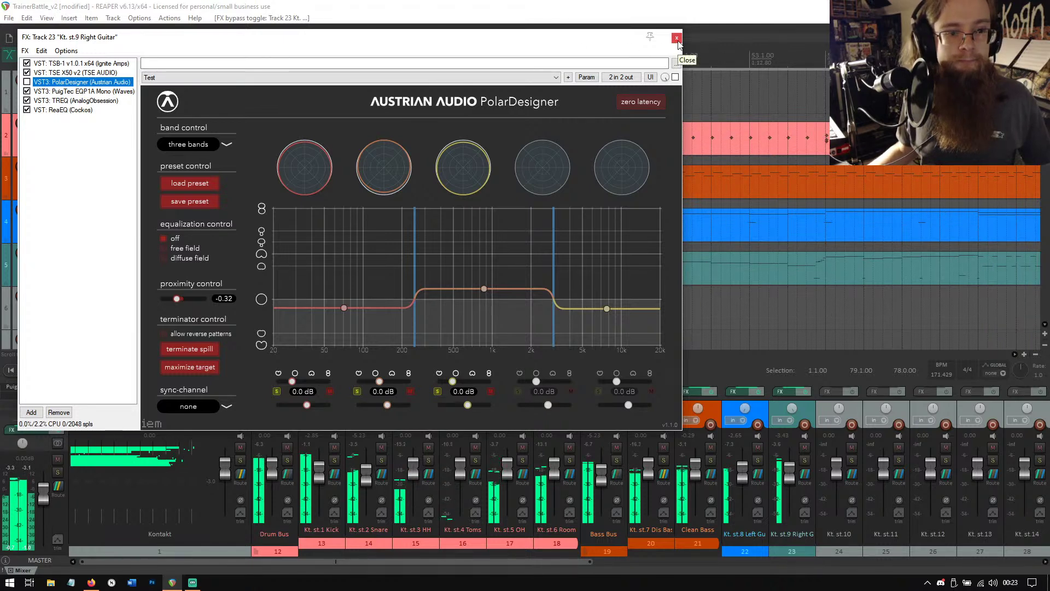
click(677, 38)
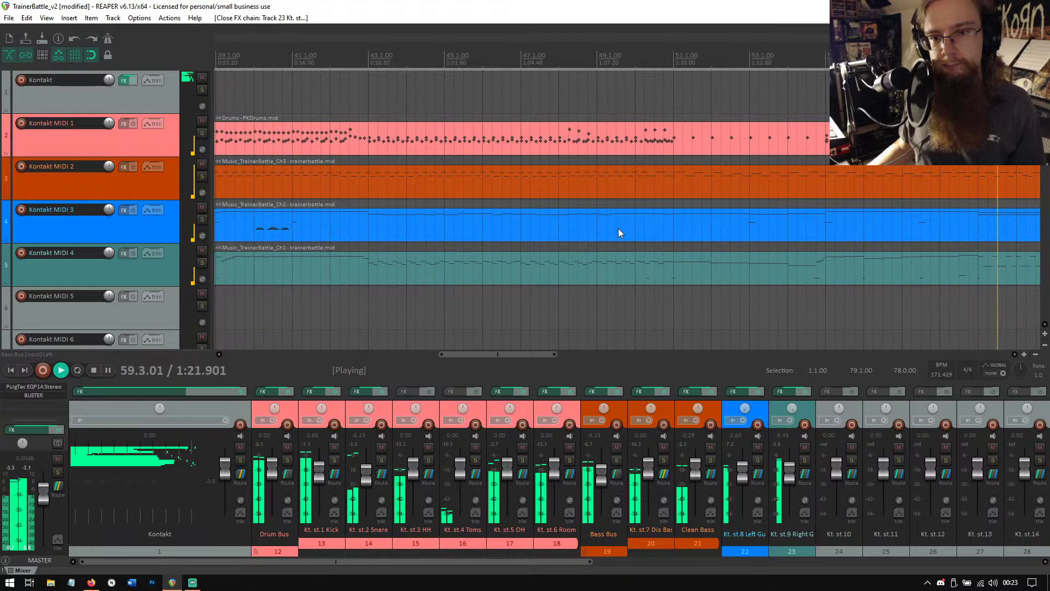
click(97, 373)
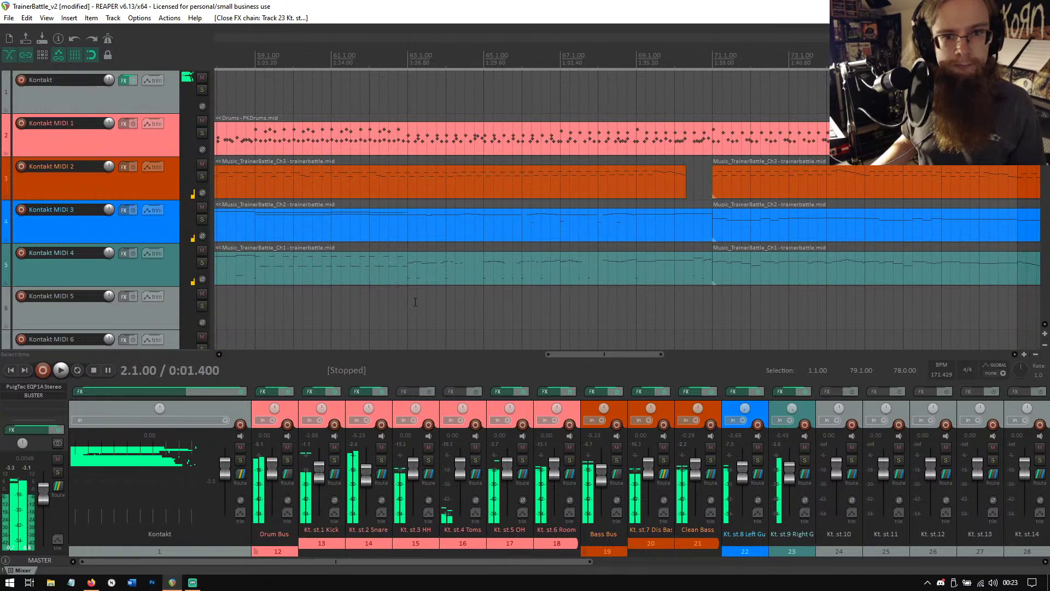
Place the edit cursor at 50.1.00 and save the project.
drag(570, 355, 498, 367)
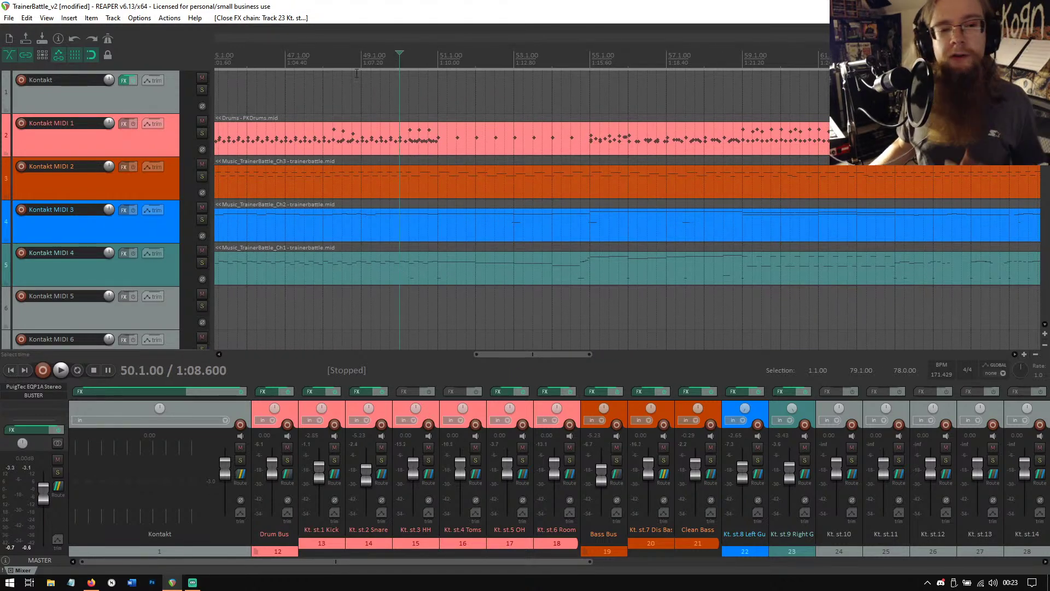
click(8, 18)
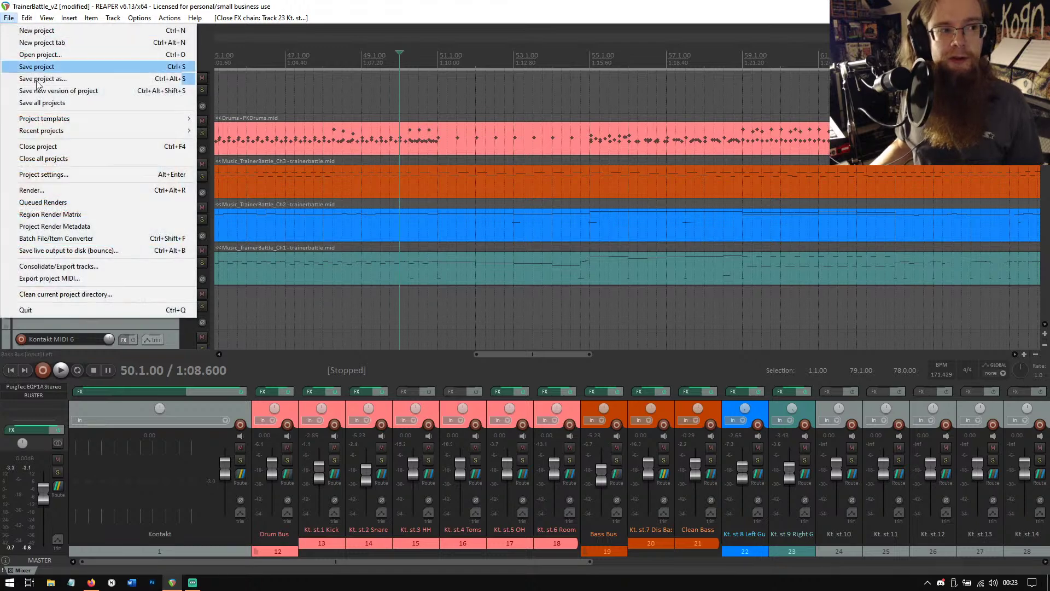
click(64, 67)
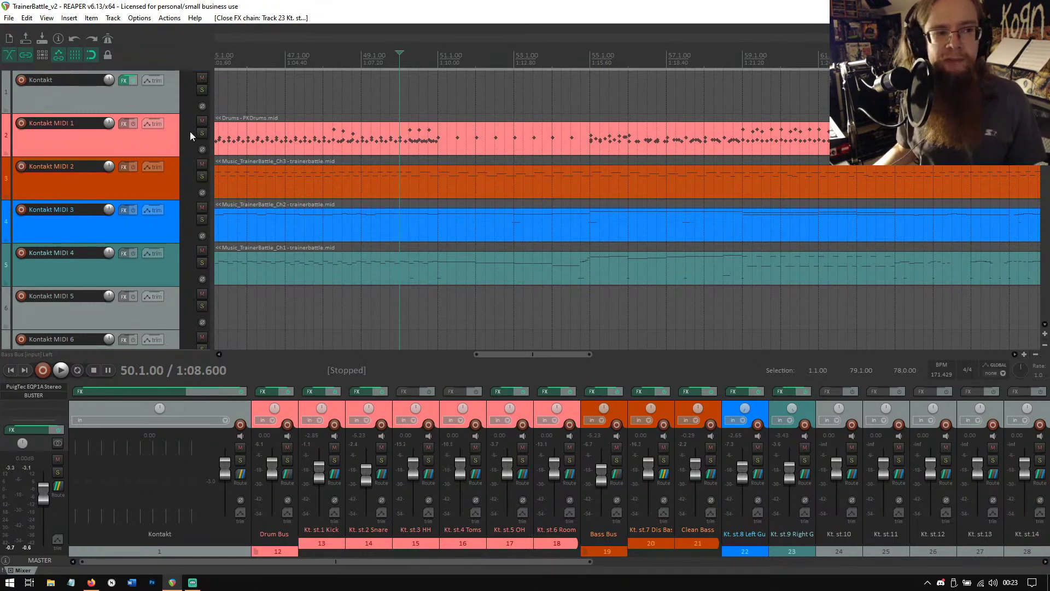
Examine the timing of the drum notes around measure 12 of the Drums - PKDrums MIDI item against the grid.
double_click(402, 139)
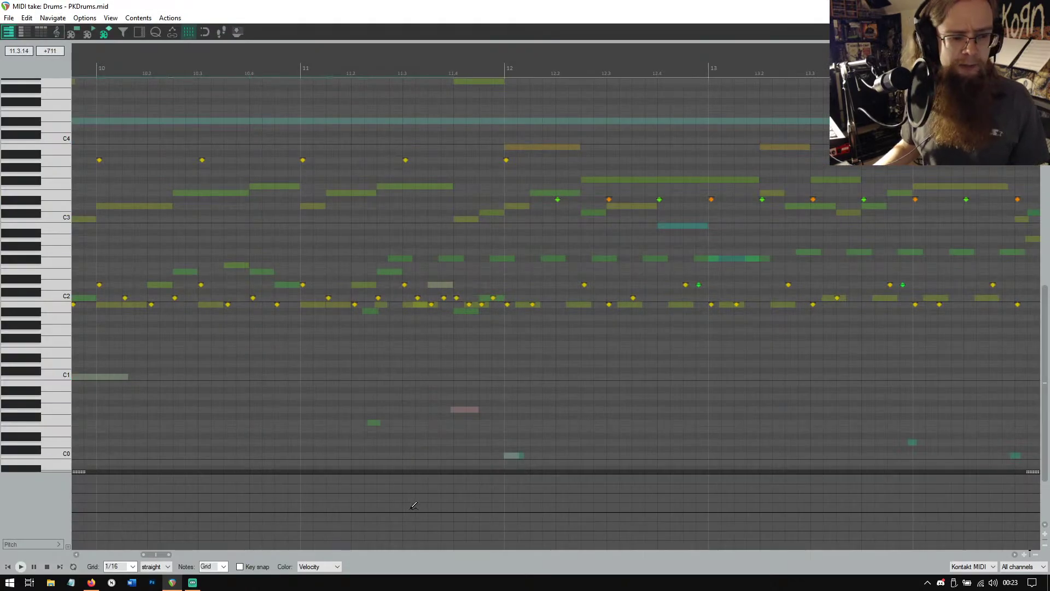
scroll(385, 395, up, 8)
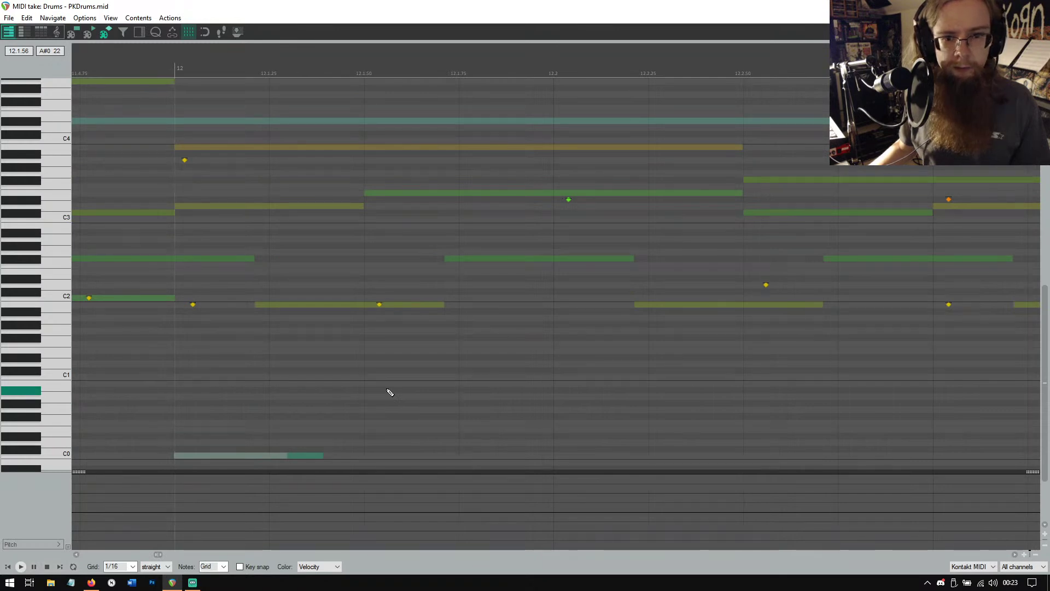
scroll(390, 392, down, 3)
scroll(394, 392, down, 2)
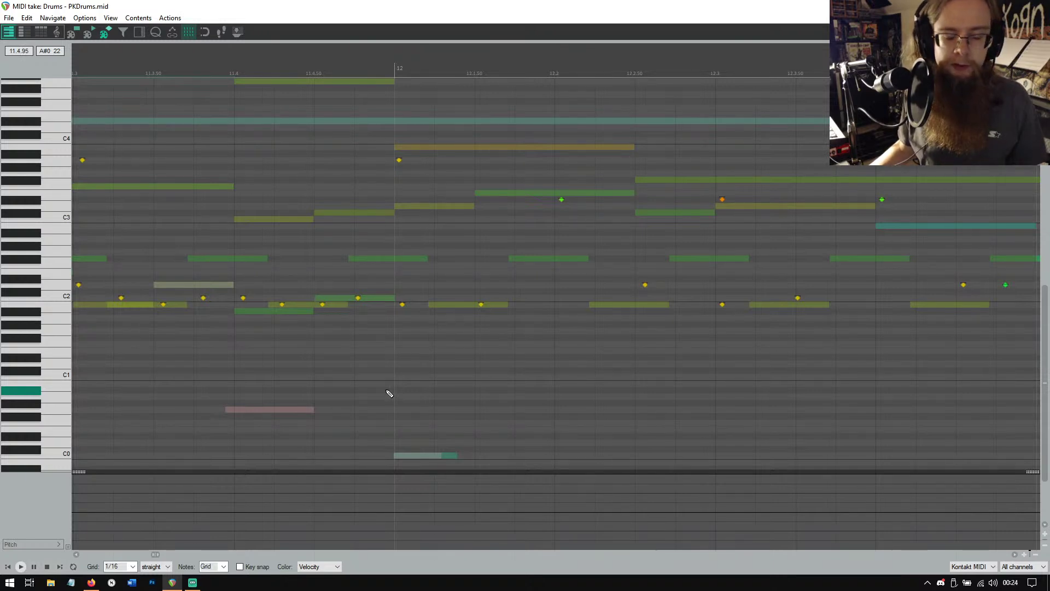
scroll(389, 394, up, 2)
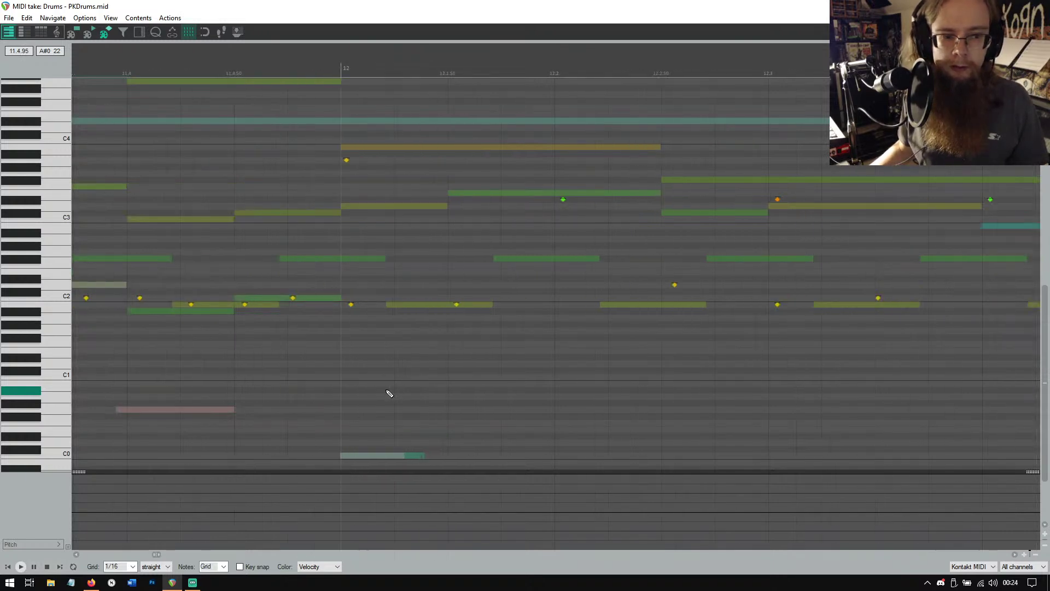
scroll(389, 392, down, 5)
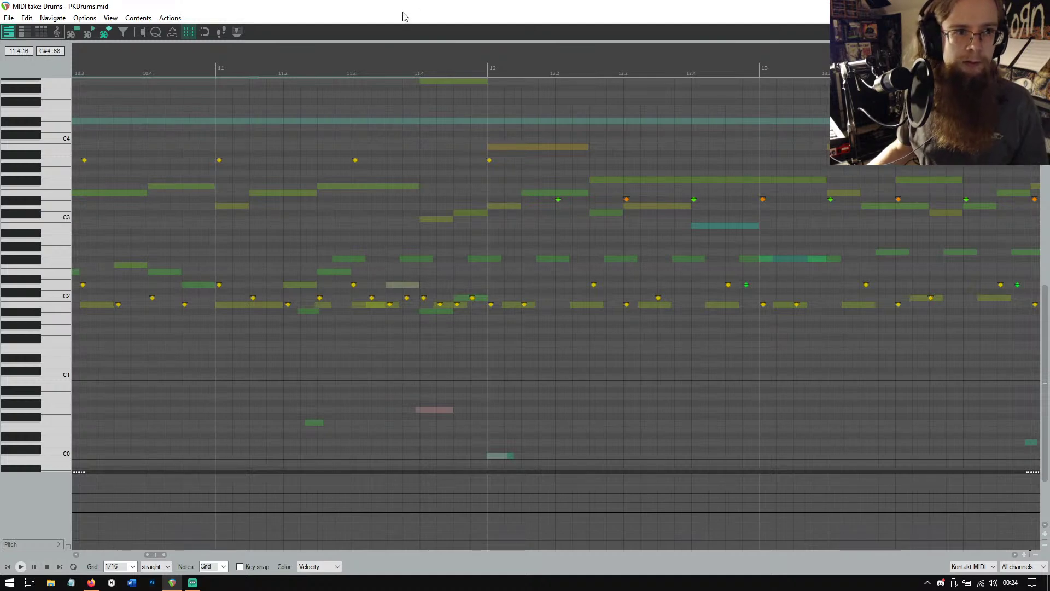
View the Humanize Notes settings without applying them, and close the drum item's MIDI editor.
key(h)
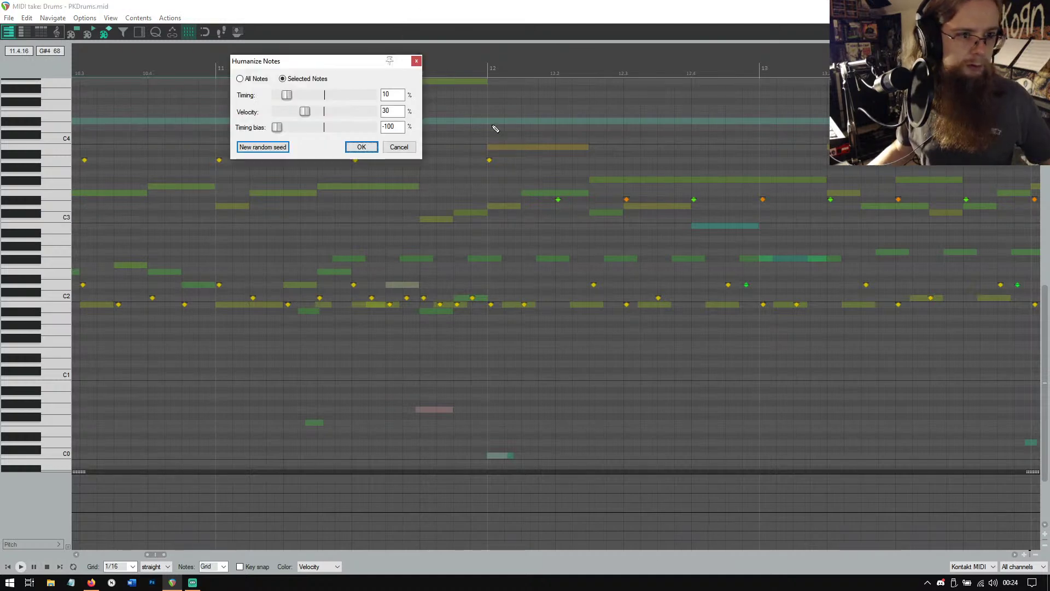
click(417, 61)
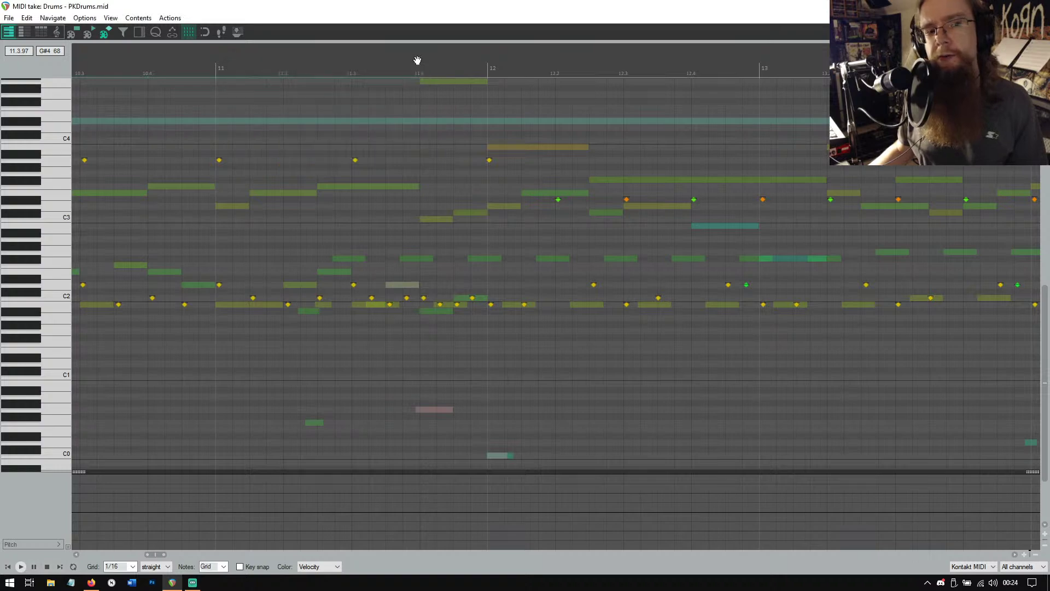
key(Escape)
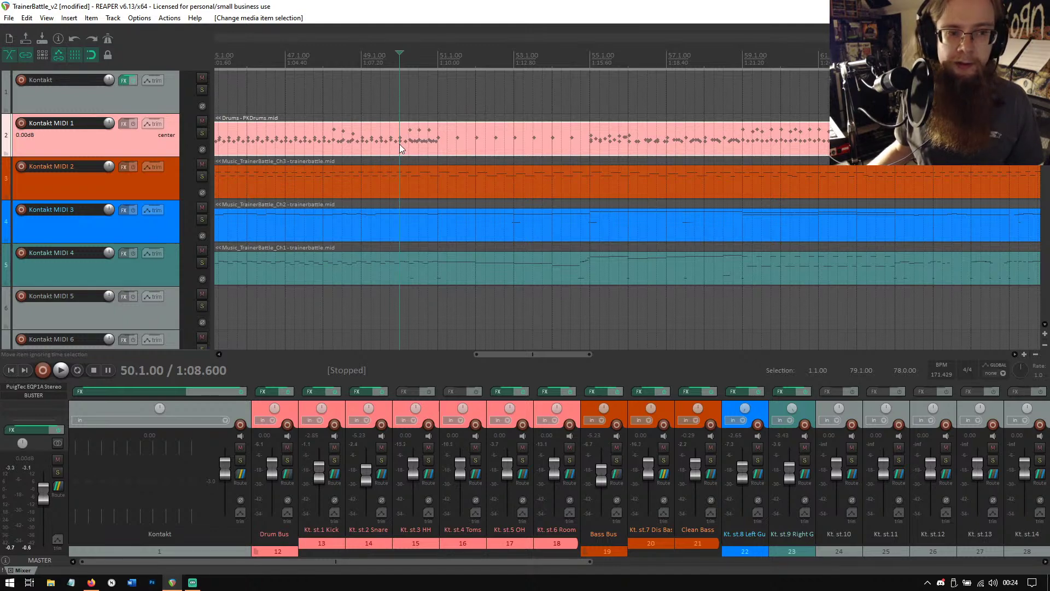
Examine the placement of the notes around measure 50 of the Music_TrainerBattle_Ch3 MIDI item on the Kontakt MIDI 2 track.
double_click(400, 174)
scroll(414, 187, up, 6)
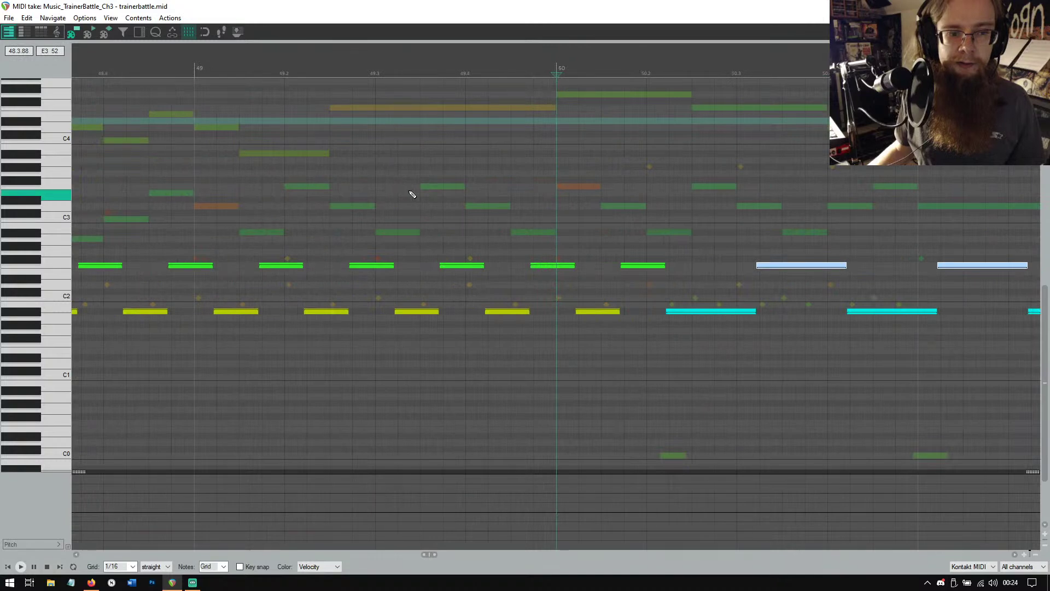
scroll(412, 195, up, 2)
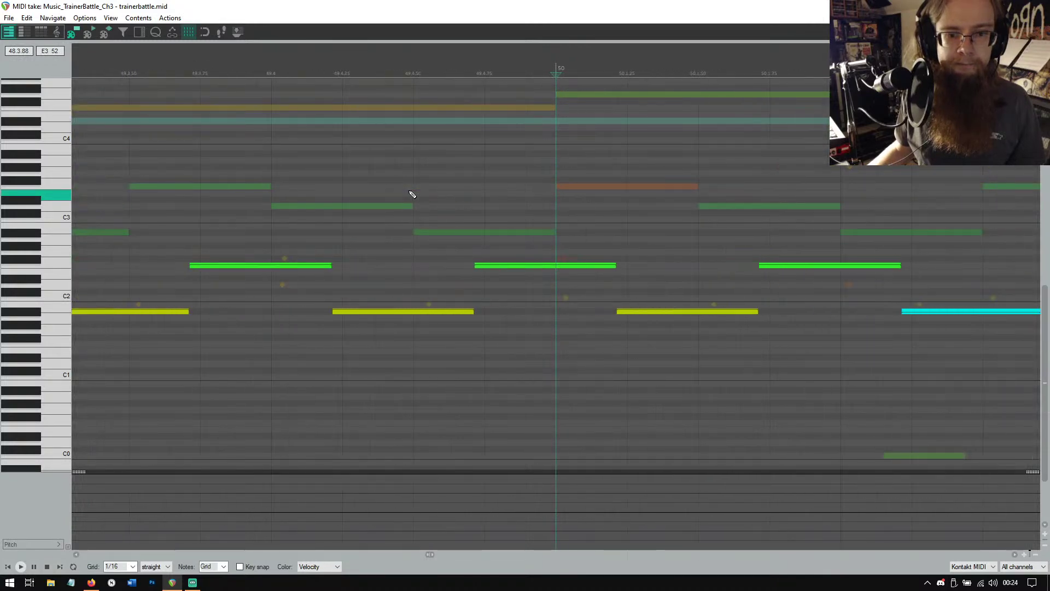
scroll(412, 194, down, 5)
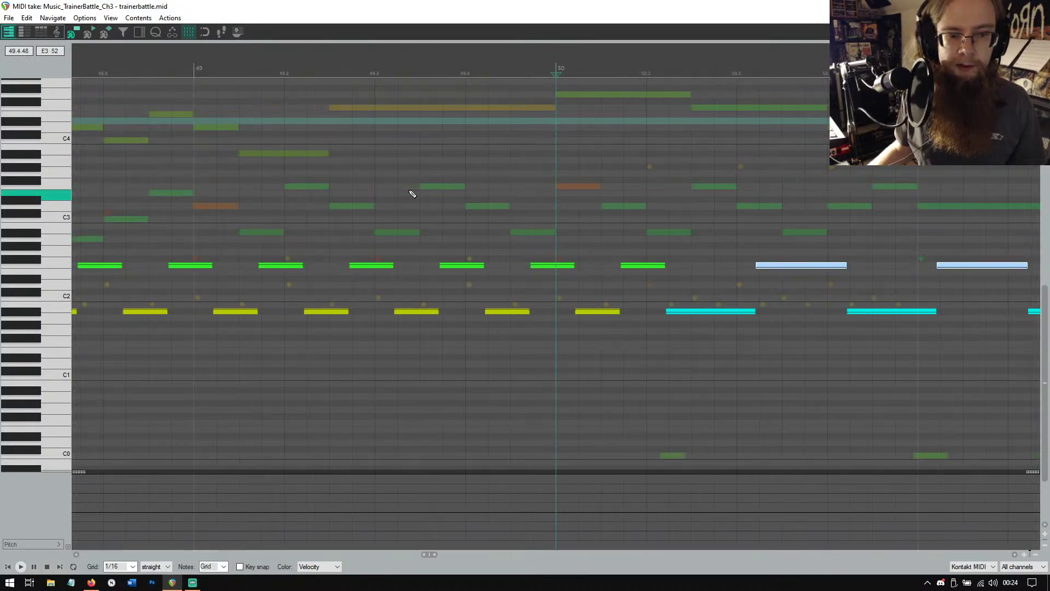
scroll(413, 195, down, 2)
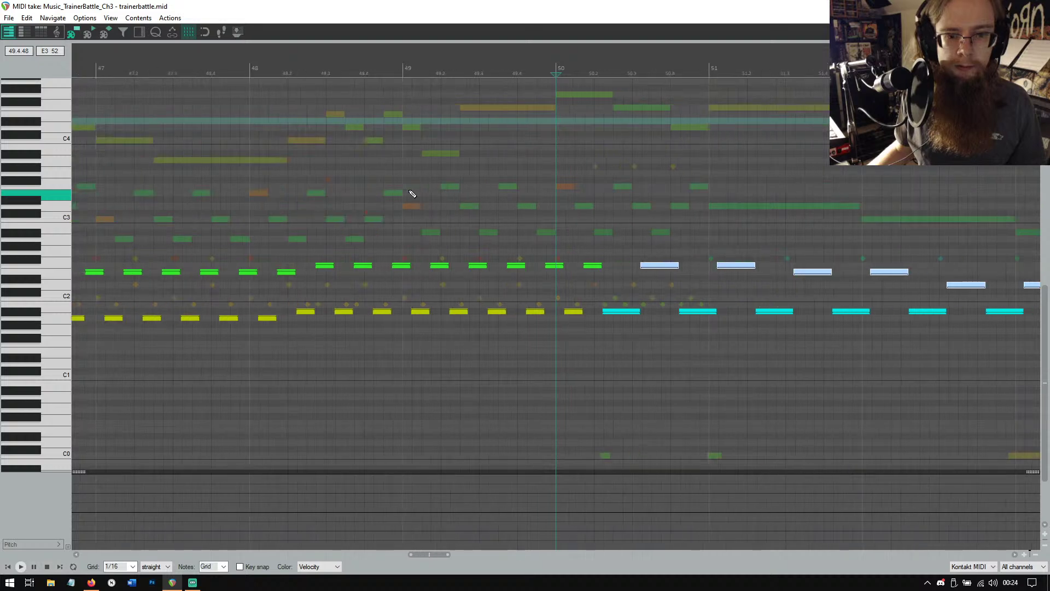
scroll(413, 195, up, 6)
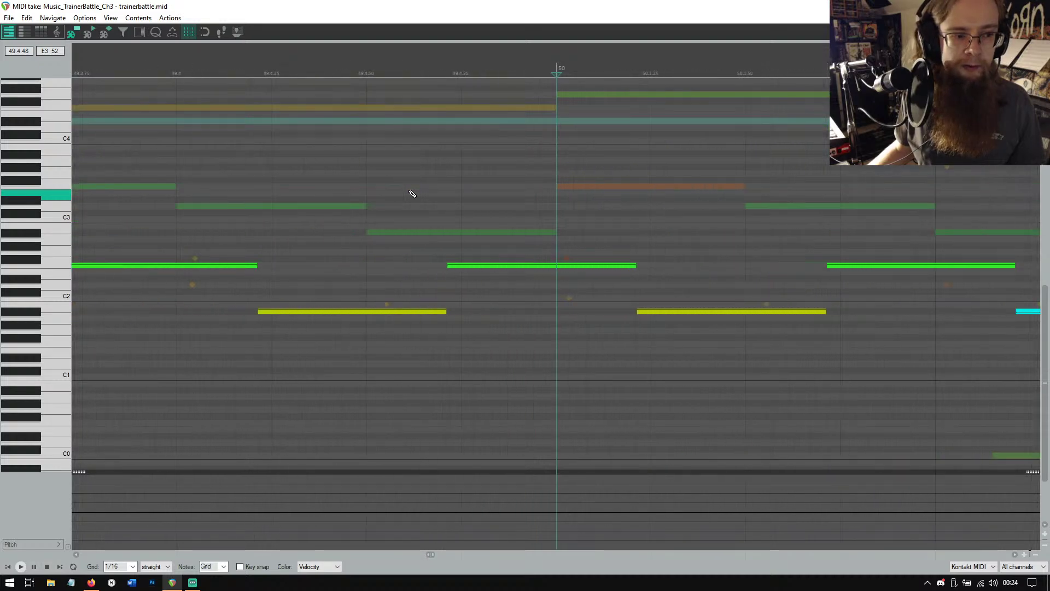
scroll(412, 195, down, 7)
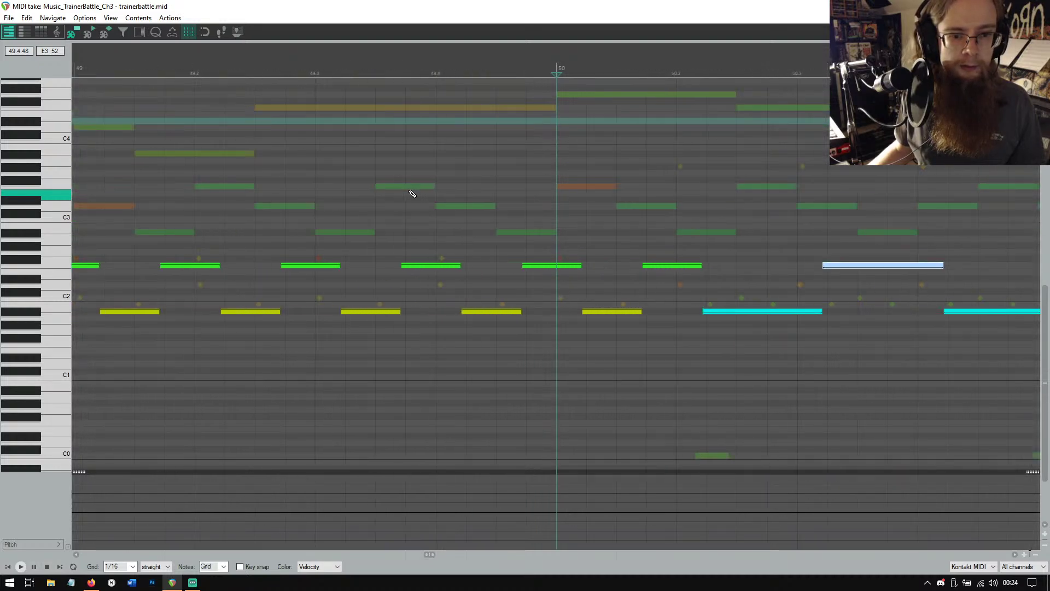
scroll(413, 194, up, 4)
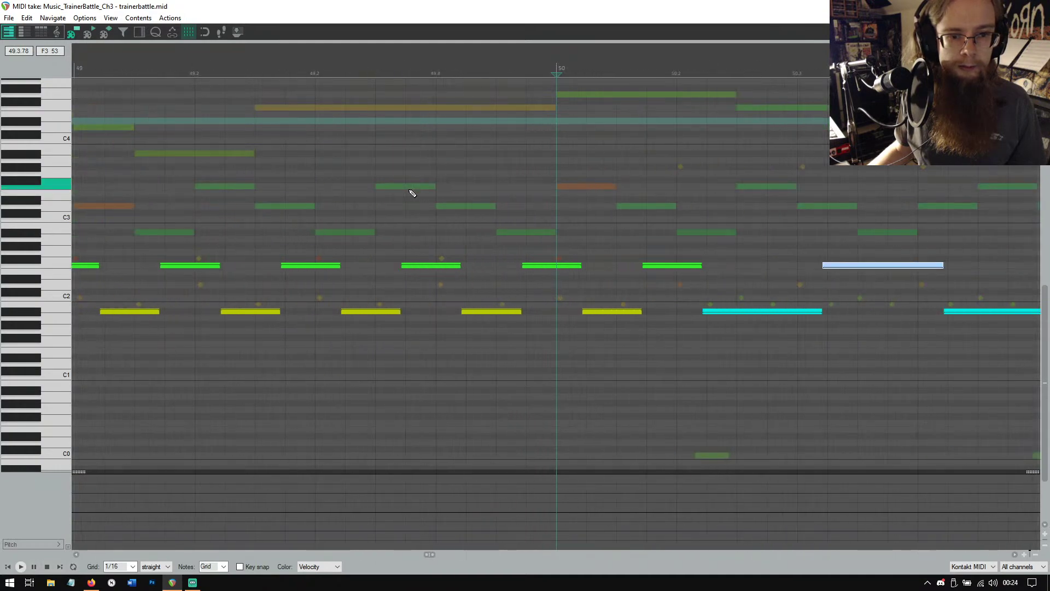
scroll(412, 193, down, 1)
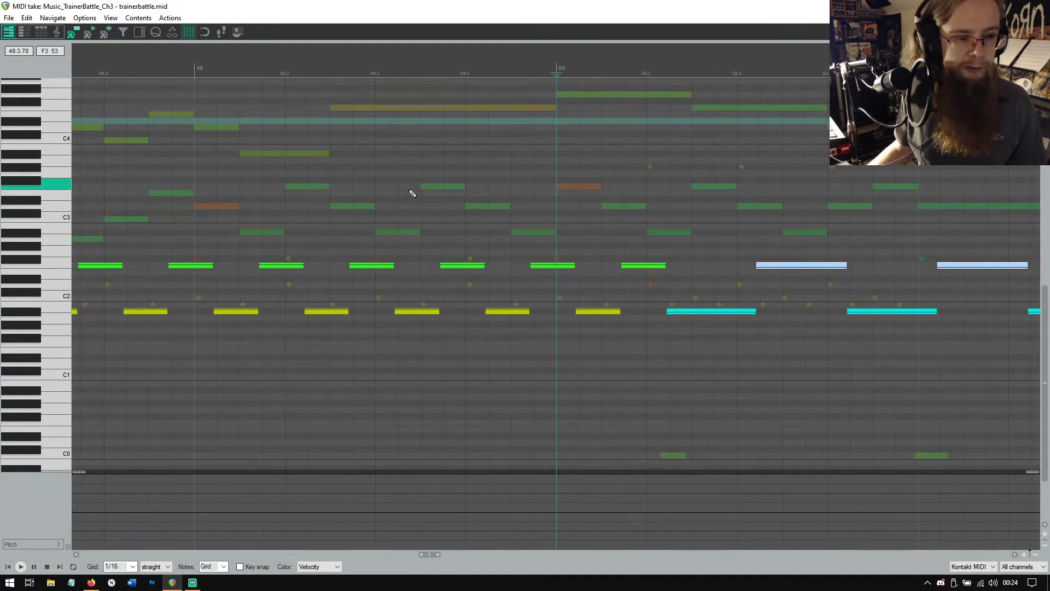
scroll(412, 194, down, 3)
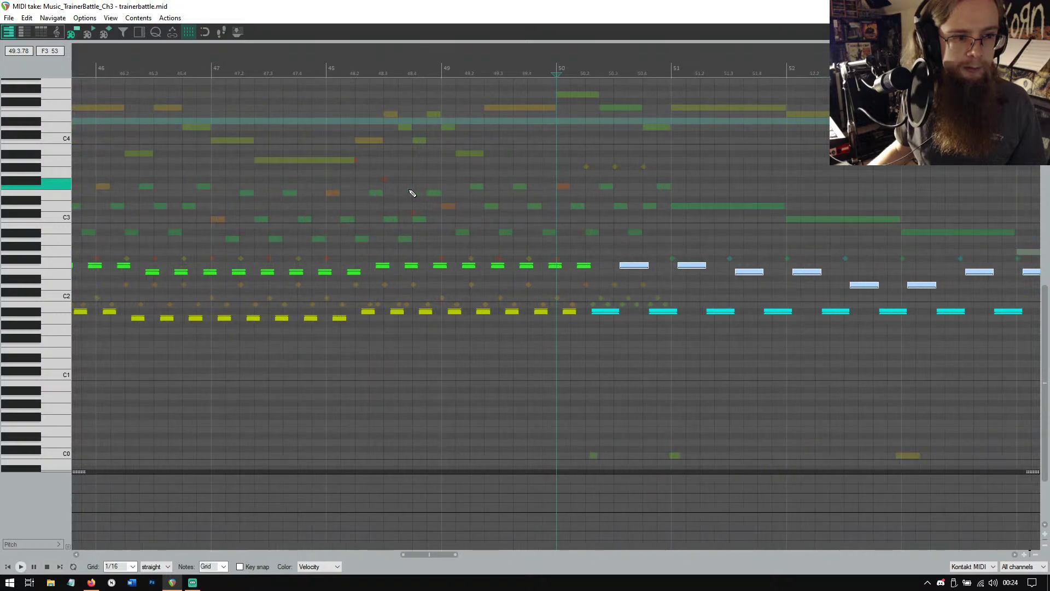
Inspect measures 49 to 50 of the Kontakt MIDI 2 notes more closely and close the MIDI editor.
scroll(724, 137, up, 4)
scroll(723, 137, down, 2)
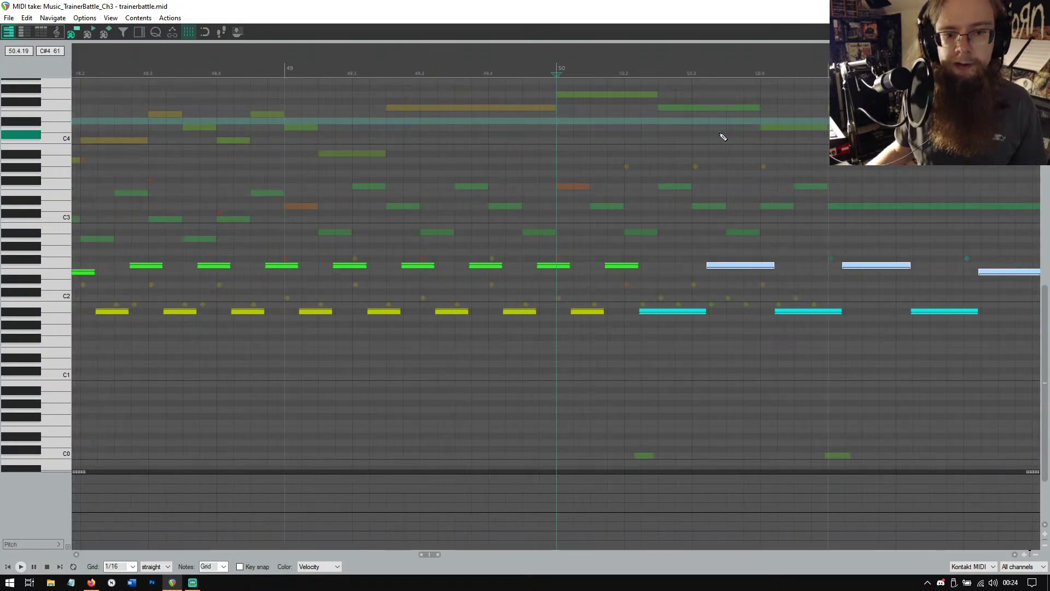
key(Escape)
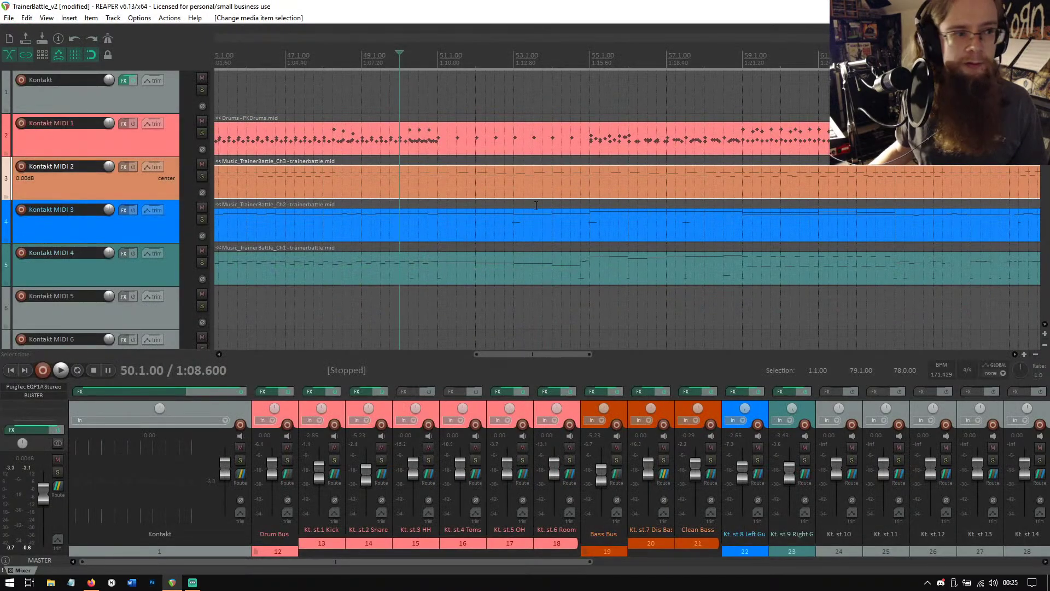
Examine the notes and pitch bends around measure 40 of the Music_TrainerBattle_Ch2 item on Kontakt MIDI 3, and close its editor.
double_click(400, 223)
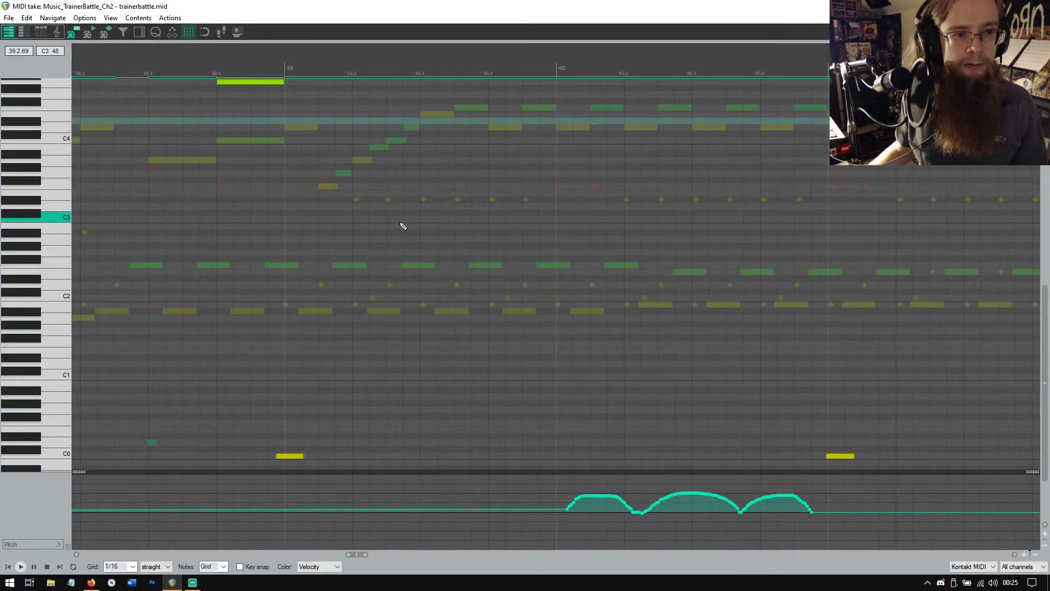
scroll(403, 224, up, 3)
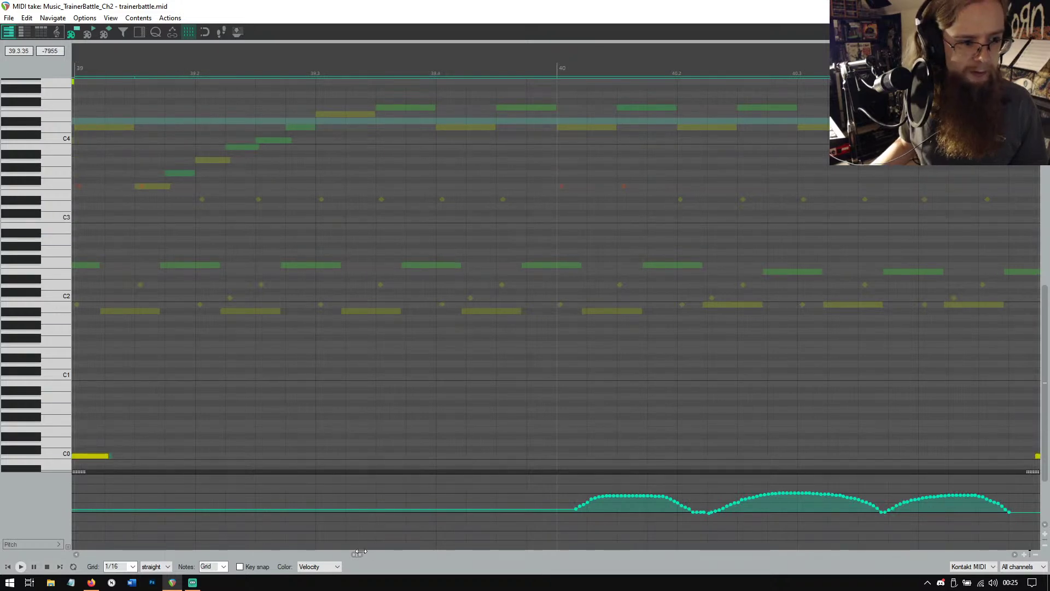
scroll(289, 460, down, 3)
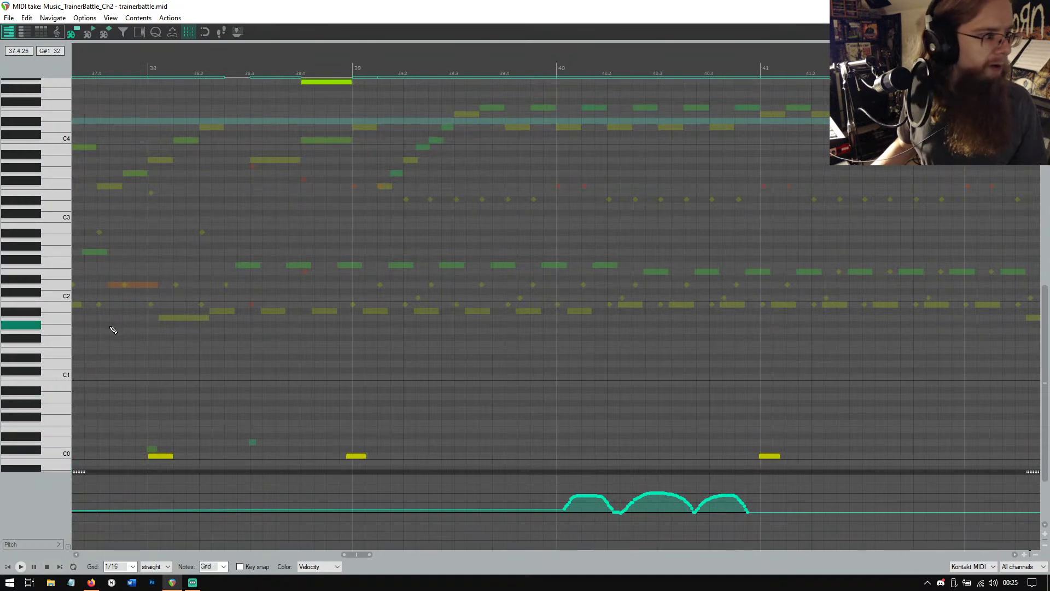
scroll(47, 339, up, 3)
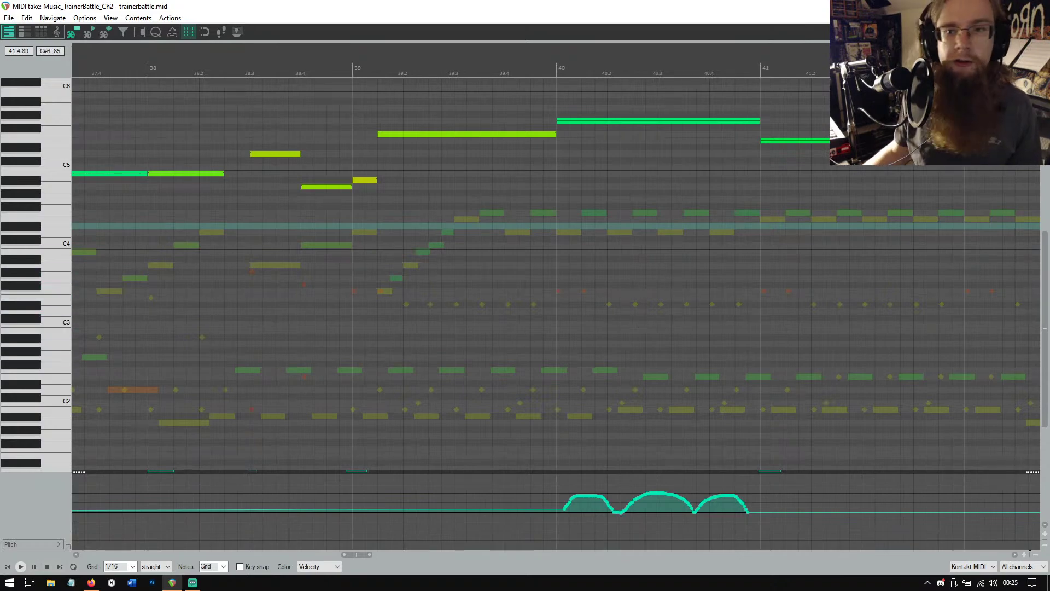
click(1037, 6)
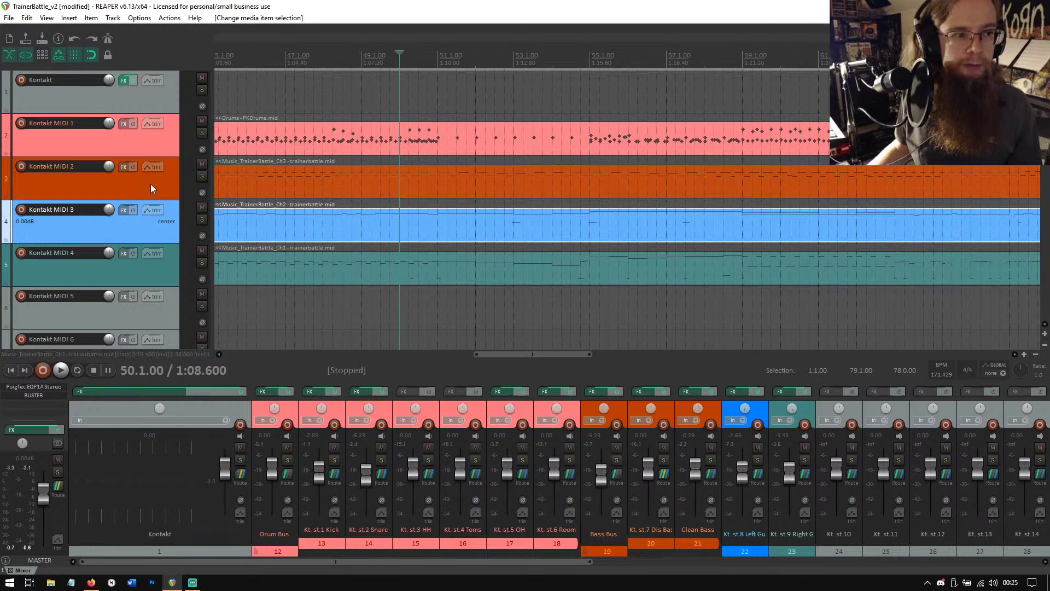
Examine the Music_TrainerBattle_Ch3 notes around measure 30 against the grid, close the editor, and play the mix from 50.1.00.
double_click(403, 186)
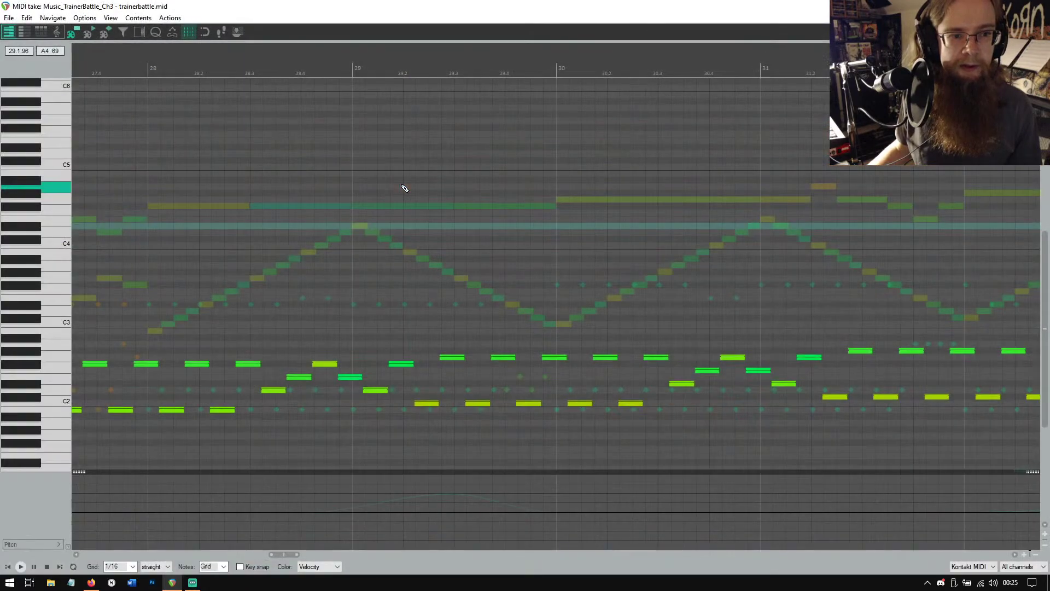
scroll(455, 316, up, 3)
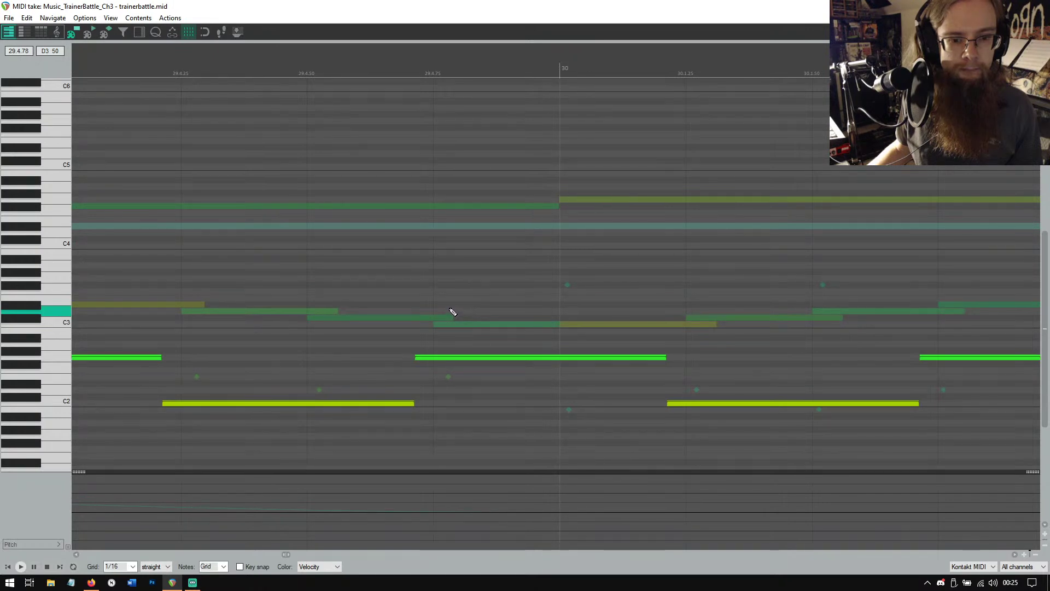
scroll(450, 311, down, 3)
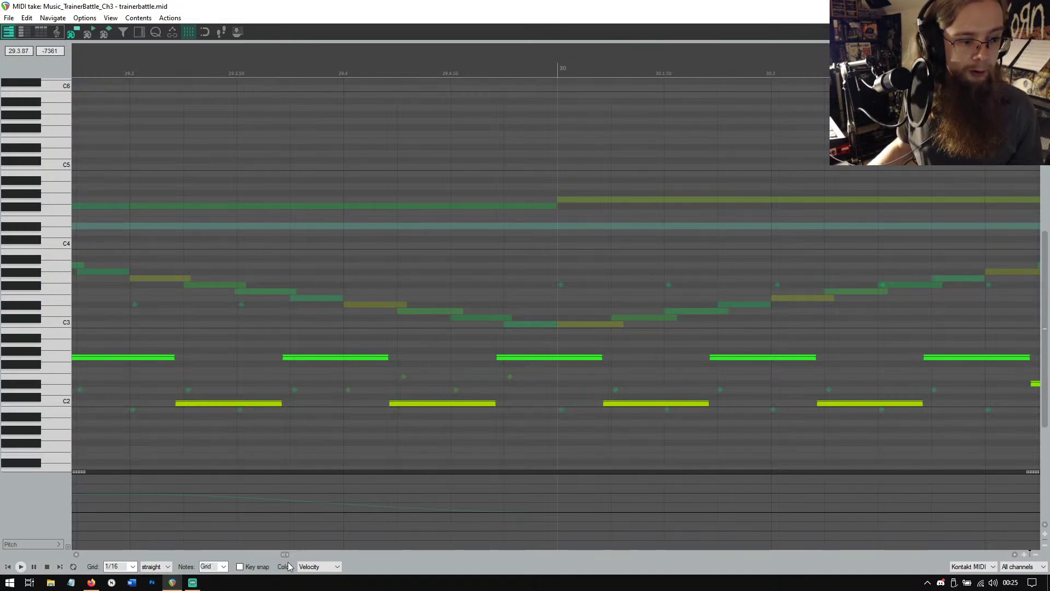
drag(284, 553, 323, 489)
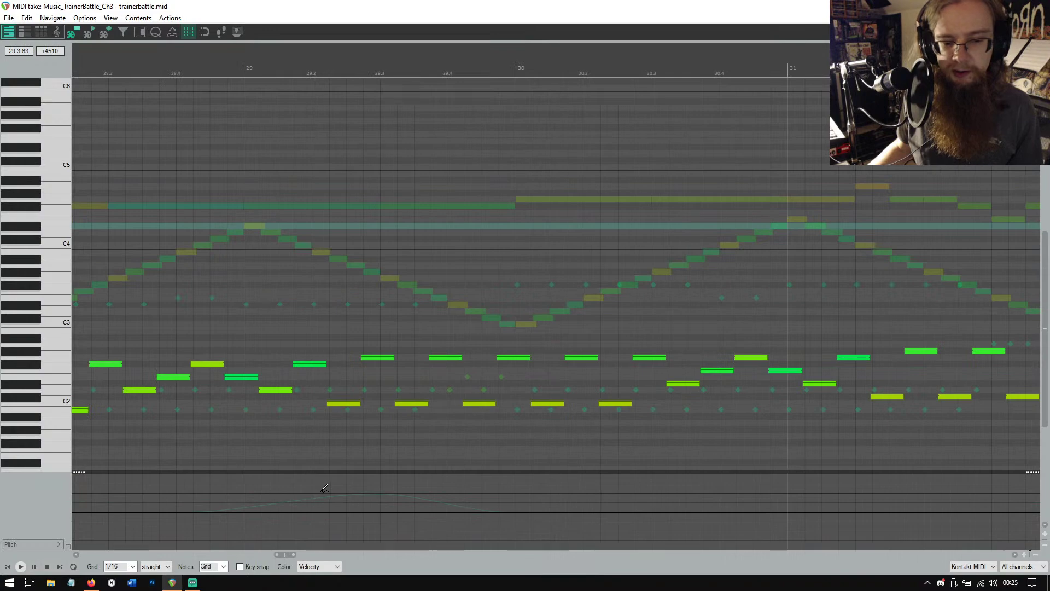
scroll(638, 396, up, 2)
click(1038, 6)
click(61, 370)
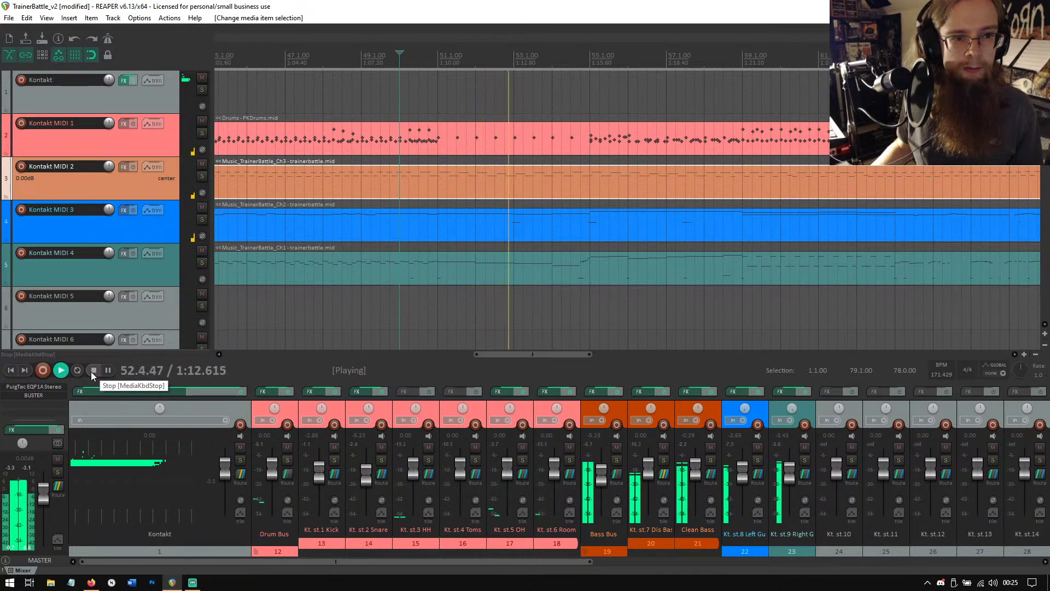
click(91, 372)
Move the second Music_TrainerBattle_Ch3 item on Kontakt MIDI 2 to start in line with the Ch2 item below, and audition from 50.1.00.
drag(497, 354, 284, 341)
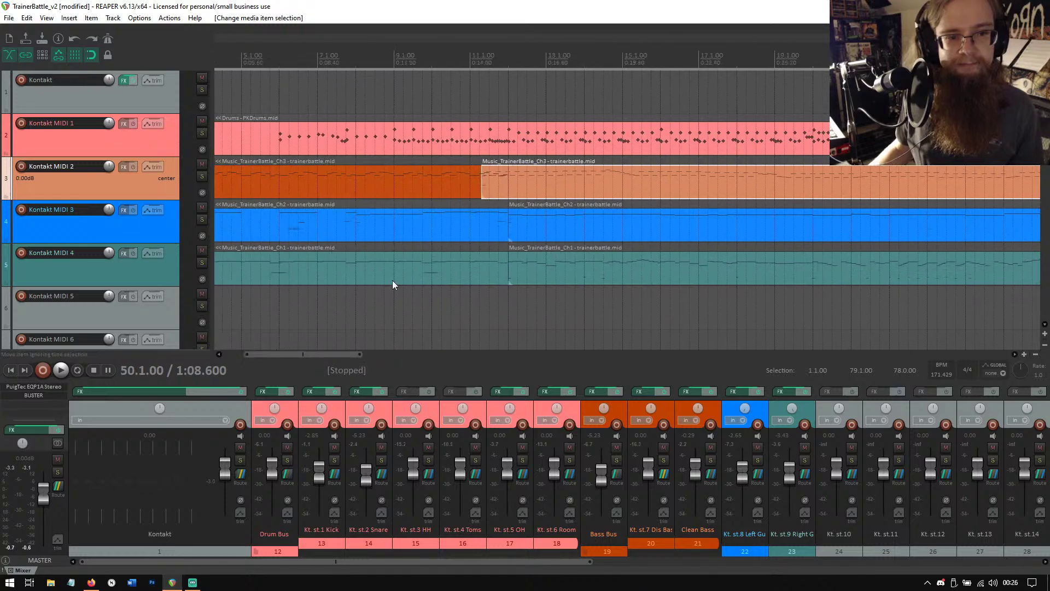
drag(550, 191, 579, 192)
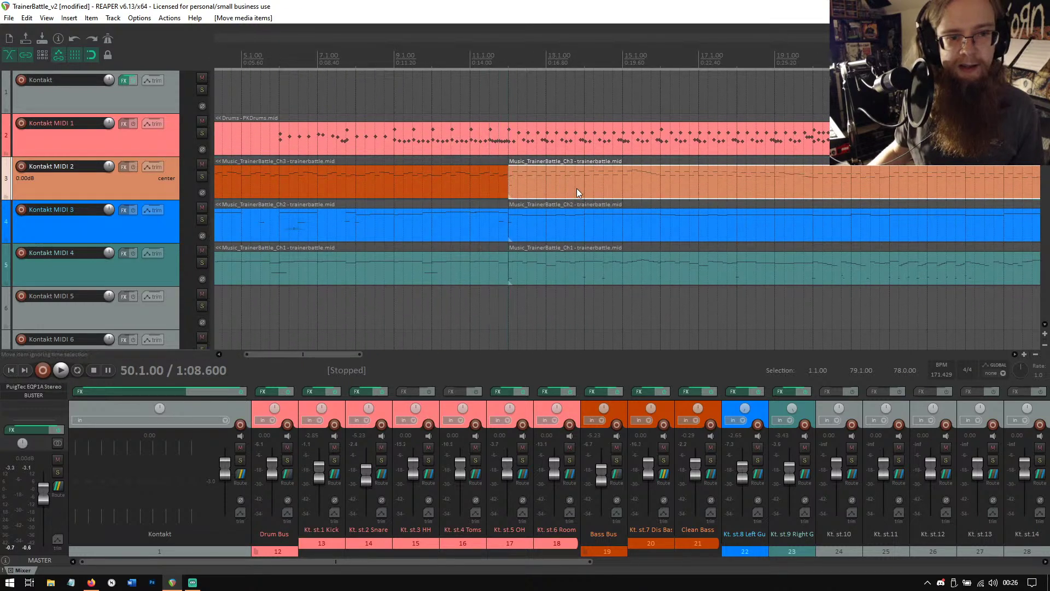
drag(297, 355, 530, 367)
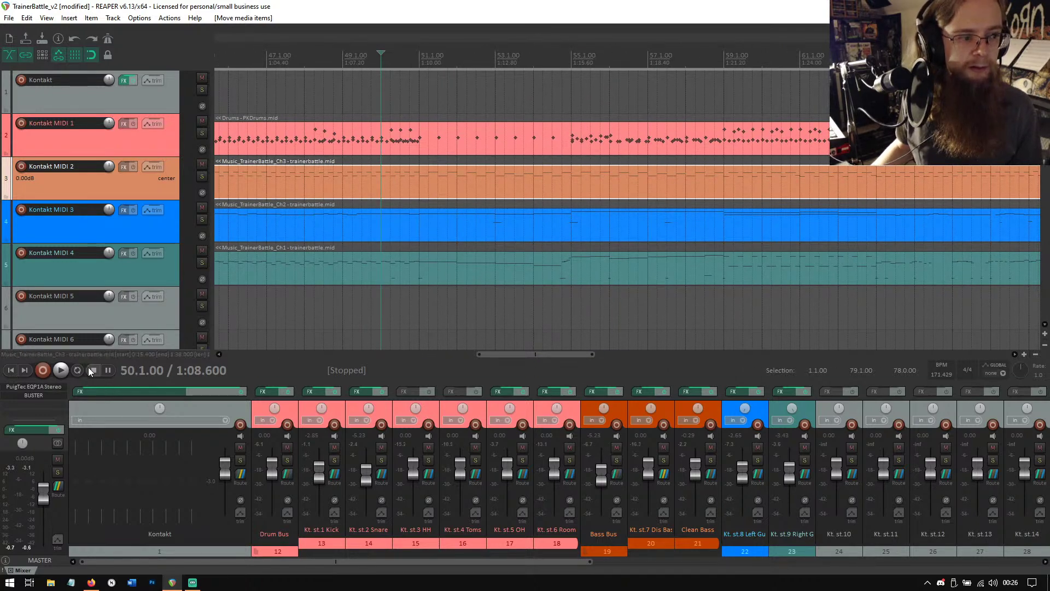
click(66, 370)
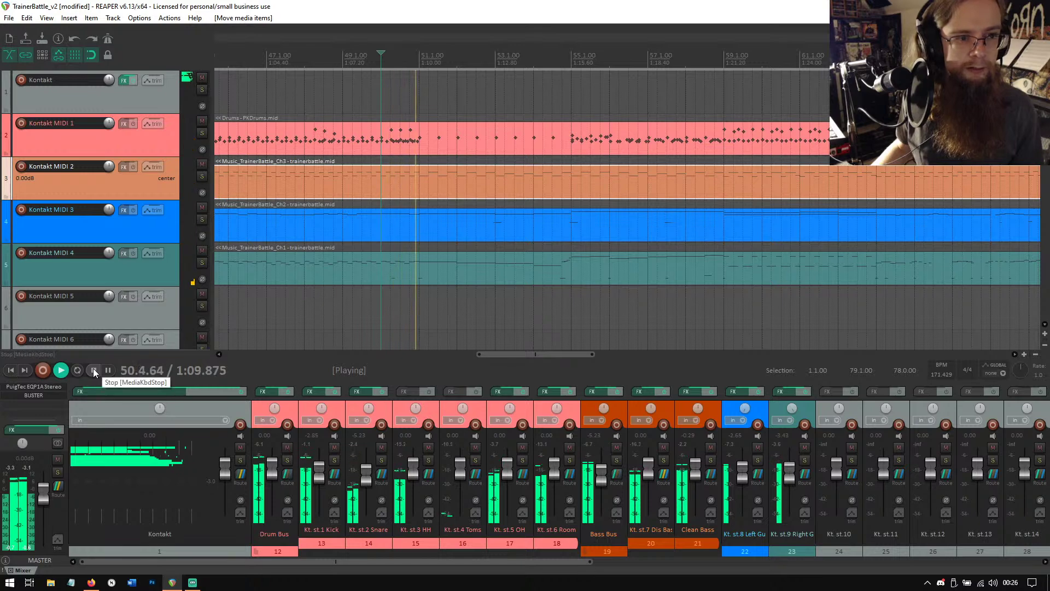
click(95, 370)
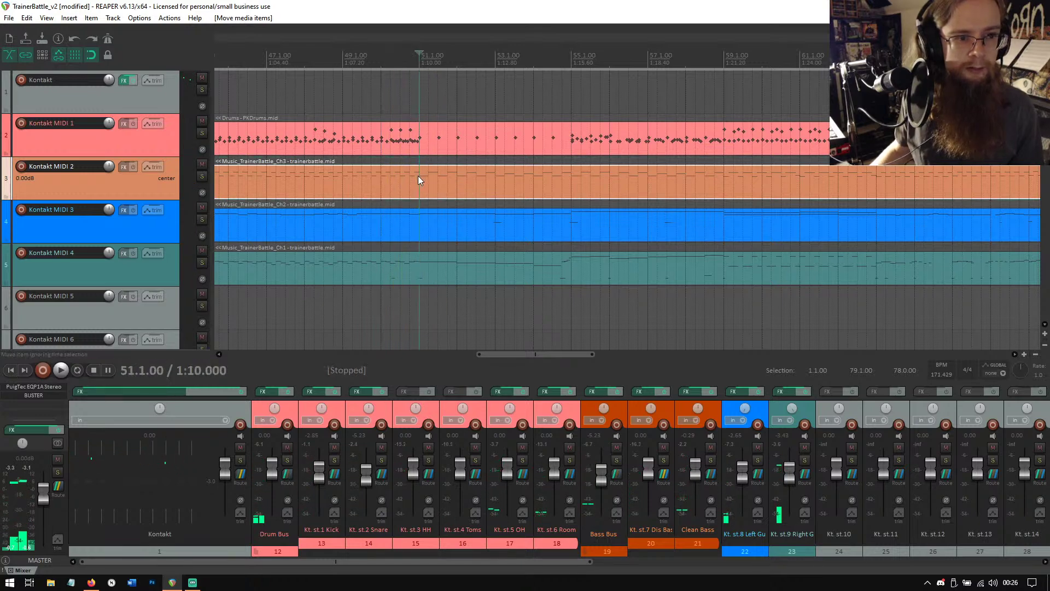
Check the moved Music_TrainerBattle_Ch3 item's notes around measures 30 and 31 against the grid, and close the MIDI editor.
double_click(420, 176)
scroll(480, 359, up, 4)
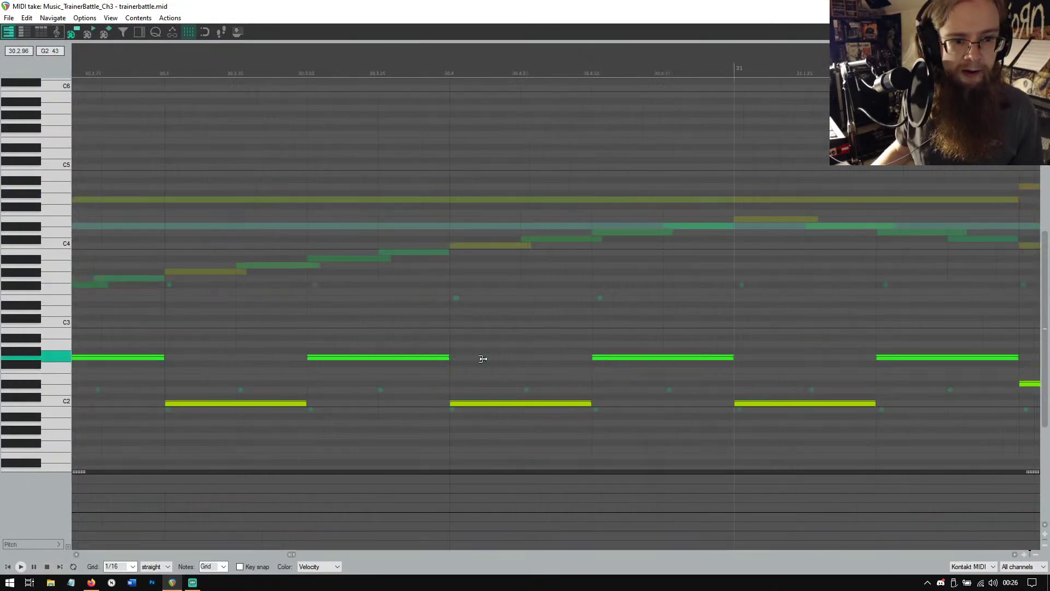
scroll(481, 359, down, 4)
scroll(487, 356, up, 1)
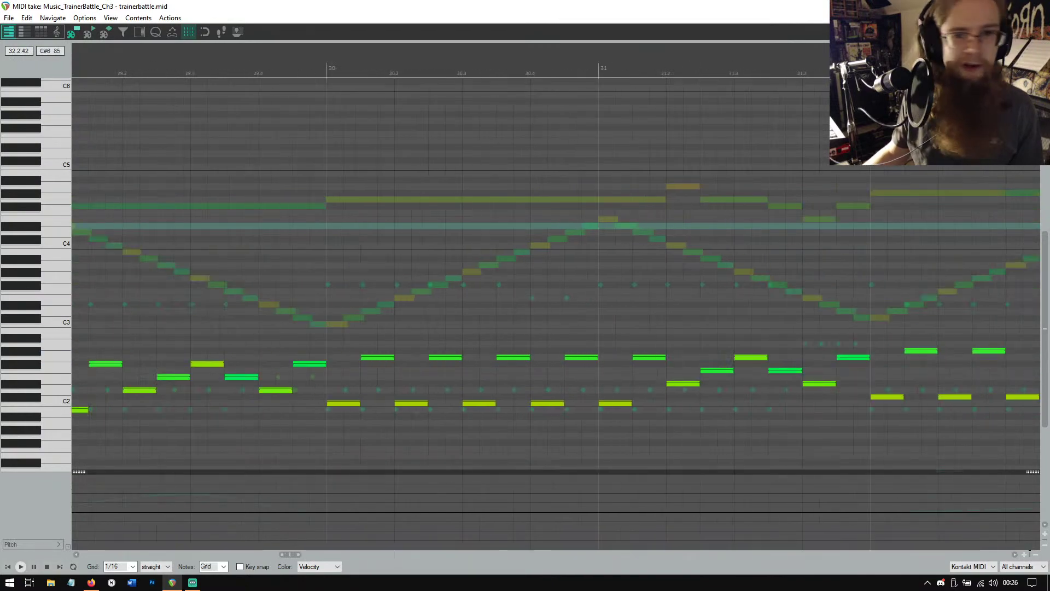
key(Escape)
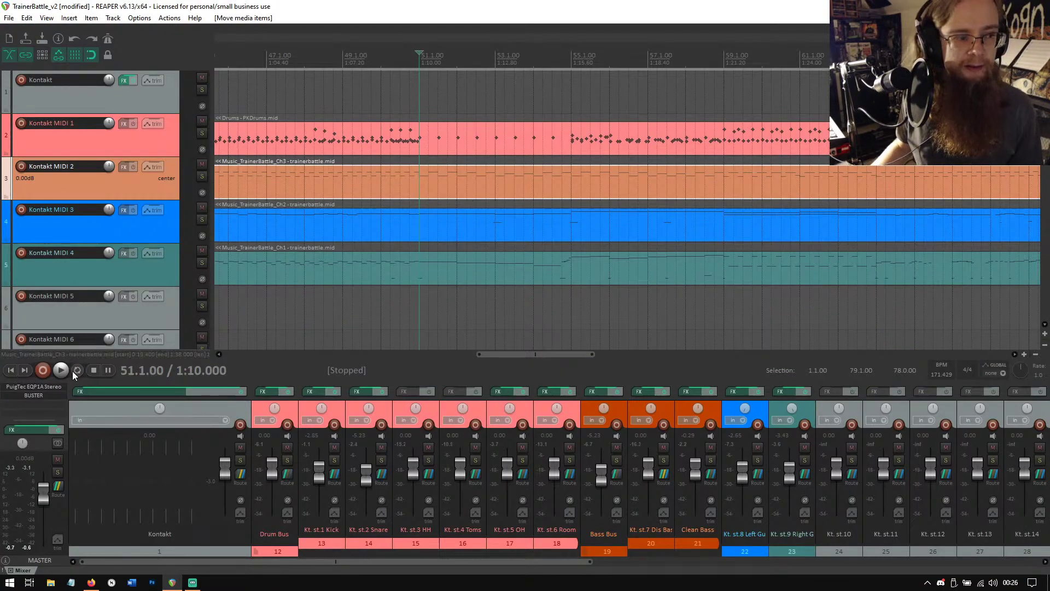
Play the mix from 51.1.00 through measure 61, and place the edit cursor at 57.1.00.
key(space)
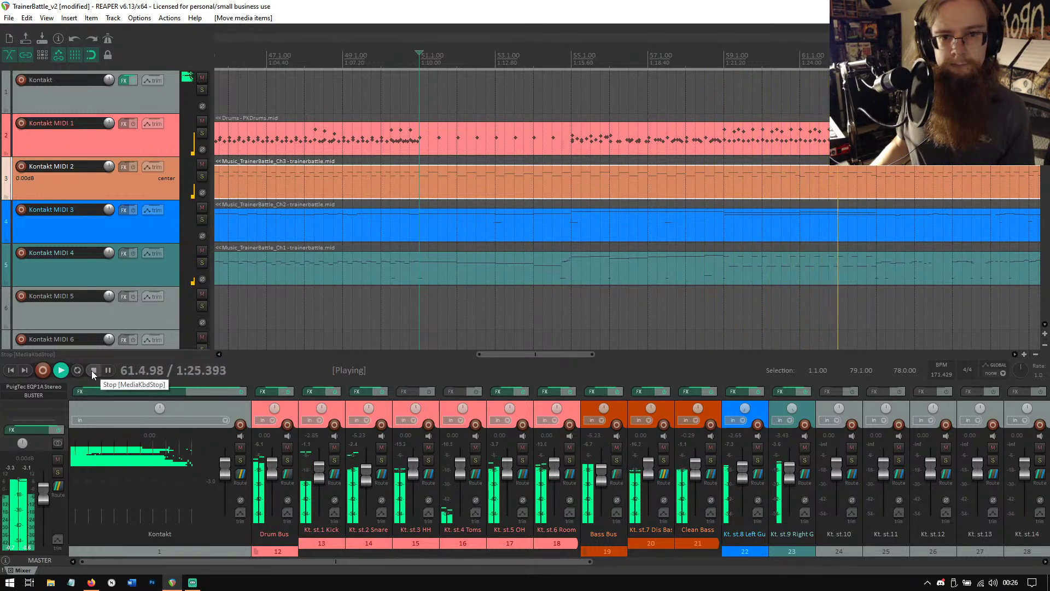
click(92, 371)
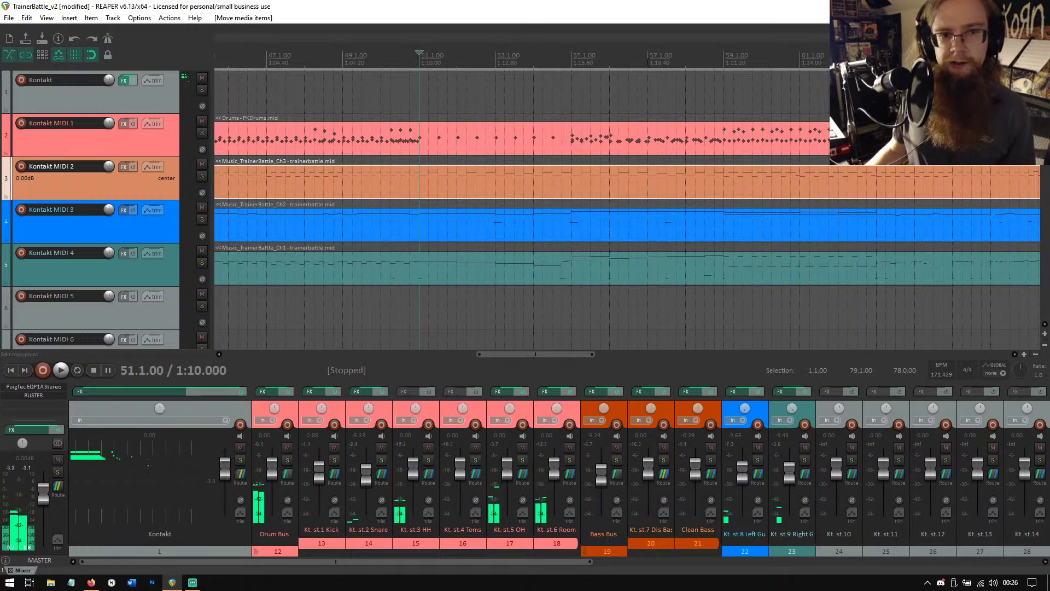
click(647, 63)
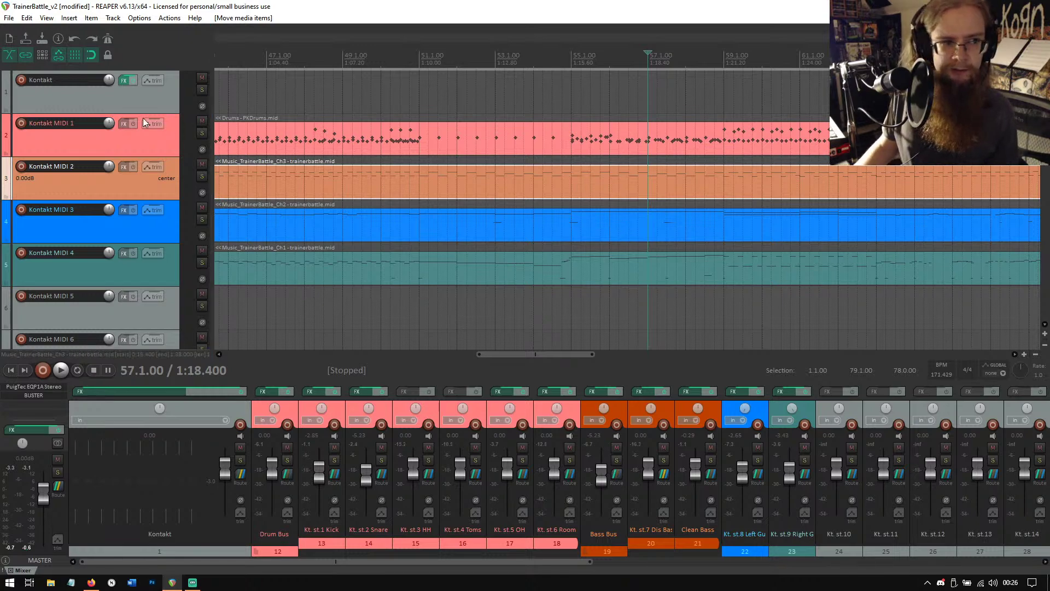
View the Shreddage 3 Abyss bass instrument in the Kontakt track's effect chain, and close the window.
click(124, 80)
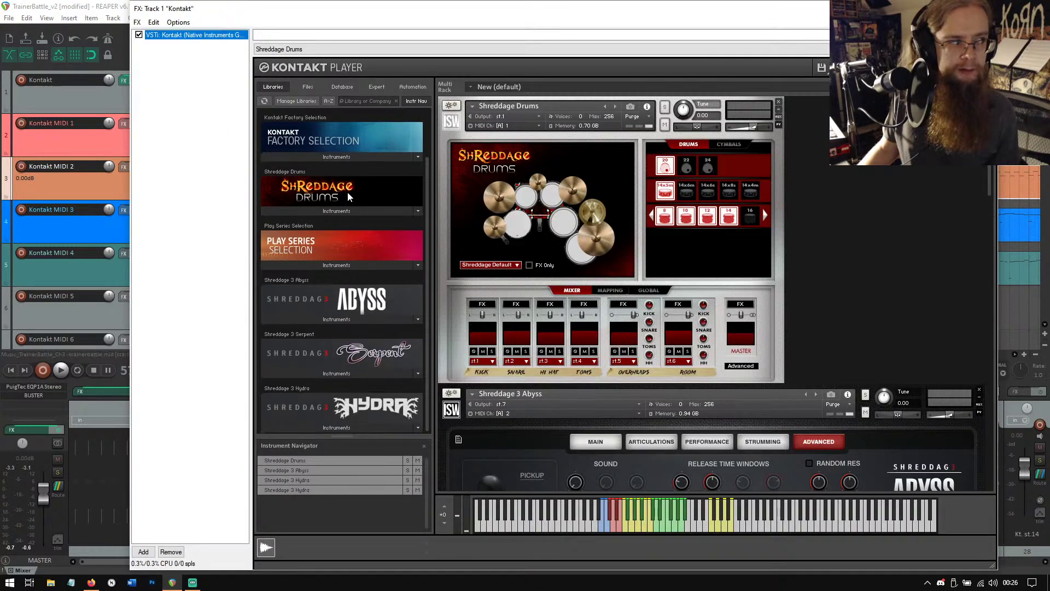
click(371, 303)
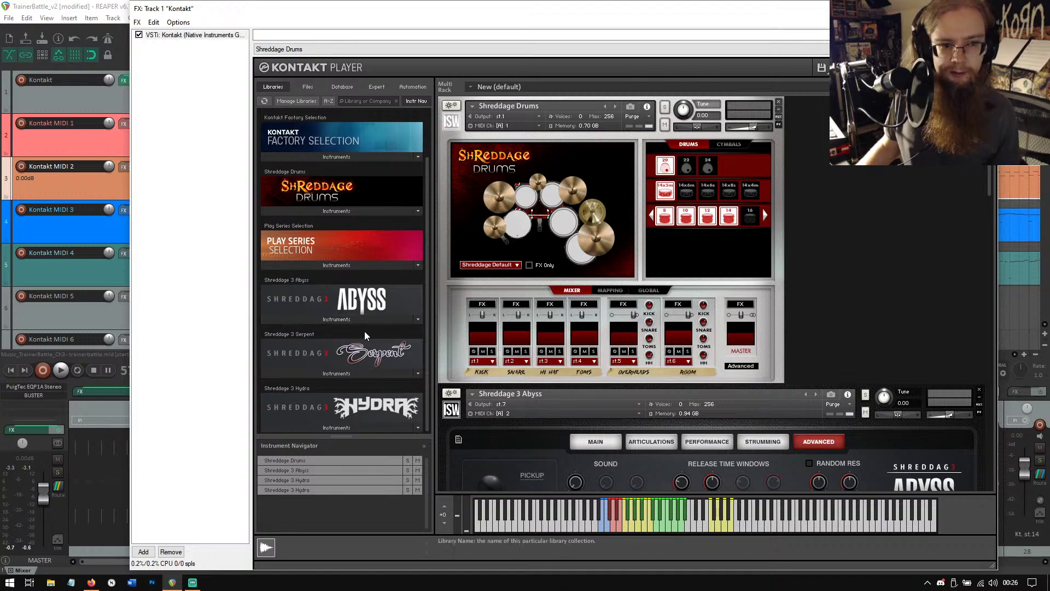
click(318, 471)
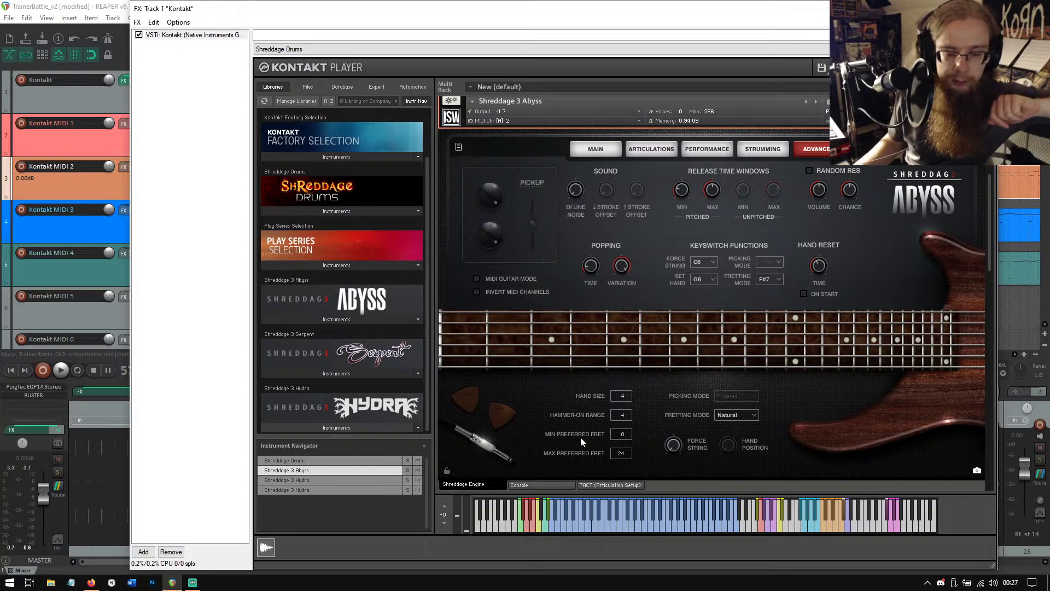
drag(684, 9, 600, 17)
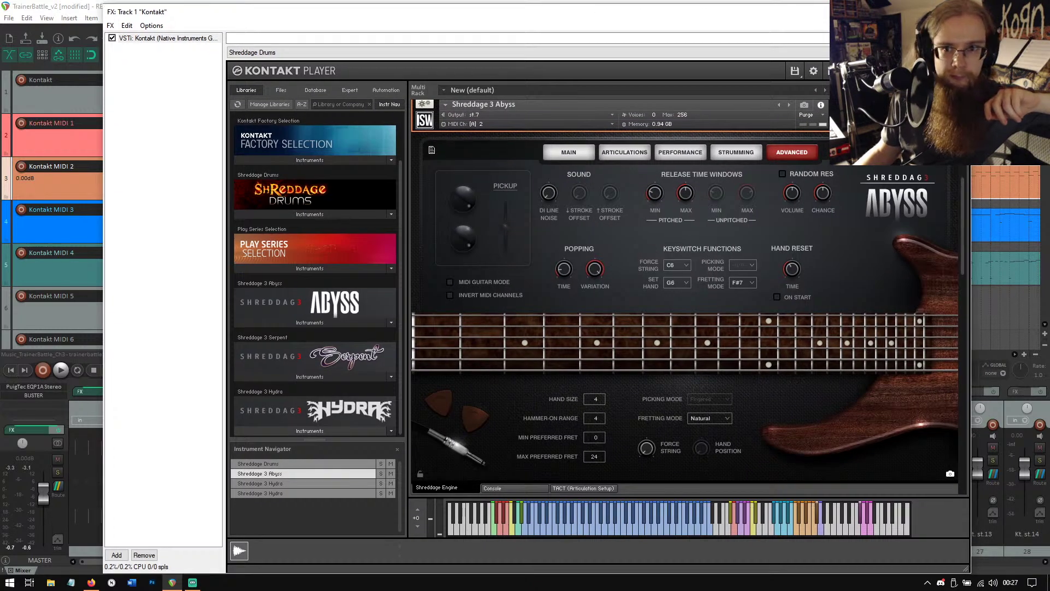
click(958, 11)
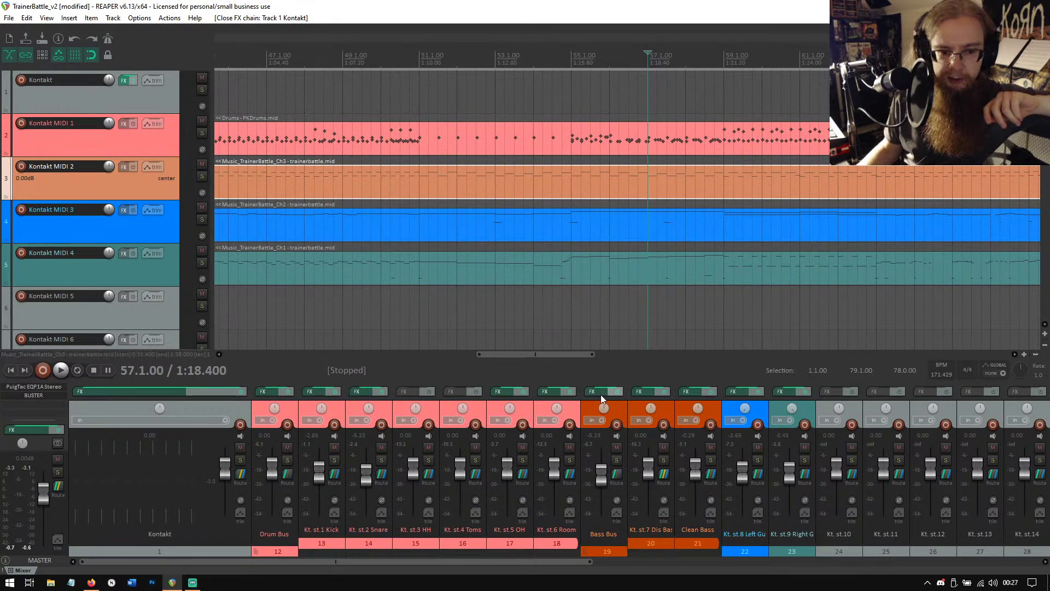
Review the RareSE, ReaEQ and BUSTER settings in the Bass Bus effect chain, and close the window.
click(593, 392)
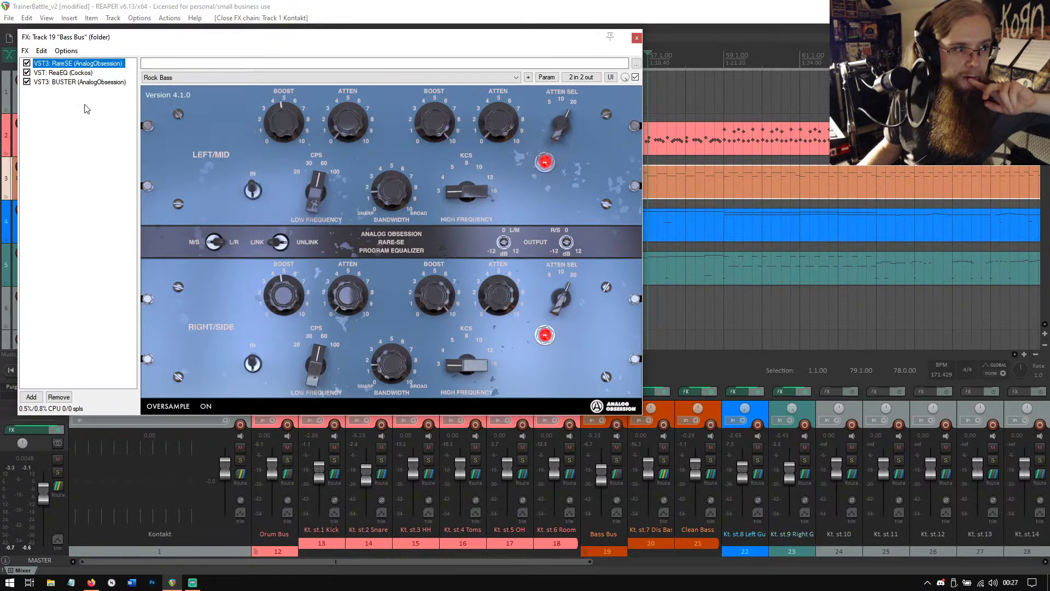
click(70, 83)
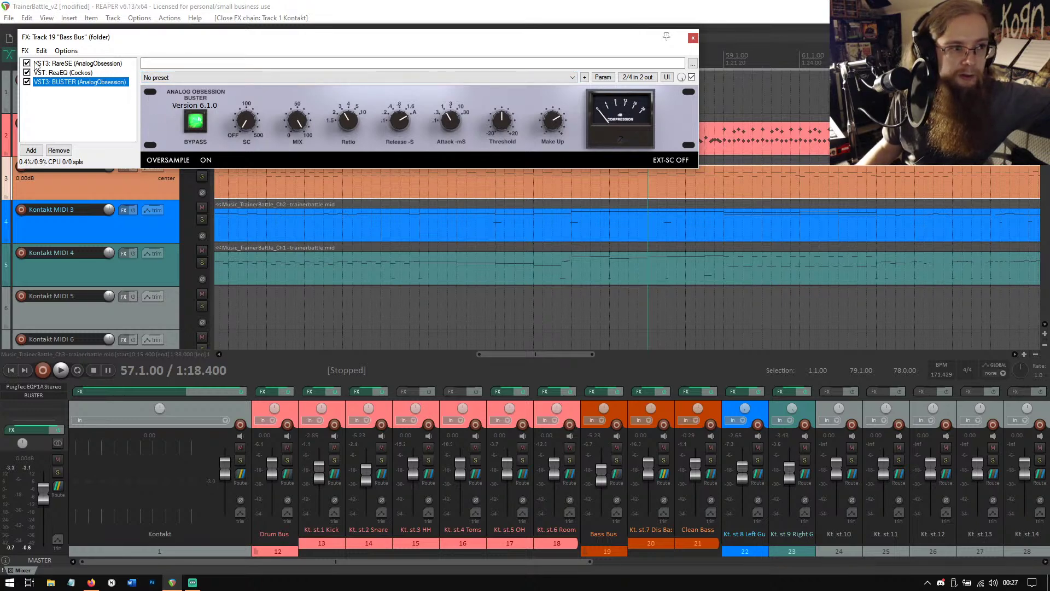
click(76, 72)
click(79, 63)
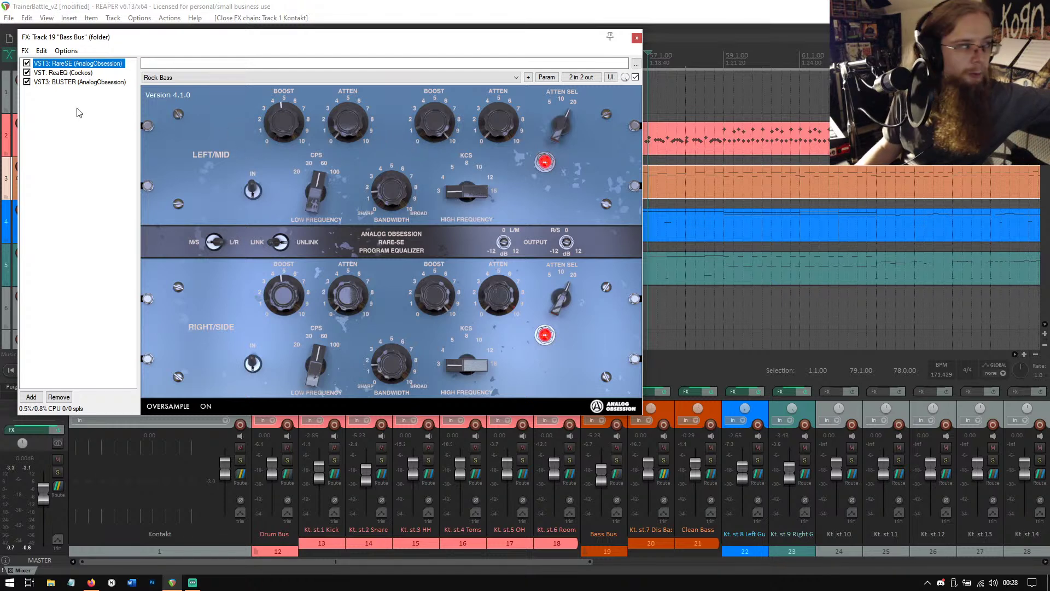
click(75, 73)
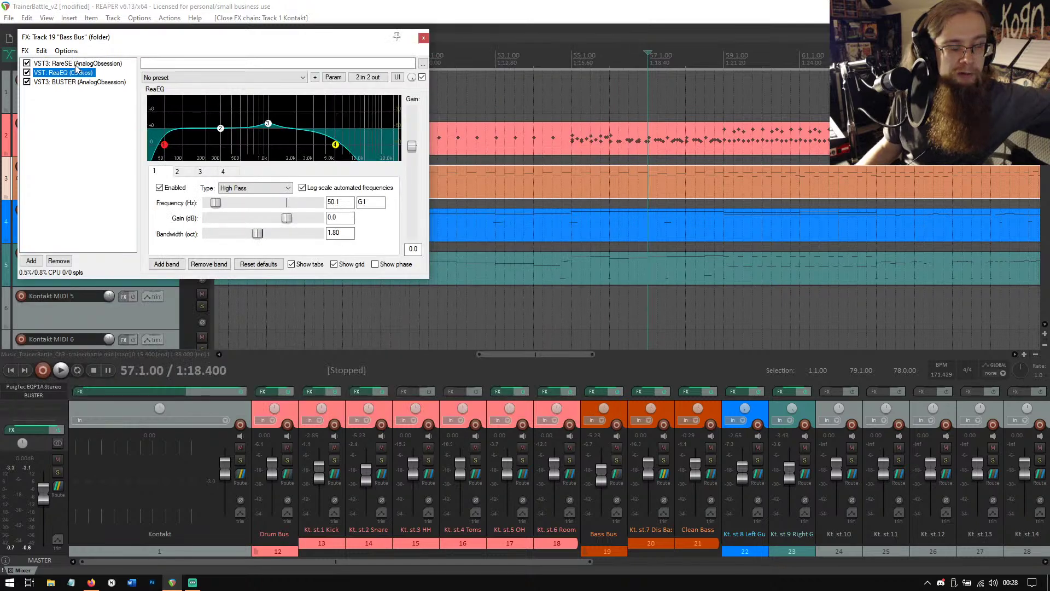
click(76, 63)
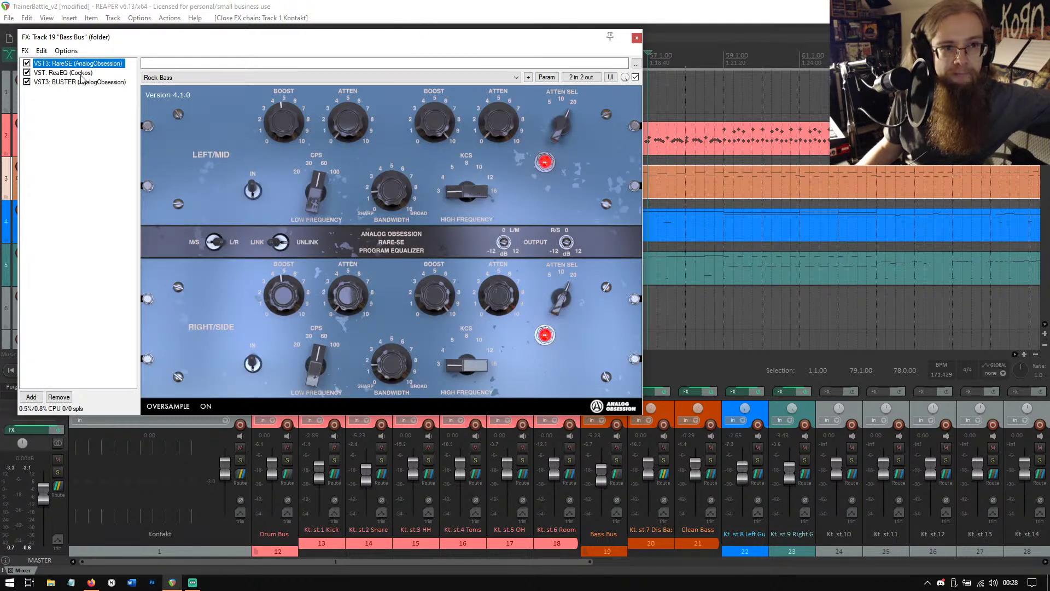
click(81, 75)
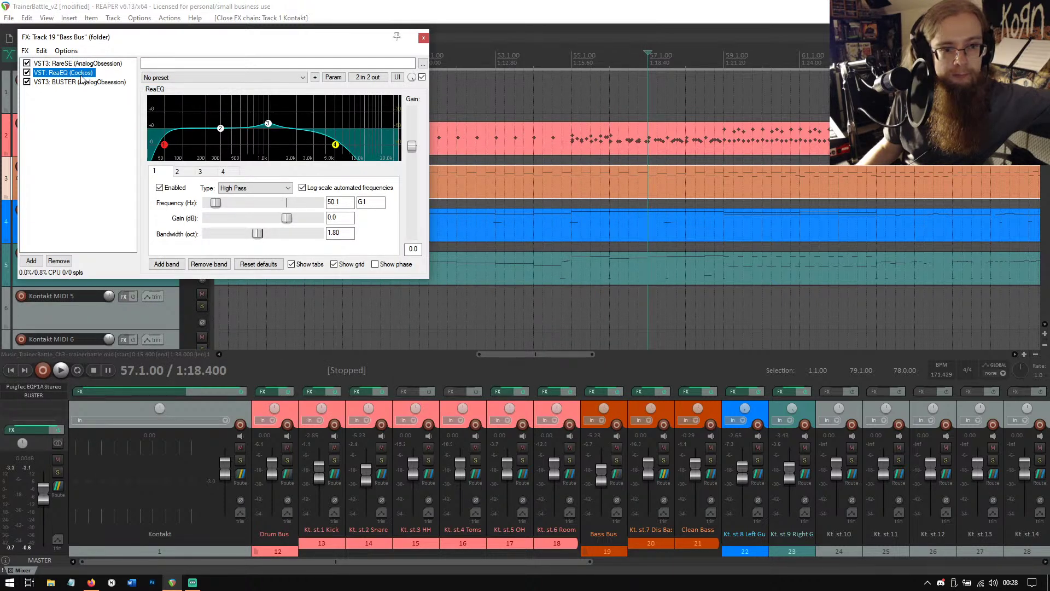
click(424, 38)
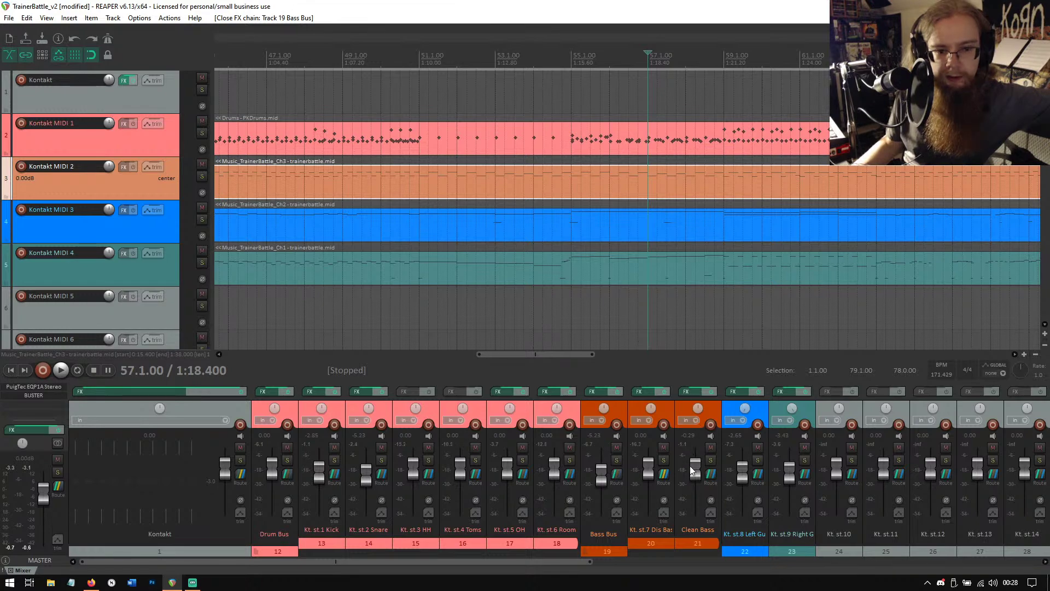
Review the Clean Bass track's ReaEQ and the Kt. st.7 Dis Bass chain's ReaGate, BUSTER, BOD and ReaEQ, and close both effect windows.
click(687, 392)
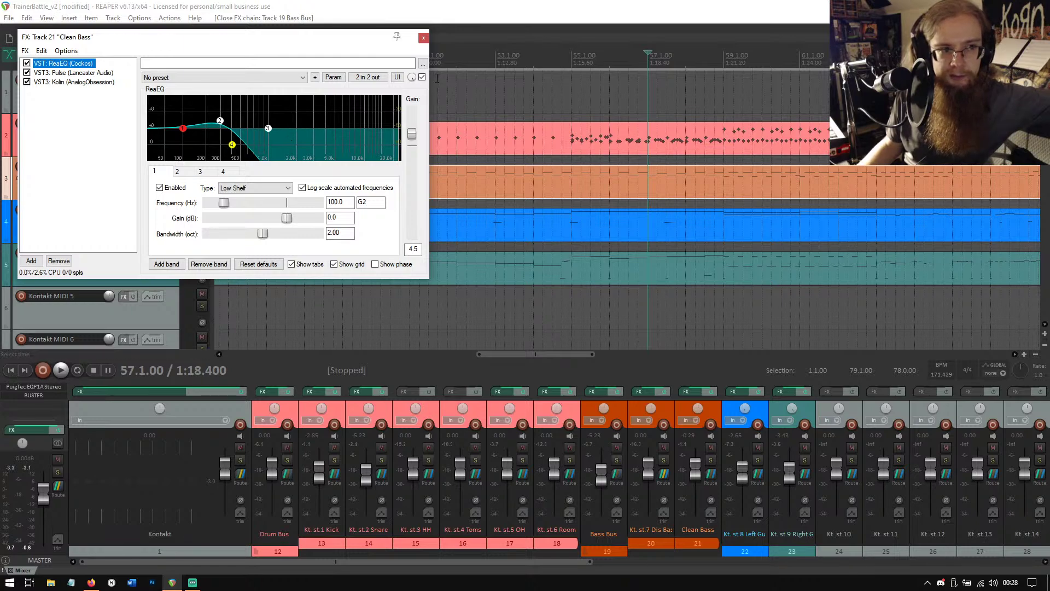
click(424, 38)
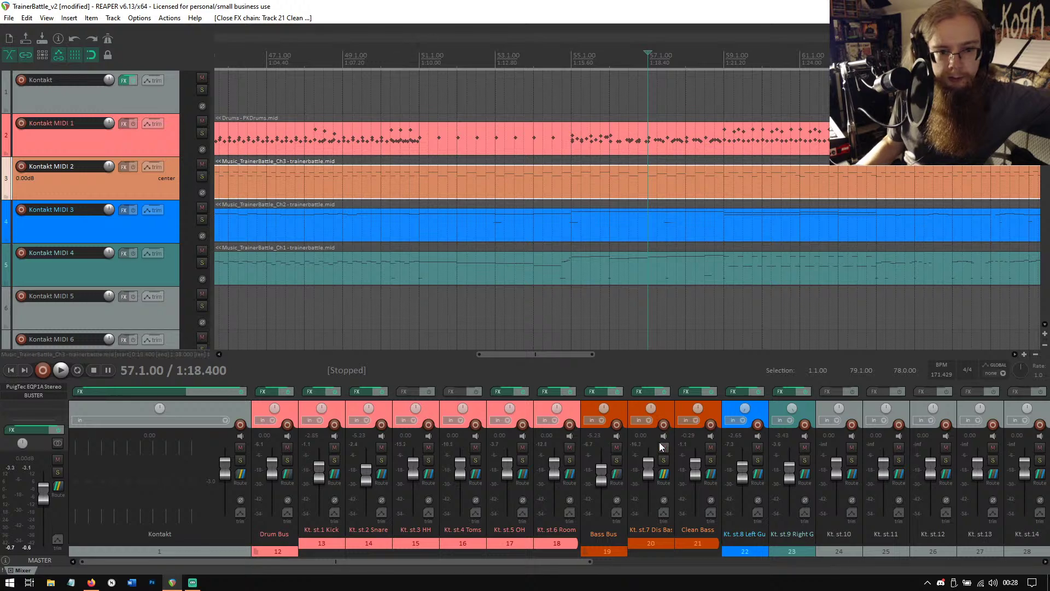
click(650, 391)
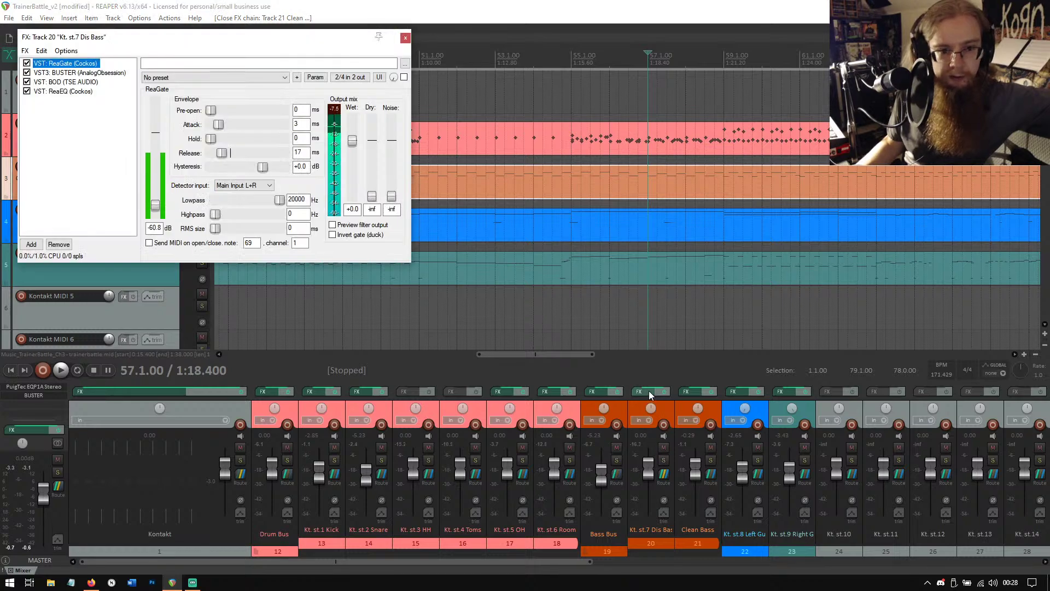
click(93, 74)
click(90, 83)
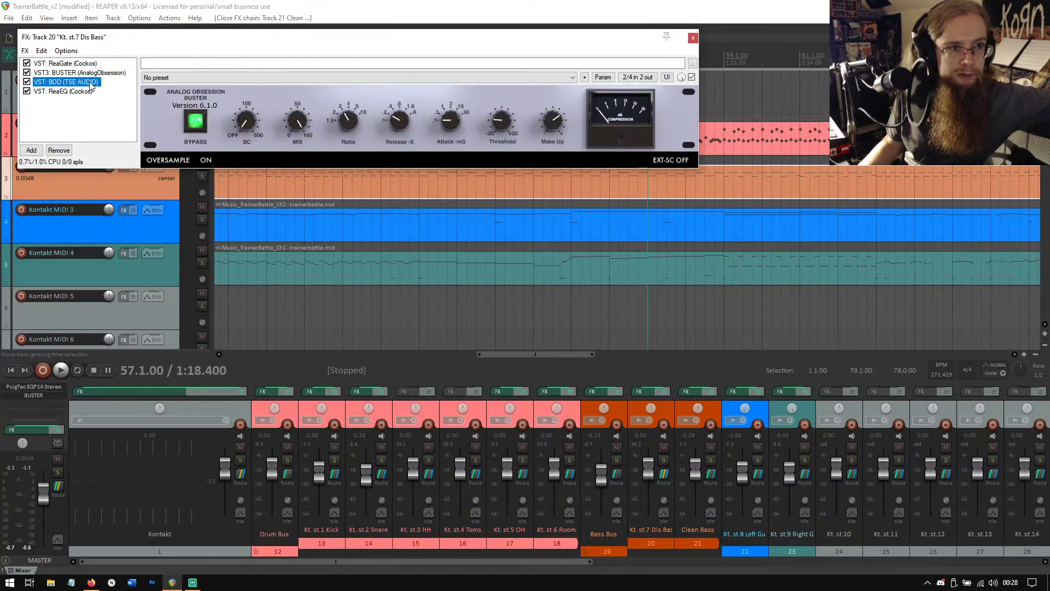
click(86, 92)
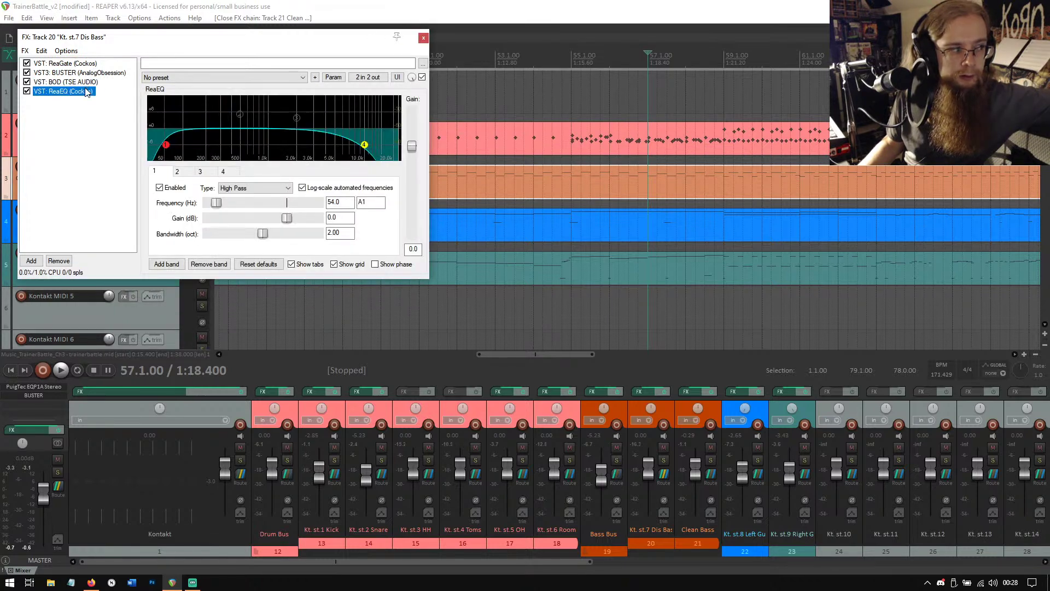
key(Up)
key(Down)
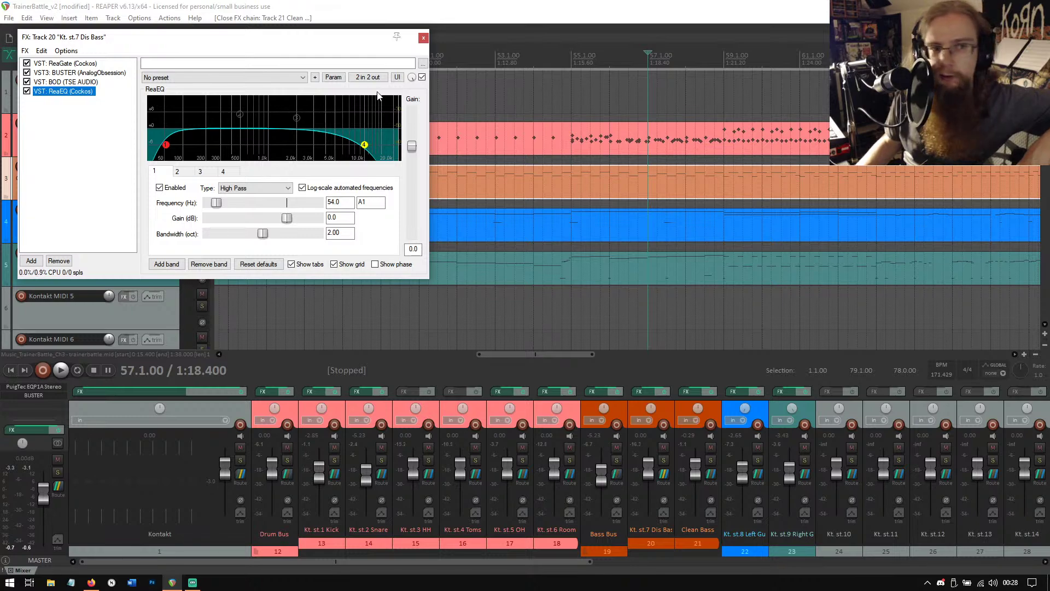
click(423, 38)
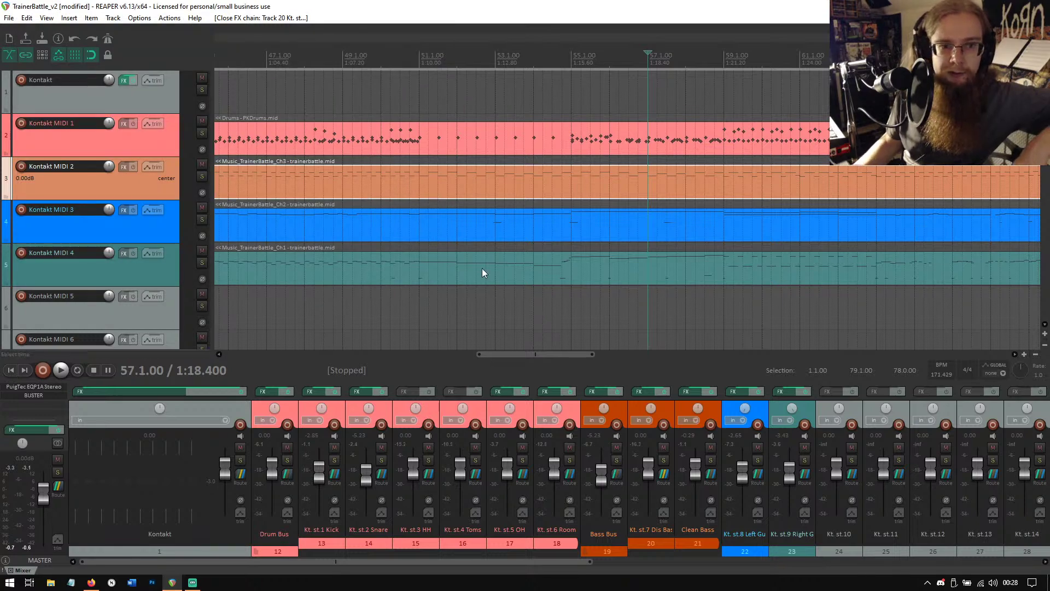
Play the full mix from 57.1.00 into measure 59 and stop playback.
drag(517, 354, 544, 350)
click(60, 371)
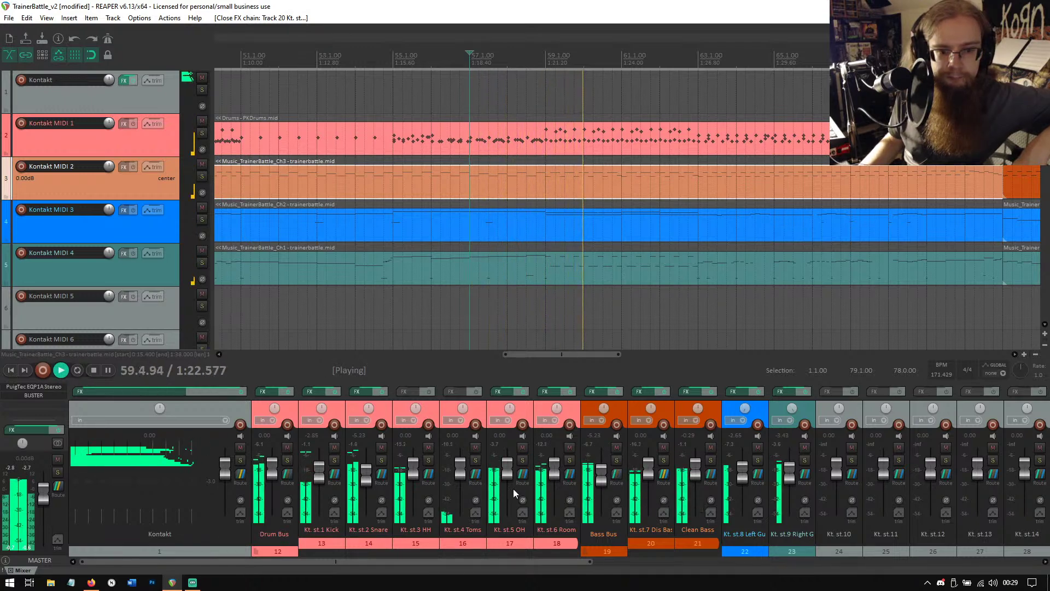
click(93, 371)
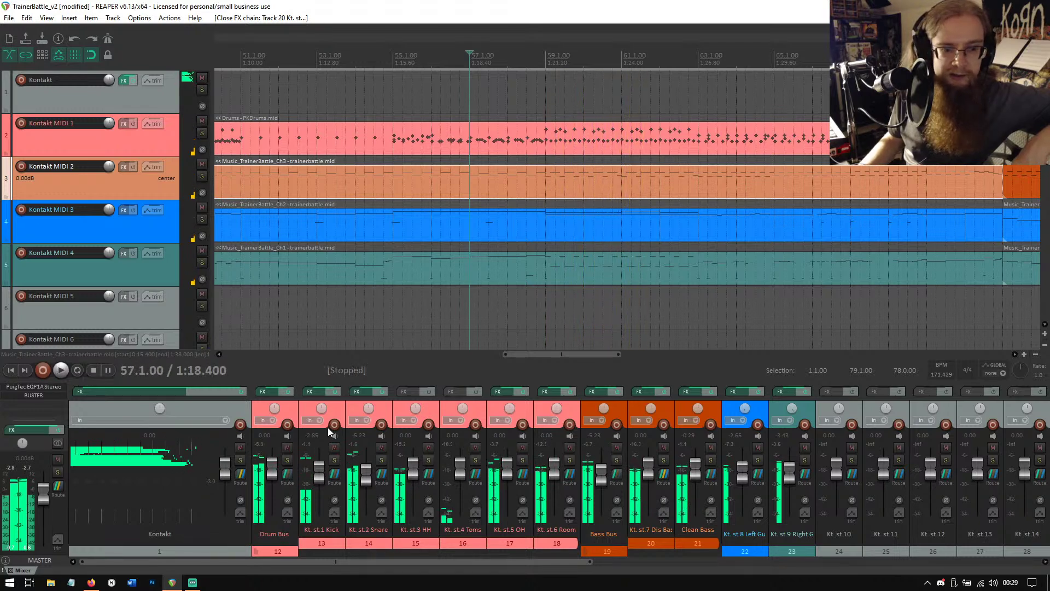
Place the edit cursor at 53.1.00 and play a short stretch of the full mix from there.
click(393, 66)
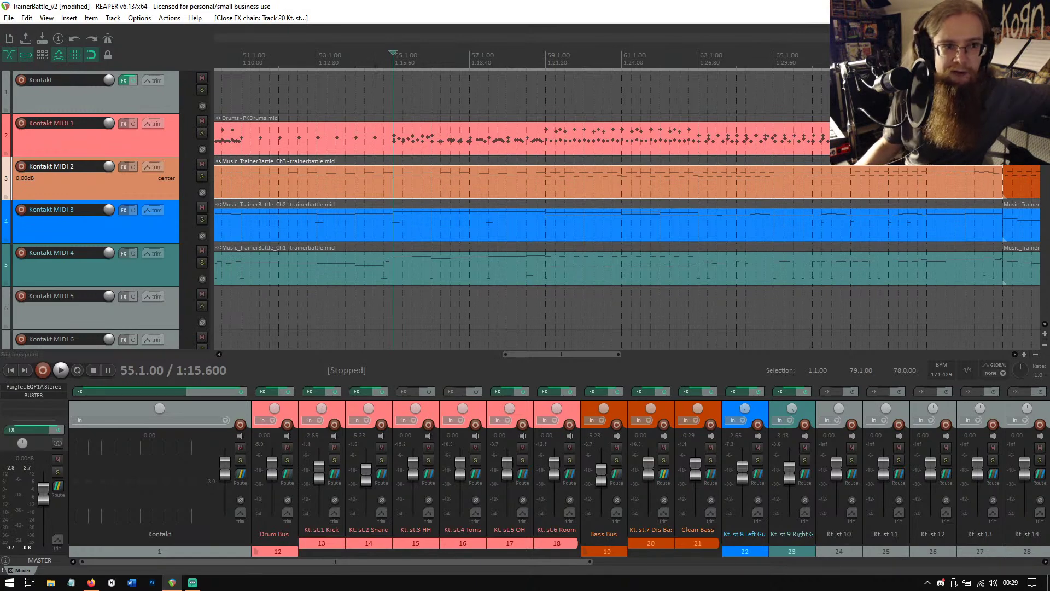
click(321, 60)
click(60, 370)
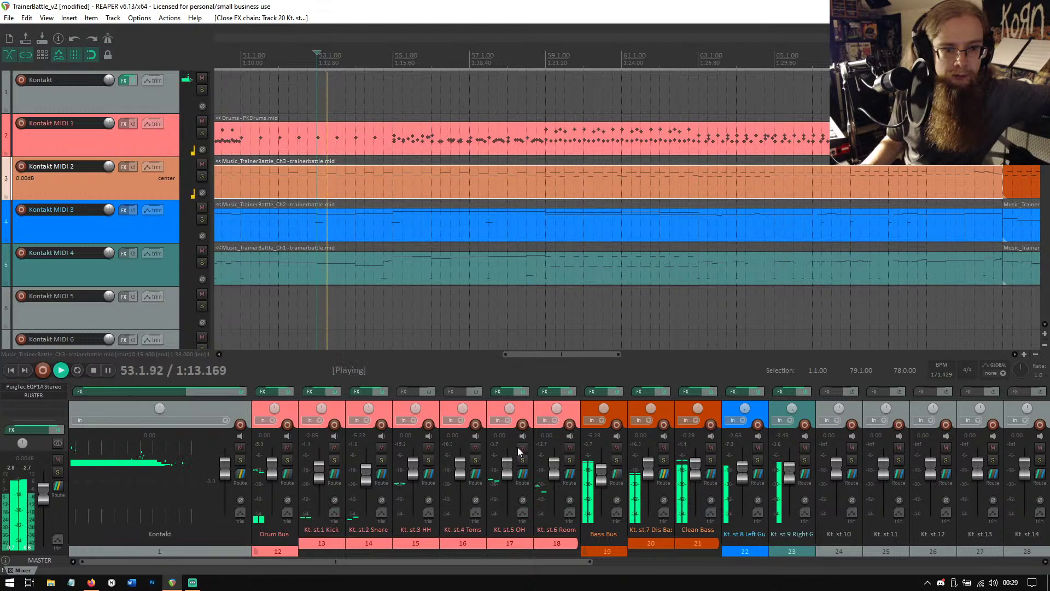
key(space)
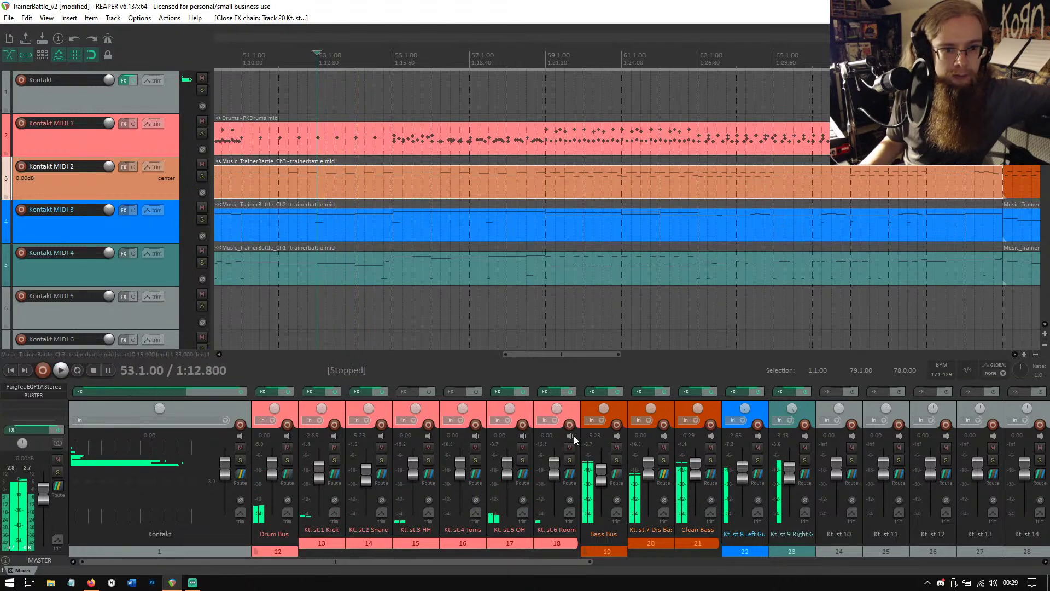
Solo the Bass Bus and listen to it from 53.1.00 into measure 64.
click(616, 460)
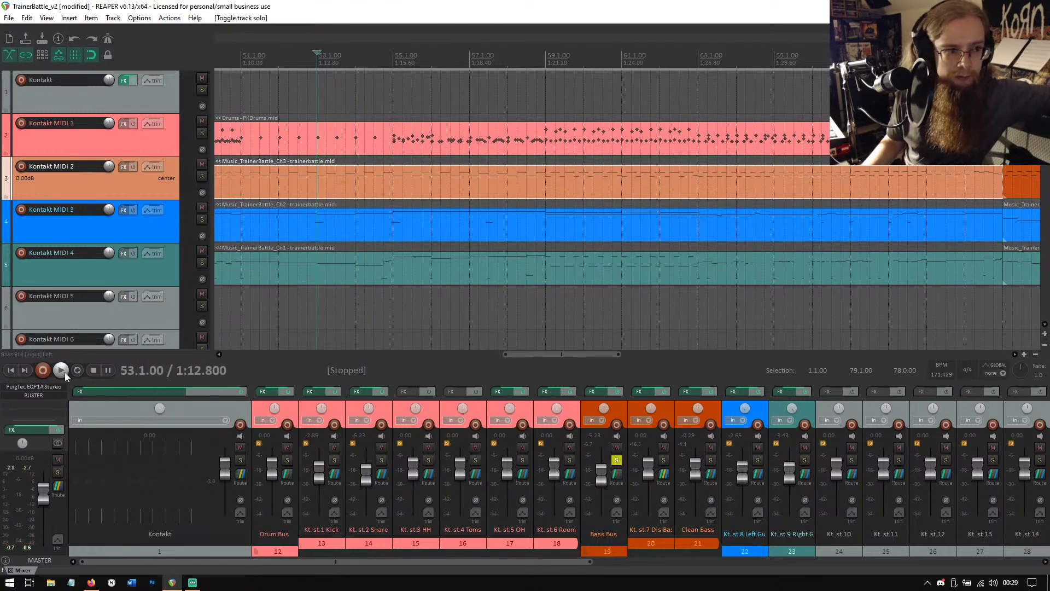
key(space)
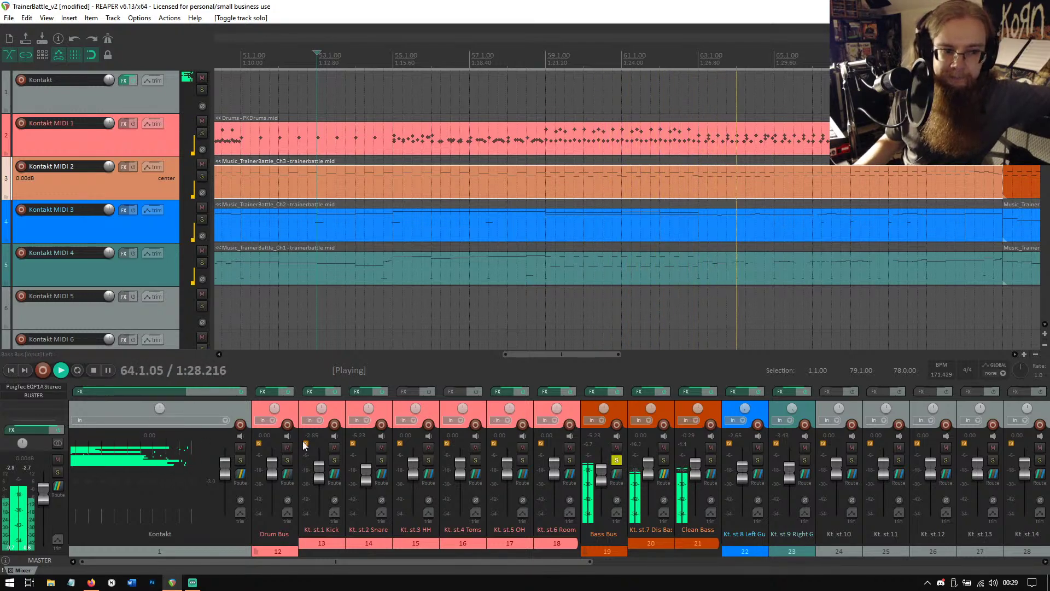
click(93, 370)
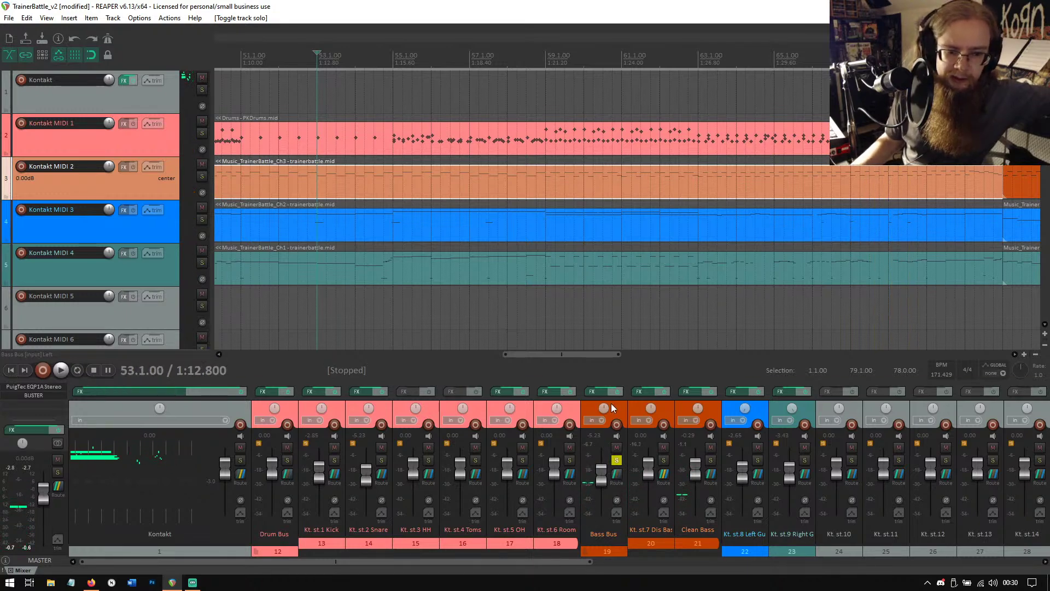
View the ReaEQ settings in the Bass Bus effect chain, close the window, and replay the soloed bass from 53.1.00 into measure 64.
click(592, 391)
click(25, 50)
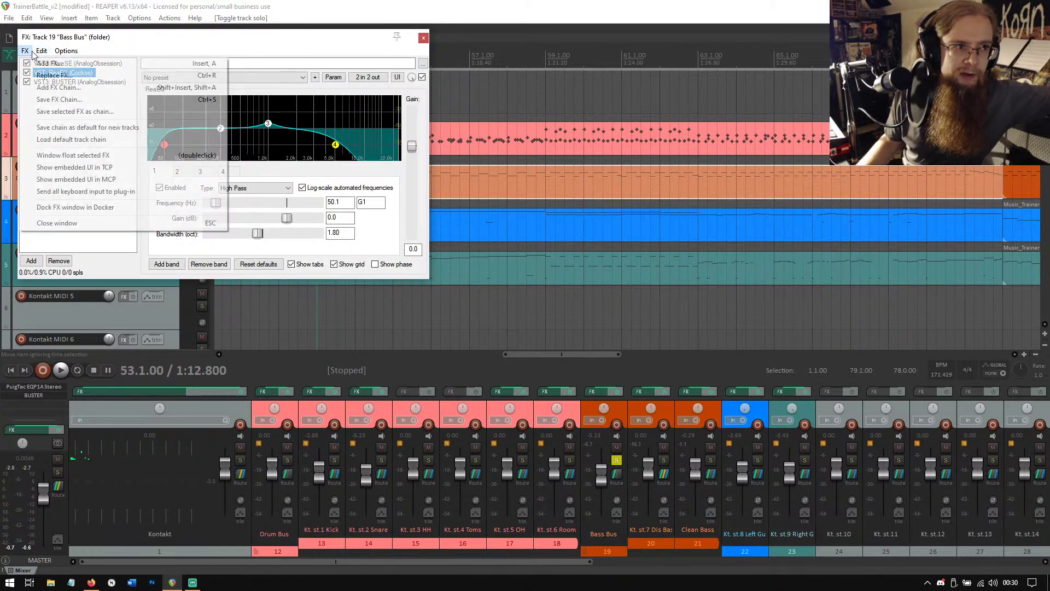
click(29, 52)
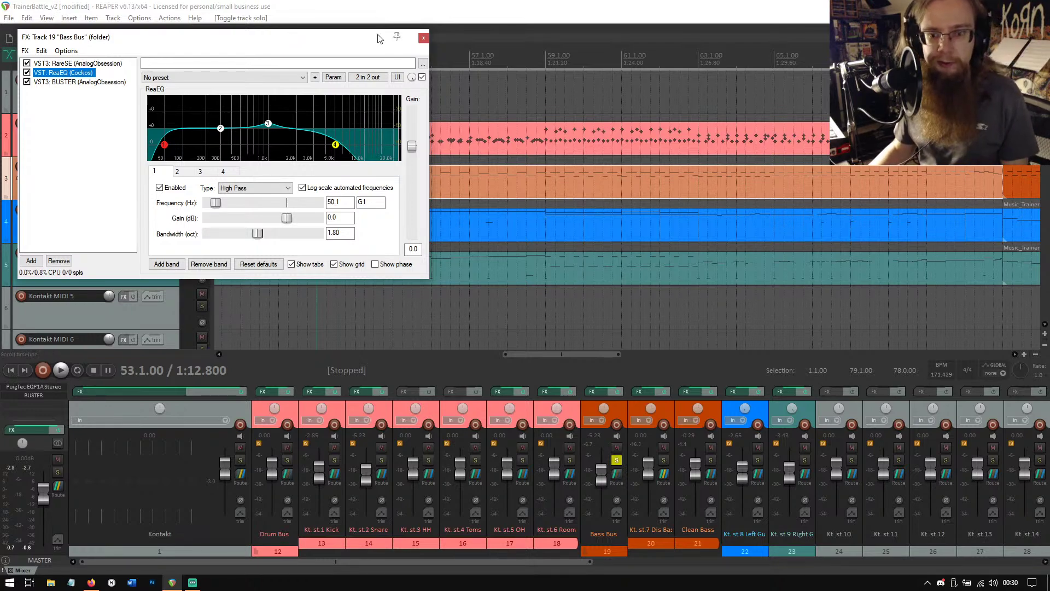
click(423, 39)
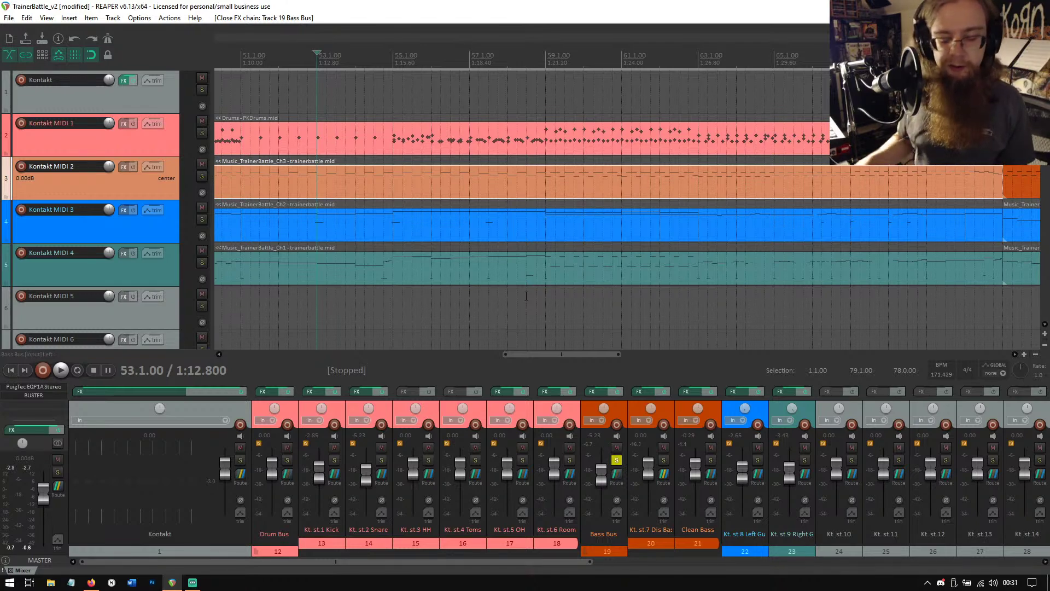
click(58, 371)
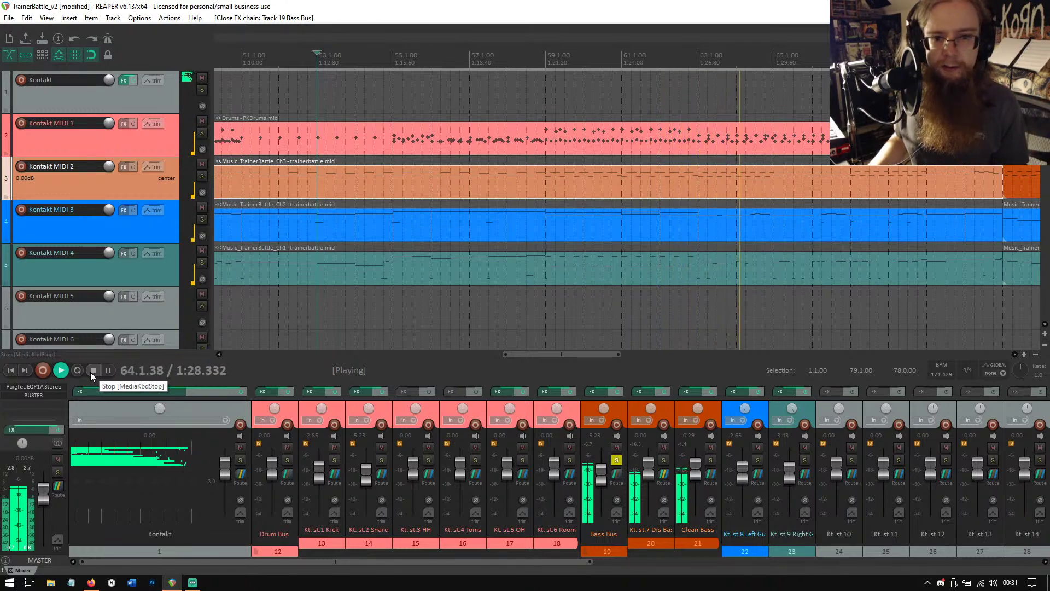
click(92, 373)
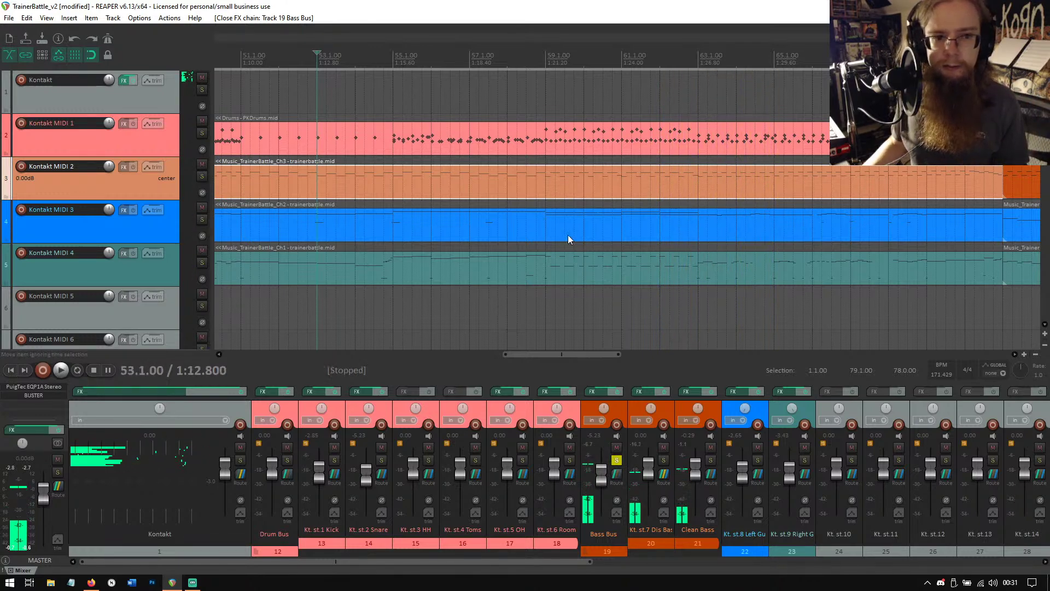
Open the Music_TrainerBattle_Ch3 item in the MIDI editor and locate the bass notes leading into measure 59.
double_click(548, 185)
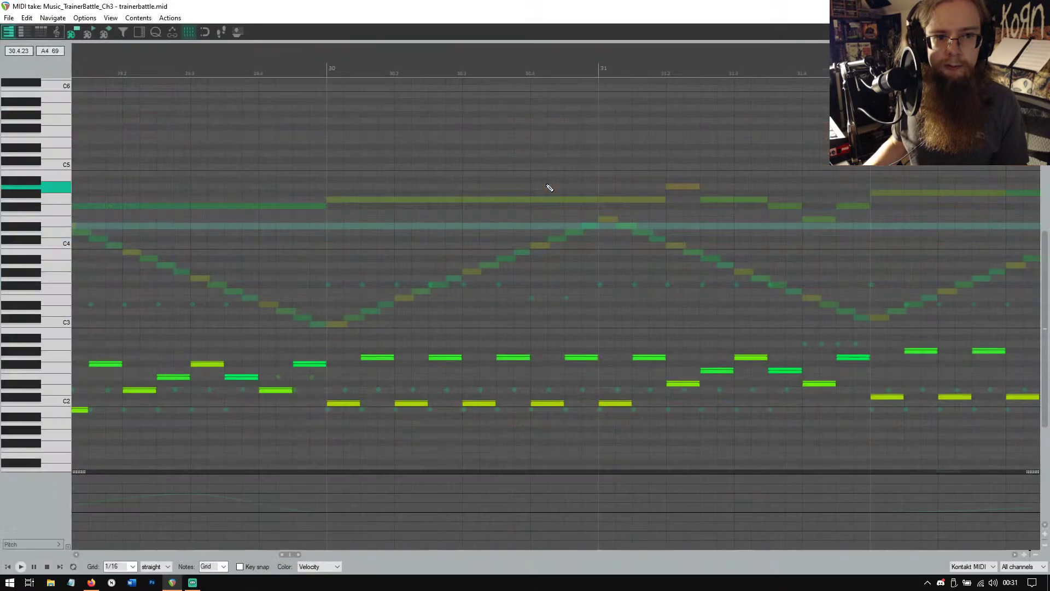
drag(276, 554, 320, 554)
click(21, 567)
click(47, 567)
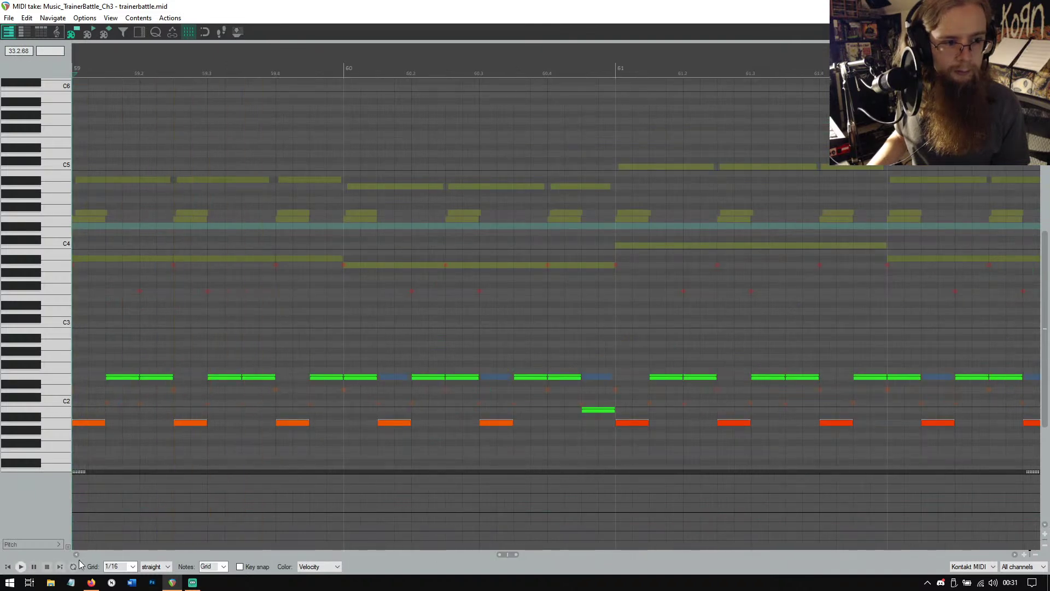
drag(508, 554, 488, 558)
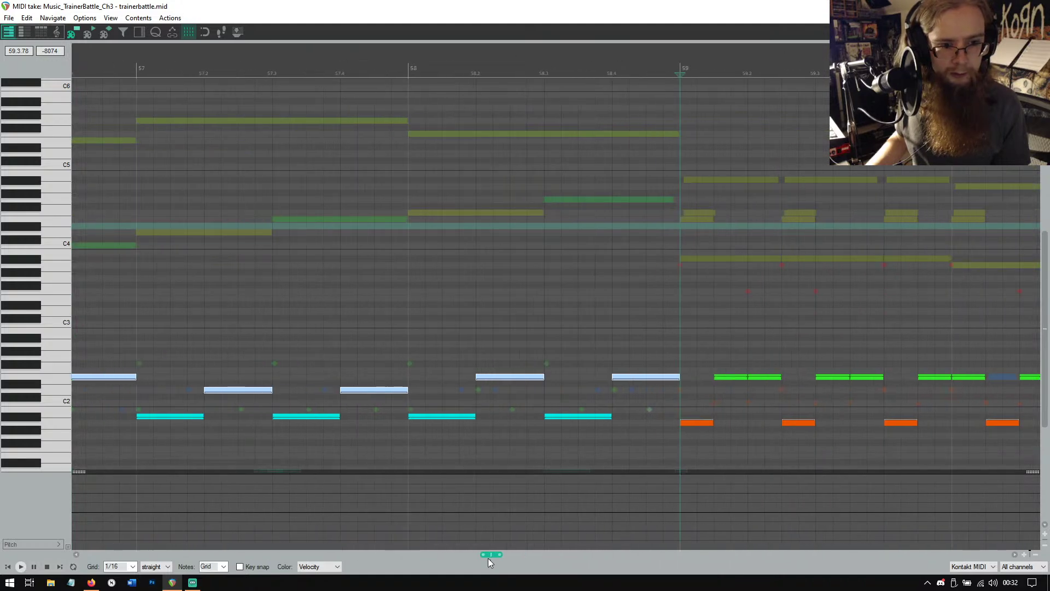
Select in turn the A#1 note at measure 58 and the first A1 and E2 notes in measure 59 to compare them.
click(445, 415)
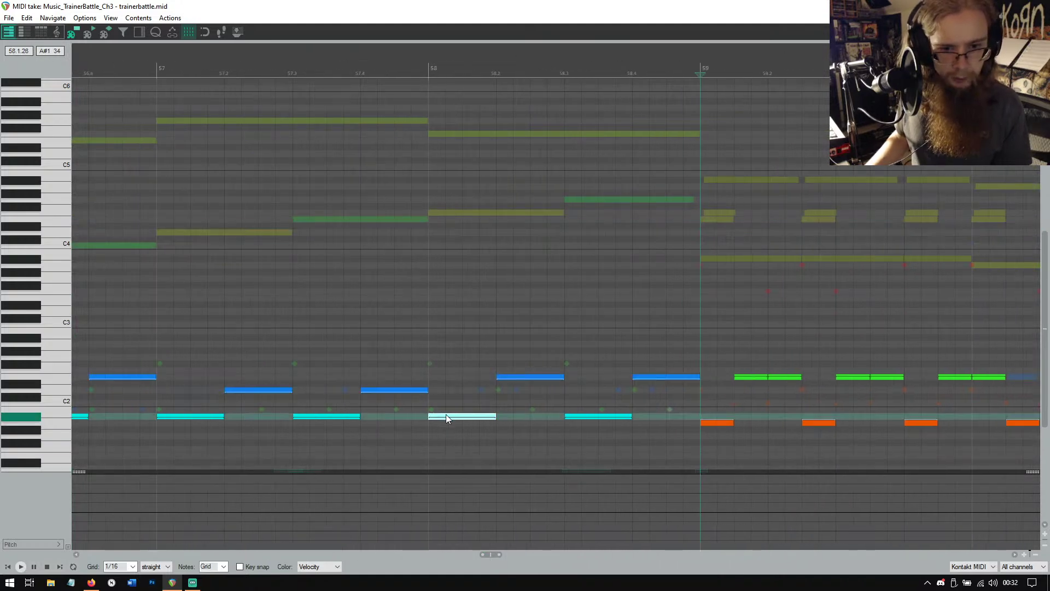
click(725, 423)
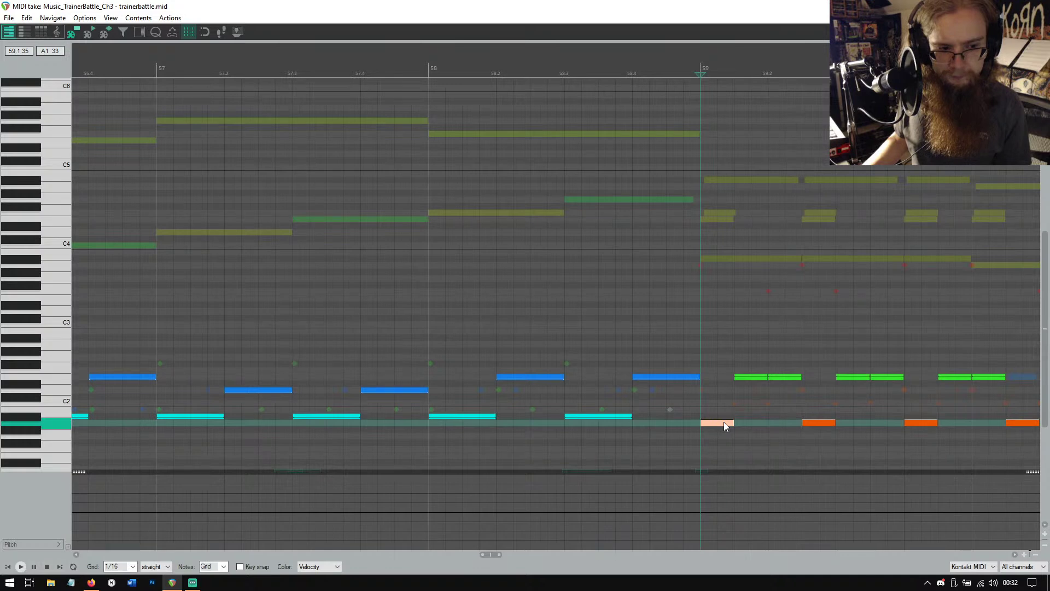
click(756, 379)
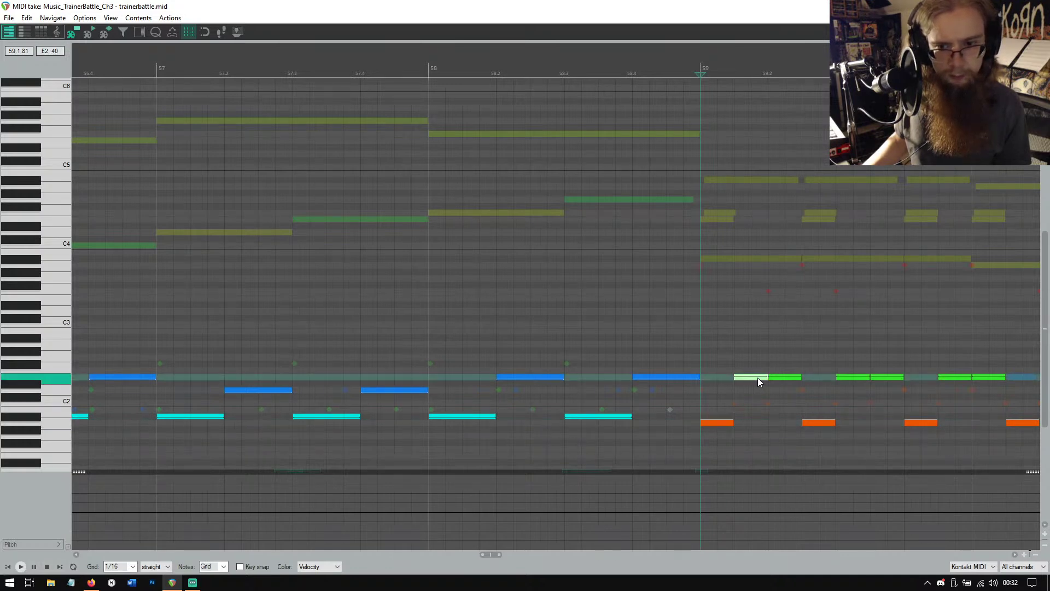
Examine the octave range of the bass notes in measures 57 to 59, including the lower octaves down to C0.
scroll(1018, 319, down, 6)
scroll(1013, 329, up, 2)
scroll(1011, 317, up, 5)
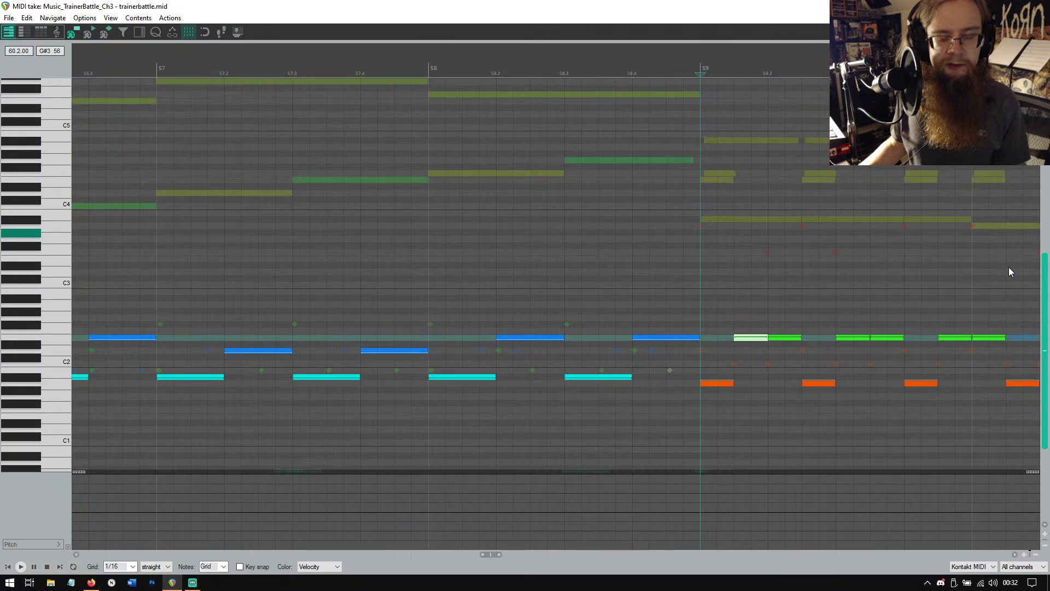
scroll(1006, 279, down, 4)
scroll(1001, 305, up, 2)
scroll(1003, 286, down, 1)
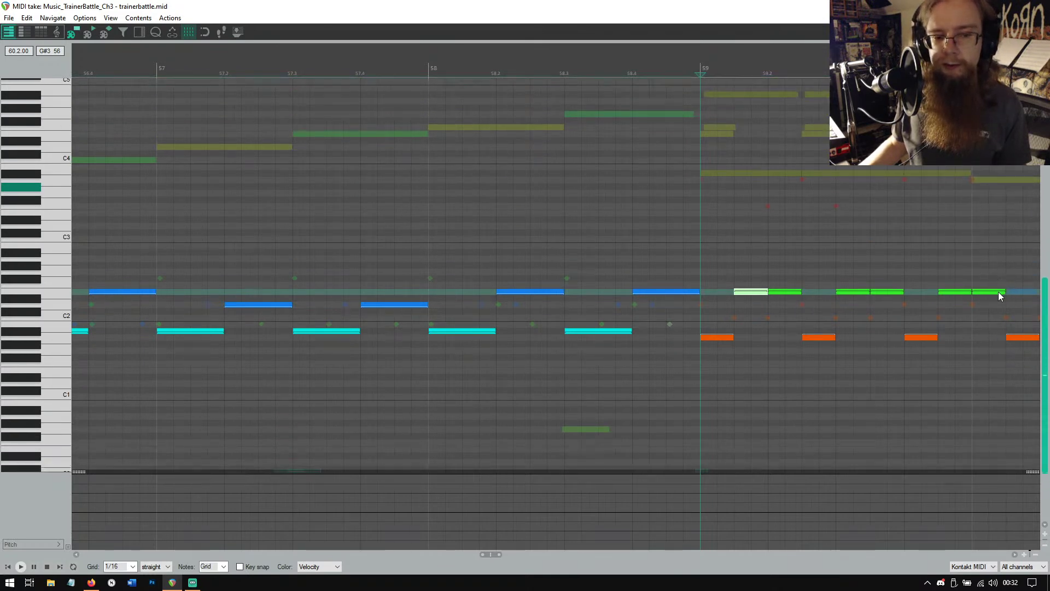
scroll(998, 301, down, 1)
scroll(994, 302, up, 1)
scroll(989, 301, down, 1)
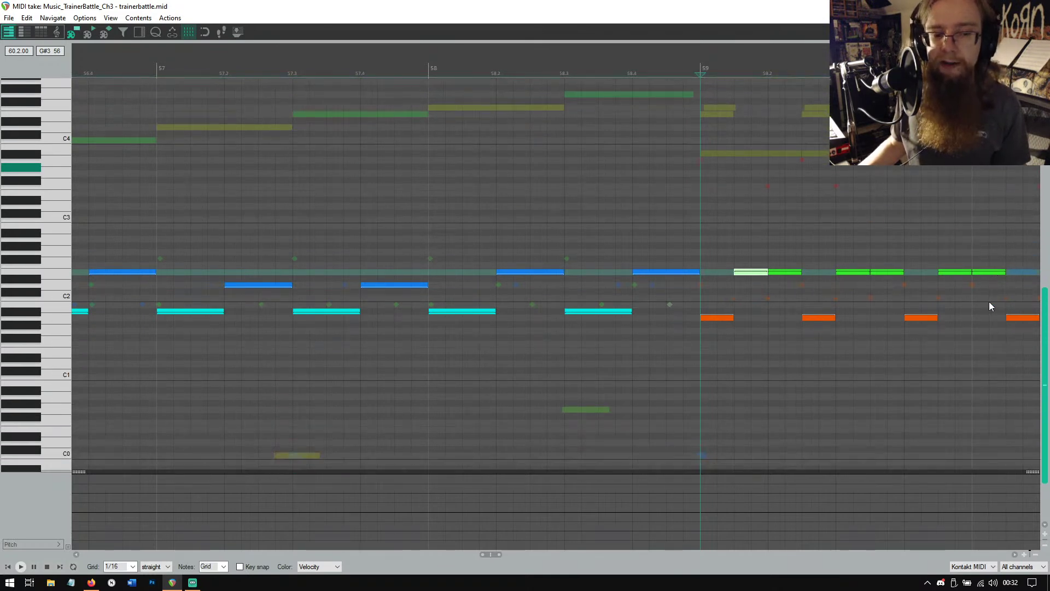
scroll(987, 291, up, 1)
scroll(972, 298, down, 1)
Place the edit cursor at measure 57 and play the bass notes through measure 58.
click(158, 70)
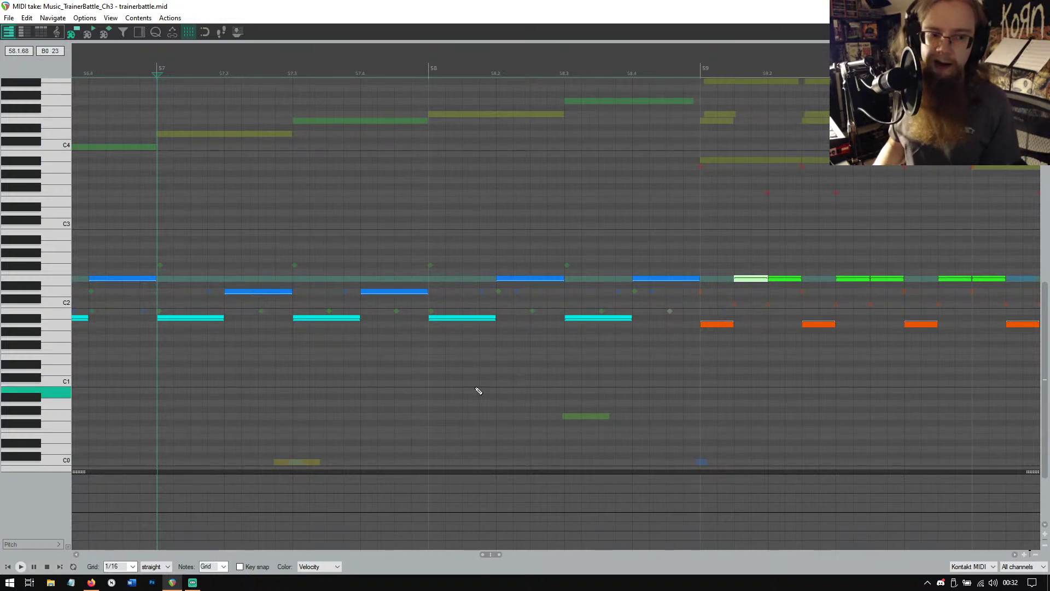
click(22, 567)
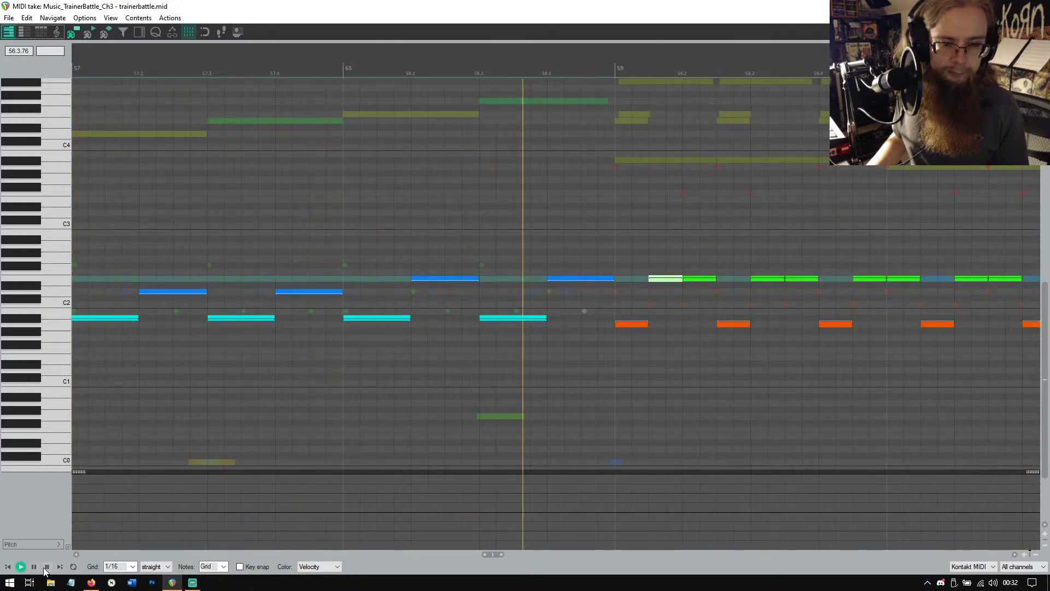
click(46, 567)
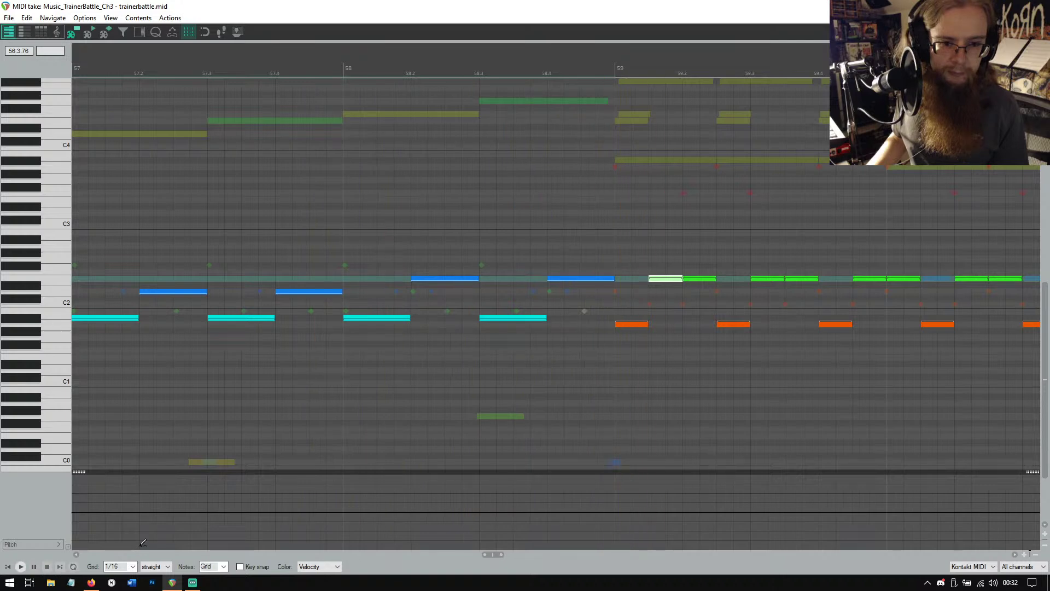
Select the A1 note at the start of measure 59 and switch the event lane from pitch to Velocity.
click(627, 325)
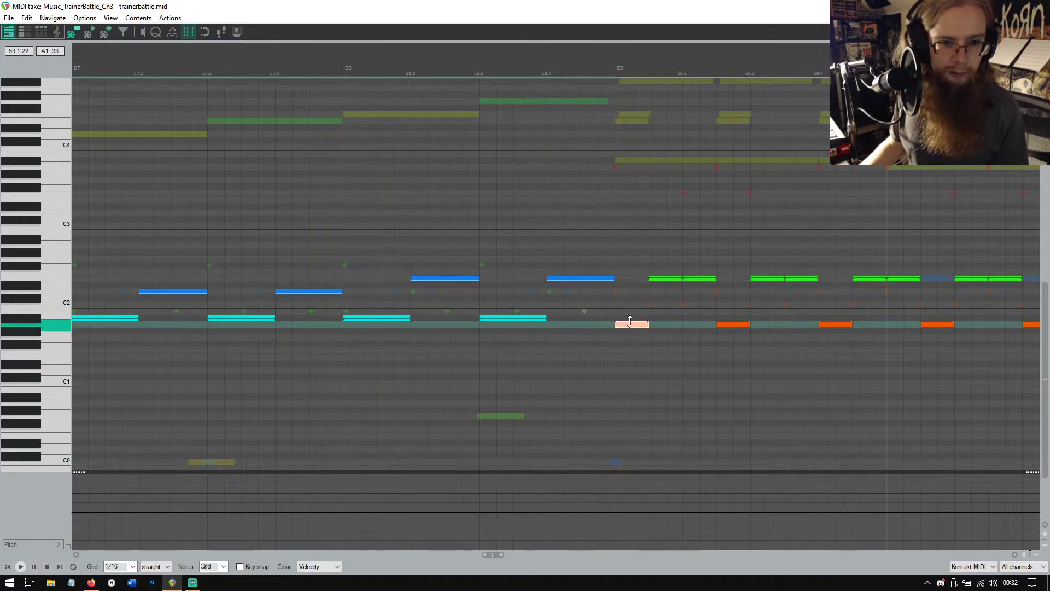
click(31, 544)
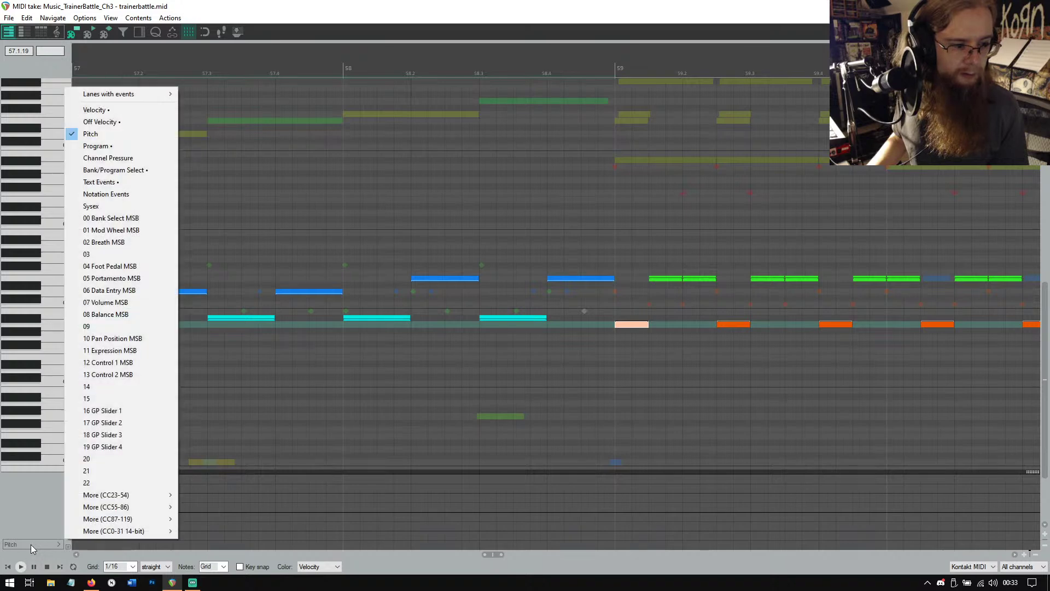
click(142, 113)
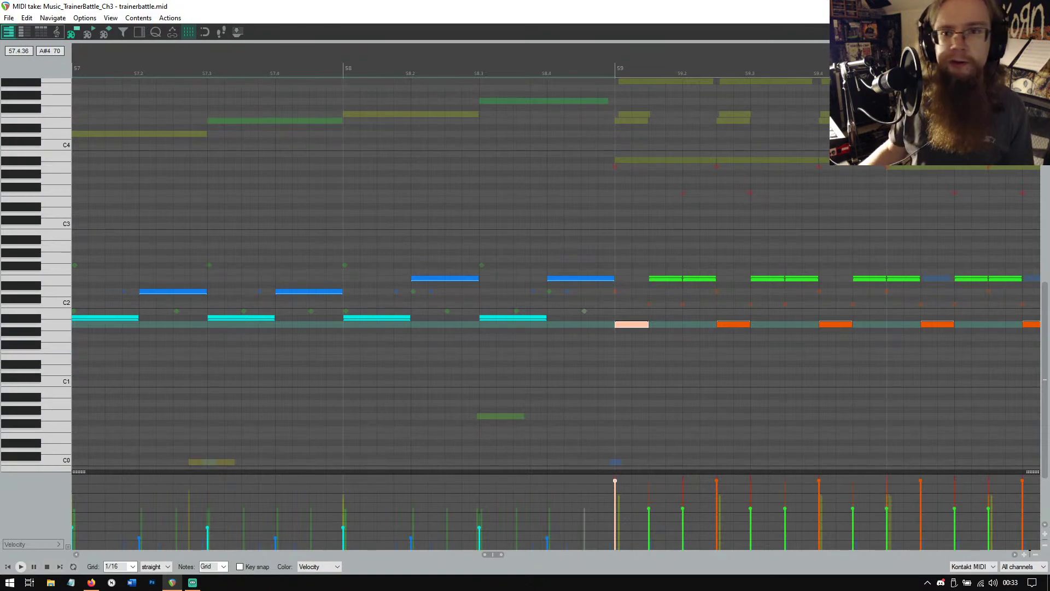
Open the Kontakt instrument from the bass MIDI editor, show Shreddage 3 Abyss and audition several of its low notes.
key(Escape)
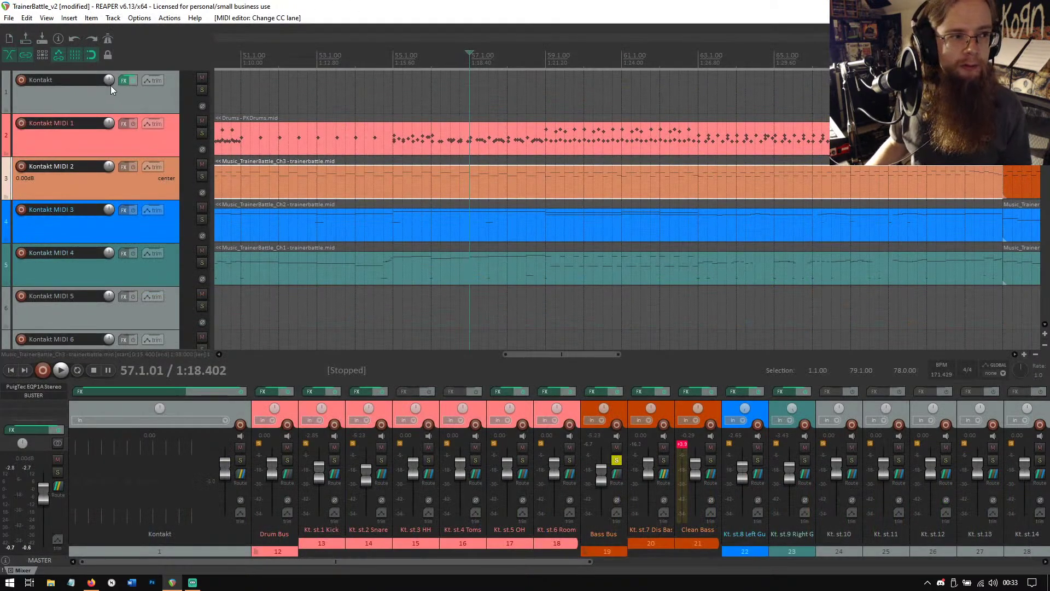
click(124, 81)
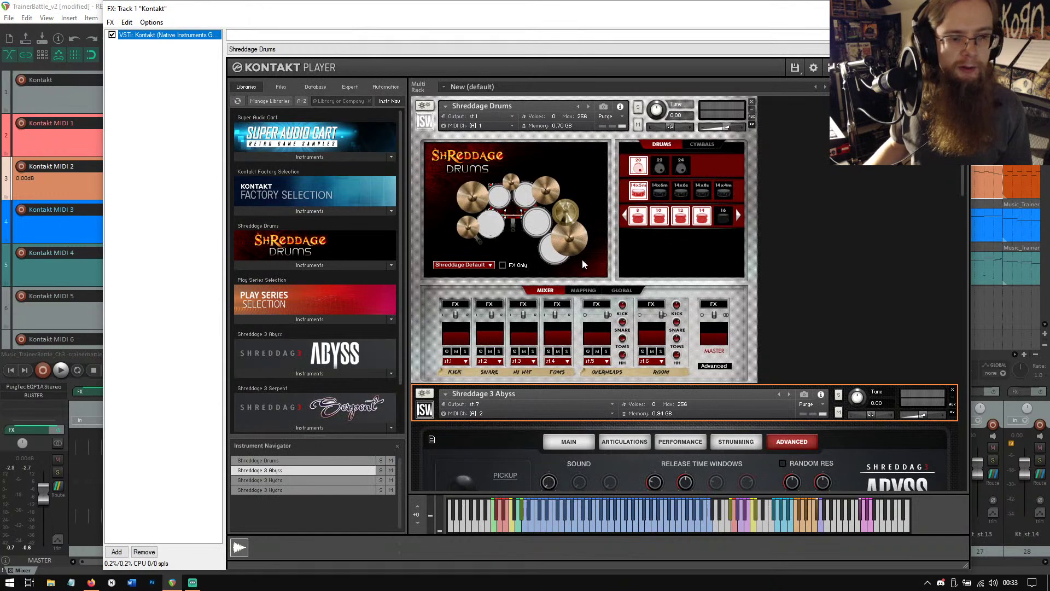
click(310, 478)
click(303, 469)
click(573, 529)
click(540, 524)
click(562, 527)
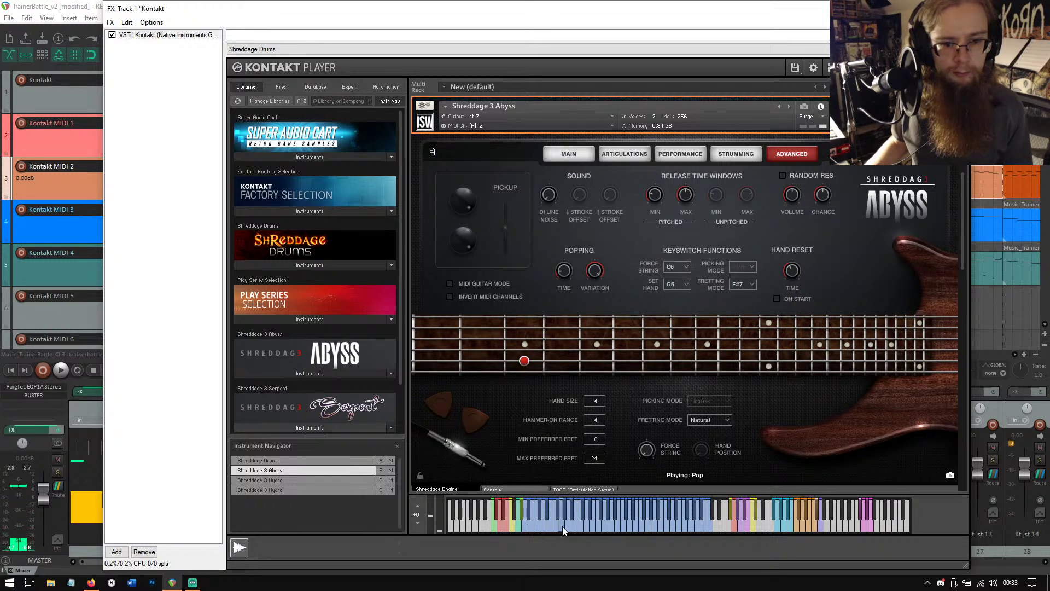
click(533, 523)
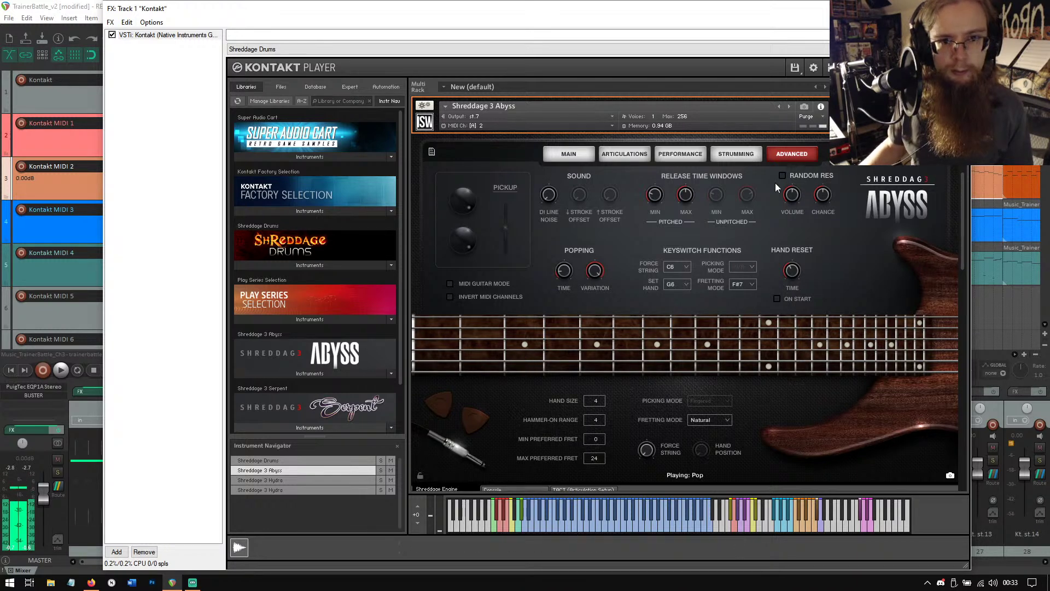
Raise the Abyss Popping Time to 54.6 ms and audition bass notes with it.
click(566, 274)
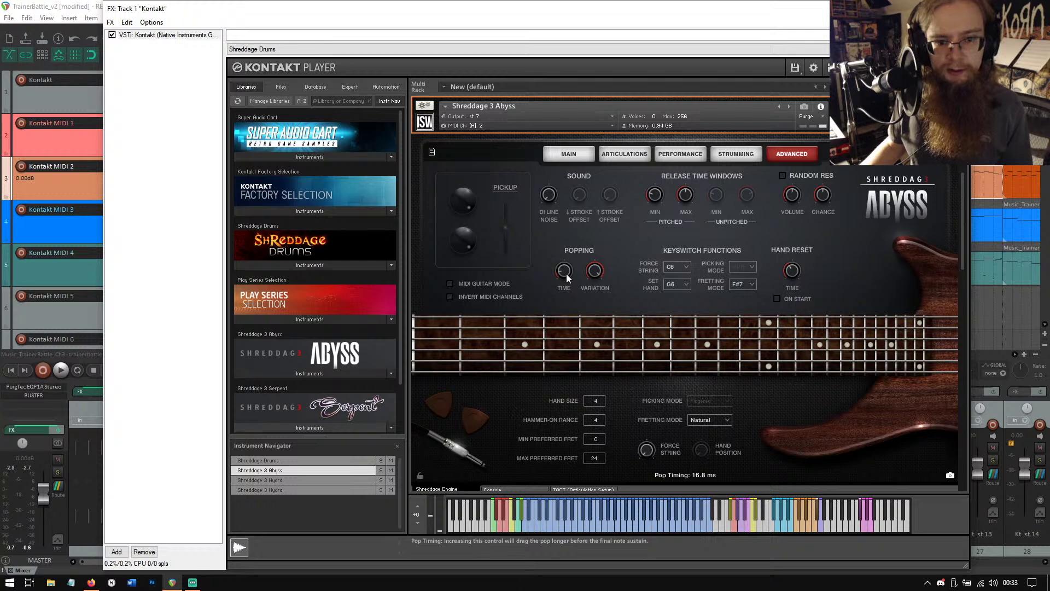
click(562, 527)
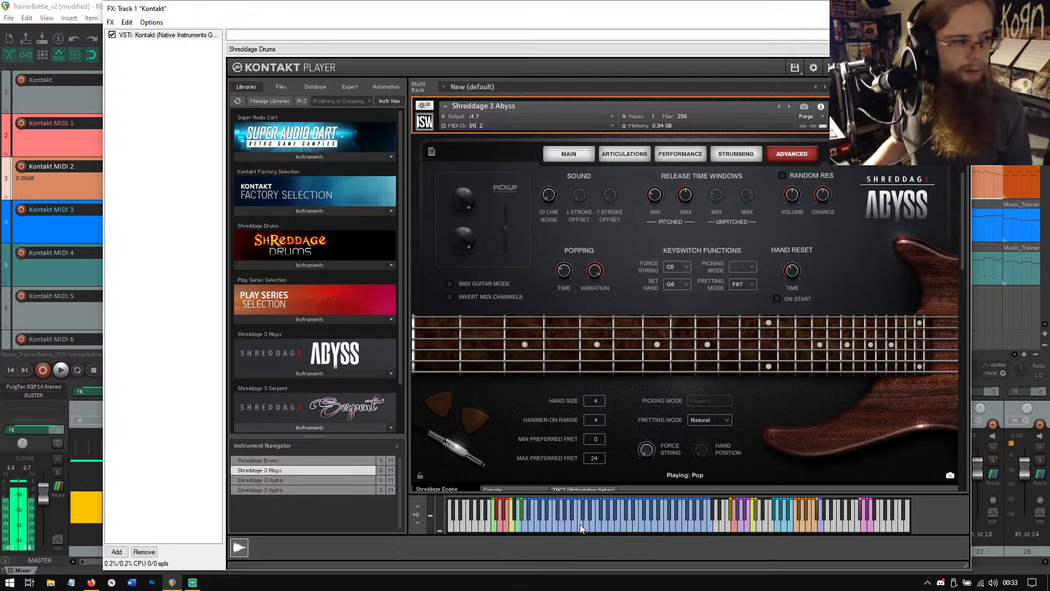
drag(563, 271, 567, 243)
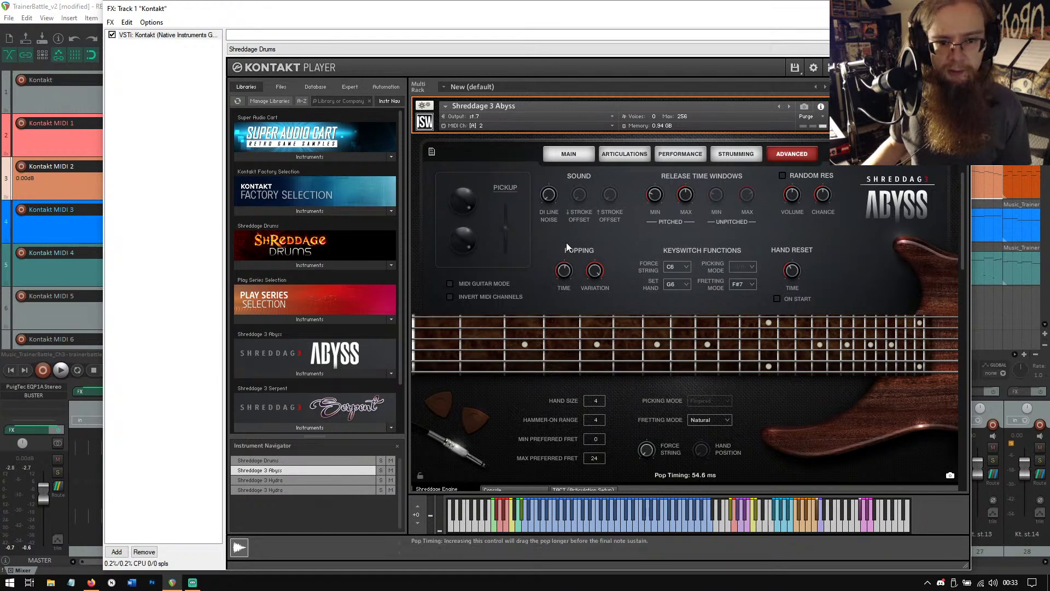
click(572, 517)
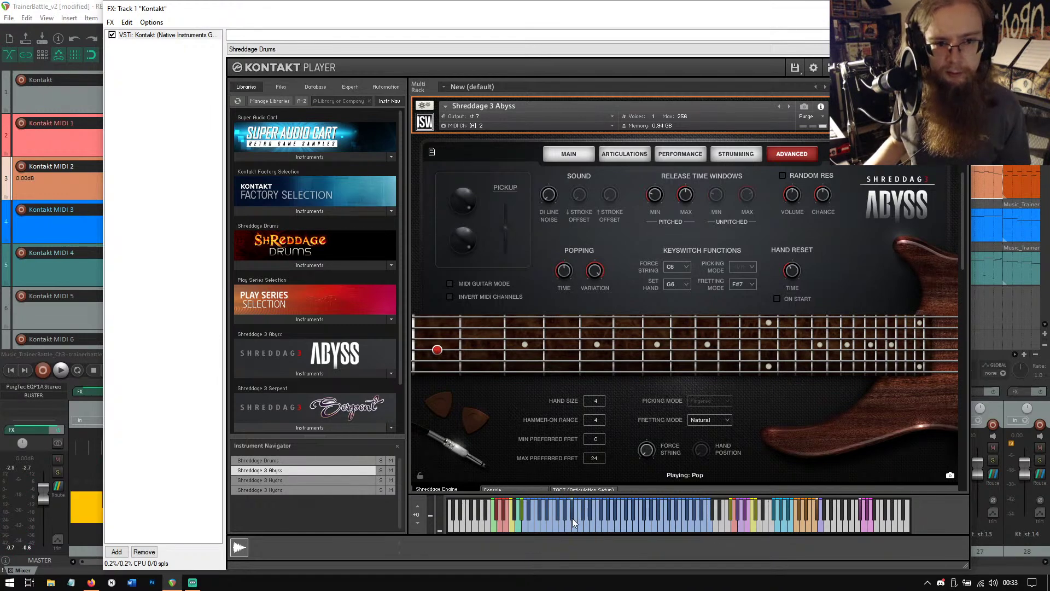
click(546, 519)
Set the Abyss Popping Time to 15.8 ms, audition notes across the playable range and close the instrument.
drag(564, 277, 560, 310)
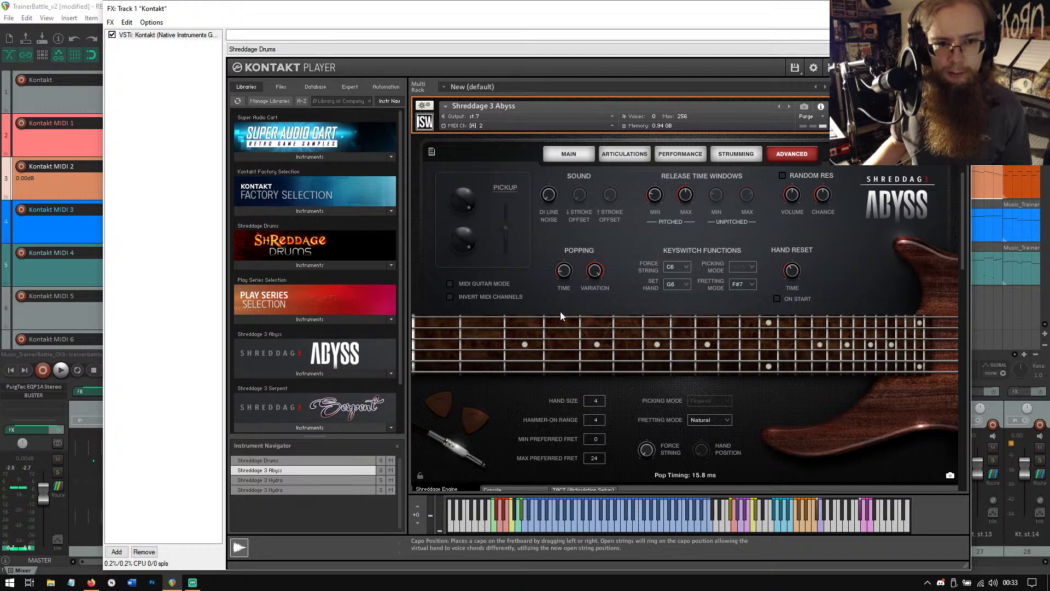
click(543, 523)
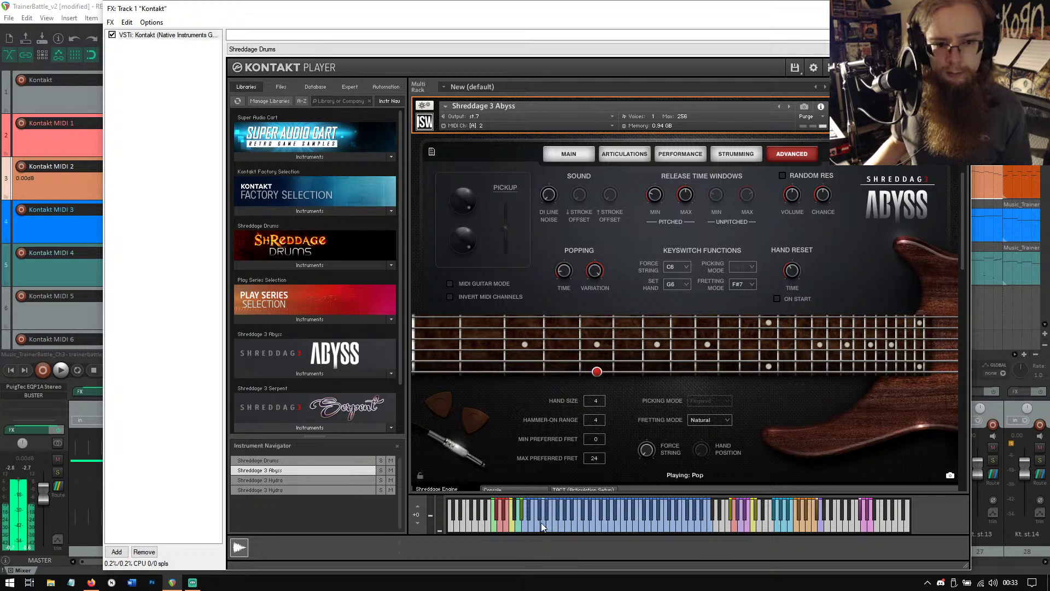
click(533, 523)
click(591, 529)
click(649, 523)
click(606, 522)
click(585, 520)
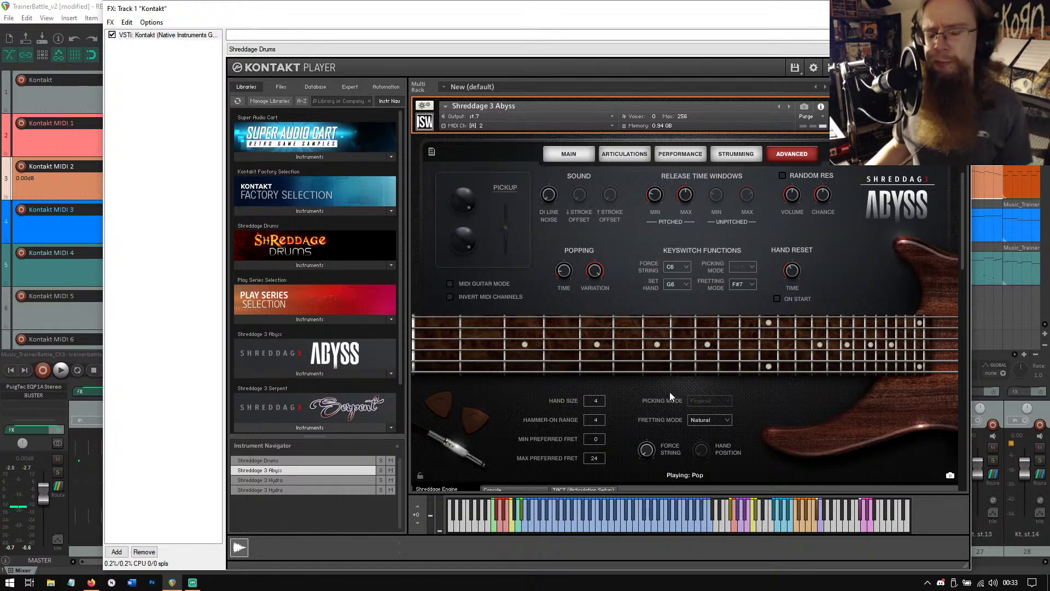
click(689, 523)
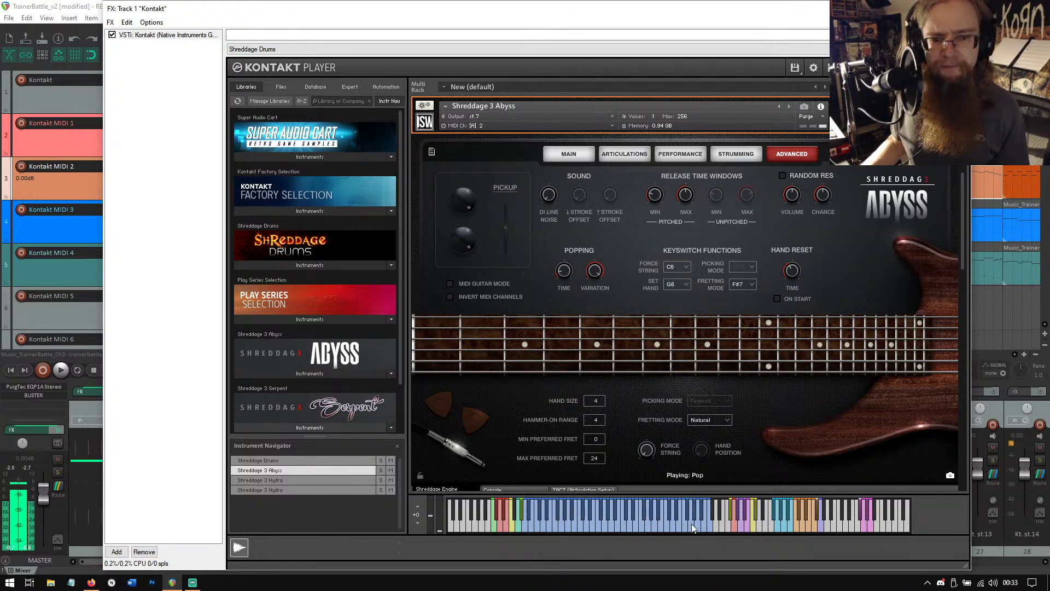
click(675, 524)
drag(675, 524, 622, 525)
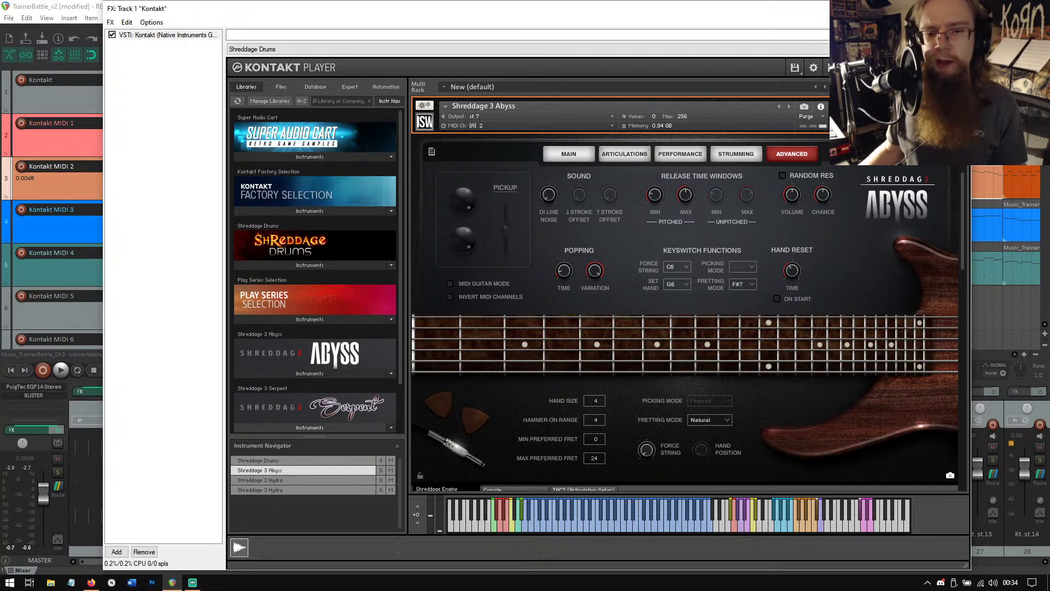
key(Escape)
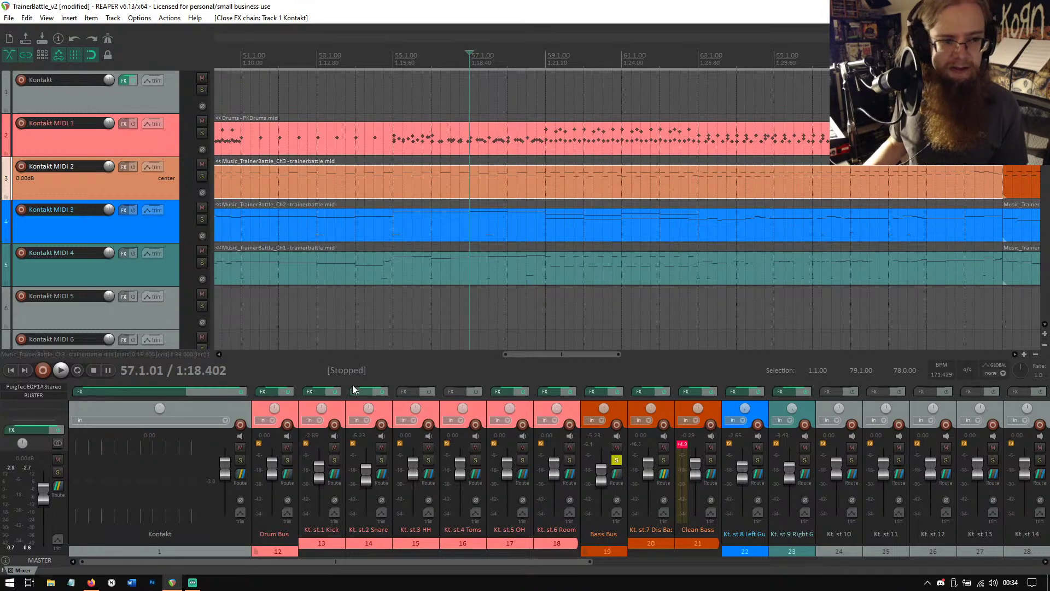
Play the soloed bass from measure 57 three times, resetting the Clean Bass peak indicator after the first pass.
click(64, 364)
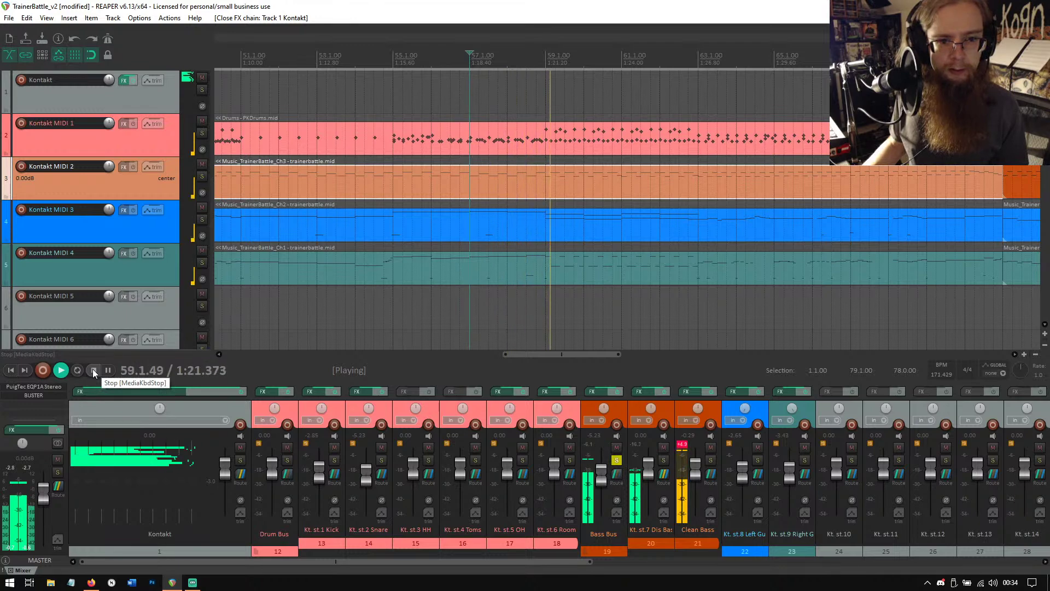
click(93, 369)
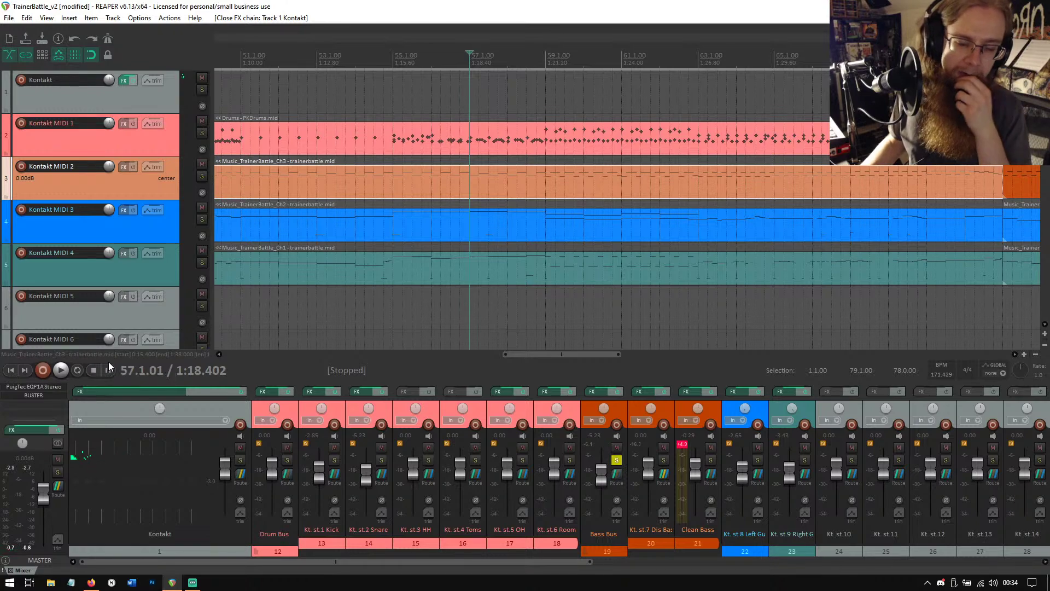
click(682, 444)
click(65, 370)
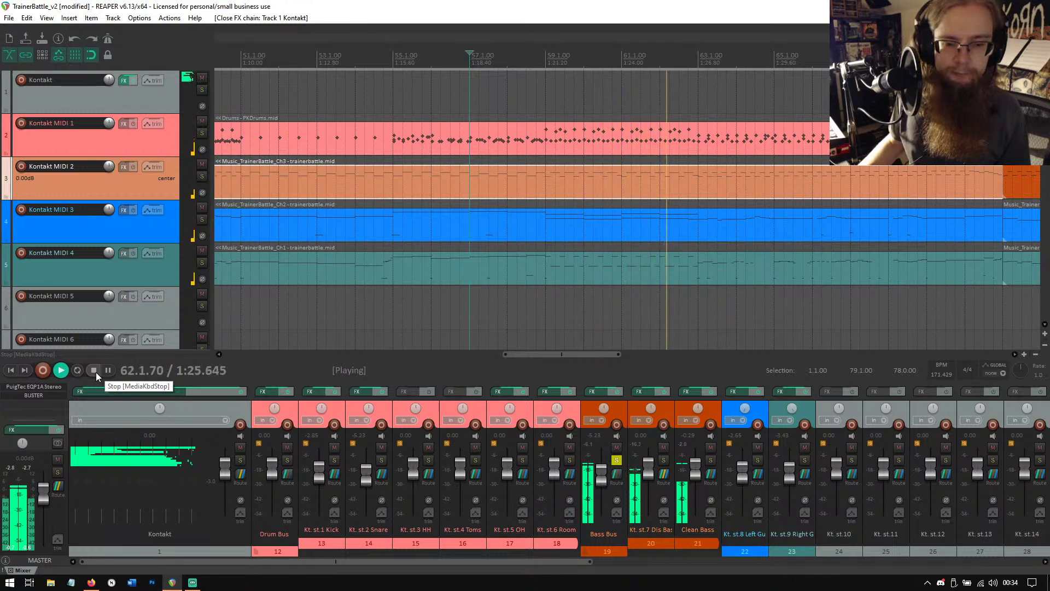
click(97, 372)
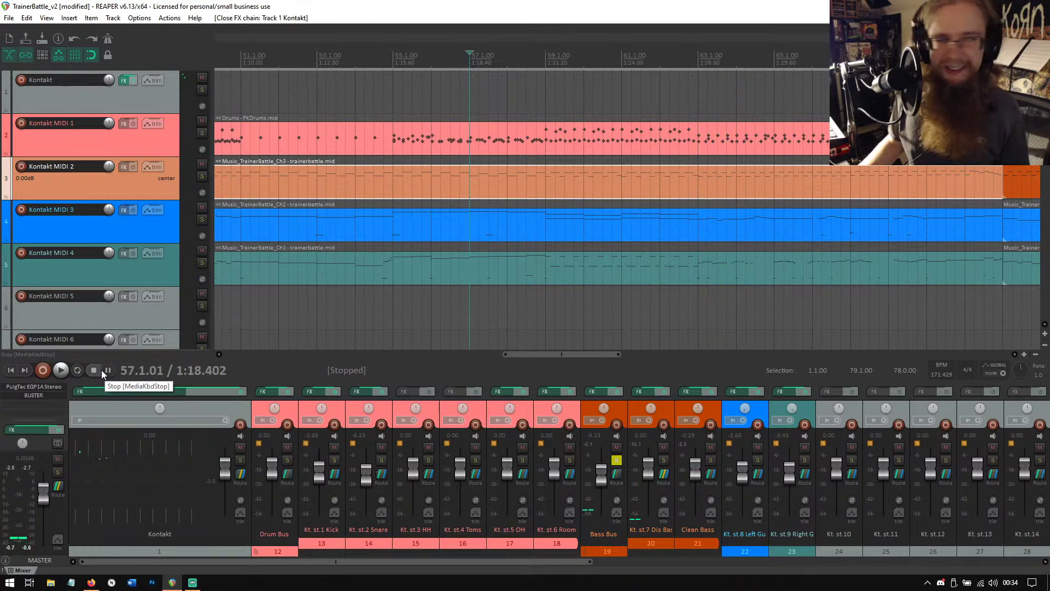
click(62, 375)
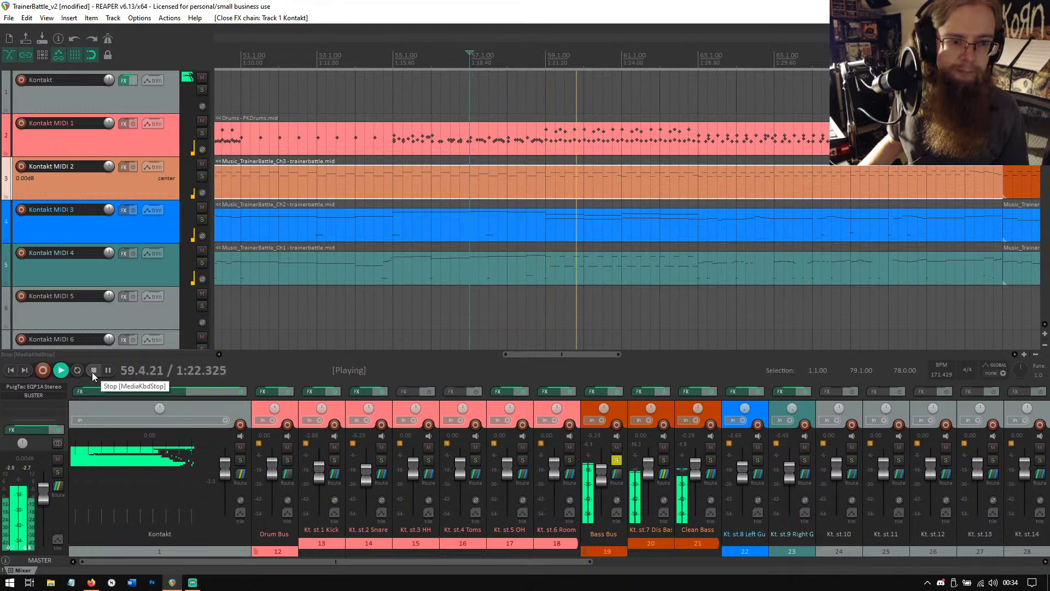
click(93, 371)
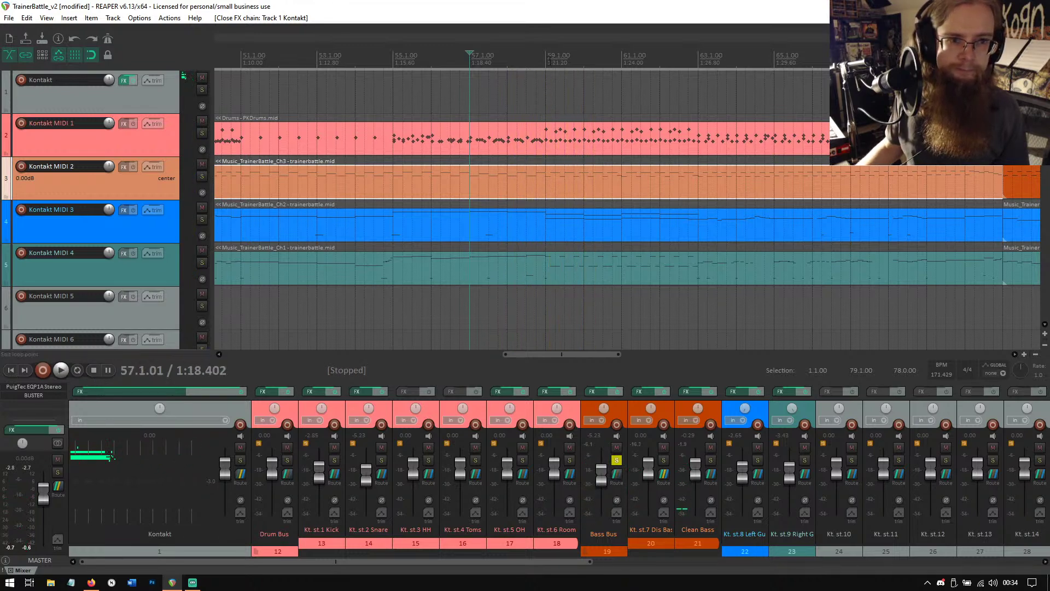
Place the edit cursor at measure 59, view the Kontakt MIDI 2 bass notes there and return to the arrangement.
click(547, 62)
double_click(549, 175)
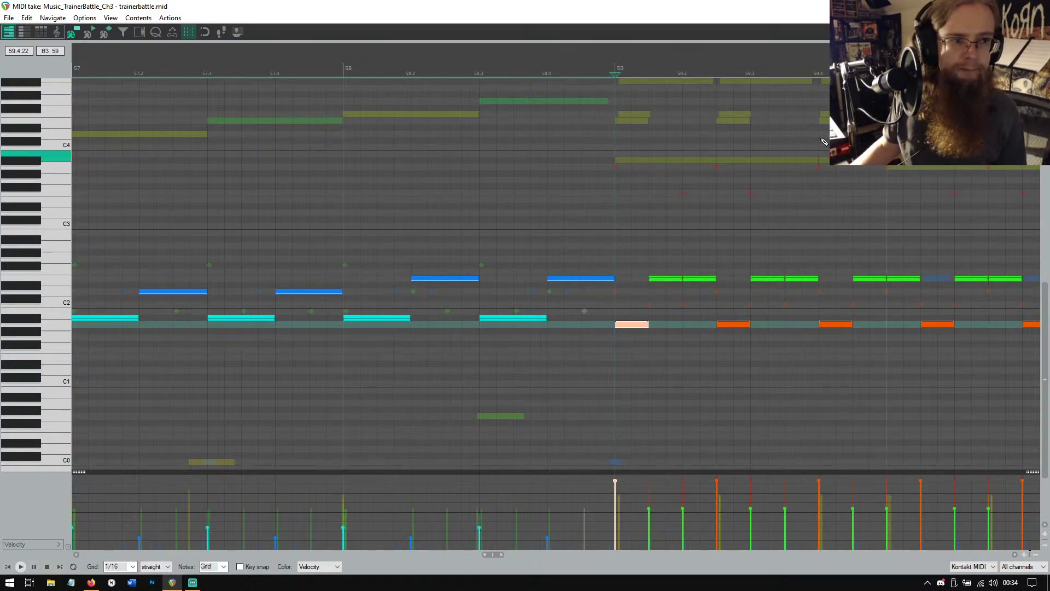
click(1038, 6)
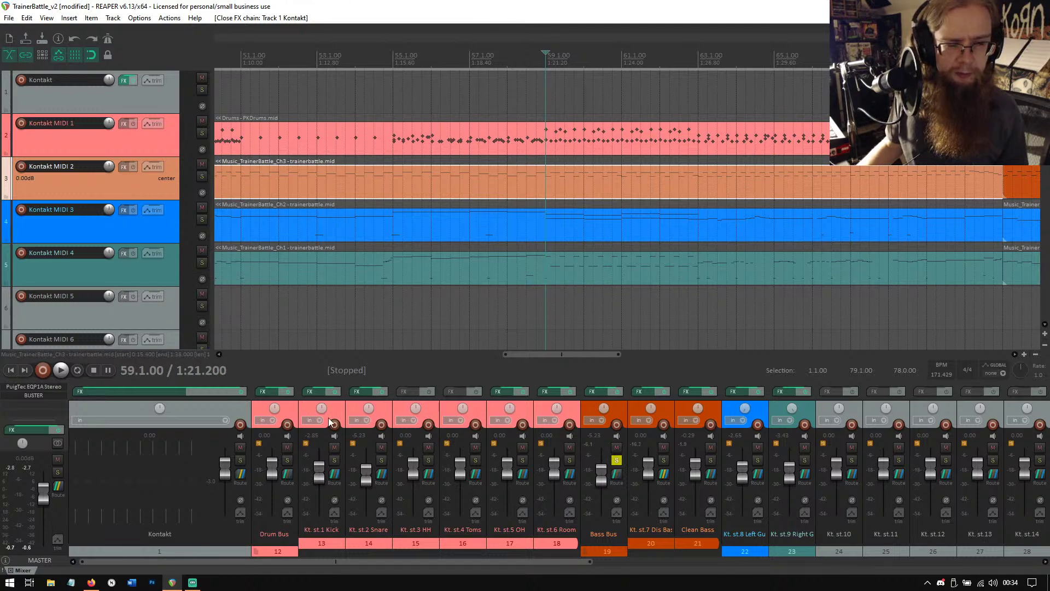
Examine the advanced settings of Shreddage 3 Abyss in Kontakt again and close the instrument.
click(124, 81)
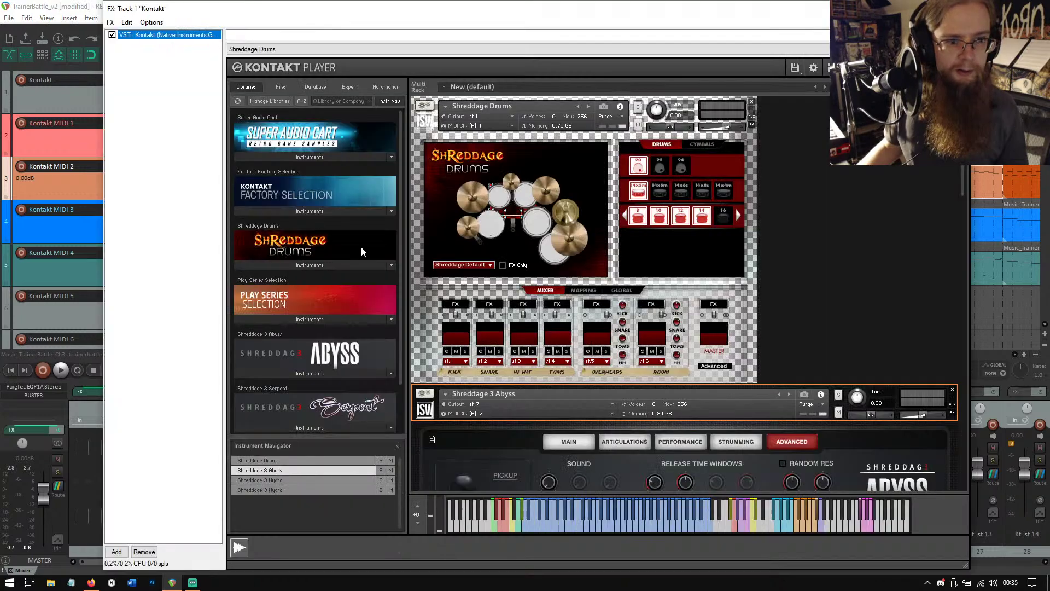
click(320, 479)
click(311, 469)
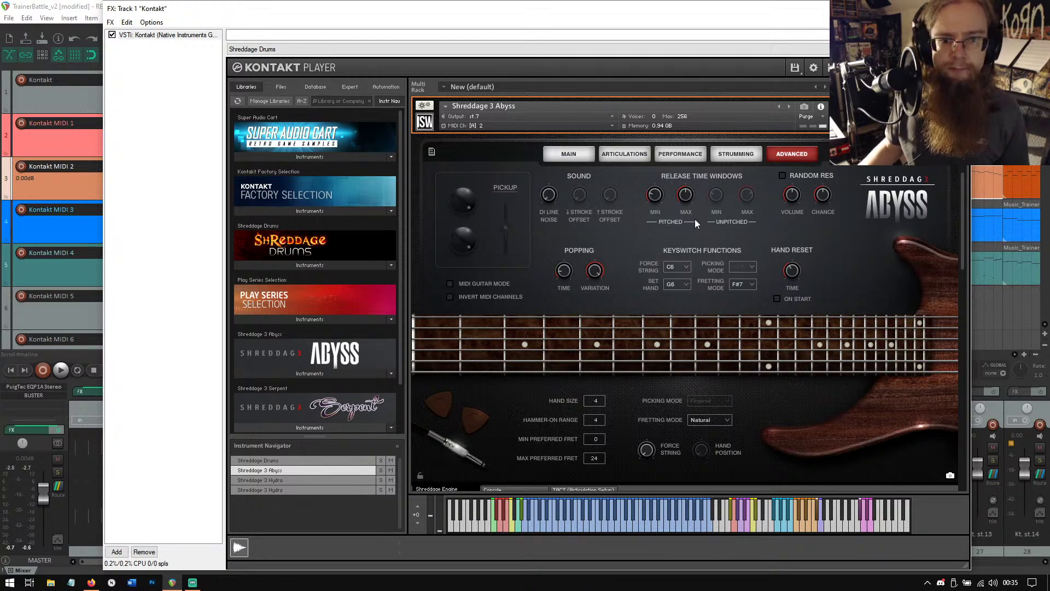
key(Escape)
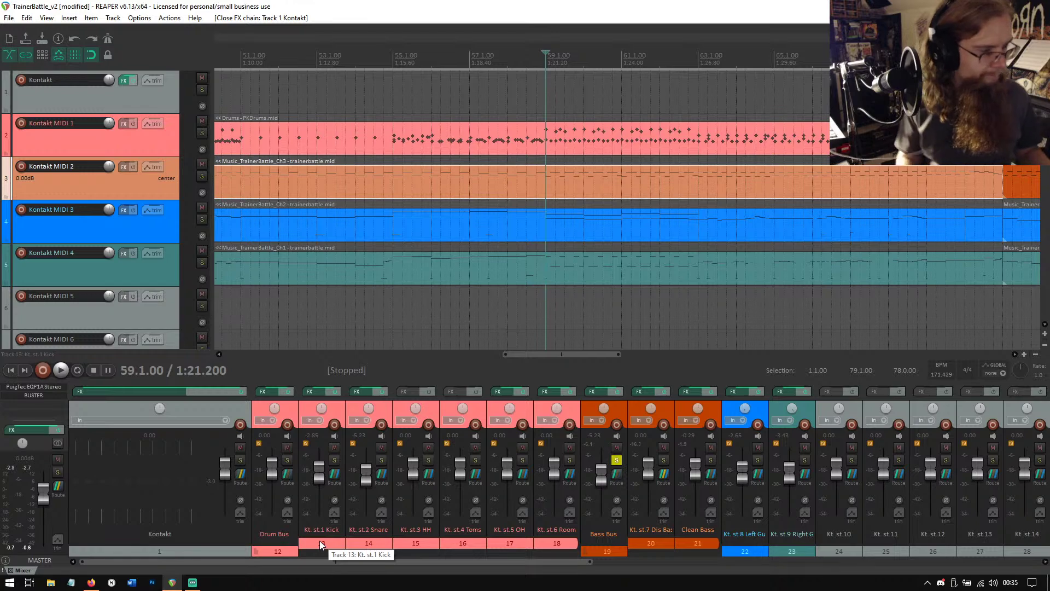
Switch to Discord to check the announcements channel, and return to the REAPER project.
click(941, 582)
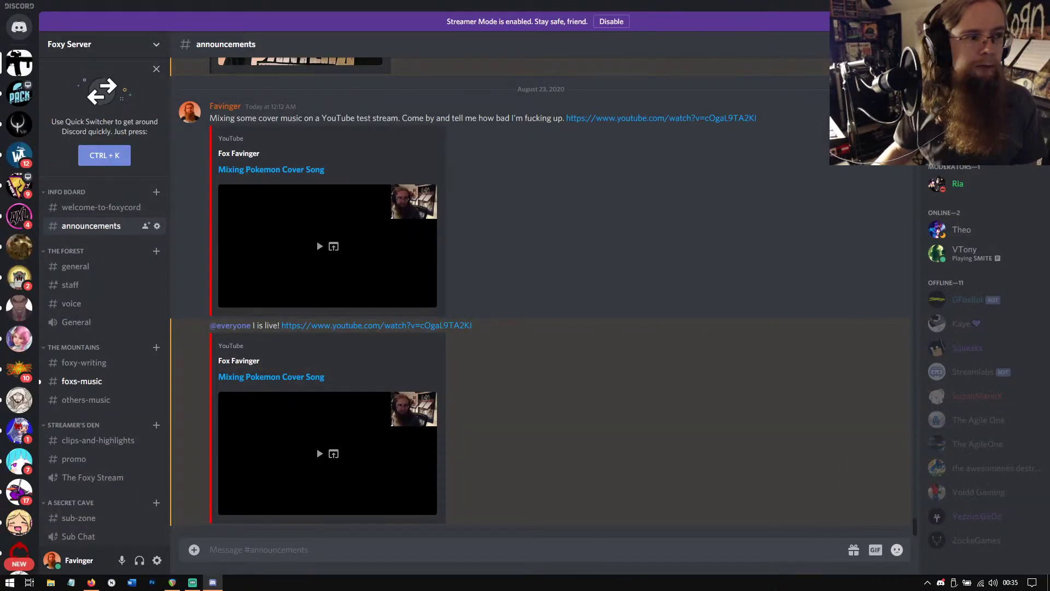
key(alt+Tab)
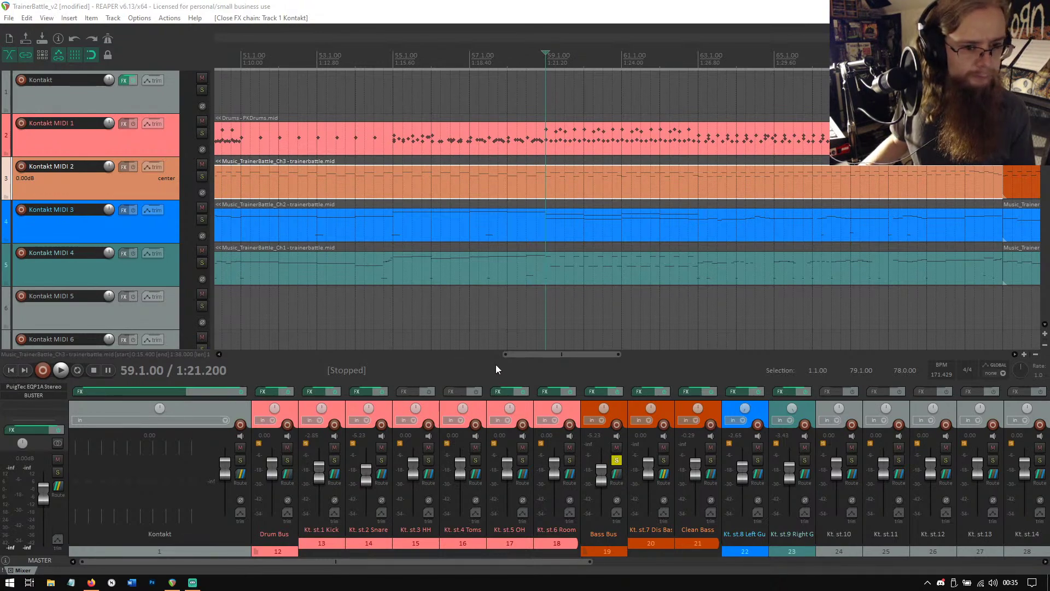
Open the Kontakt MIDI 2 bass item for editing and draw a short C0 note just before measure 57.
double_click(546, 178)
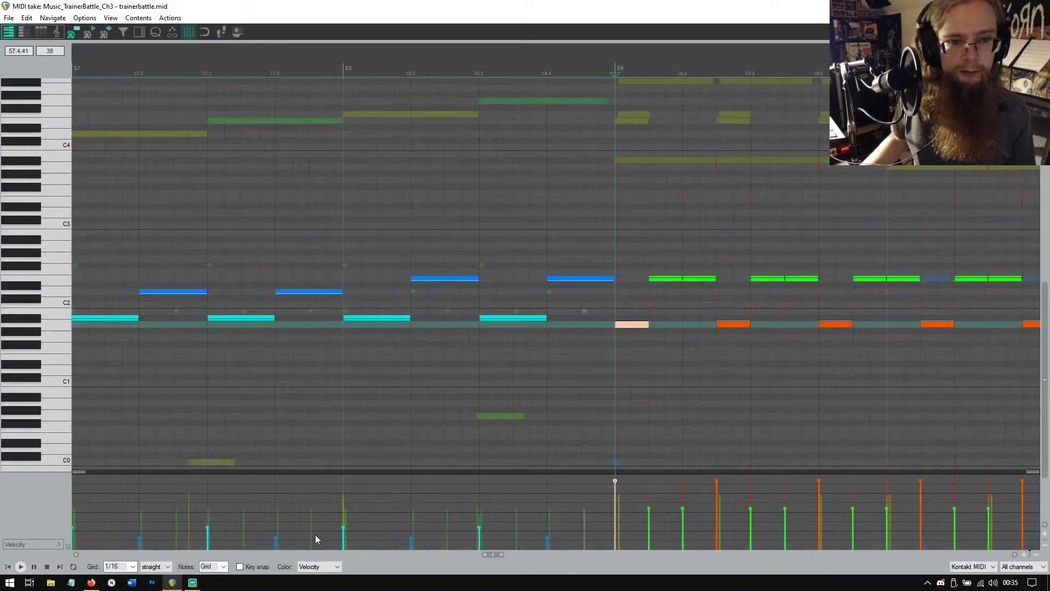
drag(485, 553, 498, 553)
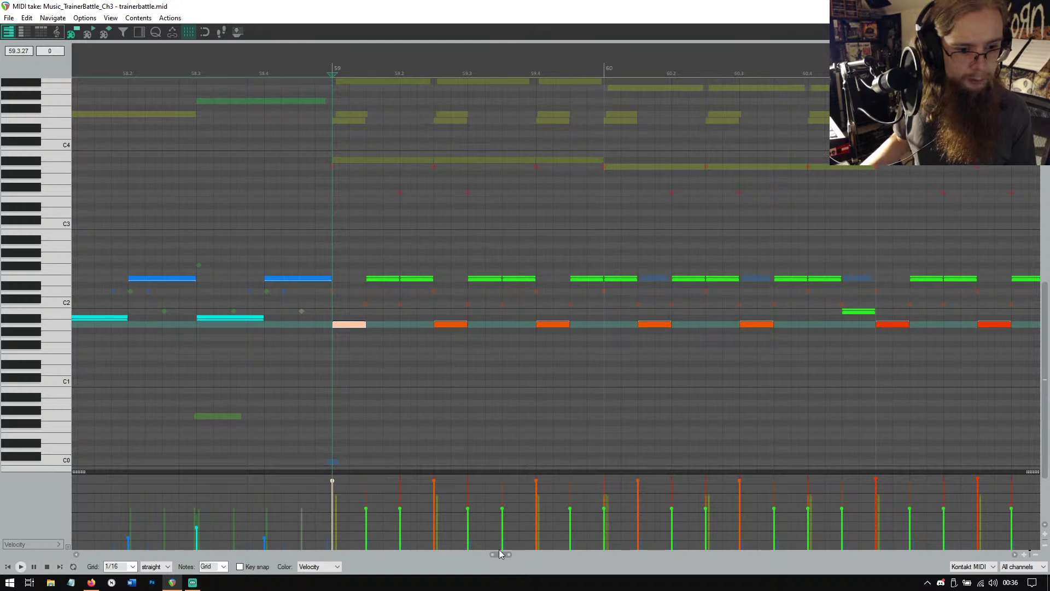
drag(495, 553, 478, 546)
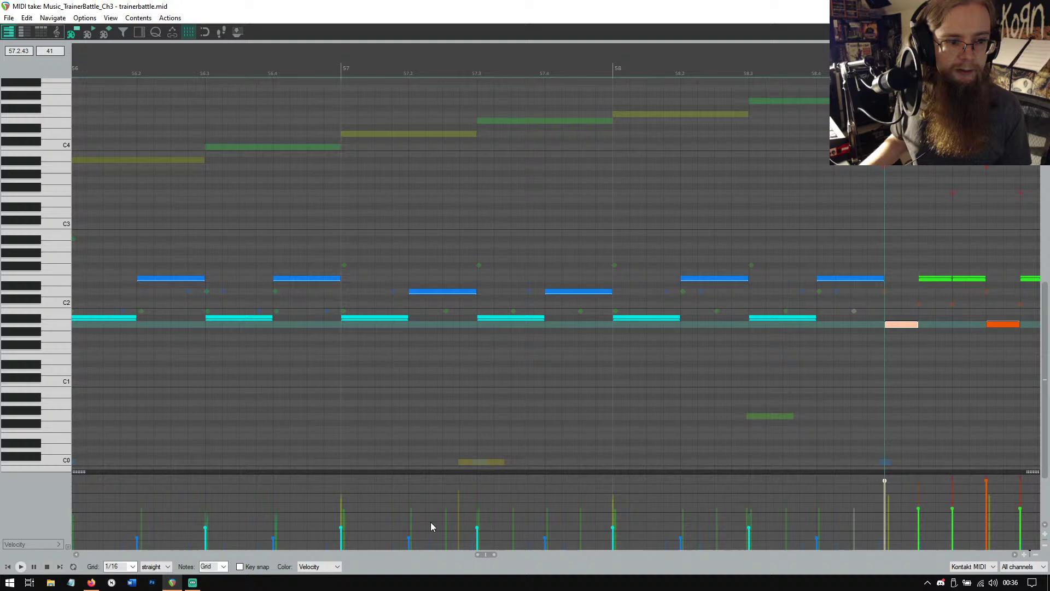
click(327, 462)
drag(337, 465, 344, 464)
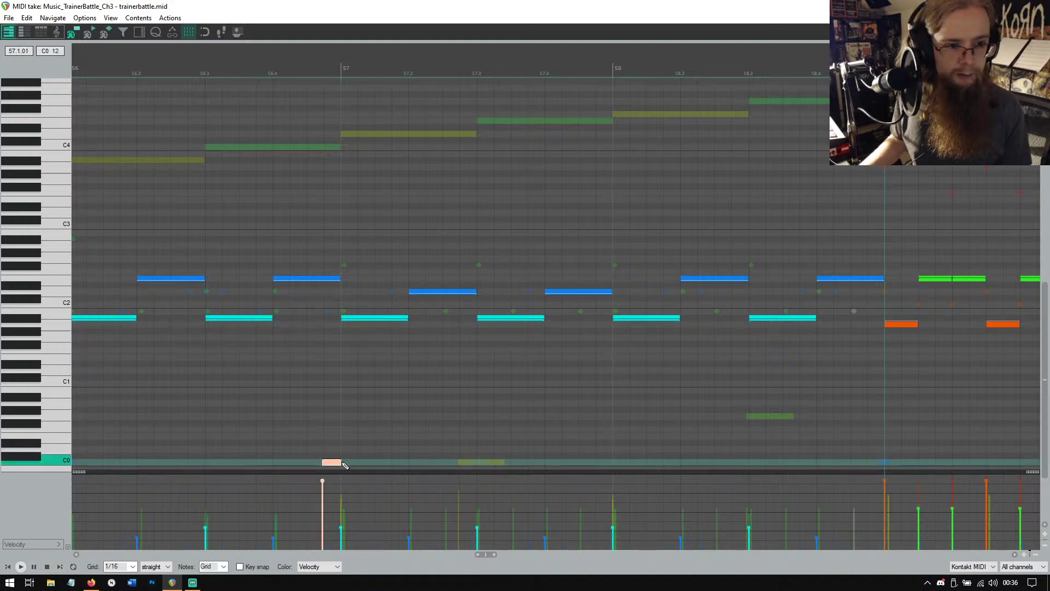
Add a short C0 note just before beat 58.2 and select the A1 note at the start of measure 59.
drag(485, 553, 490, 554)
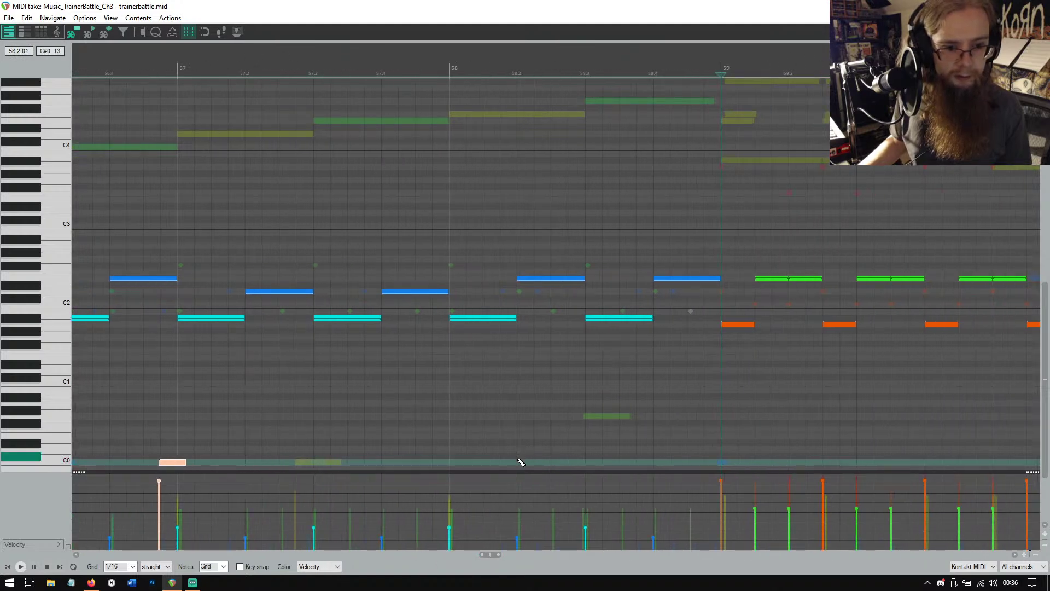
click(518, 464)
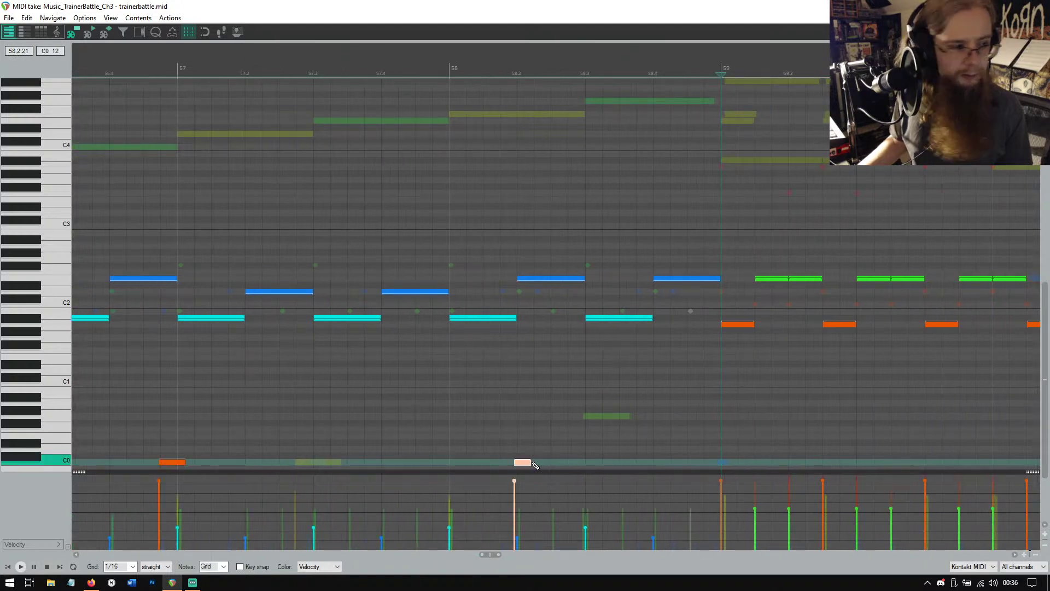
mouse_move(490, 554)
mouse_down()
mouse_move(478, 554)
mouse_move(499, 546)
mouse_move(309, 540)
mouse_move(661, 555)
mouse_move(97, 546)
mouse_move(497, 558)
mouse_up()
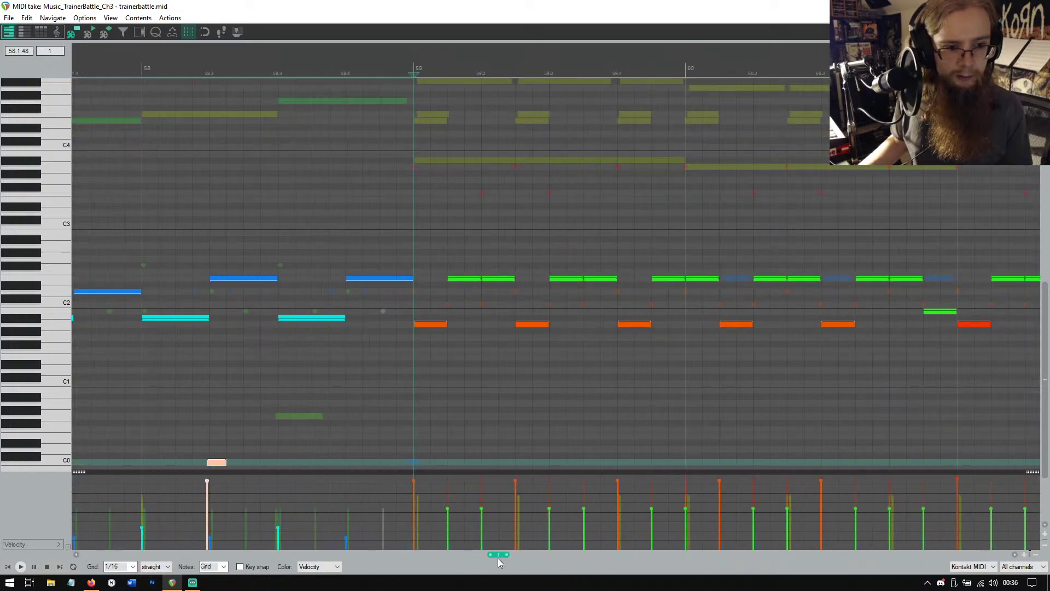
click(421, 324)
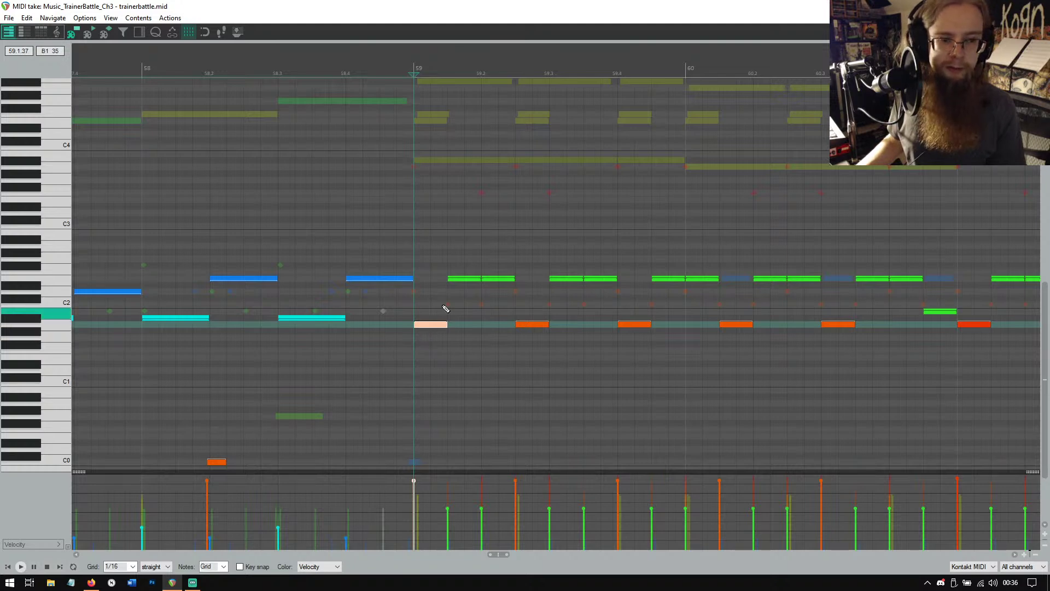
Draw a short C#0 note at the start of measure 59 and remove the extra C0 note drawn just after it.
click(474, 280)
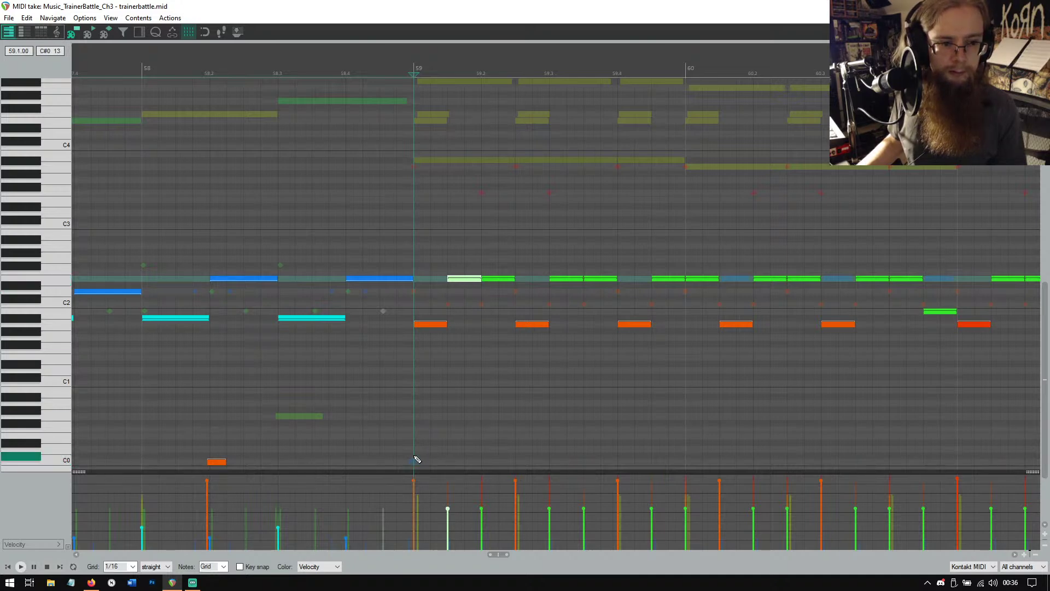
drag(414, 457, 439, 461)
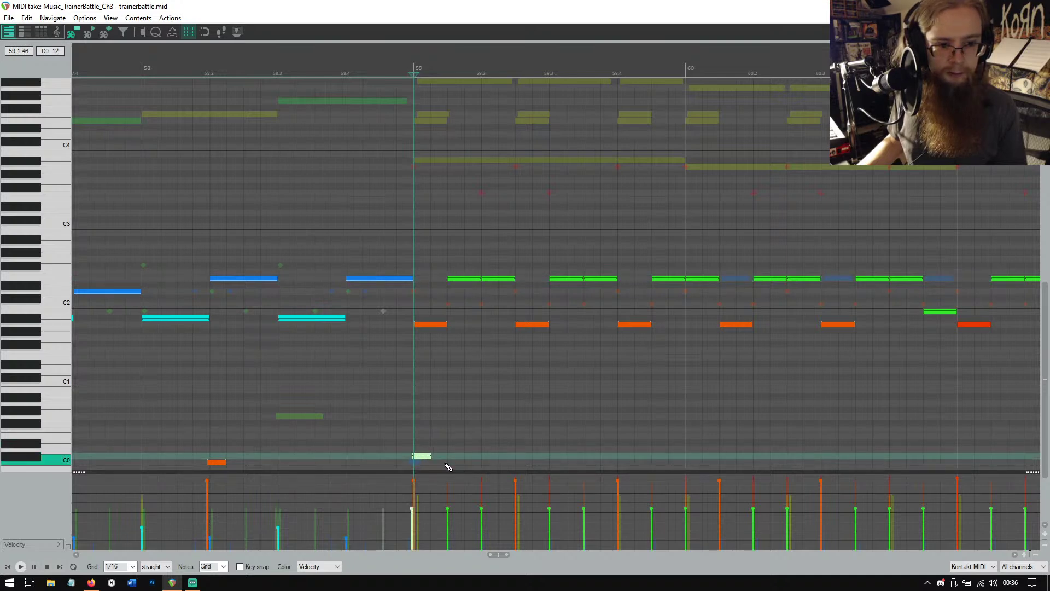
drag(446, 464, 459, 464)
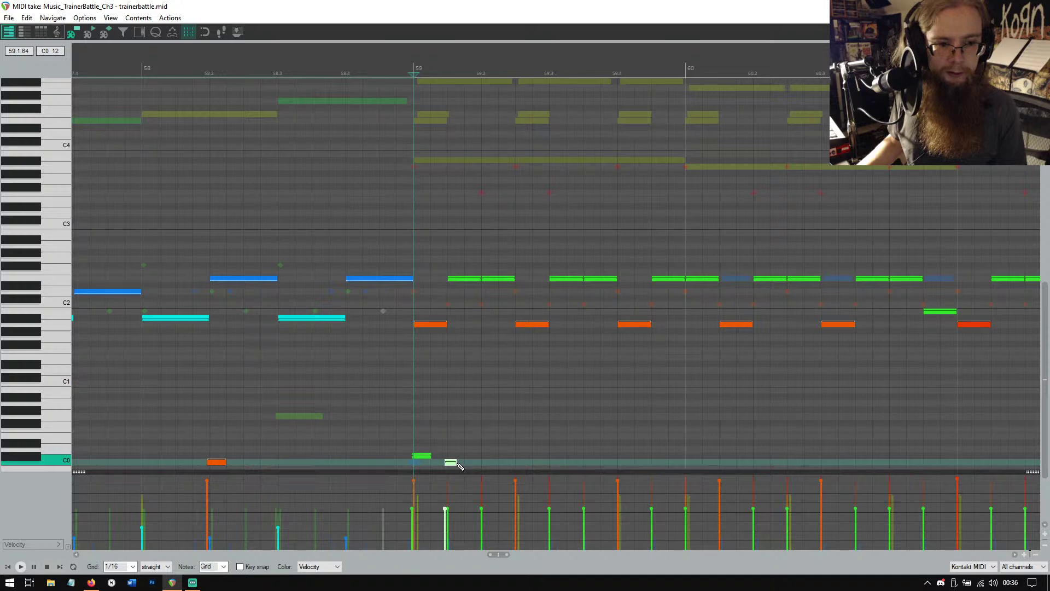
key(Delete)
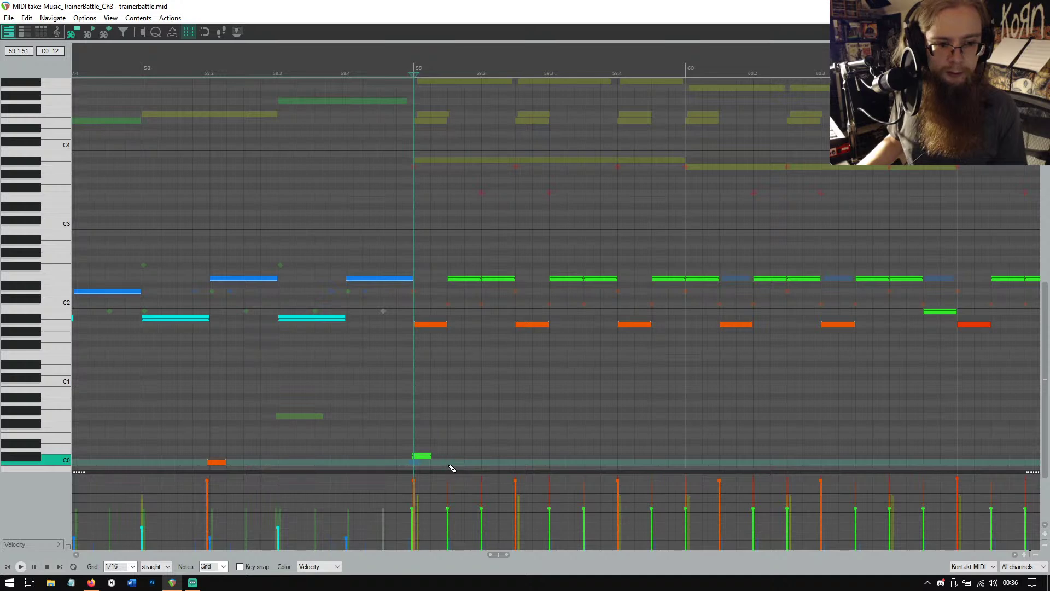
click(422, 455)
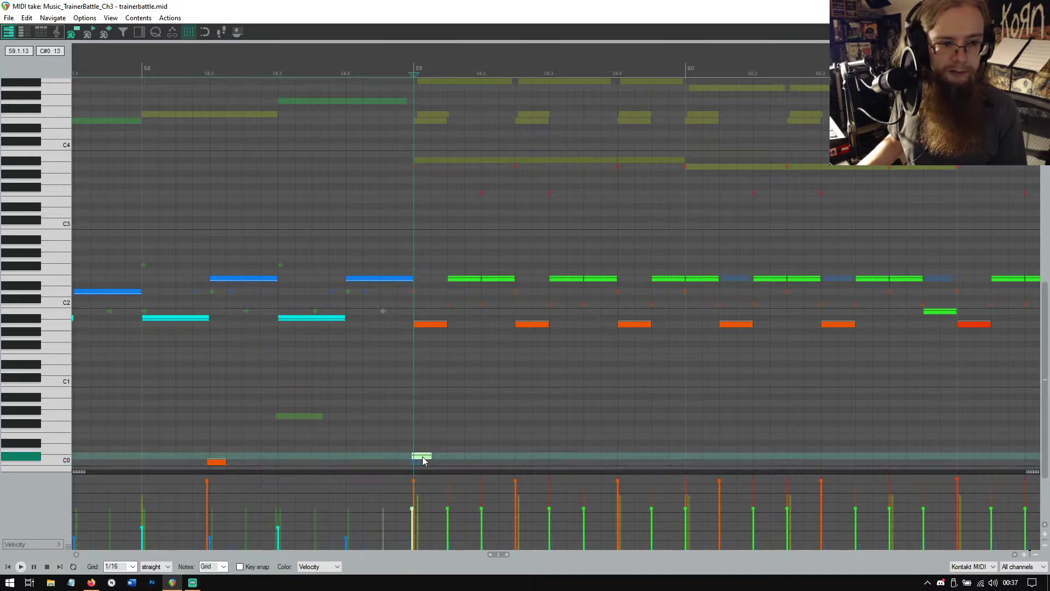
Play the soloed bass twice from just before beat 58.2 to check the articulation change at measure 59.
click(203, 71)
click(21, 567)
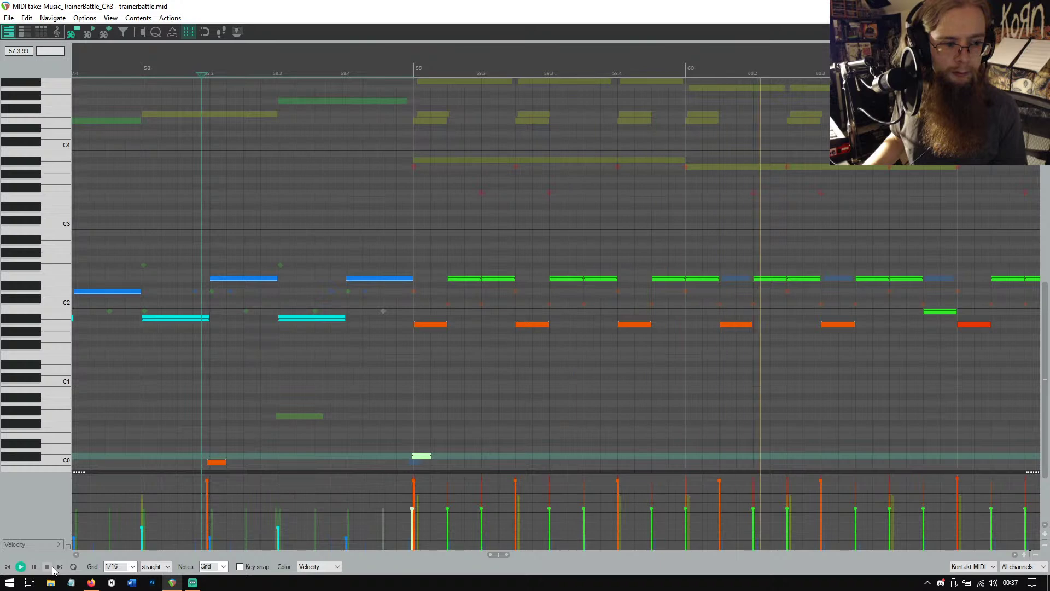
click(47, 567)
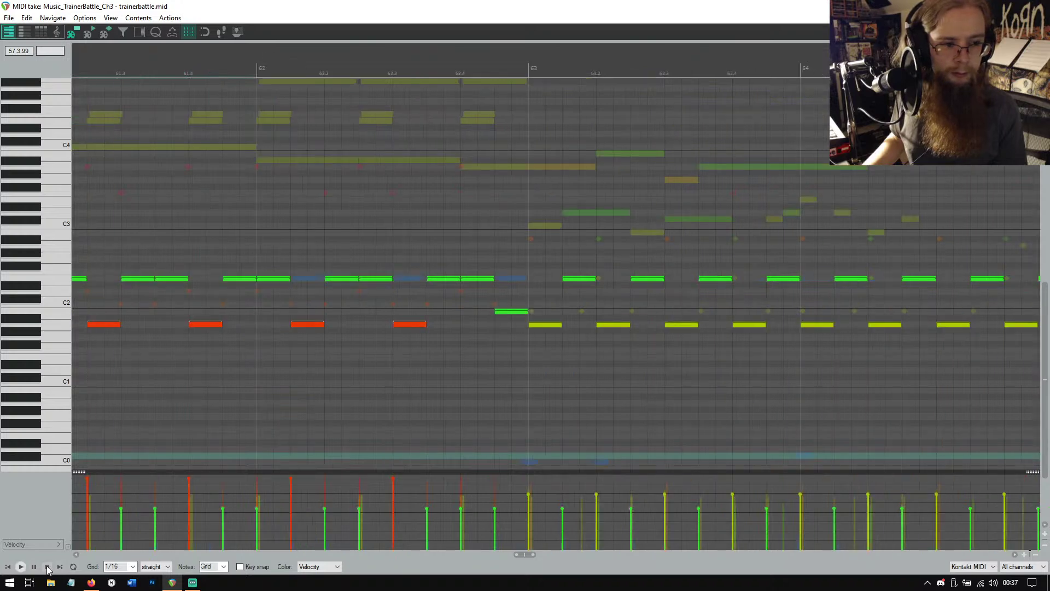
click(20, 567)
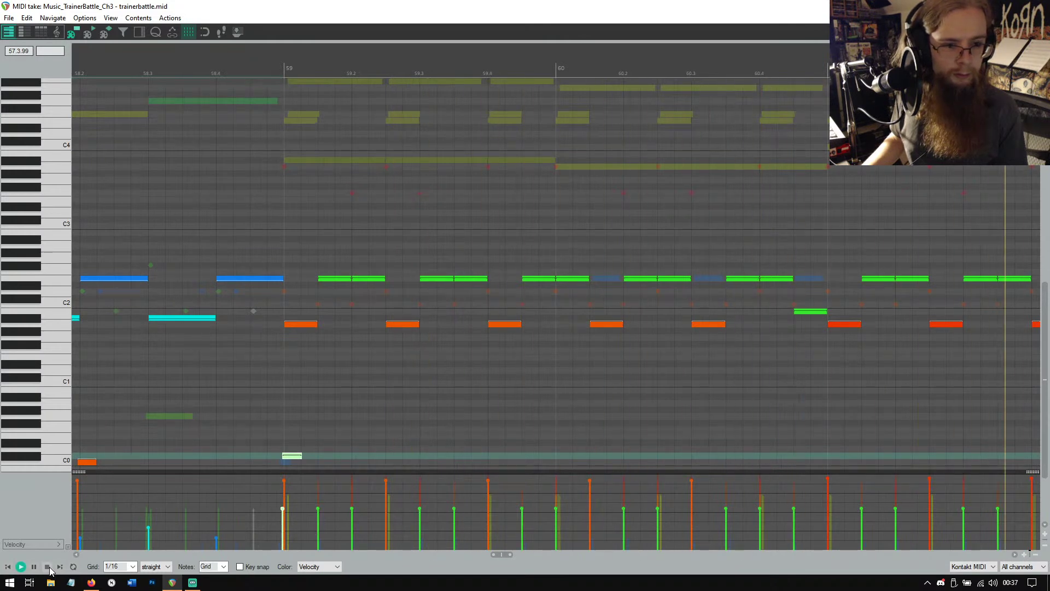
click(48, 568)
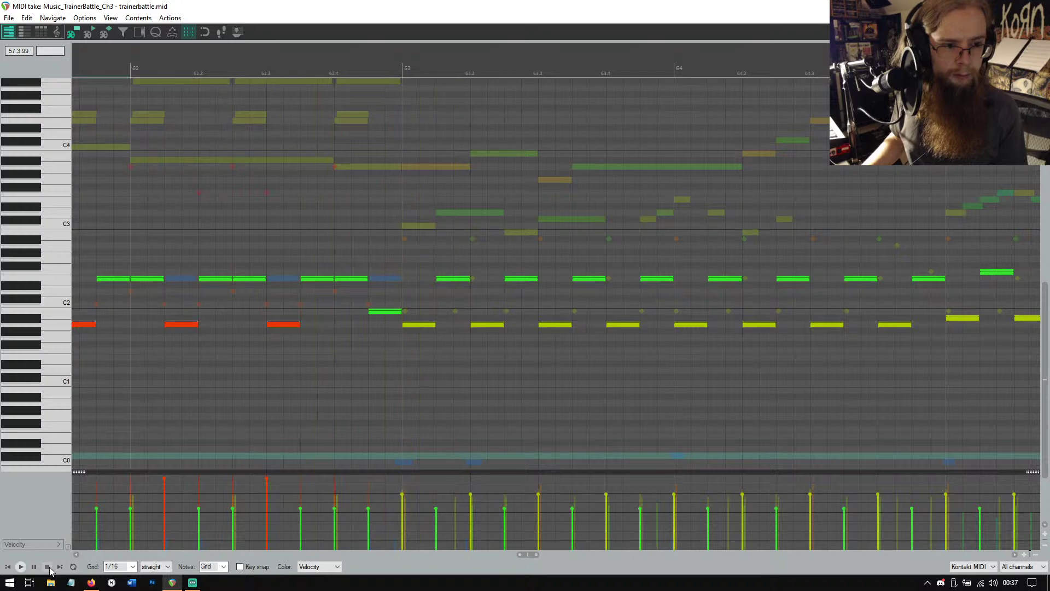
Add a short C0 note just before beat 62.4 and play back the passage leading into it.
click(334, 462)
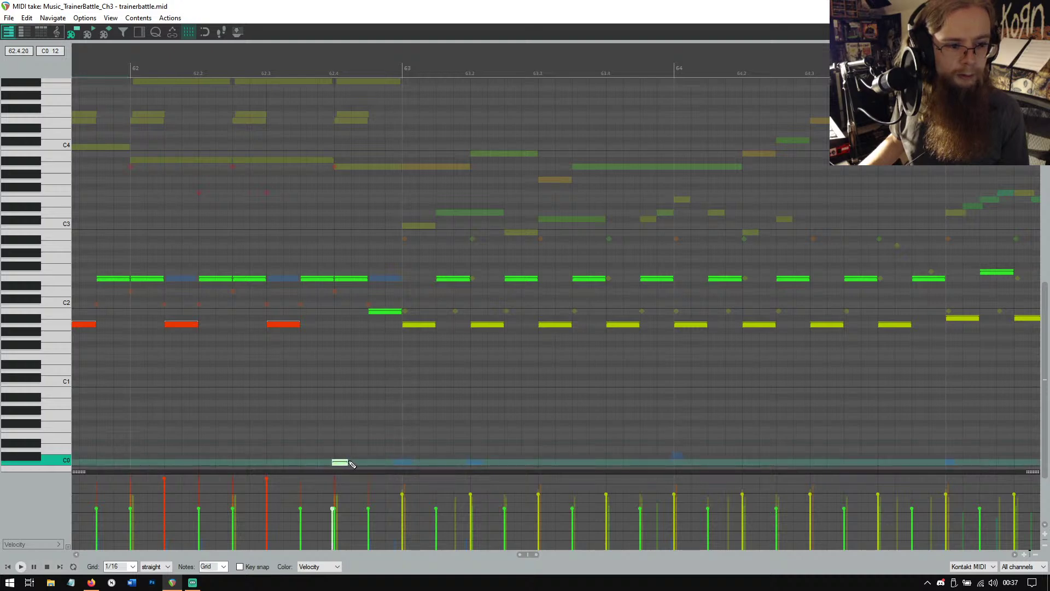
click(19, 567)
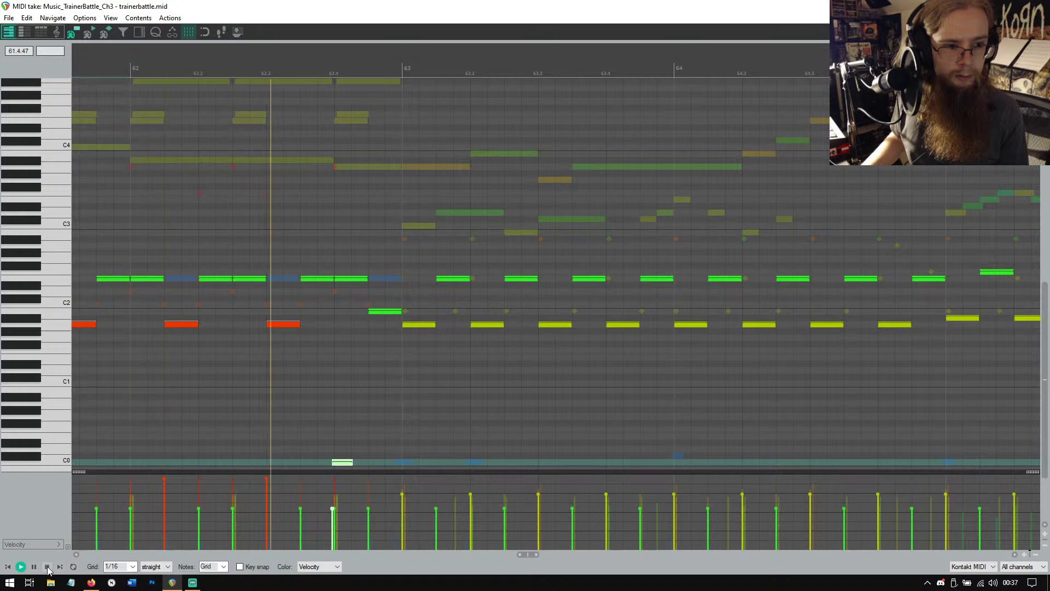
click(48, 568)
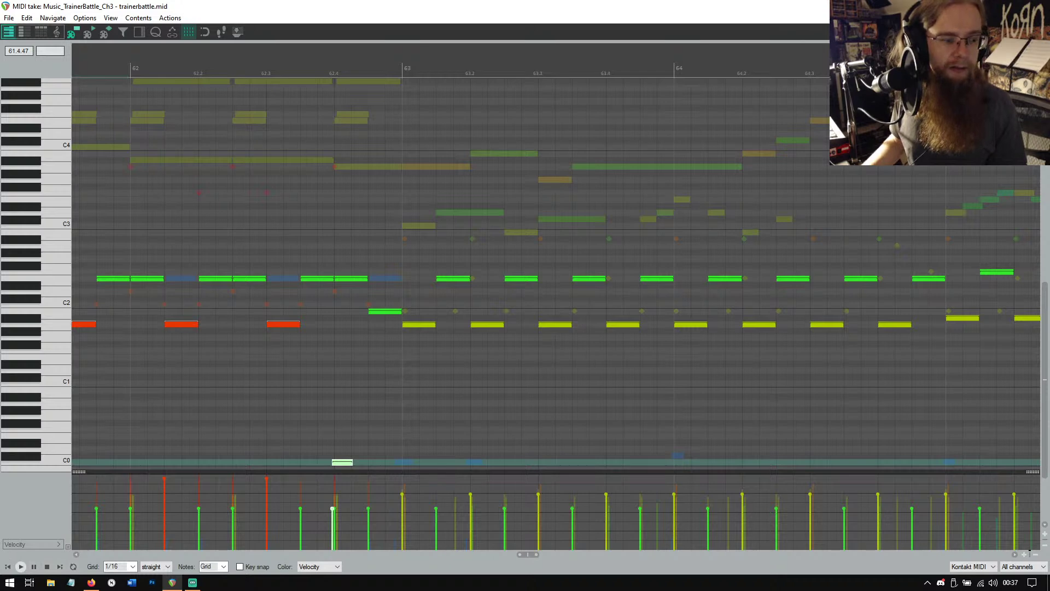
click(21, 567)
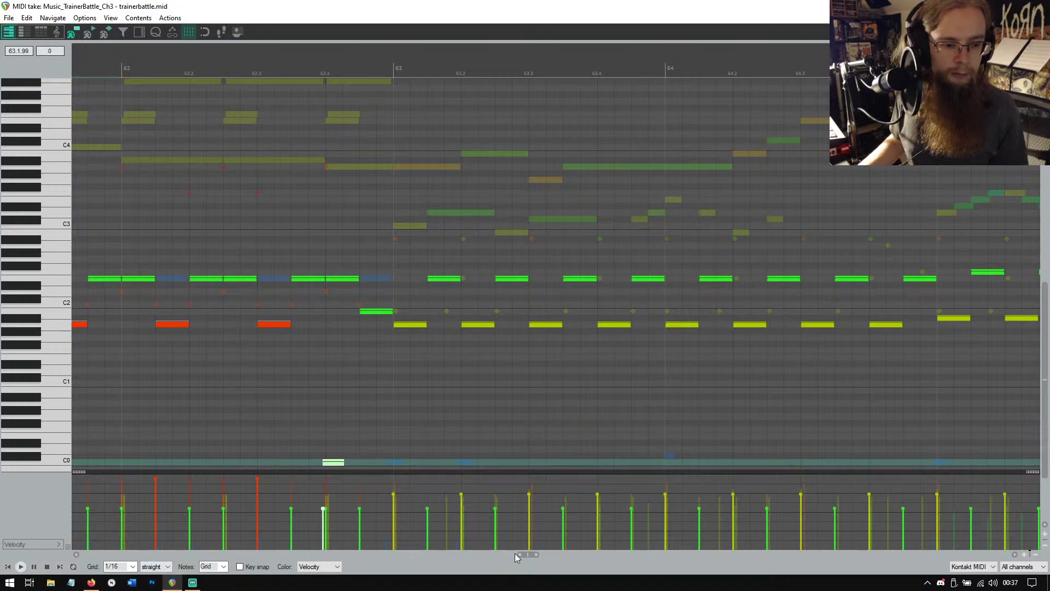
Move the C#0 note at the start of measure 59 down to C0, audition it and close the MIDI editor.
drag(525, 553, 498, 555)
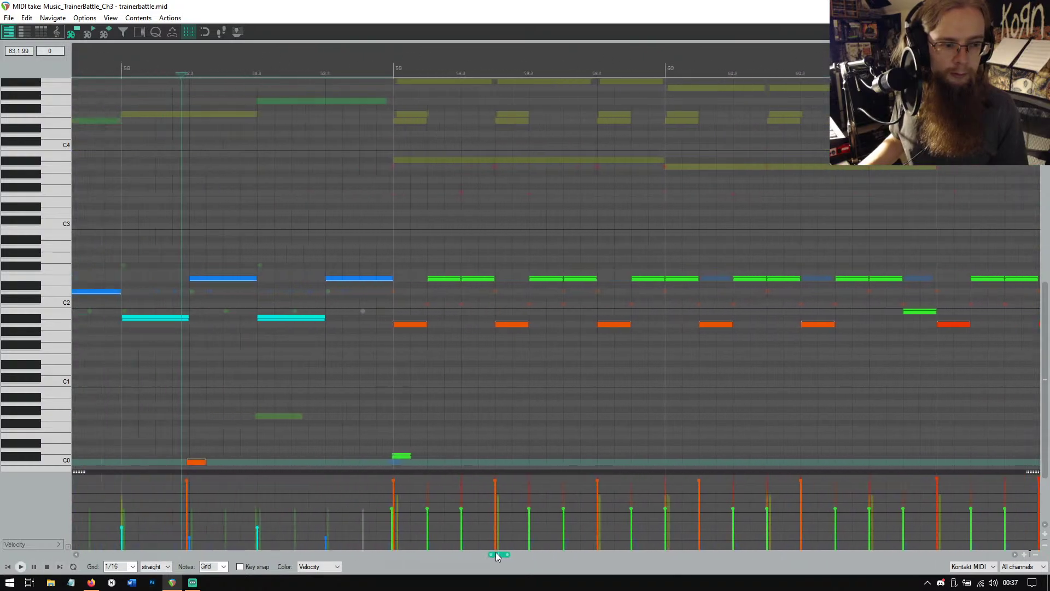
drag(402, 457, 402, 463)
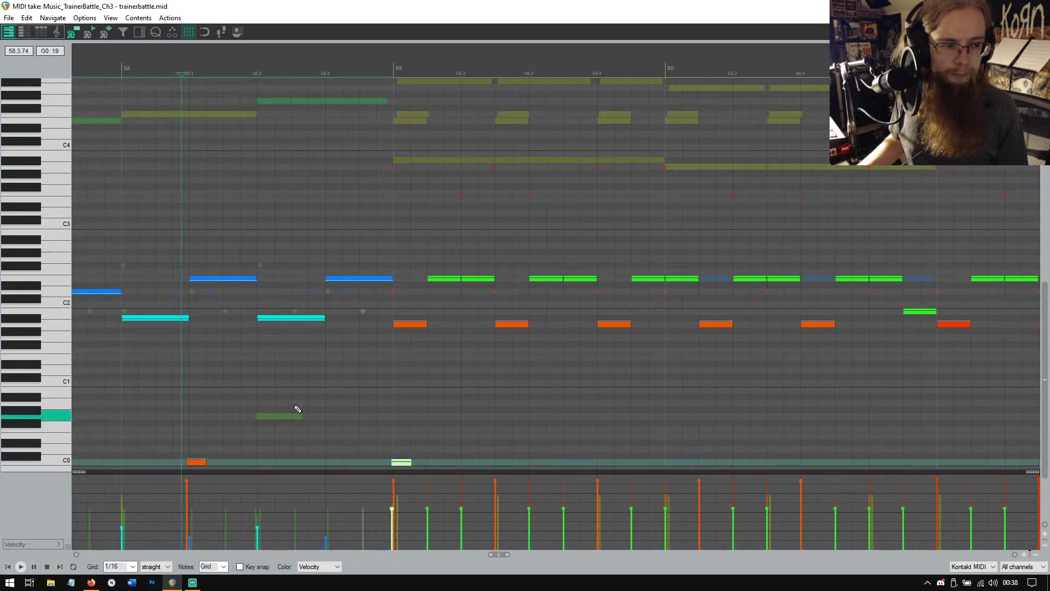
click(21, 567)
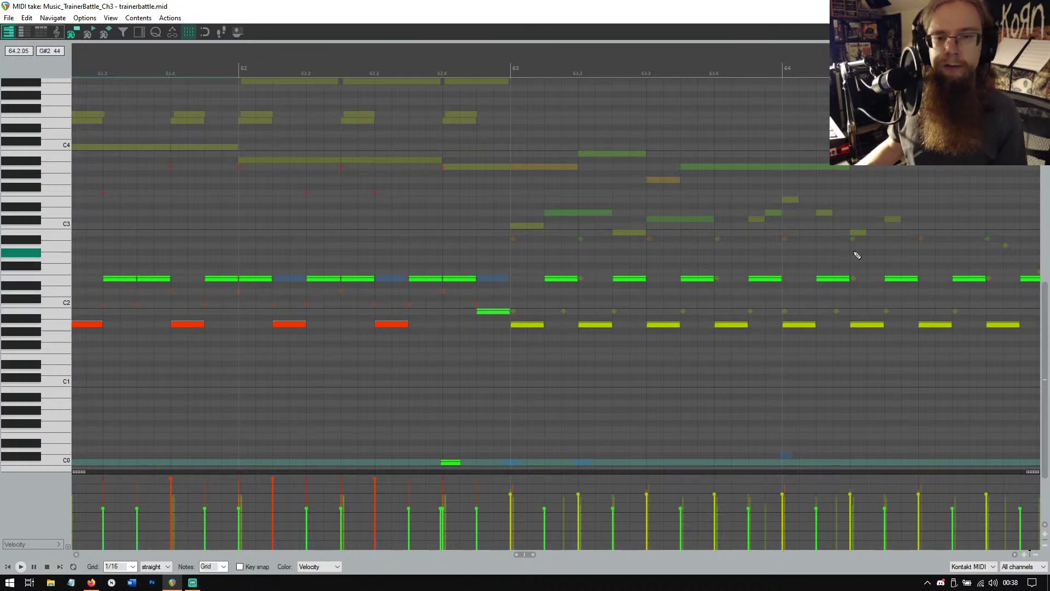
key(Escape)
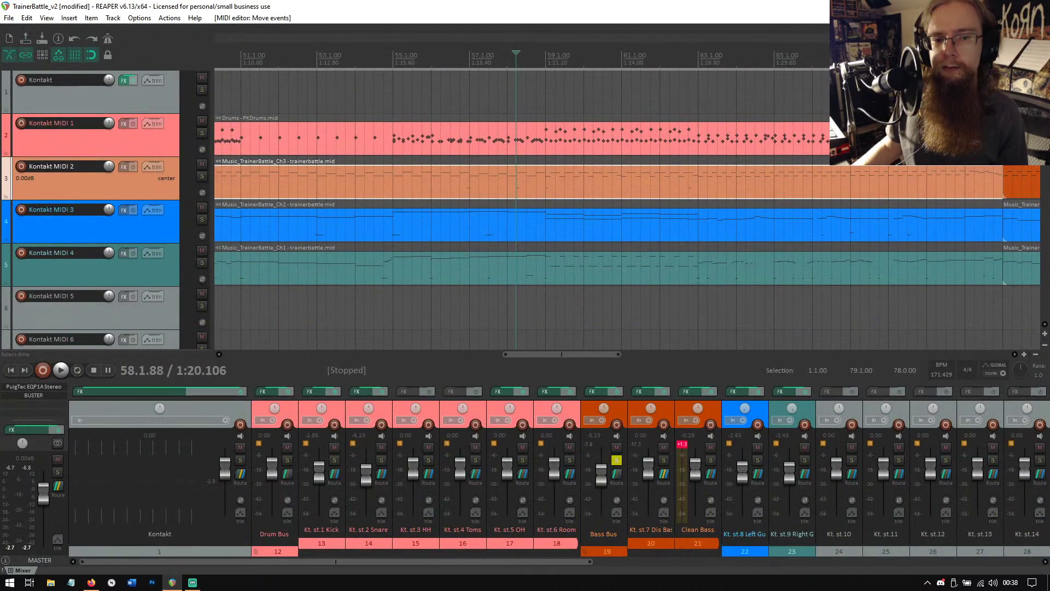
Clear the Clean Bass channel's peak indicator and play the soloed bass from measure 58.
click(59, 374)
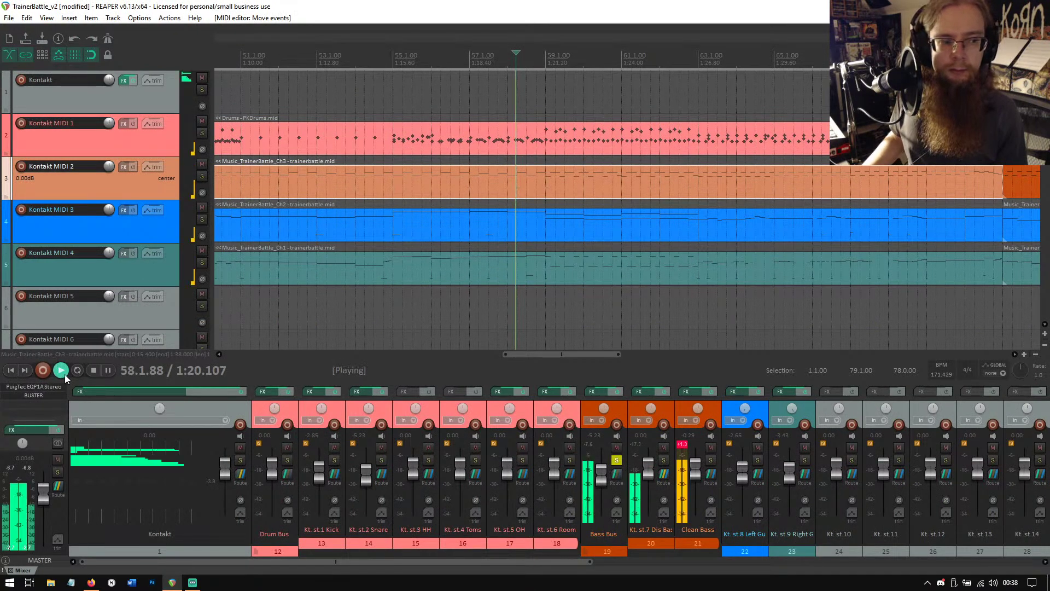
click(92, 372)
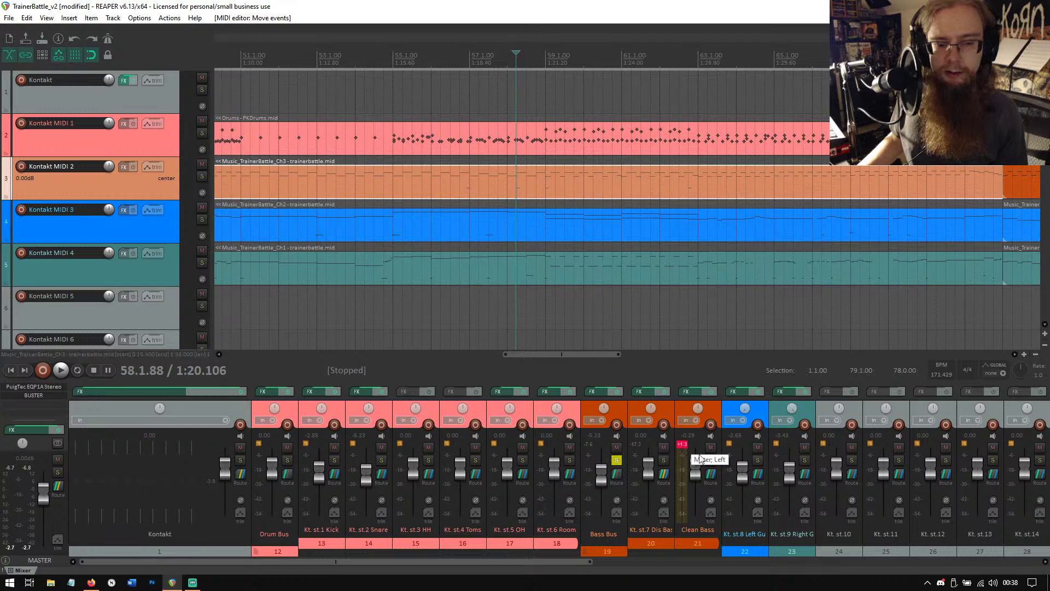
click(685, 444)
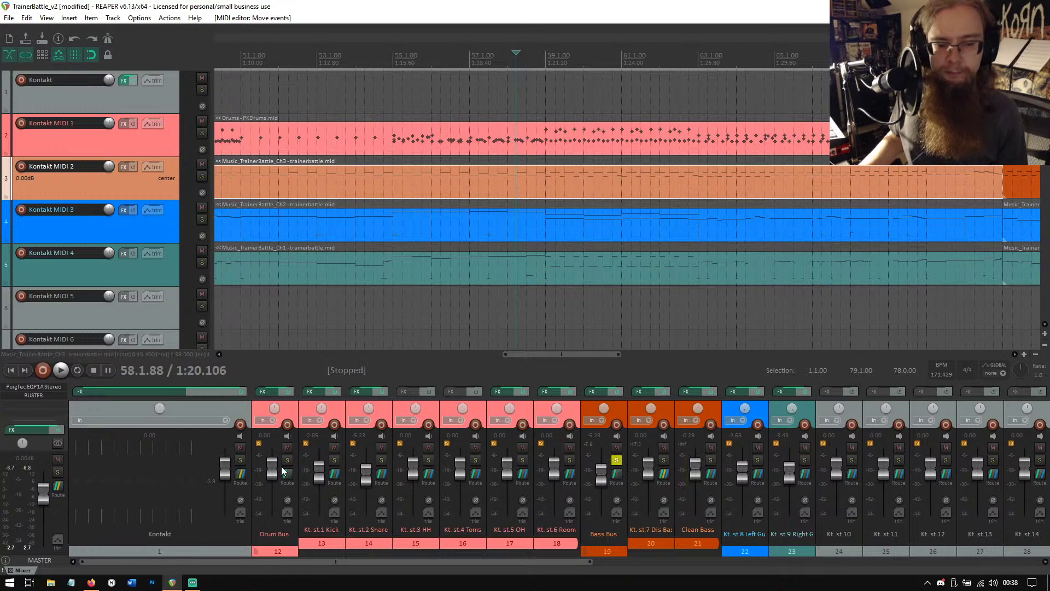
click(64, 367)
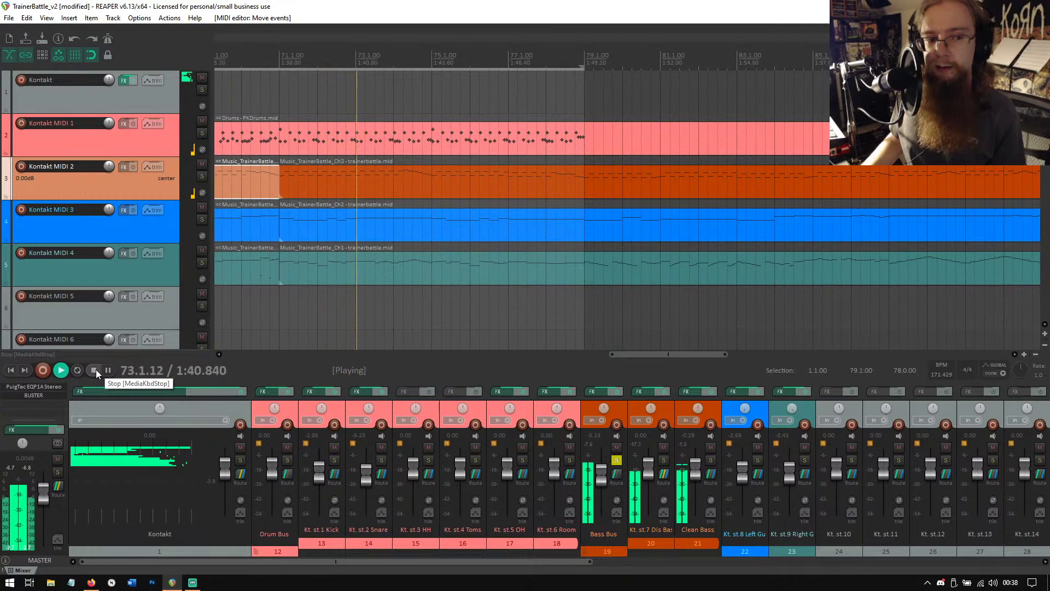
click(96, 369)
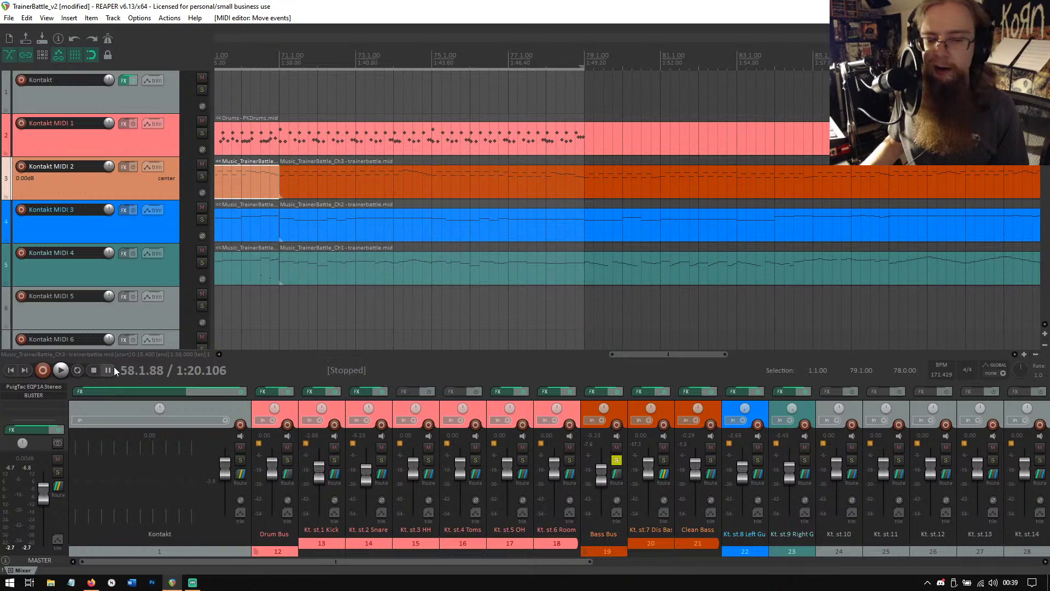
Unsolo the Bass Bus and play the full mix from measure 58.
drag(641, 355, 549, 350)
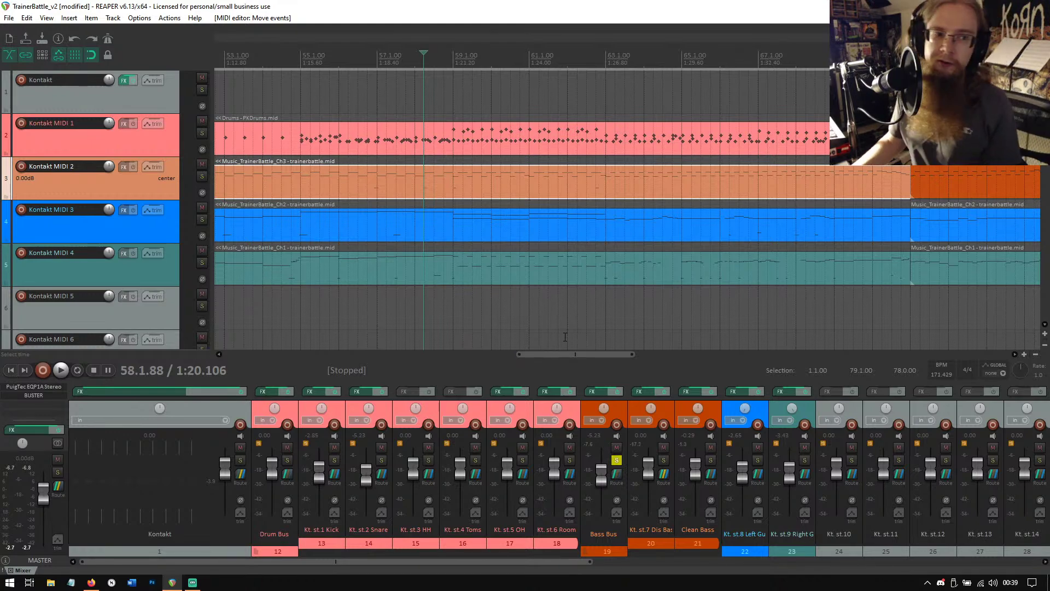
drag(560, 354, 536, 355)
click(613, 459)
click(60, 371)
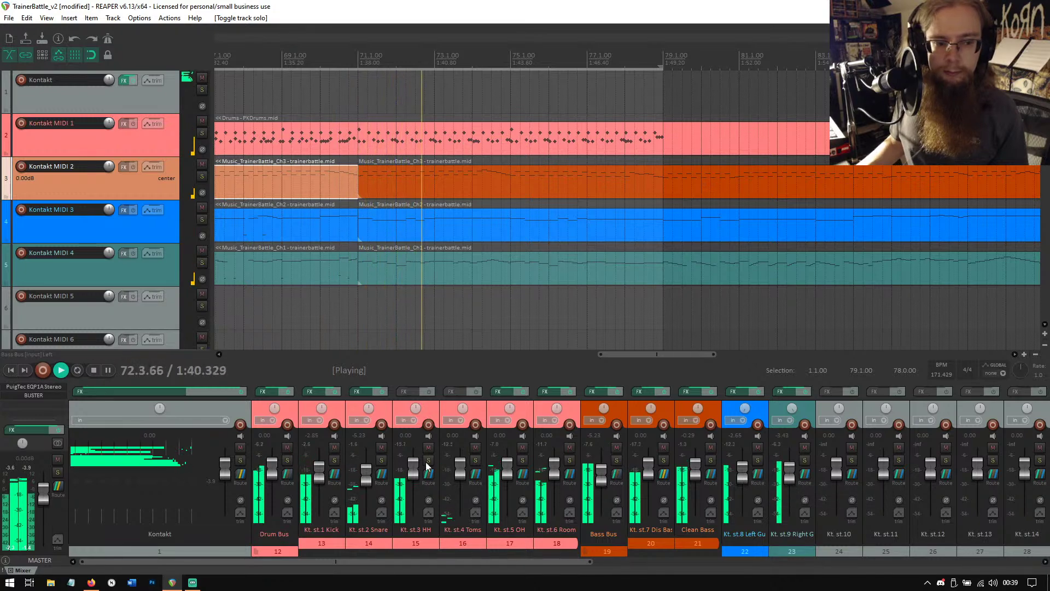
click(91, 374)
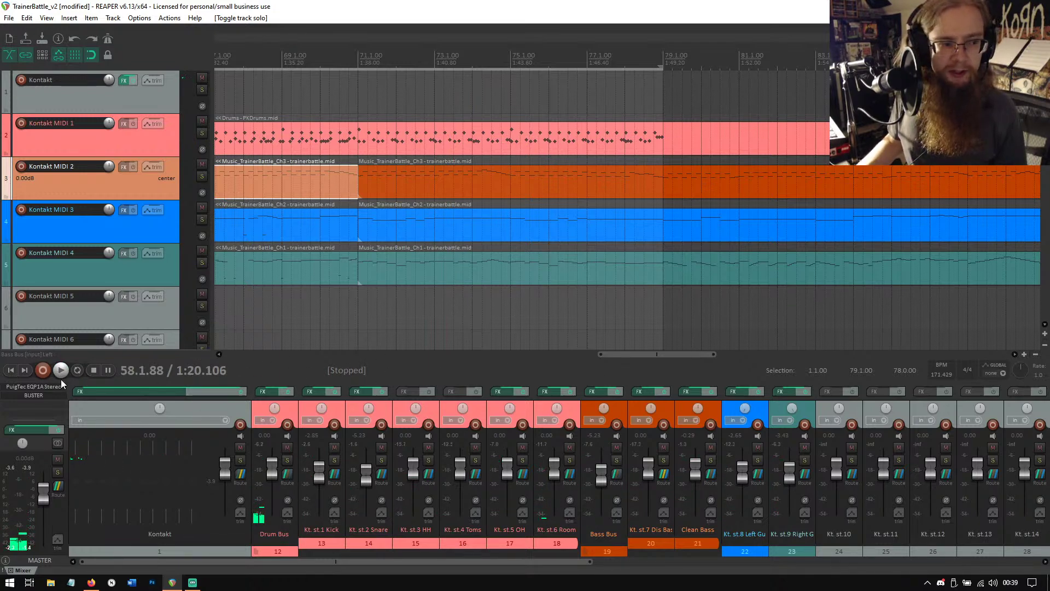
Play the full mix from measure 2 and examine the FX chains of the left and right guitar tracks.
click(10, 371)
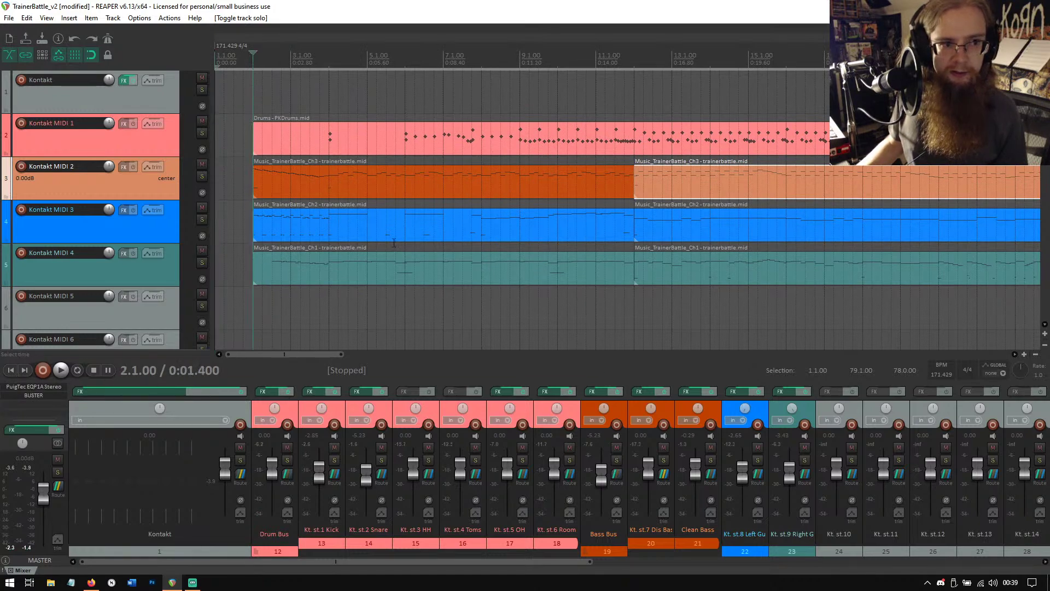
click(61, 370)
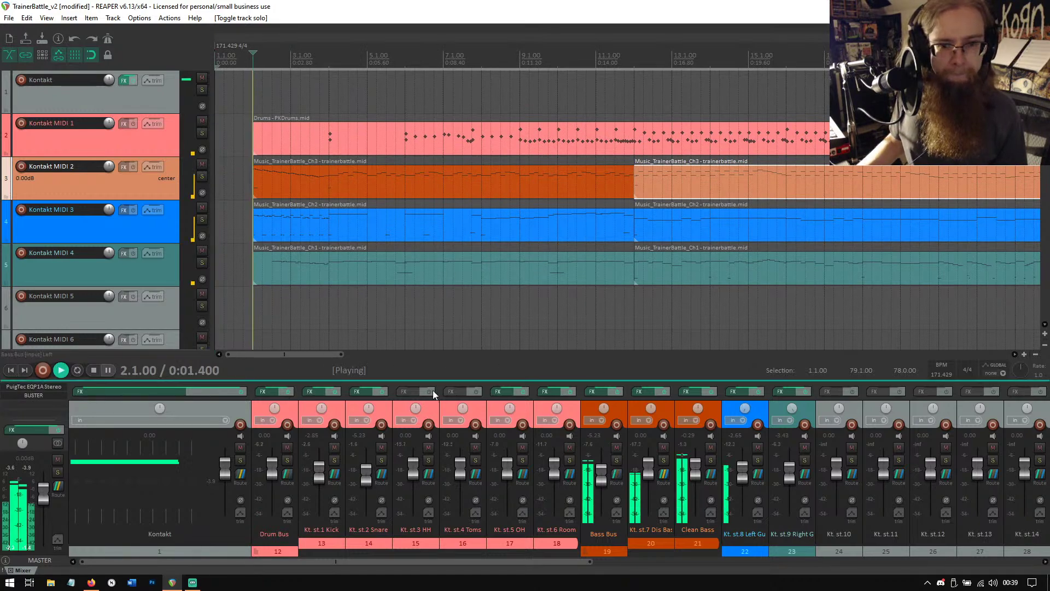
click(734, 392)
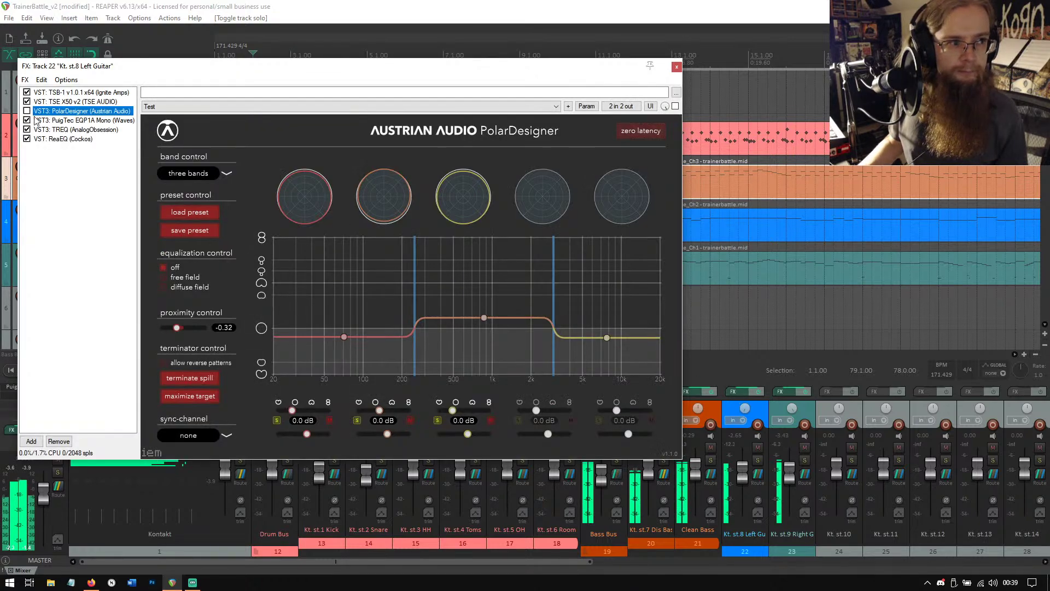
click(676, 68)
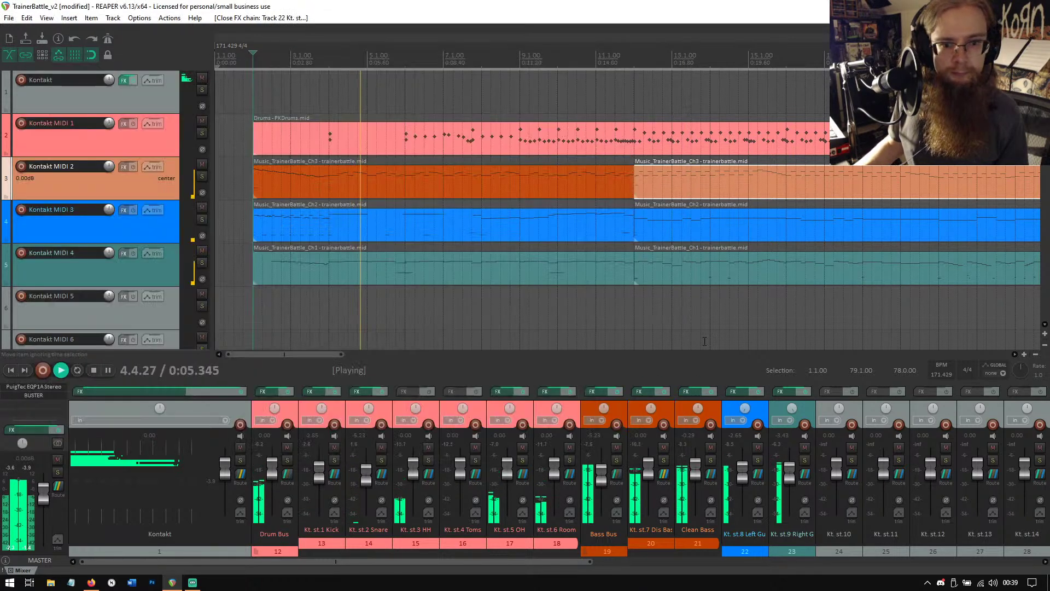
click(783, 391)
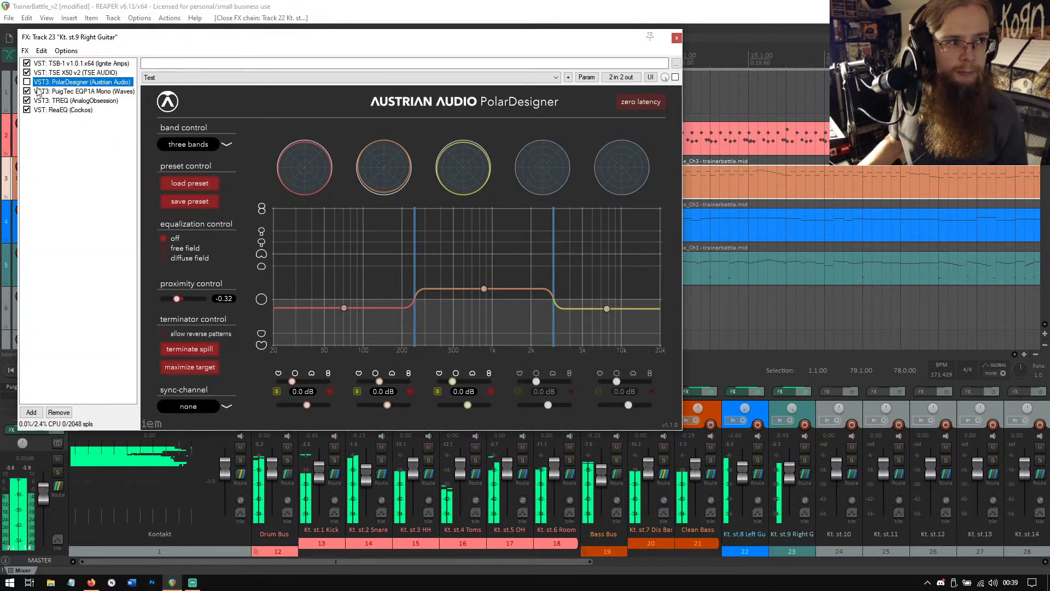
click(677, 37)
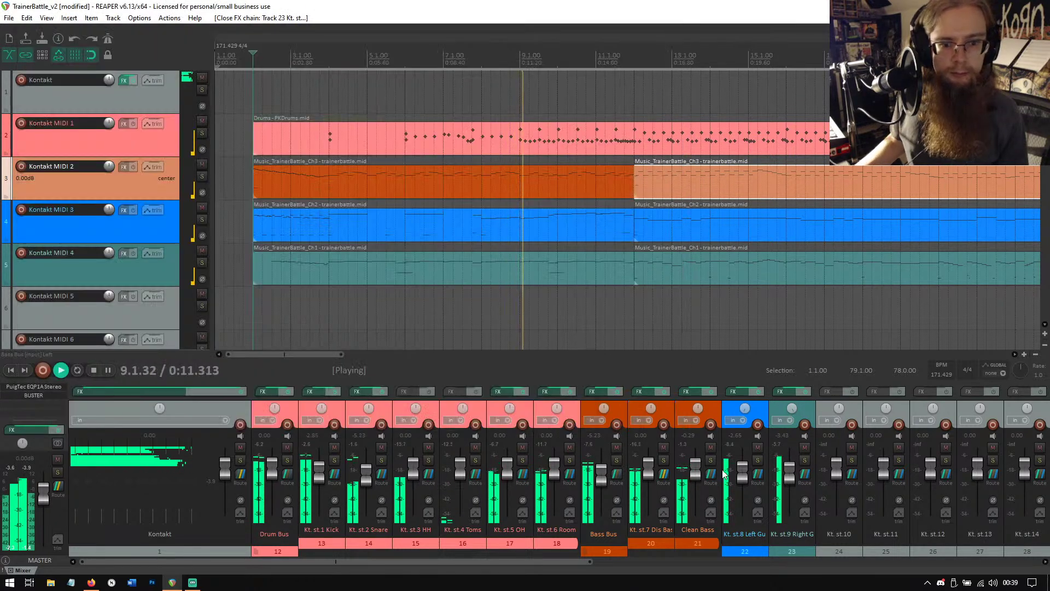
Lower the left guitar track's volume to -5.43 dB and the right guitar track's volume to -6.72 dB.
scroll(744, 476, down, 4)
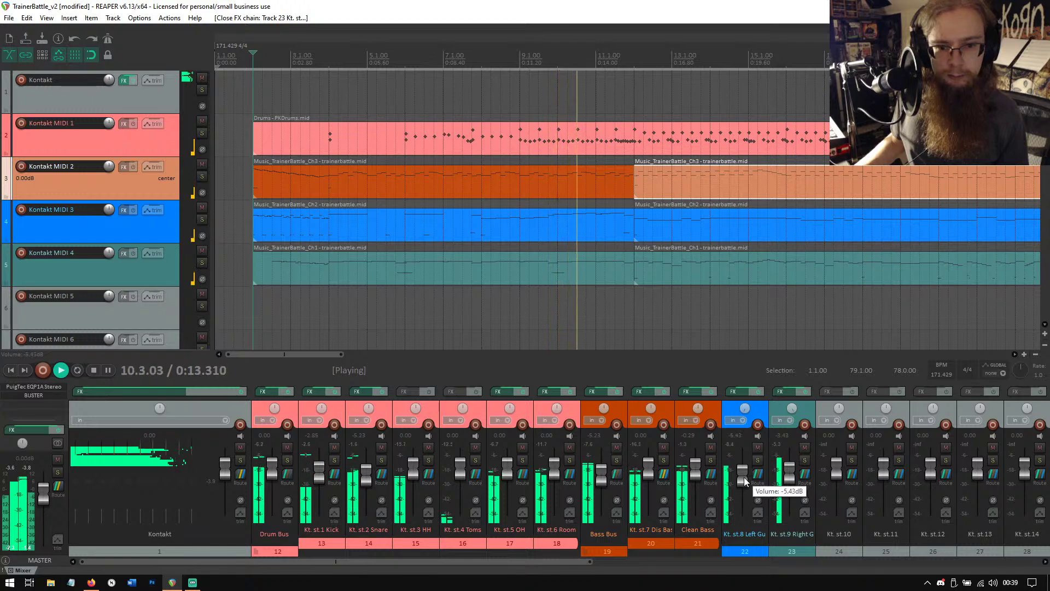
scroll(792, 472, down, 2)
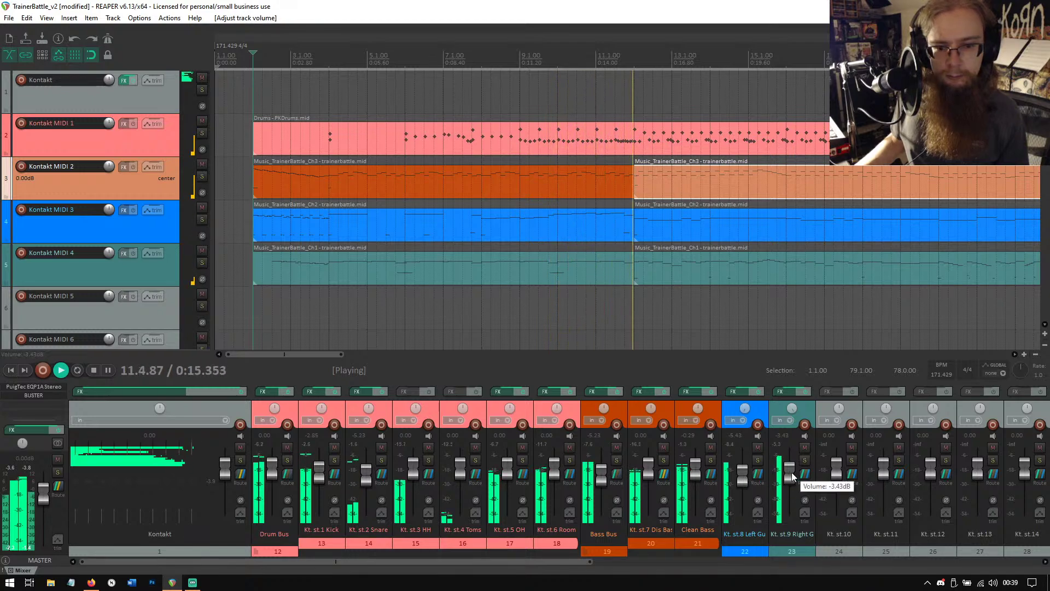
scroll(792, 474, down, 1)
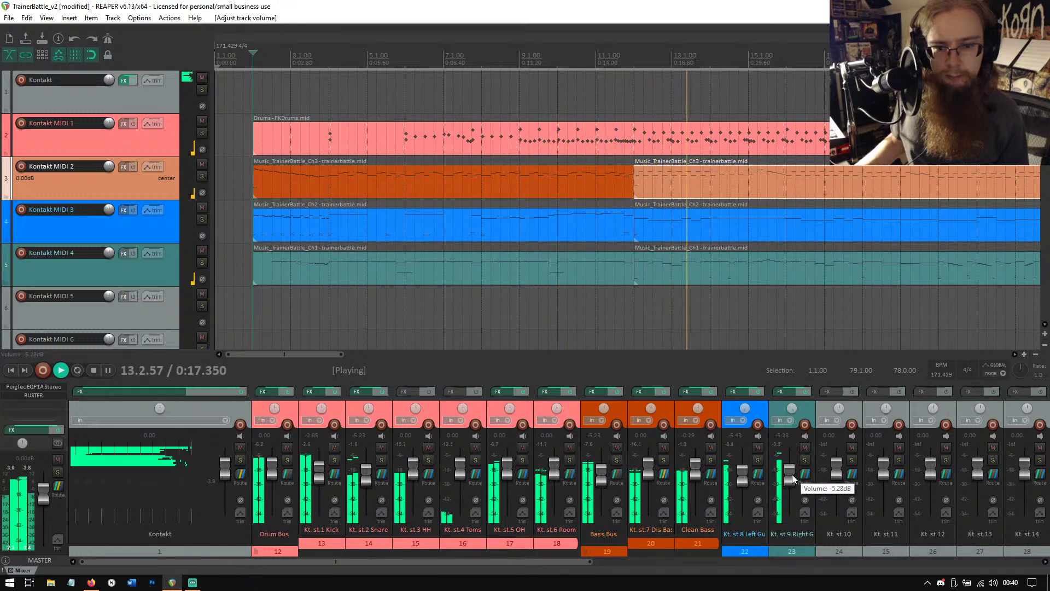
scroll(793, 476, down, 3)
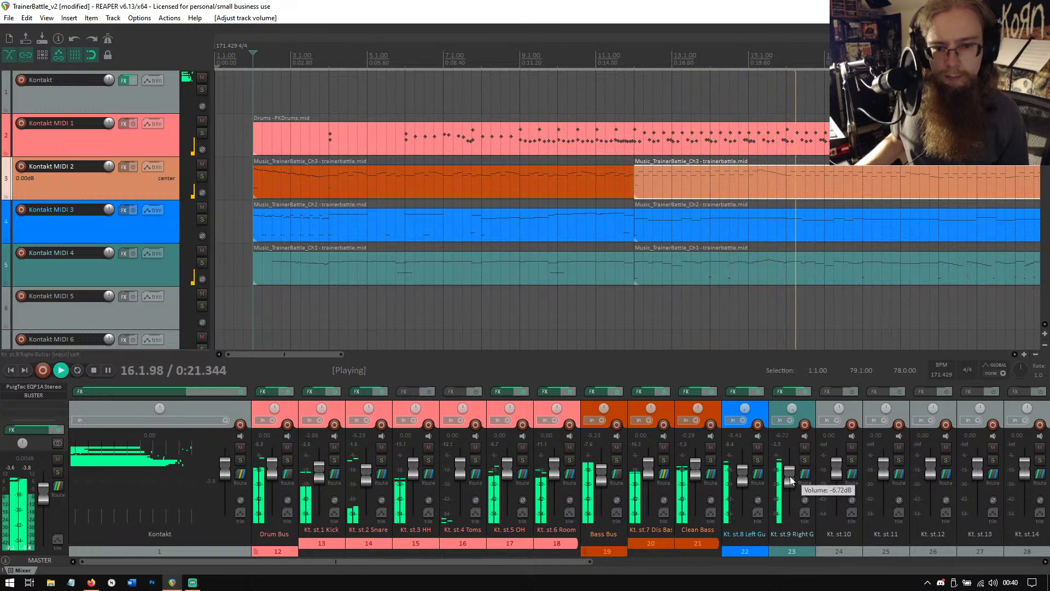
Lower the left guitar track's volume to -6.93 dB and the right guitar track's volume to -7.25 dB.
scroll(745, 475, down, 3)
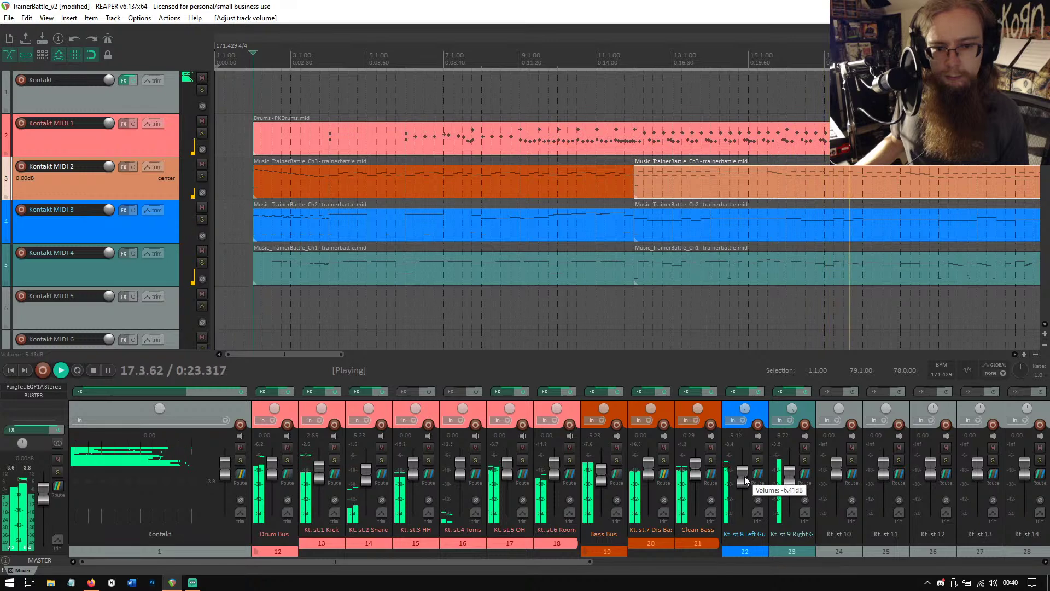
mouse_move(790, 481)
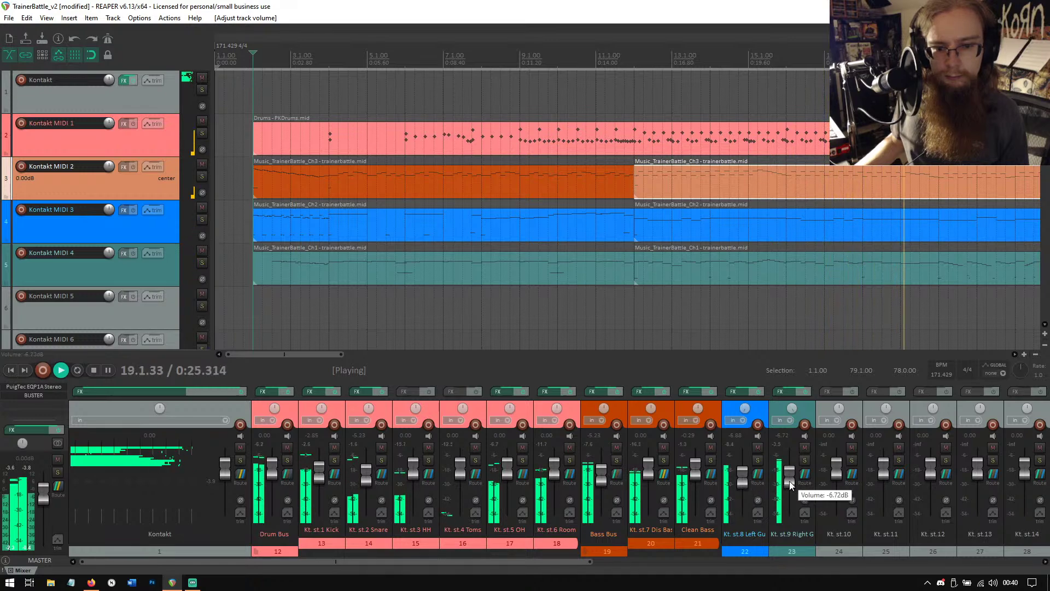
scroll(744, 477, up, 1)
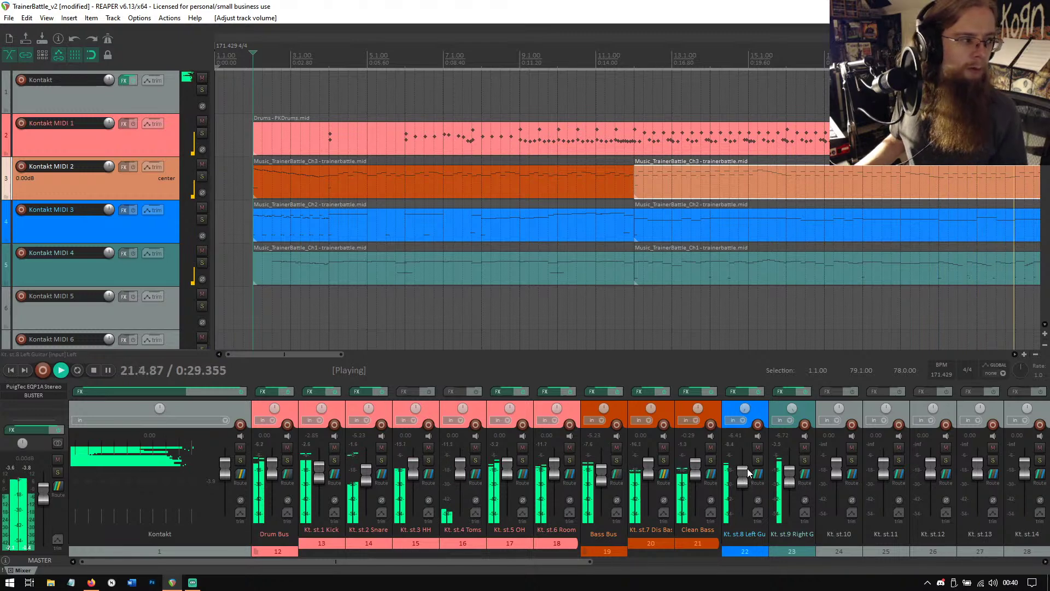
scroll(742, 481, down, 1)
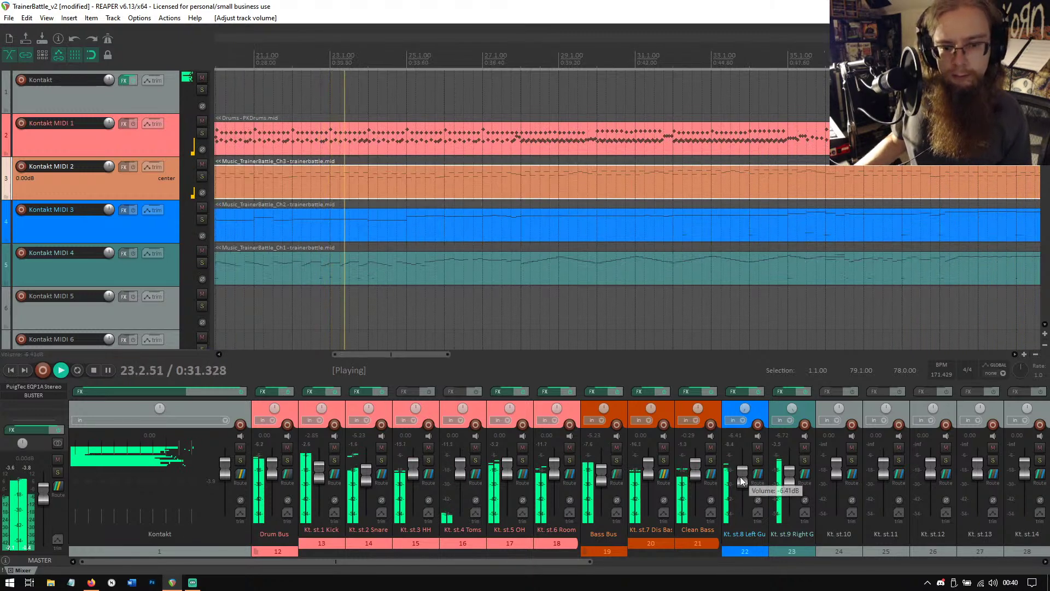
scroll(790, 481, down, 2)
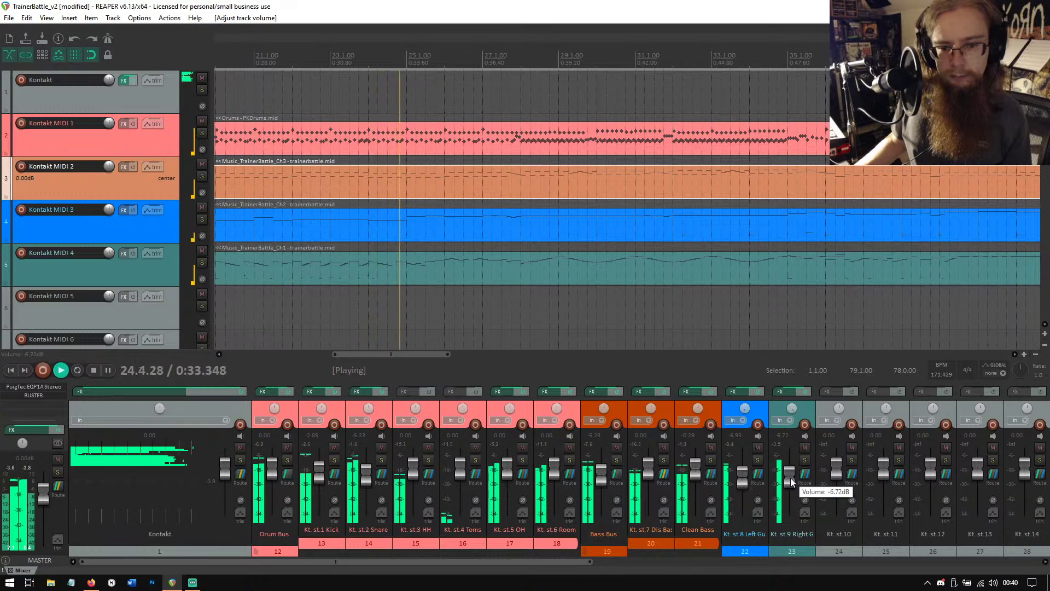
scroll(791, 482, up, 1)
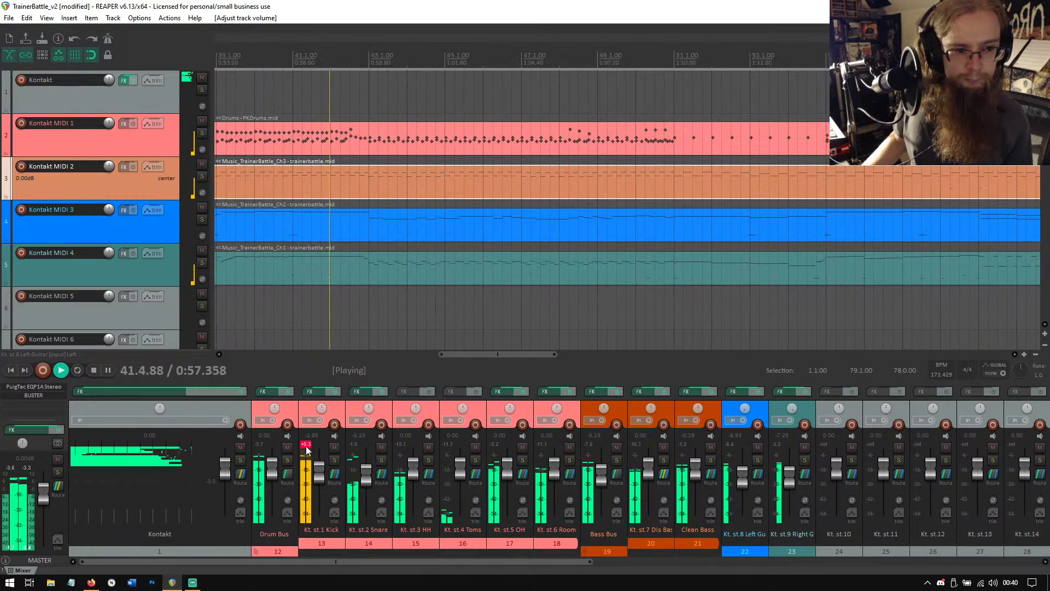
Lower the Kick track's volume to -3.33 dB and clear its clipped peak indicator.
mouse_move(318, 473)
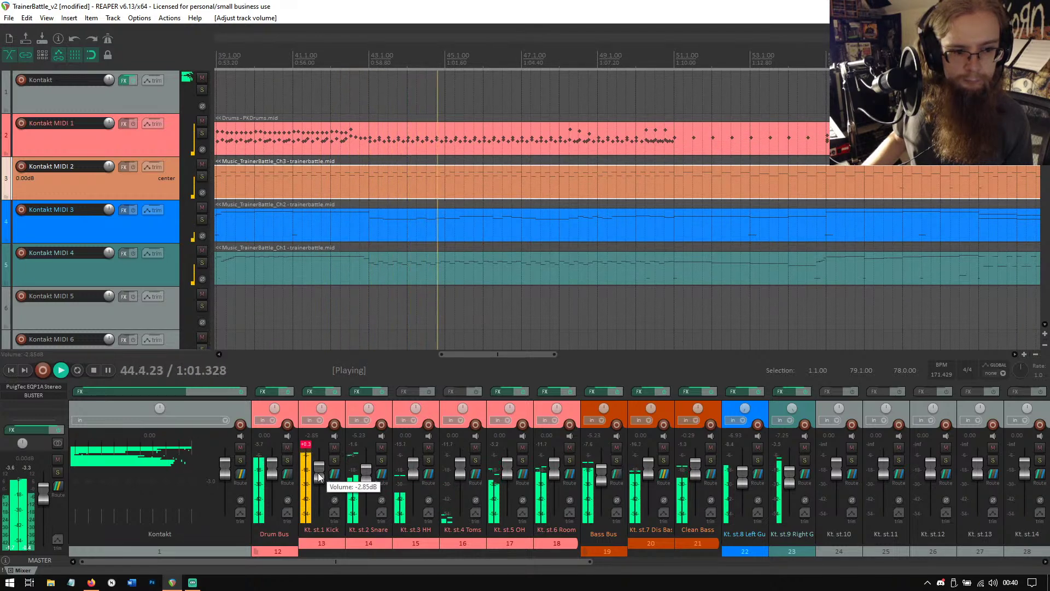
scroll(317, 473, down, 1)
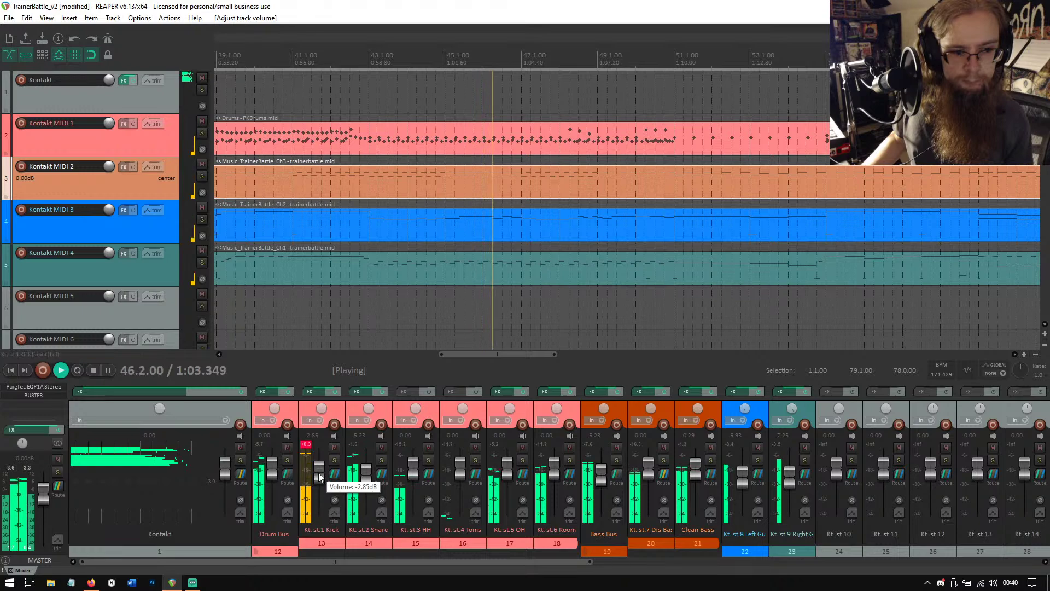
click(304, 445)
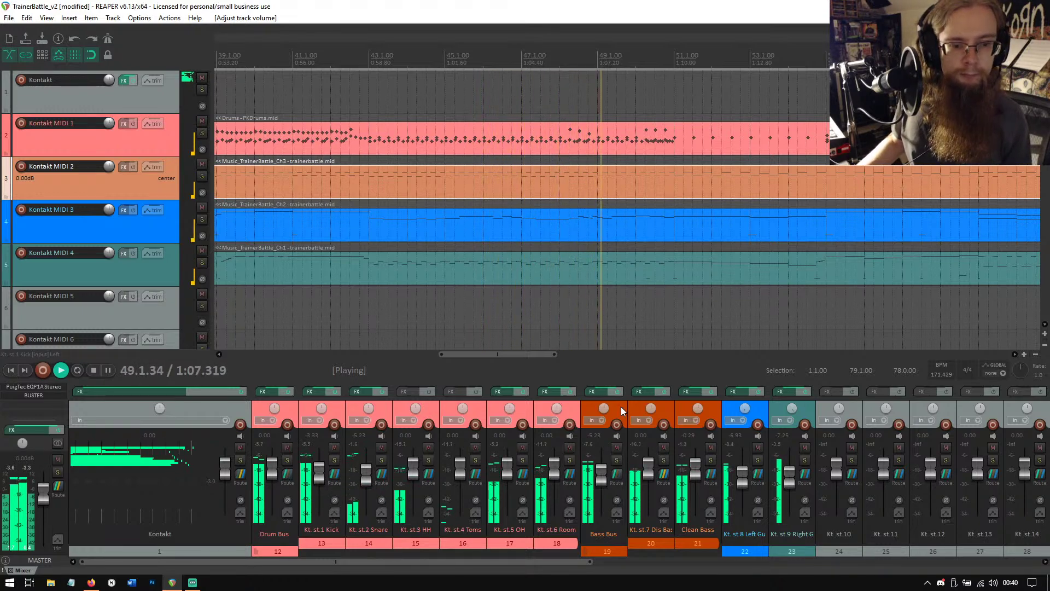
Open the left guitar track's FX chain and examine the settings of PuigTec EQP1A, TREQ and ReaEQ.
click(740, 393)
key(Down)
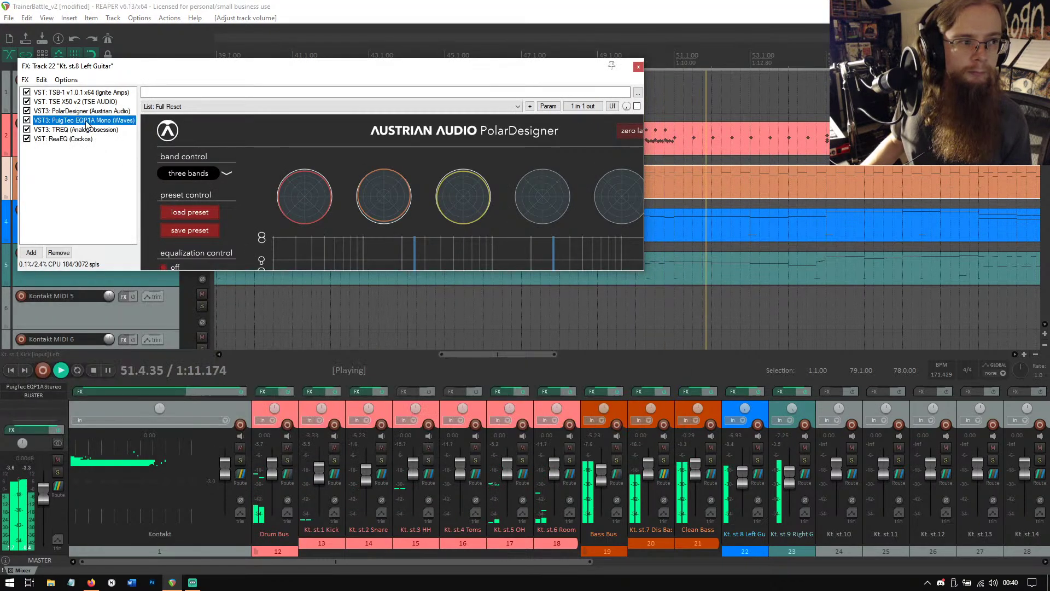
key(Up)
key(Up)
key(Down)
key(Down)
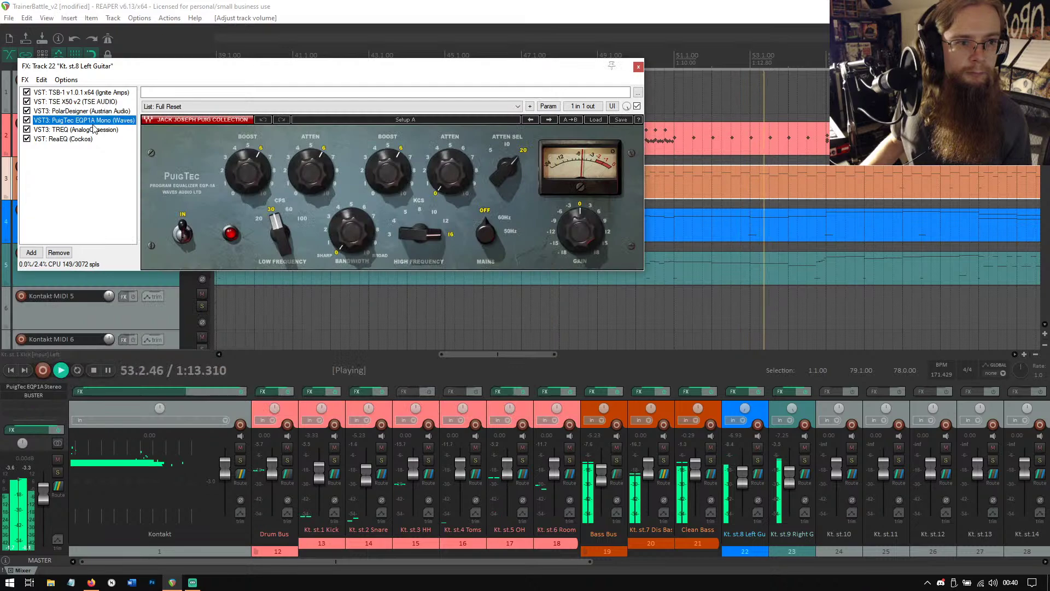
click(80, 131)
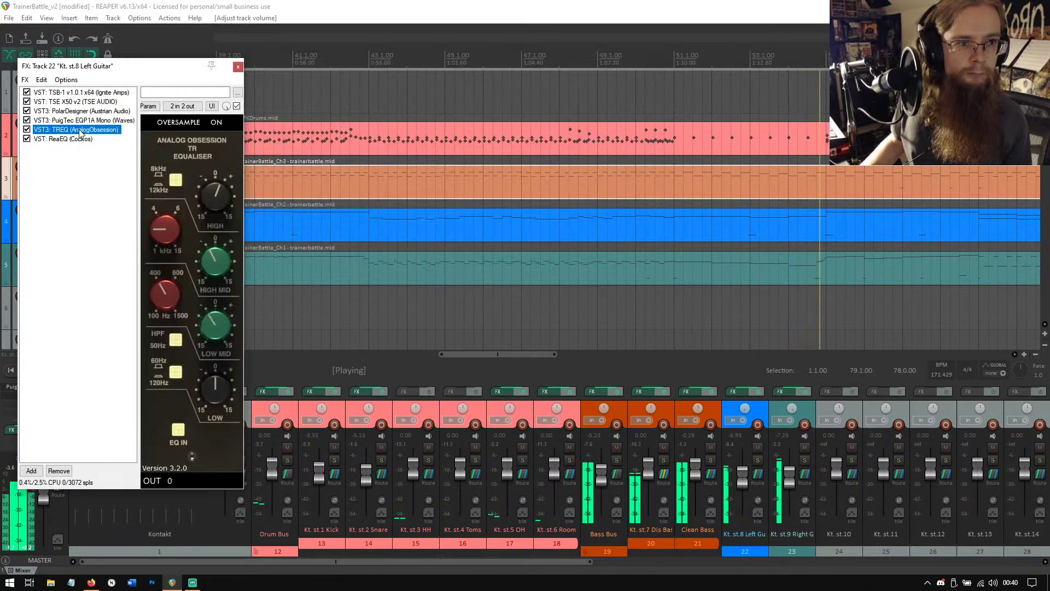
click(84, 140)
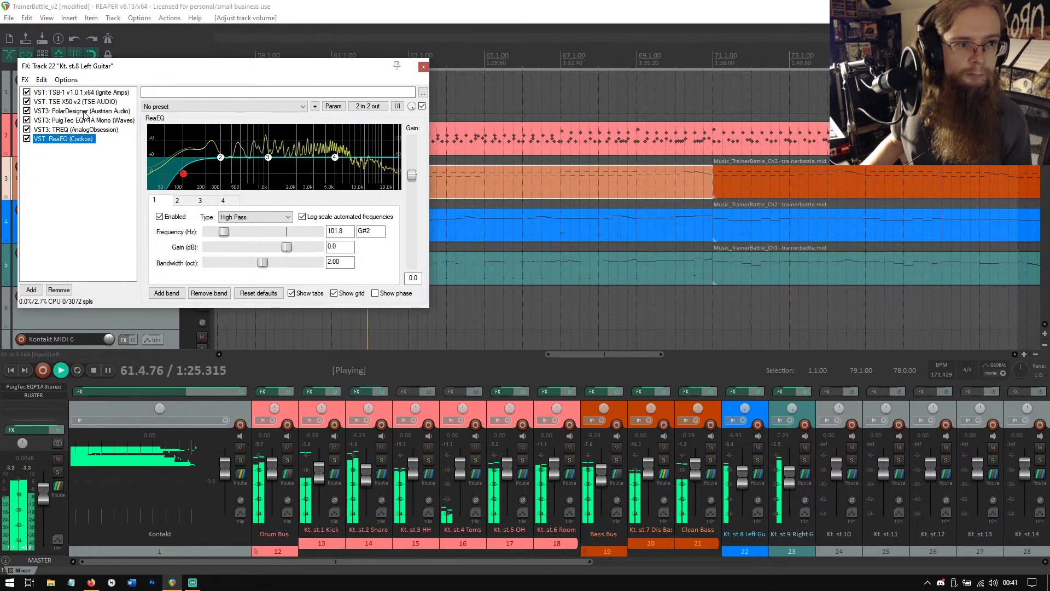
Review the left guitar's TREQ, TSB-1 and TSE X50 plugins, inspect the X50's configuration options, and close the FX chain.
click(86, 131)
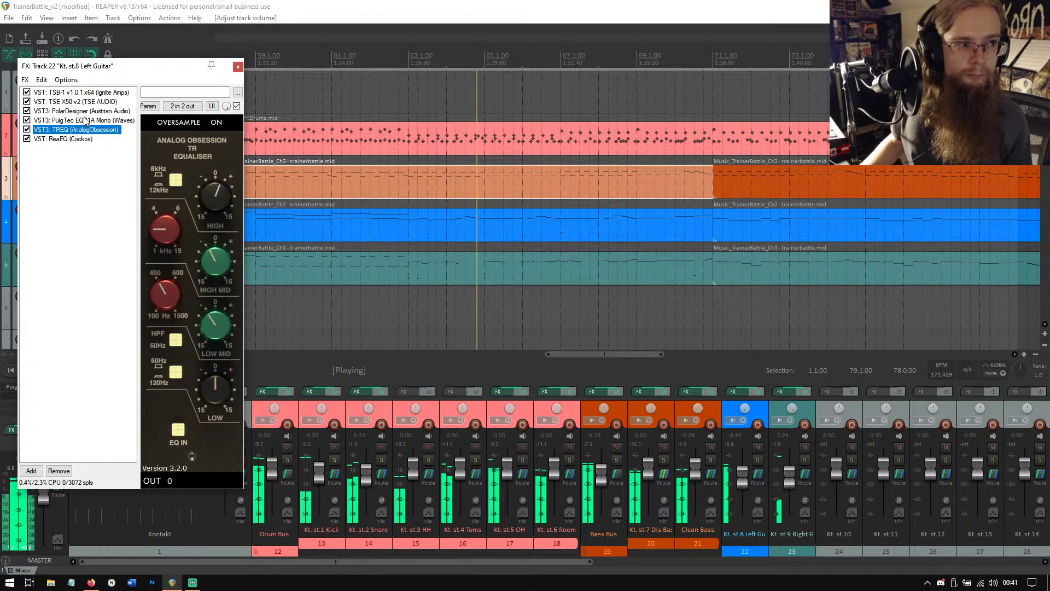
click(85, 111)
click(83, 102)
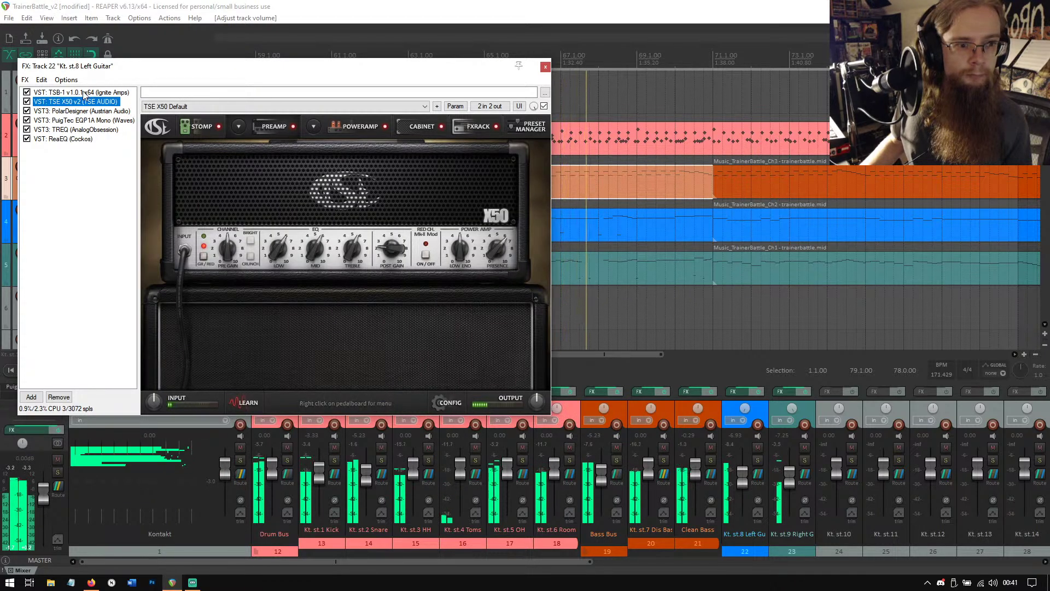
click(84, 93)
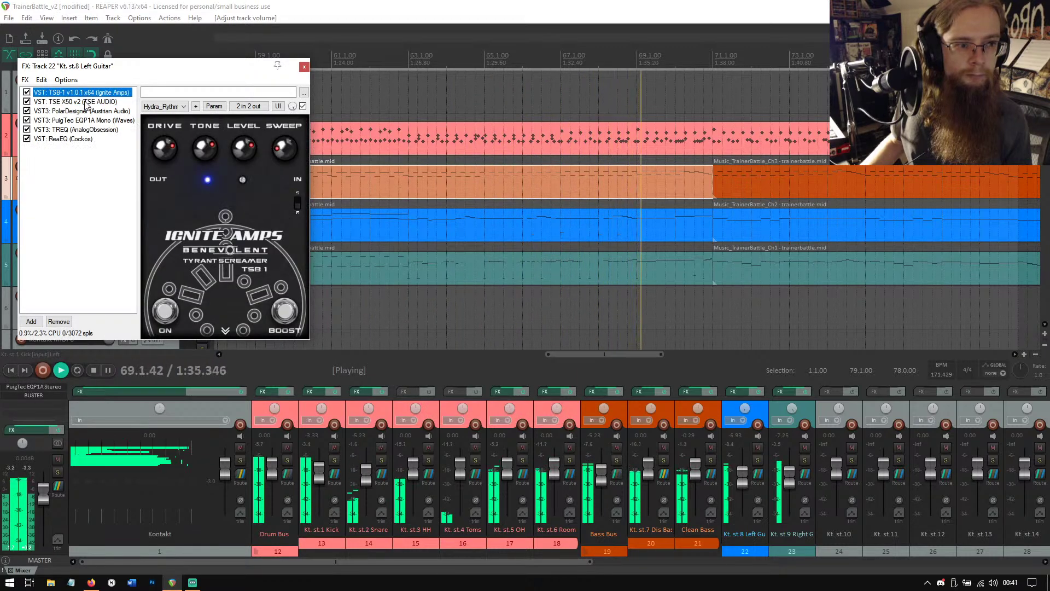
click(87, 102)
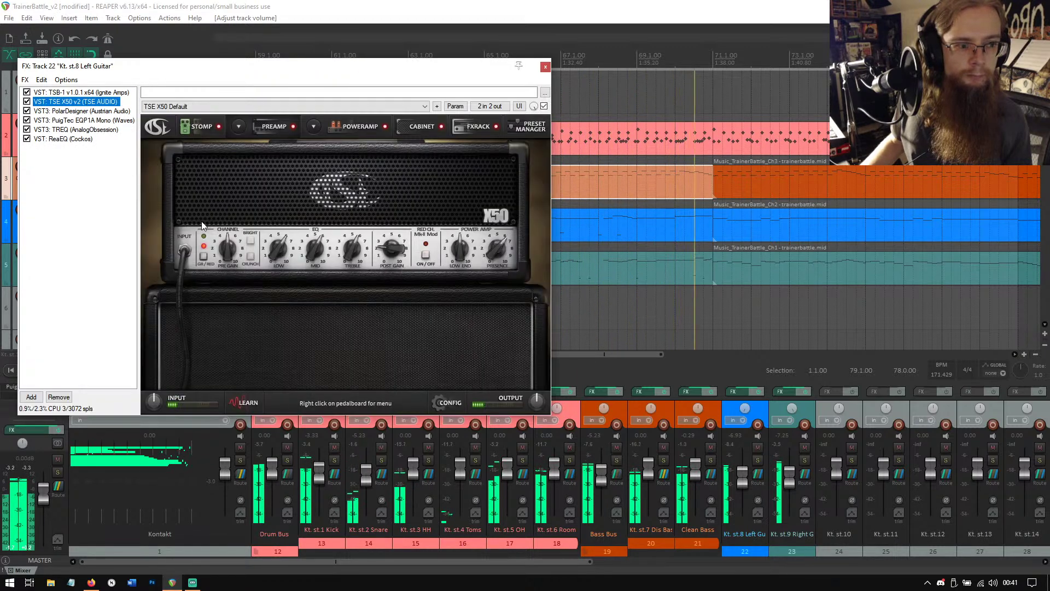
click(444, 404)
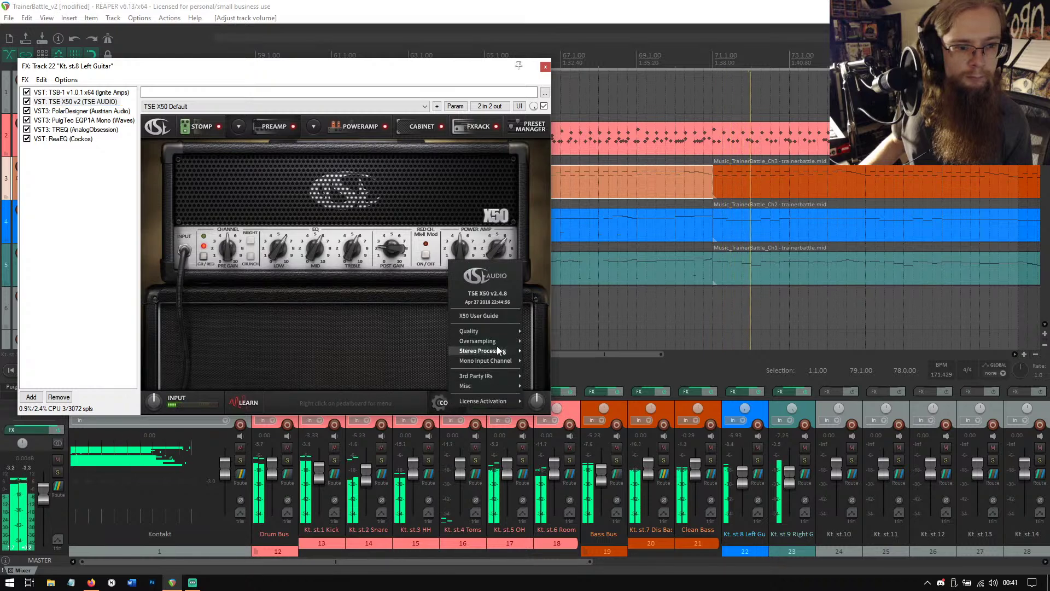
mouse_move(496, 341)
click(333, 319)
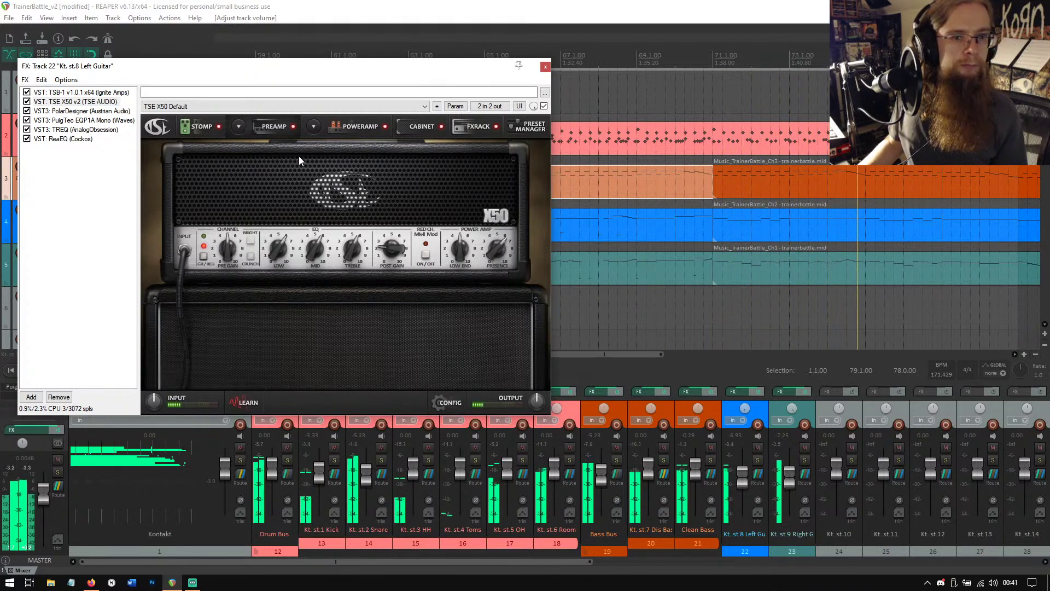
click(546, 67)
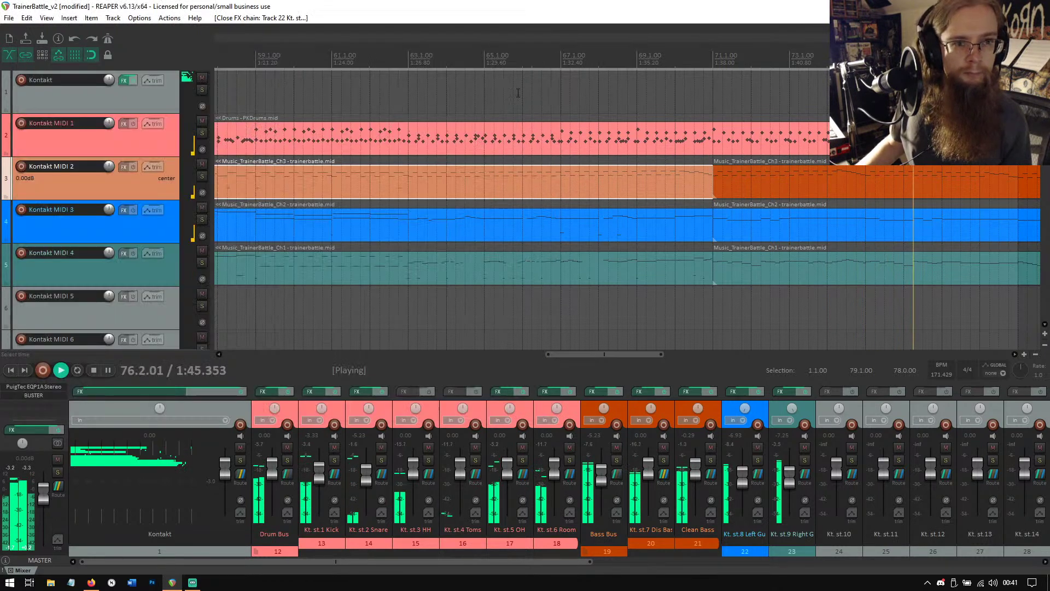
Restart the full mix from measure 2 and temporarily enlarge the mixer to examine every channel's FX inserts.
click(98, 369)
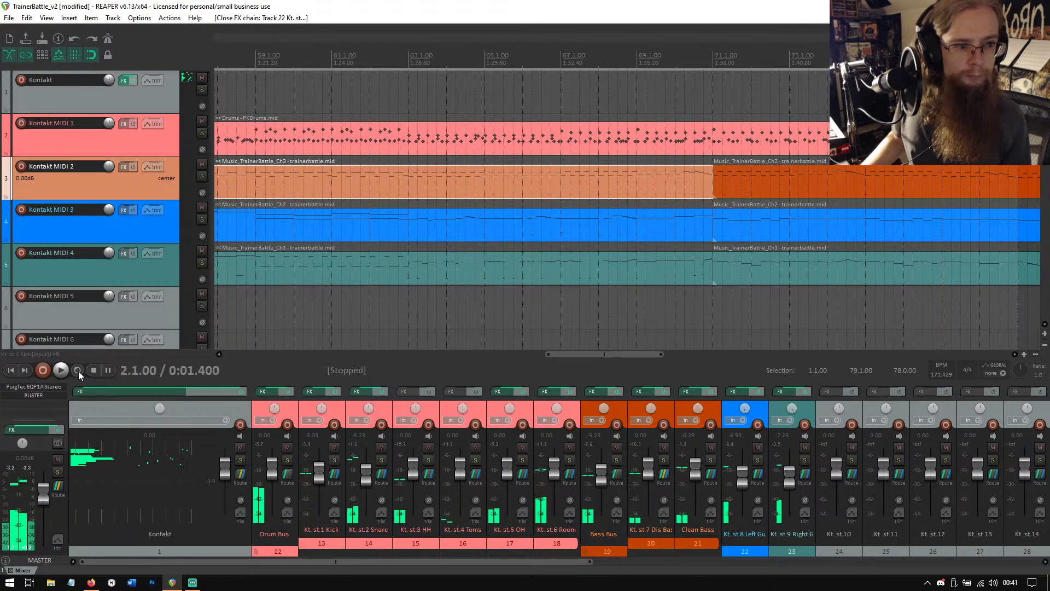
click(59, 370)
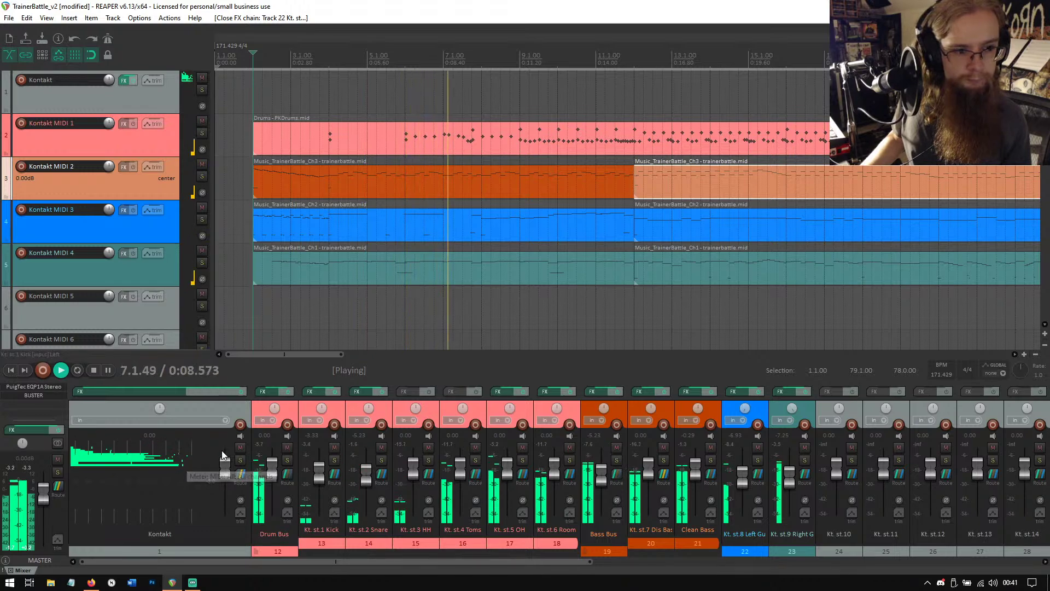
click(386, 346)
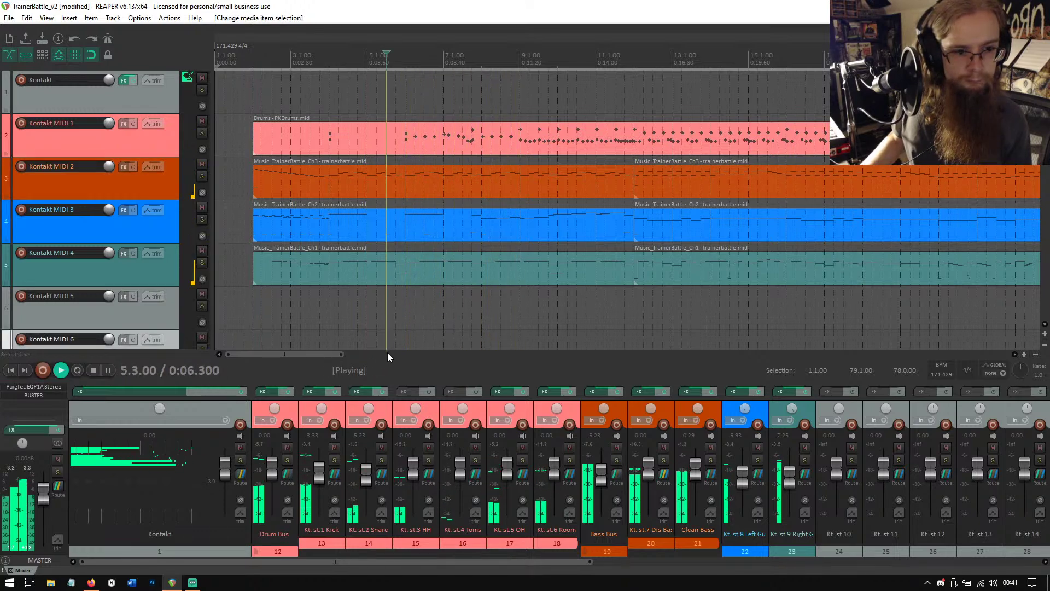
click(249, 86)
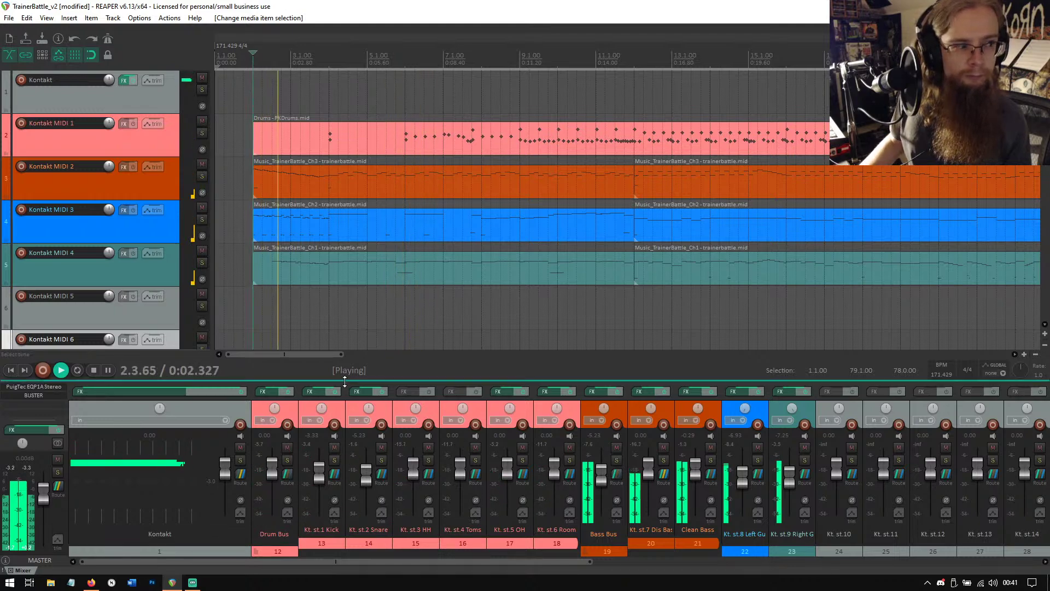
drag(605, 380, 616, 237)
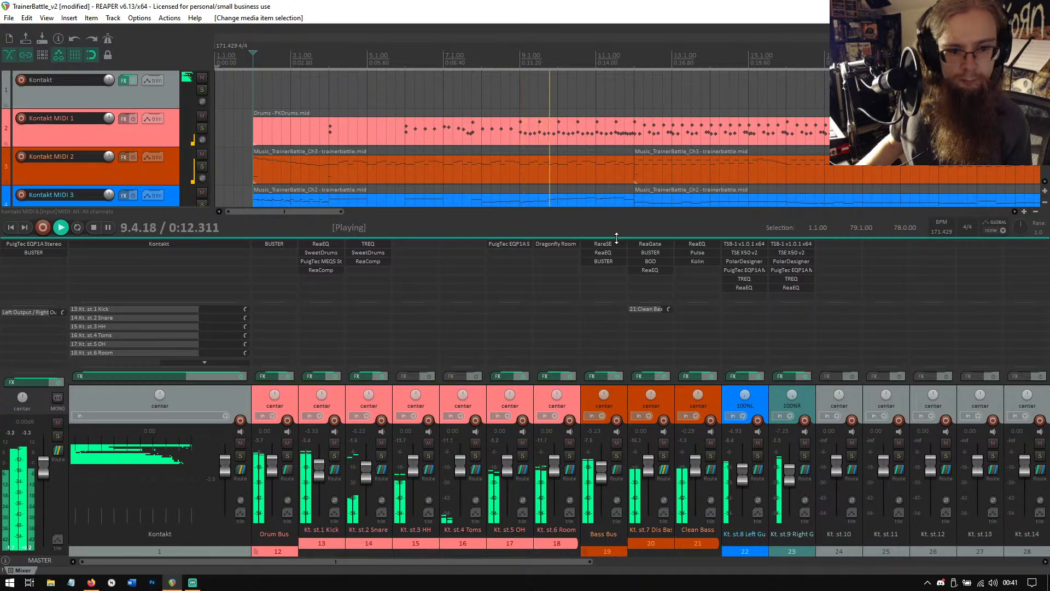
drag(617, 237, 602, 381)
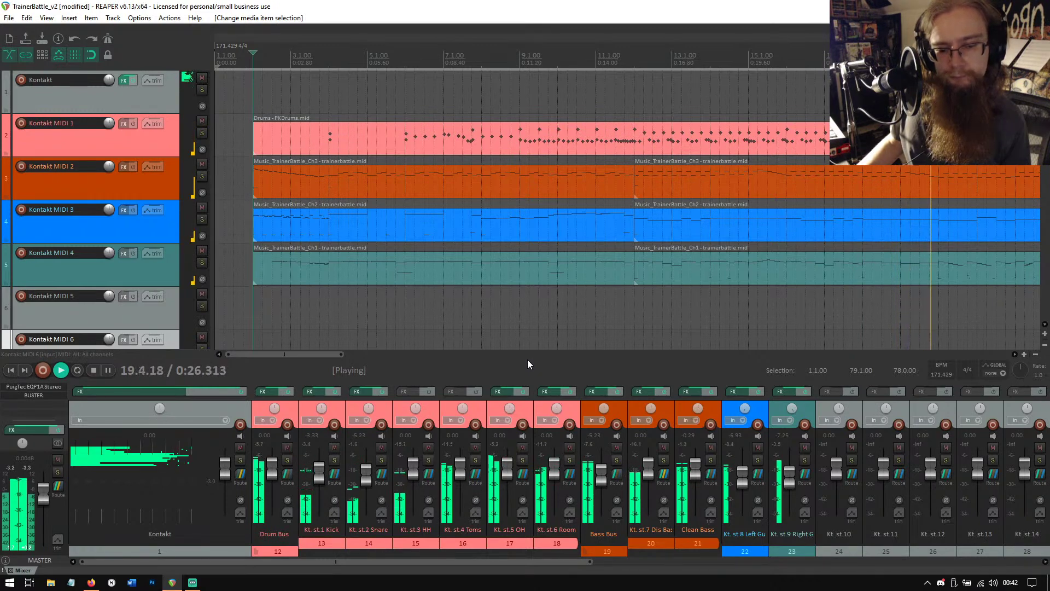
Audition the left and right guitars in solo, separately, together and with the Bass Bus, and clear all solos.
click(803, 460)
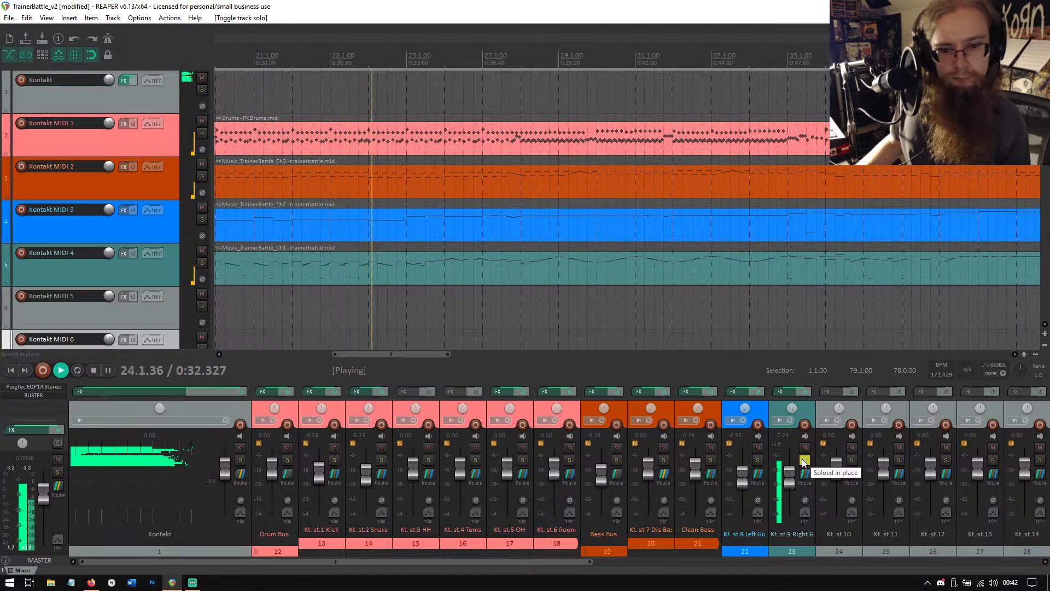
click(803, 461)
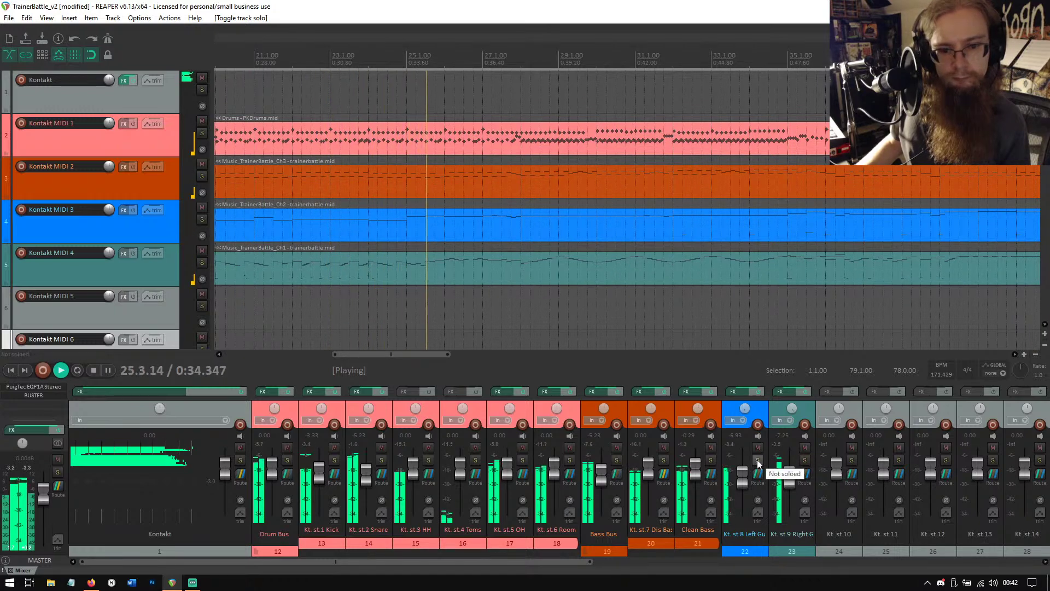
click(757, 460)
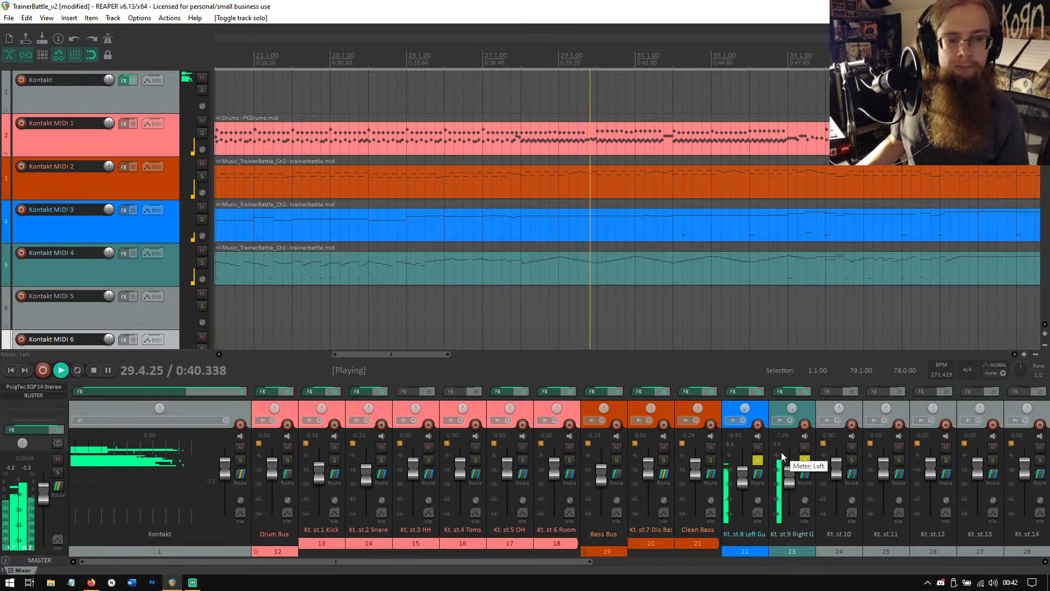
click(617, 460)
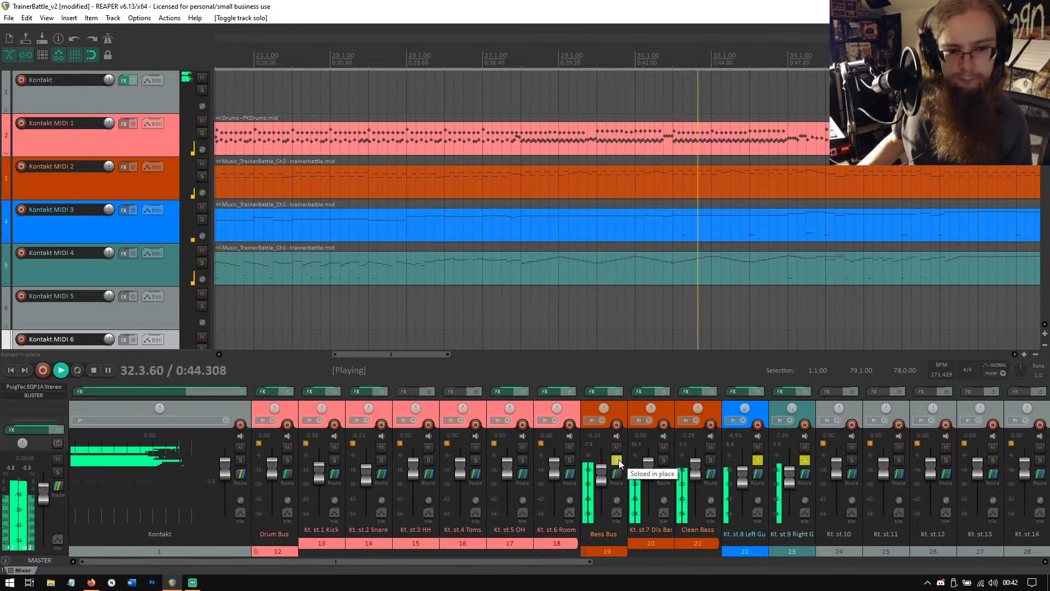
click(617, 460)
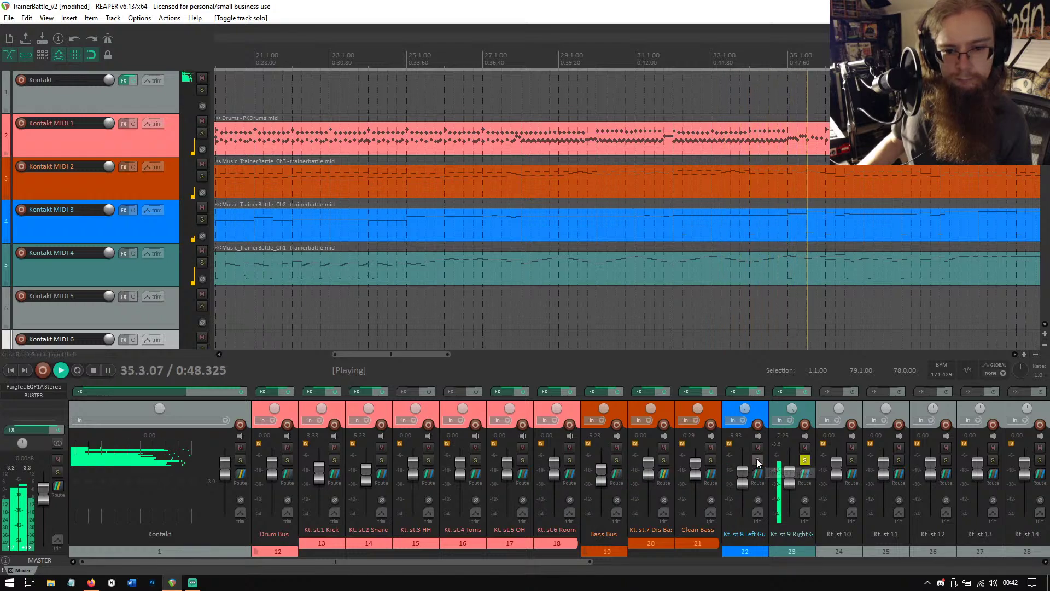
click(758, 460)
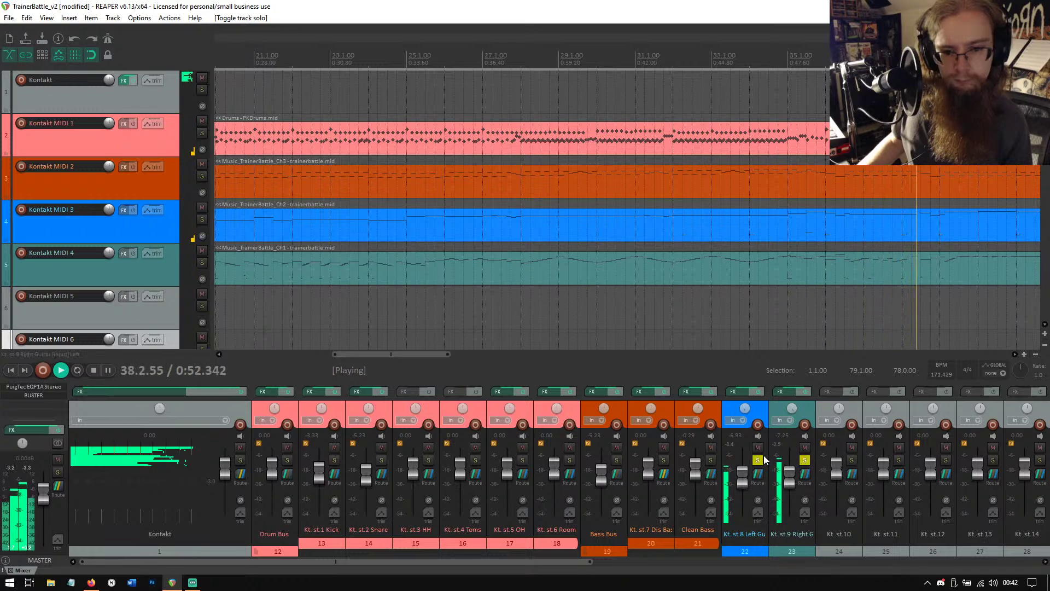
click(758, 460)
click(804, 460)
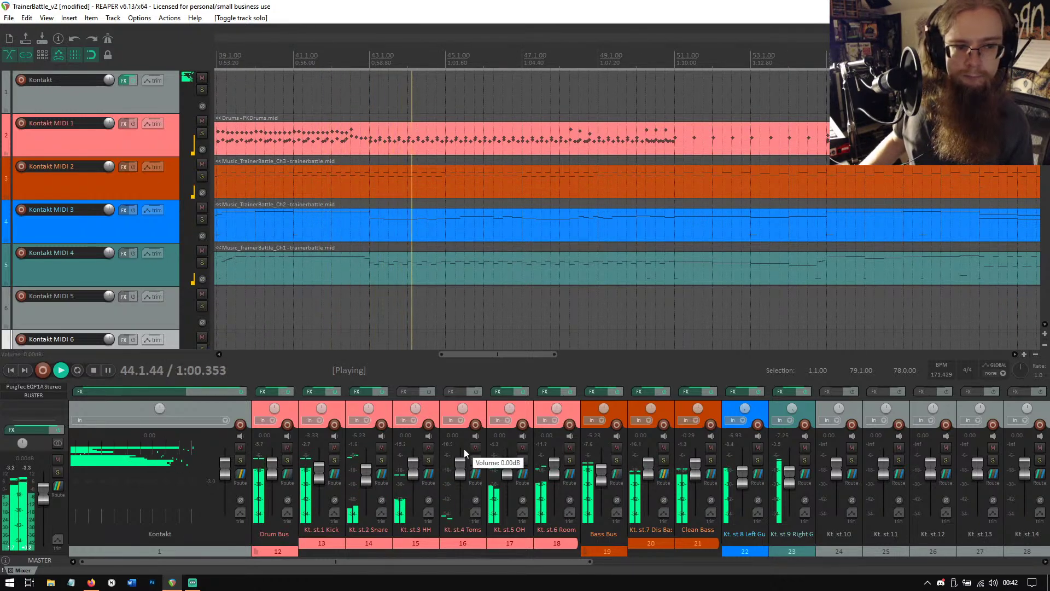
Save the TrainerBattle_v2 project while the full mix keeps playing.
click(9, 18)
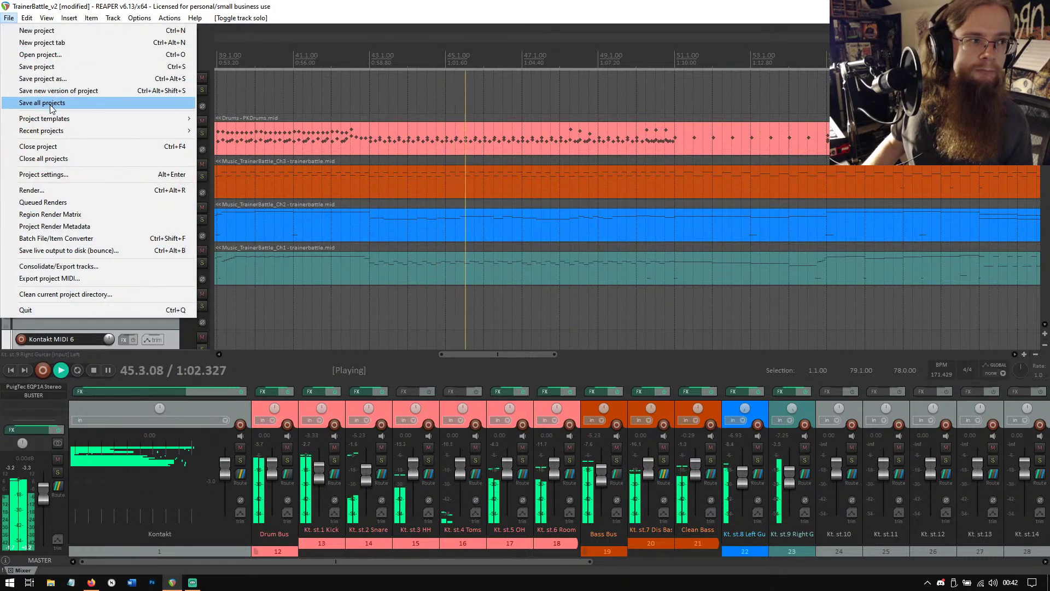
key(Escape)
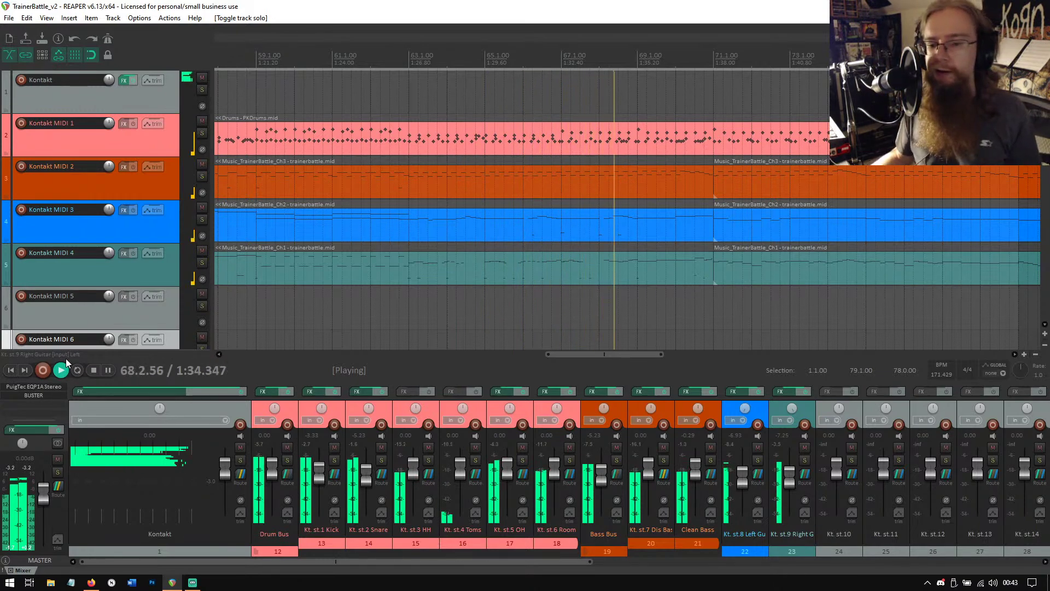
Stop playback of the full mix.
click(93, 372)
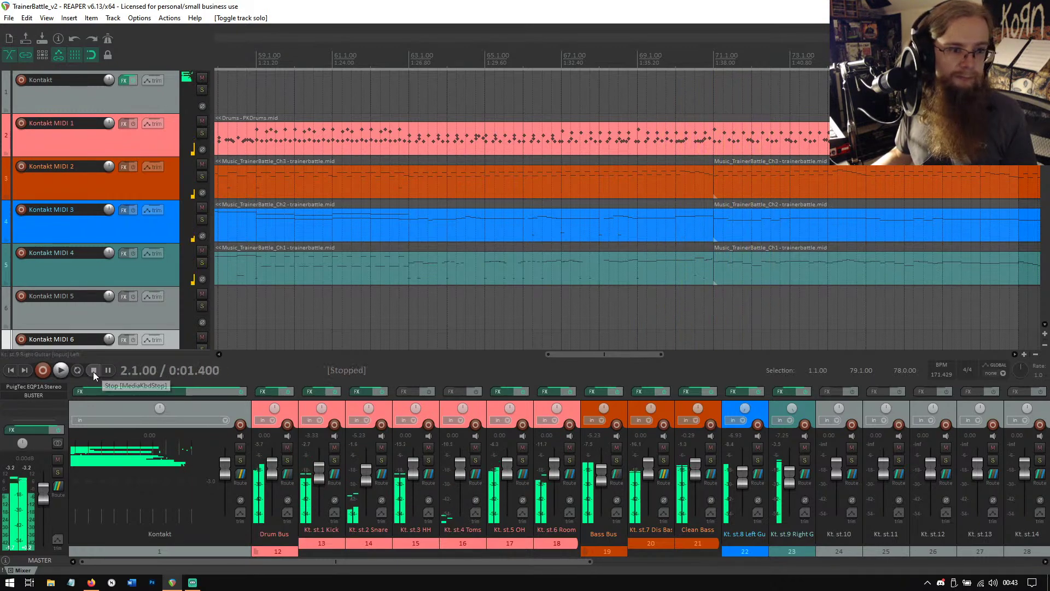
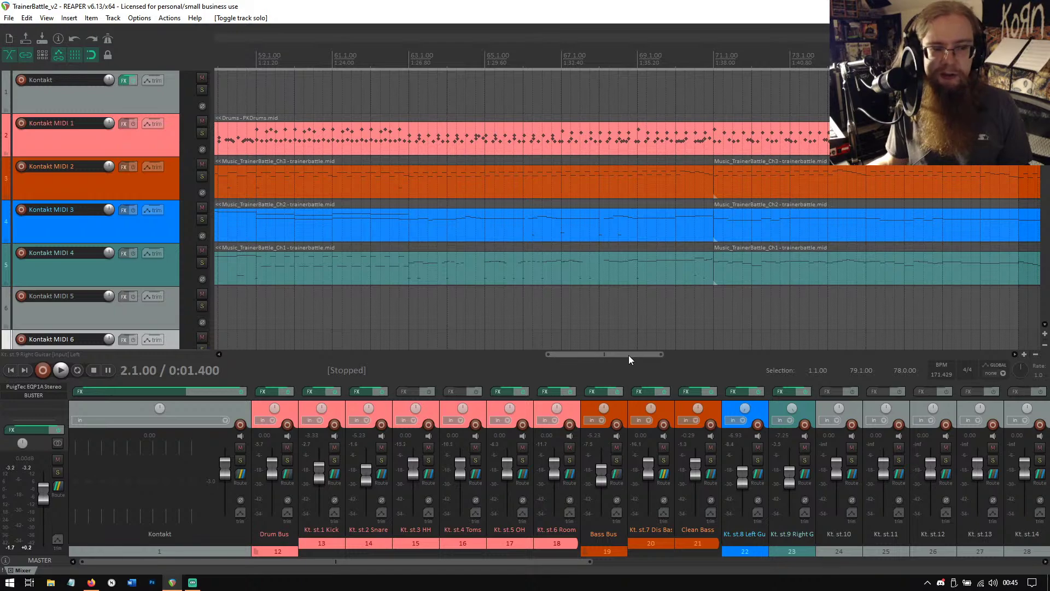
click(12, 19)
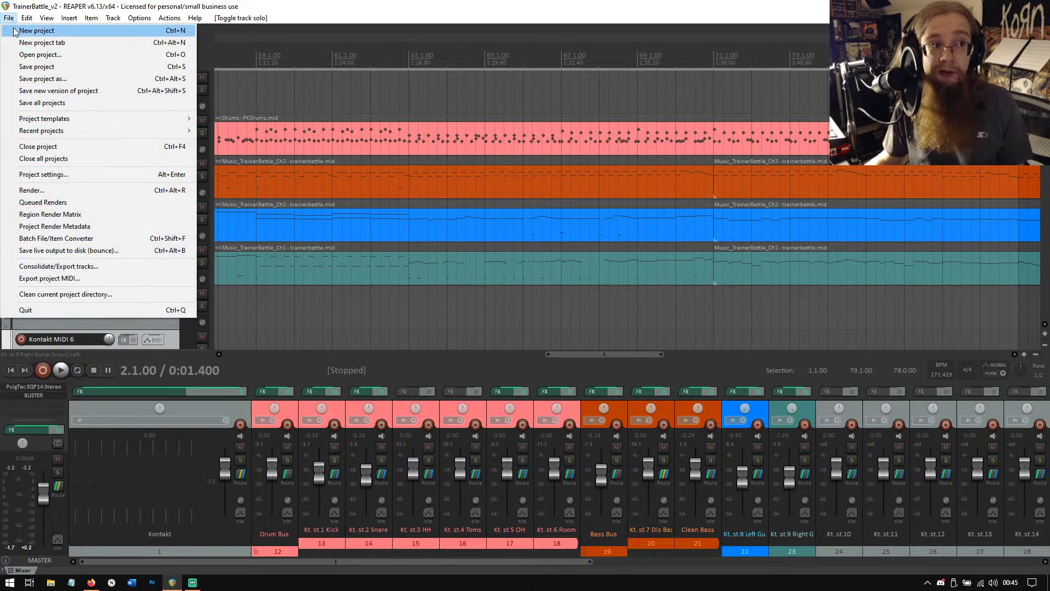
click(9, 18)
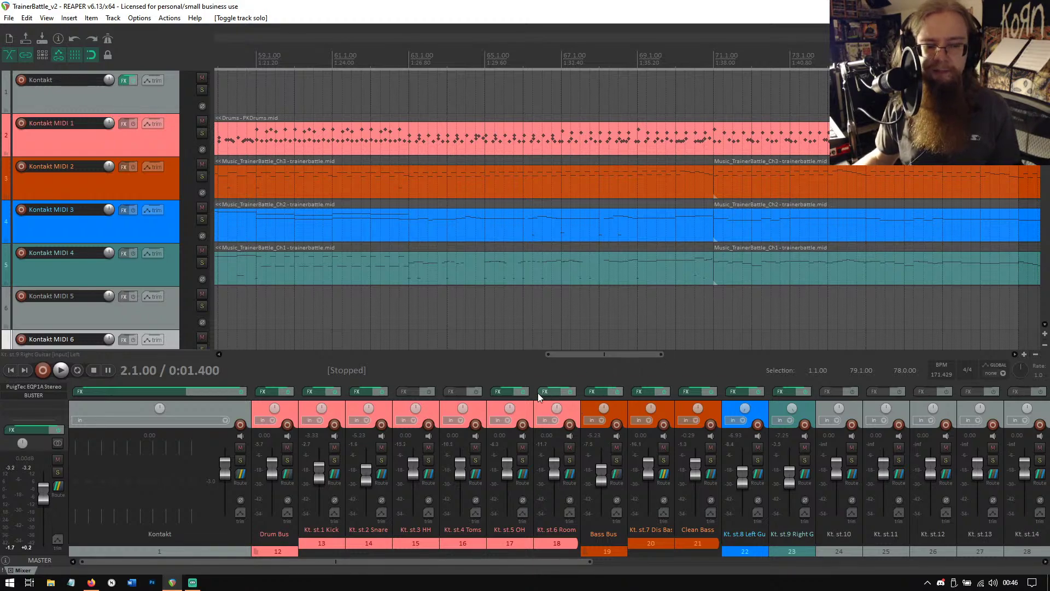
Review the Bass Bus ReaEQ and the Drum Bus BUSTER compressor, closing each FX chain.
click(597, 394)
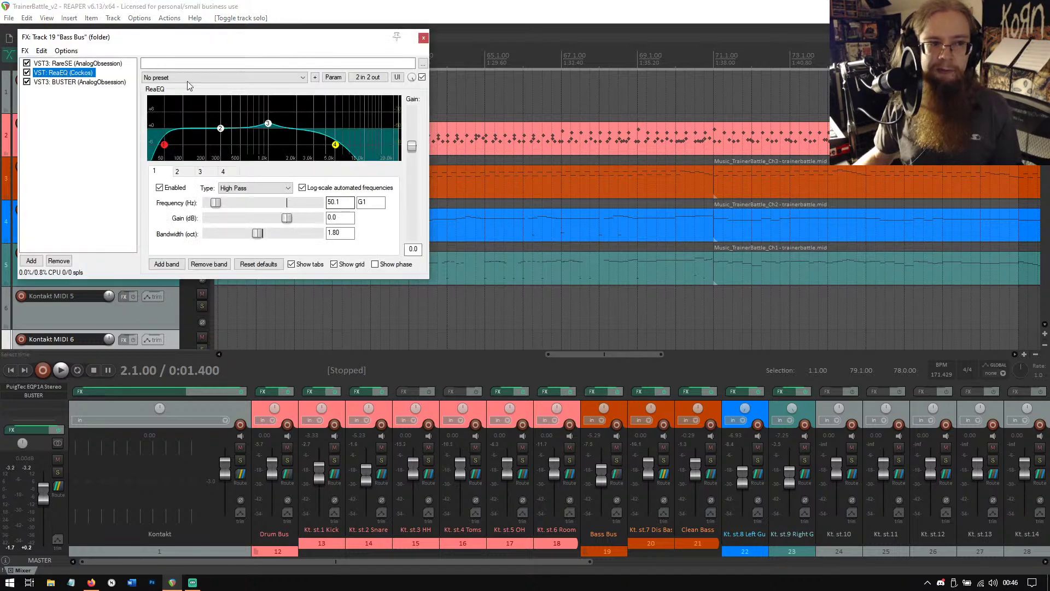
drag(254, 37, 662, 109)
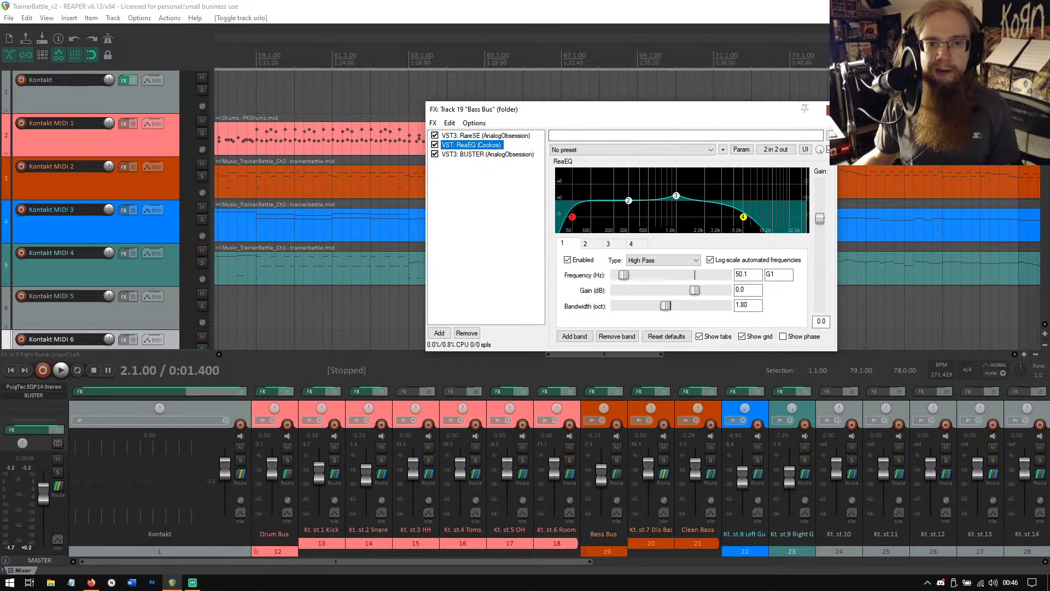
key(Escape)
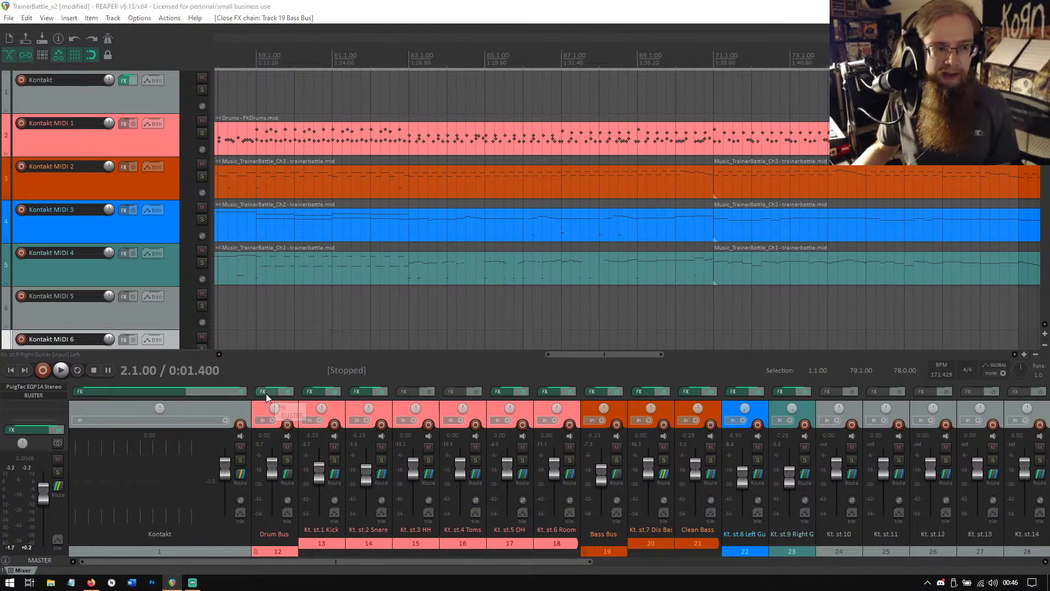
drag(0, 159, 663, 145)
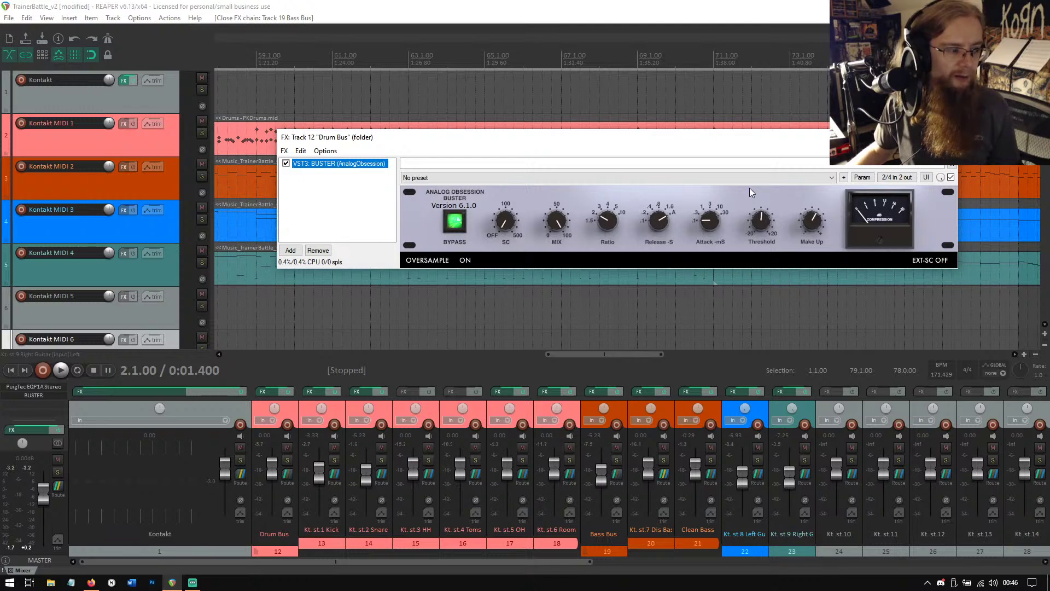
click(946, 137)
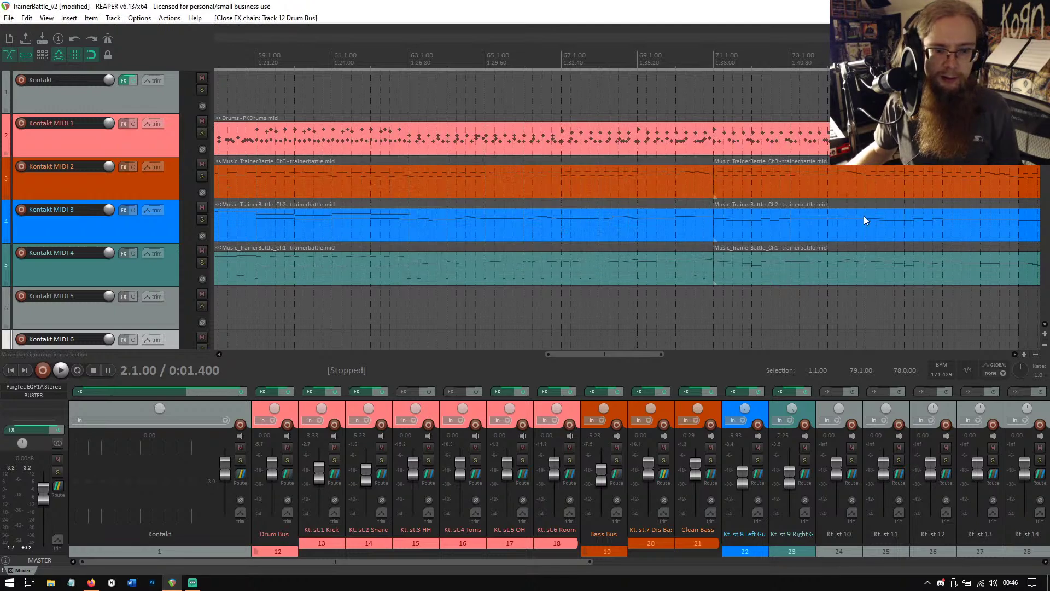
Review the left guitar's PolarDesigner, PuigTec EQP1A Mono, TREQ and ReaEQ plugins, and close its FX chain.
click(733, 392)
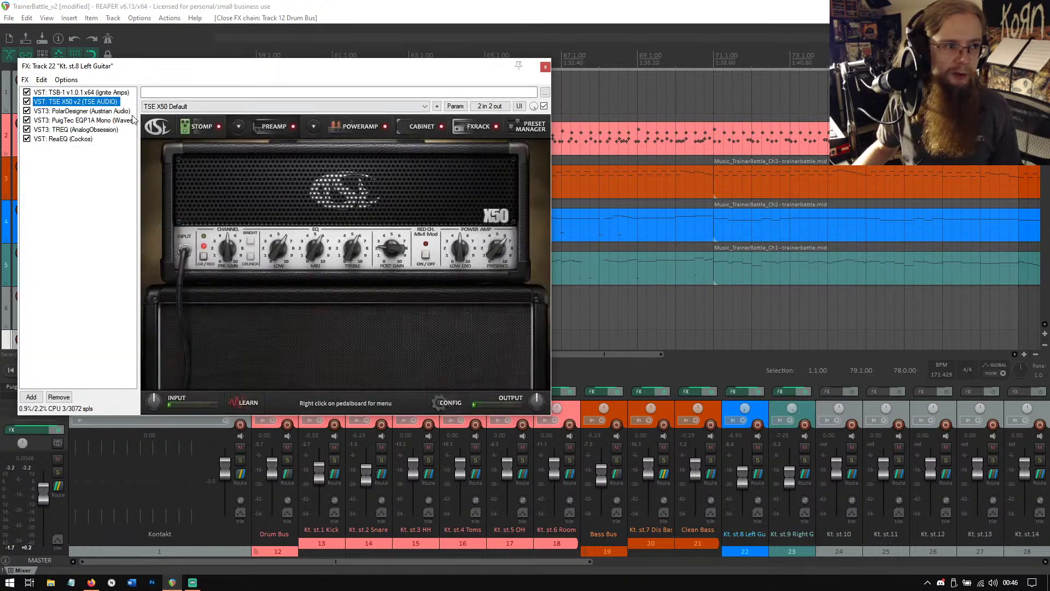
click(87, 112)
click(85, 121)
click(86, 130)
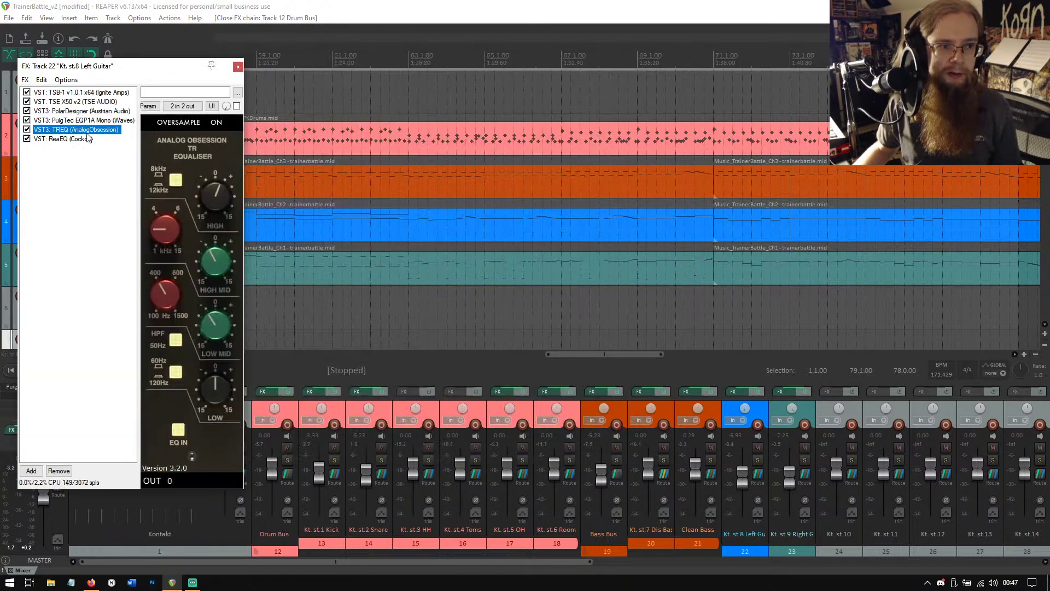
click(81, 139)
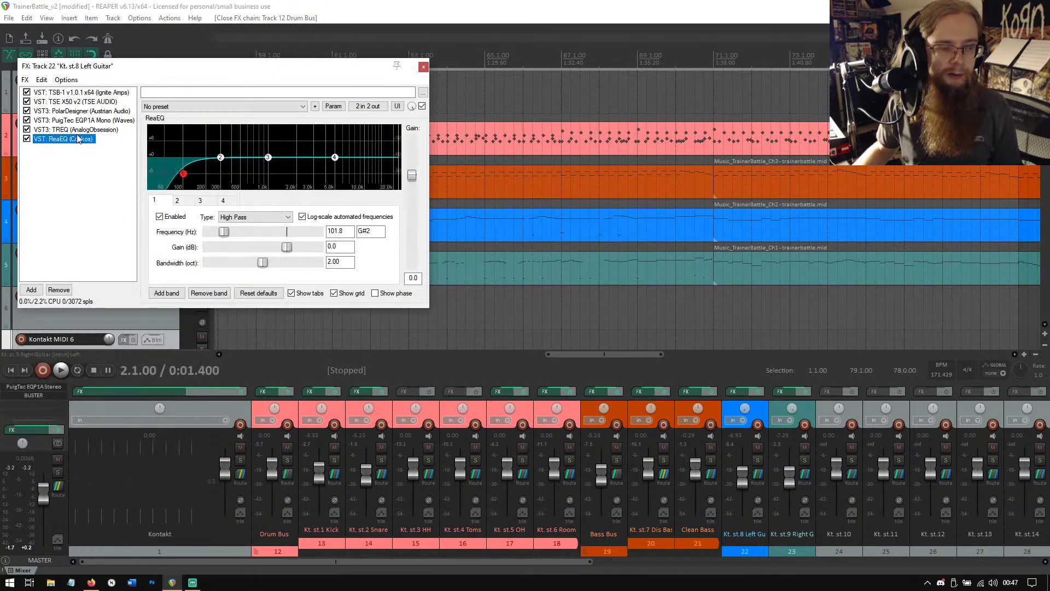
click(72, 130)
click(72, 121)
click(71, 130)
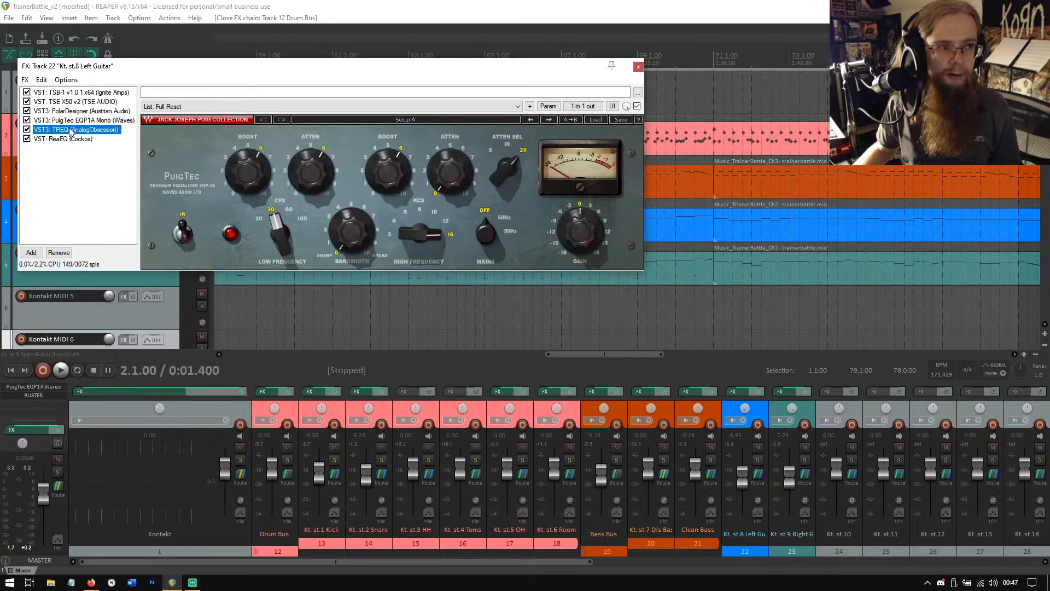
drag(195, 67, 344, 67)
click(387, 68)
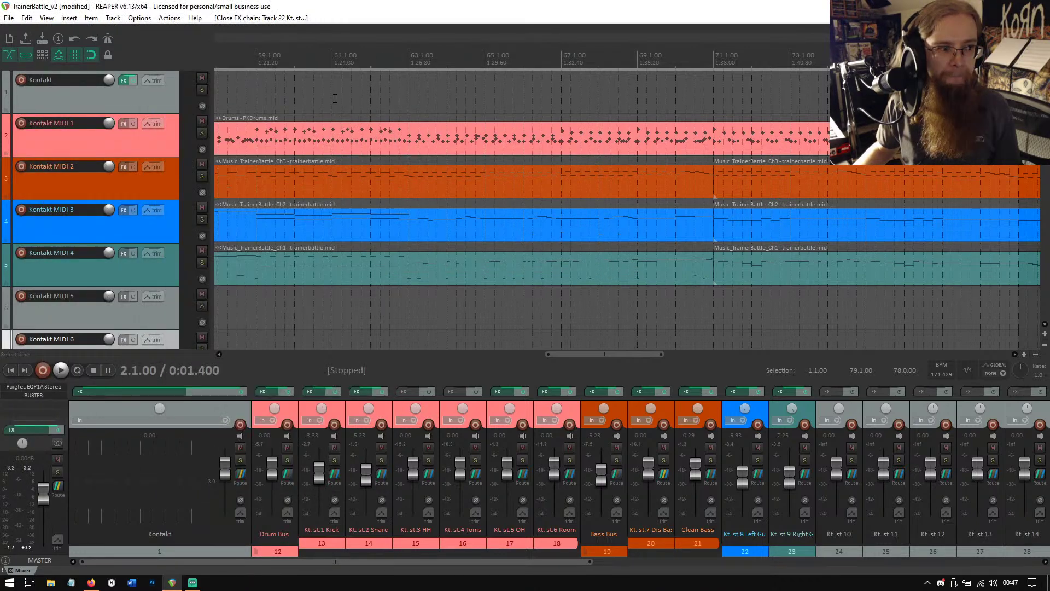
Open the master track's FX chain and add ReaComp from the Dynamics plugins.
click(25, 426)
drag(224, 39, 473, 108)
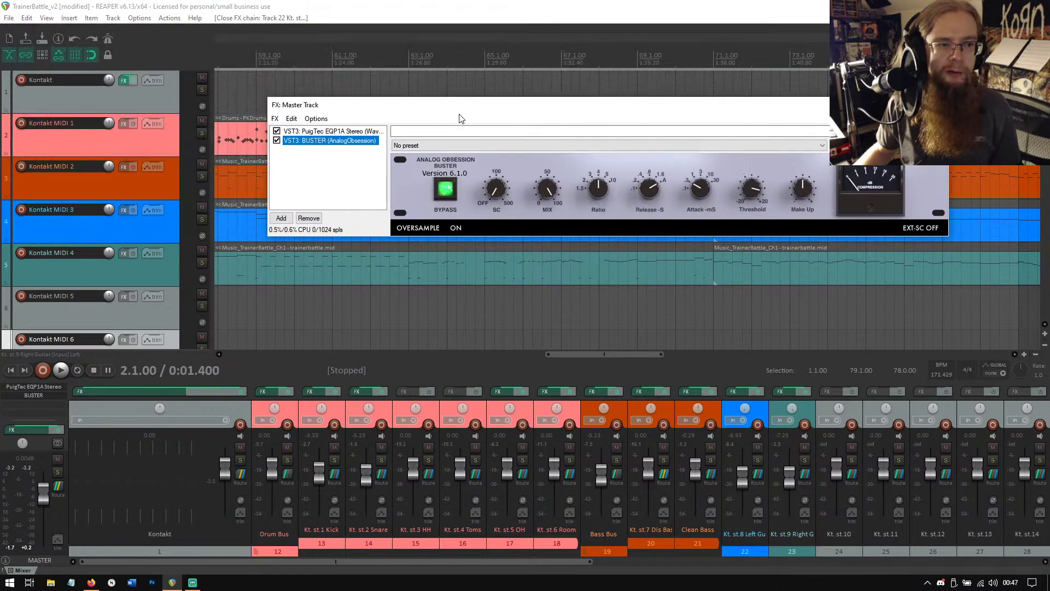
click(288, 218)
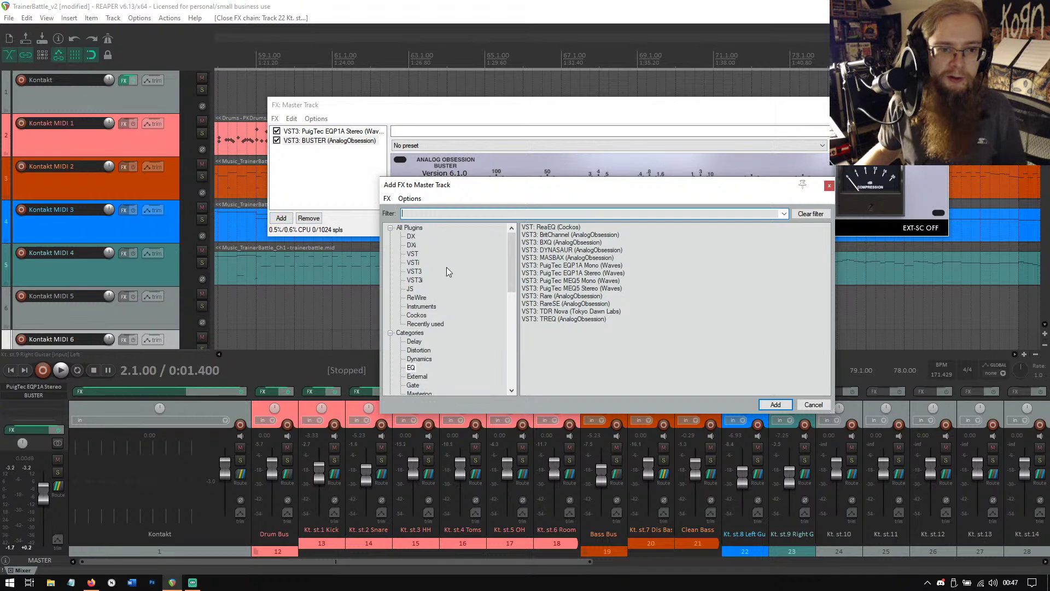
scroll(421, 296, down, 4)
click(428, 256)
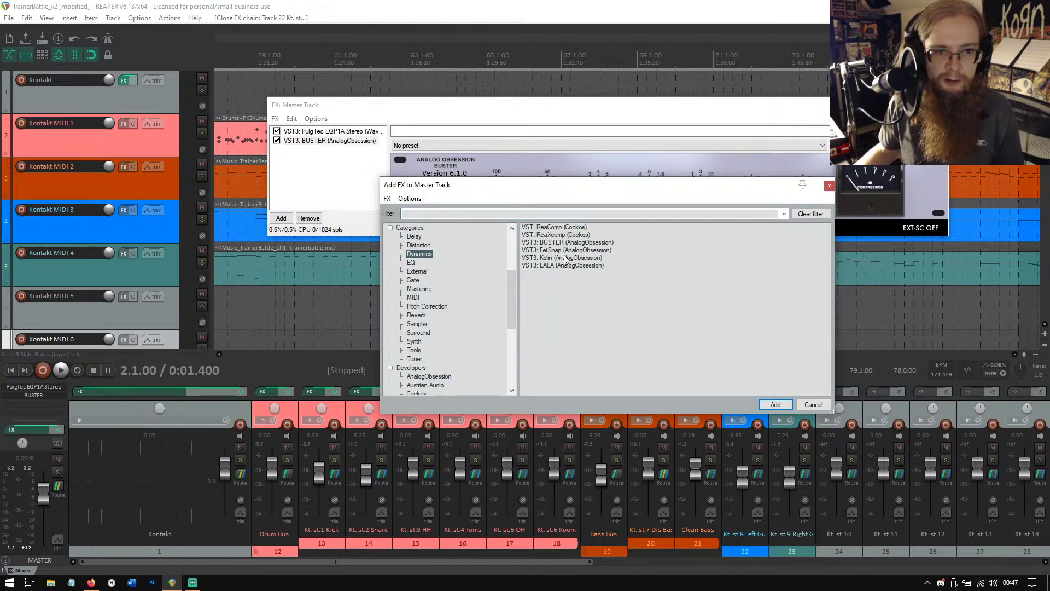
click(565, 228)
click(776, 404)
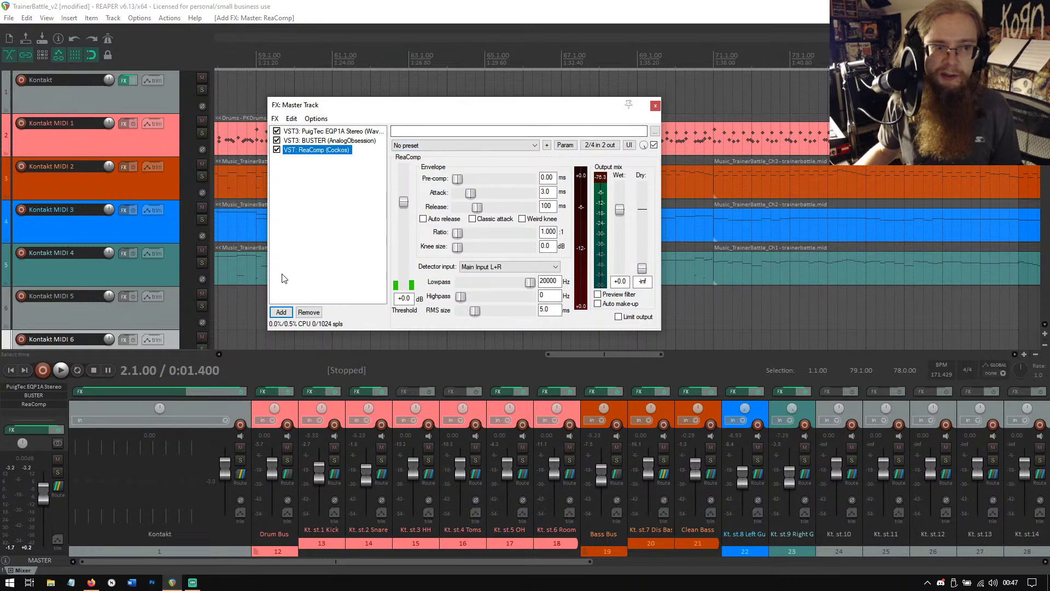
Add ReaXcomp to the master track's FX chain.
click(281, 312)
click(565, 235)
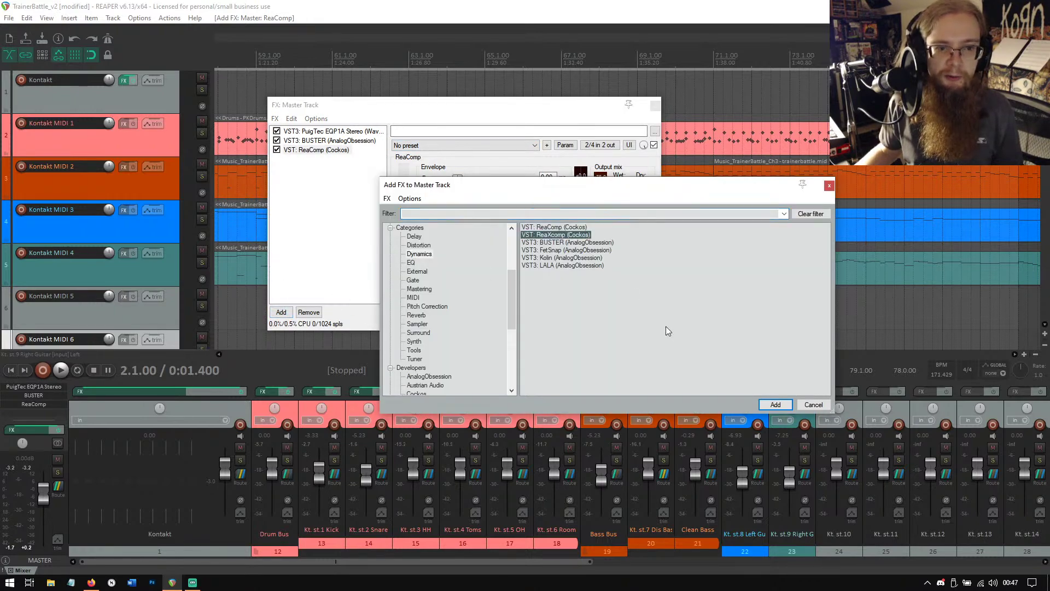
click(775, 404)
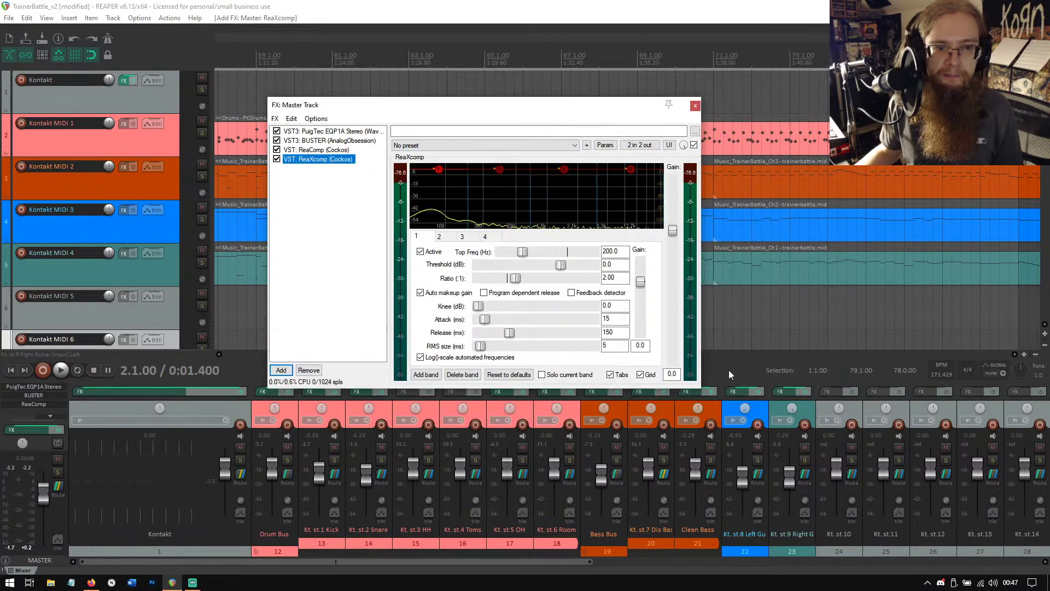
Load ReaXcomp's "griz: male de-ess (change band 2 freqs for your singer)" preset and set band 2's threshold to -40.6 dB.
mouse_move(500, 169)
mouse_down()
mouse_move(502, 190)
mouse_move(506, 172)
mouse_up()
click(486, 145)
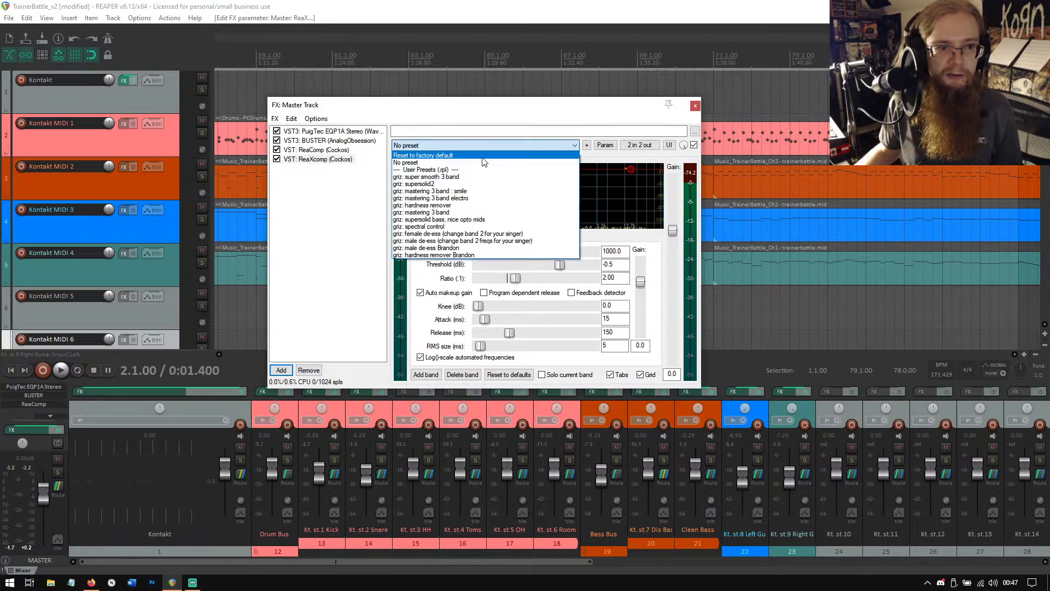
click(484, 241)
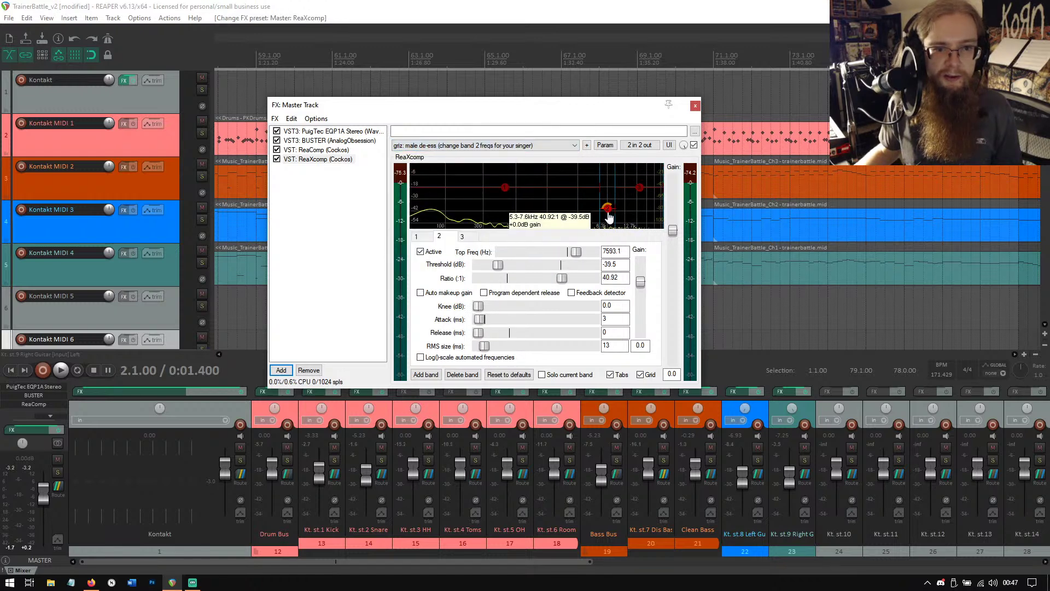
drag(607, 207, 607, 210)
Remove ReaXcomp and ReaComp from the master track, checking BUSTER against ReaComp before the second removal.
click(309, 160)
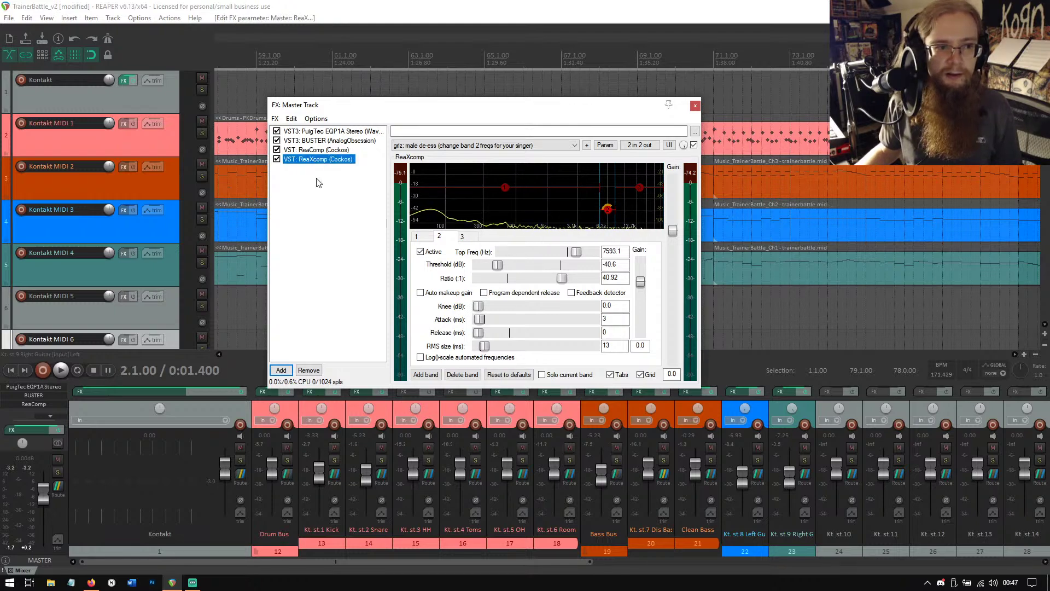
click(310, 371)
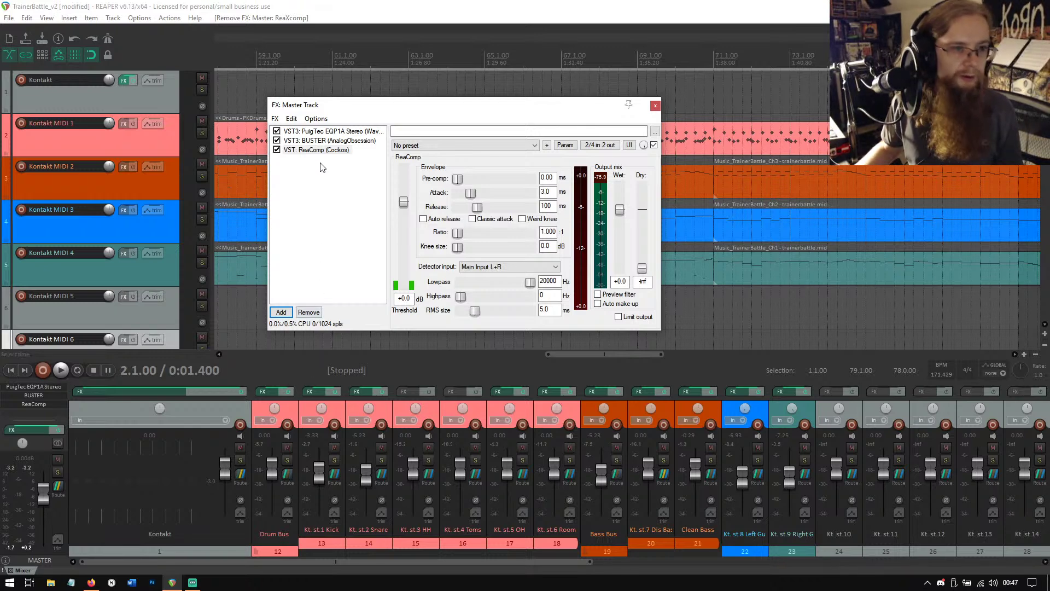
click(334, 152)
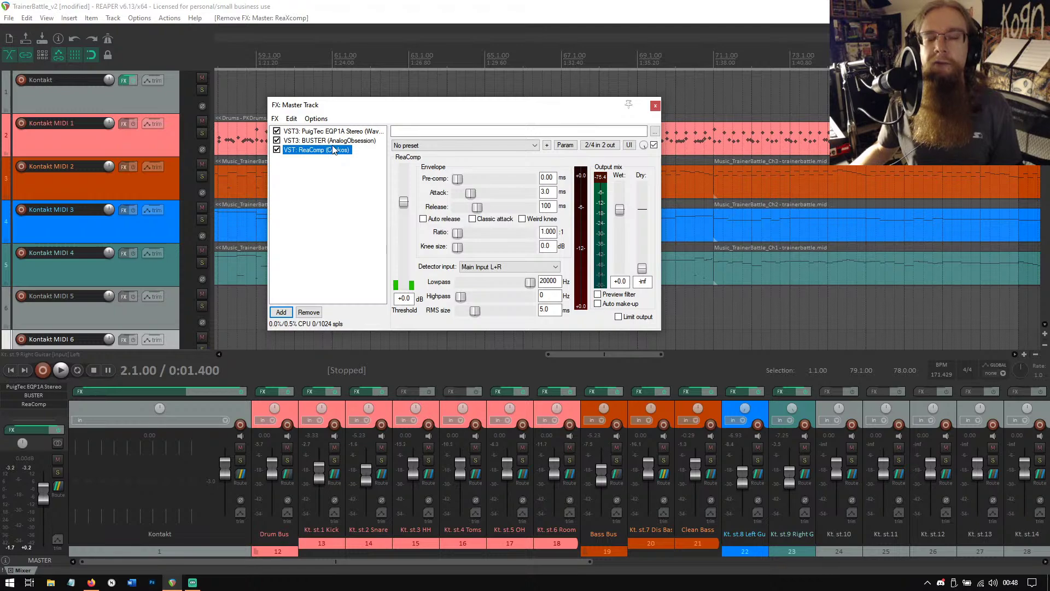
click(340, 141)
click(335, 151)
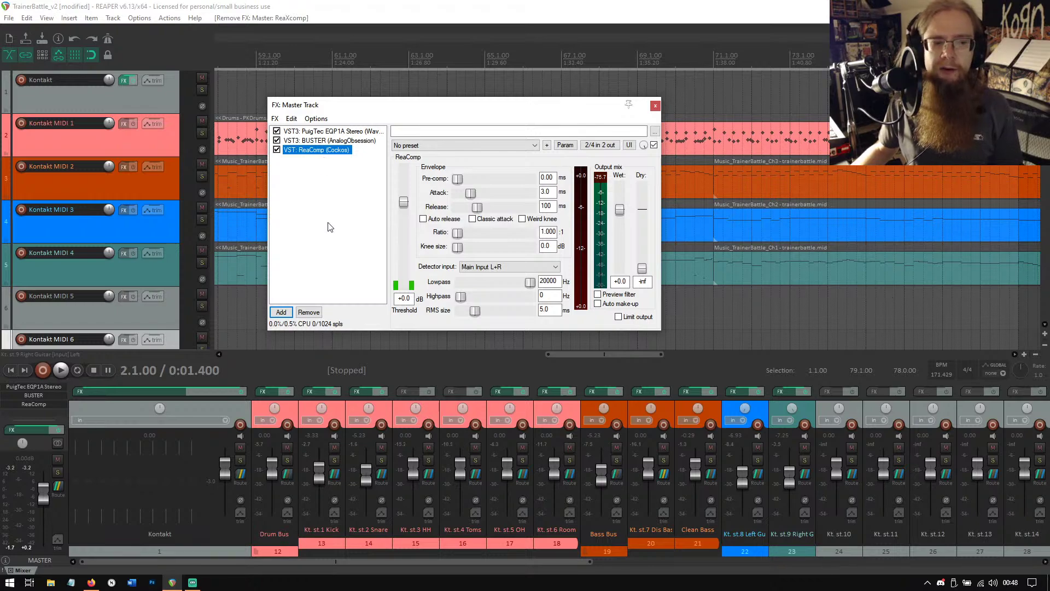
click(330, 141)
click(329, 151)
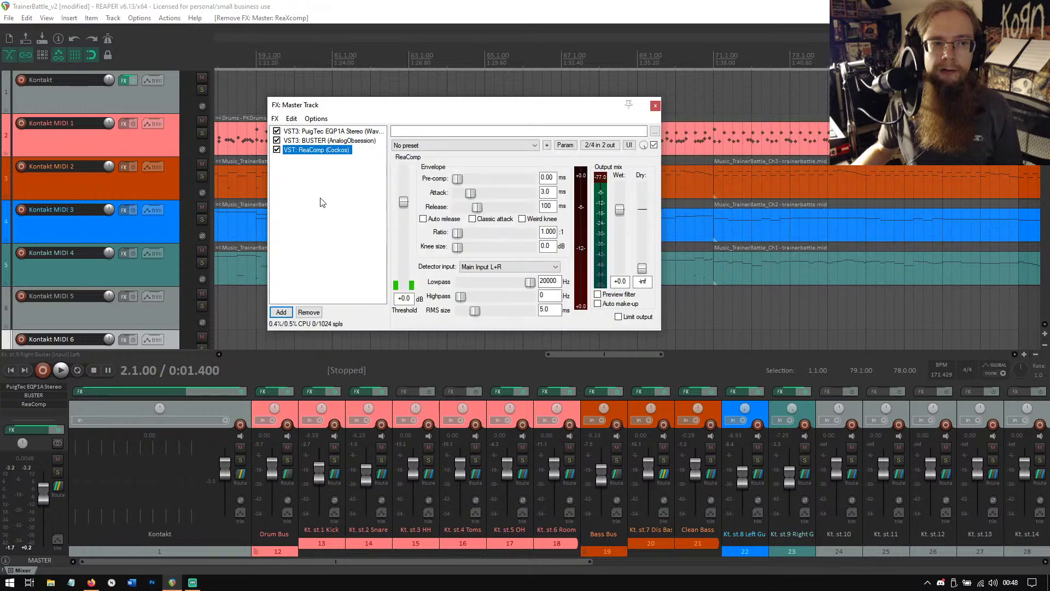
click(308, 218)
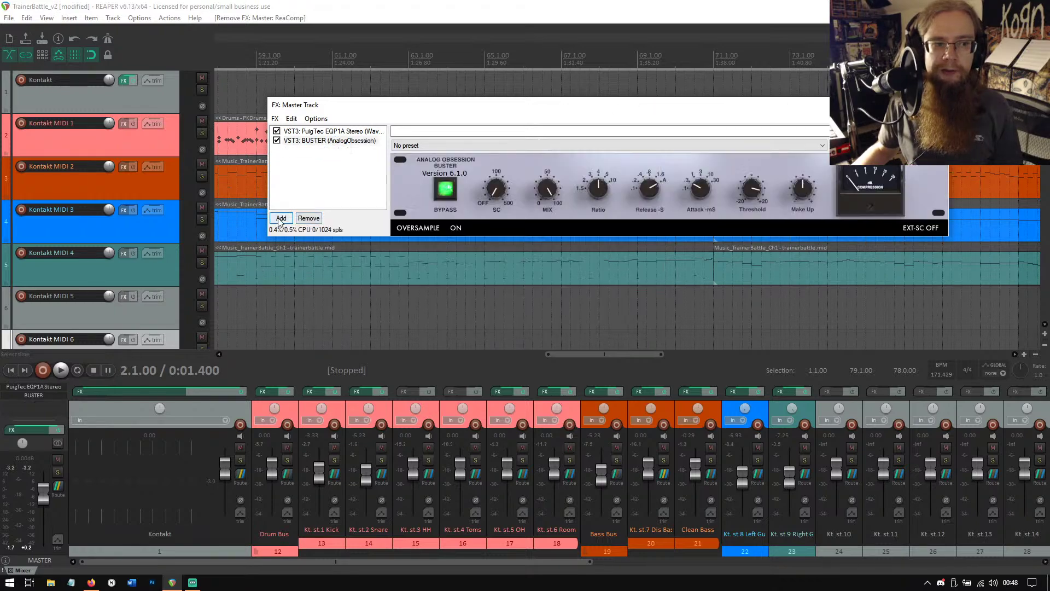
Look through the Dynamics plugins and add a second BUSTER compressor to the master track.
click(281, 217)
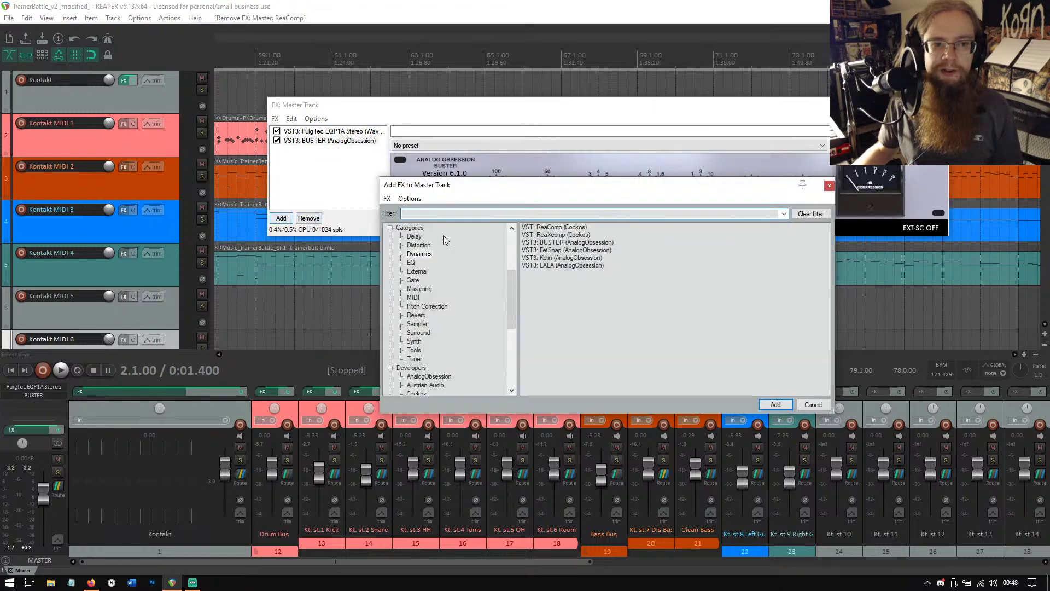
click(557, 258)
click(558, 250)
click(559, 242)
click(559, 235)
click(558, 243)
click(557, 266)
click(558, 242)
click(776, 405)
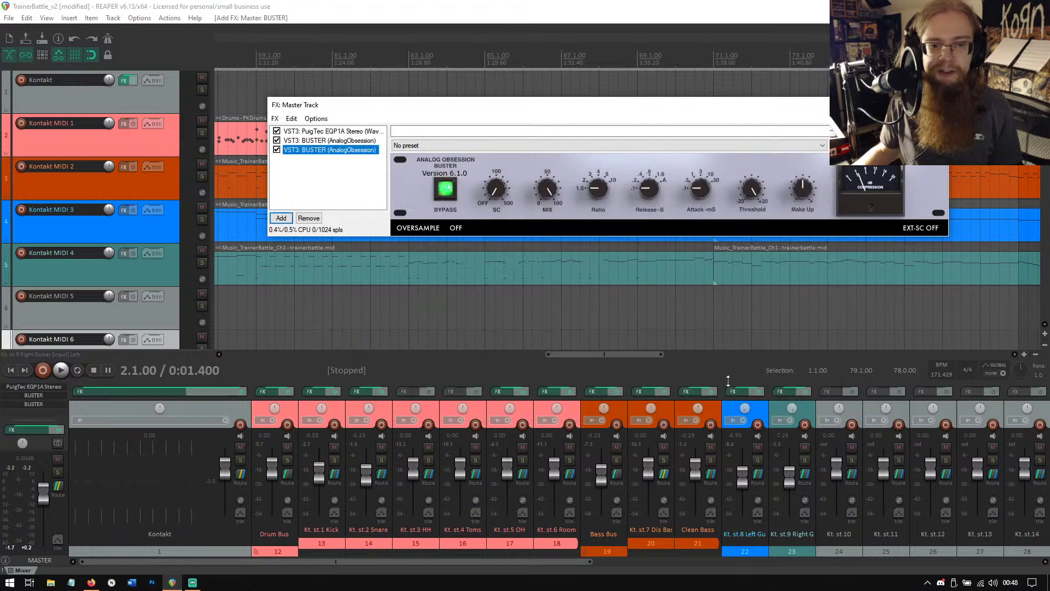
Compare the two BUSTER instances on the master track and remove the second one.
click(325, 140)
click(321, 150)
click(308, 217)
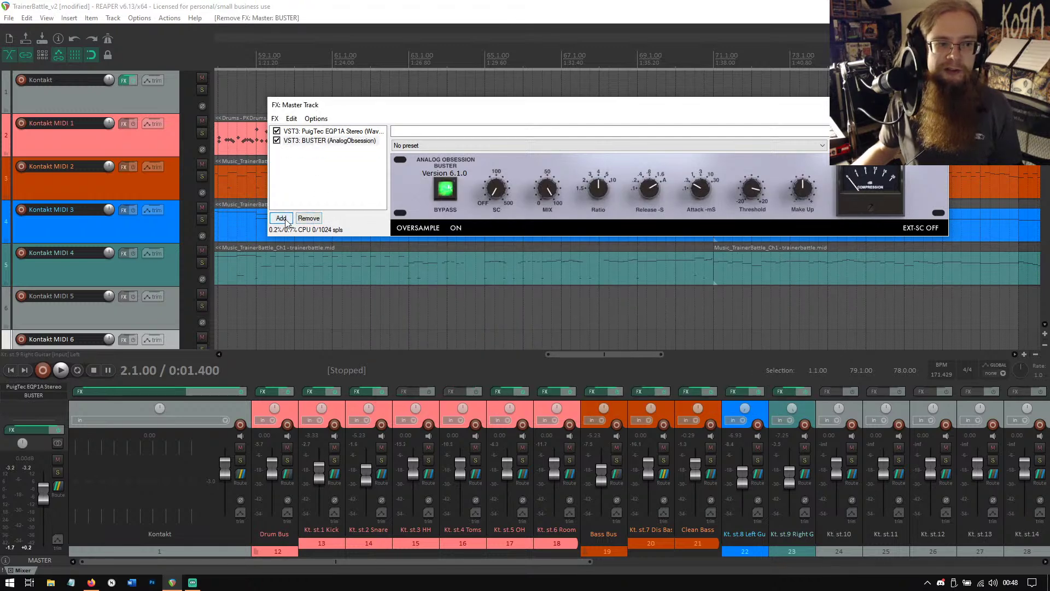
Try the LALA leveling amplifier on the master track and remove it from the chain.
click(286, 221)
click(559, 265)
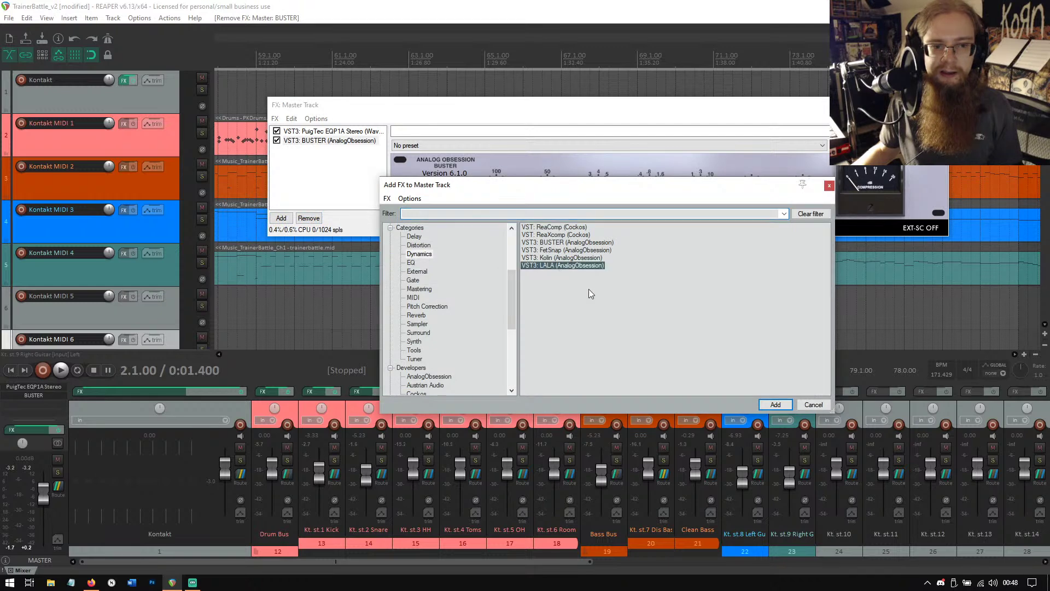
click(774, 405)
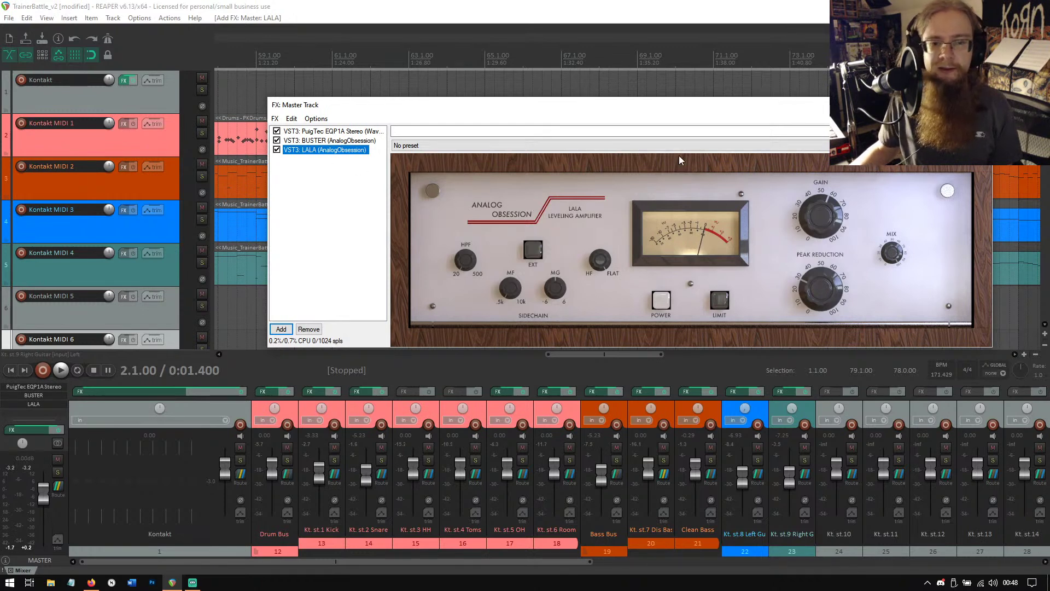
click(309, 329)
Try the Kolin vari-mu limiter on the master track and remove it from the chain.
click(281, 218)
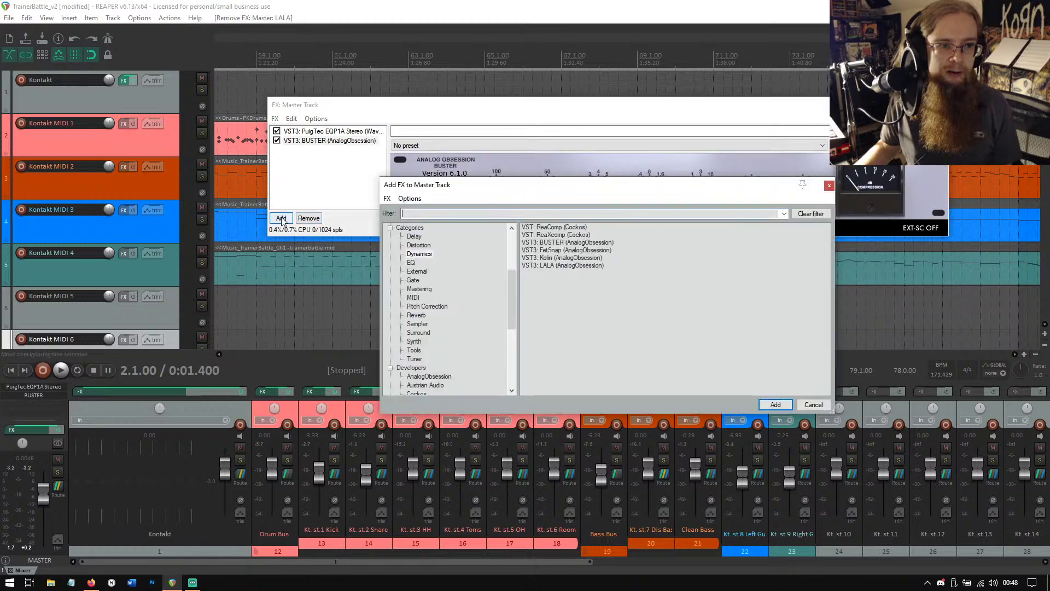
click(550, 258)
click(775, 405)
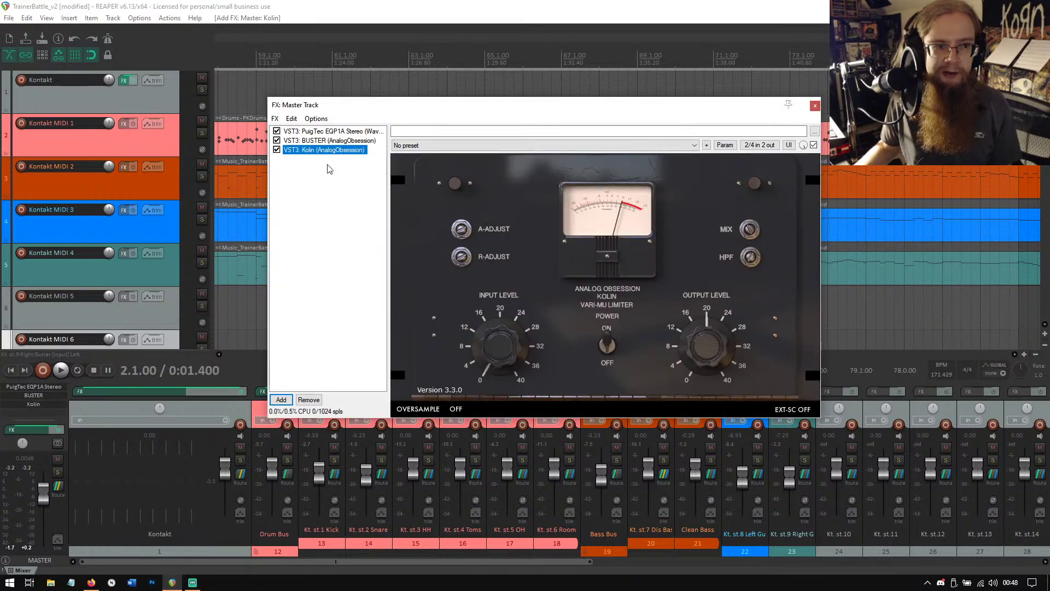
click(308, 400)
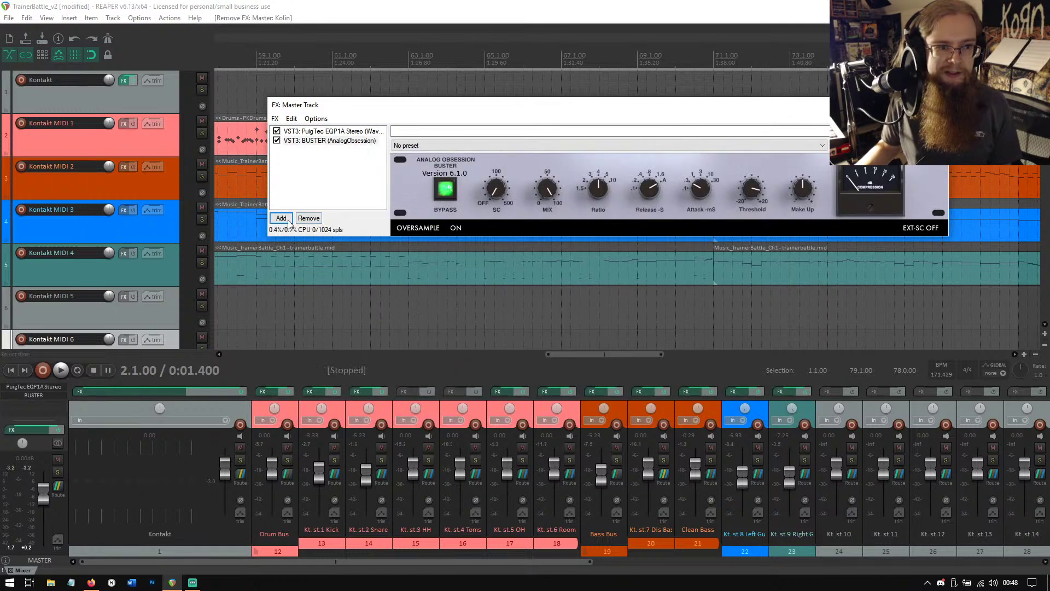
Find FetSnap among the Dynamics plugins without adding it, and view the master track's PuigTec EQP1A Stereo settings.
click(281, 218)
click(558, 250)
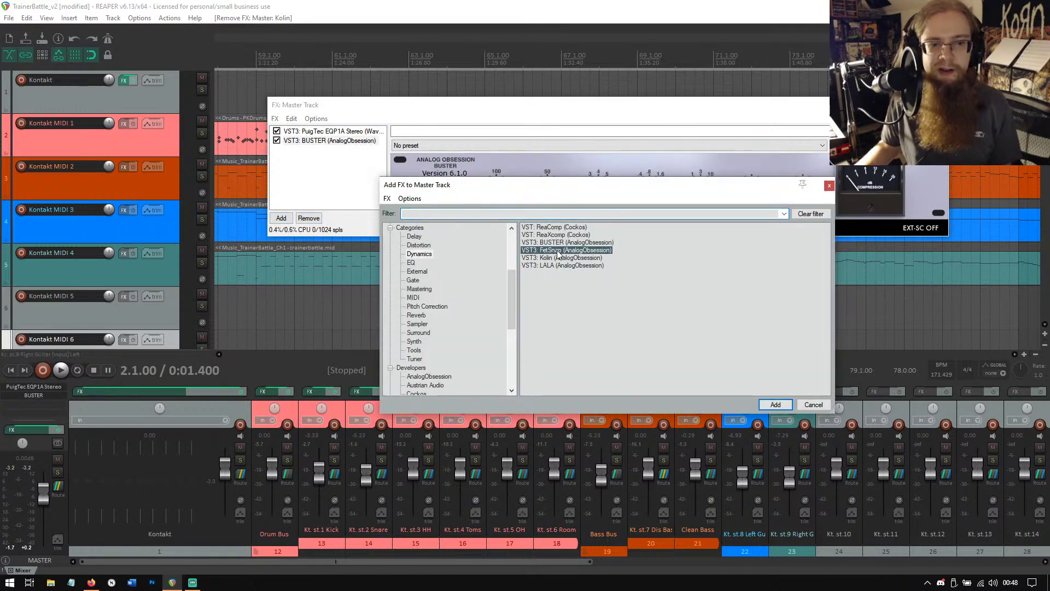
click(814, 407)
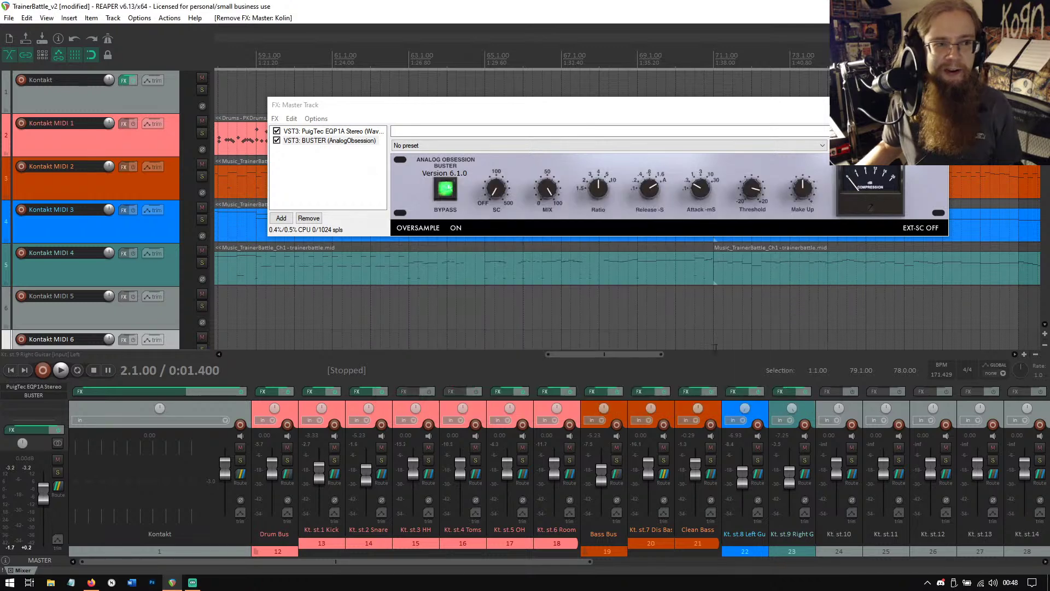
click(334, 131)
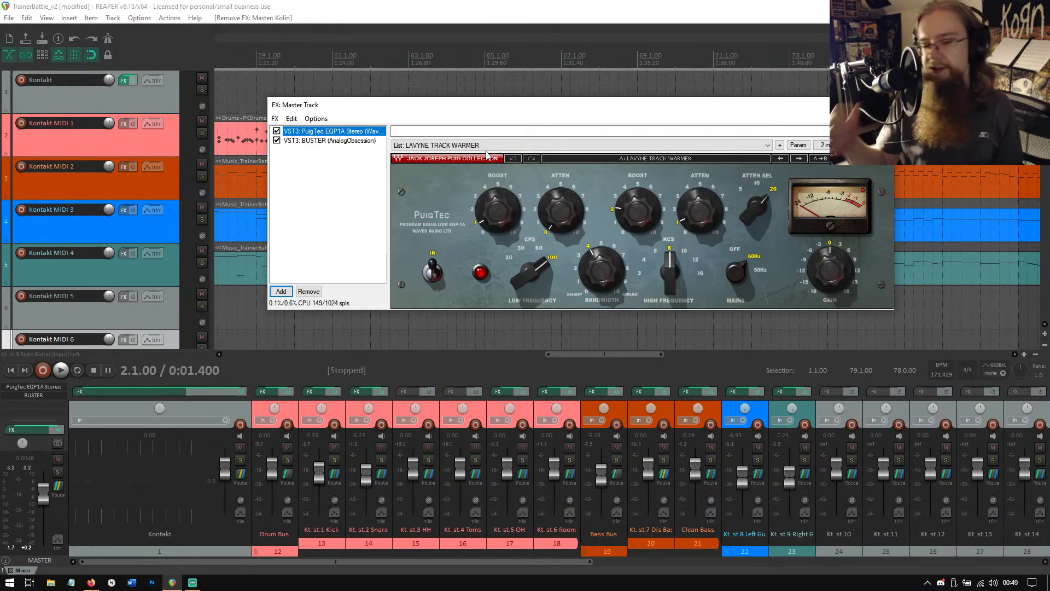
Compare the PuigTec EQP1A and BUSTER settings in the master track's FX chain.
click(351, 141)
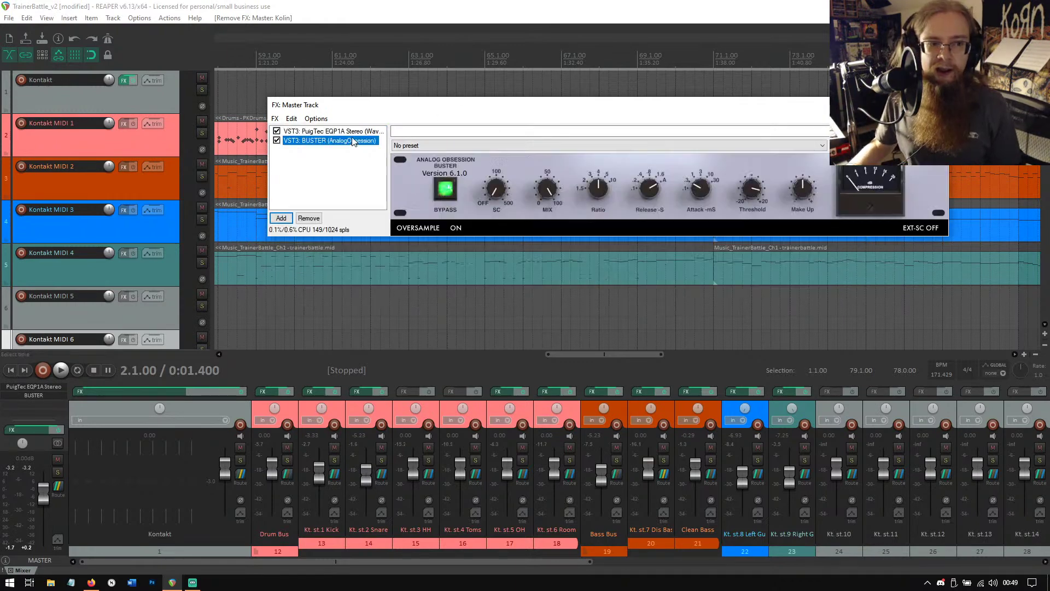
click(358, 132)
click(358, 140)
click(361, 133)
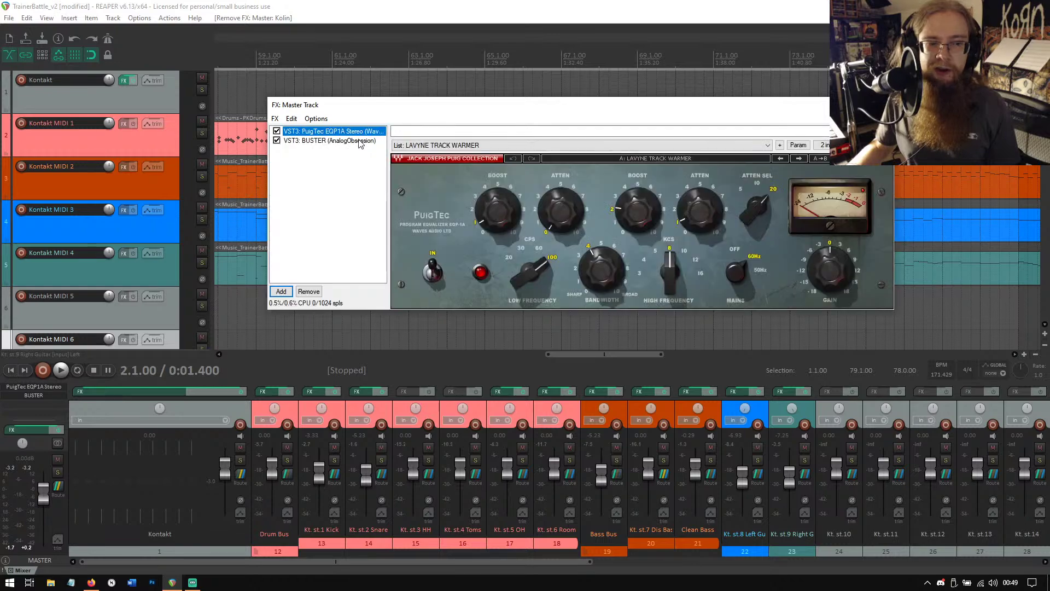
click(360, 141)
click(361, 133)
click(361, 141)
click(364, 133)
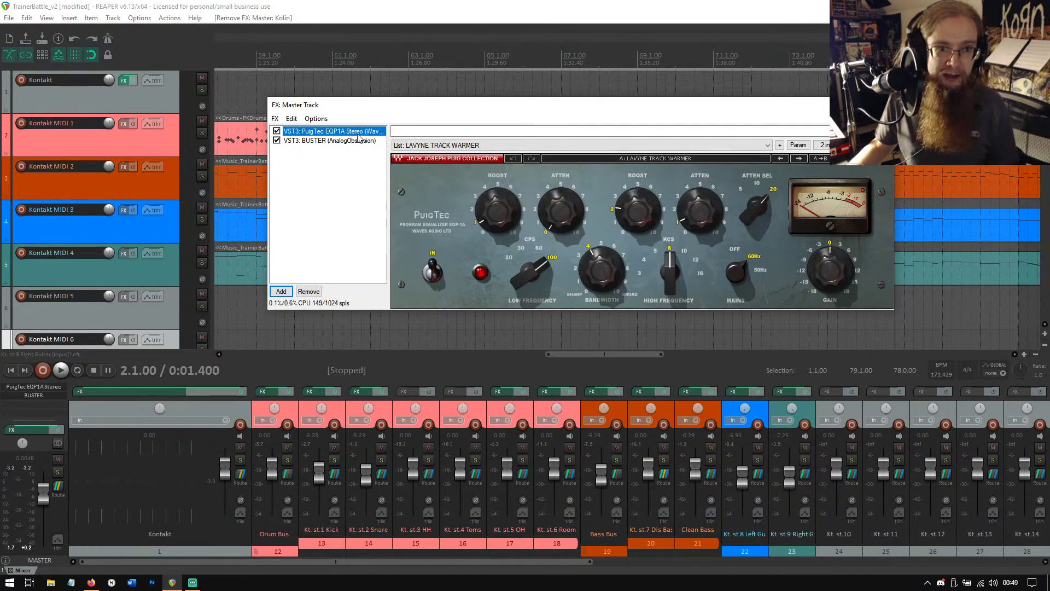
click(358, 141)
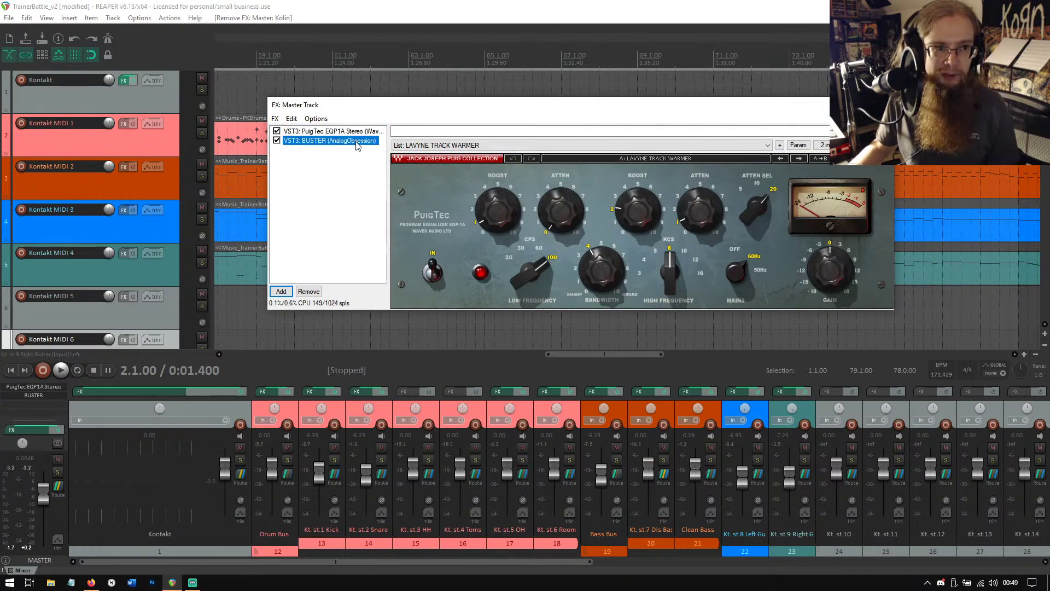
click(358, 133)
click(355, 141)
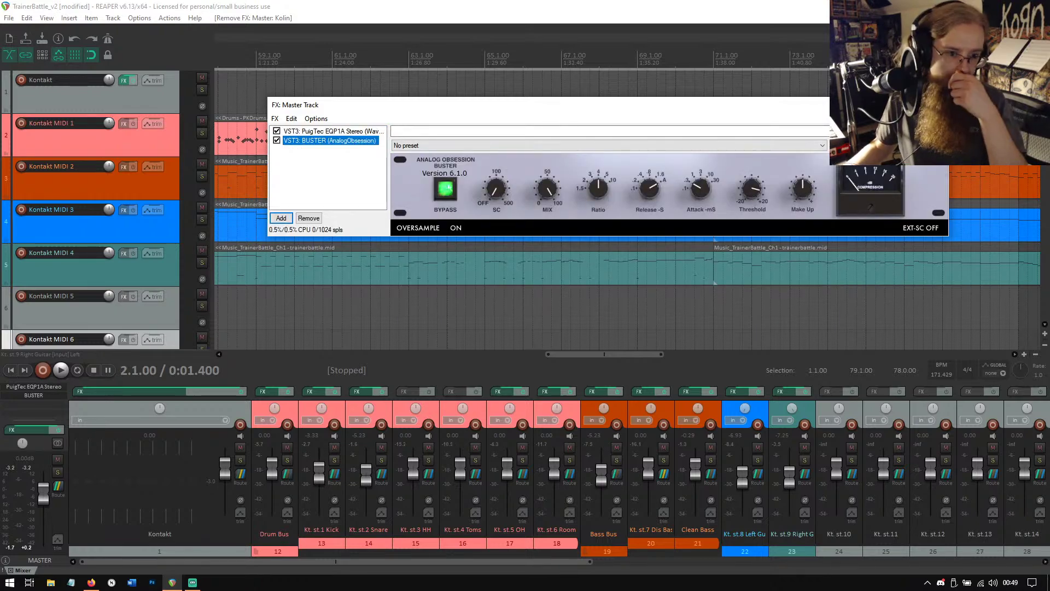
Add the TDR Kotelnikov compressor from the Mastering category to the master track's FX chain.
click(282, 217)
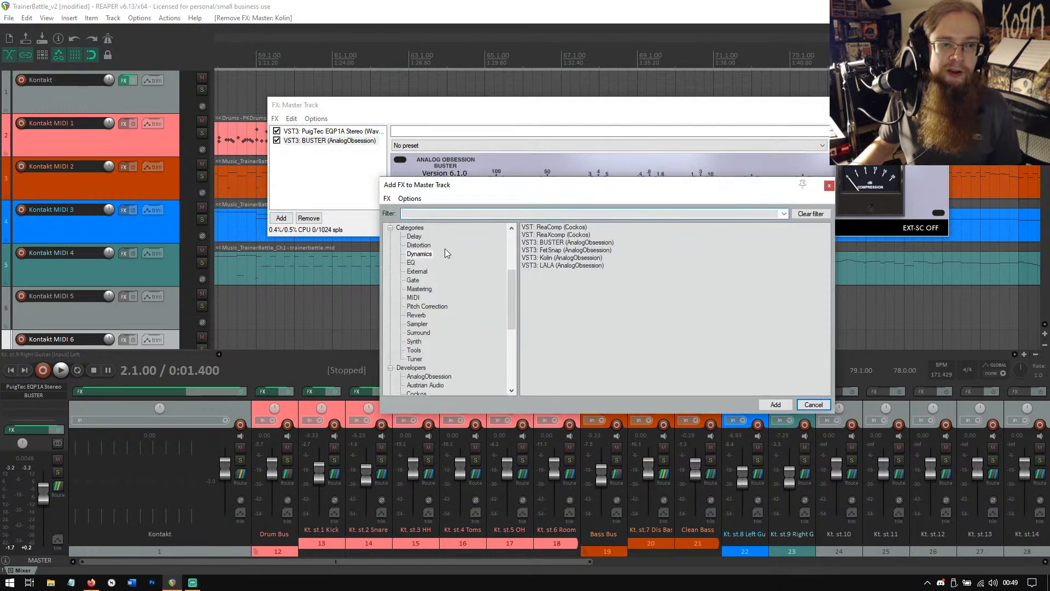
scroll(445, 277, down, 1)
click(433, 262)
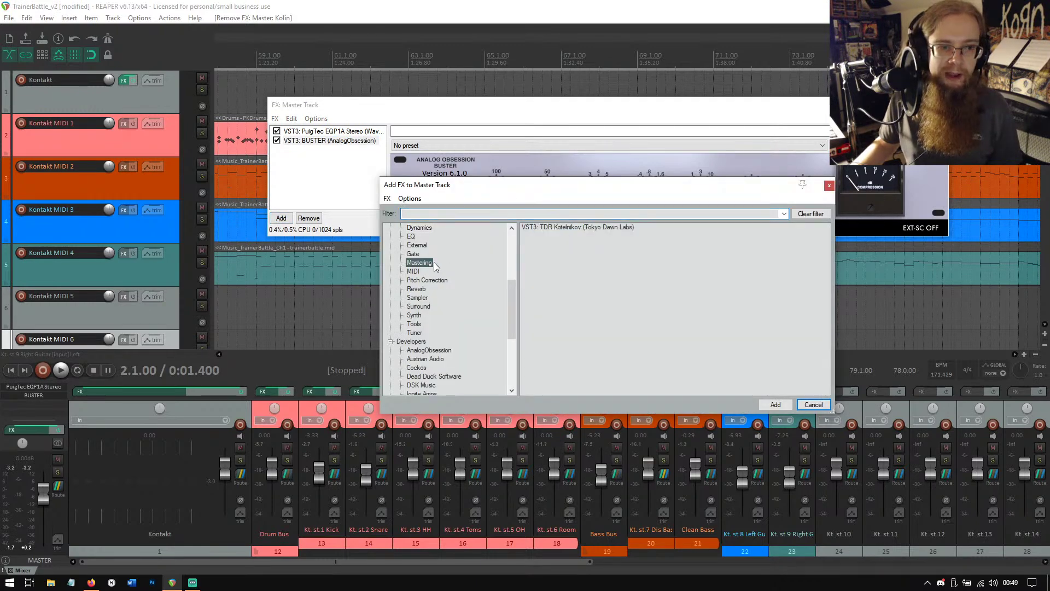
click(585, 229)
click(776, 405)
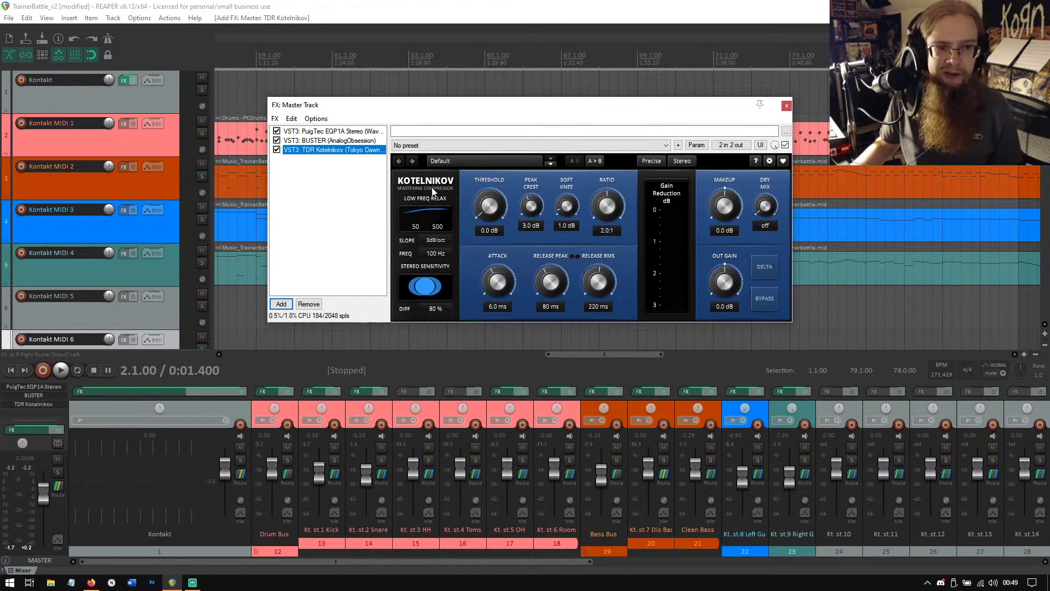
Try Kotelnikov's Vocal Bus - Tight preset, followed by Vocal Bus - Warm.
click(454, 163)
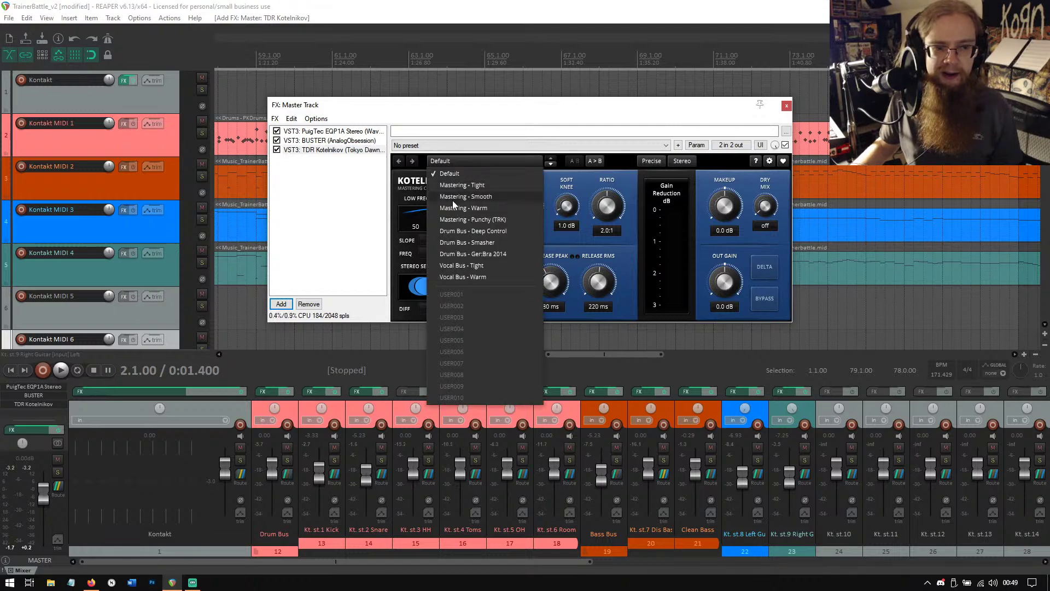
click(486, 161)
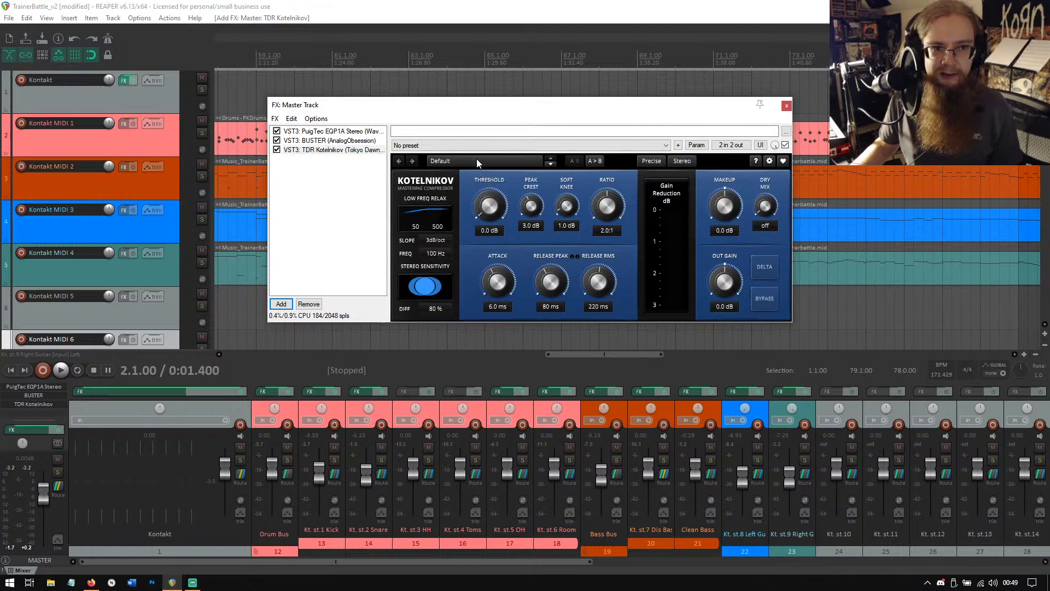
click(477, 160)
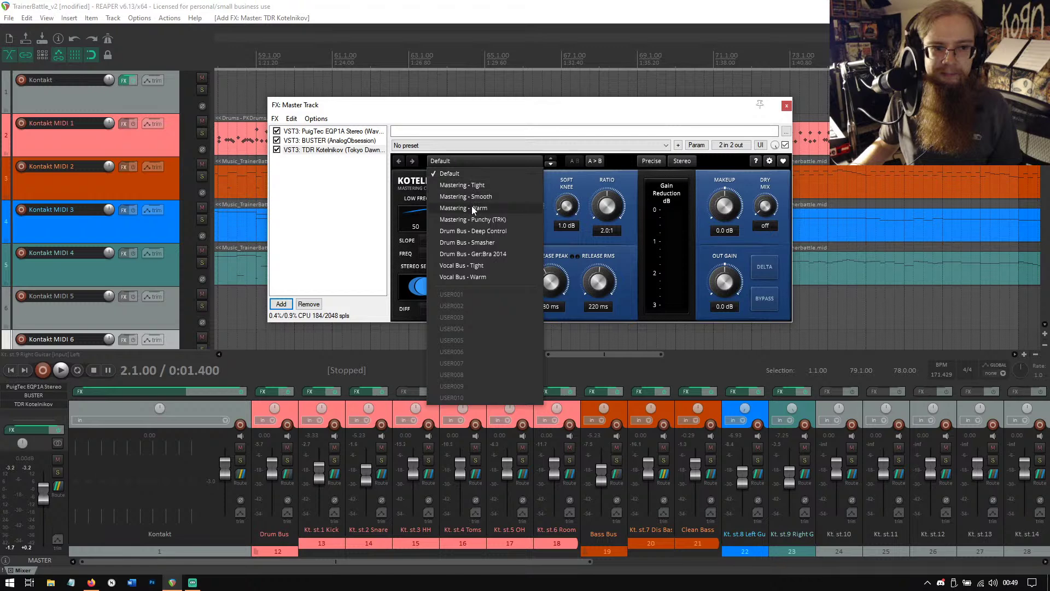
click(488, 266)
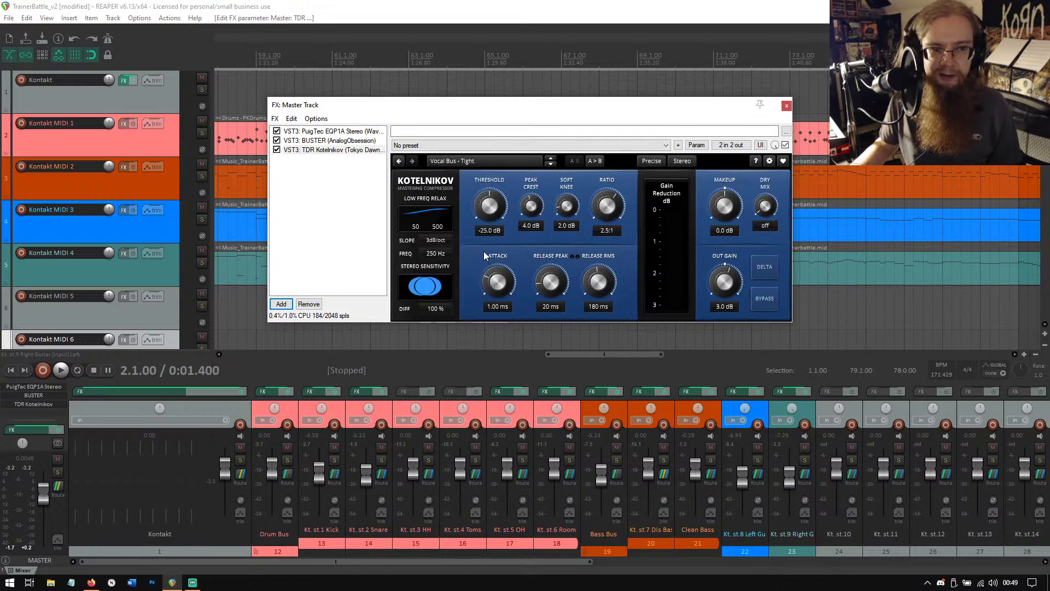
click(465, 165)
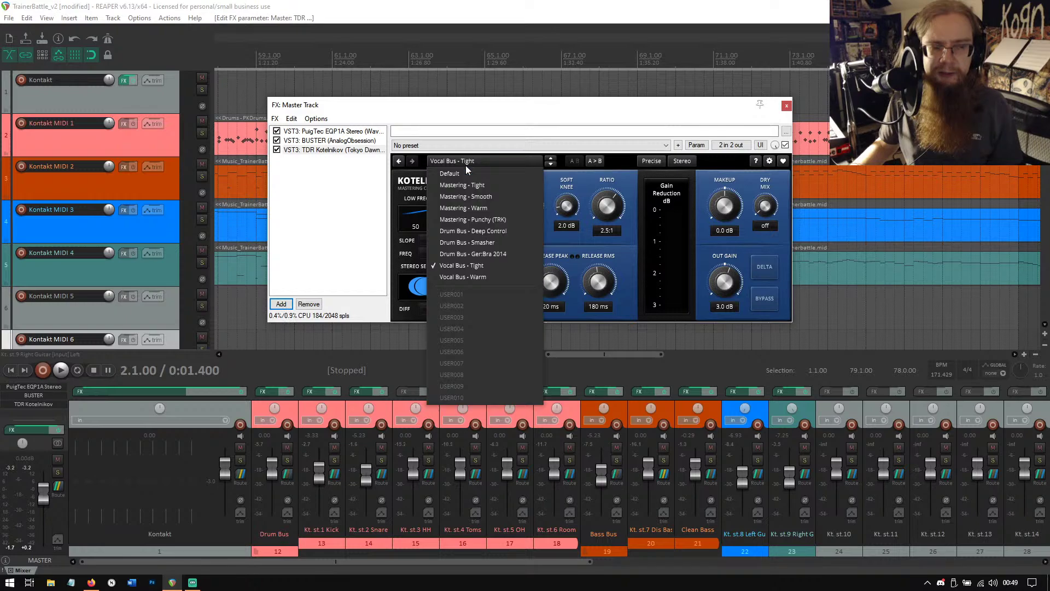
click(473, 277)
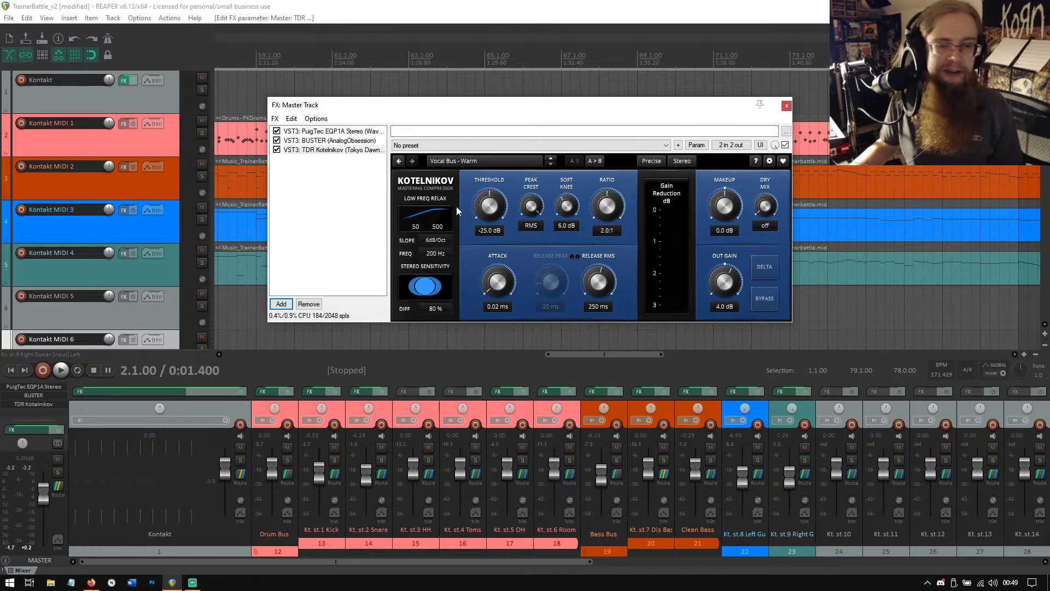
Remove TDR Kotelnikov from the master track's FX chain and show the BUSTER compressor again.
click(318, 153)
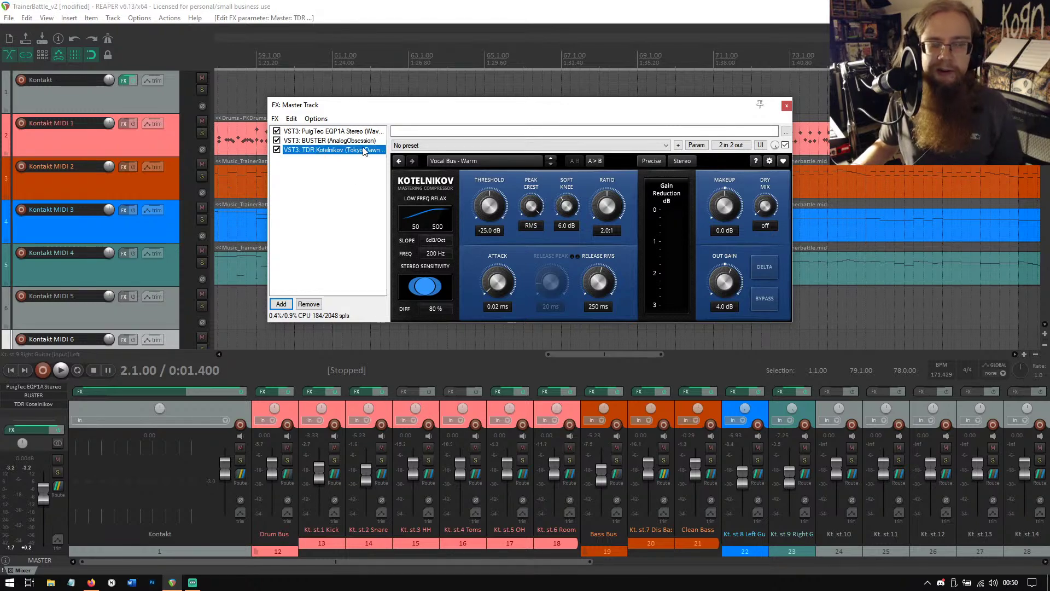
click(317, 303)
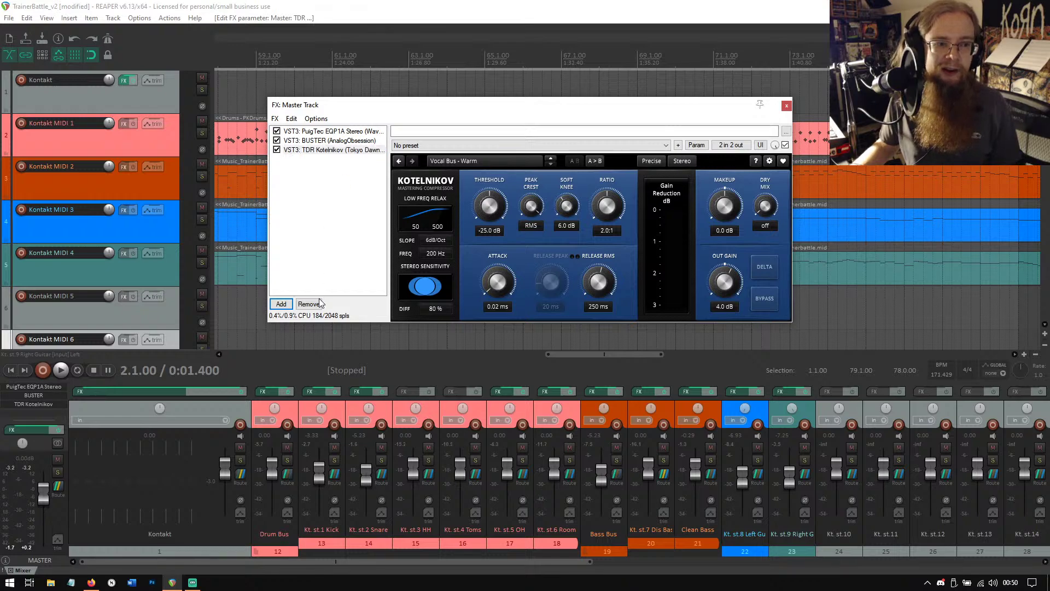
click(324, 142)
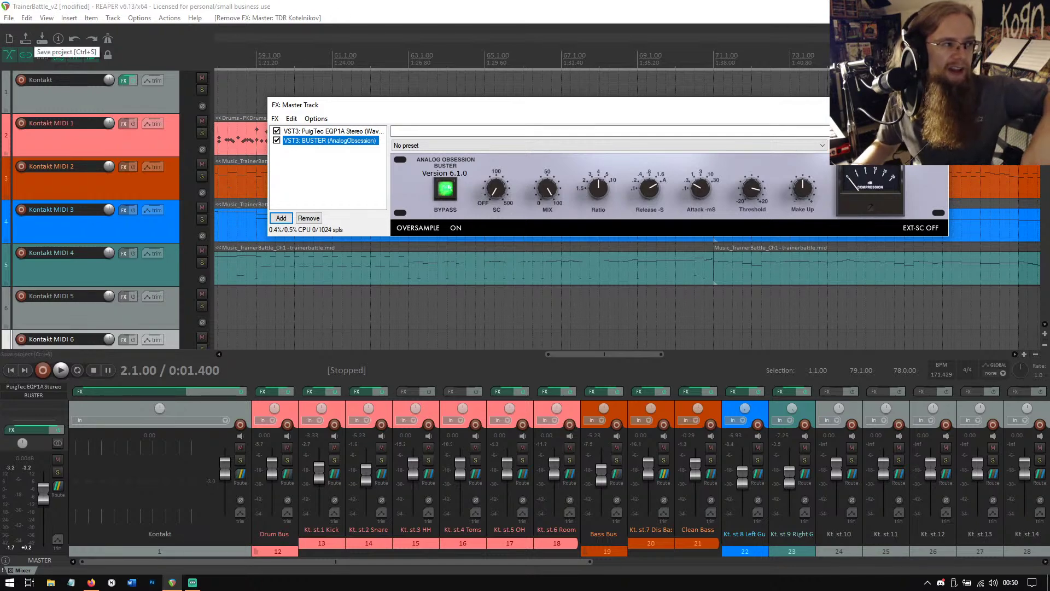
Toggle the BUSTER compressor's bypass repeatedly, ending with it in its original state.
key(alt+Tab)
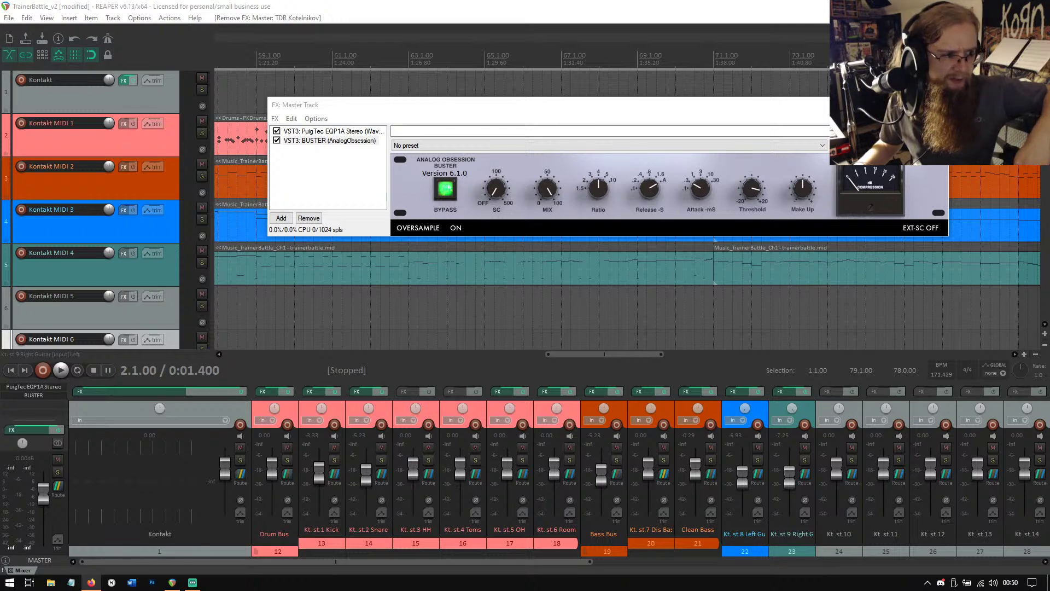
click(447, 190)
click(447, 190)
click(447, 189)
click(446, 190)
click(447, 190)
click(447, 189)
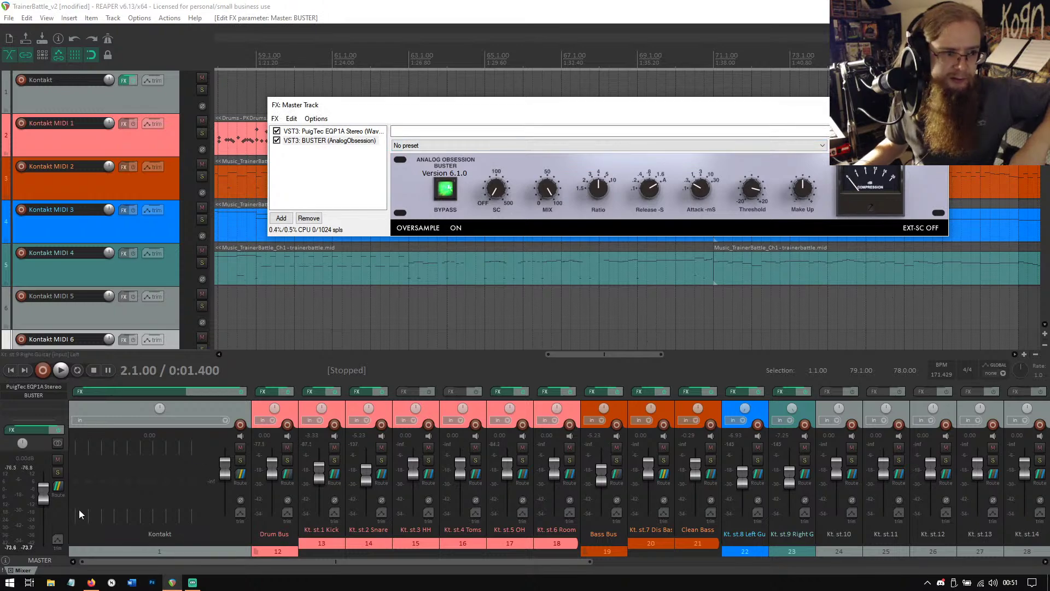
Play the song from bar 2 while switching BUSTER's bypass to compare the sound, and stop playback.
click(60, 370)
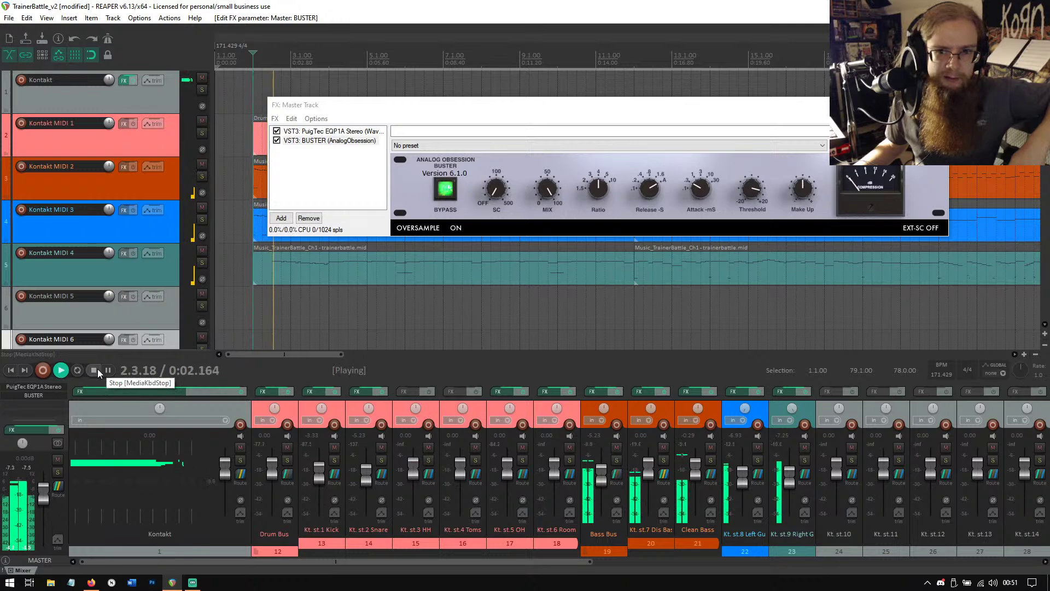
click(456, 186)
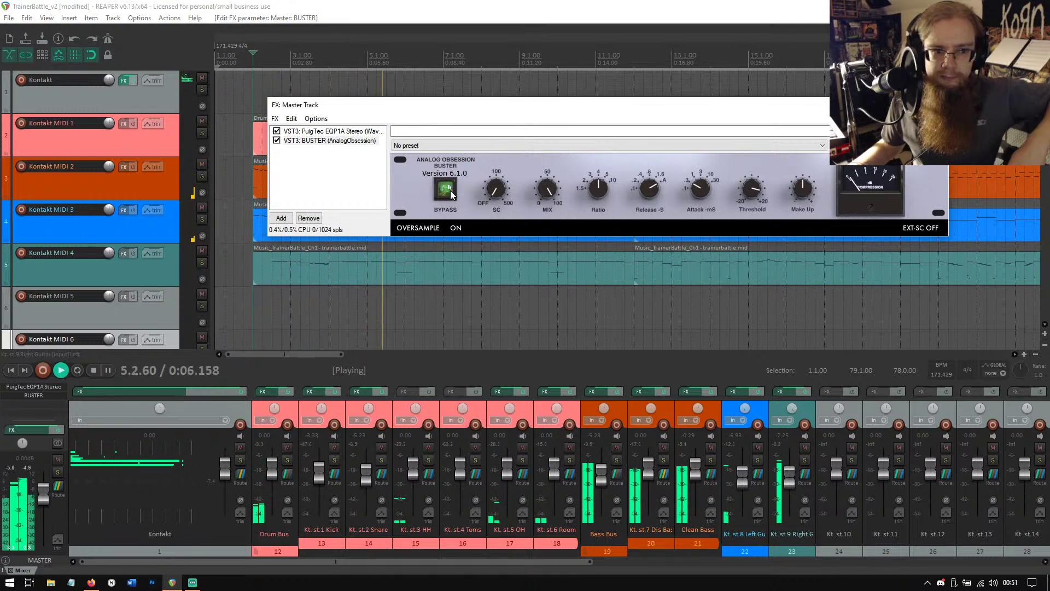
click(450, 191)
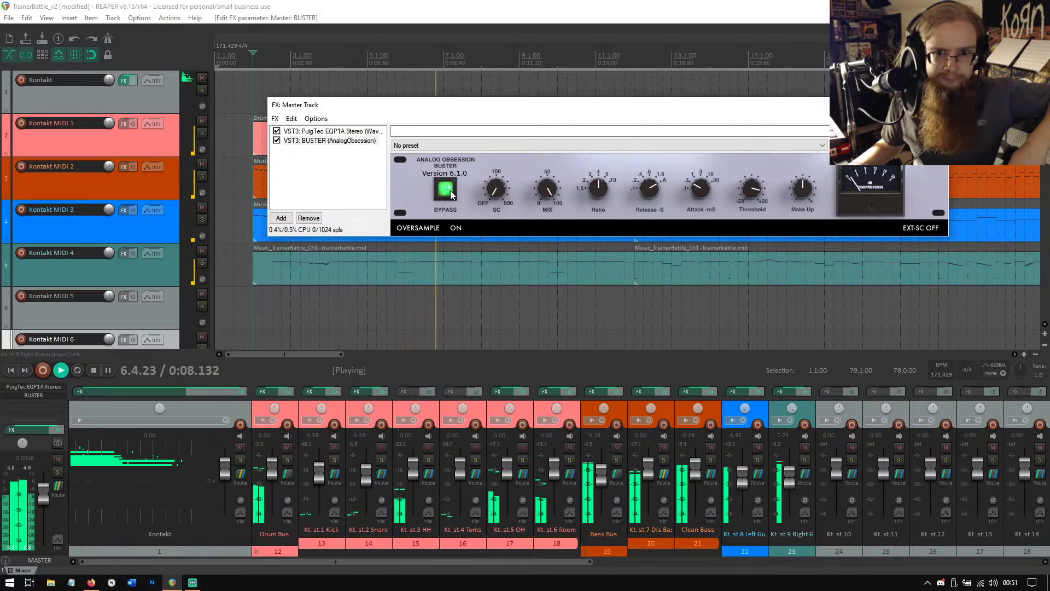
click(451, 193)
click(451, 192)
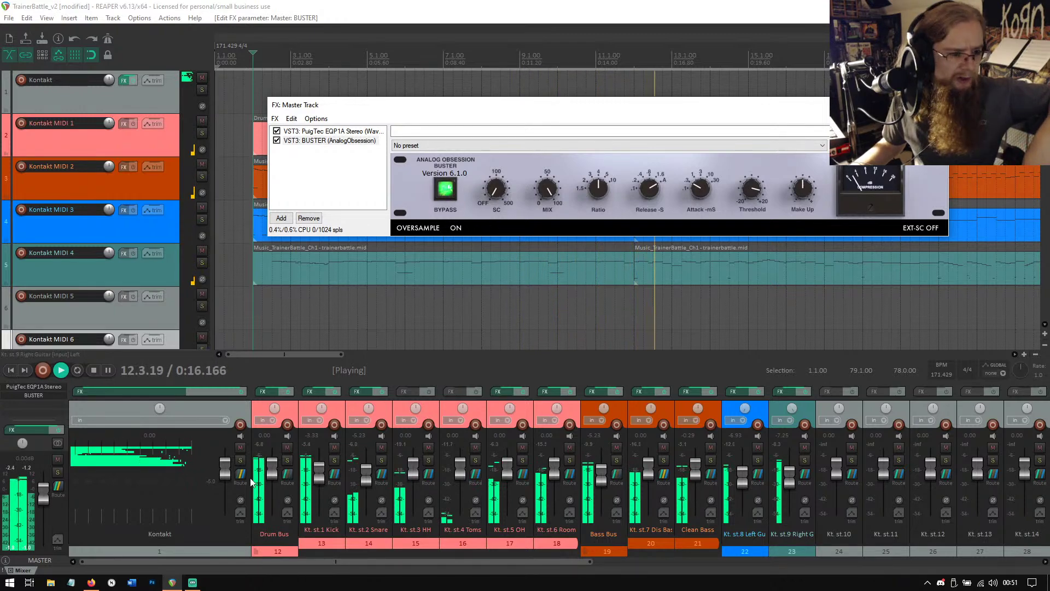
click(95, 370)
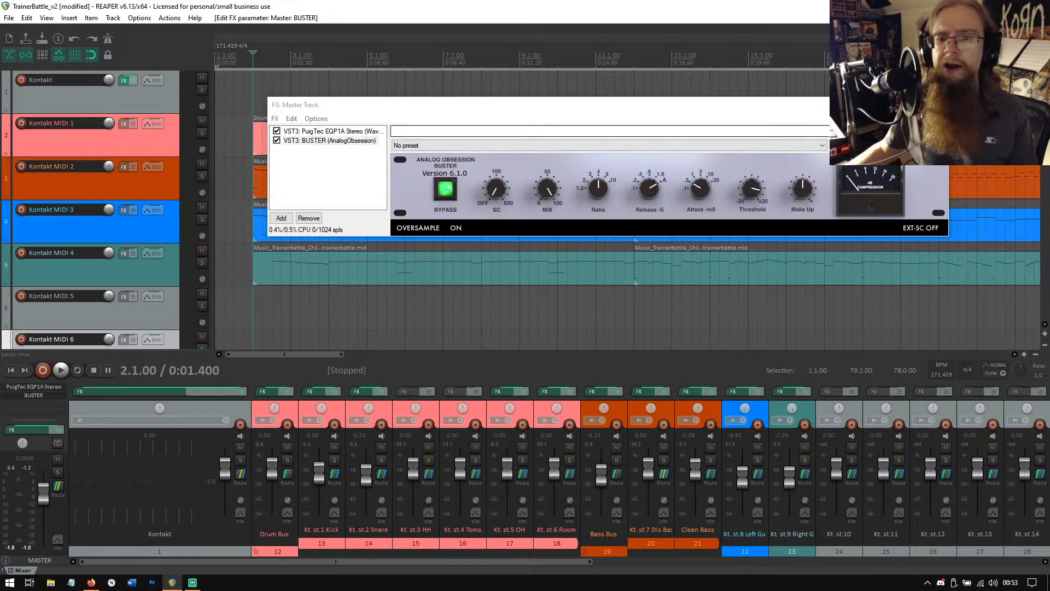
Close the master track's FX chain and open the Kontakt instrument on track 1.
click(942, 104)
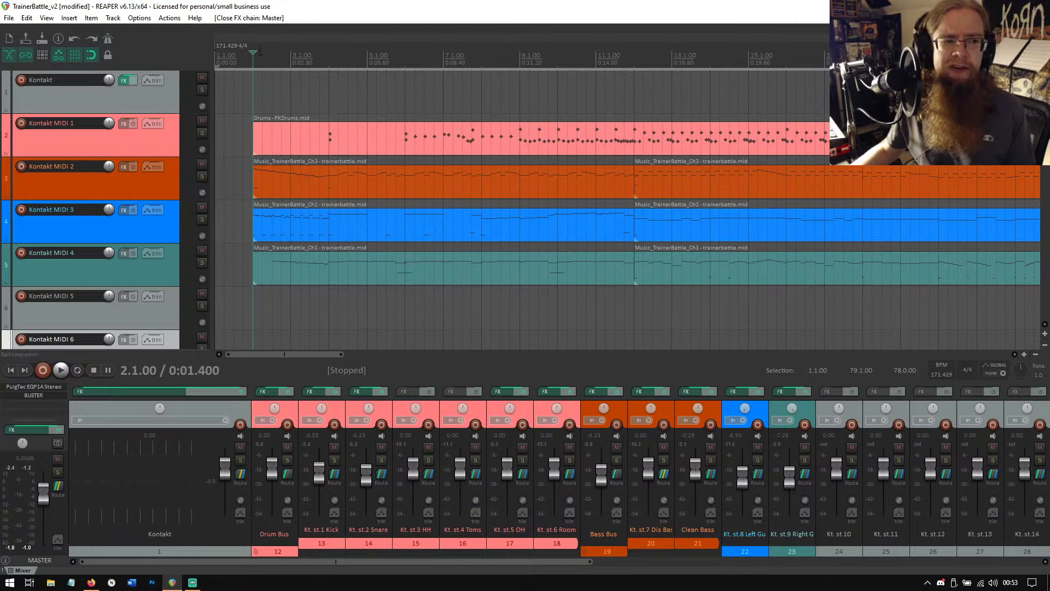
mouse_move(296, 355)
mouse_down()
mouse_move(320, 354)
mouse_move(292, 353)
mouse_up()
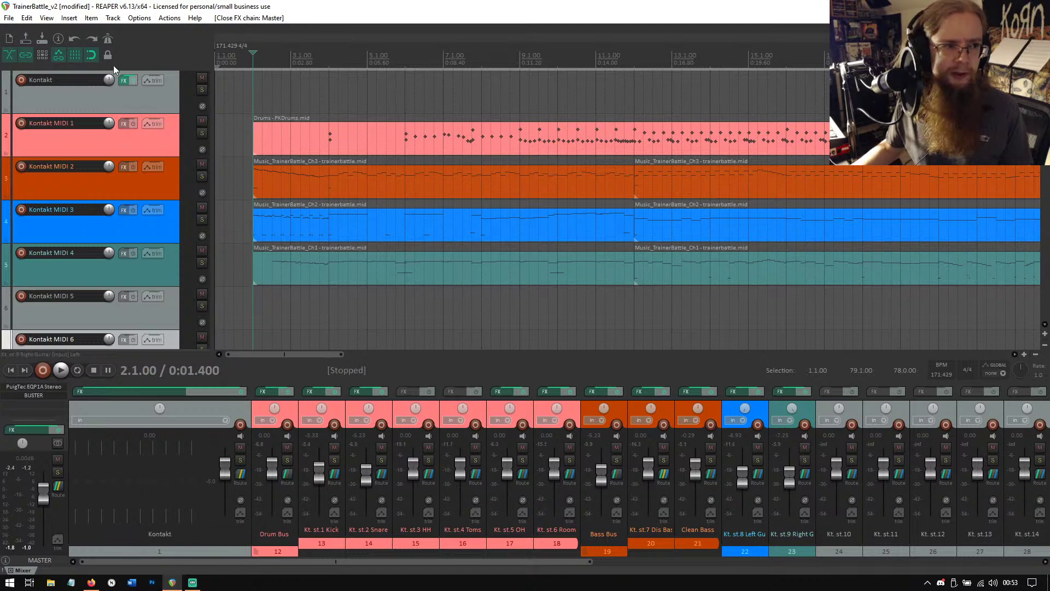
click(124, 80)
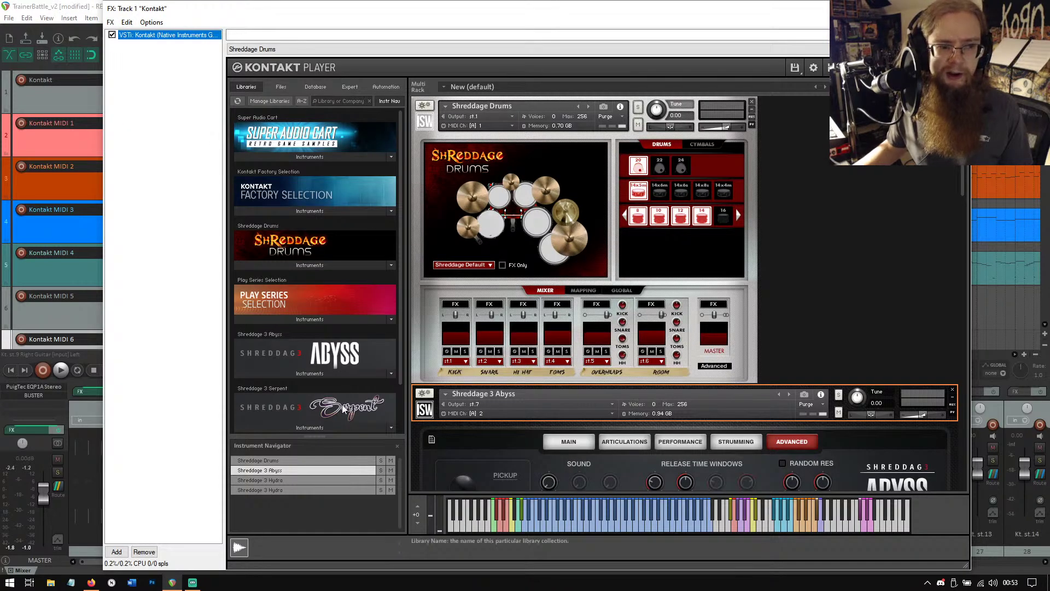
Look through Kontakt's libraries and view the loaded Shreddage 3 Hydra and Shreddage 3 Abyss instruments.
scroll(346, 389, down, 2)
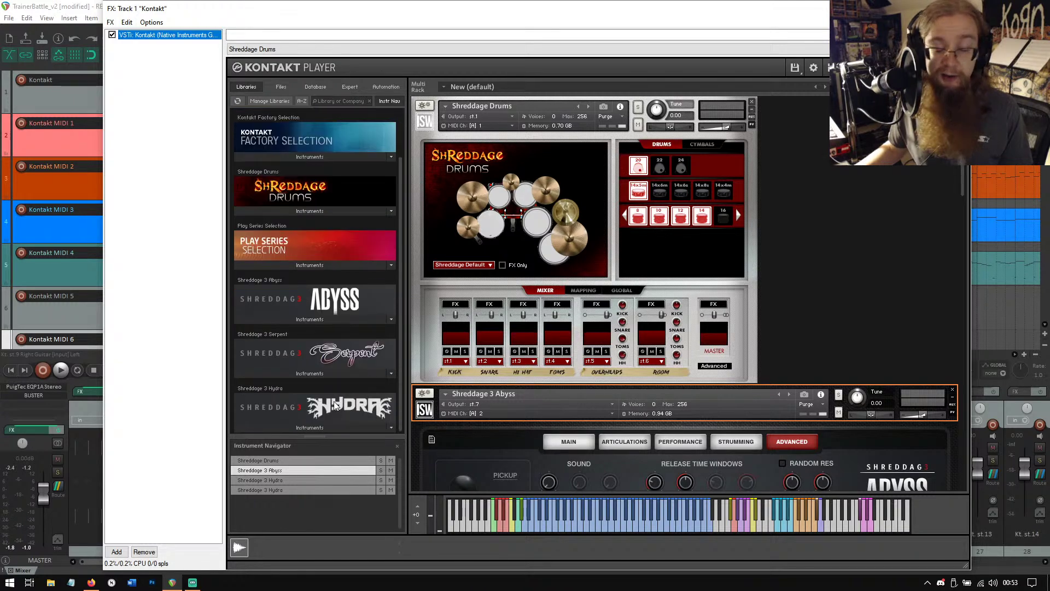
click(302, 480)
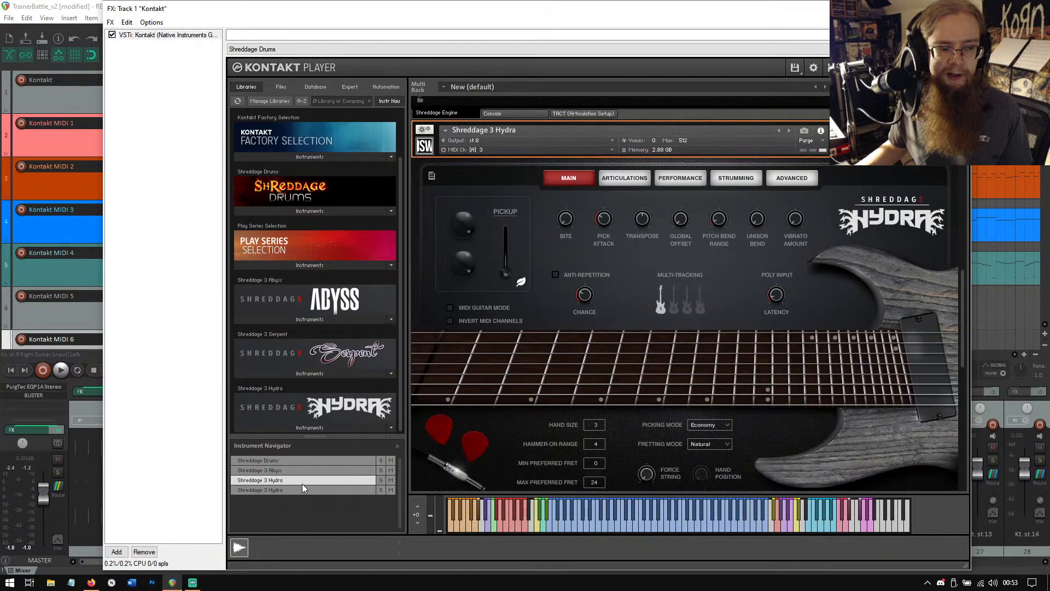
click(302, 470)
Show the Shreddage Drums instrument and audition its sounds on Kontakt's virtual keyboard.
click(300, 460)
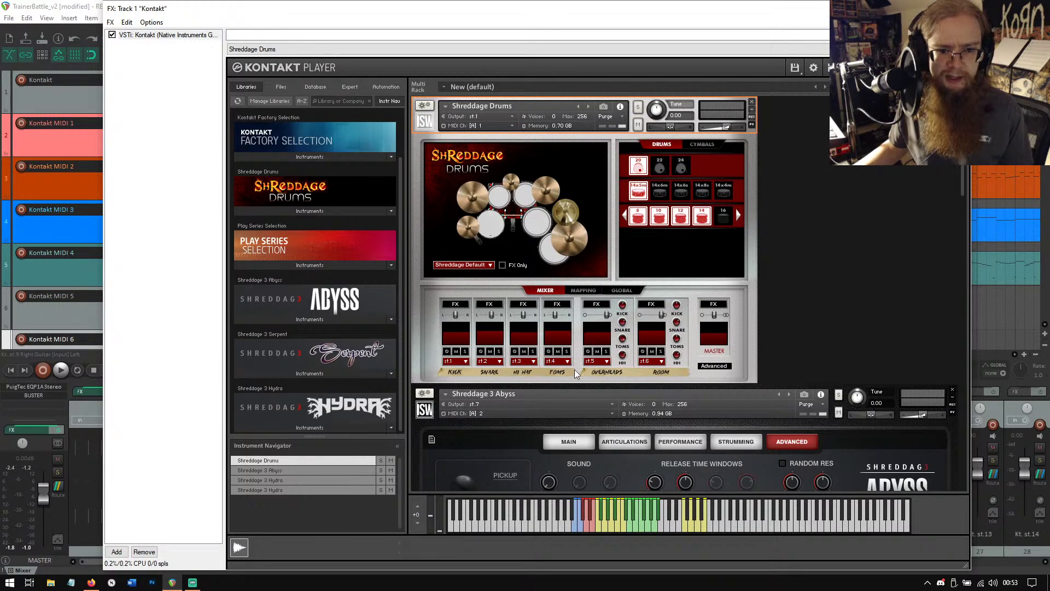
click(609, 523)
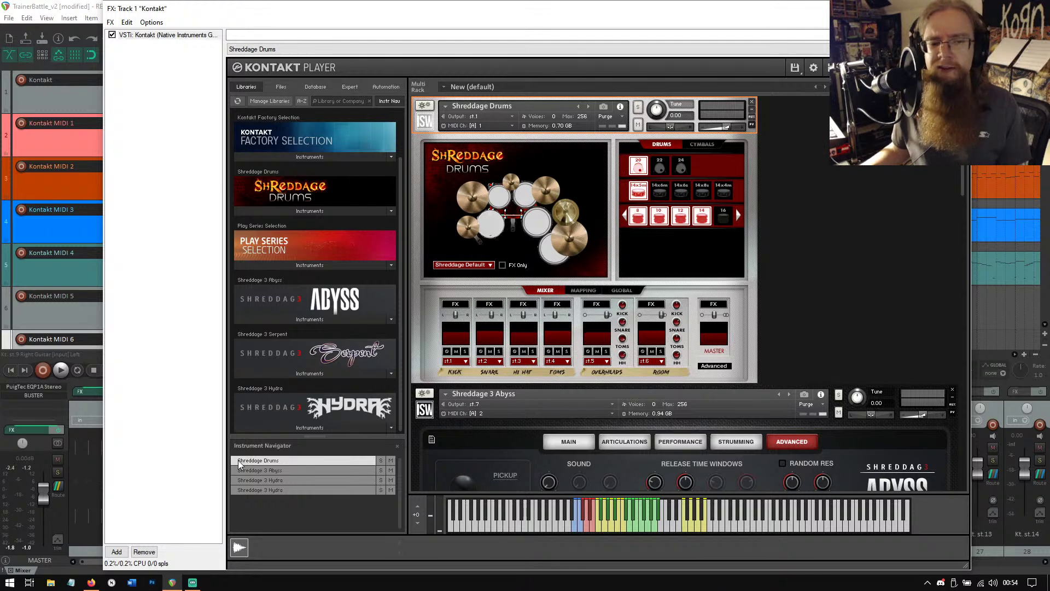
click(620, 528)
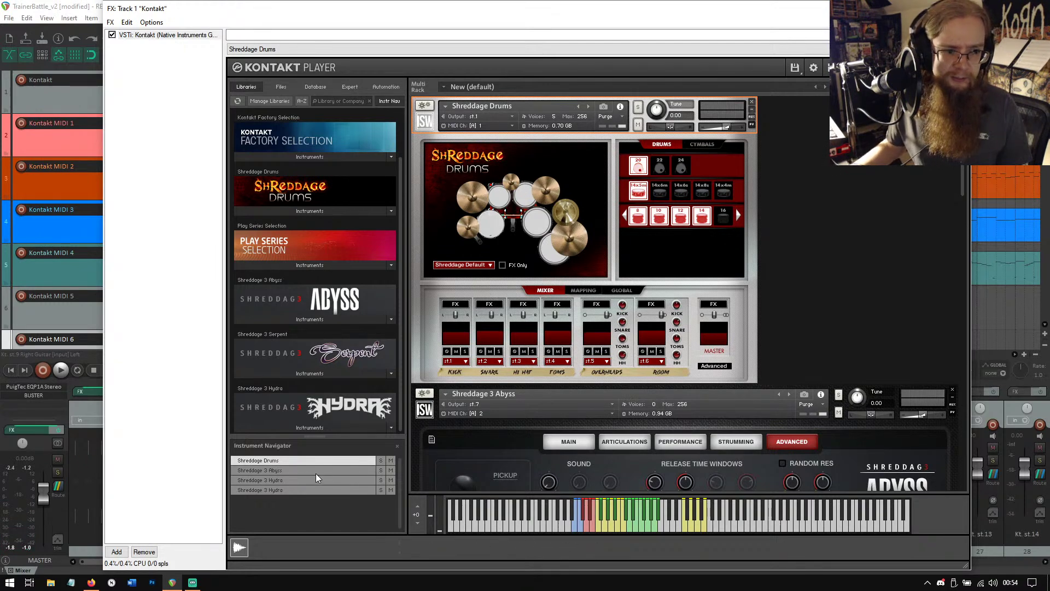
Show the Shreddage 3 Abyss bass and audition several notes on Kontakt's virtual keyboard.
click(313, 470)
click(638, 526)
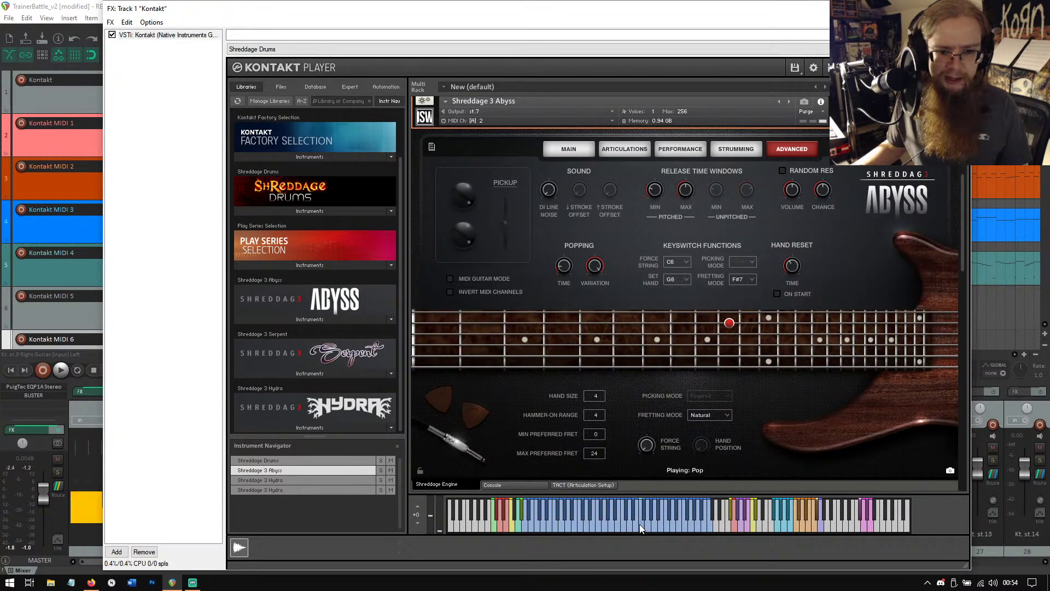
click(564, 519)
click(547, 518)
click(540, 520)
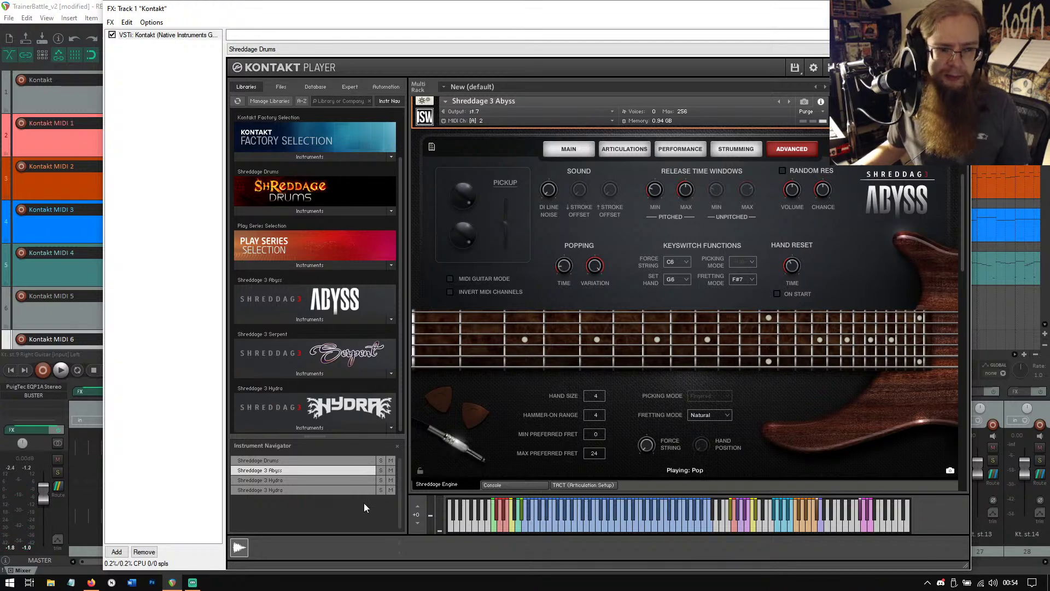
Show the first Shreddage 3 Hydra guitar, on MIDI channel 3, and audition several notes on Kontakt's virtual keyboard.
click(328, 480)
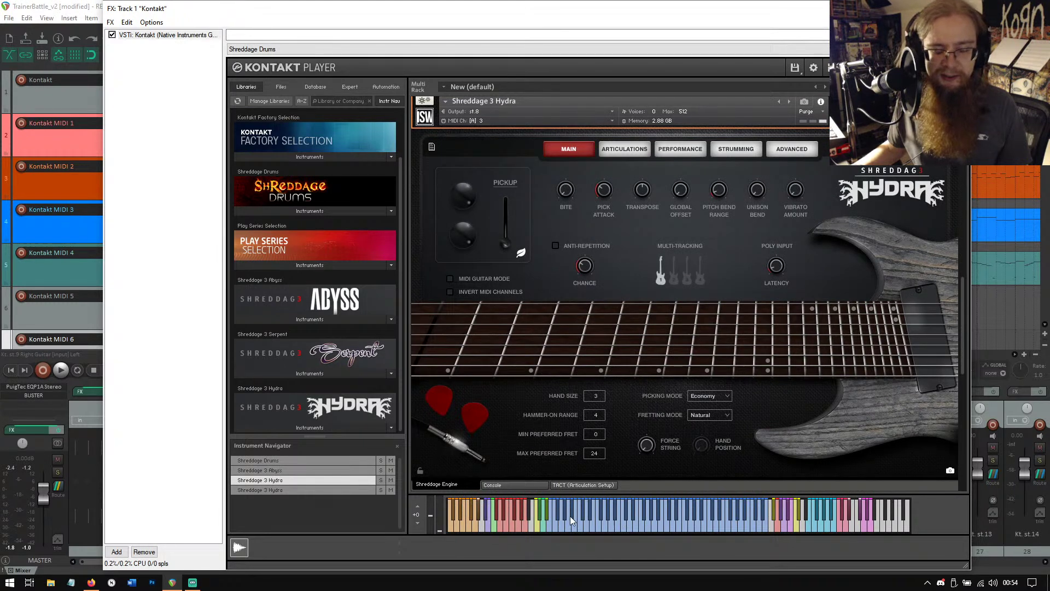
click(637, 528)
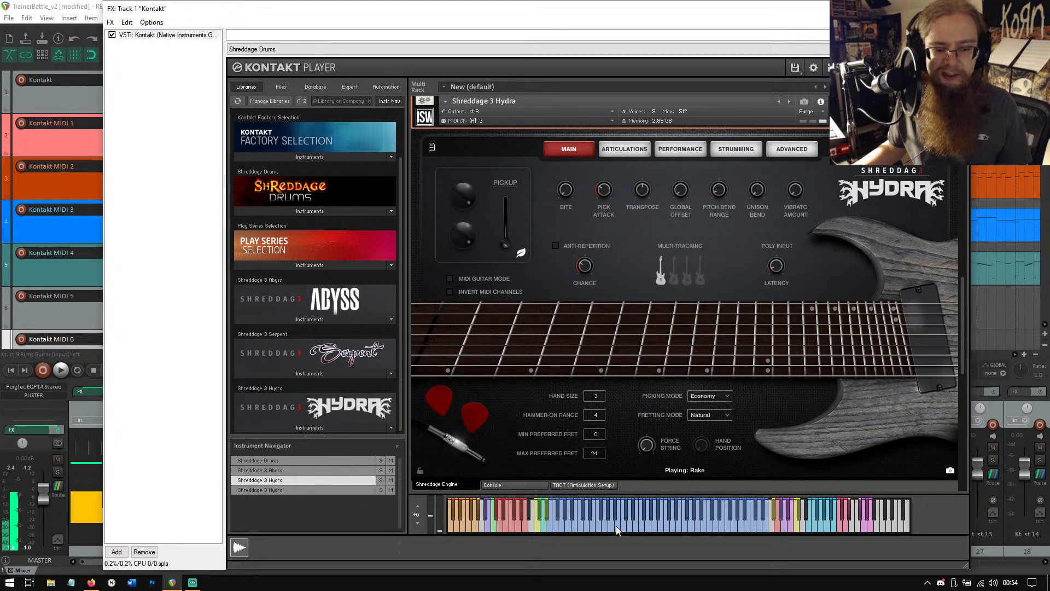
click(553, 527)
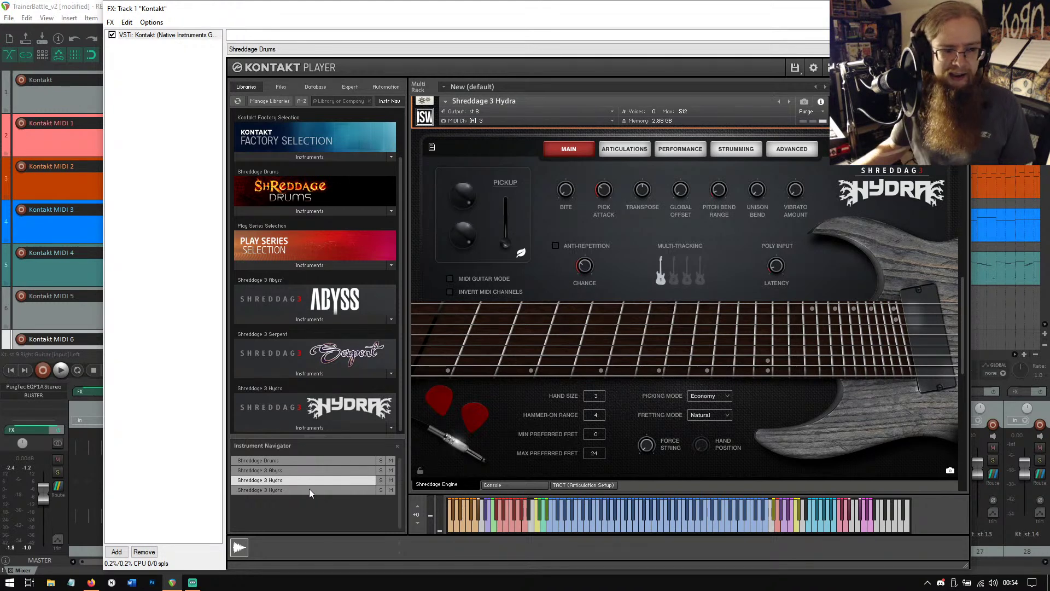
click(711, 525)
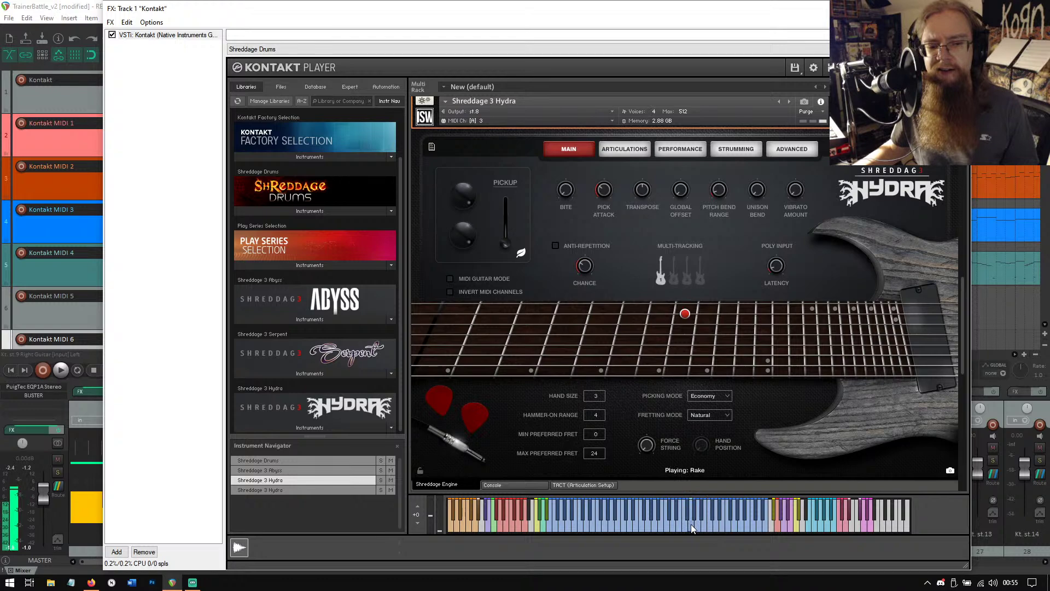
Show the second Shreddage 3 Hydra guitar, on MIDI channel 4, and audition low and high notes on Kontakt's virtual keyboard.
click(331, 490)
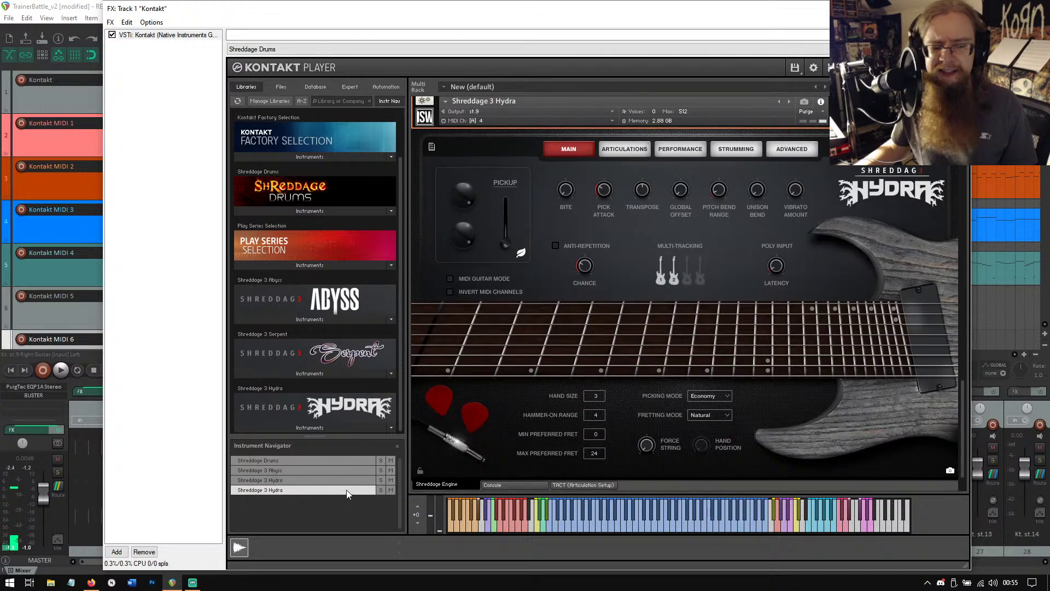
click(700, 524)
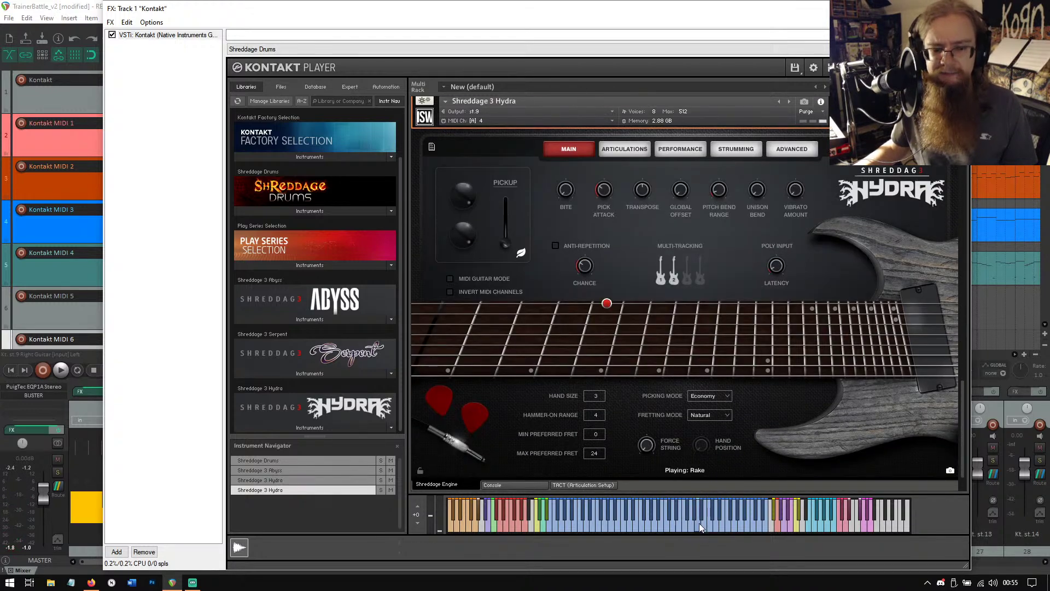
click(693, 523)
click(656, 522)
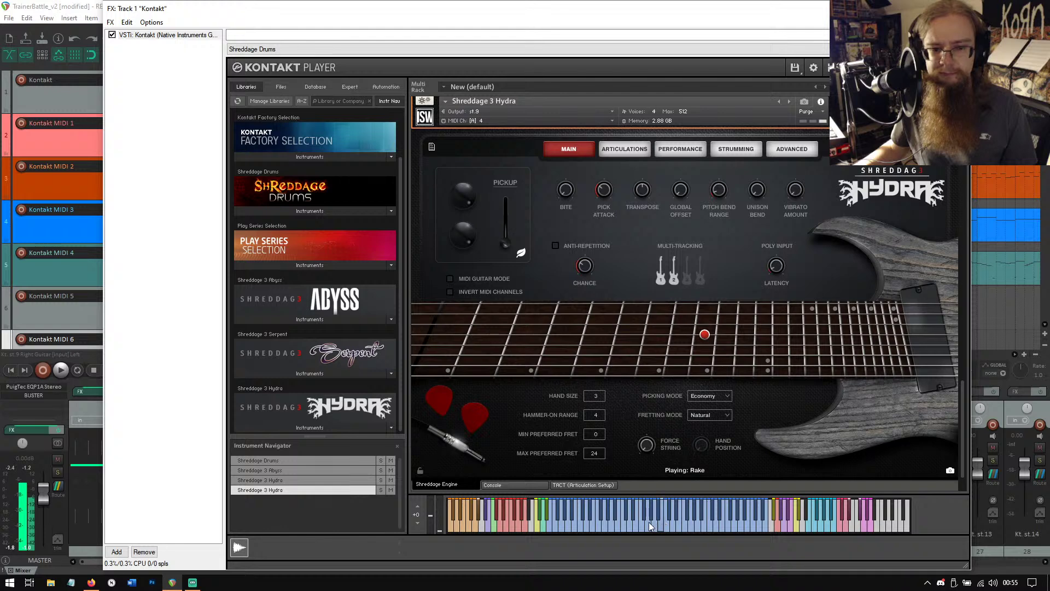
click(556, 523)
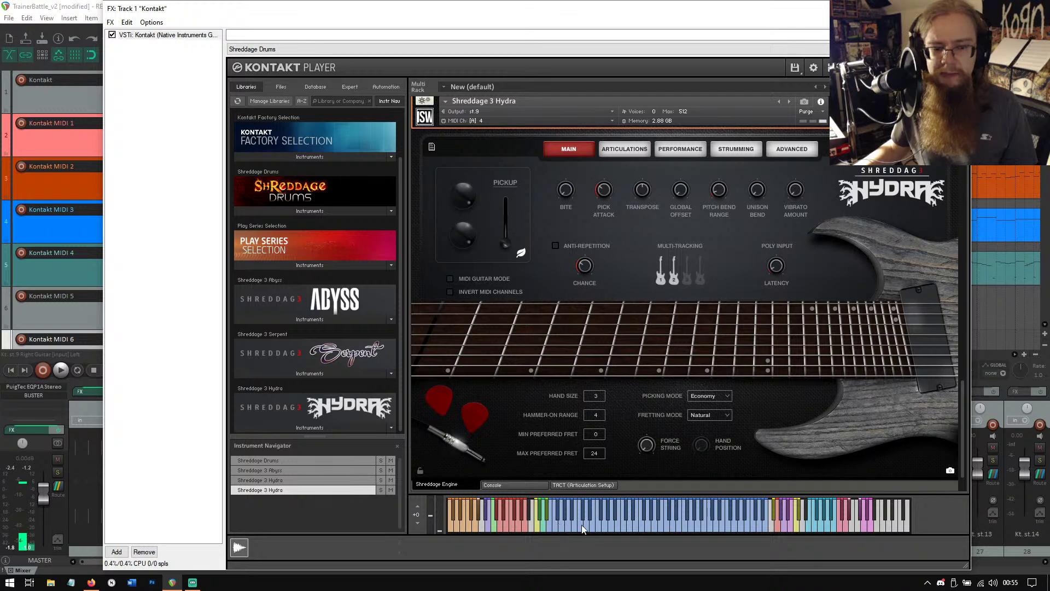
click(608, 524)
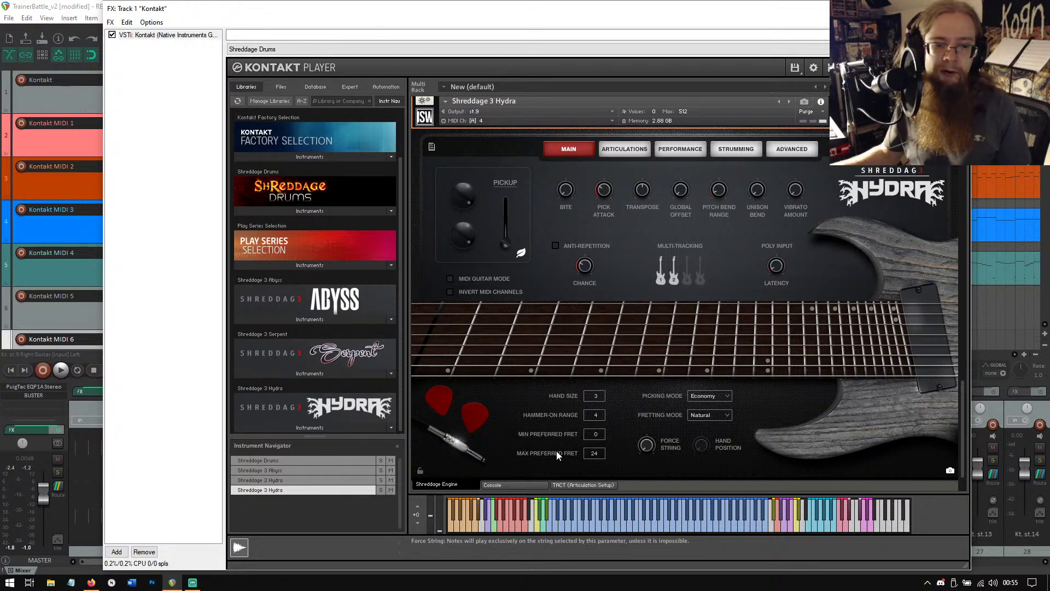
click(657, 526)
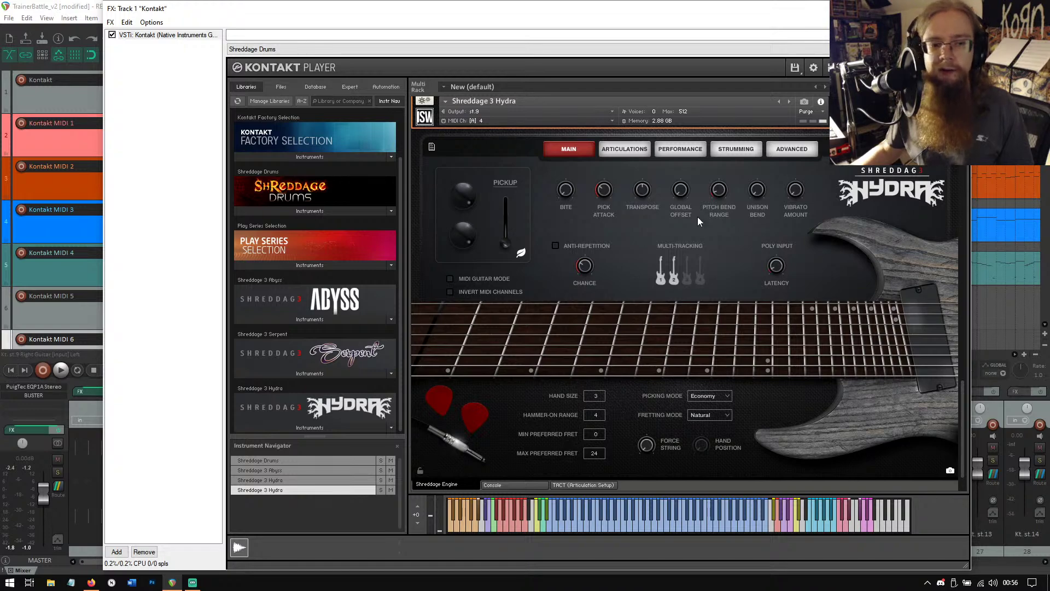
Close track 1's Kontakt window and play the mix from measure 2, stopping after measure 14.
key(Escape)
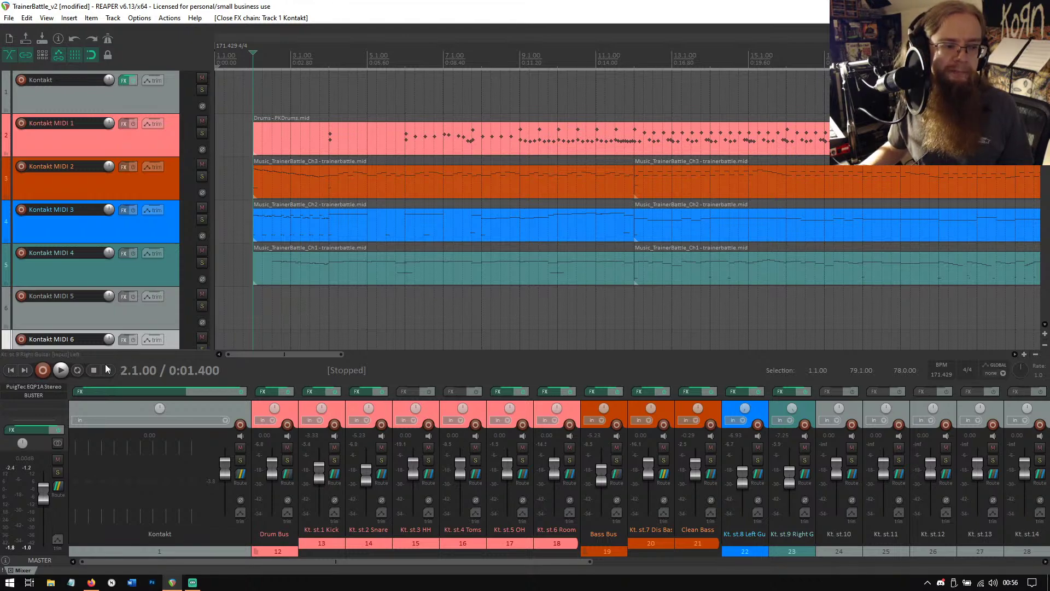
click(60, 370)
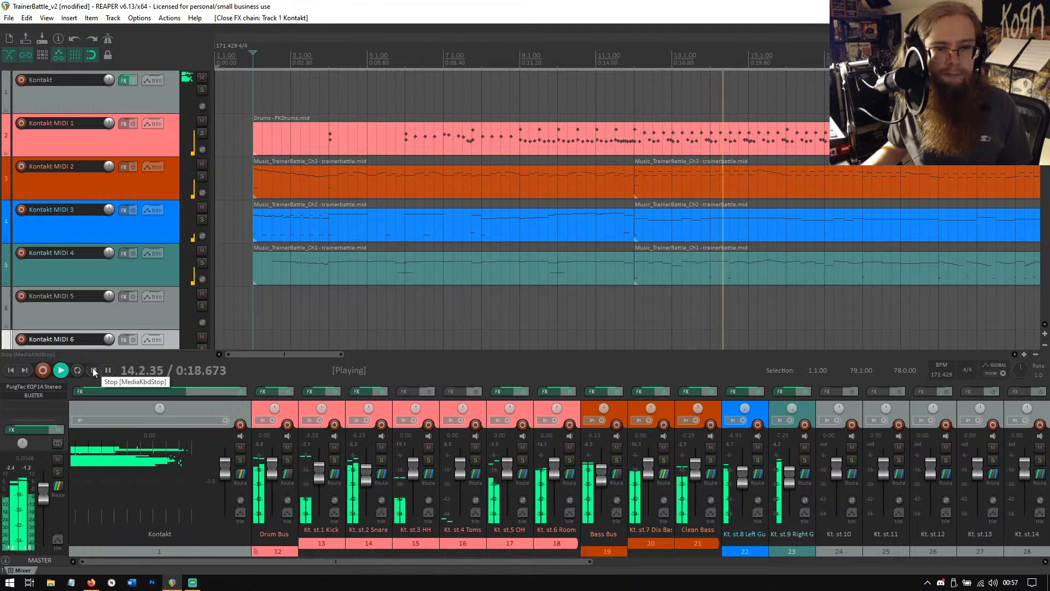
click(94, 370)
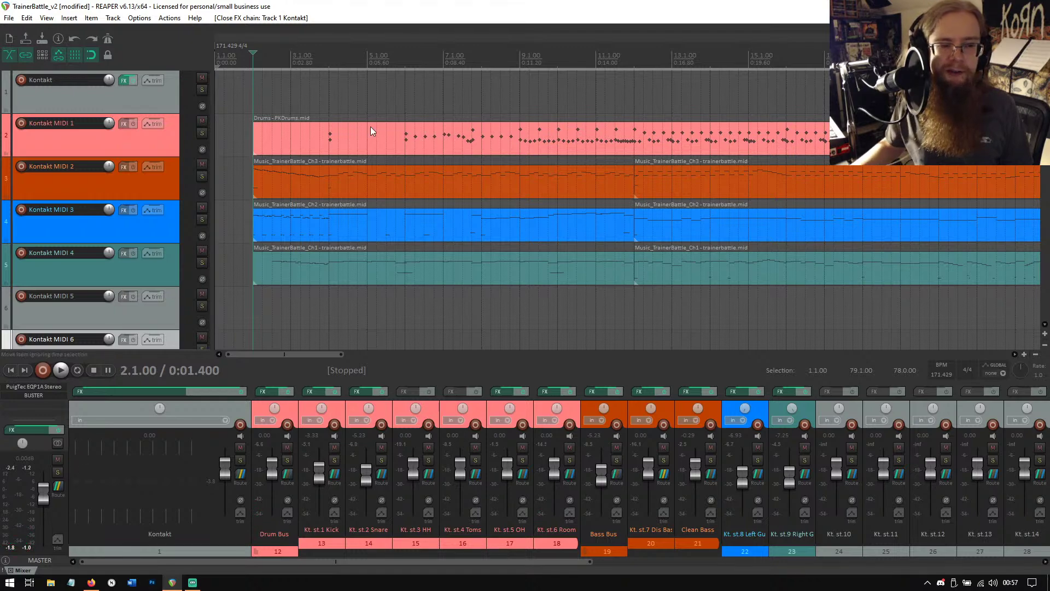
Open the PKDrums MIDI item on the Kontakt MIDI 1 track and examine the drum hits' grid timing around measures 62 and 63.
double_click(405, 134)
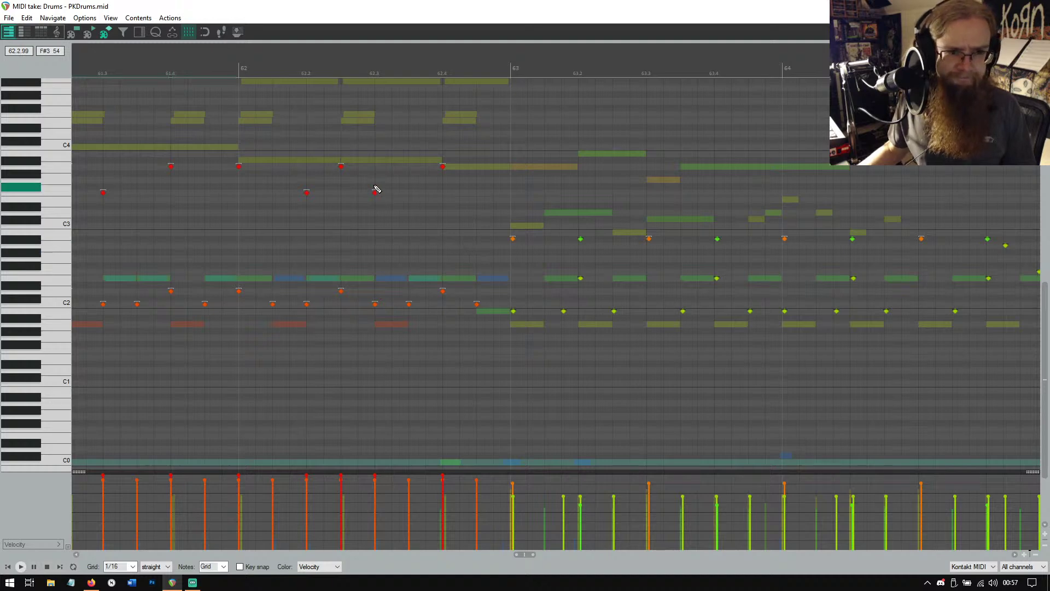
scroll(419, 244, up, 4)
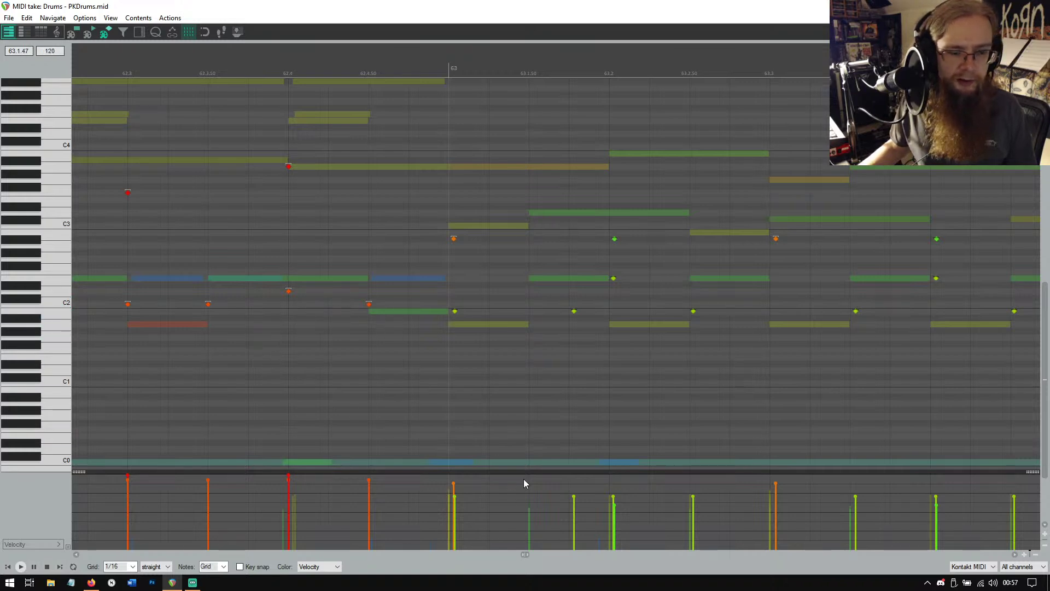
scroll(434, 376, up, 3)
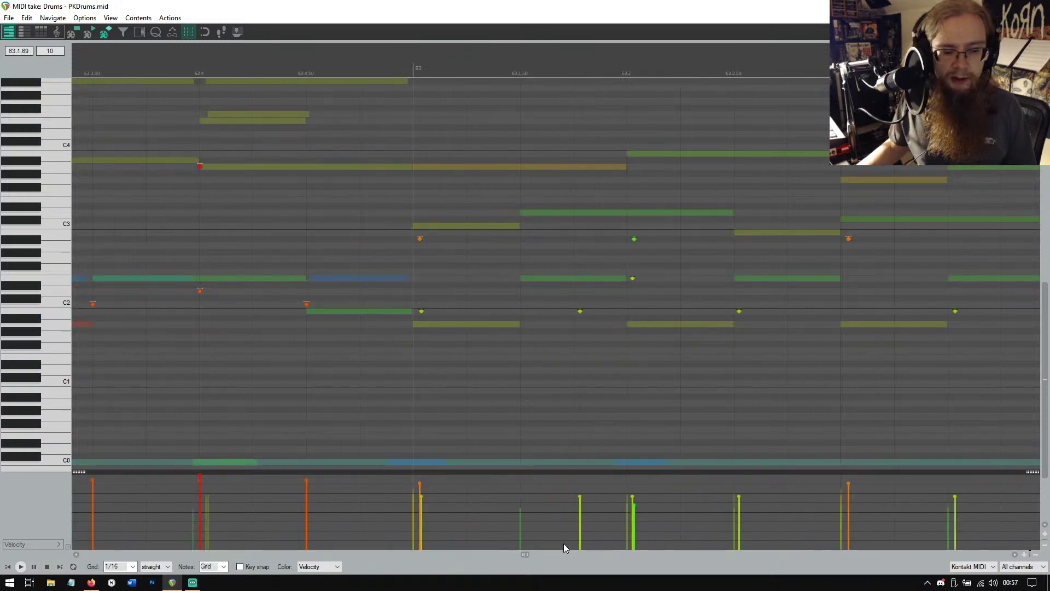
scroll(523, 553, up, 5)
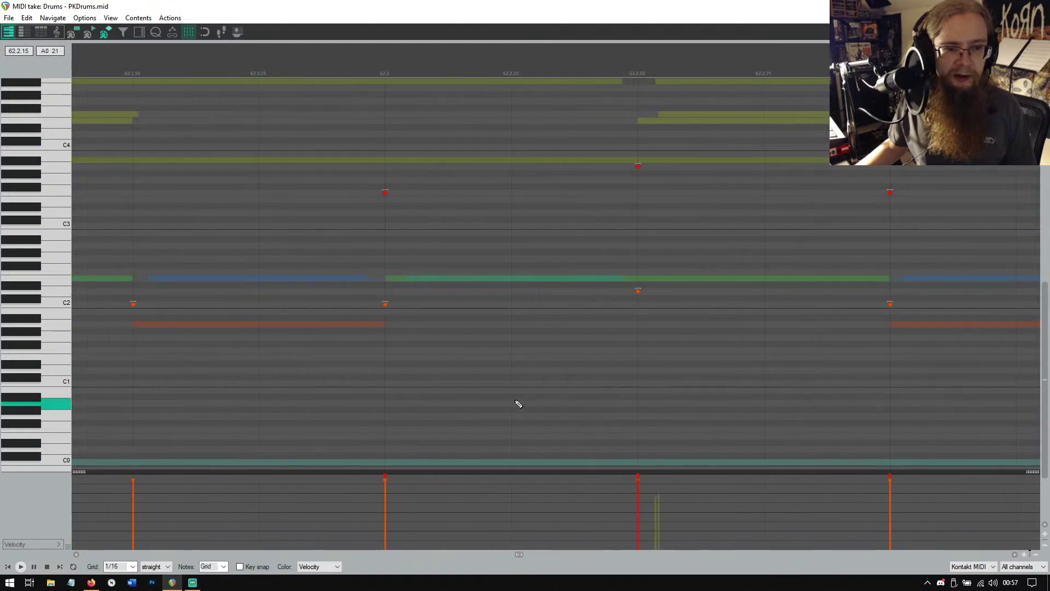
scroll(519, 404, down, 10)
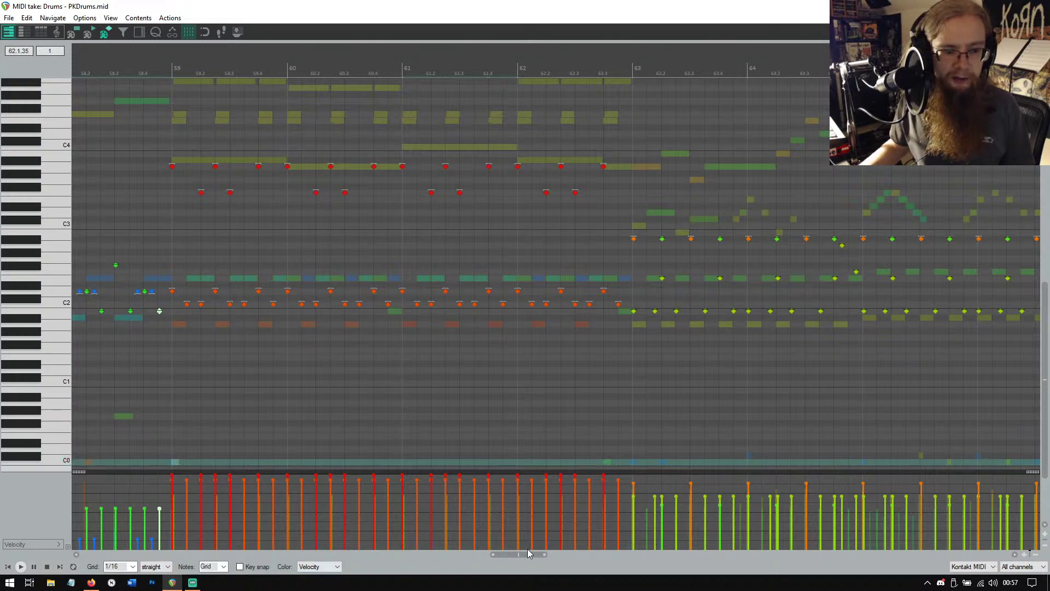
Examine the drum notes' timing offsets around measure 73, check the start of the item, and close the MIDI editor.
scroll(591, 452, up, 8)
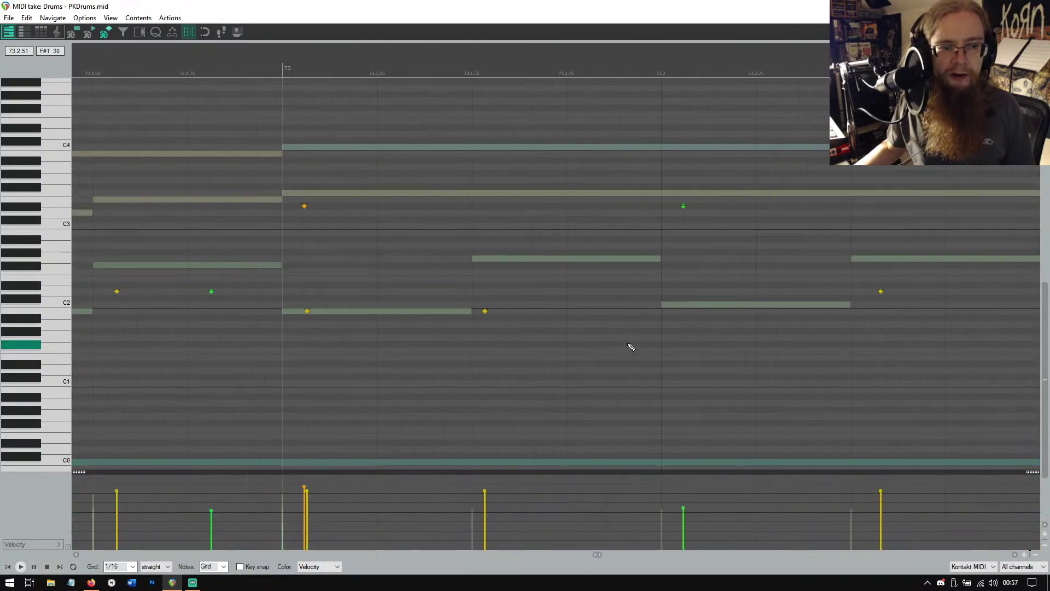
scroll(631, 347, down, 3)
scroll(631, 347, down, 2)
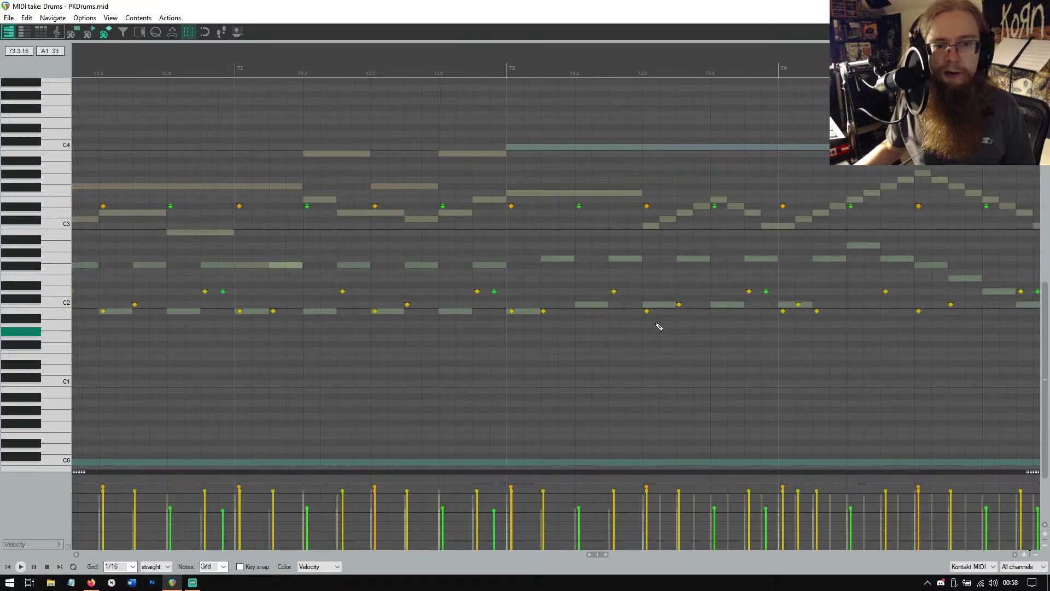
scroll(645, 328, up, 3)
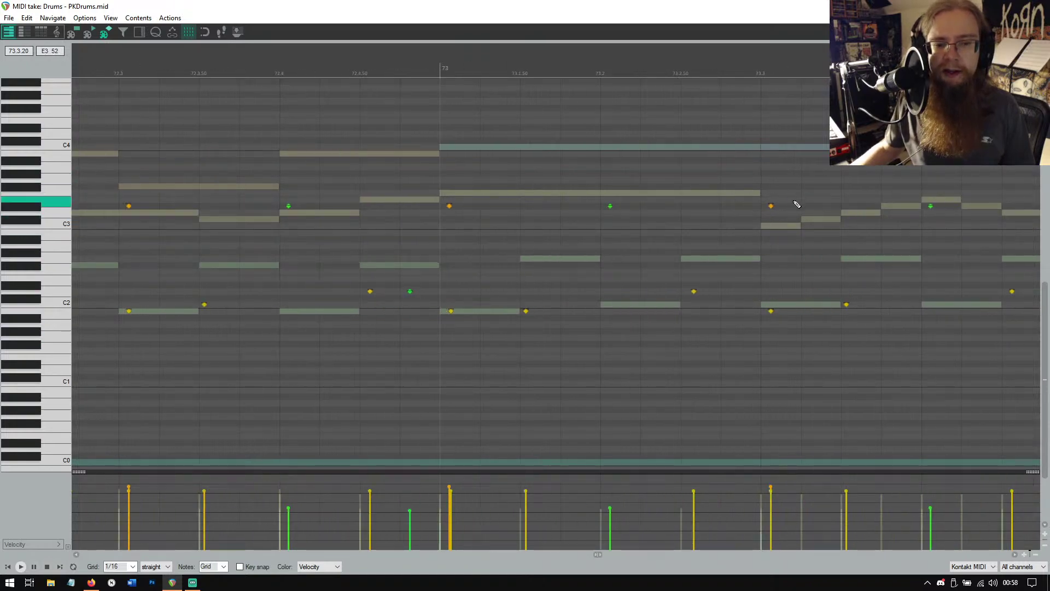
scroll(731, 301, down, 5)
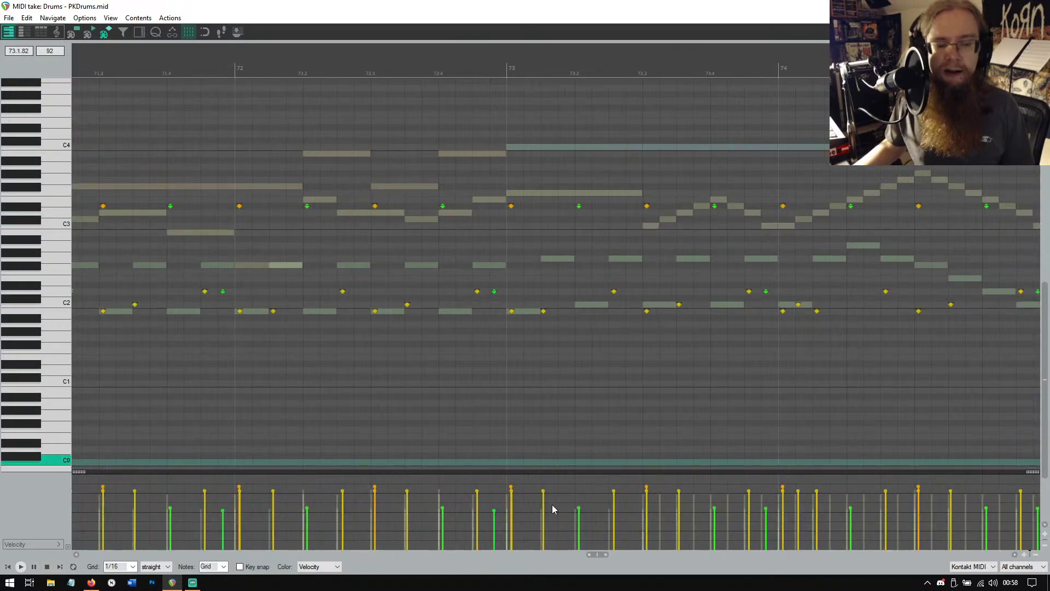
drag(596, 554, 82, 552)
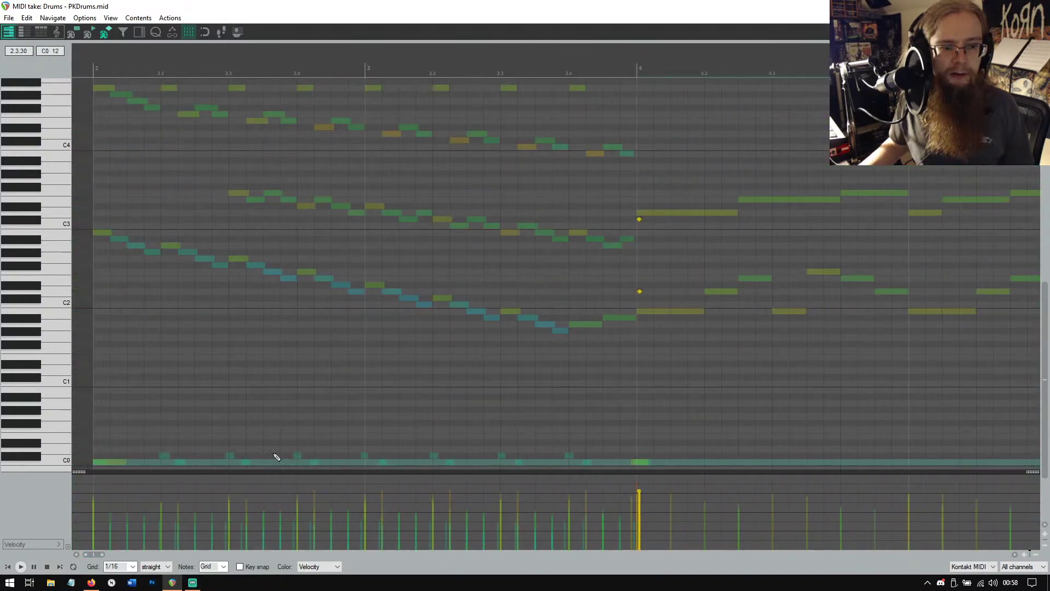
click(1038, 6)
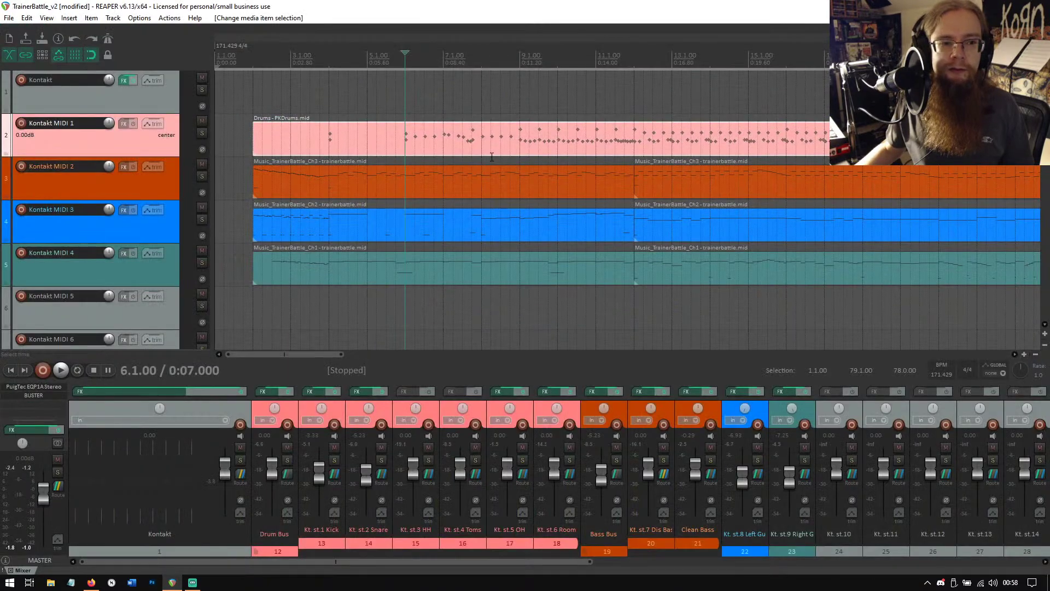
Reopen the PKDrums MIDI item and examine the drum notes and velocities across measures 57 to 63.
click(512, 138)
double_click(634, 137)
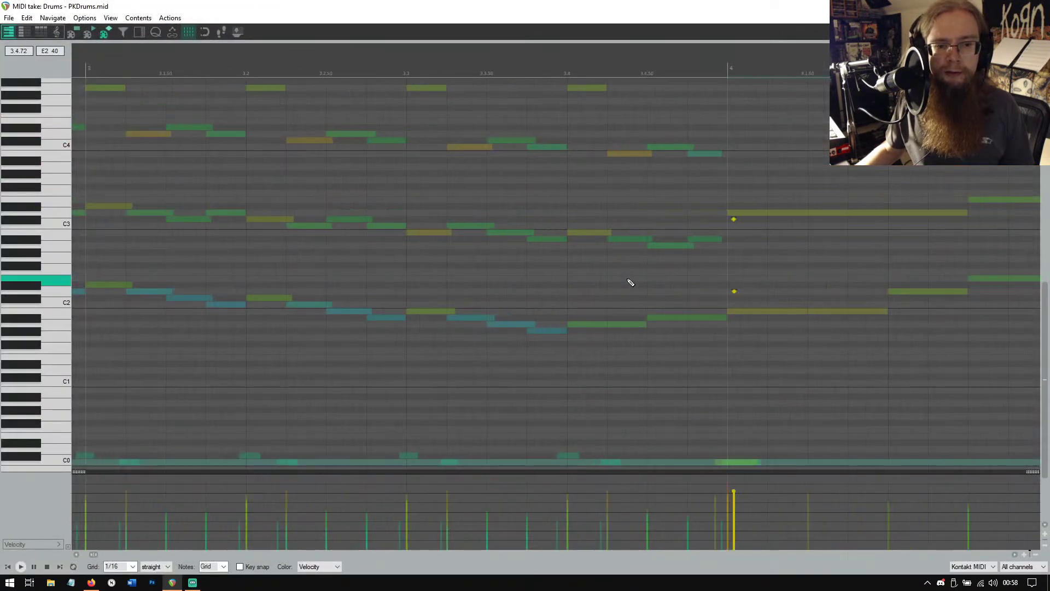
drag(83, 552, 497, 577)
scroll(455, 368, up, 6)
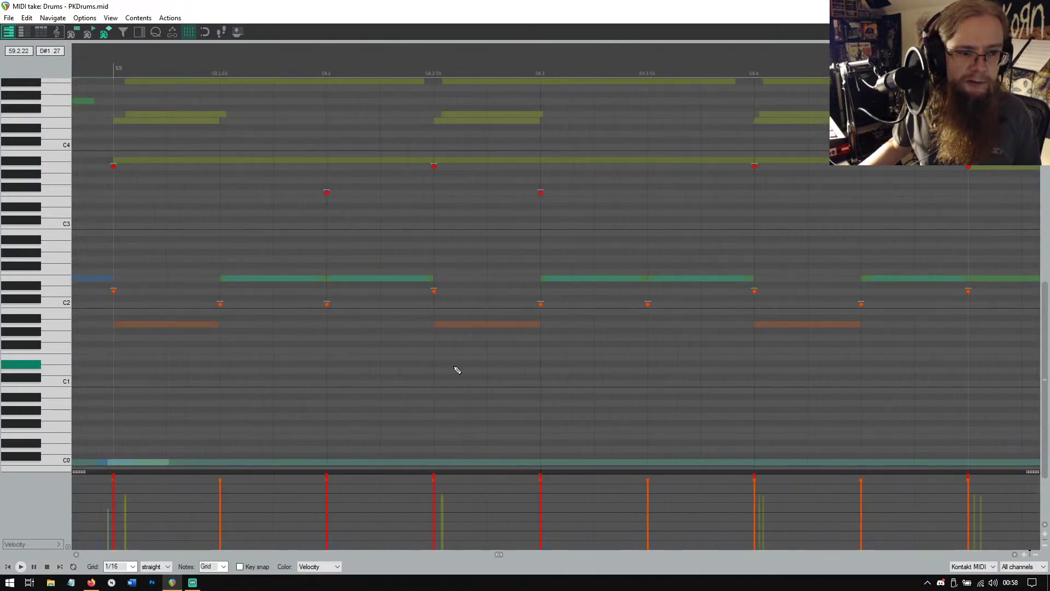
scroll(479, 357, down, 8)
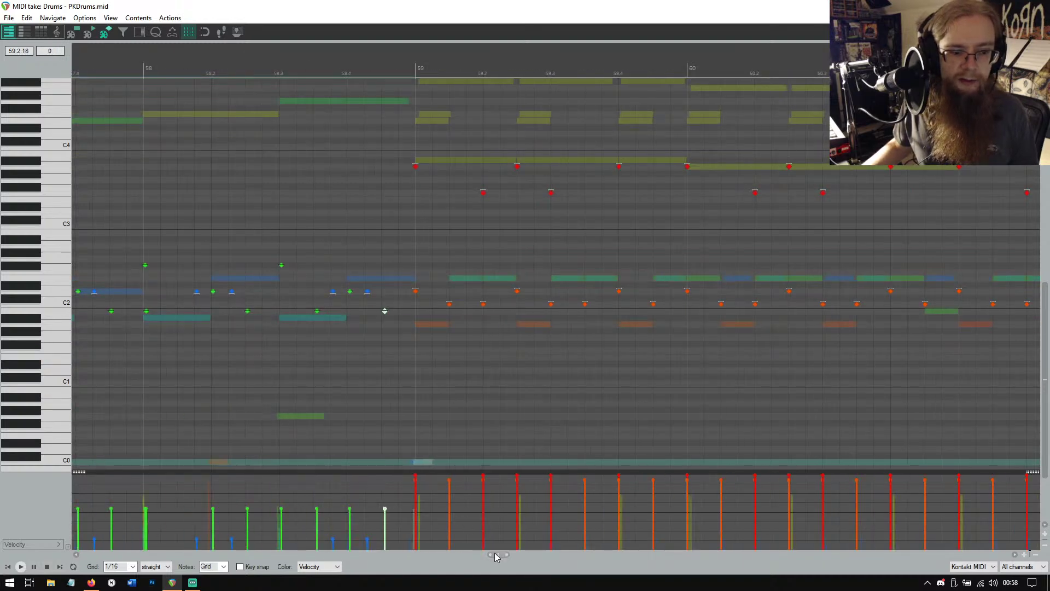
scroll(496, 555, down, 3)
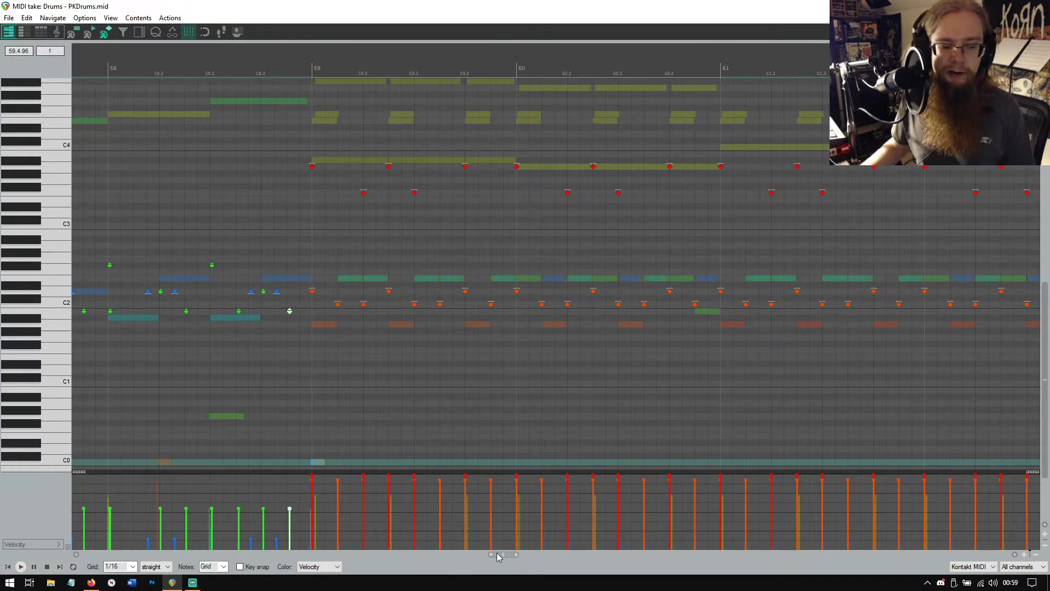
scroll(496, 556, down, 2)
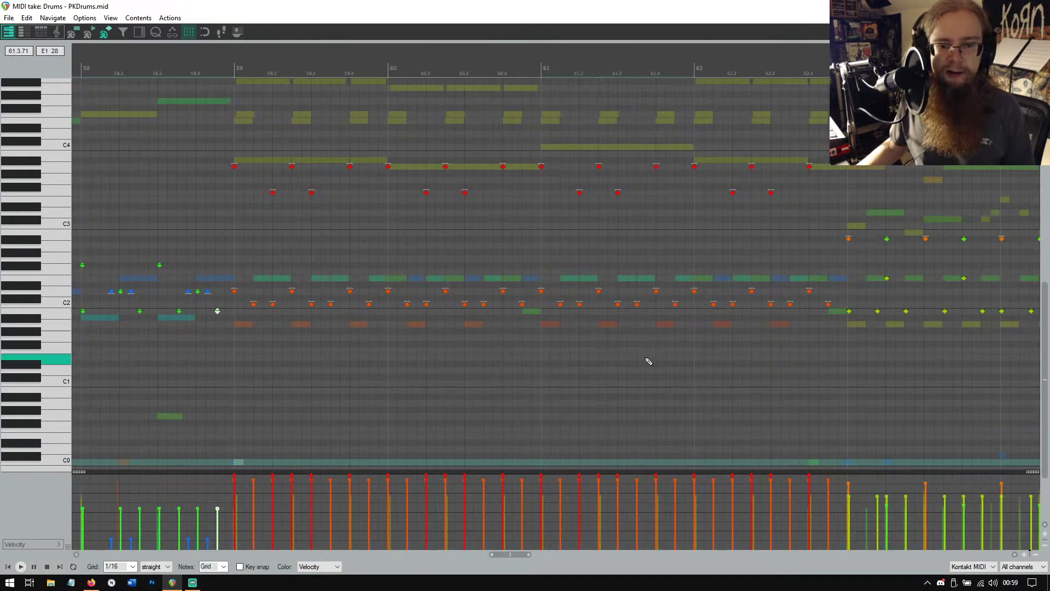
scroll(667, 363, up, 3)
drag(514, 557, 512, 555)
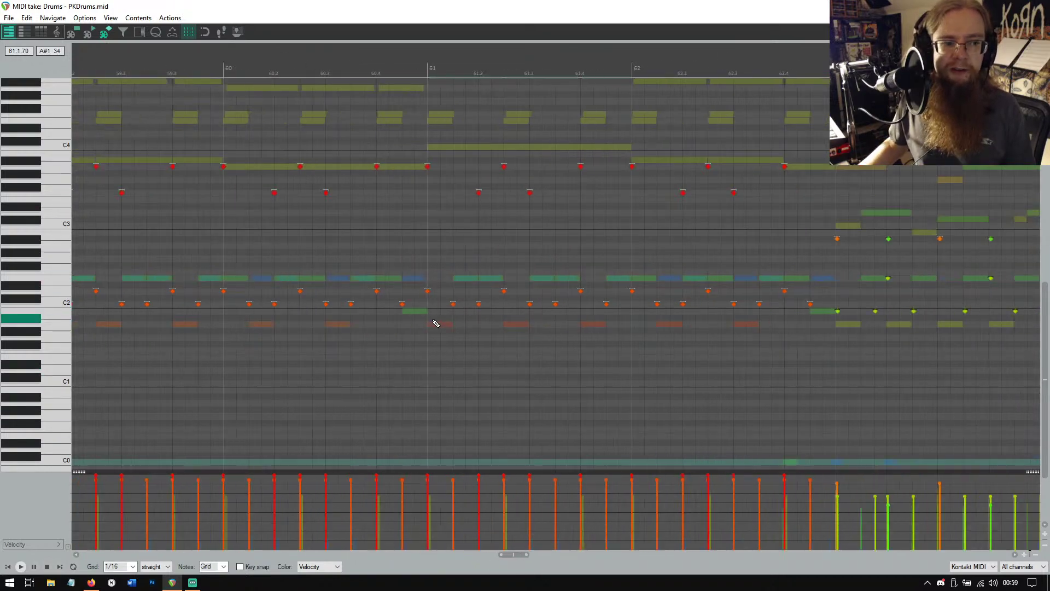
scroll(506, 555, down, 2)
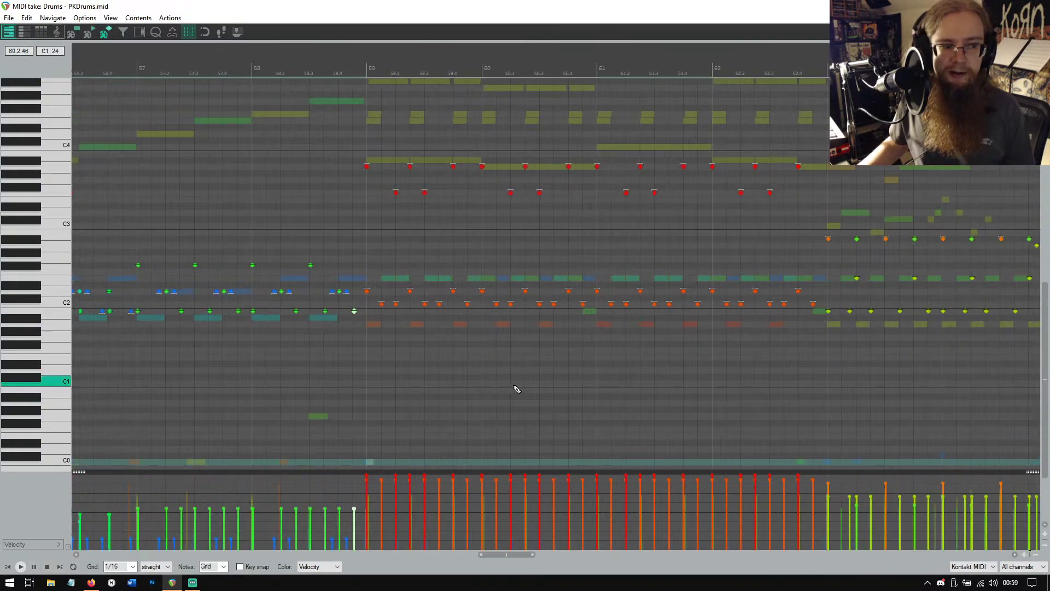
Play the drum part from measure 57 through the section starting at measure 59, and stop playback after measure 63 begins.
click(135, 69)
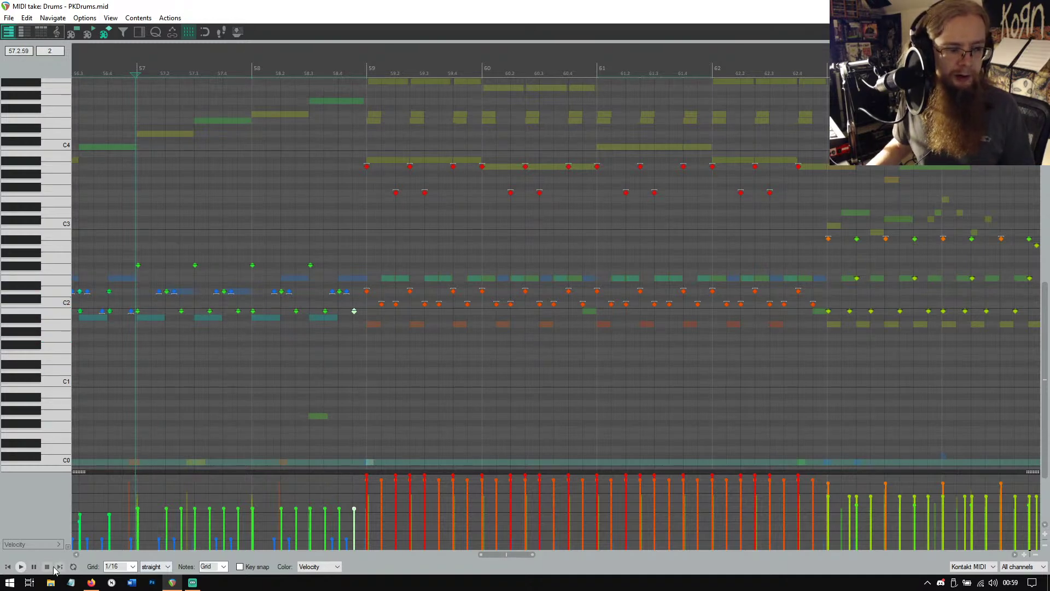
key(space)
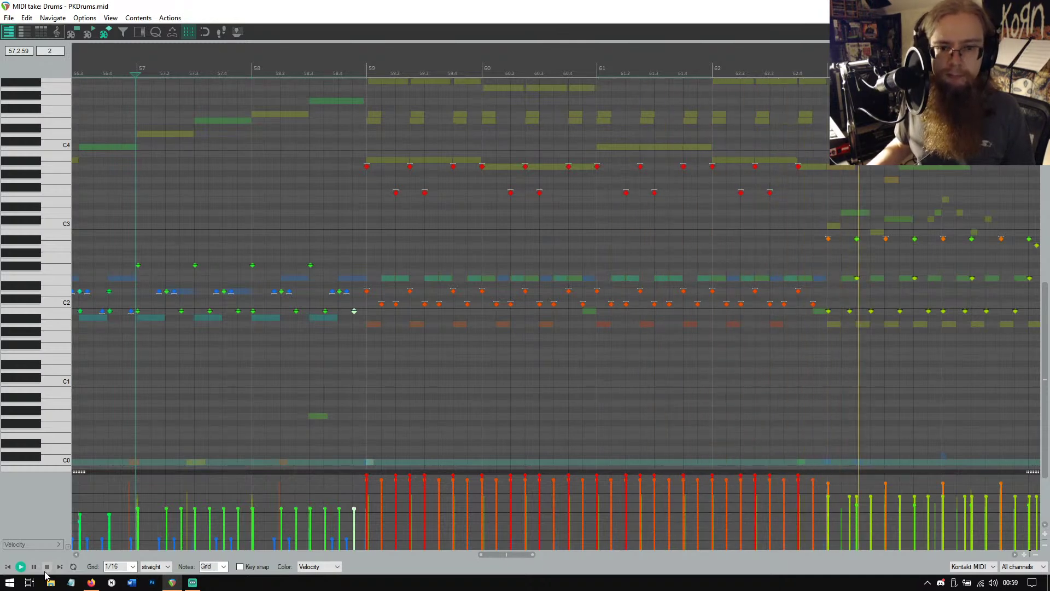
click(47, 568)
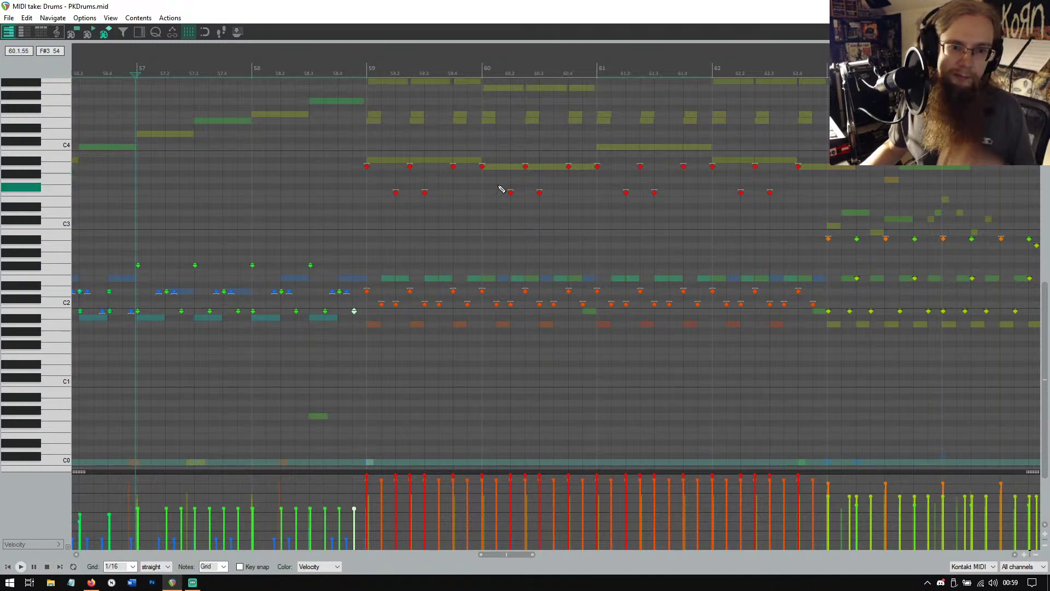
scroll(809, 147, up, 3)
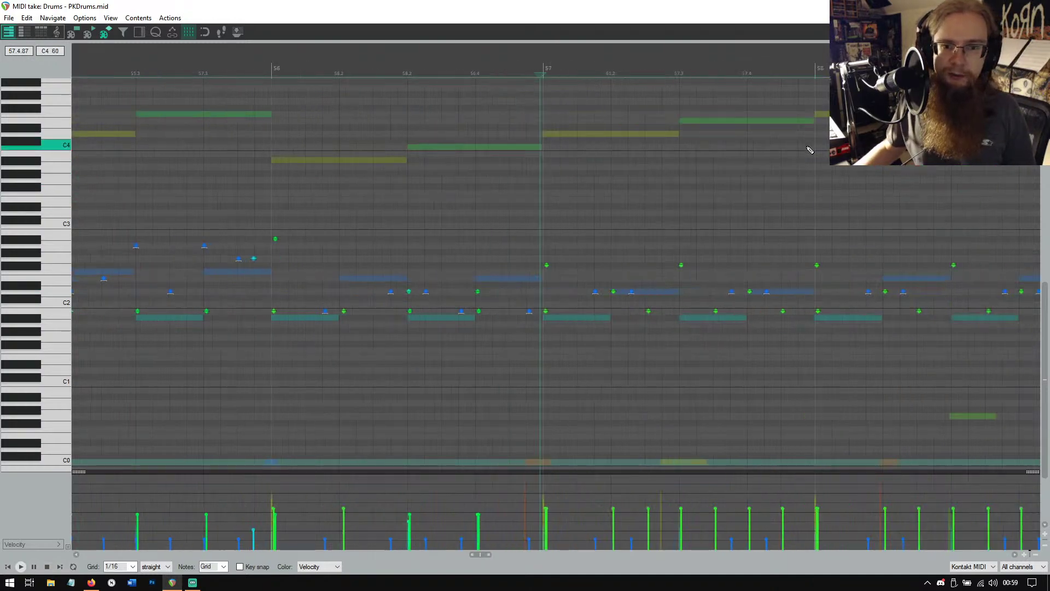
Select the drum notes from measure 59 through measure 62 and humanize them with a timing bias of 100%.
drag(477, 554, 506, 555)
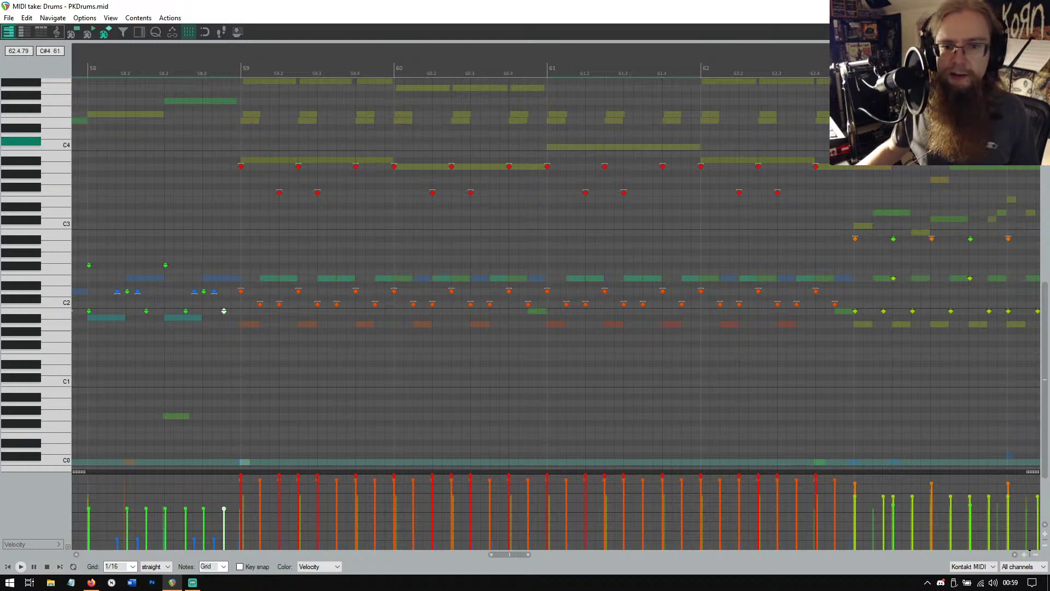
drag(852, 141, 236, 336)
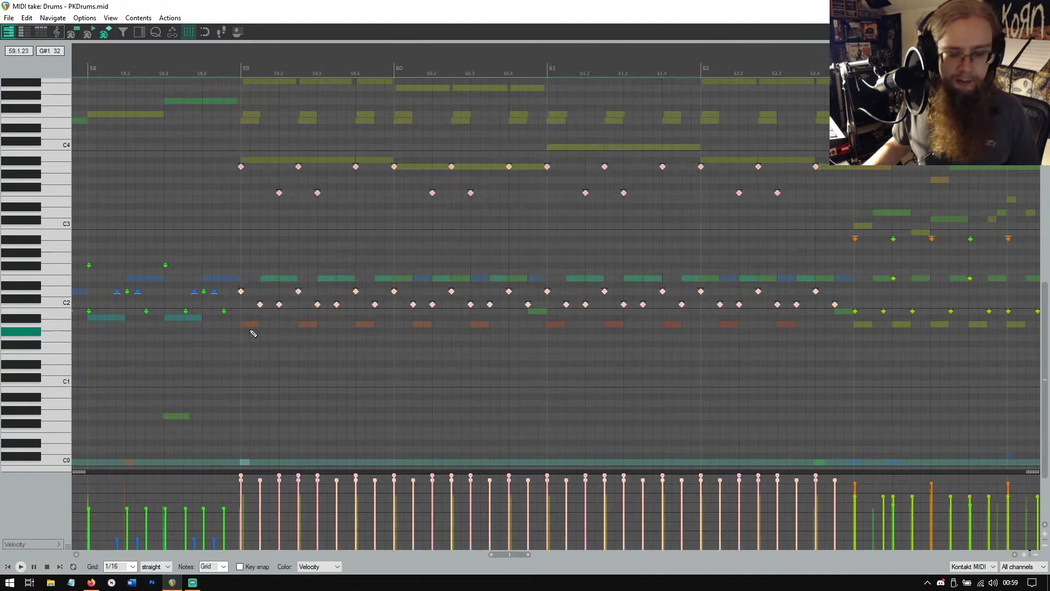
key(h)
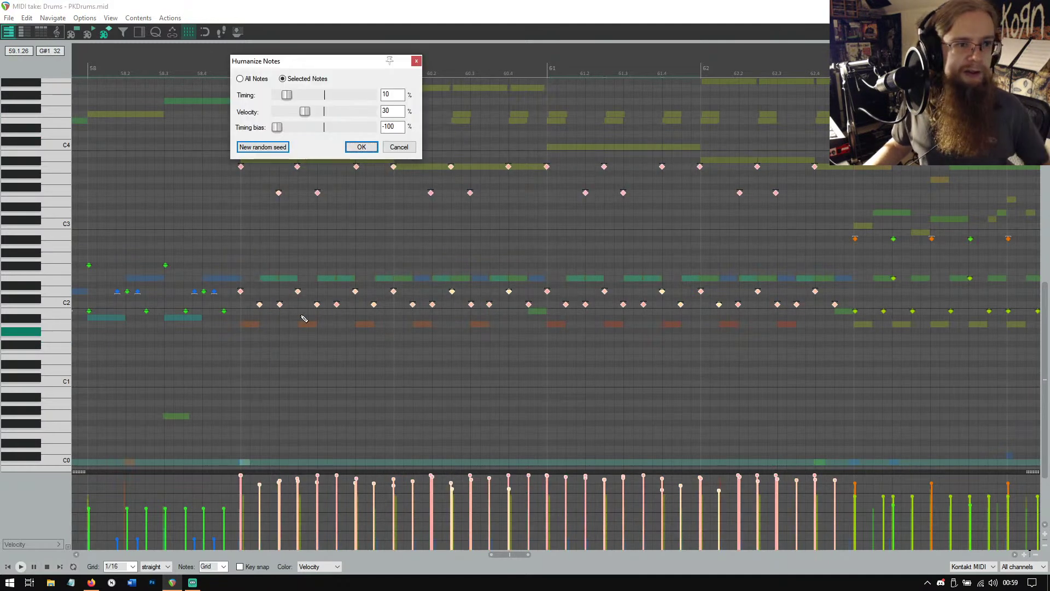
drag(344, 66, 588, 205)
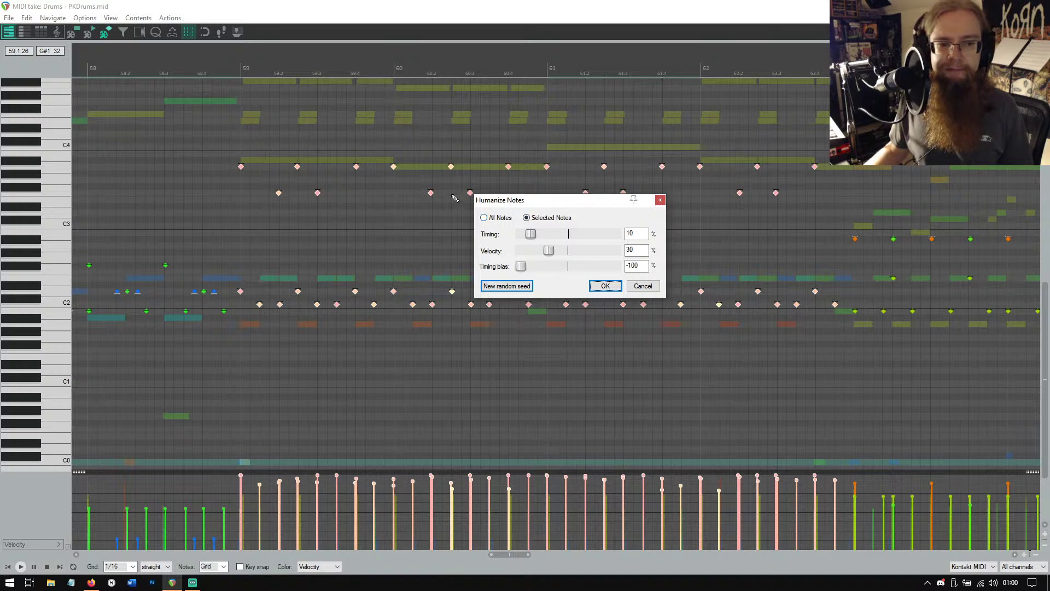
drag(521, 266, 749, 277)
scroll(749, 277, up, 7)
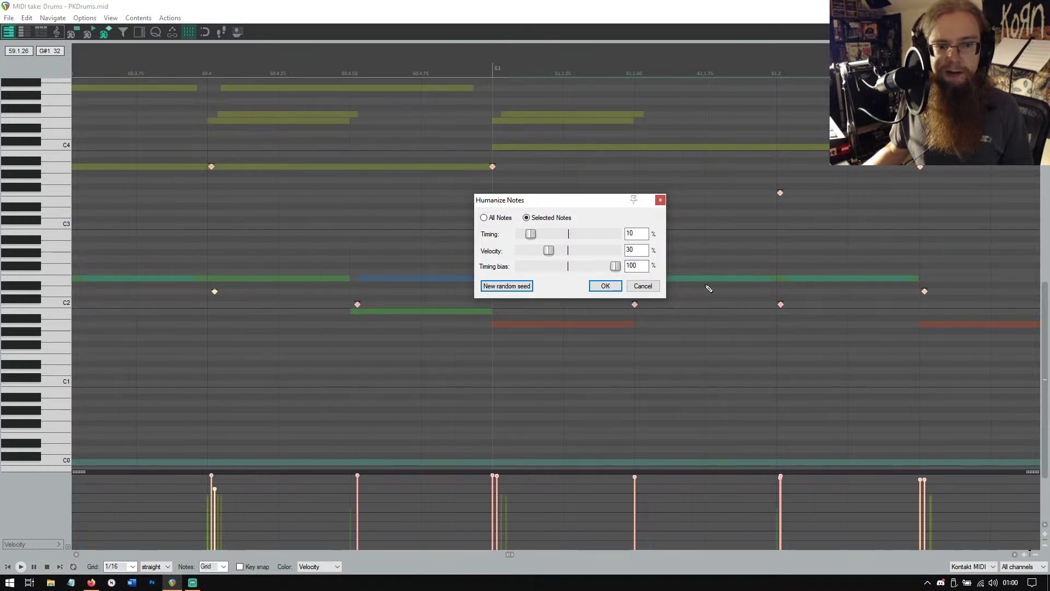
Set the humanize velocity to 0% and timing to 11%, and apply it to the selected drum notes.
drag(568, 208, 638, 148)
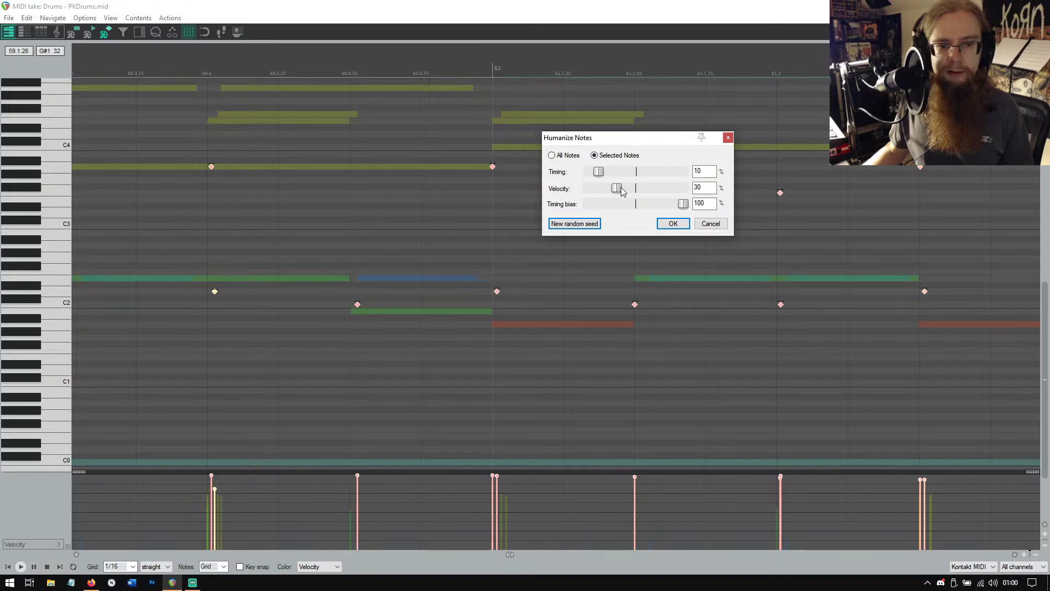
mouse_move(616, 189)
mouse_down()
mouse_move(560, 192)
mouse_move(623, 195)
mouse_up()
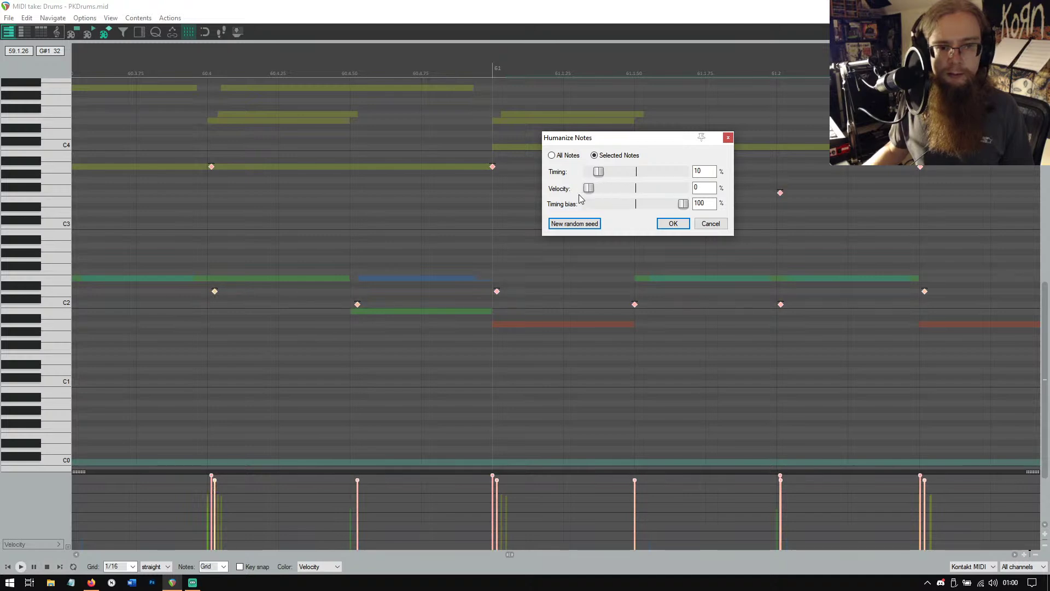
drag(604, 202, 586, 201)
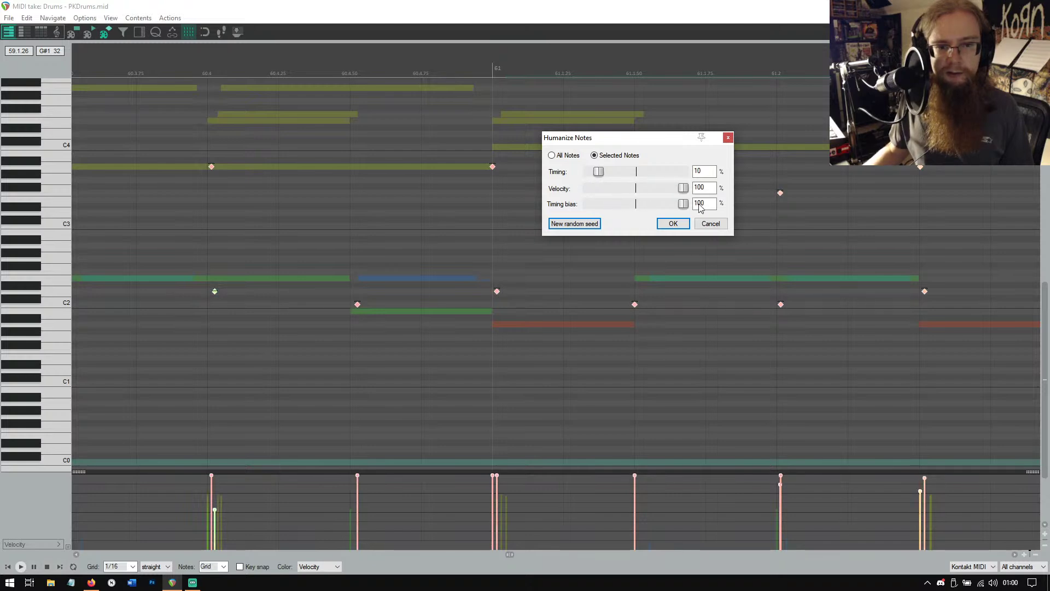
drag(600, 195, 681, 204)
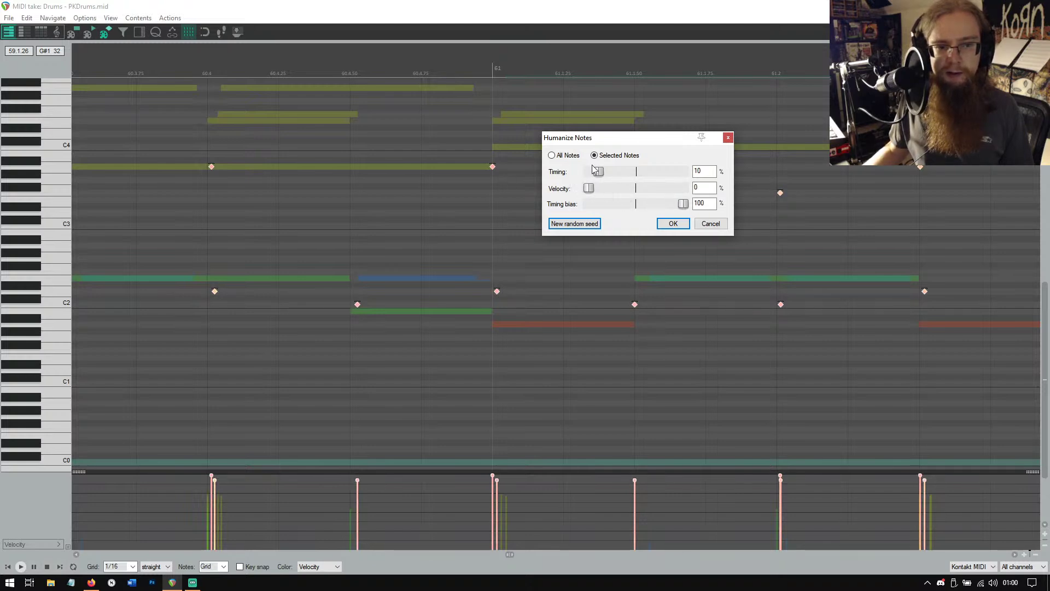
mouse_move(599, 174)
mouse_down()
mouse_move(584, 173)
mouse_move(600, 173)
mouse_up()
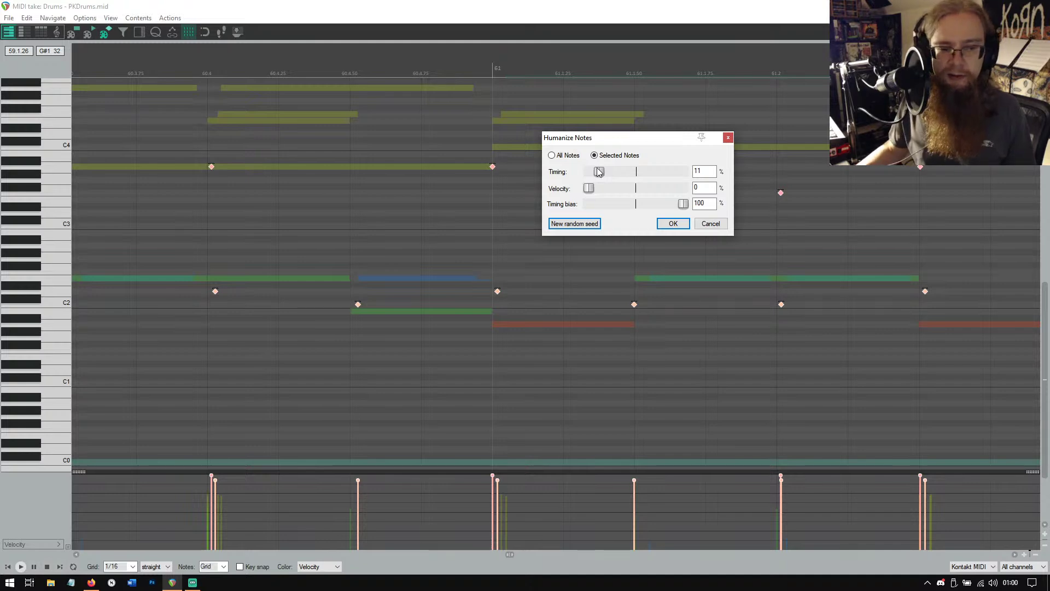
click(674, 225)
Nudge the D2 note at 59.1, the A3 note at 59.2.50 and the C2 note at 59.3 slightly later.
drag(511, 554, 497, 553)
scroll(523, 359, down, 2)
scroll(524, 359, up, 1)
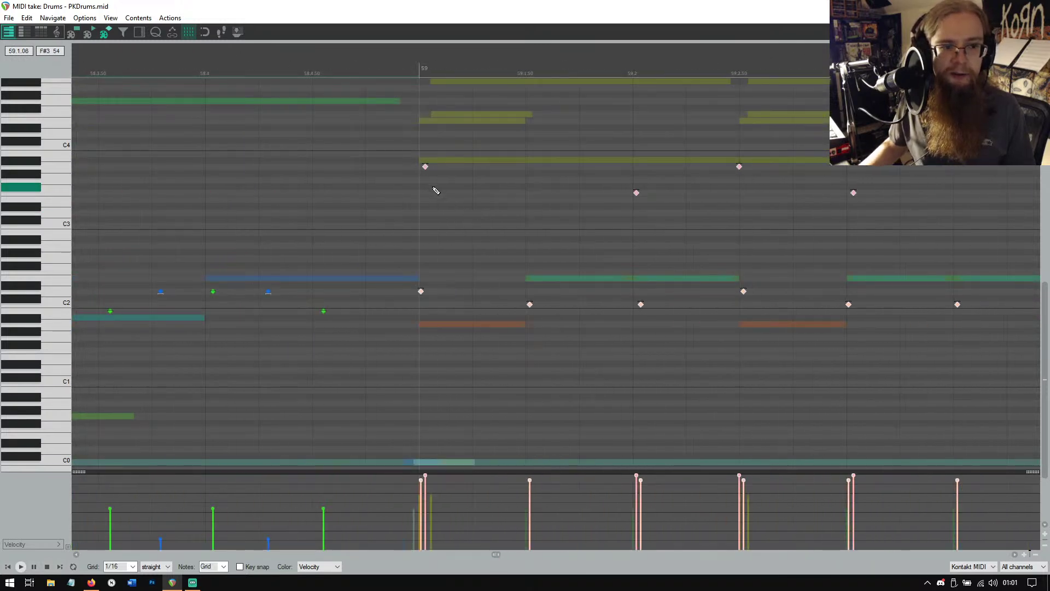
click(432, 300)
click(422, 292)
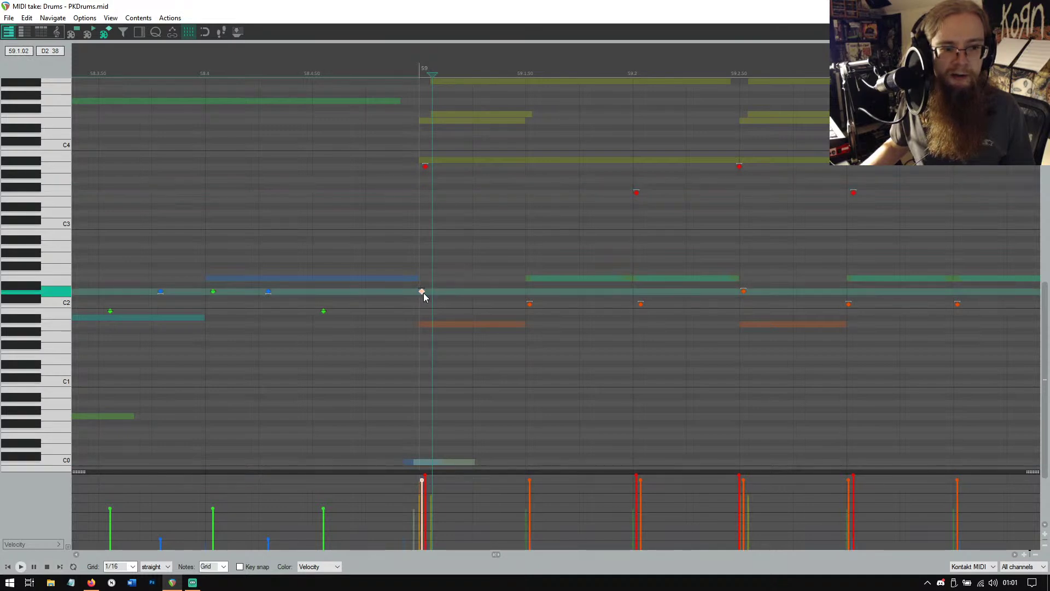
click(741, 167)
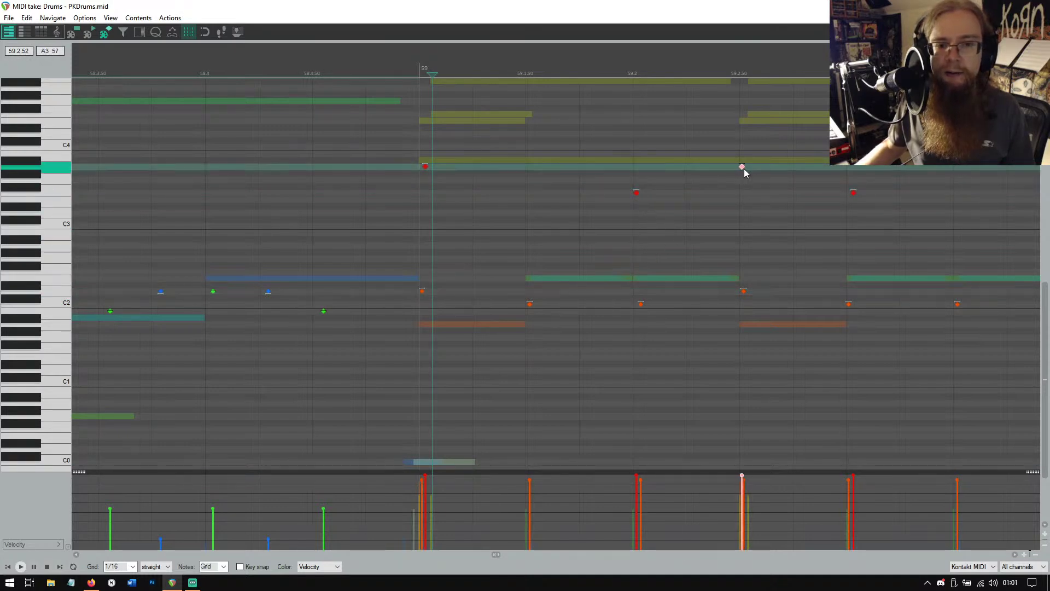
click(850, 304)
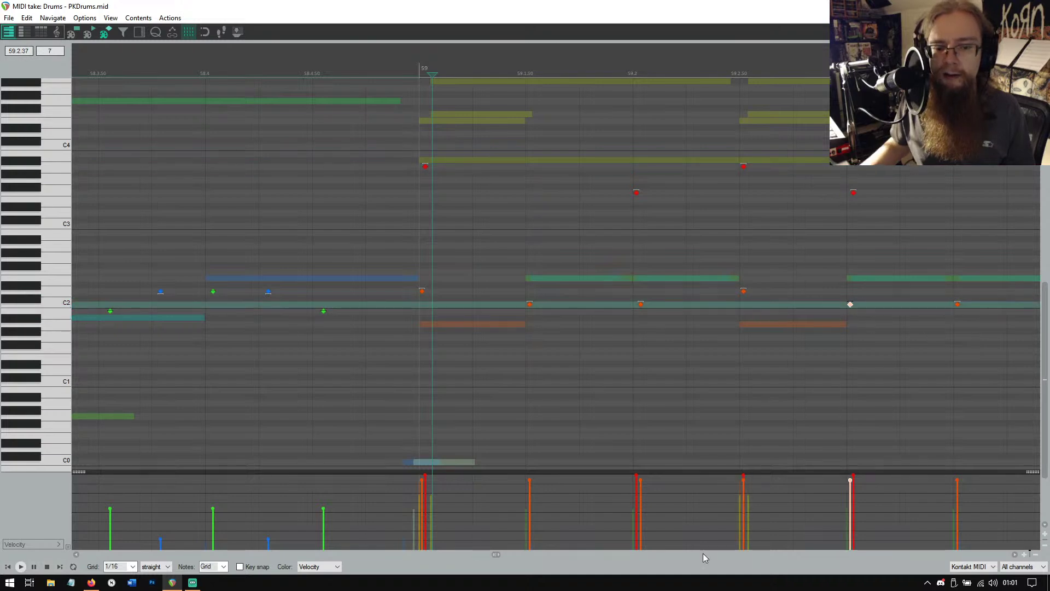
Nudge the C2 note at 59.4.50, the D2 and A3 notes at 60.1 and the F3 note at 60.2 slightly later.
drag(495, 555, 500, 556)
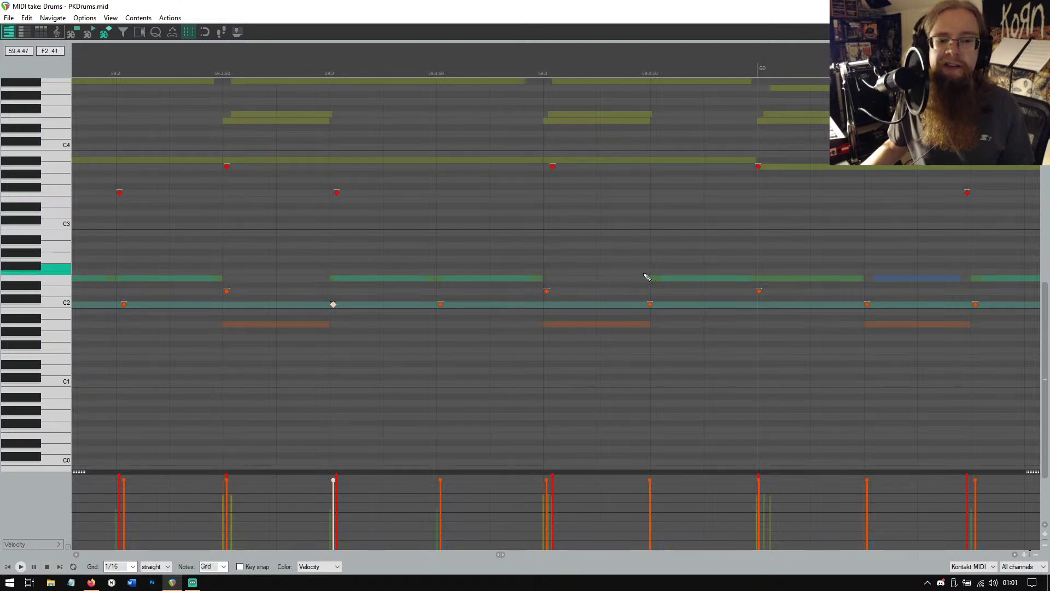
click(650, 304)
drag(652, 305, 655, 307)
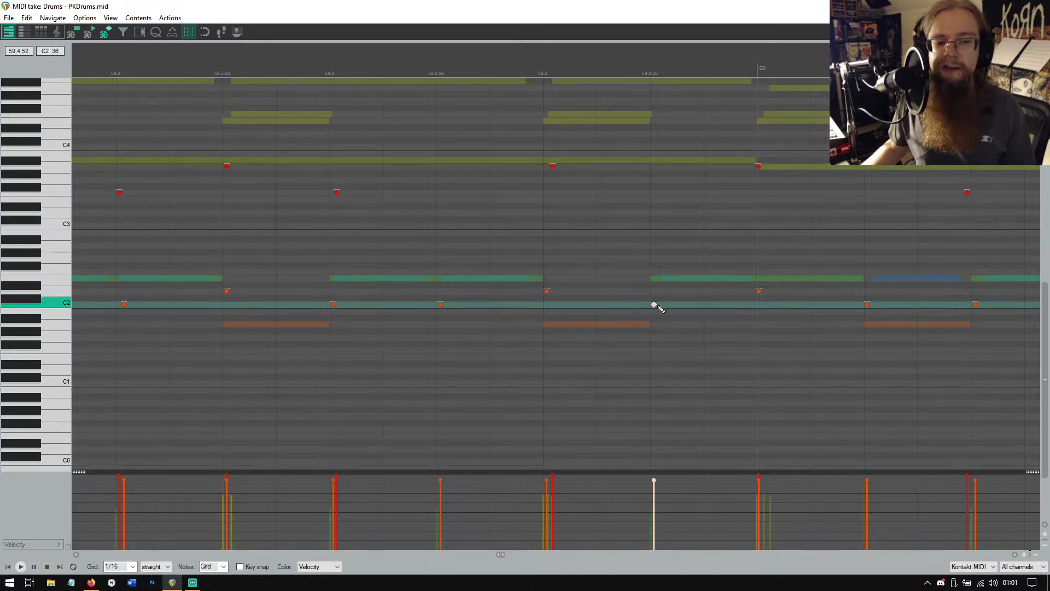
drag(760, 296, 763, 293)
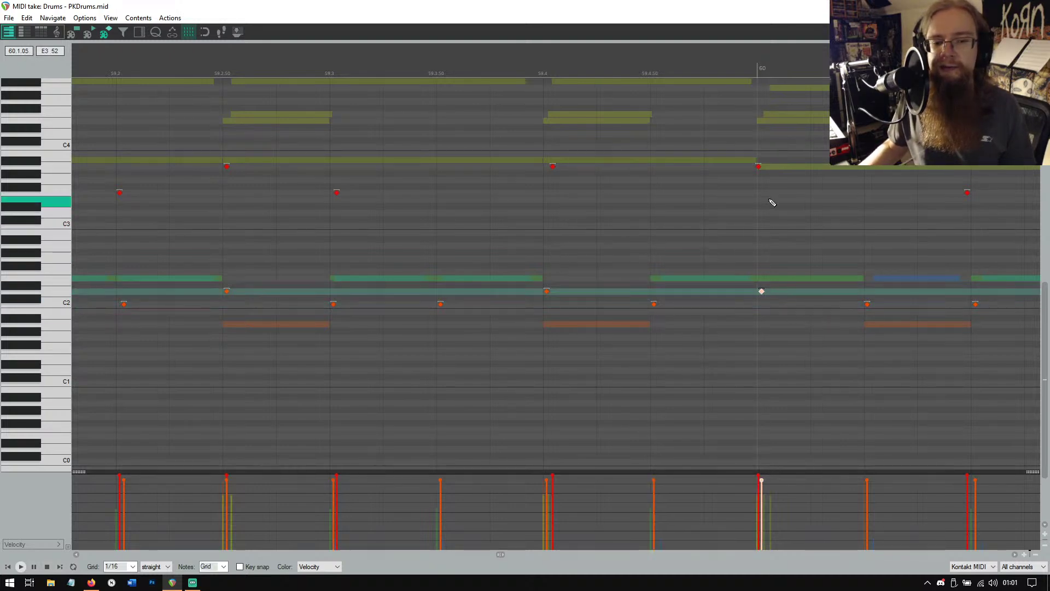
drag(759, 169, 762, 166)
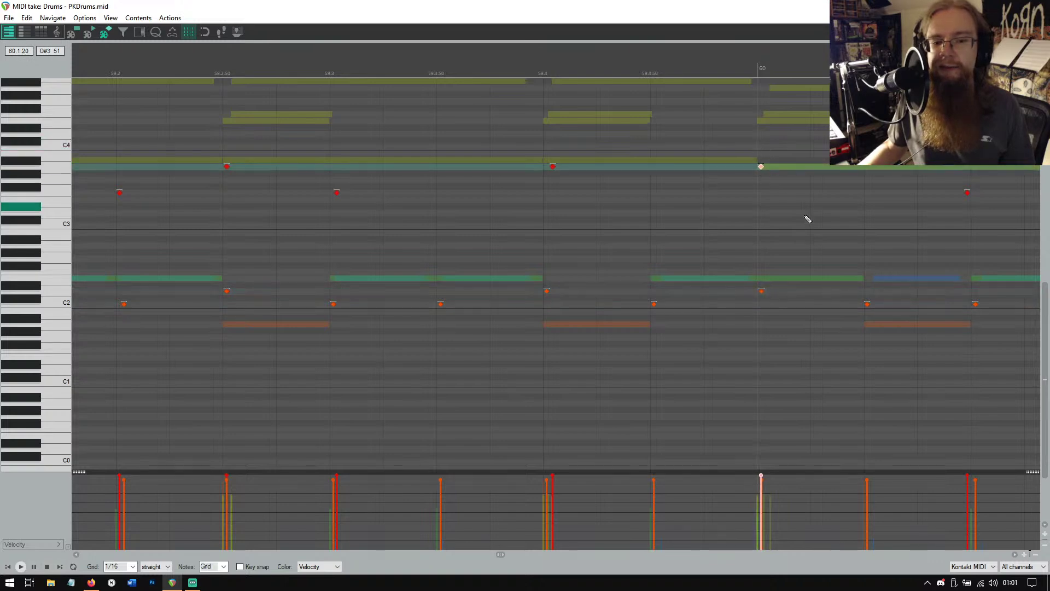
drag(967, 193, 976, 195)
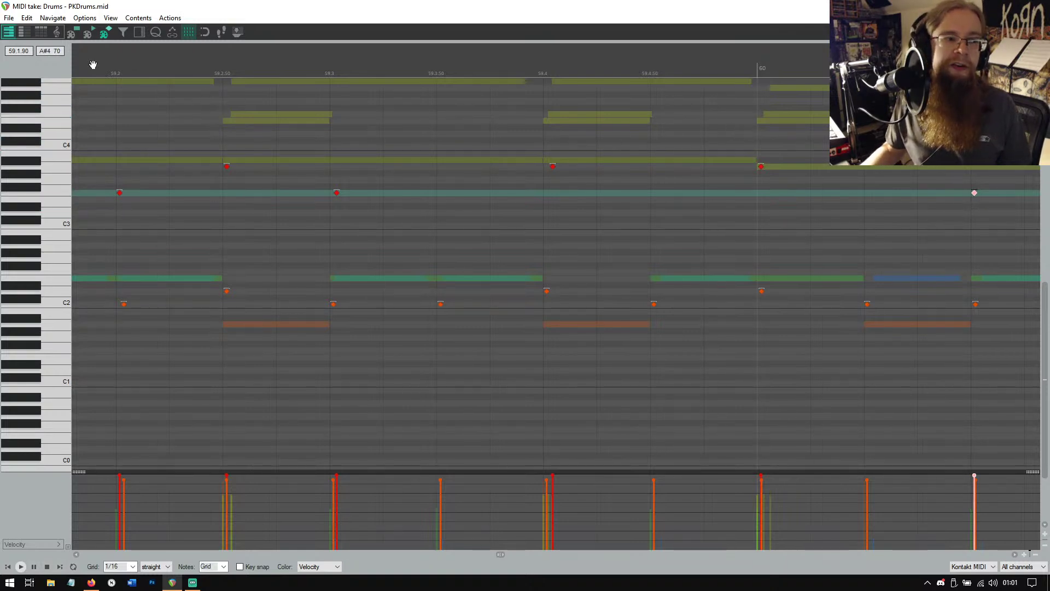
Try quantizing the notes between 59.3 and 59.4 to the grid at 100% strength, and cancel the change.
click(53, 18)
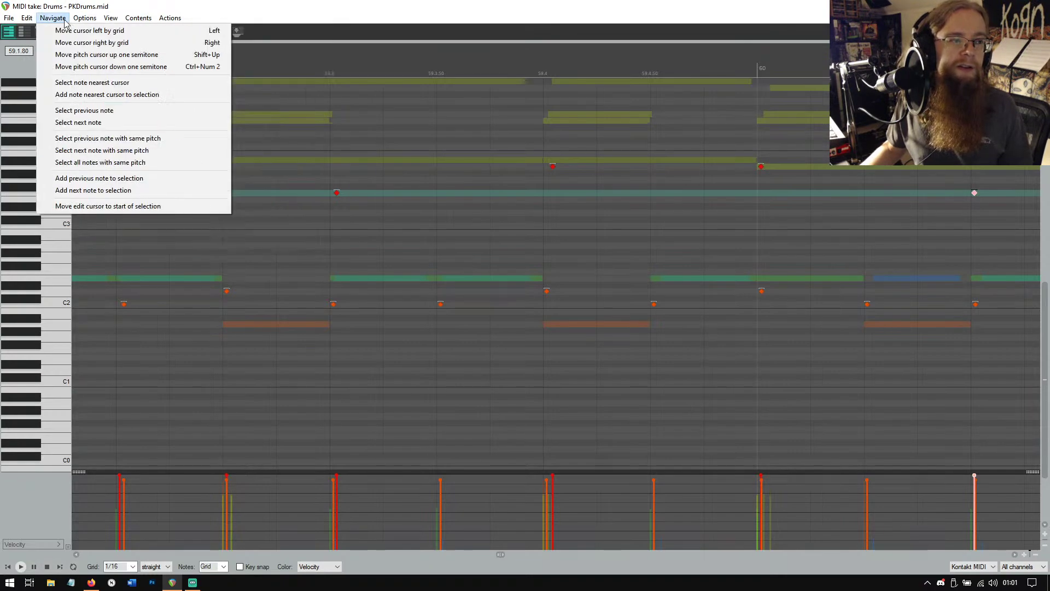
mouse_move(32, 22)
click(216, 5)
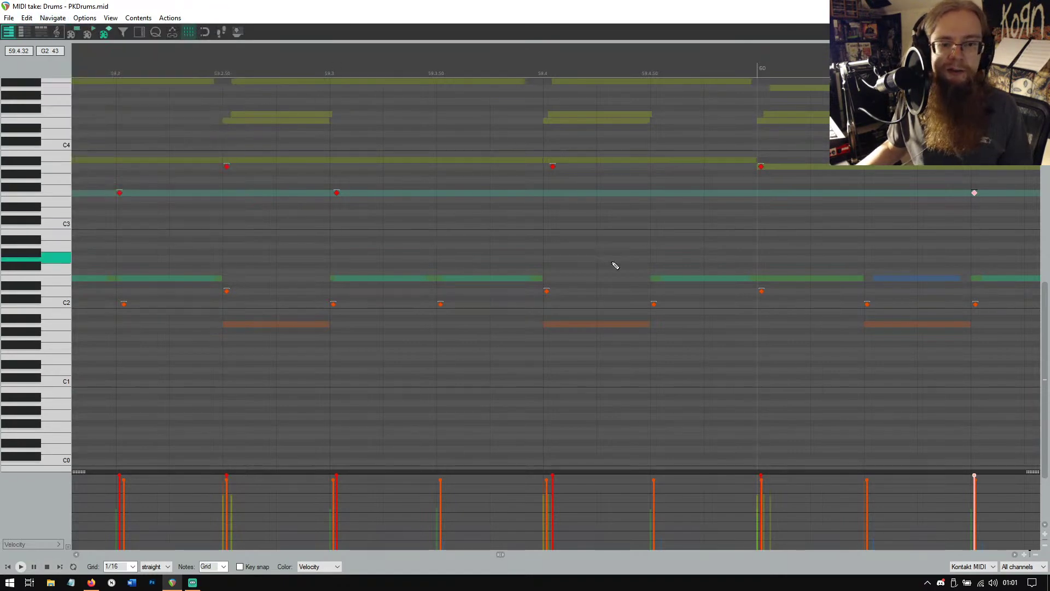
drag(596, 350, 322, 125)
click(53, 19)
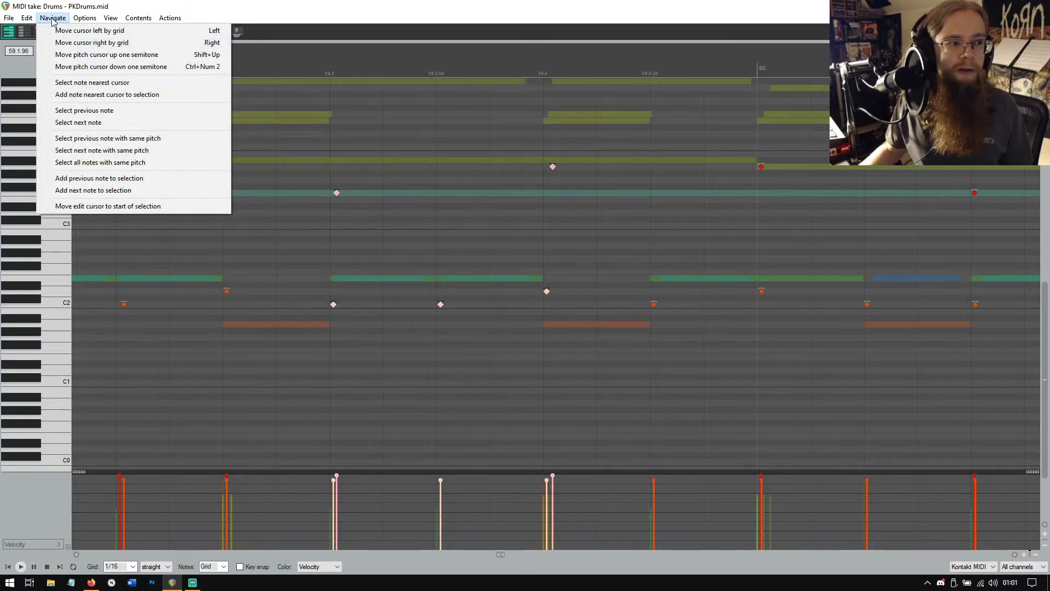
mouse_move(87, 19)
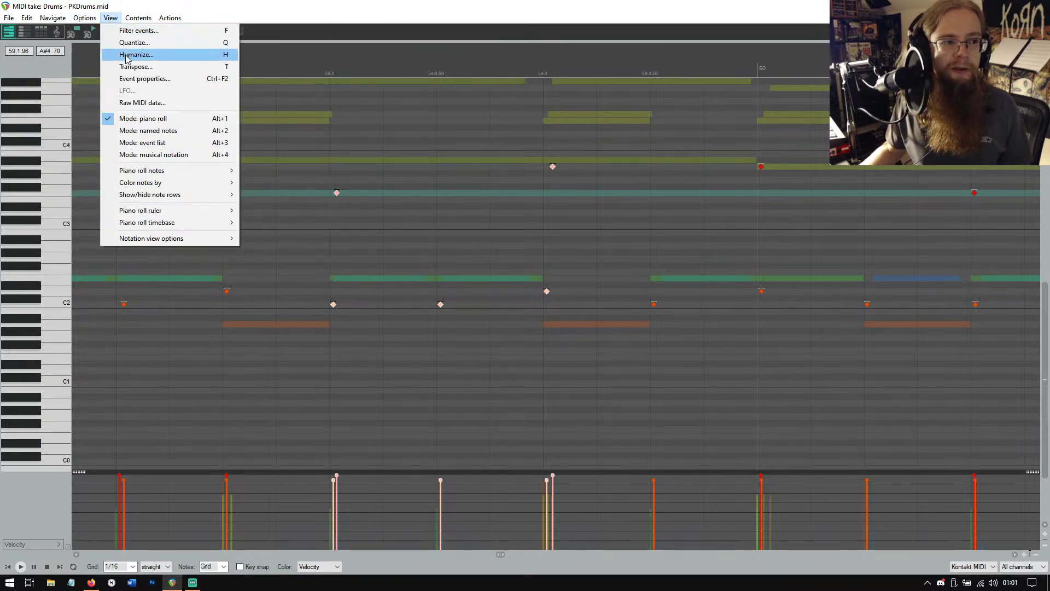
click(134, 42)
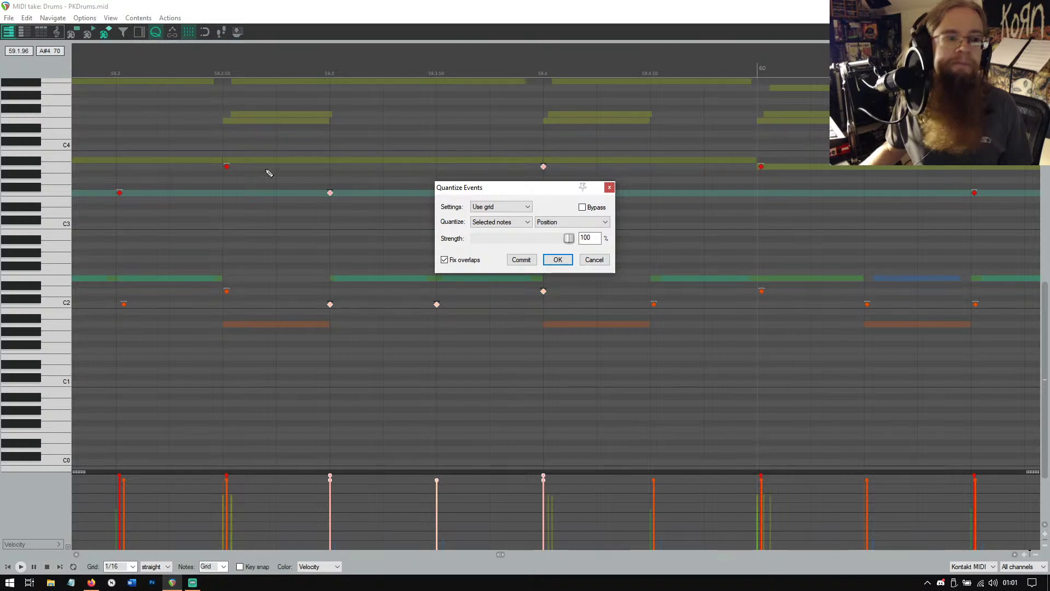
click(592, 261)
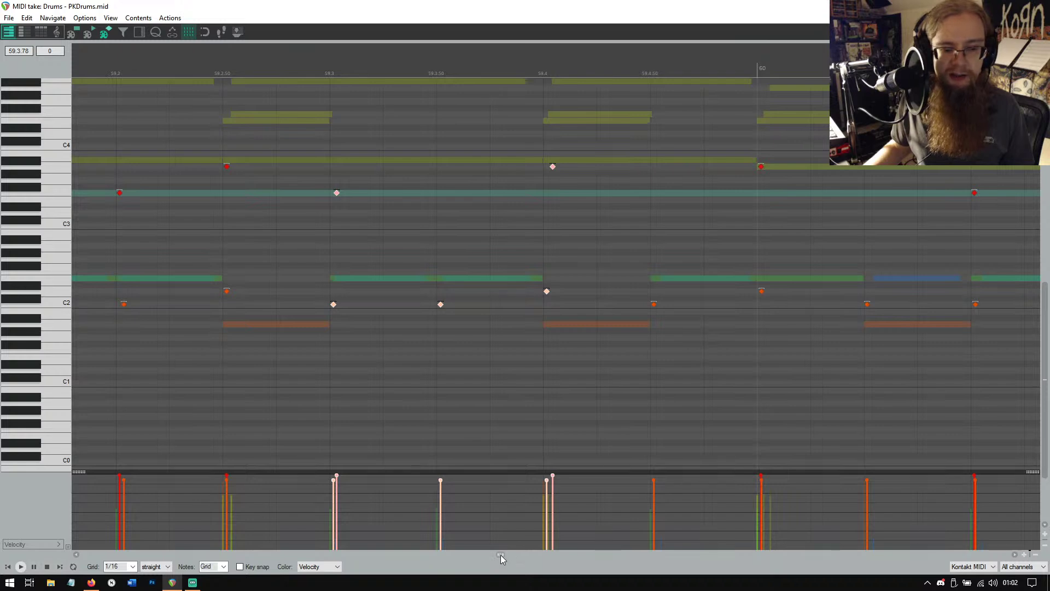
Nudge the A3 note at 60.2.50, the C2 note at 60.3.50 and the A3 note at 61.1 slightly later.
scroll(501, 555, right, 2)
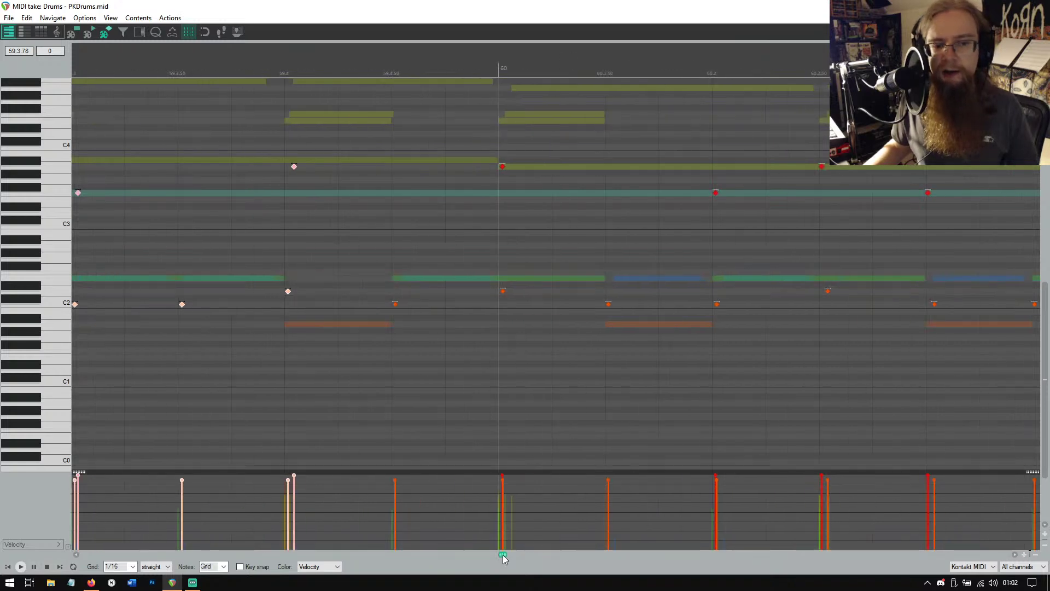
scroll(503, 554, right, 2)
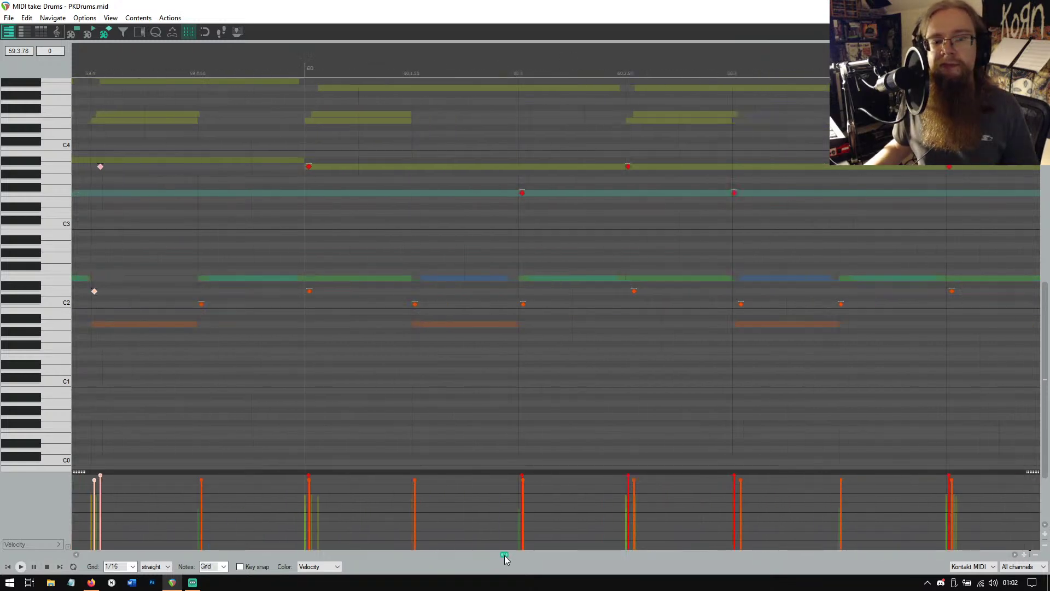
click(565, 170)
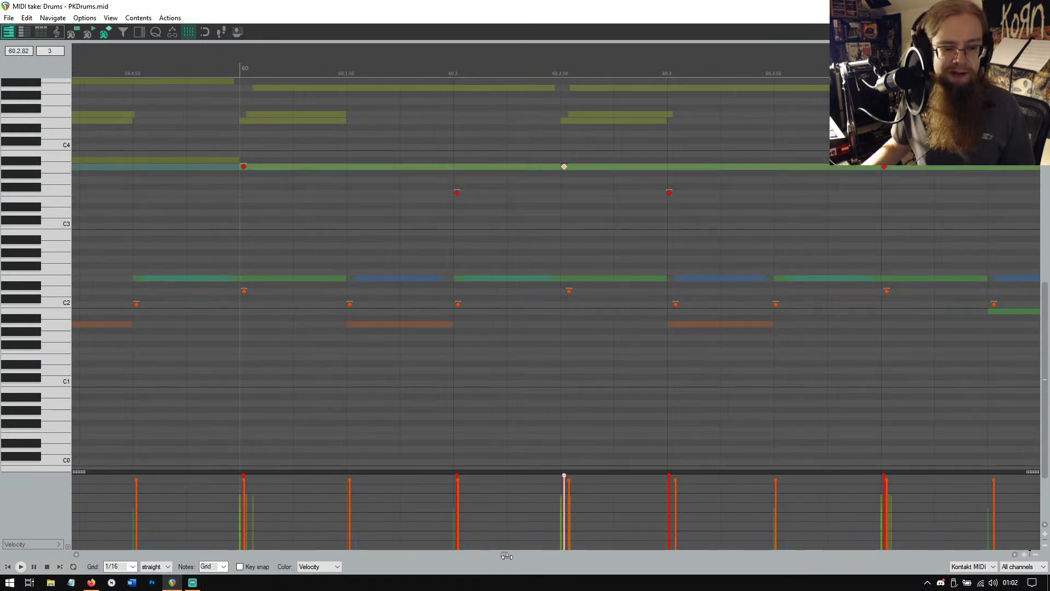
scroll(507, 555, right, 2)
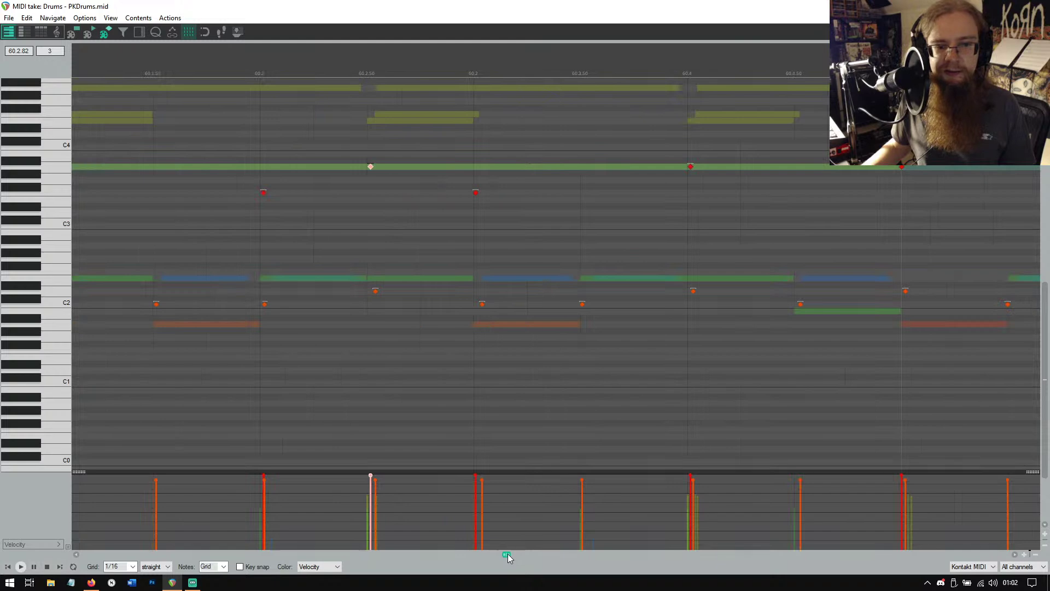
drag(582, 305, 586, 305)
drag(902, 166, 907, 167)
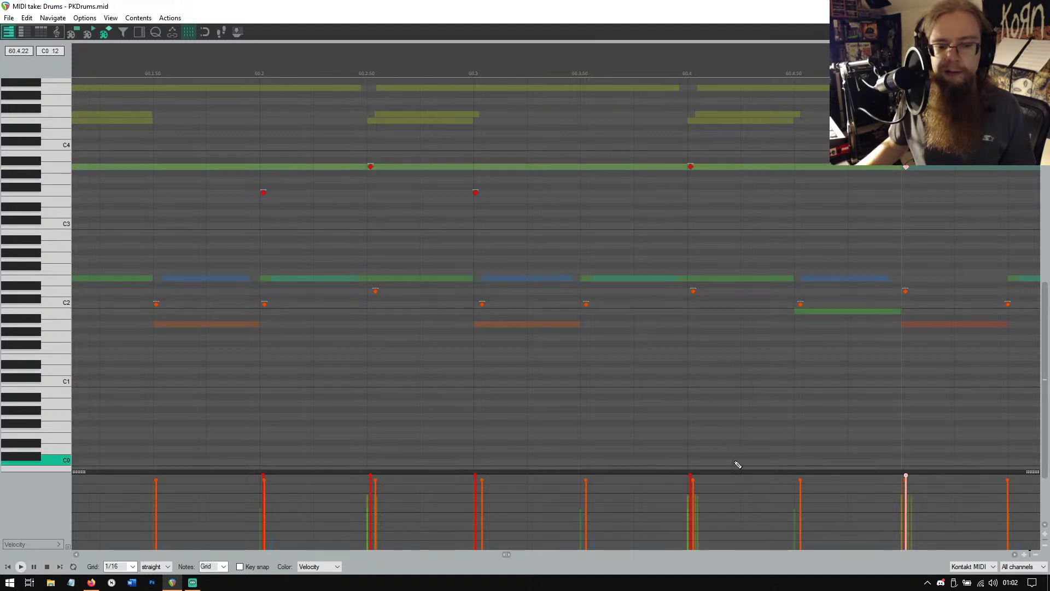
Nudge the C2 note at 61.1.50, the A3 note at 61.2.50 and the F3 and C2 notes at 61.3 slightly later.
drag(507, 553, 511, 553)
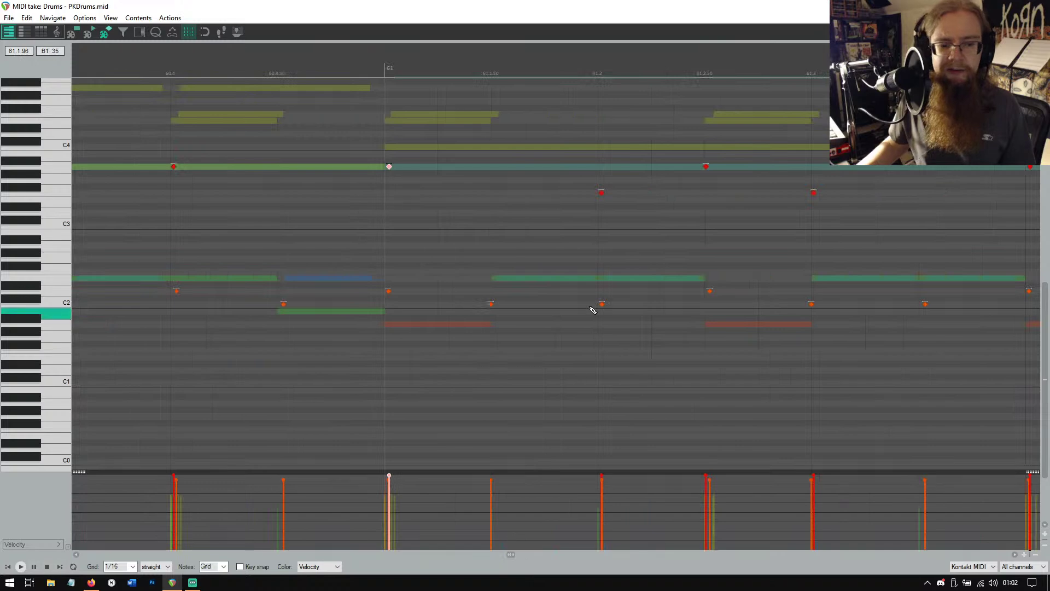
click(490, 305)
drag(490, 305, 496, 306)
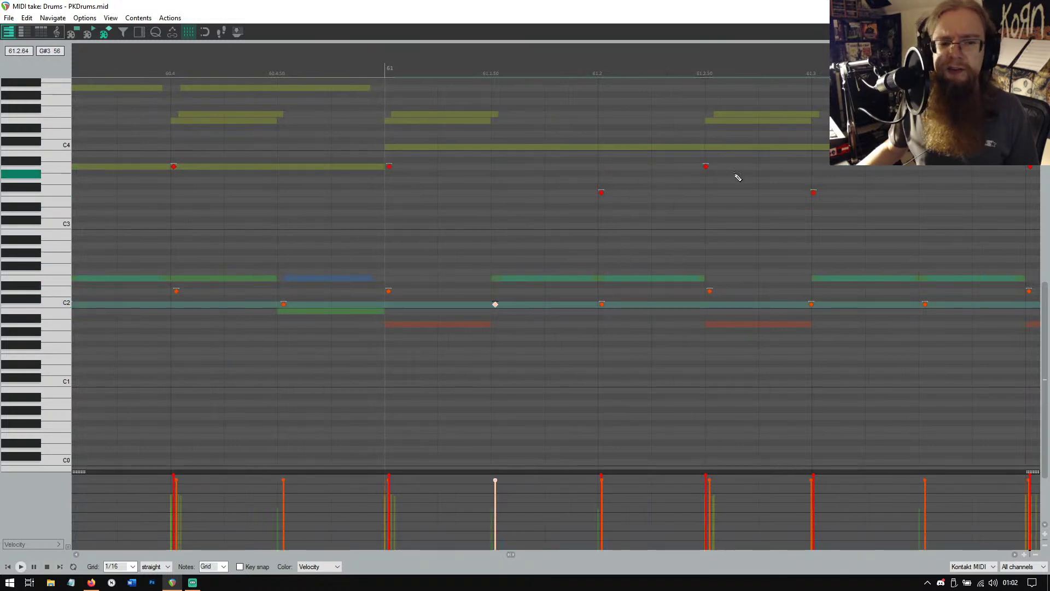
drag(706, 171, 711, 170)
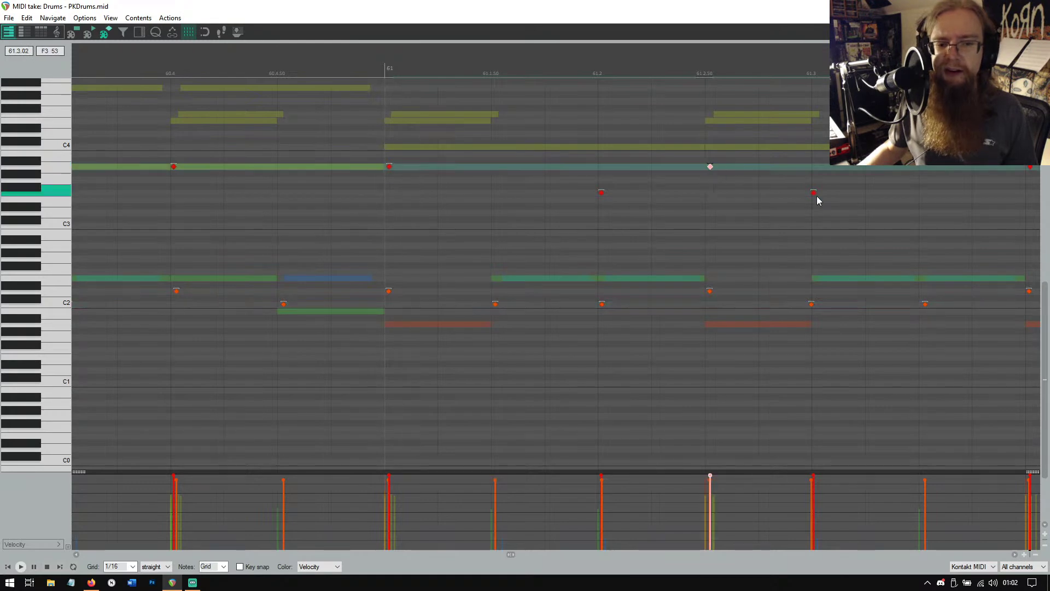
drag(814, 195, 817, 193)
drag(813, 307, 818, 307)
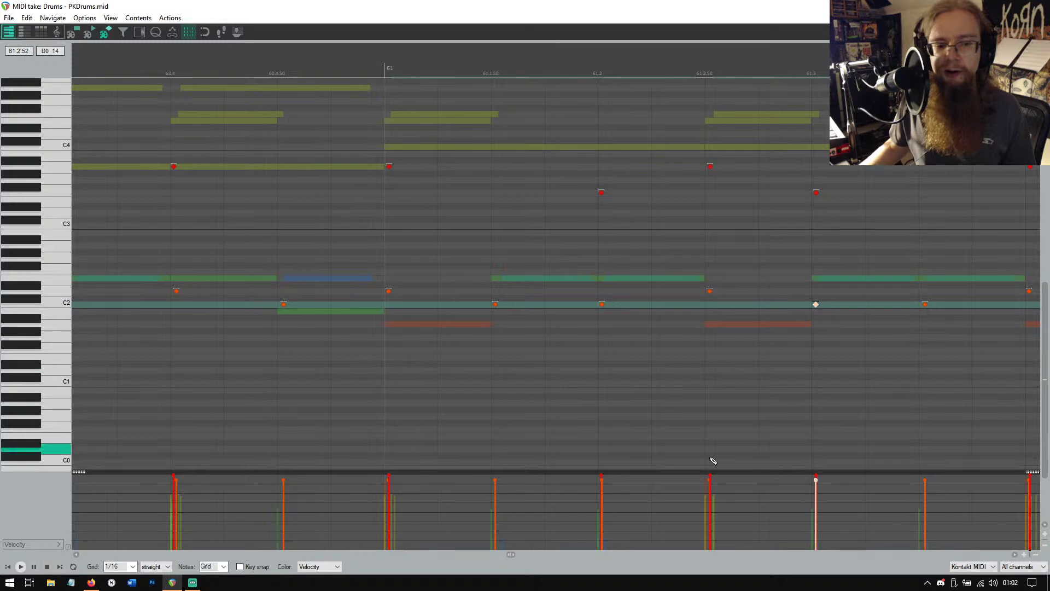
drag(510, 556, 513, 556)
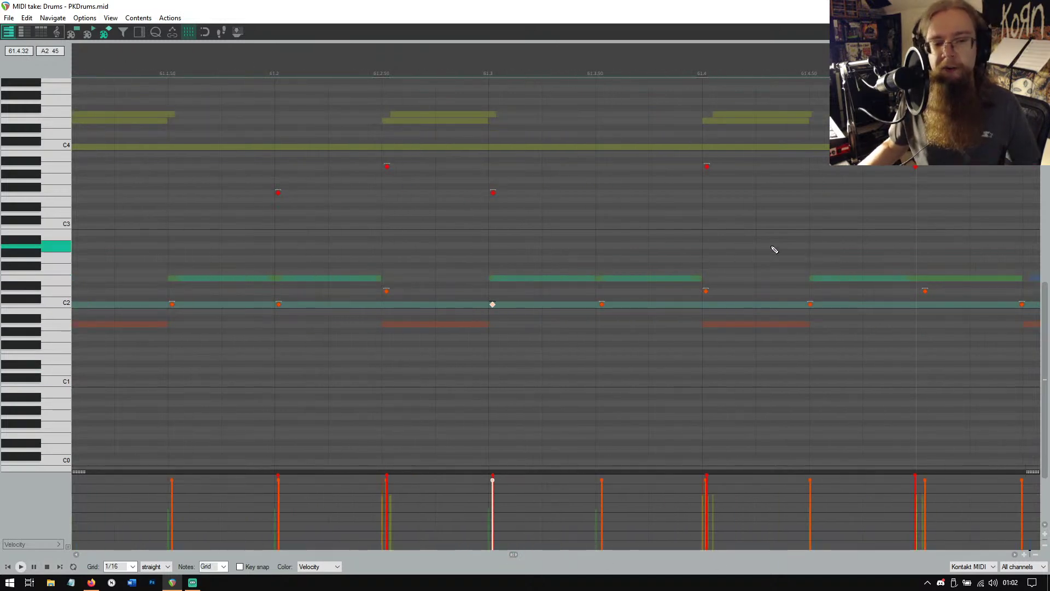
Nudge the C2 note at 61.4.50, the A3 note at 62.1 and the C2 note at 62.1.50 slightly later.
drag(811, 305, 815, 304)
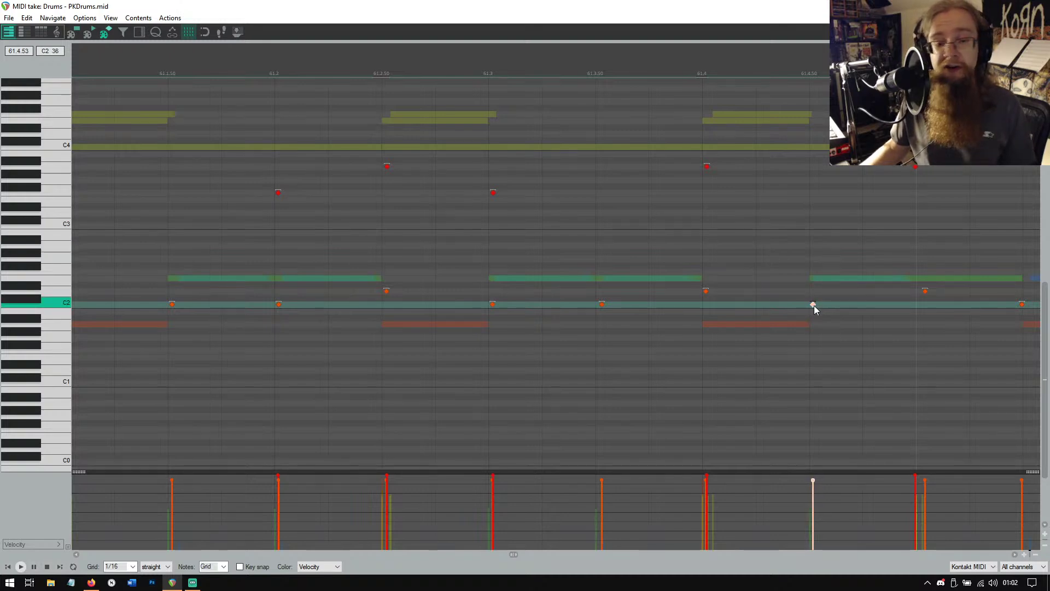
drag(512, 553, 513, 553)
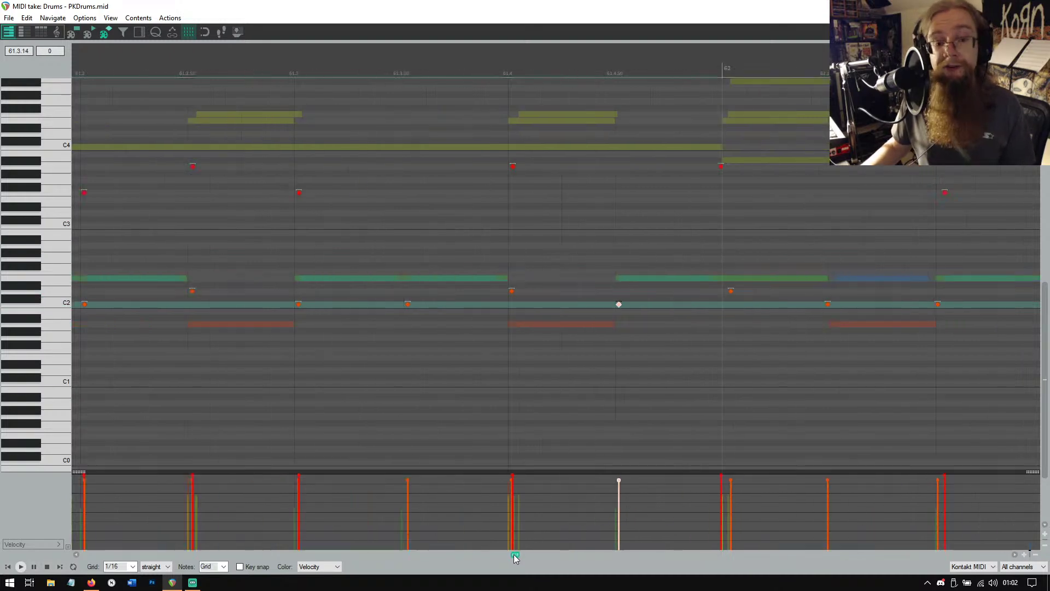
drag(721, 166, 728, 167)
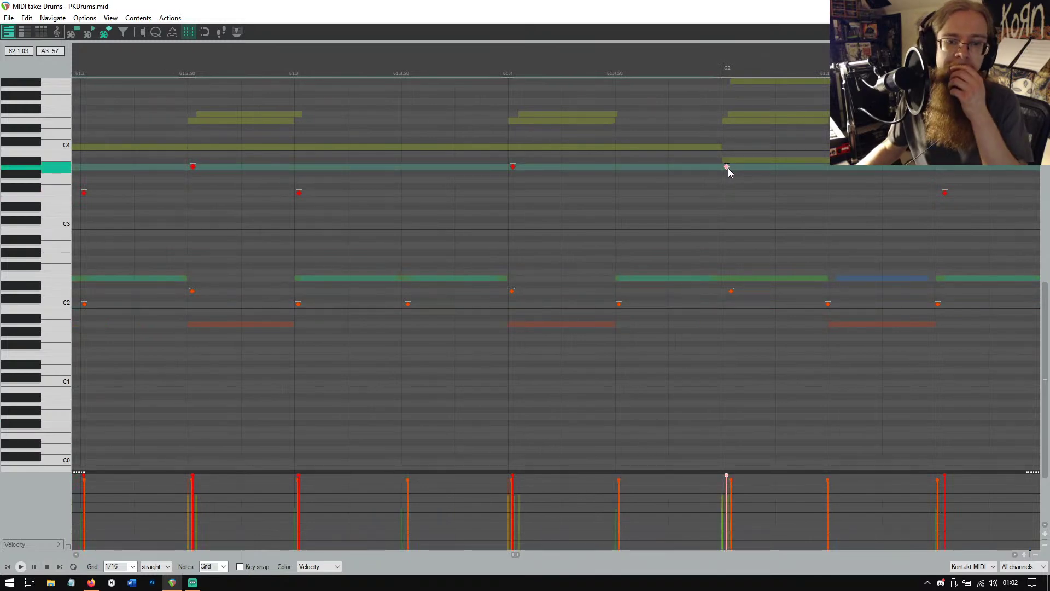
drag(828, 305, 836, 304)
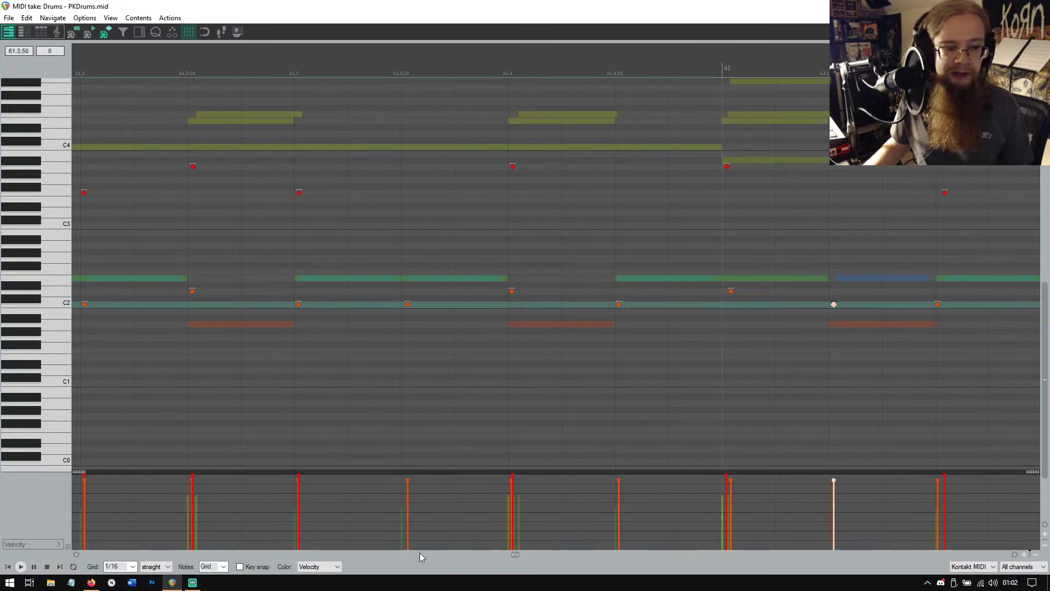
Nudge the A3 note at 62.2.50, the F3 note at 62.3, the C2 note at 62.2 and the A3 note at 62.4 slightly later.
scroll(517, 556, right, 3)
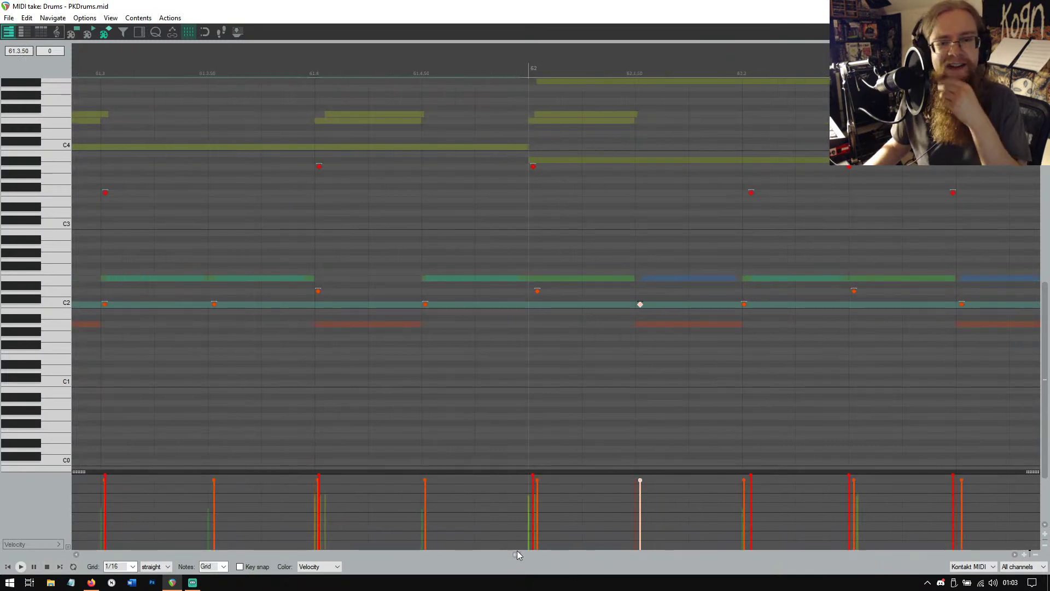
click(851, 166)
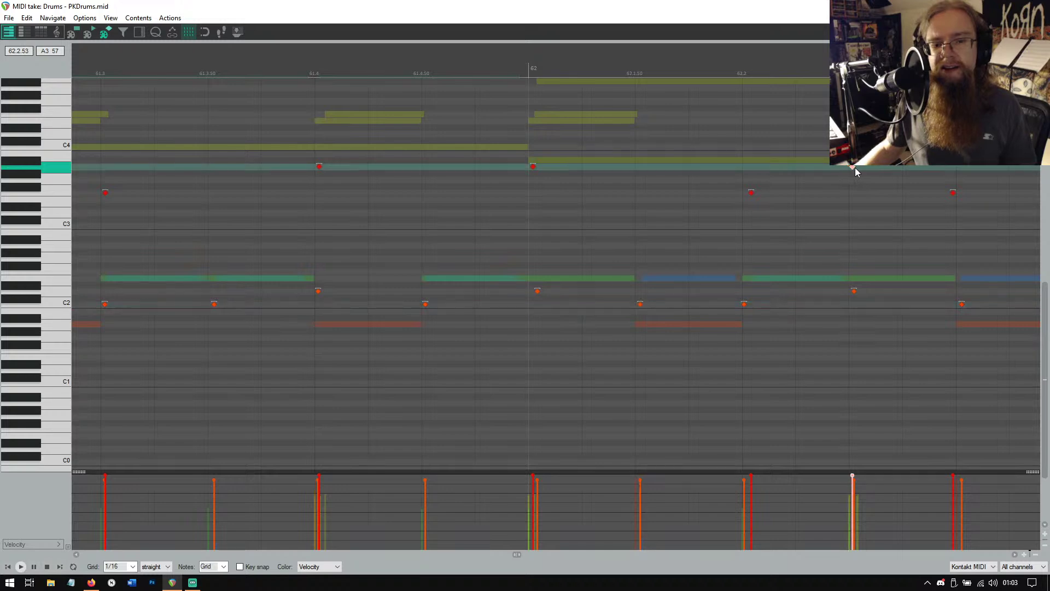
drag(954, 192, 962, 192)
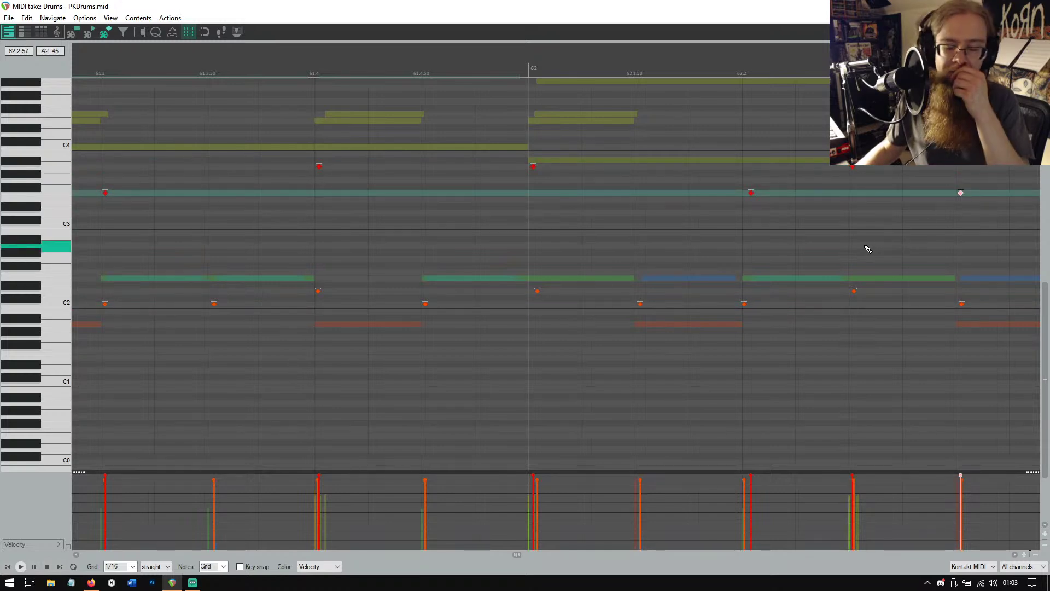
click(744, 304)
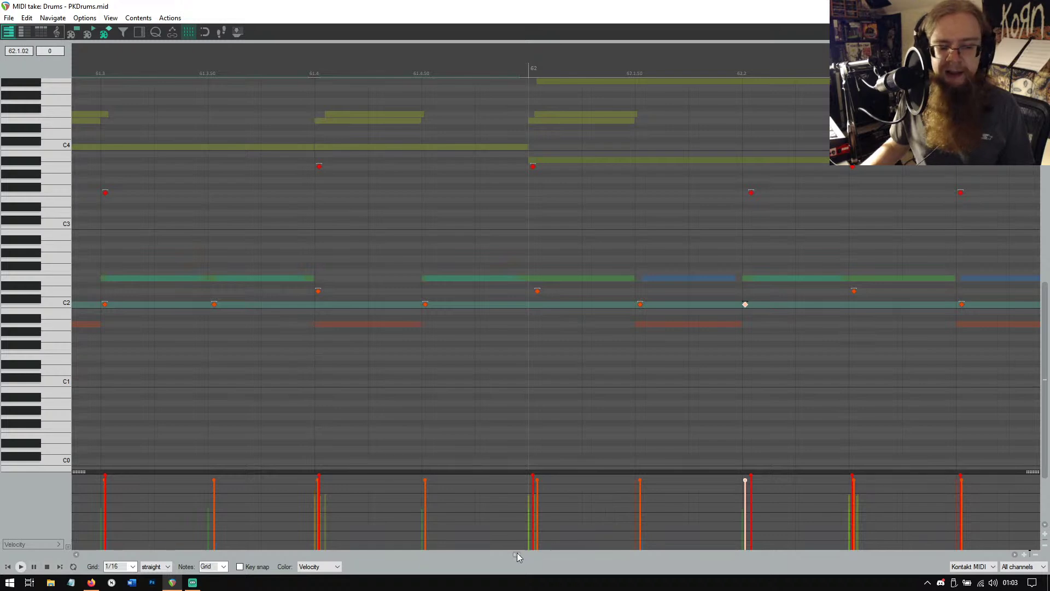
scroll(517, 553, right, 3)
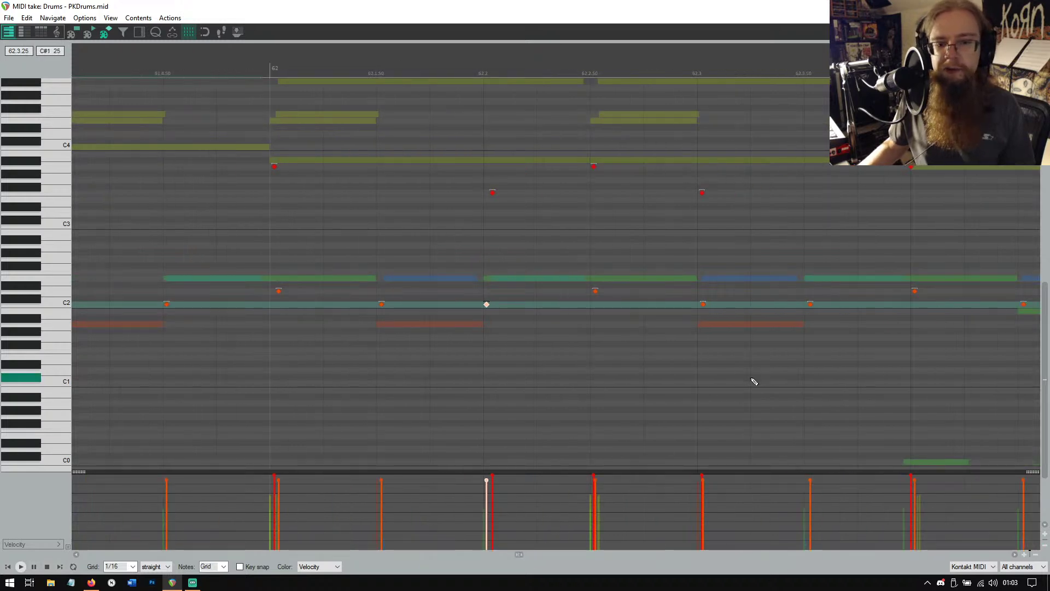
click(912, 166)
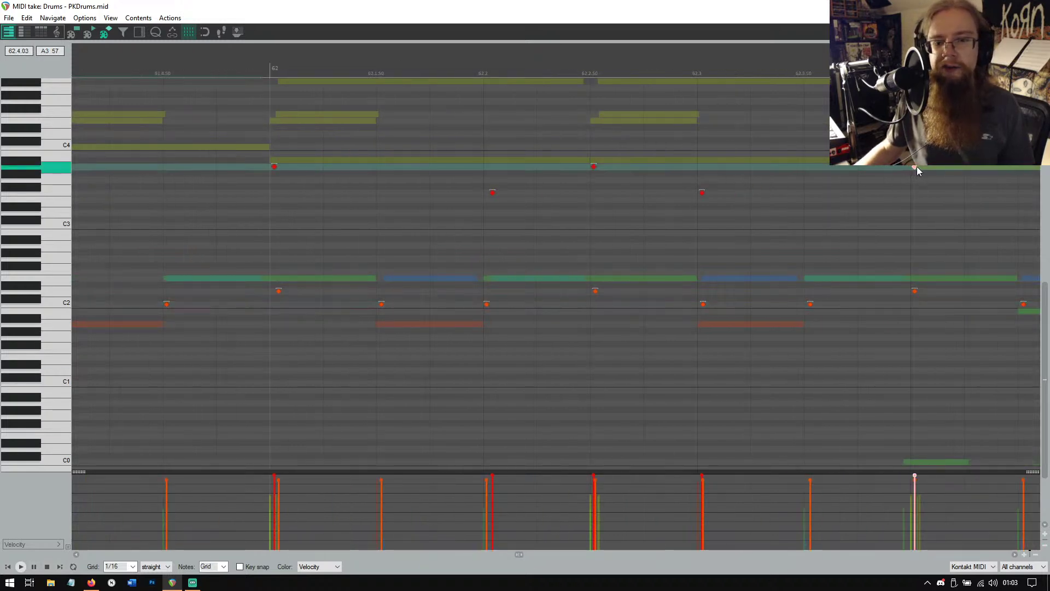
scroll(521, 555, right, 4)
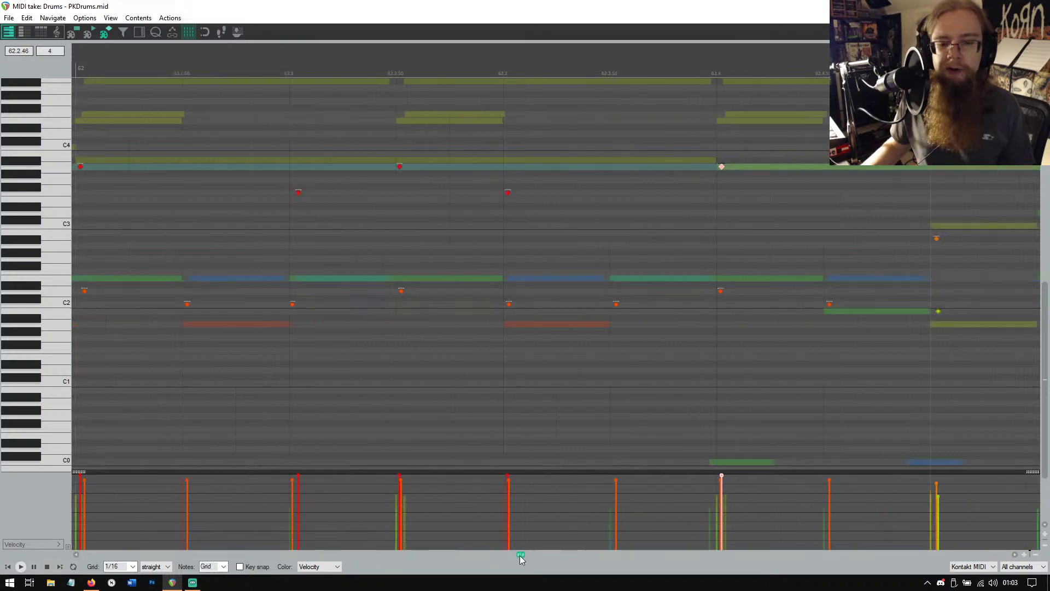
Close the drum MIDI editor and save the TrainerBattle_v2 project.
drag(521, 555, 524, 556)
click(1037, 6)
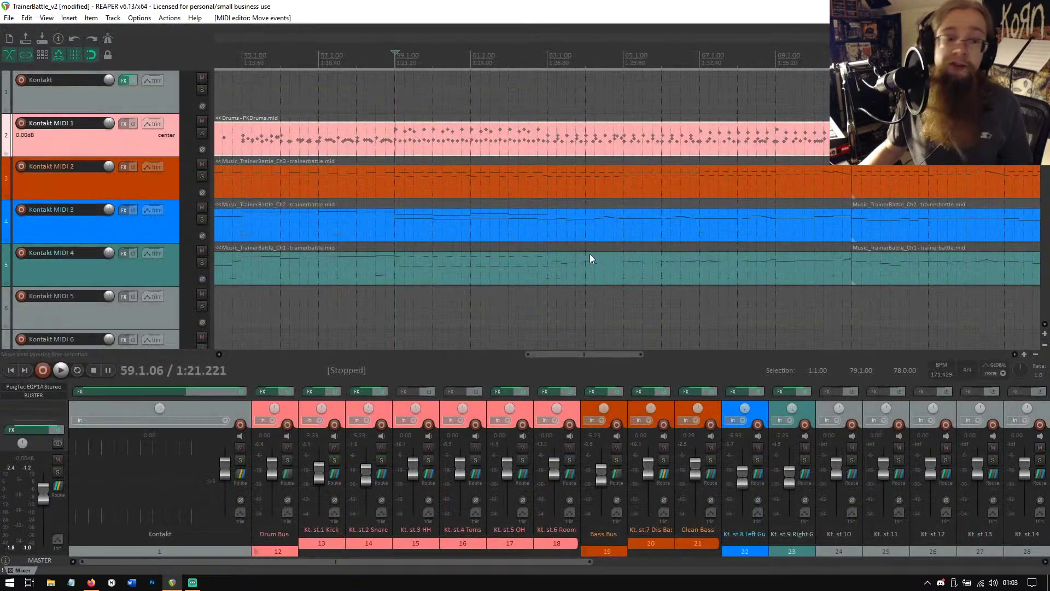
click(8, 18)
key(Escape)
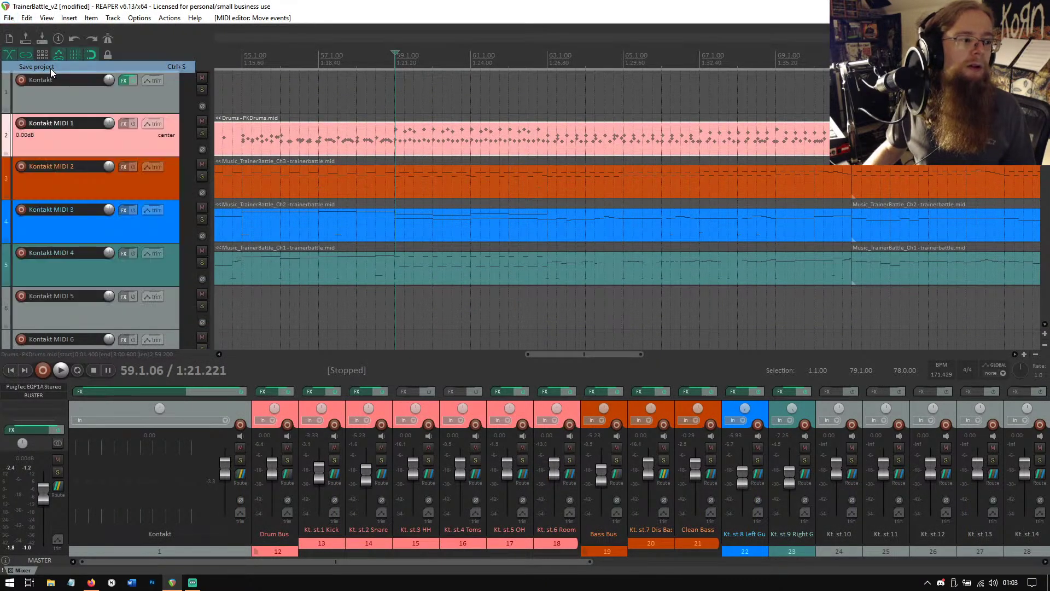
key(ctrl+s)
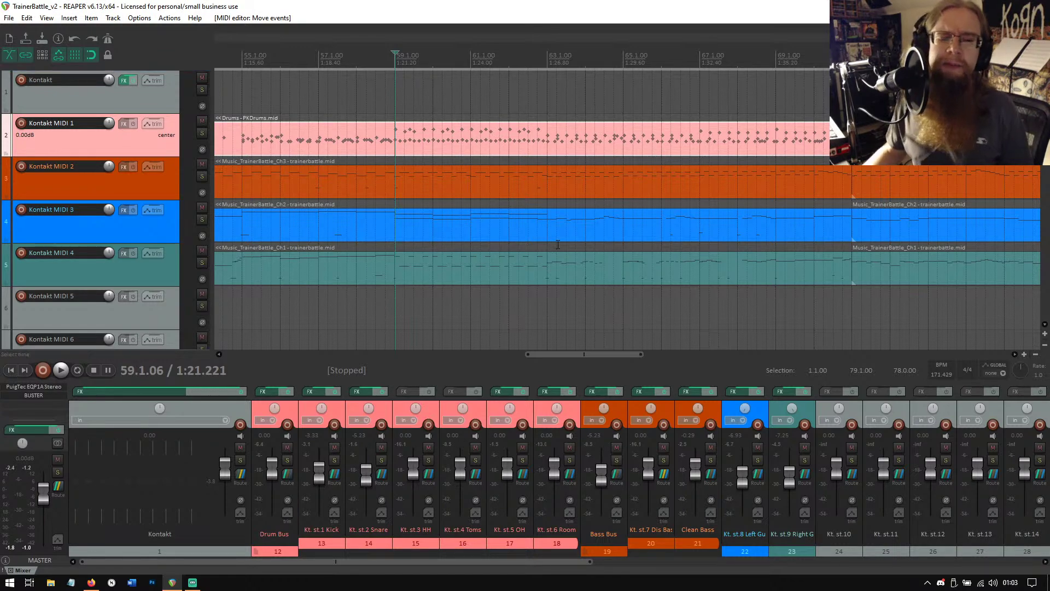
Open the Music_TrainerBattle_Ch2 item starting at measure 12 in the MIDI editor and select its A#4 note at measure 59.
drag(569, 355, 238, 327)
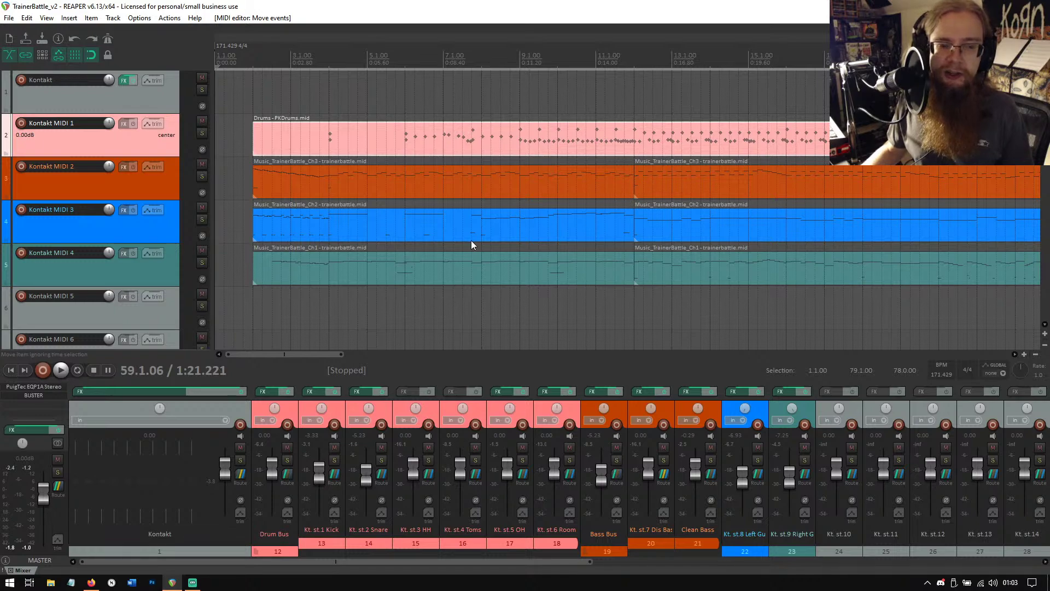
double_click(634, 224)
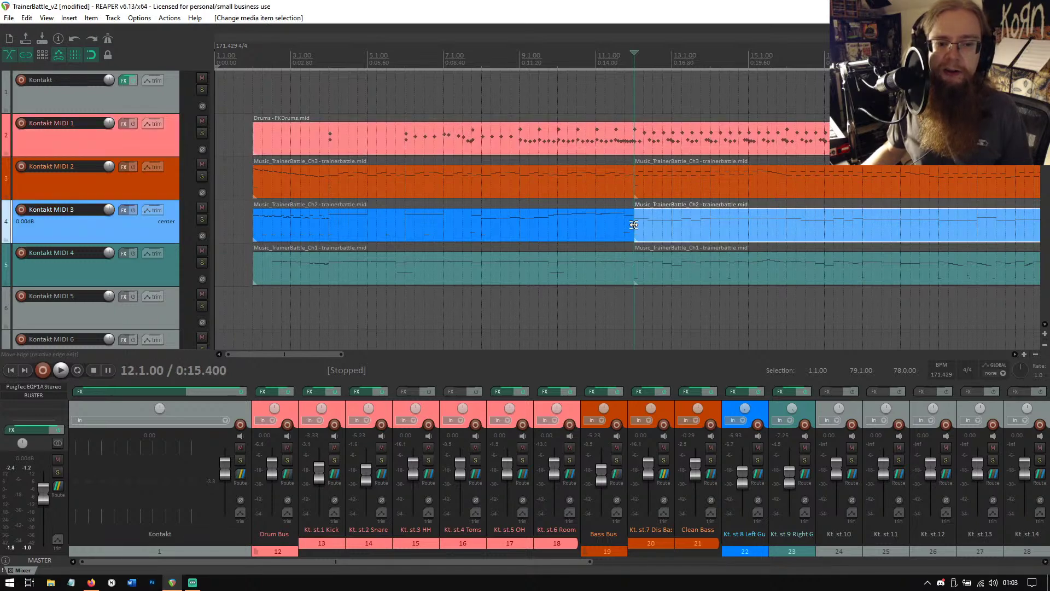
scroll(472, 368, down, 5)
scroll(463, 426, up, 2)
drag(432, 556, 500, 555)
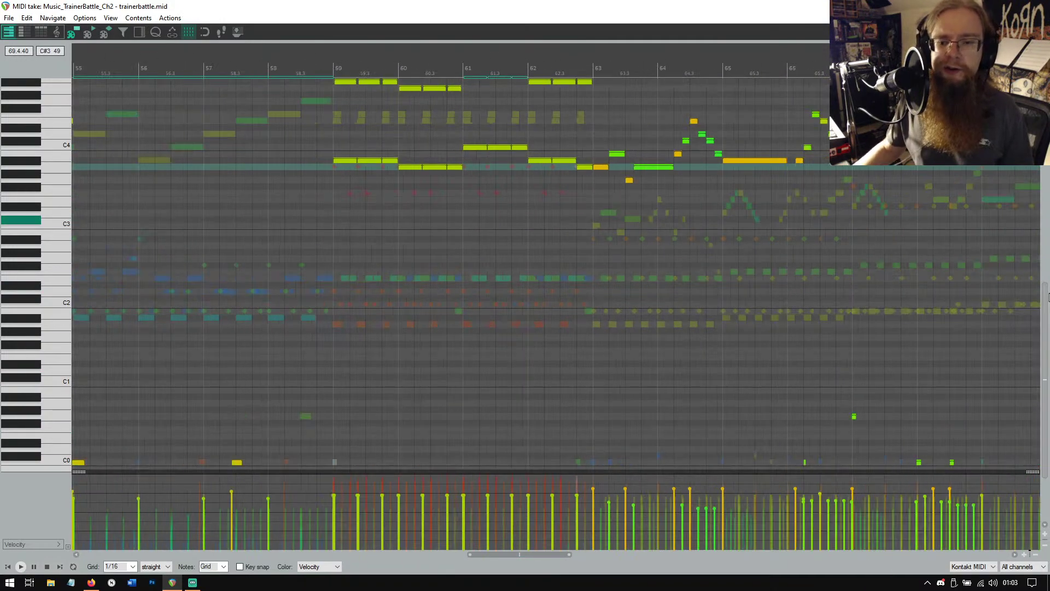
drag(1046, 297, 1044, 257)
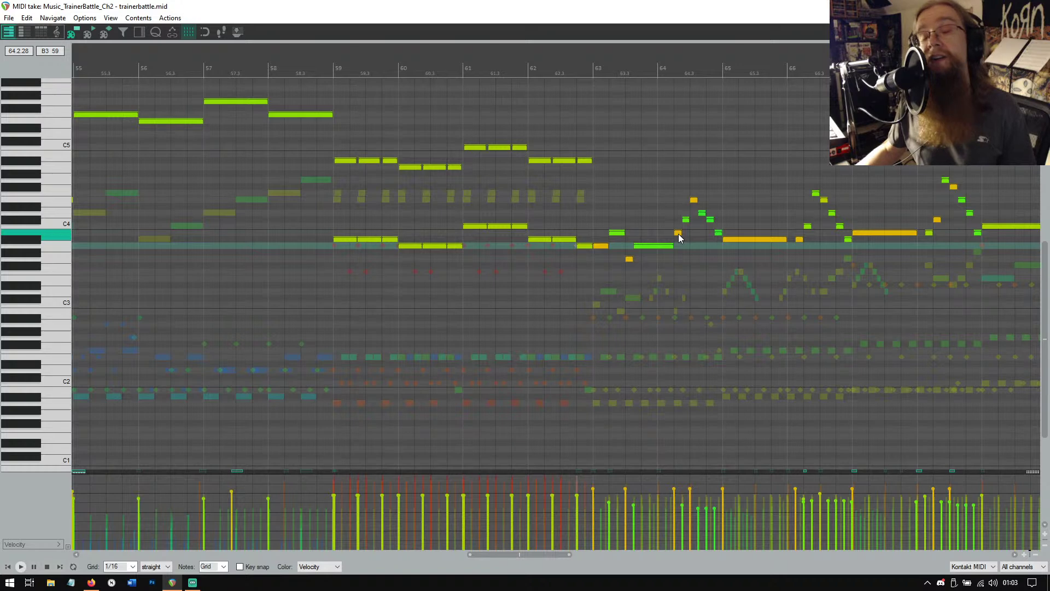
scroll(679, 234, up, 1)
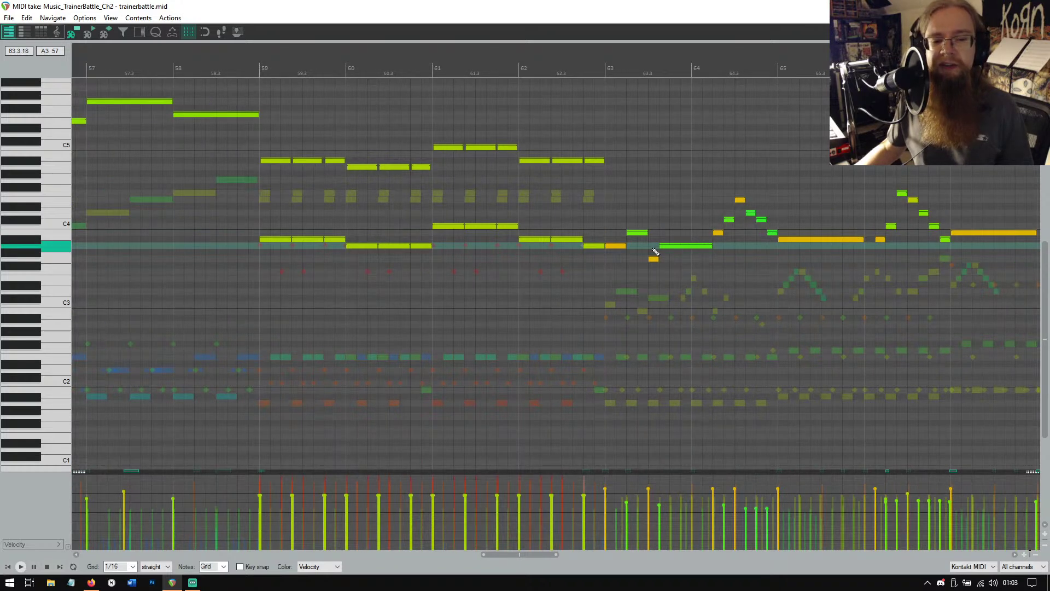
click(275, 160)
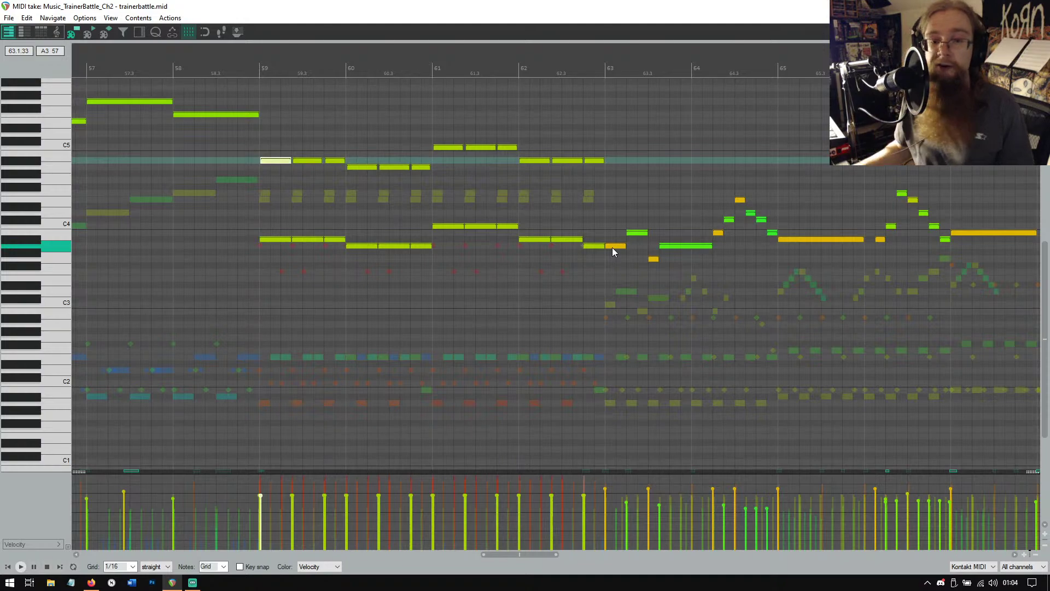
drag(757, 22, 679, 57)
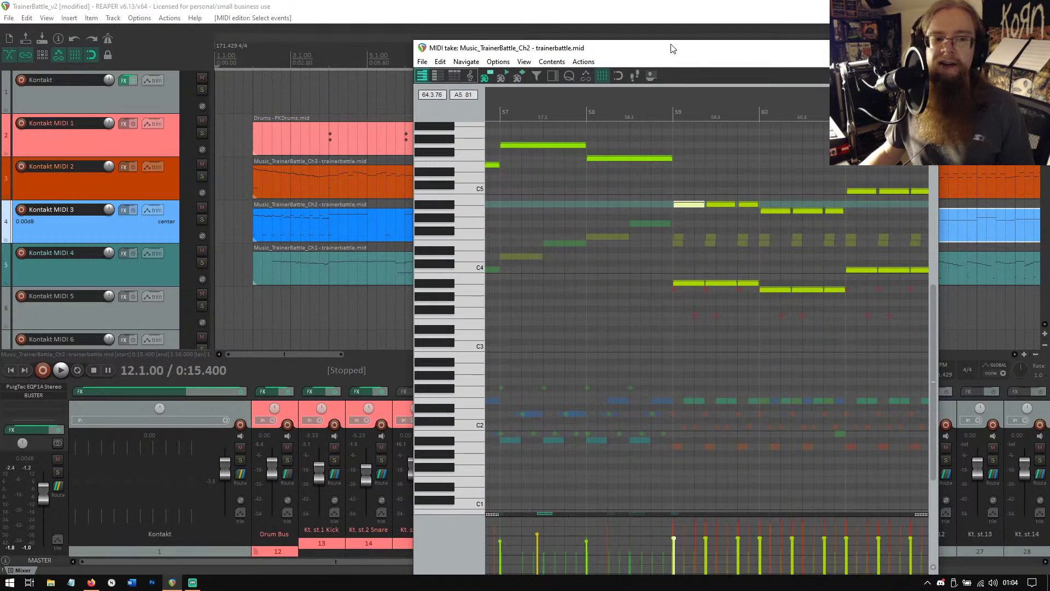
double_click(673, 48)
drag(671, 11, 673, 26)
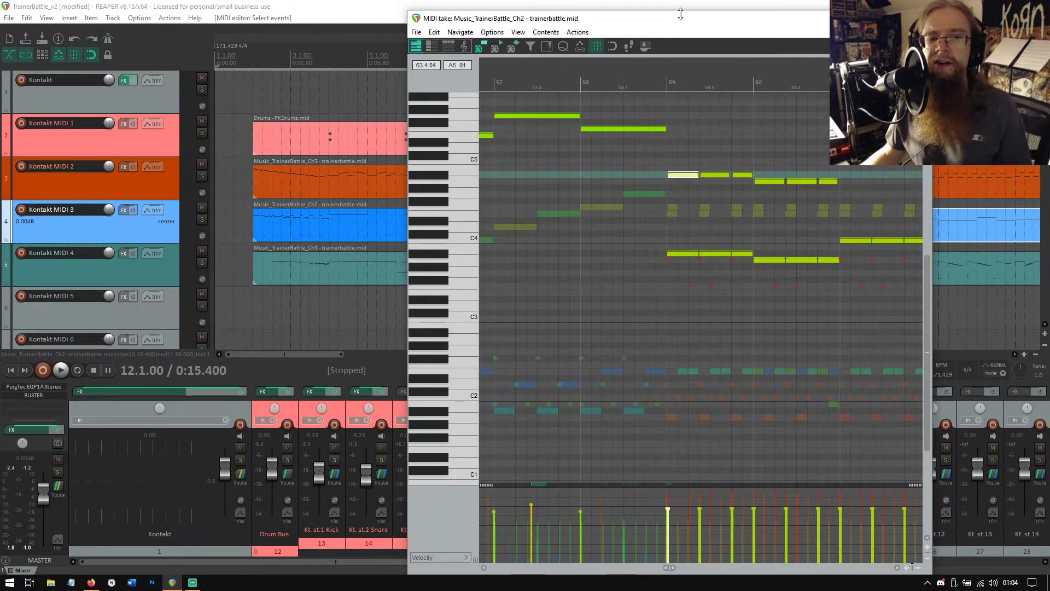
double_click(682, 22)
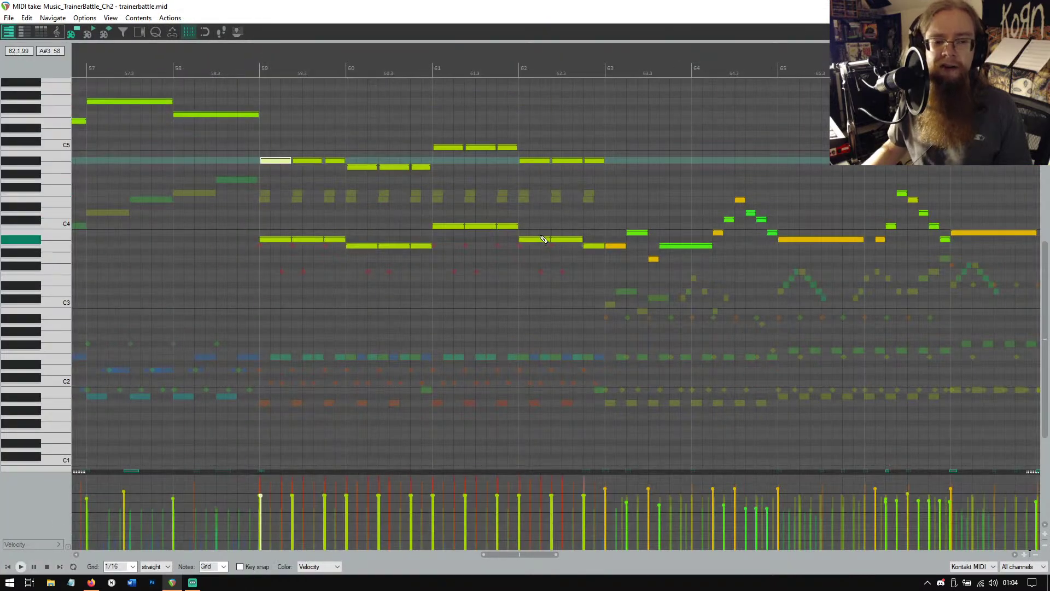
Select the A3 note at 63.1, the B3 note at 63.2, the G3 note at 63.3 and the B3 note at 64.2 in turn.
click(617, 247)
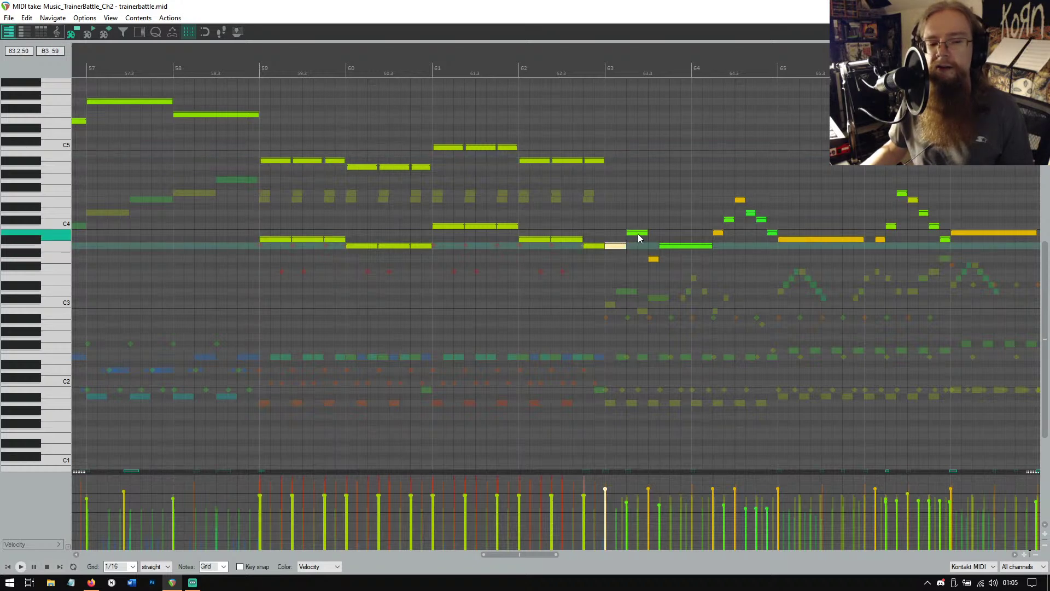
click(639, 234)
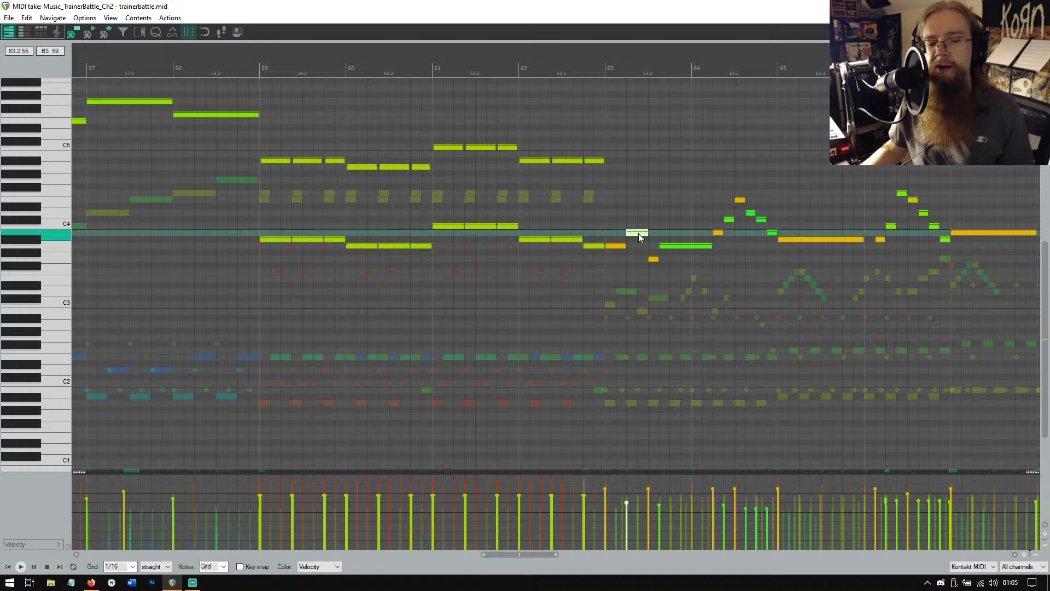
click(655, 260)
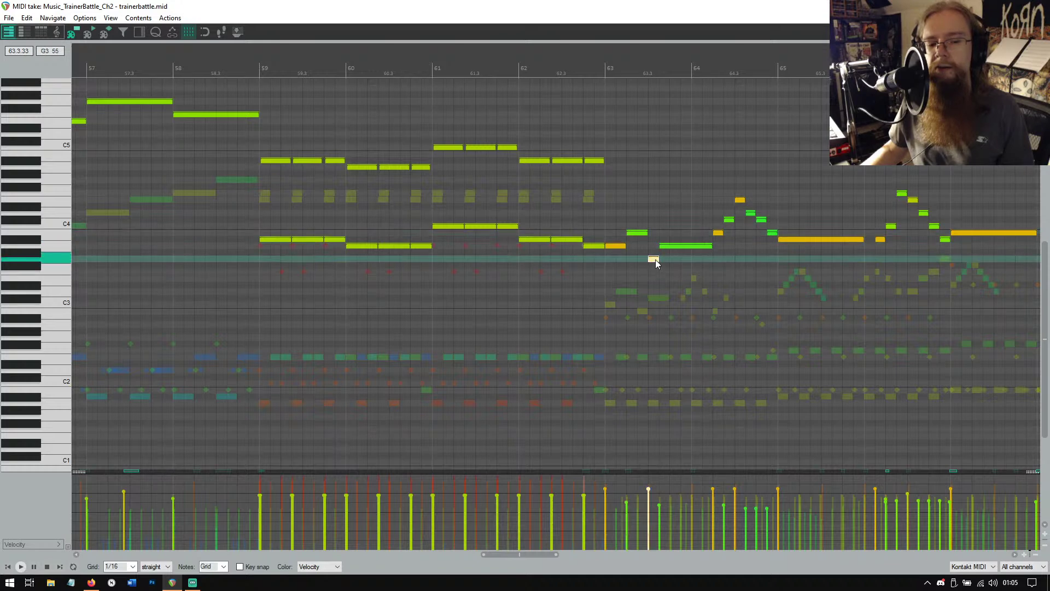
click(718, 233)
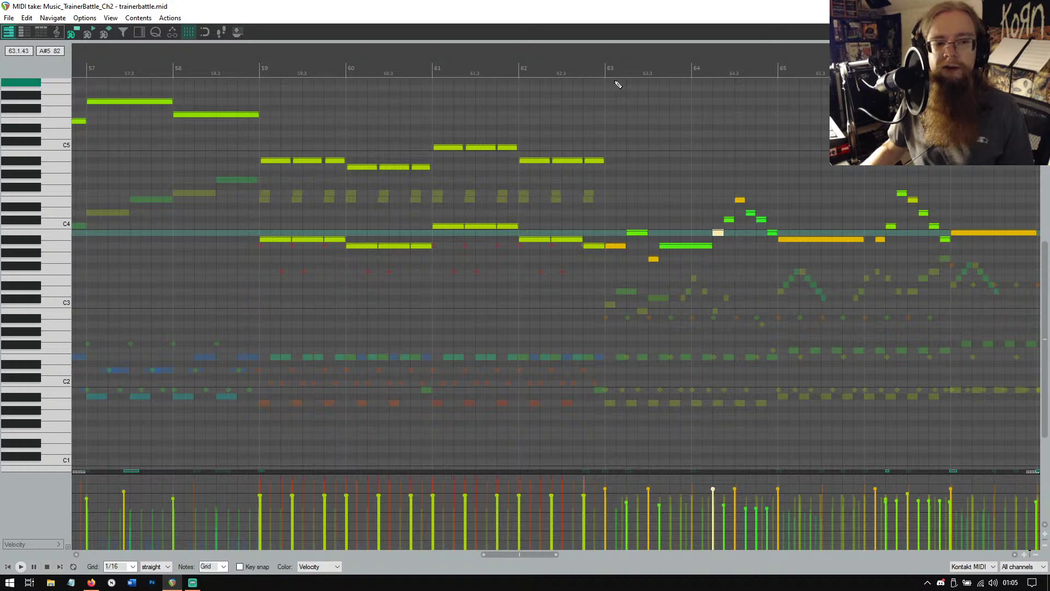
Play the Ch2 guitar part briefly from the start of measure 63, and stop playback.
click(606, 71)
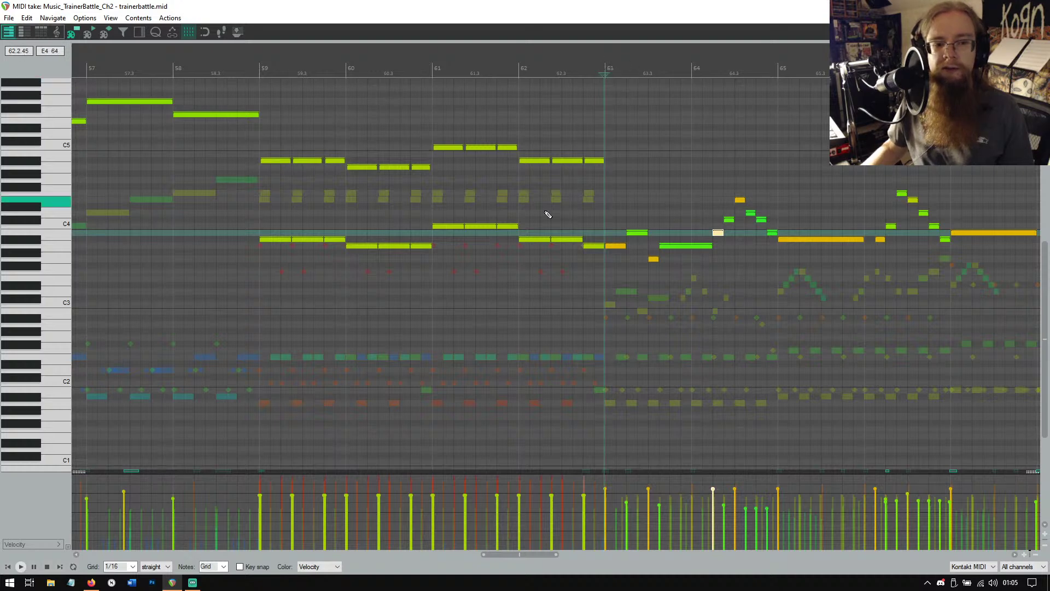
click(21, 567)
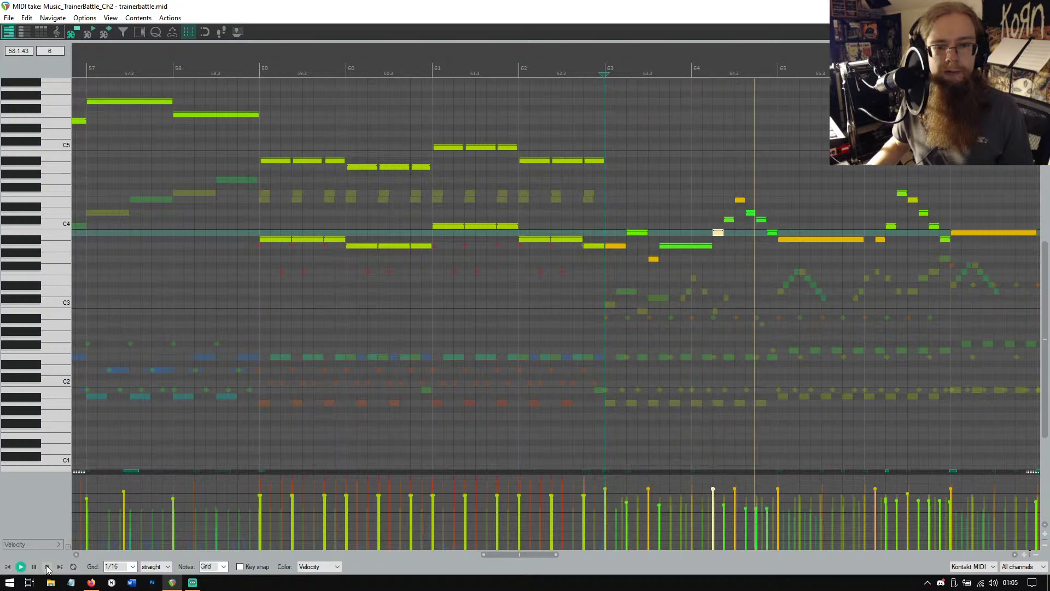
click(47, 567)
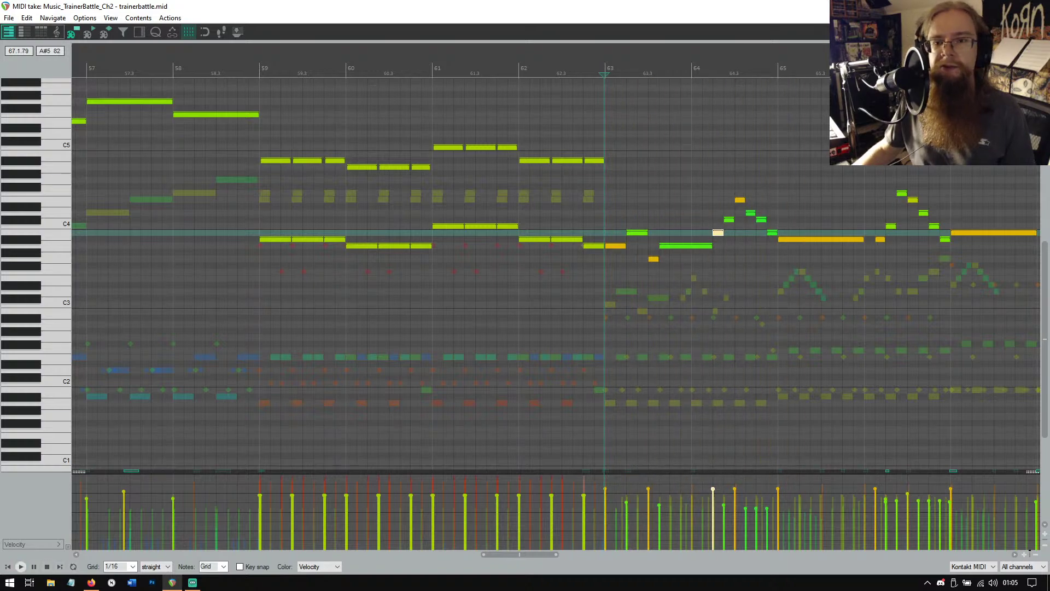
Solo the Kt. st.8 left guitar track and open the Music_TrainerBattle_Ch2 item starting at measure 71 with only its first B3 note selected.
key(Escape)
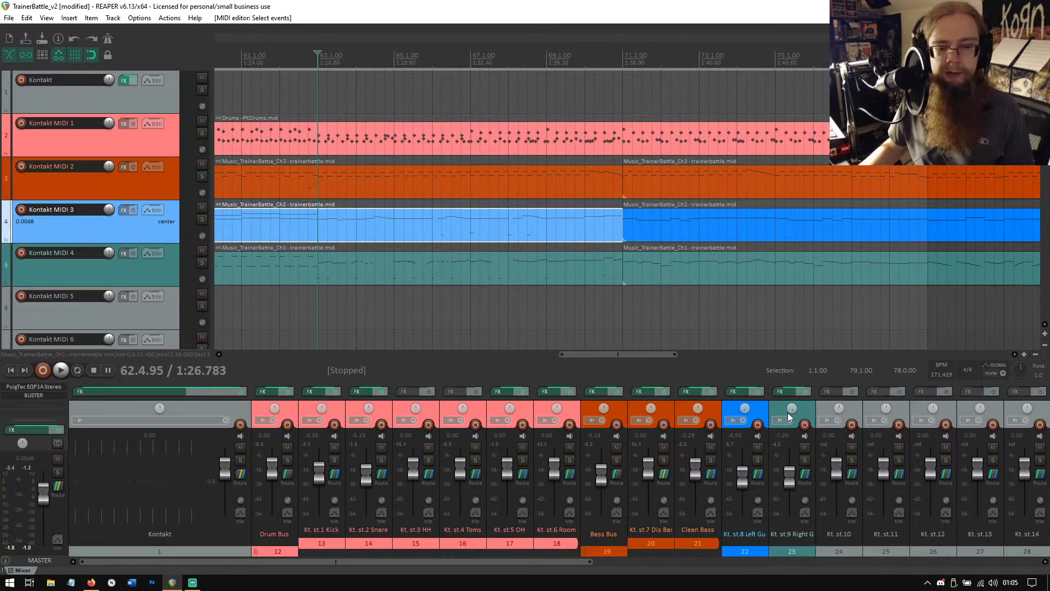
click(757, 460)
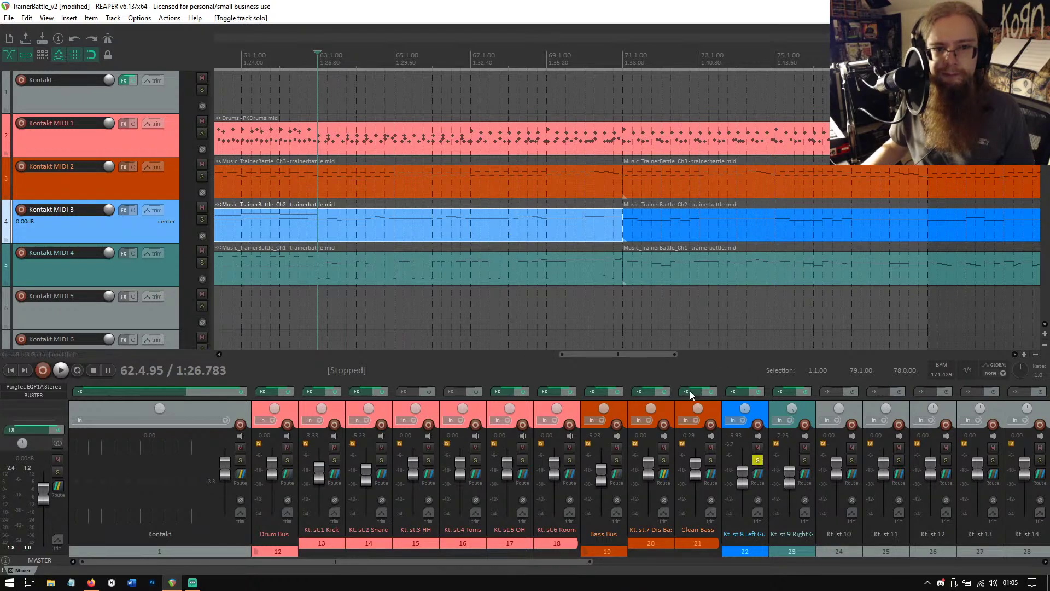
double_click(626, 220)
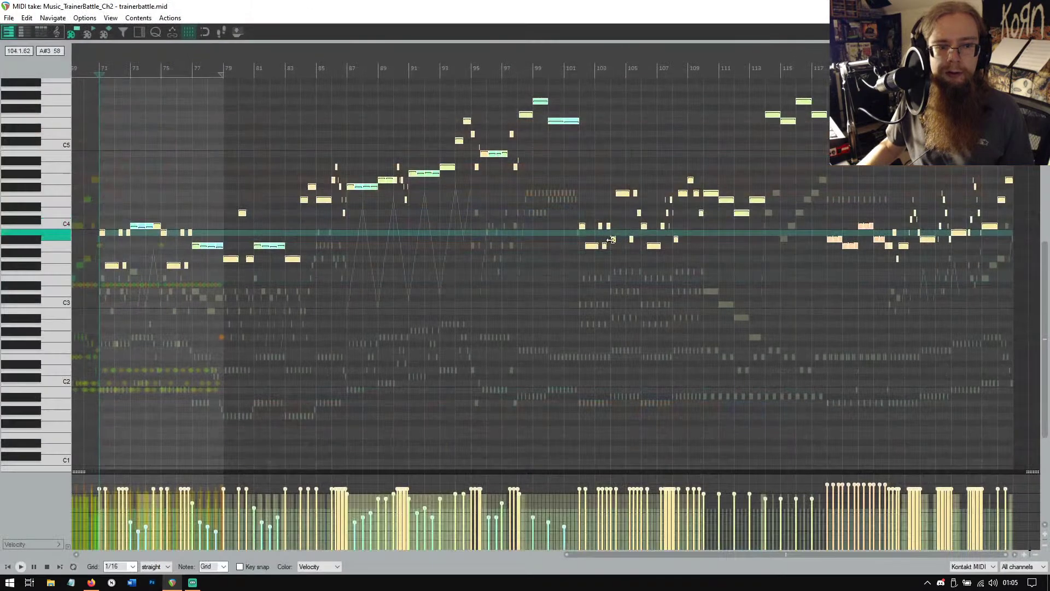
scroll(454, 326, up, 3)
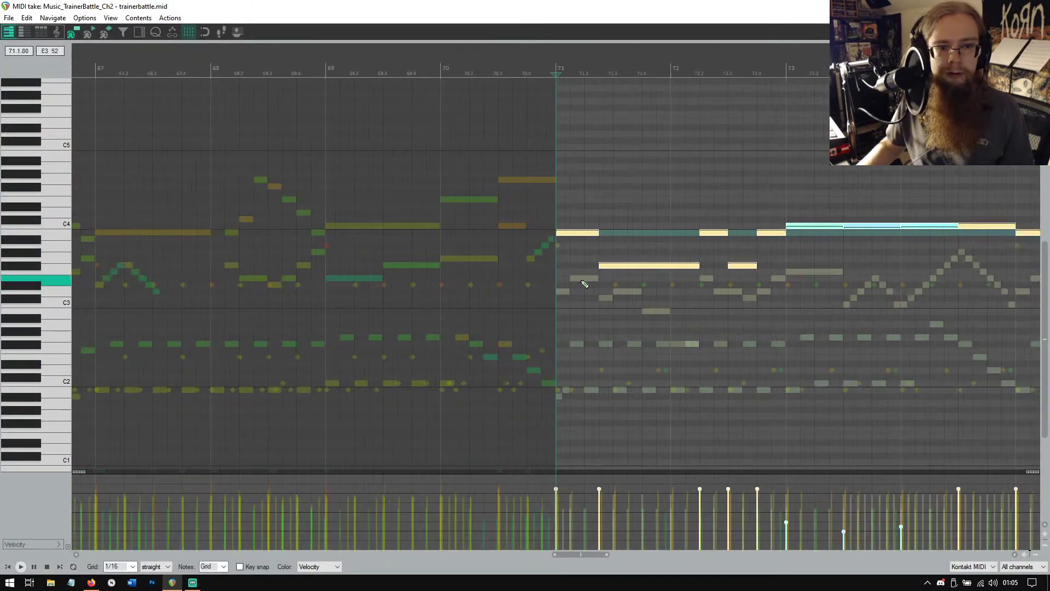
click(595, 242)
click(591, 233)
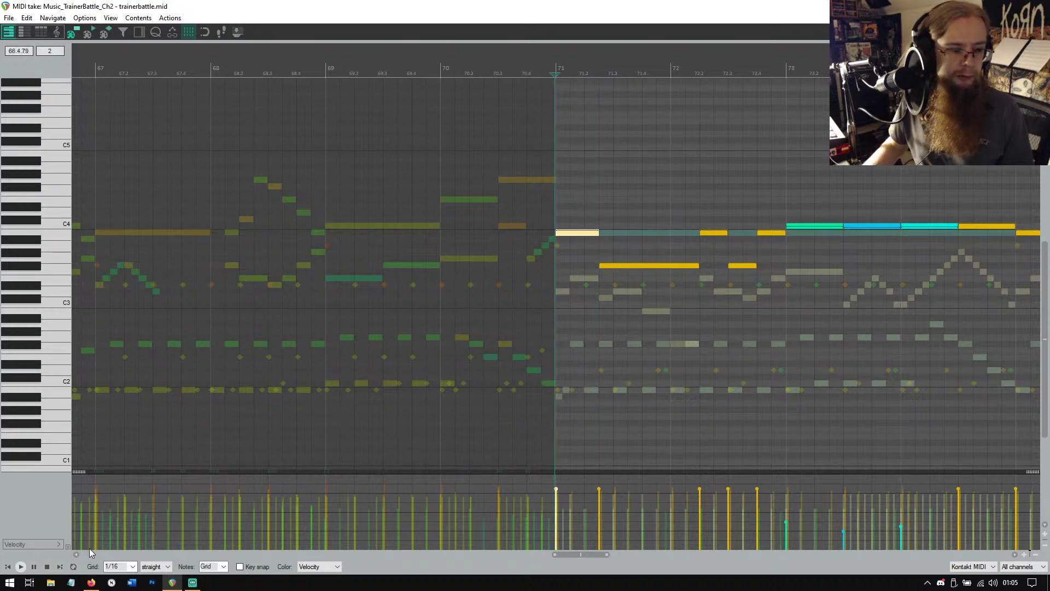
Play the Ch2 guitar part from measure 71, stop playback, and close the MIDI editor.
click(21, 567)
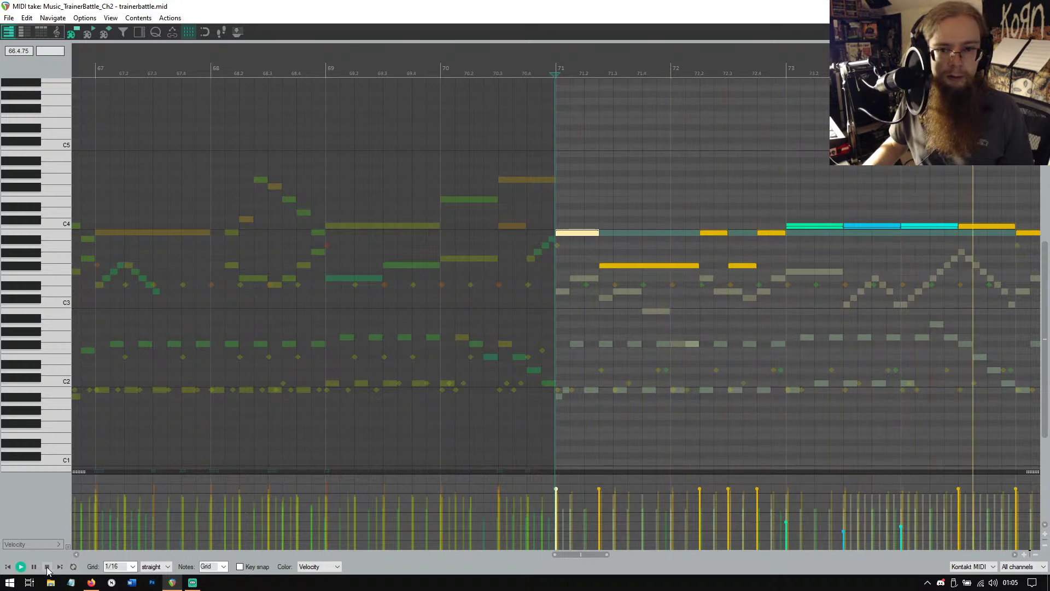
click(47, 567)
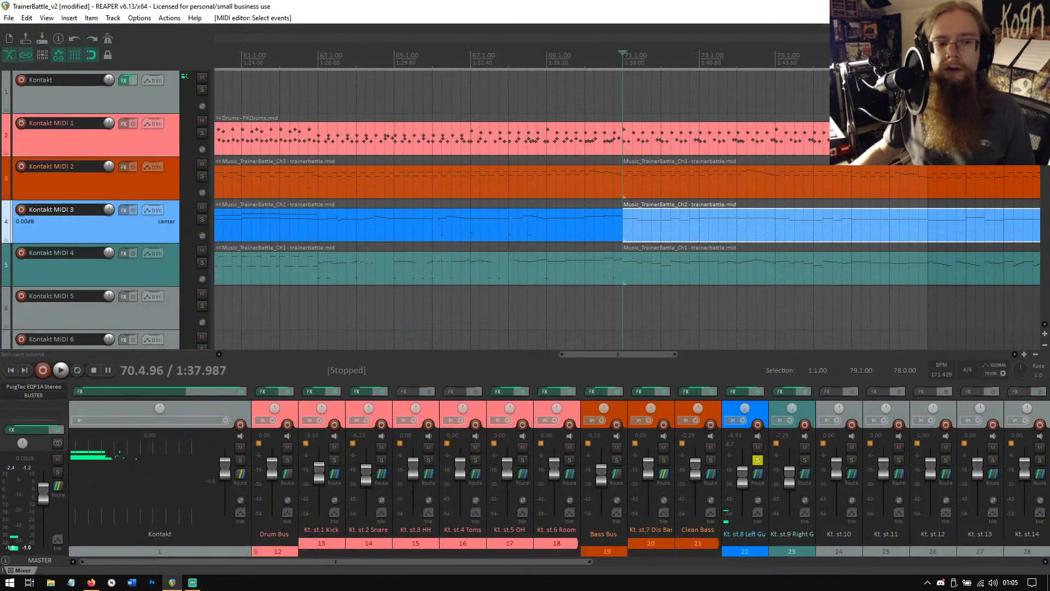
key(Escape)
Open the Music_TrainerBattle_Ch2 item starting at measure 12 in the MIDI editor and show its opening measures.
drag(596, 355, 268, 352)
double_click(332, 226)
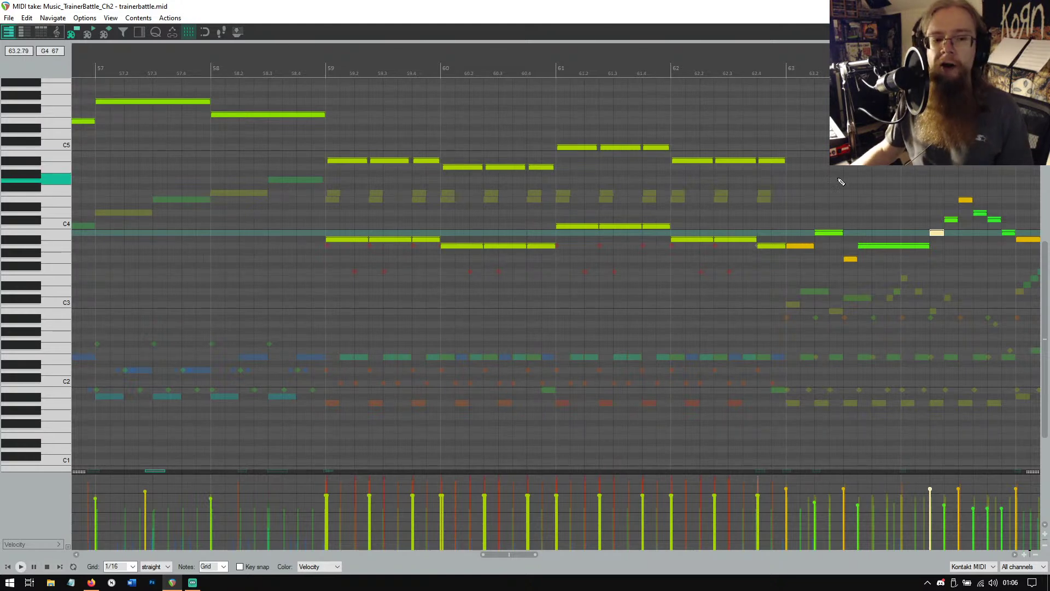
scroll(711, 227, down, 2)
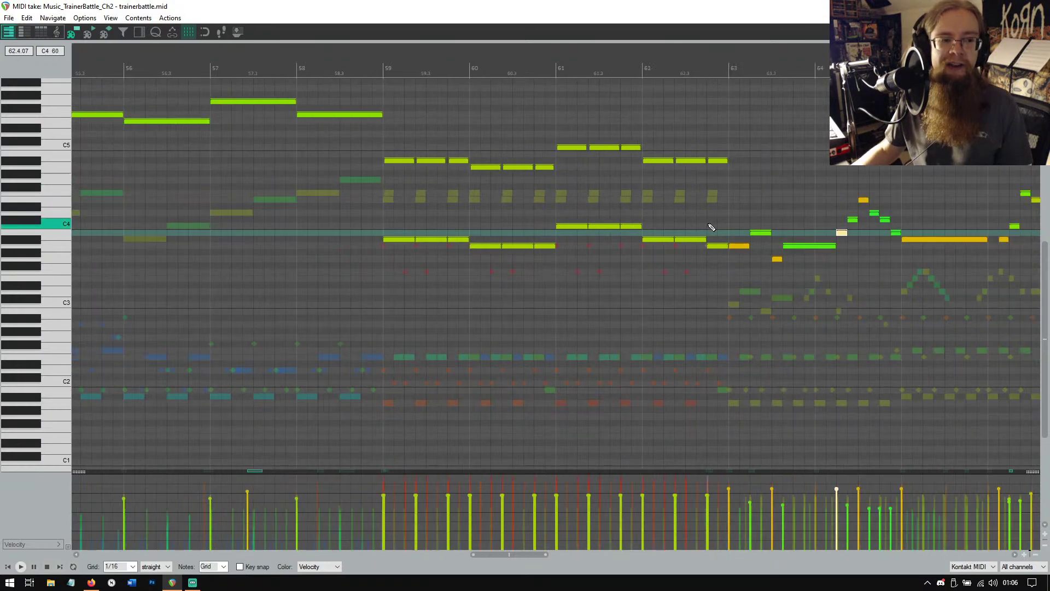
drag(481, 552, 140, 553)
Play the opening phrase of the Ch2 guitar part from measure 12 twice, stopping after each pass.
click(21, 567)
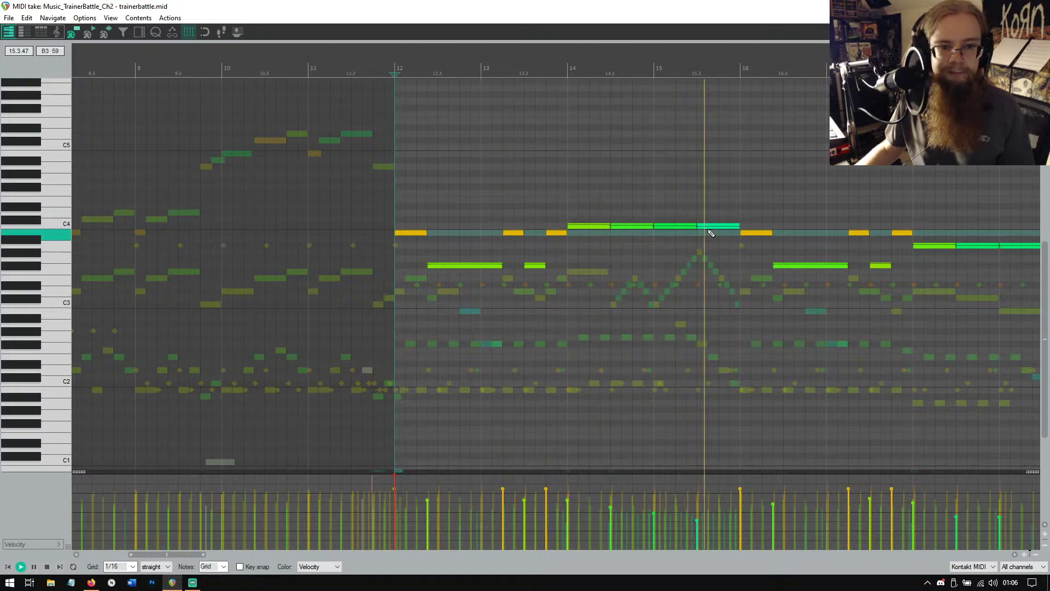
click(47, 567)
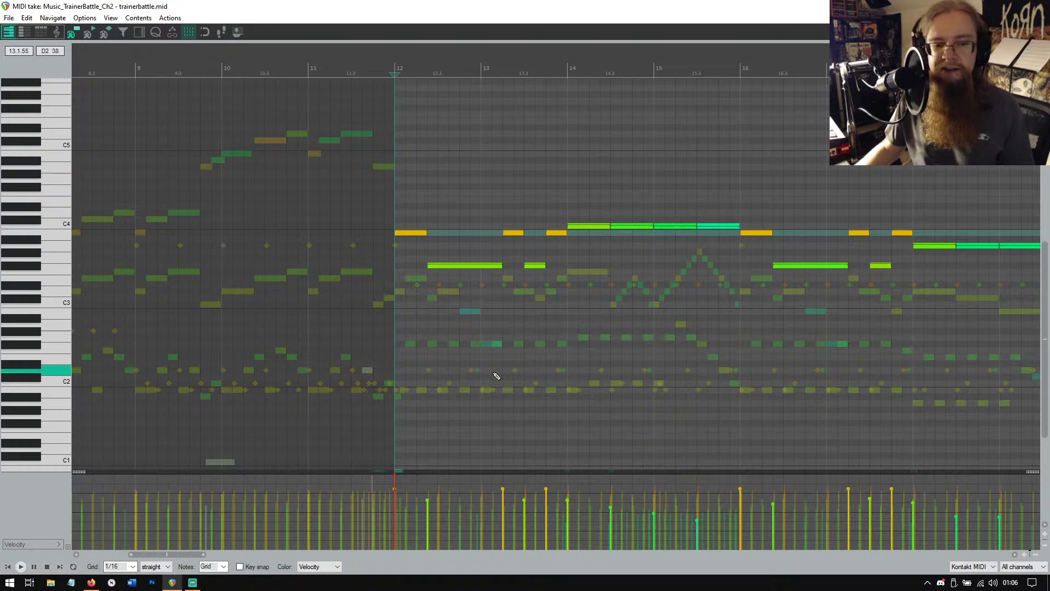
click(20, 566)
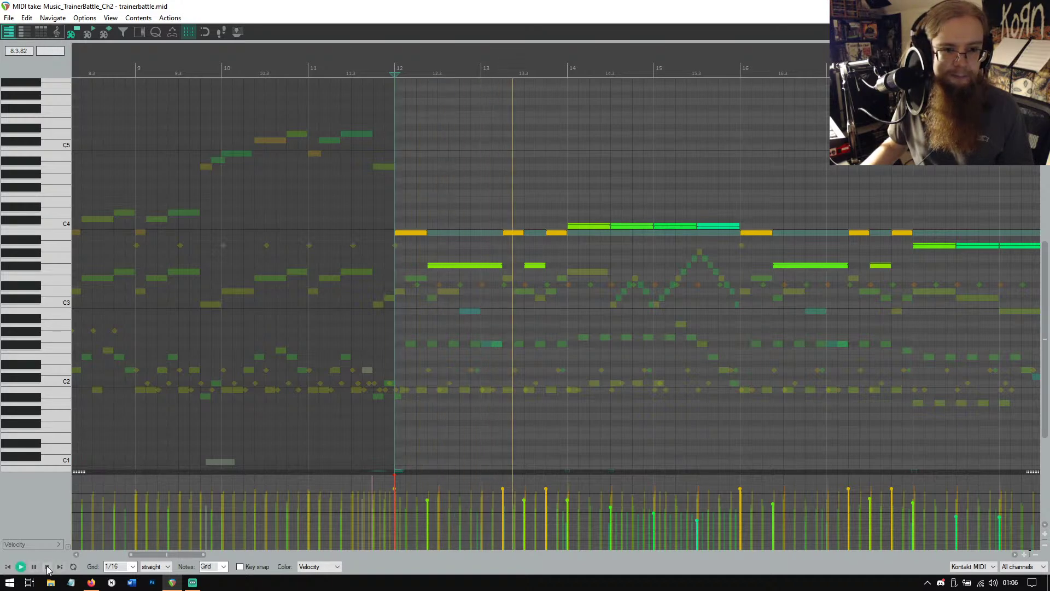
click(47, 567)
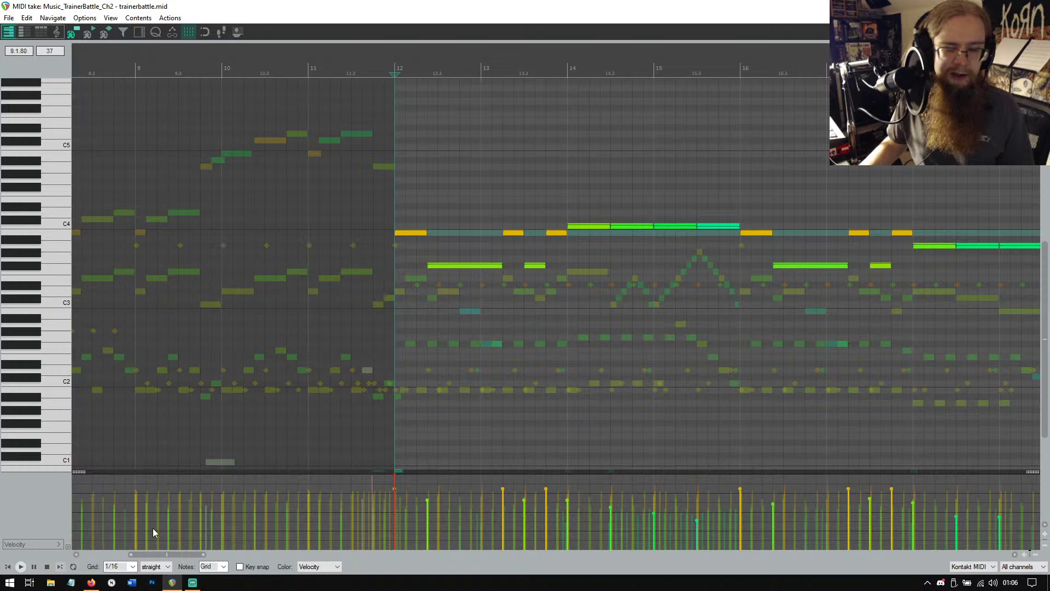
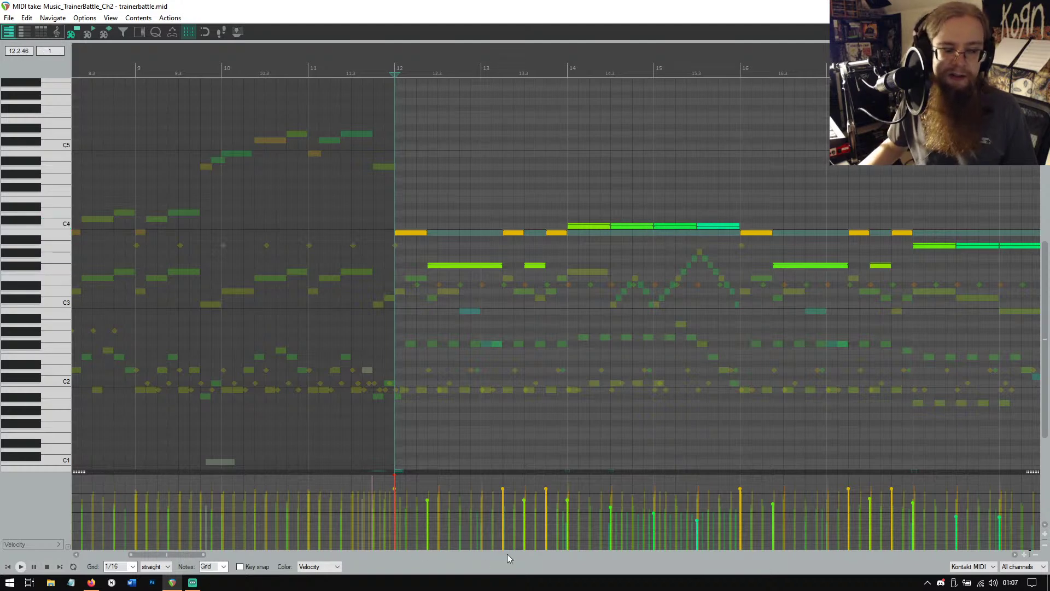
Look over measures 21 to 29, play the Ch2 guitar part from measure 12 to about measure 23, and stop.
drag(182, 554, 279, 556)
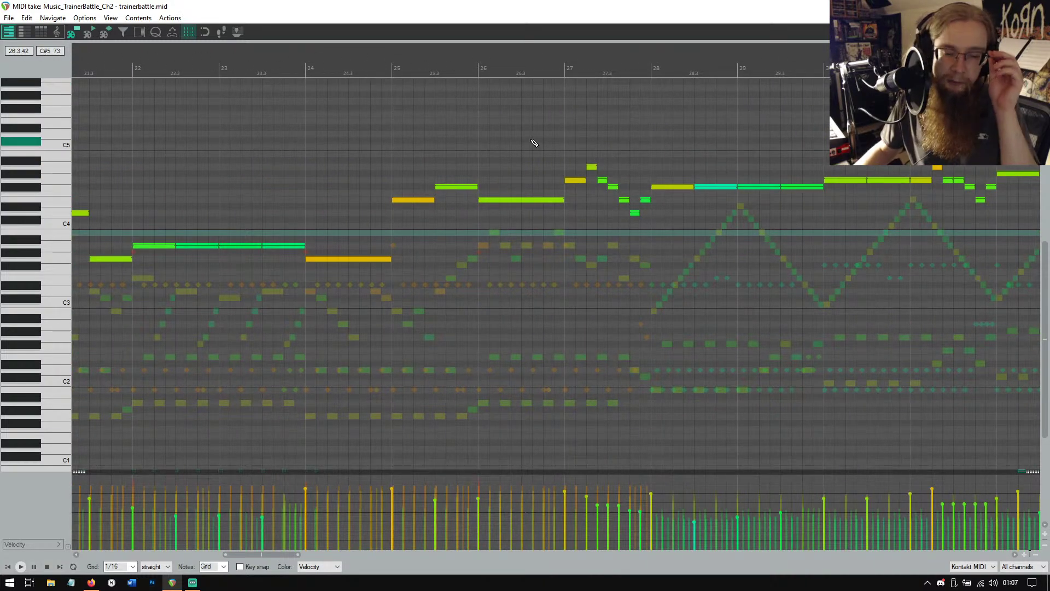
drag(254, 553, 167, 554)
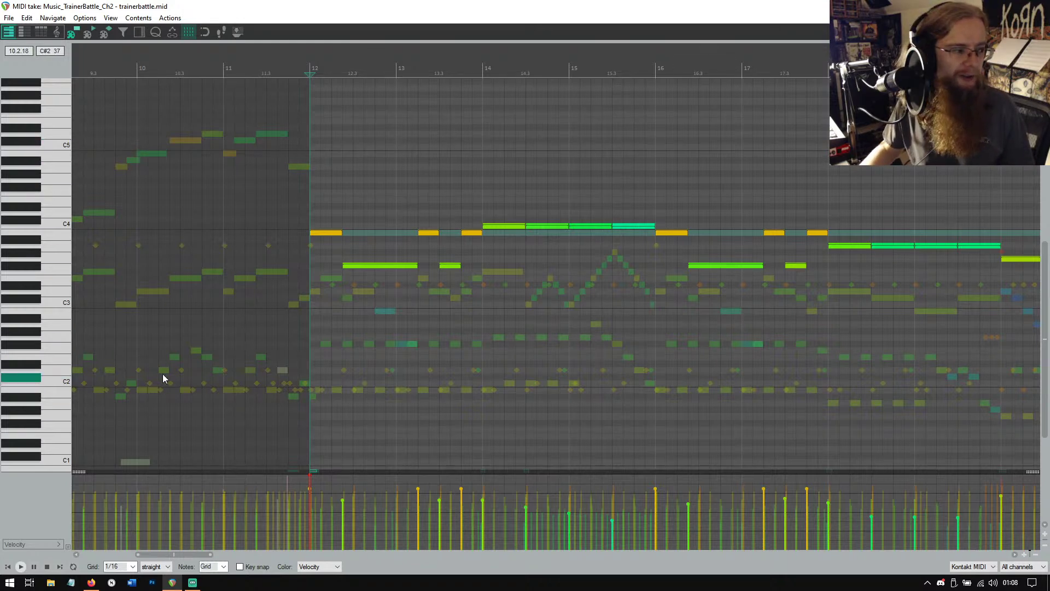
click(21, 566)
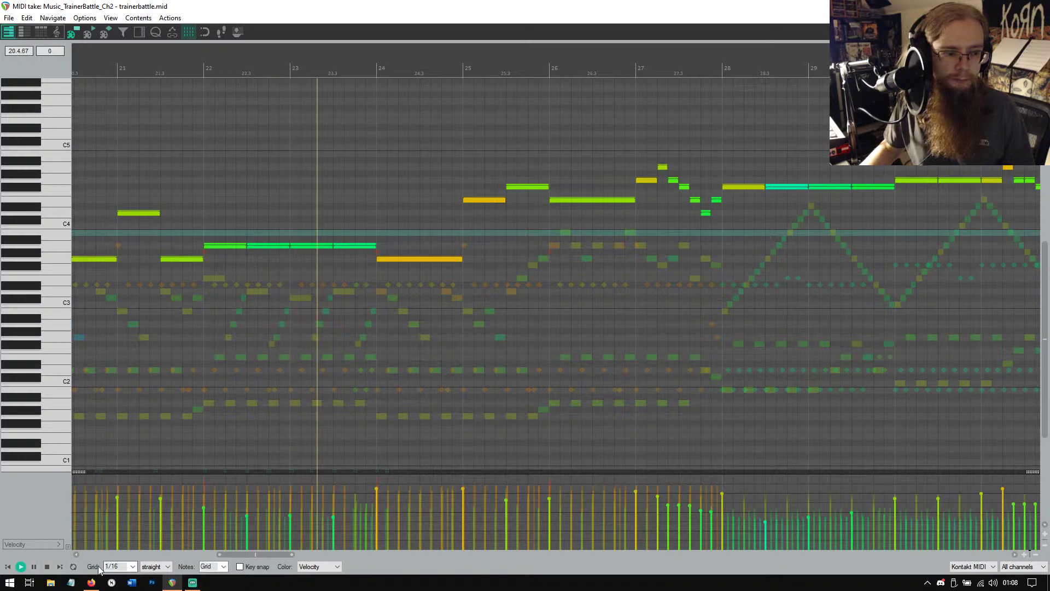
click(47, 567)
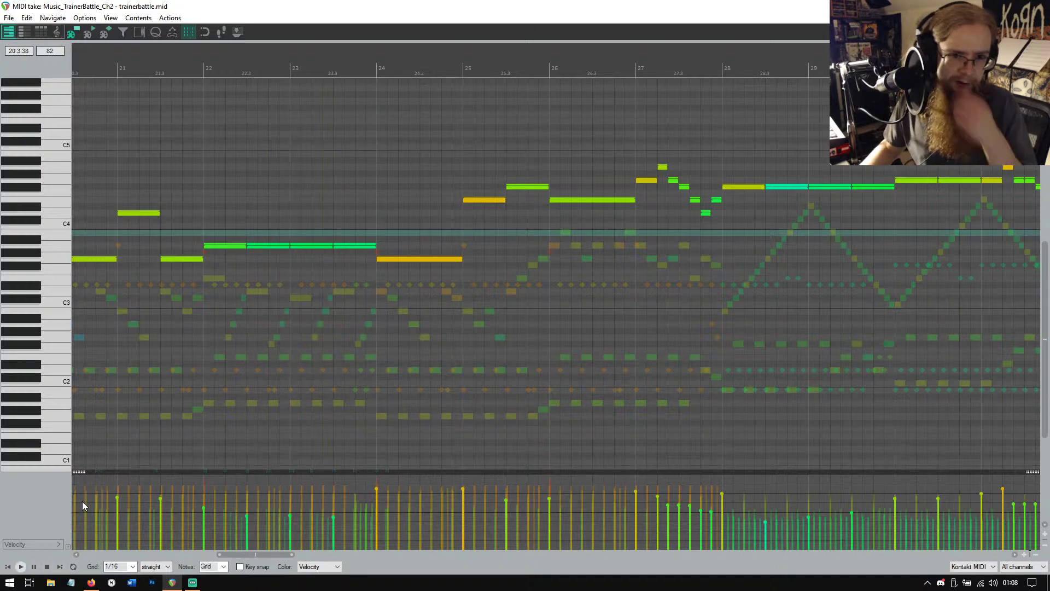
Change the velocity lane to show Pitch data, and play the guitar part from measure 22 to about measure 26.
click(51, 546)
click(133, 136)
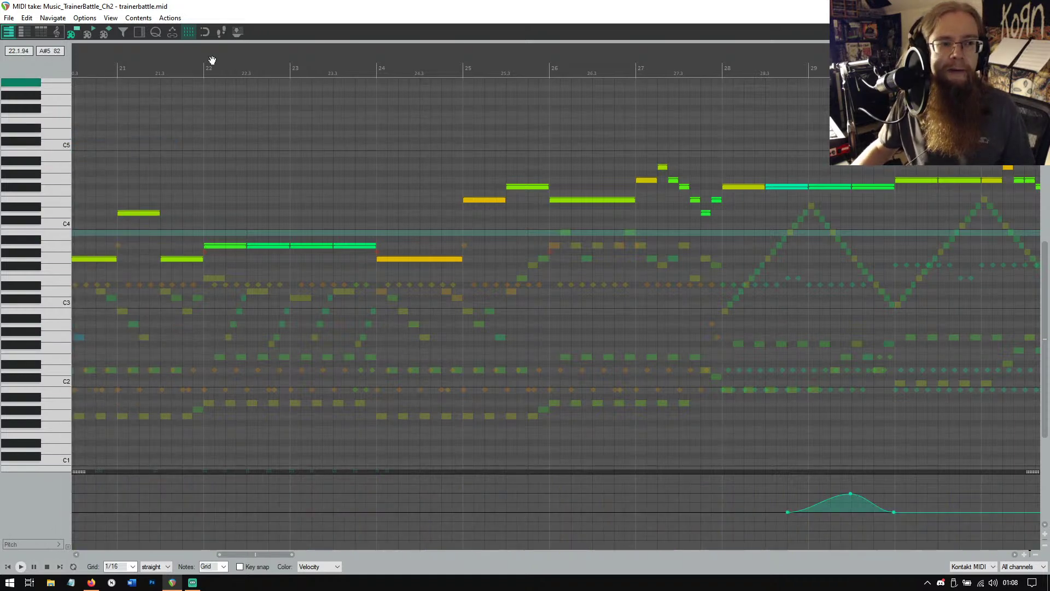
click(209, 67)
click(21, 566)
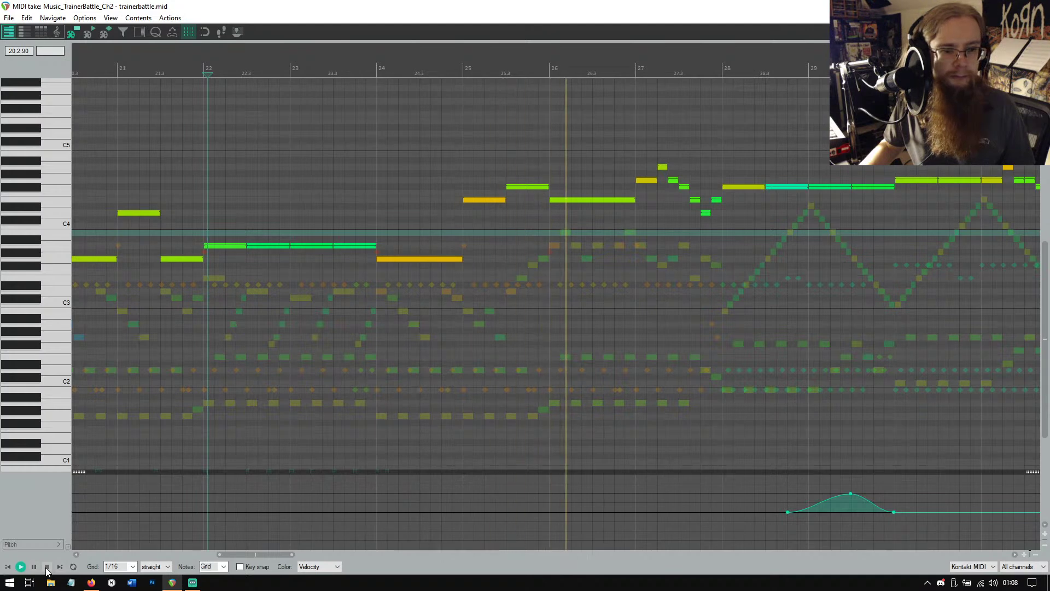
click(47, 567)
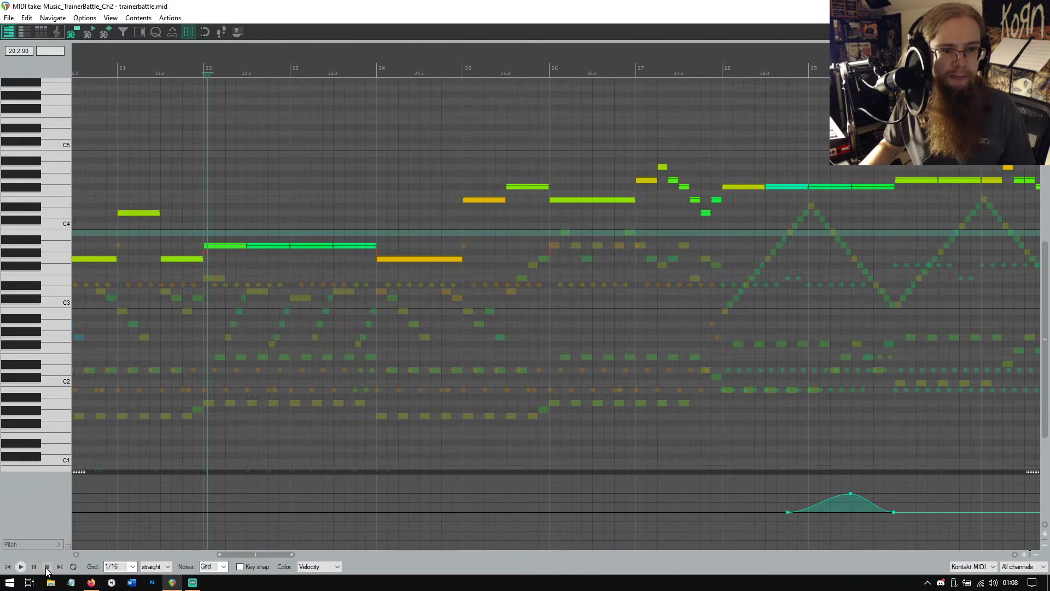
Play the Ch2 guitar part from measure 25 three times, stopping after each pass.
click(462, 70)
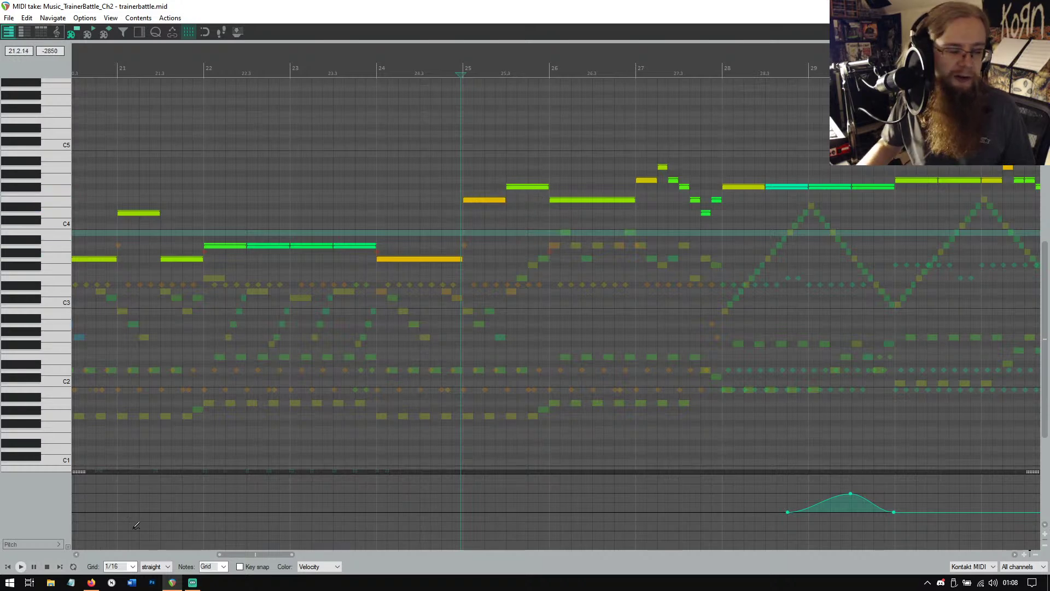
click(20, 567)
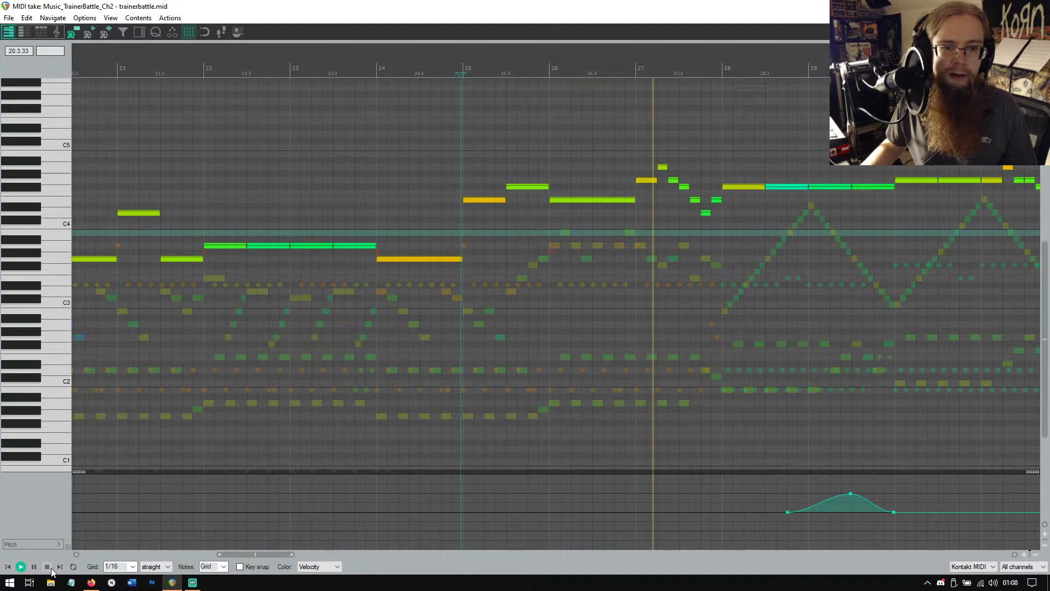
click(52, 570)
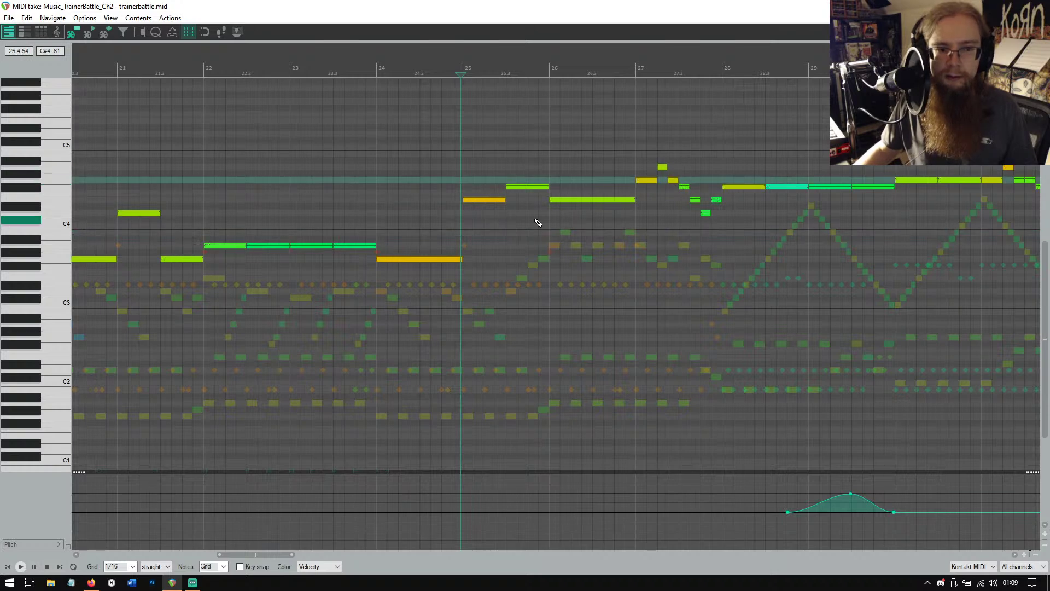
click(21, 567)
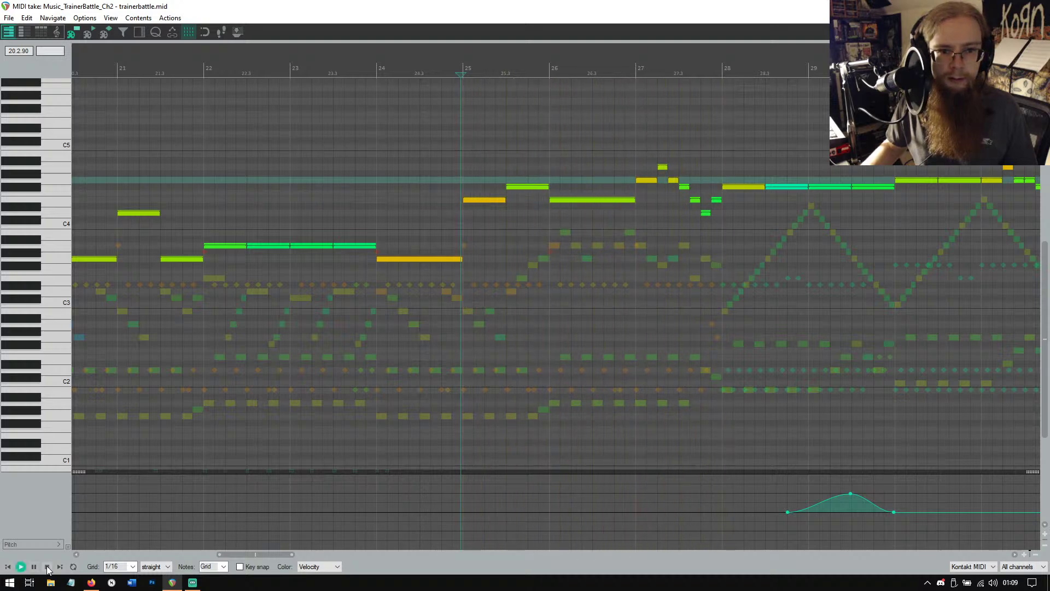
click(47, 569)
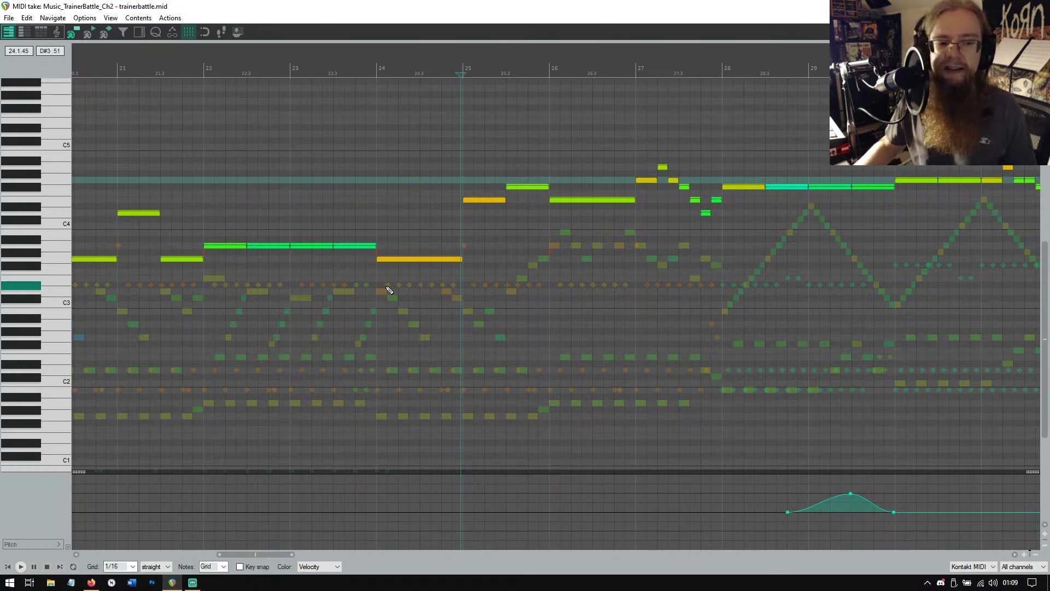
click(21, 567)
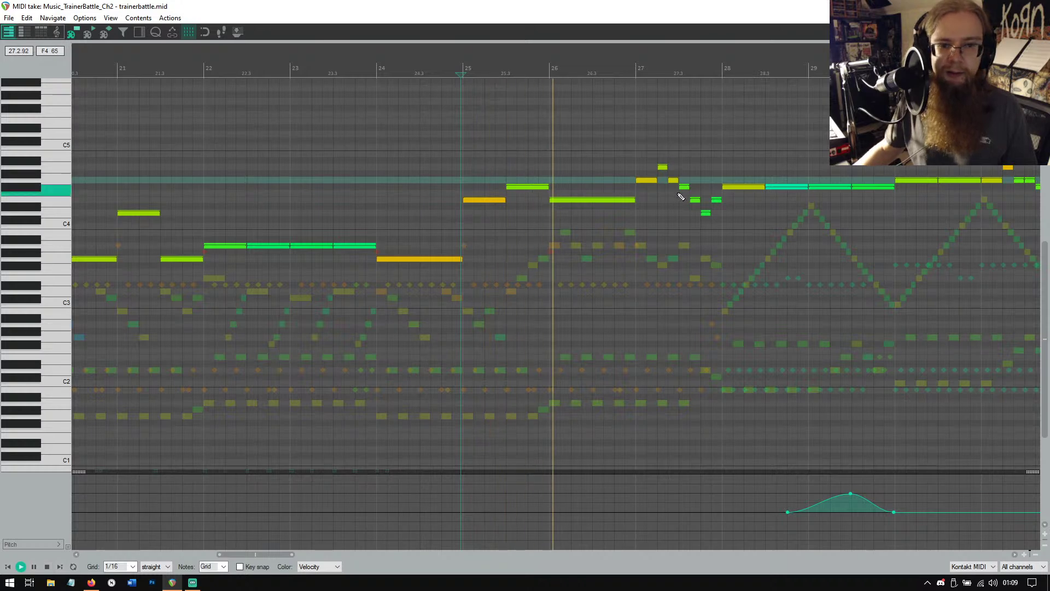
click(47, 569)
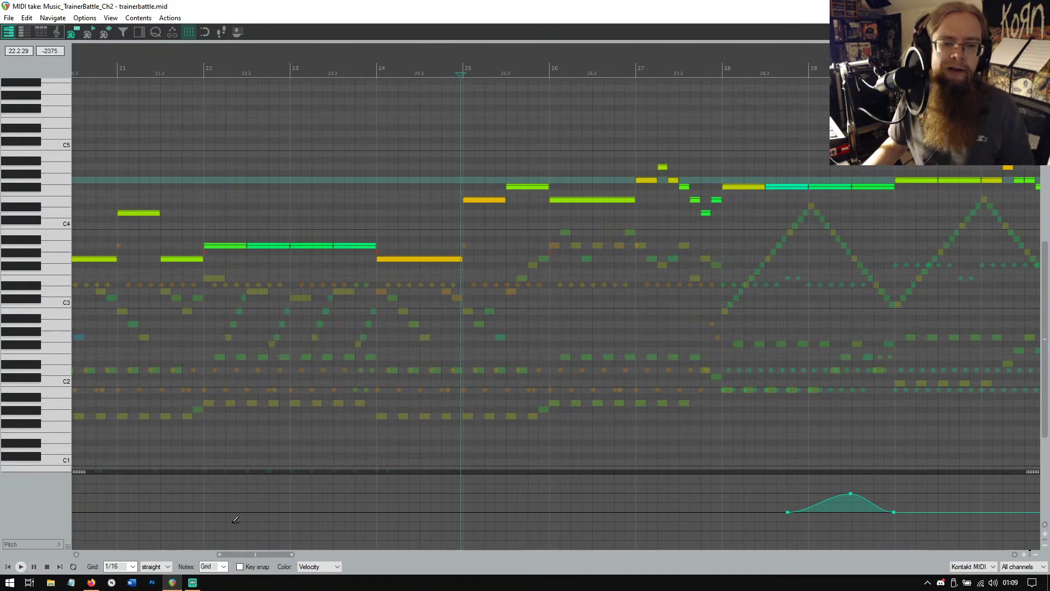
Examine measures 25 to 29 with their pitch bend curve up close, and play from measure 25 to about measure 28.
scroll(767, 359, up, 3)
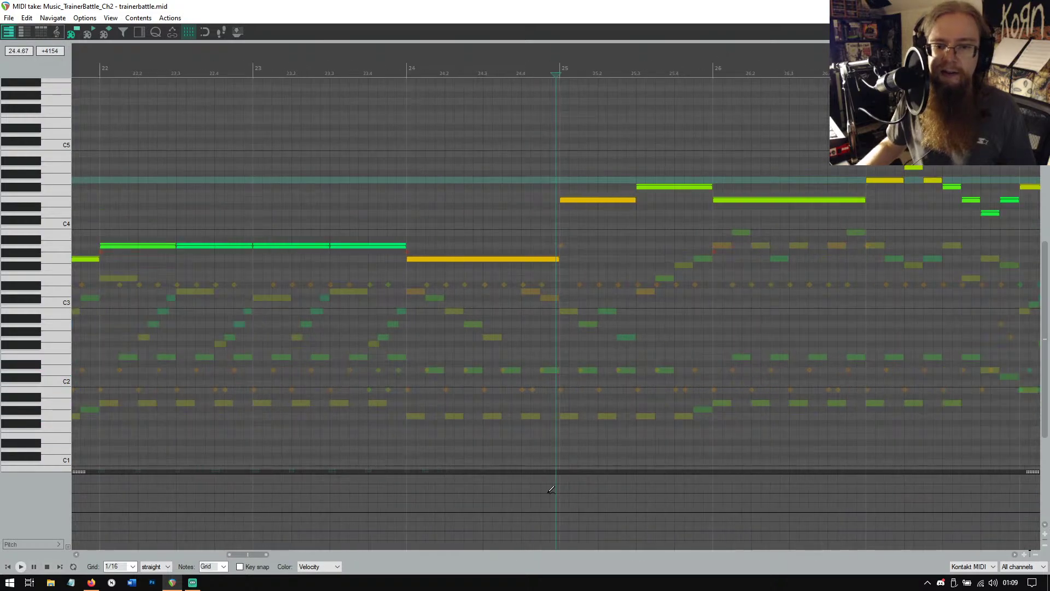
drag(239, 552, 261, 553)
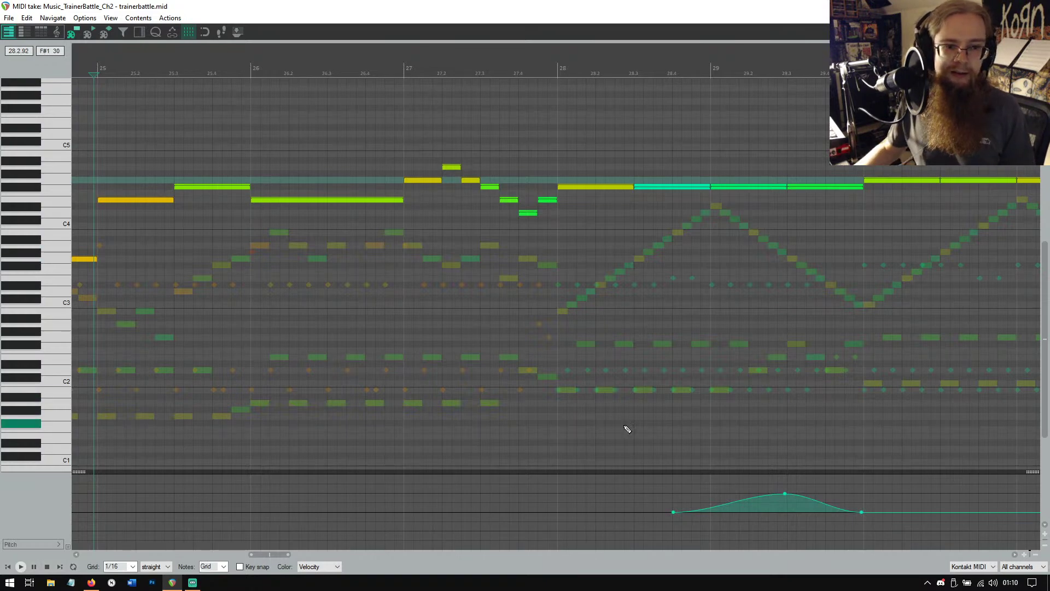
mouse_move(256, 551)
mouse_down()
mouse_move(233, 549)
mouse_move(253, 551)
mouse_up()
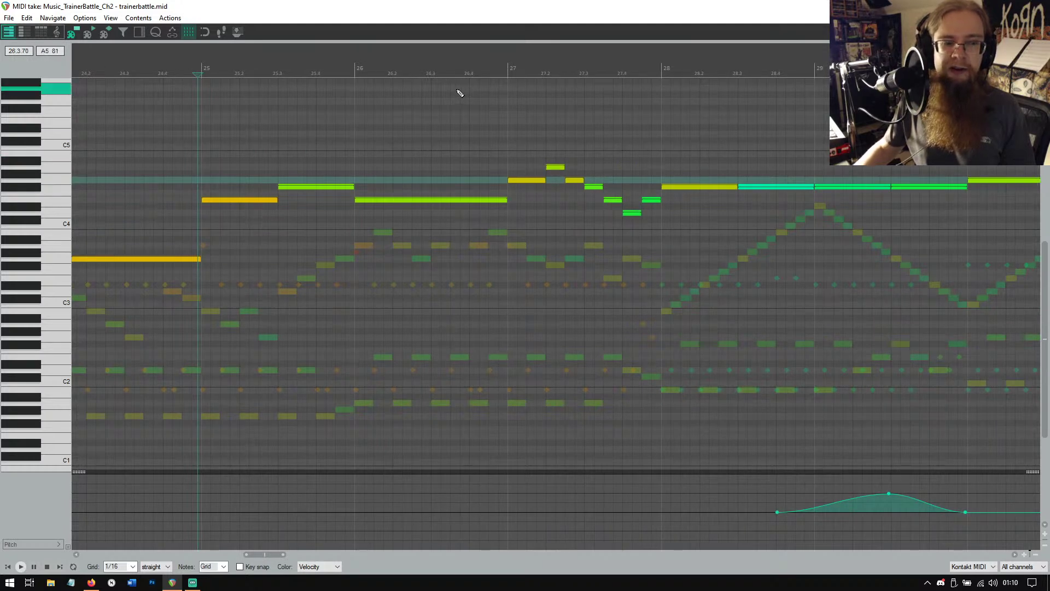
click(21, 570)
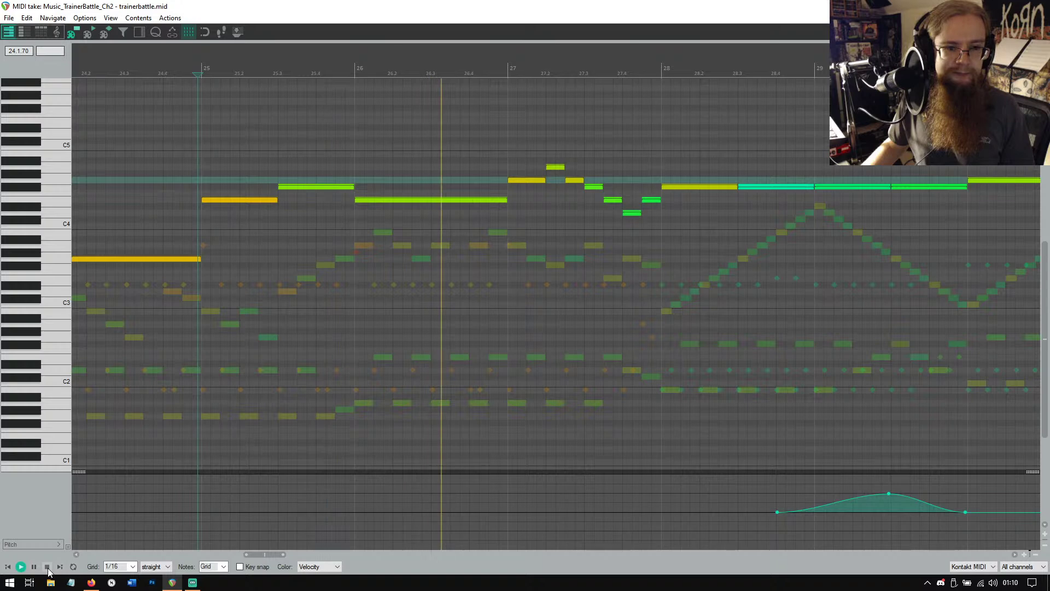
click(48, 569)
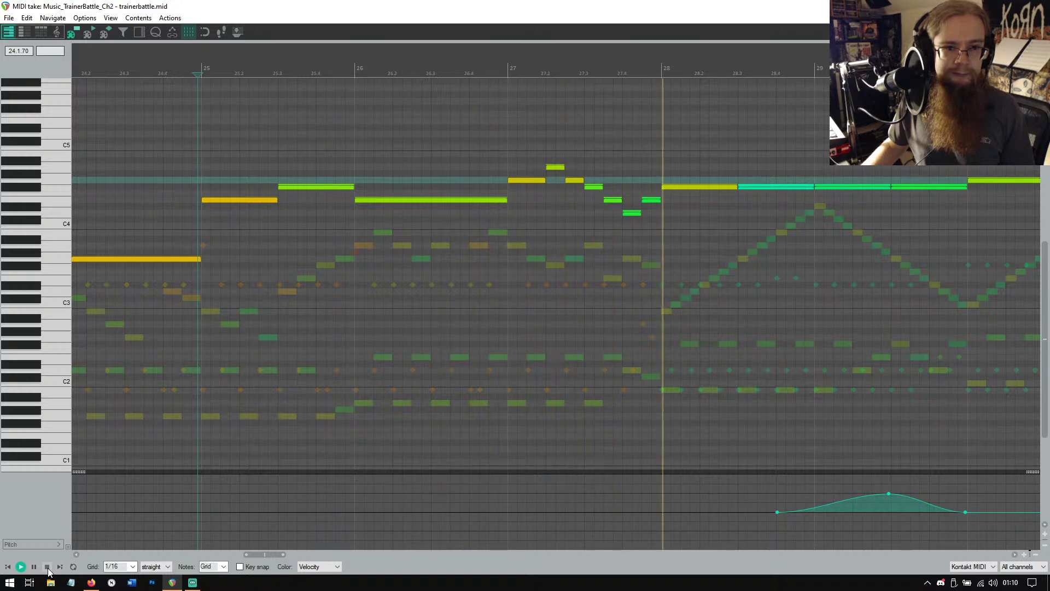
click(47, 569)
Play the guitar part from measure 27 through the pitch bend curves in measures 28 to 33, and stop.
click(504, 66)
click(23, 568)
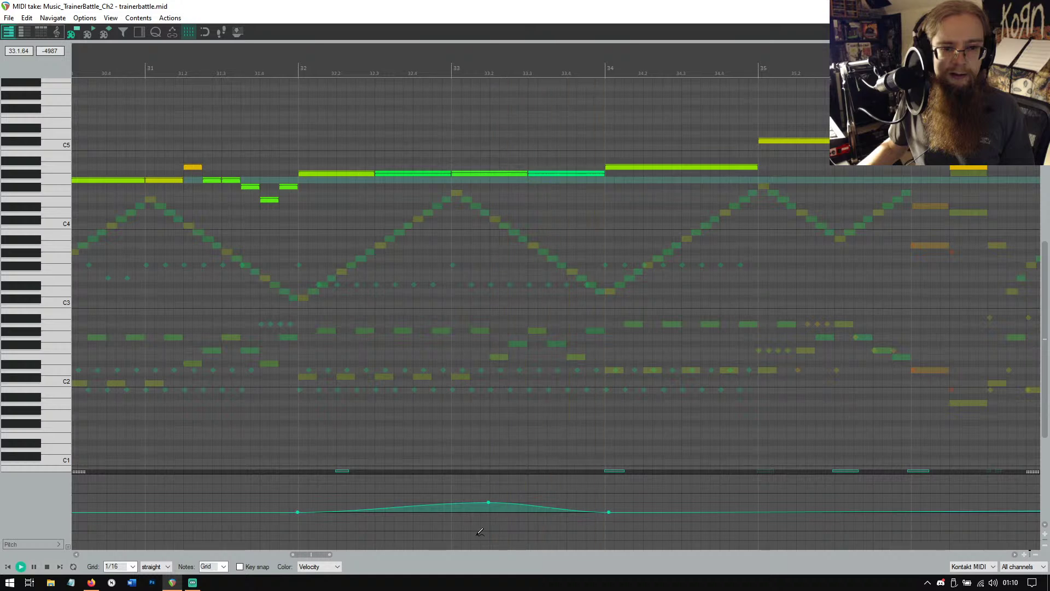
click(47, 567)
Examine the low notes around C0 in measures 32 to 36, play the part from measure 34, and stop playback.
drag(366, 554, 332, 554)
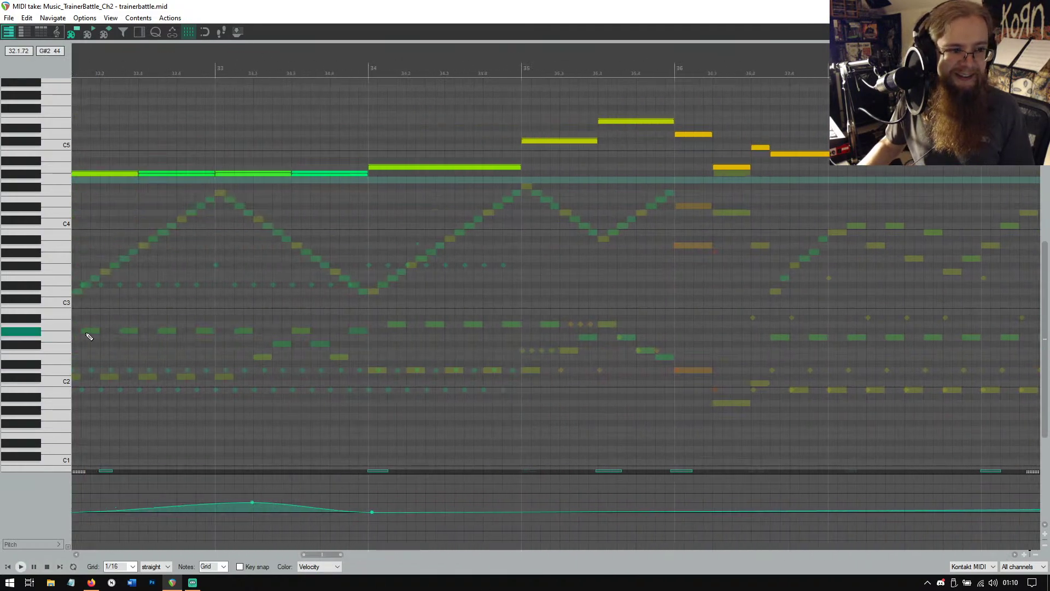
scroll(61, 334, down, 3)
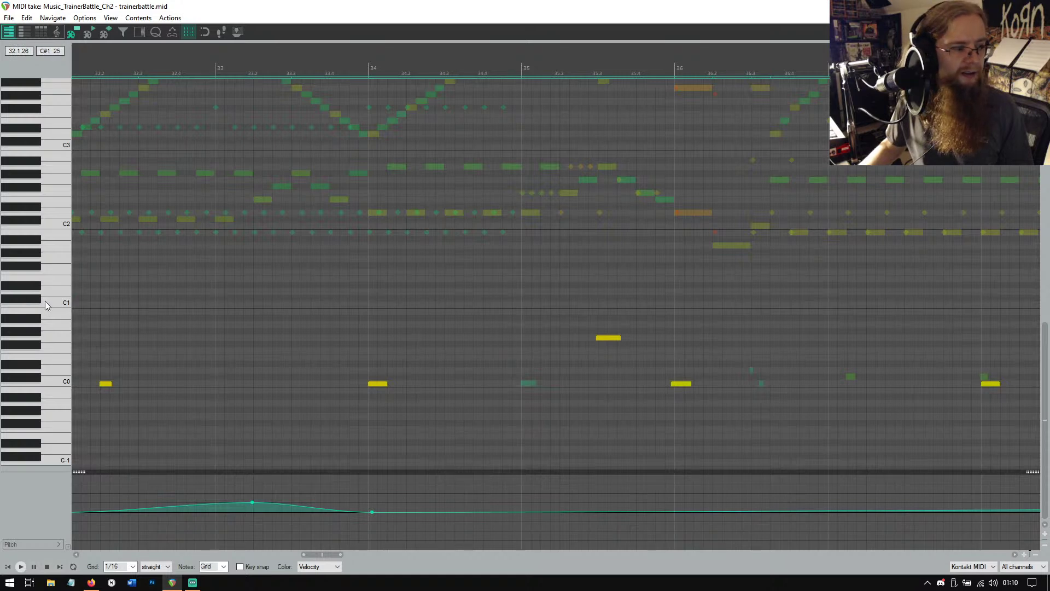
scroll(44, 301, up, 2)
scroll(46, 303, up, 8)
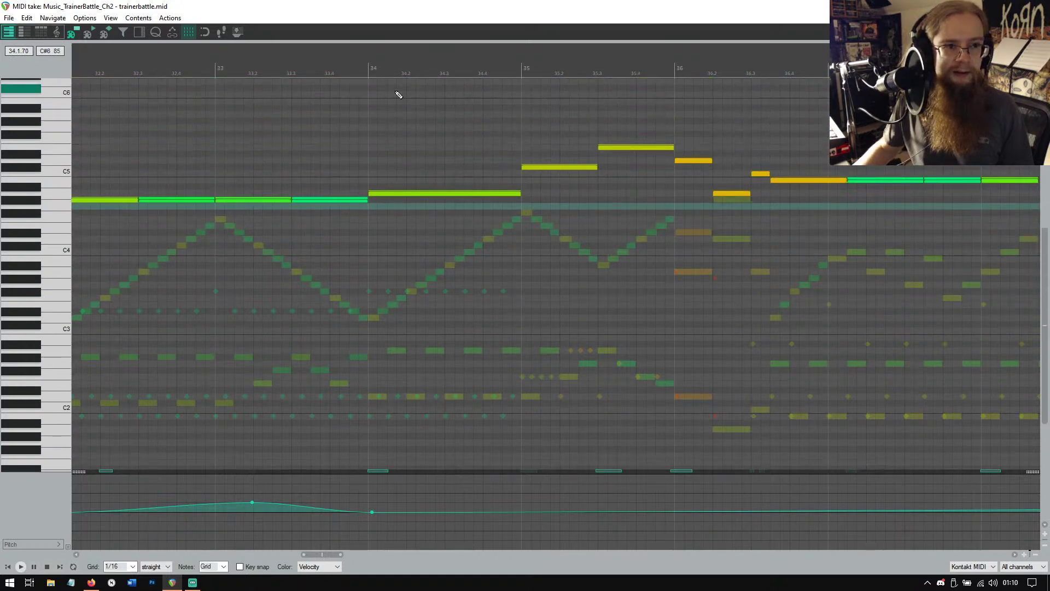
click(20, 566)
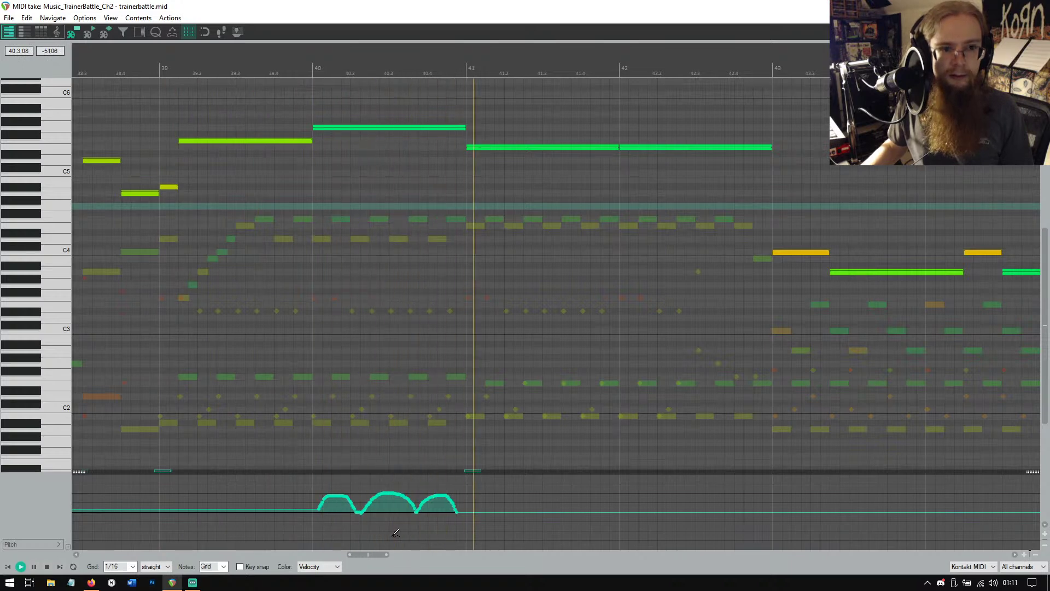
click(48, 566)
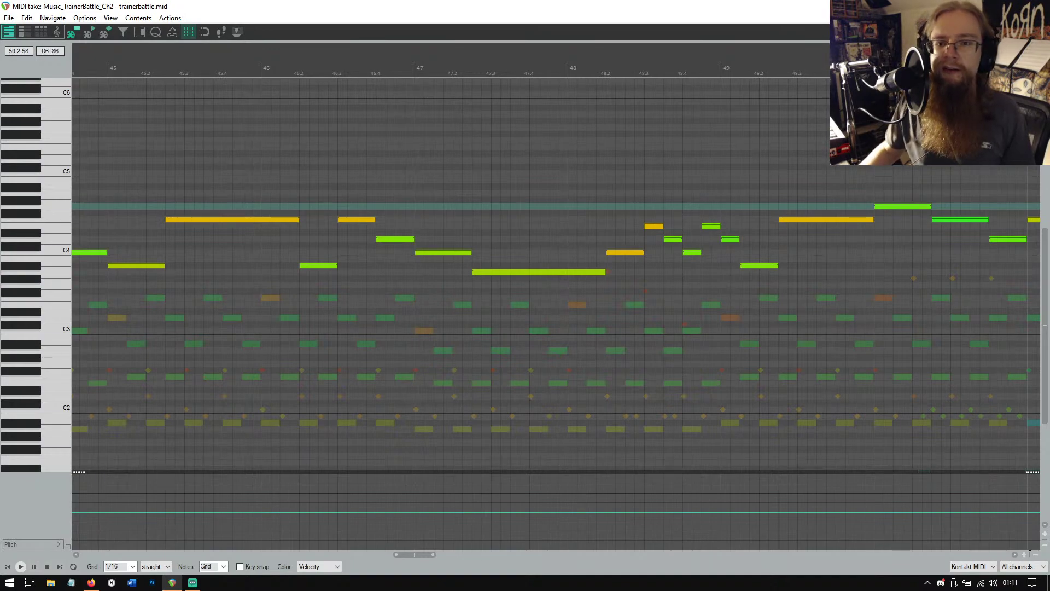
Close the MIDI editor, unsolo the Kt. st.8 left guitar track and solo the Kt. st.9 right guitar track.
key(Escape)
click(760, 461)
click(806, 461)
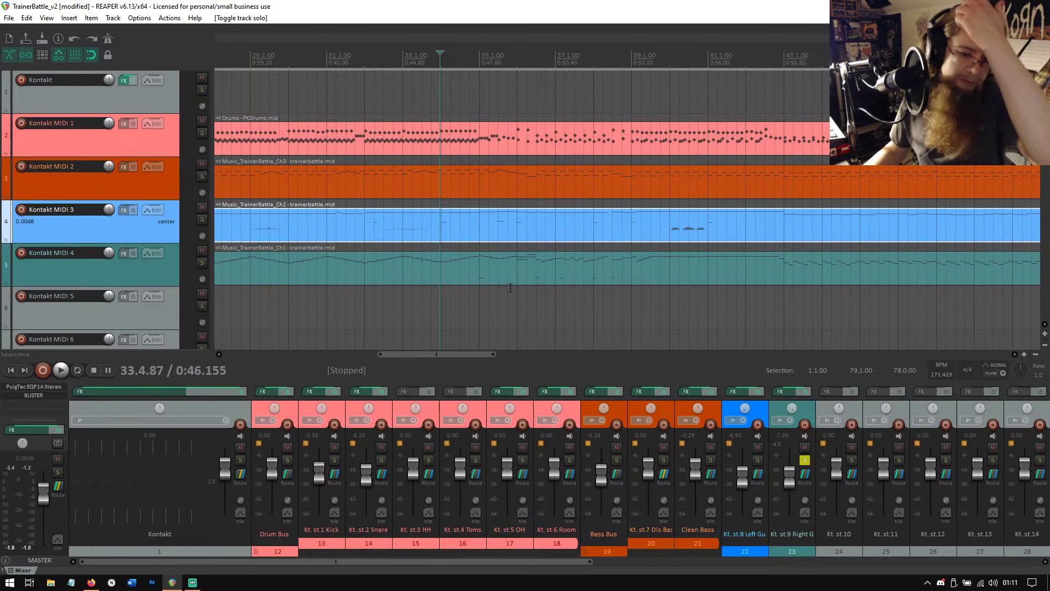
Open the Ch1 MIDI item on the Kontakt MIDI 4 track in the MIDI editor and examine the notes in measures 27 to 29.
click(441, 271)
drag(411, 358, 371, 356)
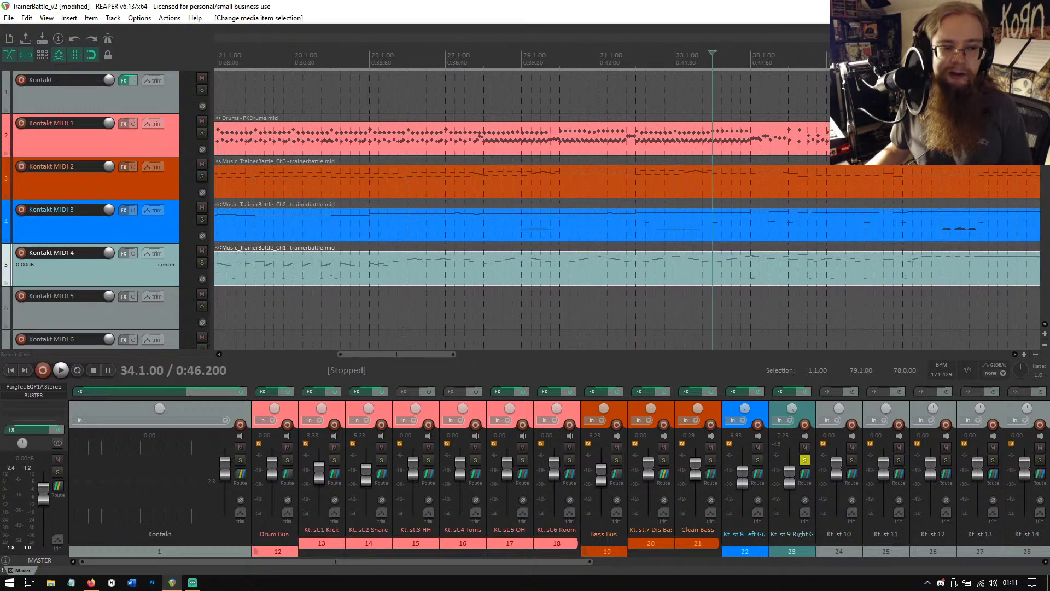
double_click(480, 272)
drag(333, 556, 266, 549)
scroll(485, 328, up, 5)
scroll(492, 332, down, 2)
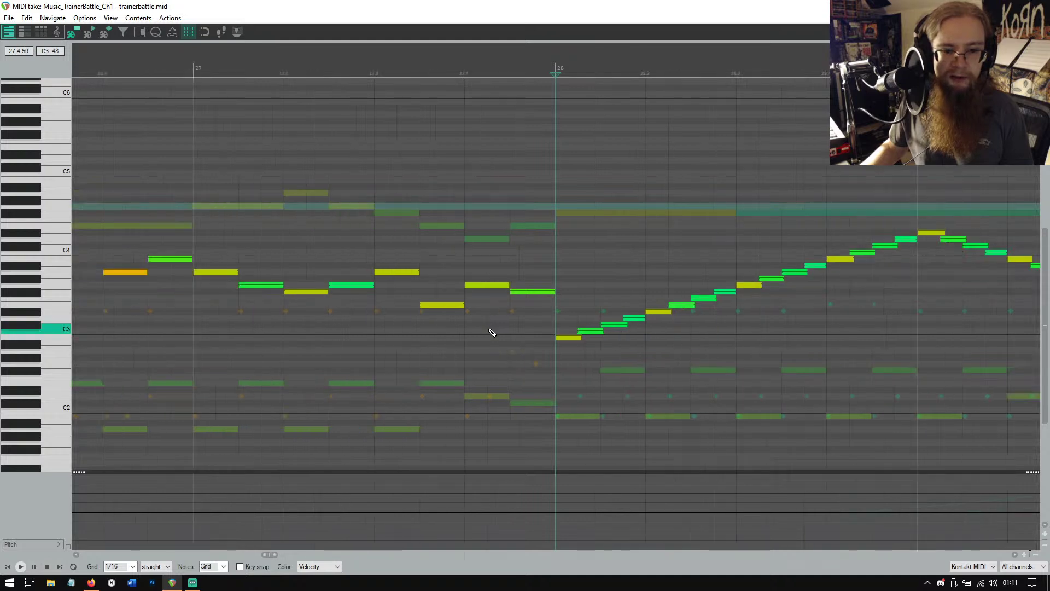
drag(268, 556, 274, 554)
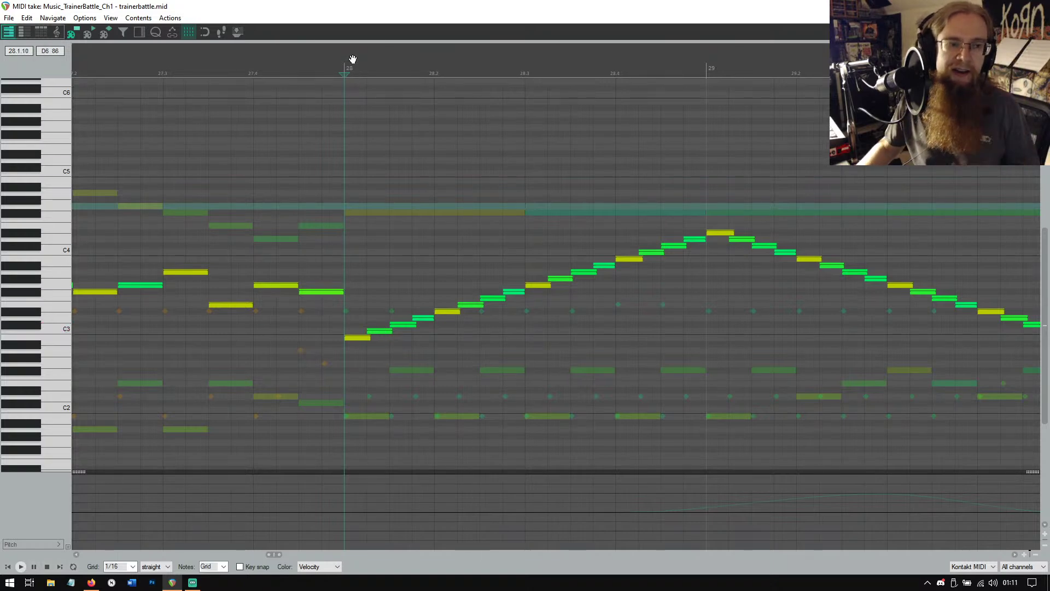
Play the right guitar part from measure 28 to about measure 39 and stop playback.
click(339, 68)
click(21, 567)
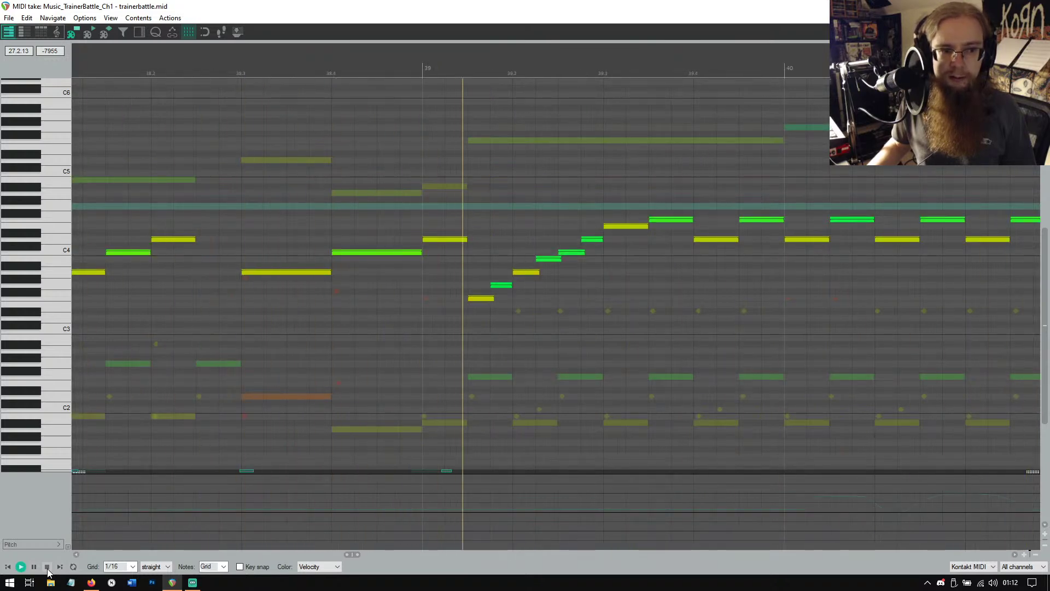
click(47, 568)
Replay the part up to about measure 37, stop, and place the edit cursor just before the third beat of measure 35.
drag(357, 555, 344, 555)
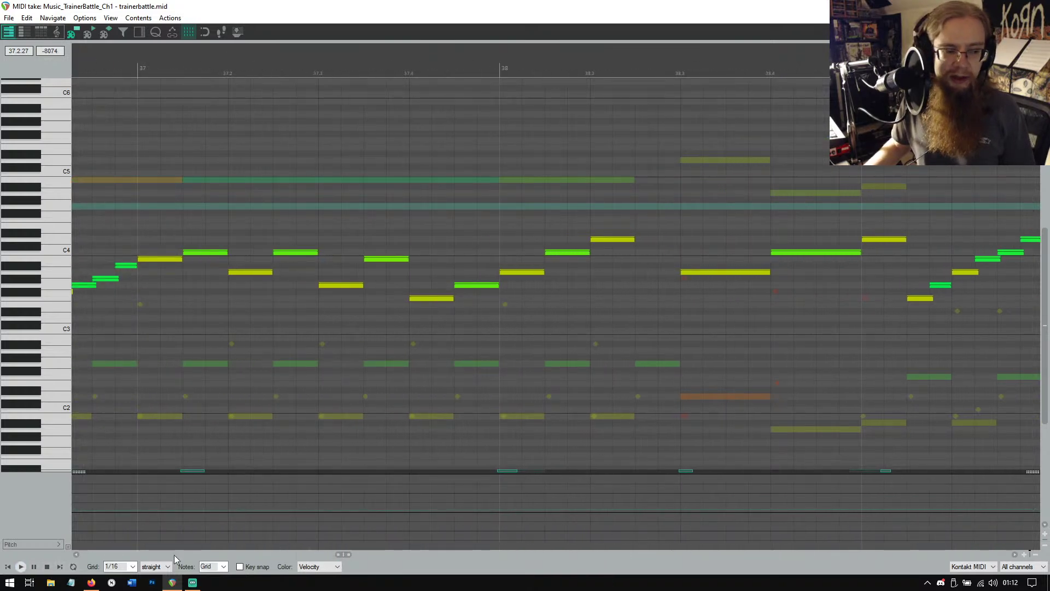
click(22, 568)
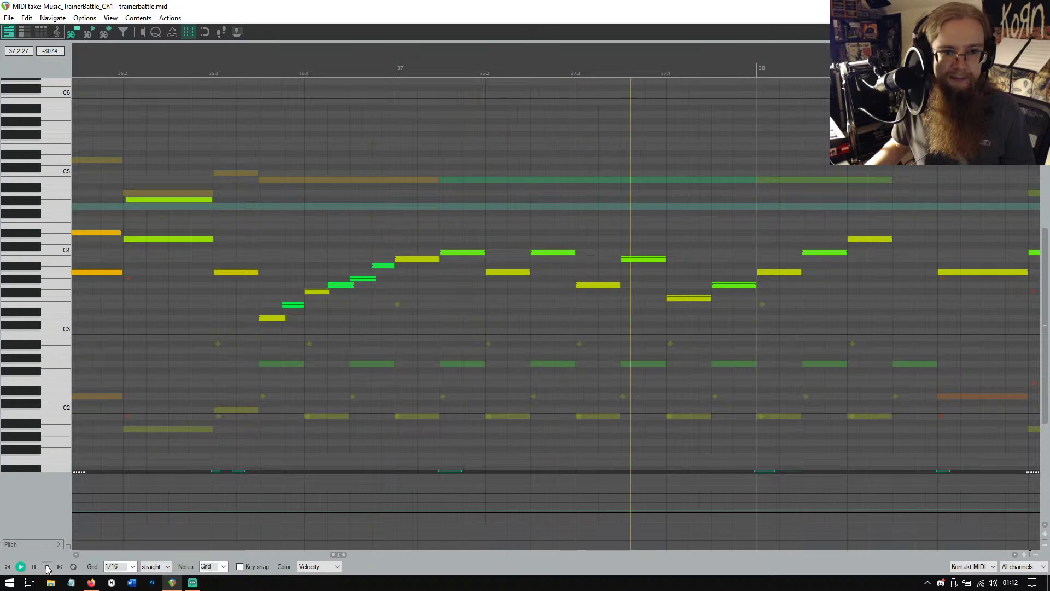
click(47, 567)
drag(335, 554, 328, 552)
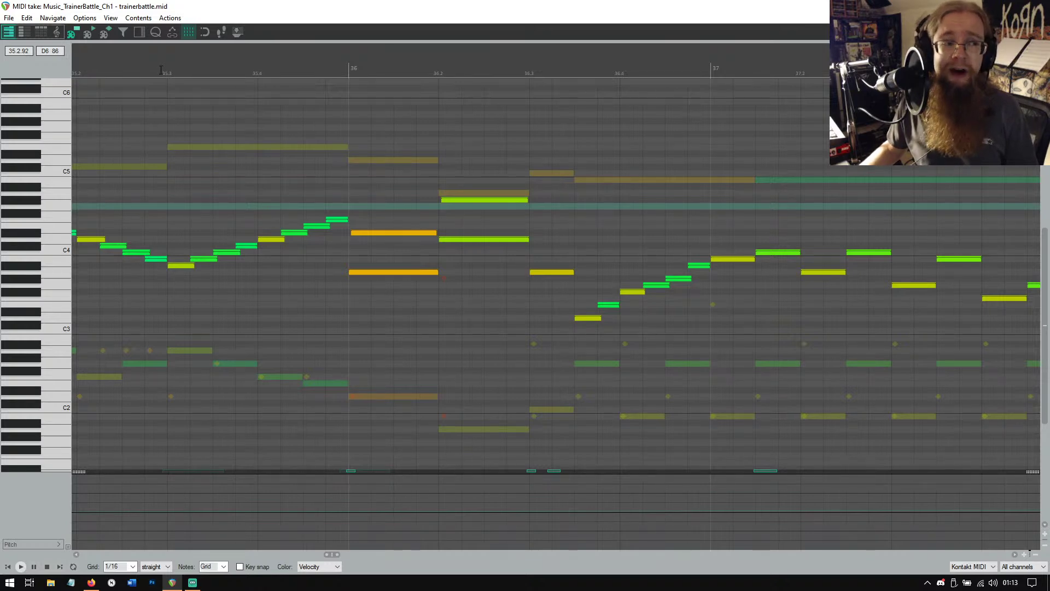
click(161, 69)
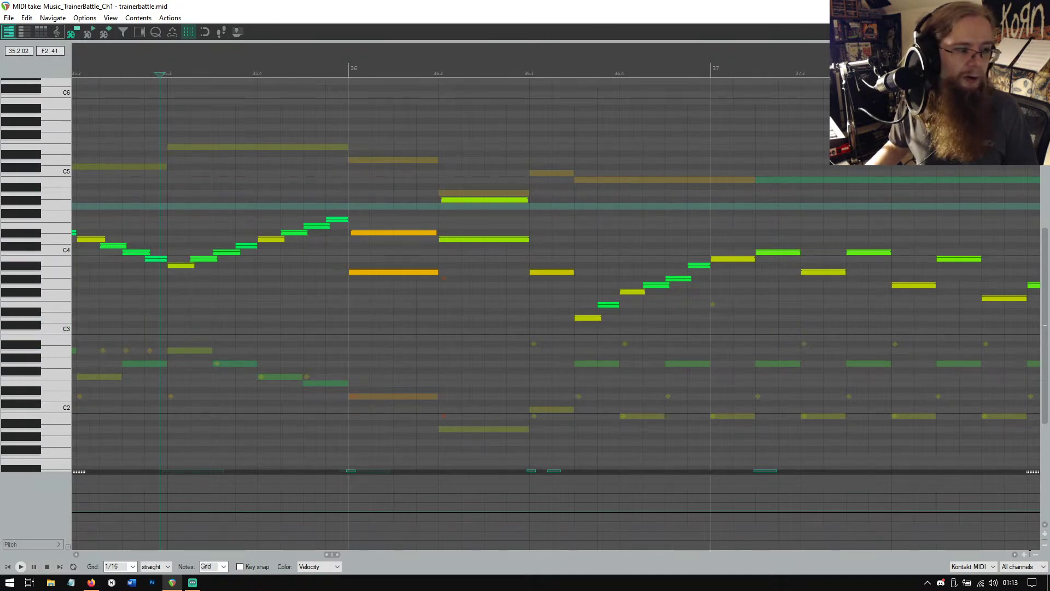
click(134, 567)
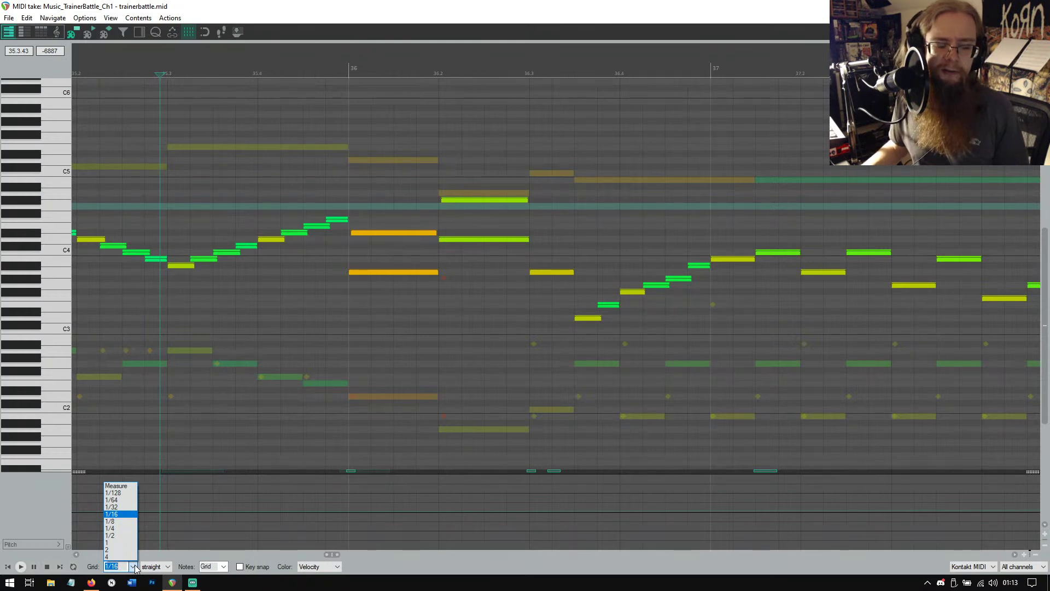
click(134, 567)
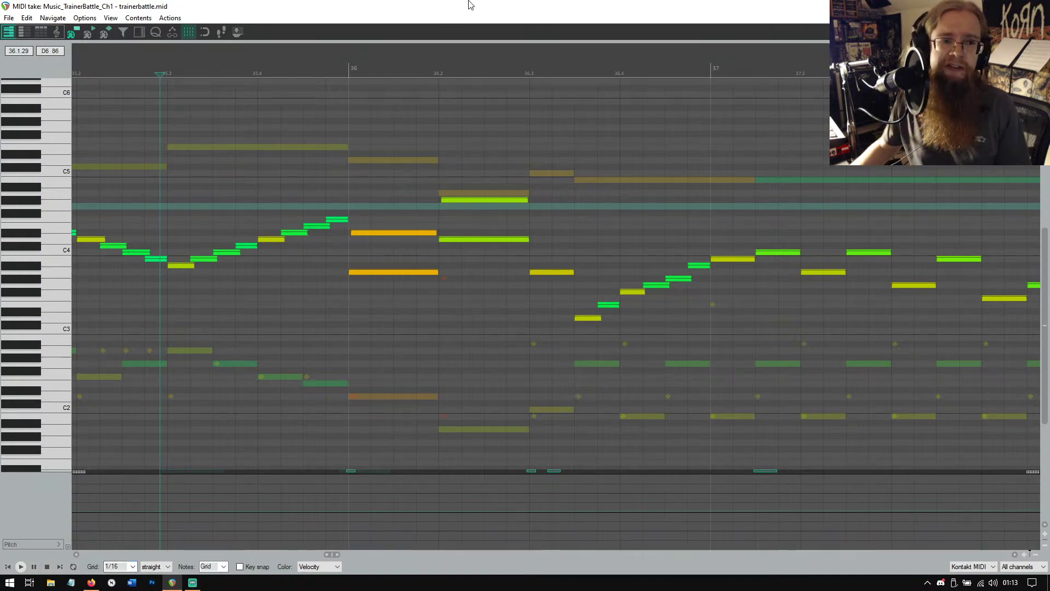
drag(524, 9, 372, 61)
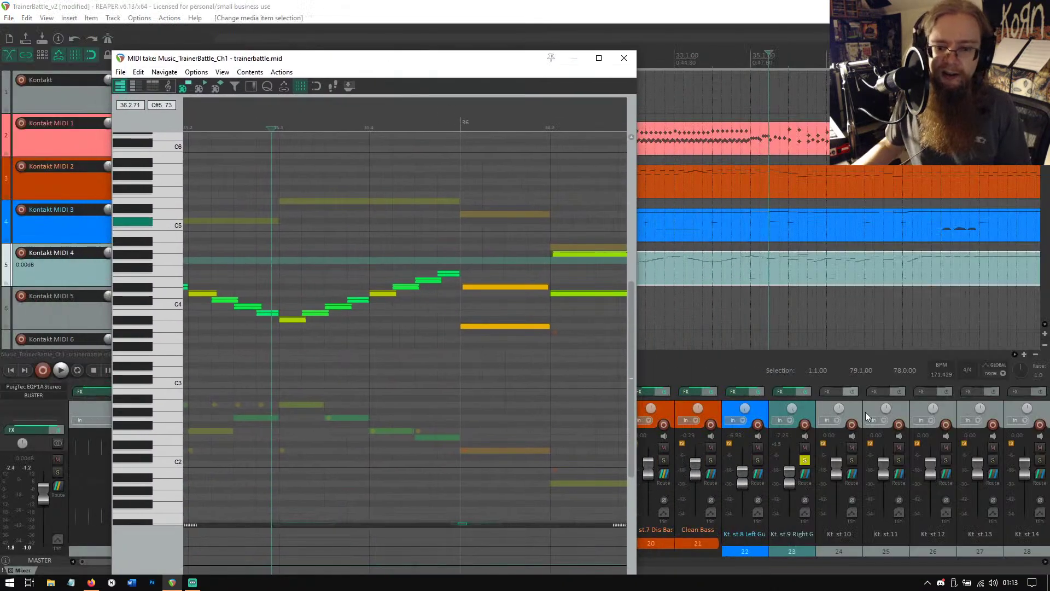
drag(439, 63, 721, 490)
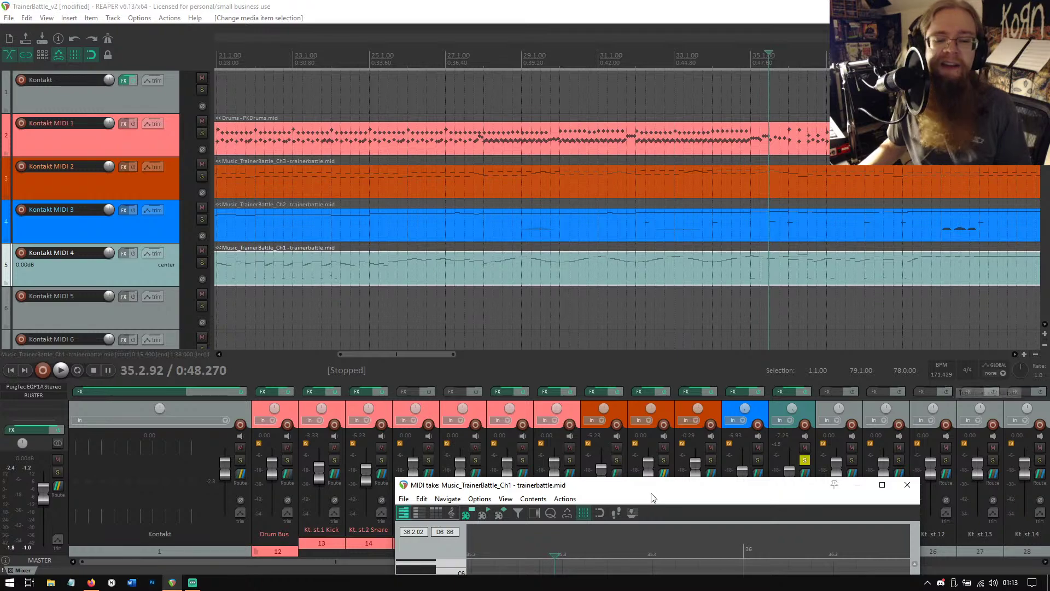
drag(640, 486, 563, 64)
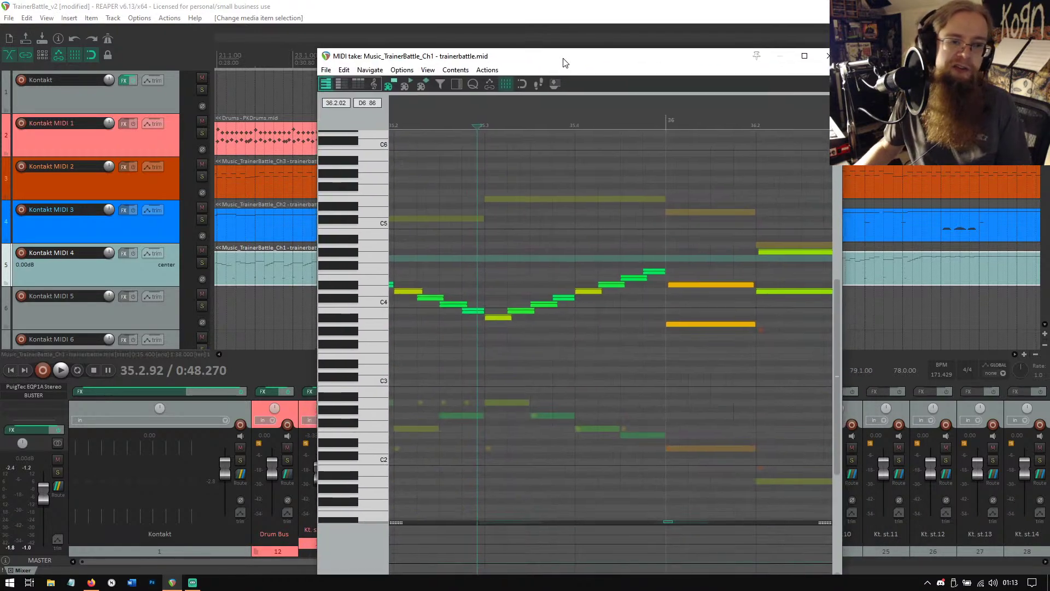
double_click(562, 64)
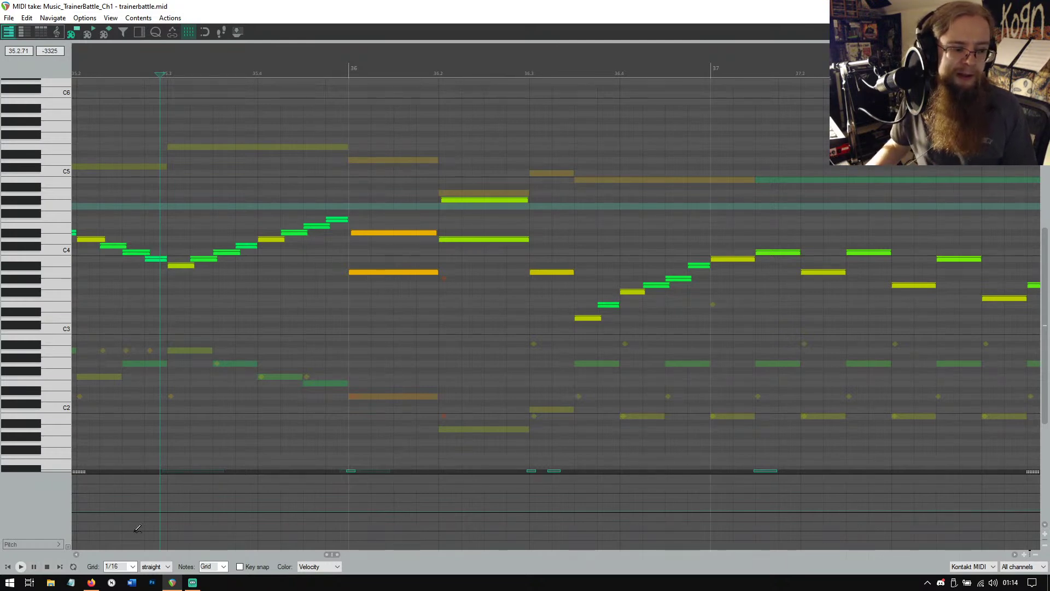
Play the part from measure 35 to about measure 60, stop, and examine the short overlapping and low notes in measures 58 to 60.
click(22, 566)
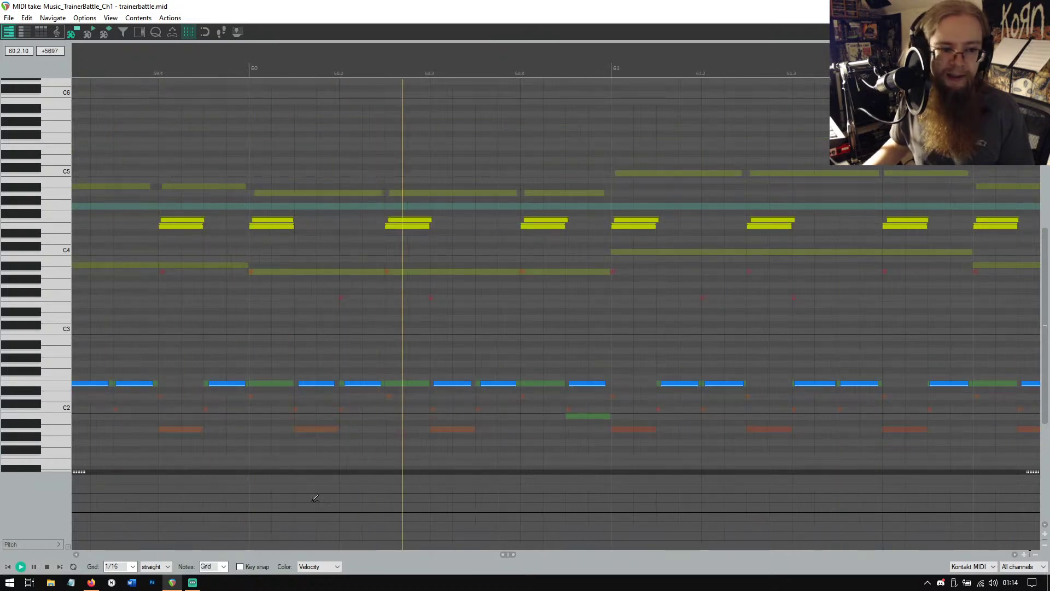
key(space)
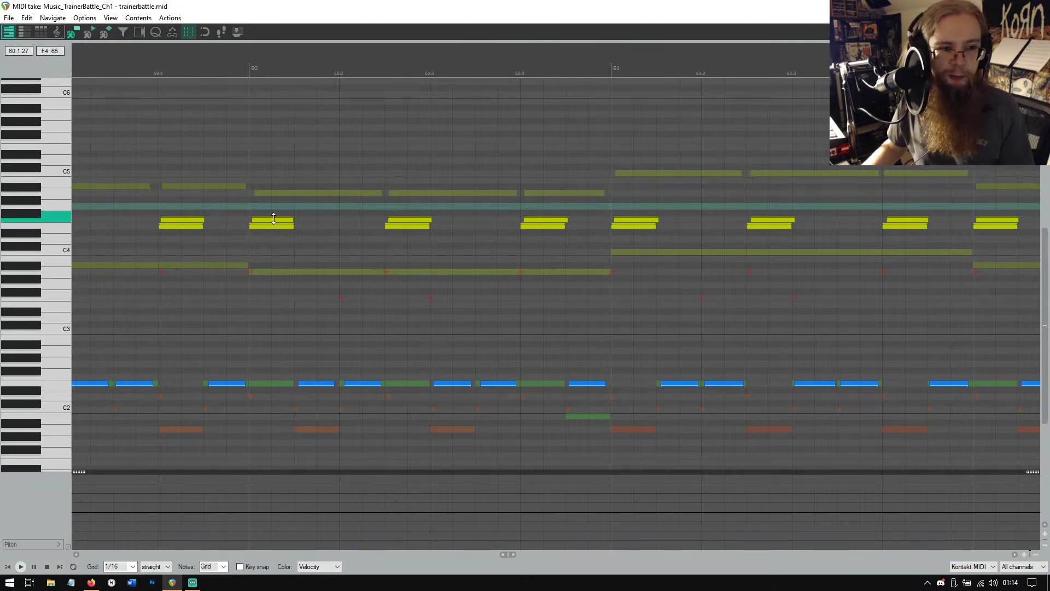
drag(505, 556, 495, 555)
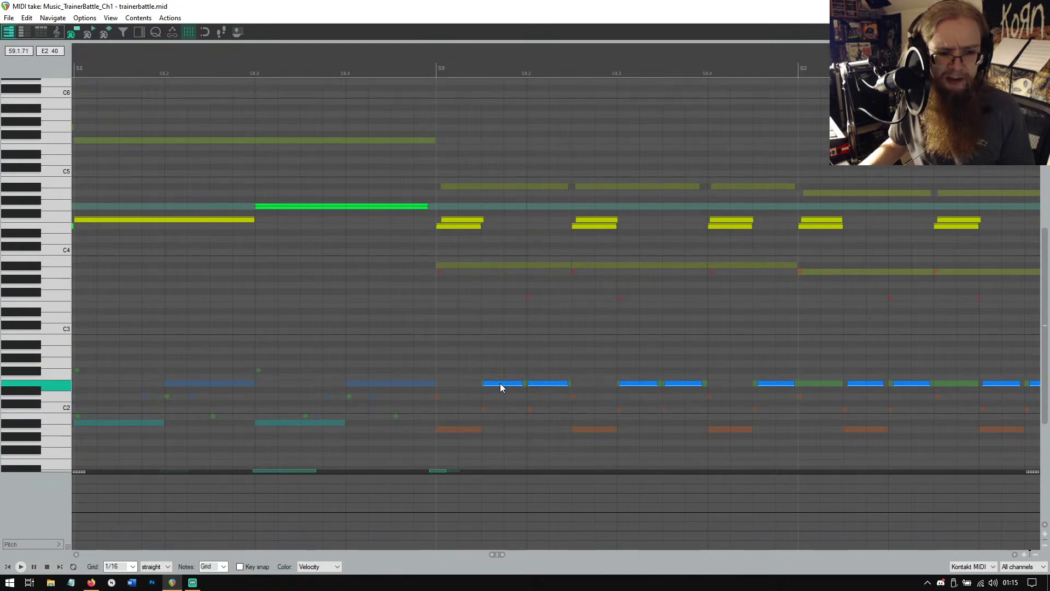
mouse_move(1046, 326)
mouse_down()
mouse_move(1038, 446)
mouse_move(1038, 322)
mouse_up()
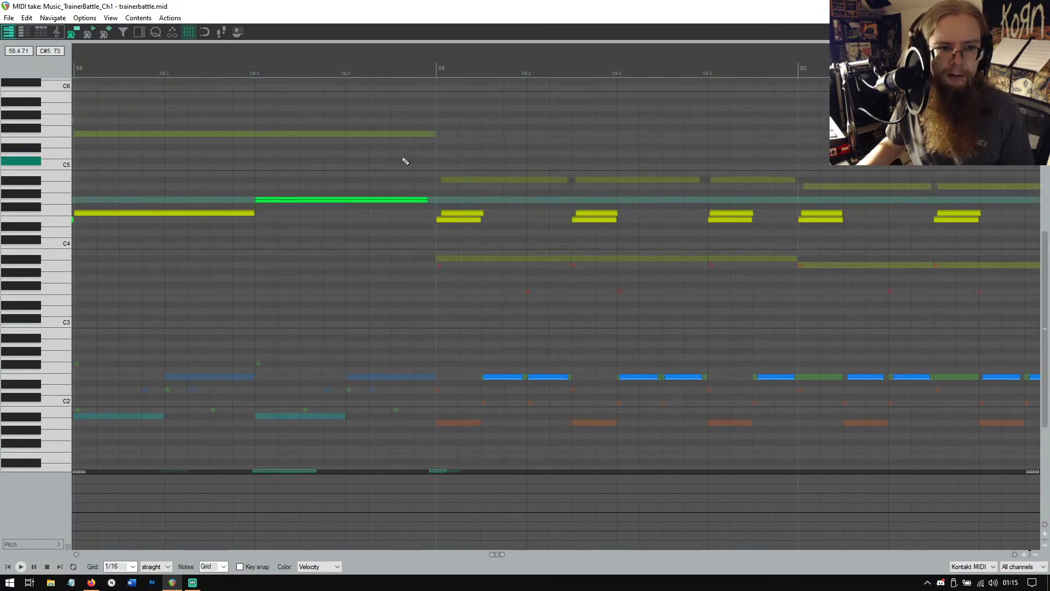
Play the part from just before the third beat of measure 58 to about measure 72 and stop playback.
click(252, 71)
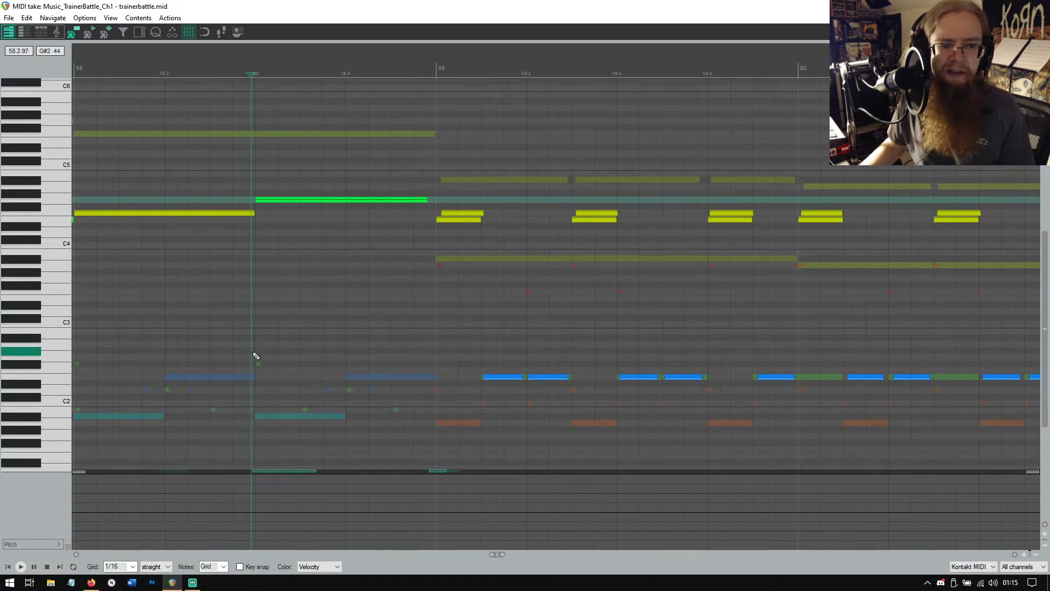
click(23, 567)
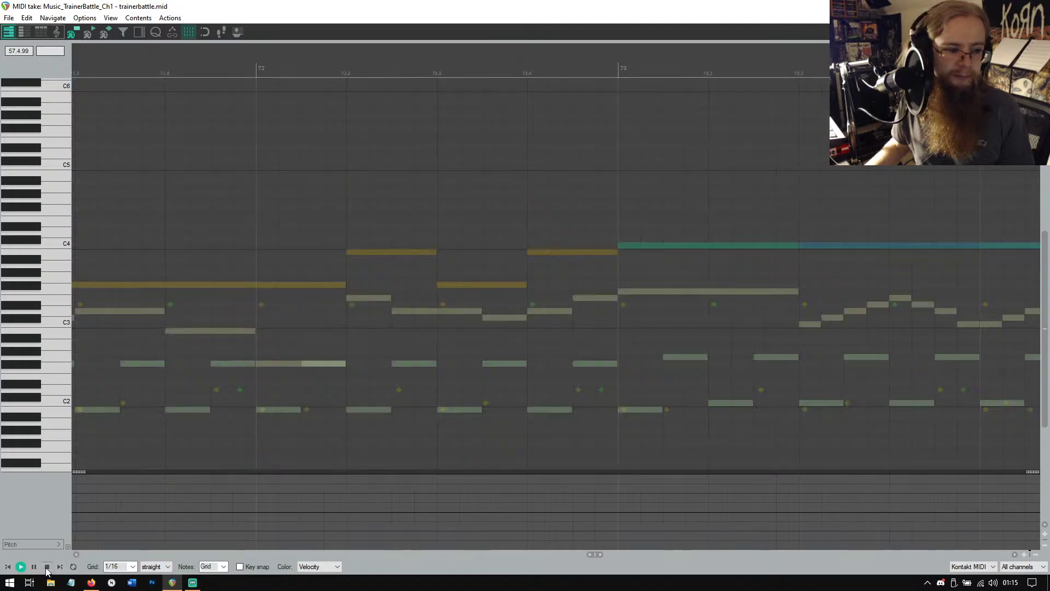
click(46, 570)
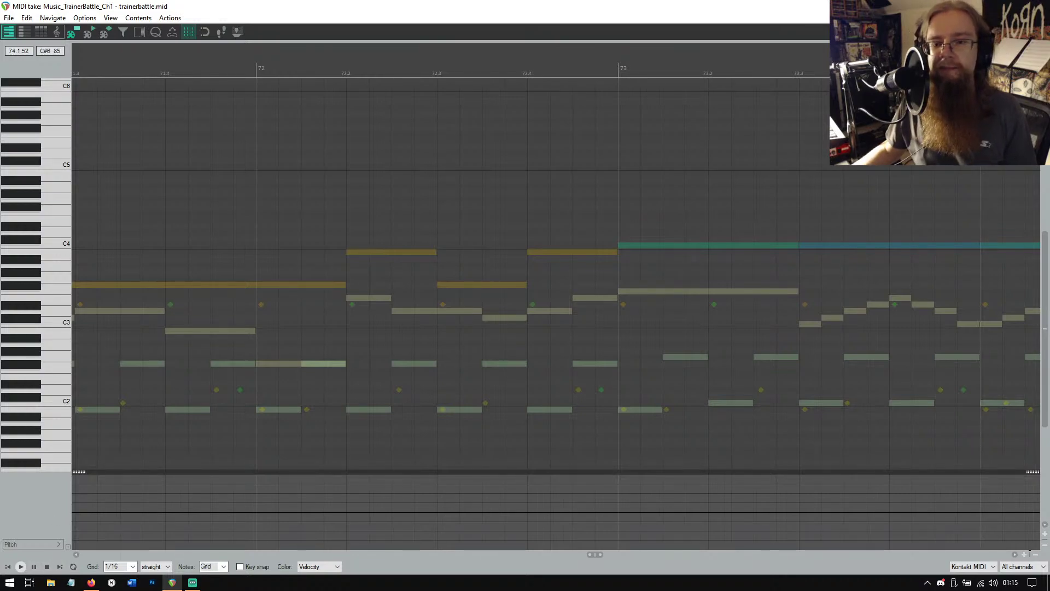
Close the MIDI editor and review the arrangement, placing the edit cursor at measure 2 and at measure 12.
key(Escape)
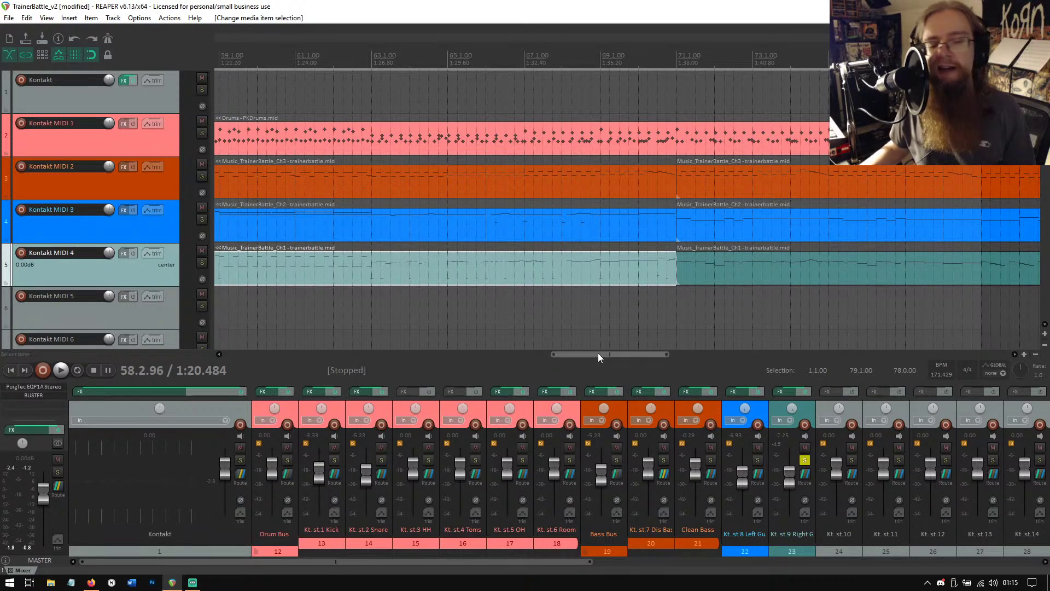
drag(590, 354, 533, 356)
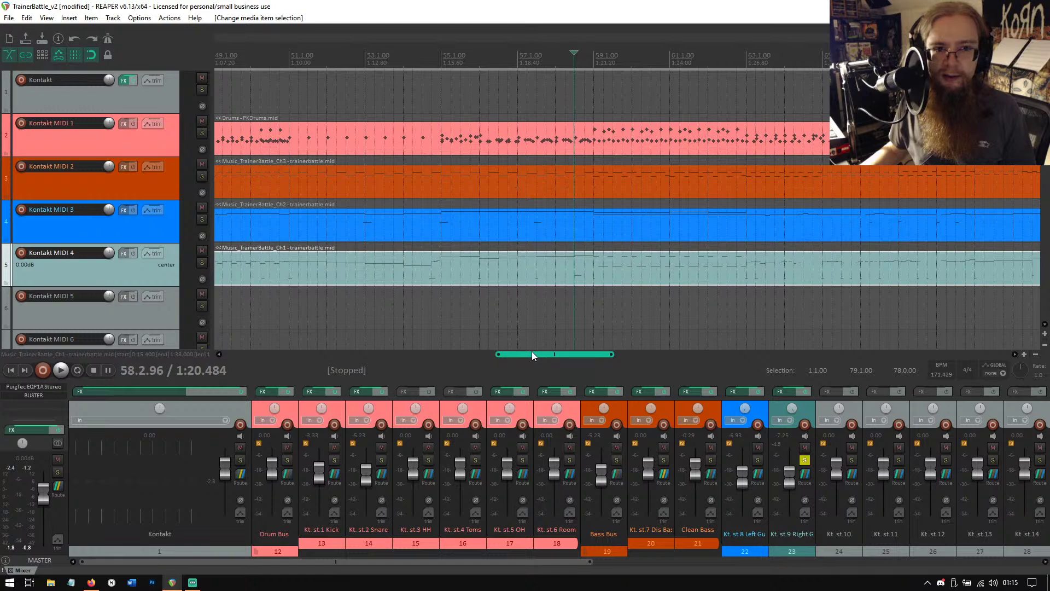
drag(532, 351, 239, 319)
click(255, 63)
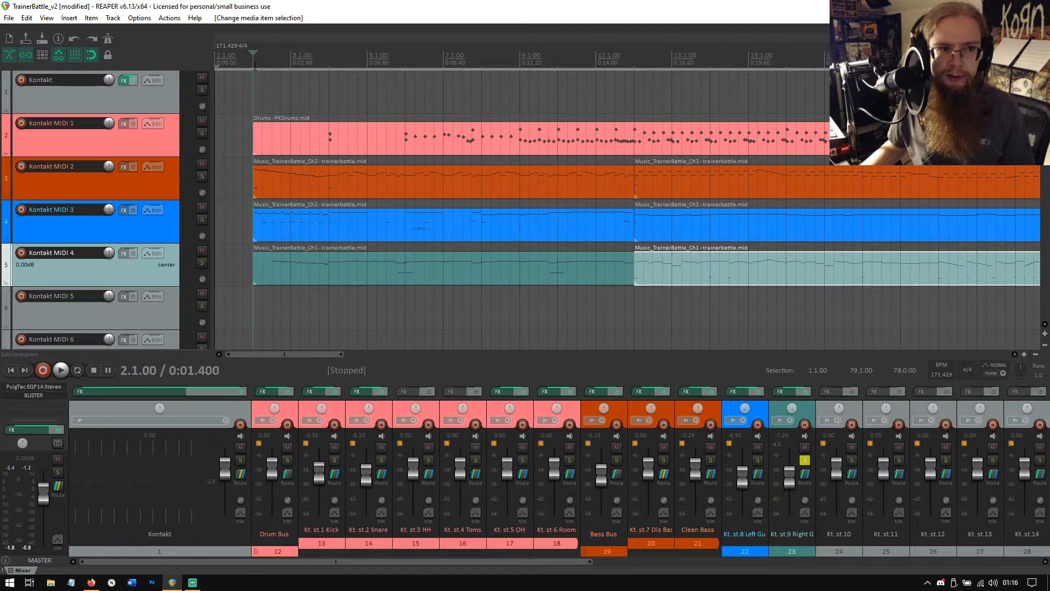
click(634, 61)
drag(325, 352, 507, 362)
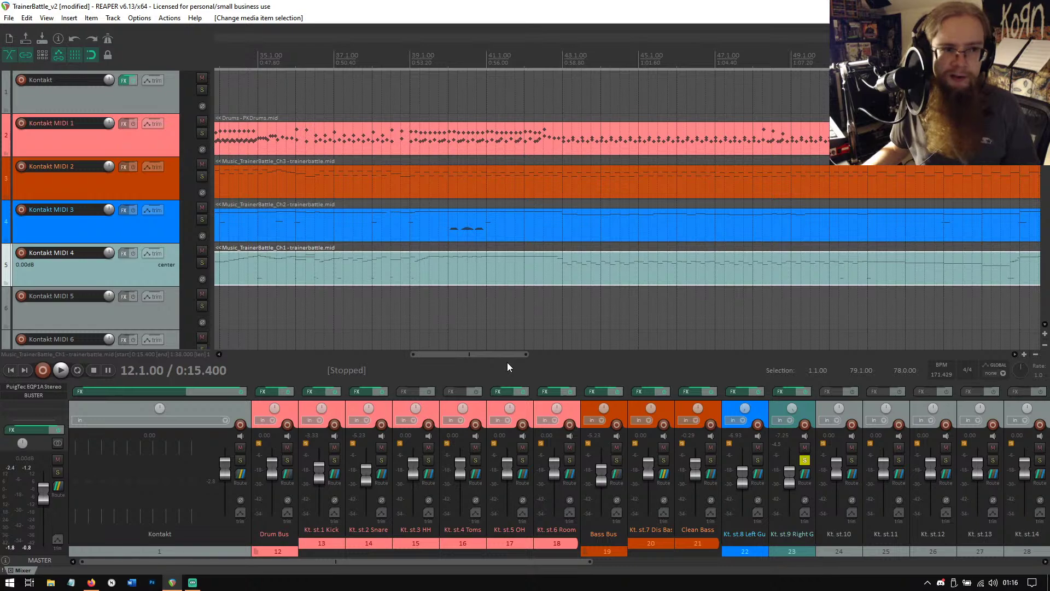
drag(451, 355, 418, 352)
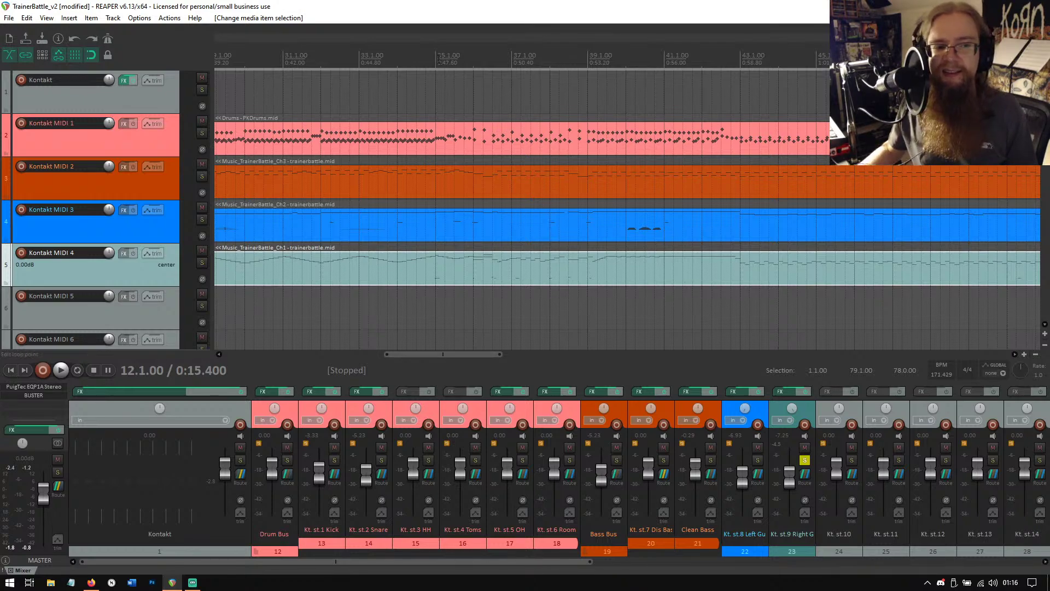
Place the edit cursor at measure 35, view the Ch3 bass item on the Kontakt MIDI 2 track in the MIDI editor, and close it.
click(451, 106)
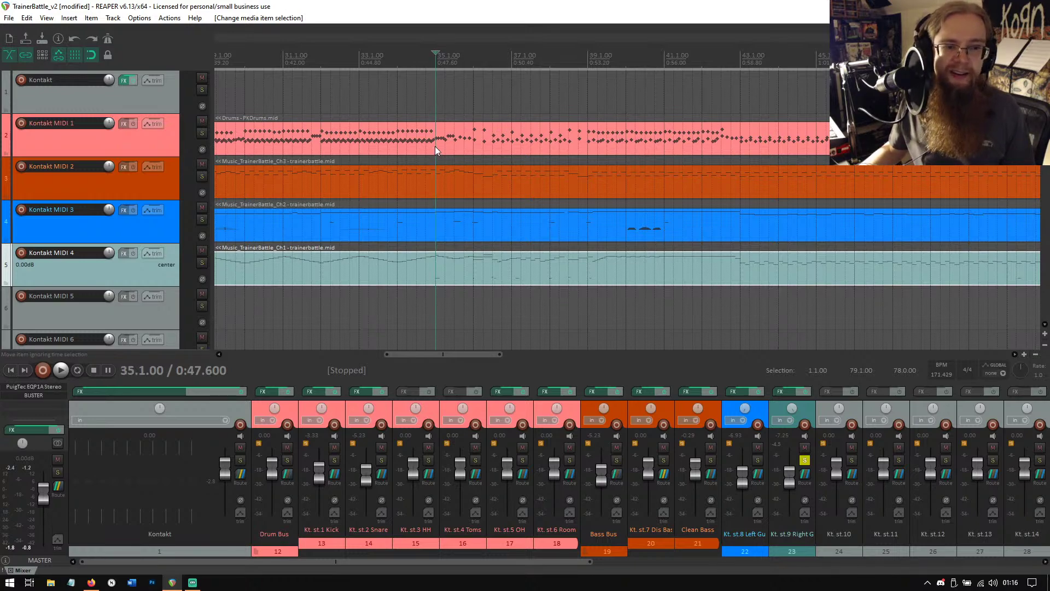
click(437, 192)
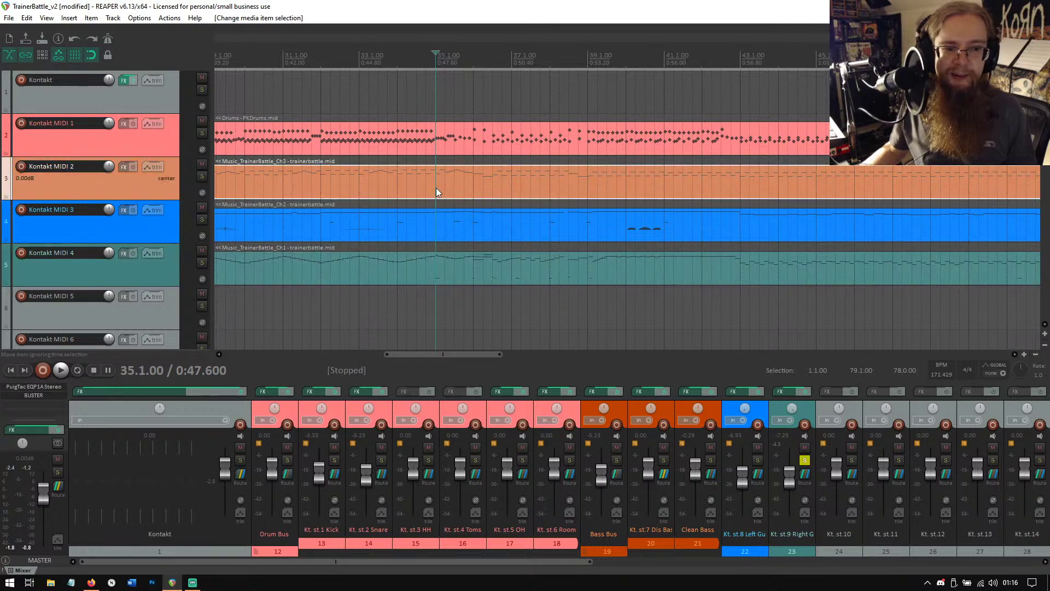
double_click(436, 192)
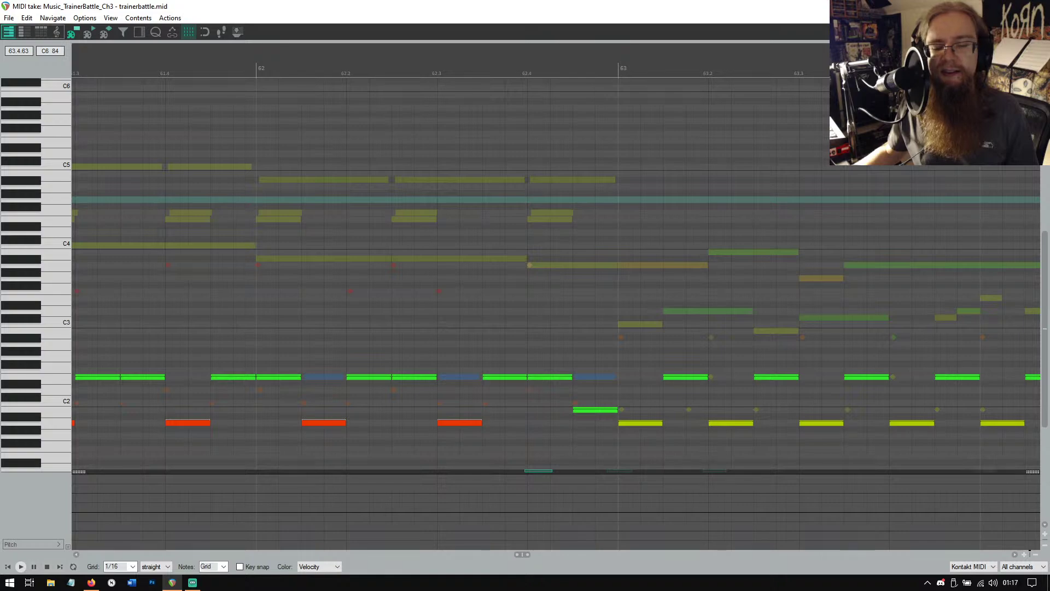
click(1038, 7)
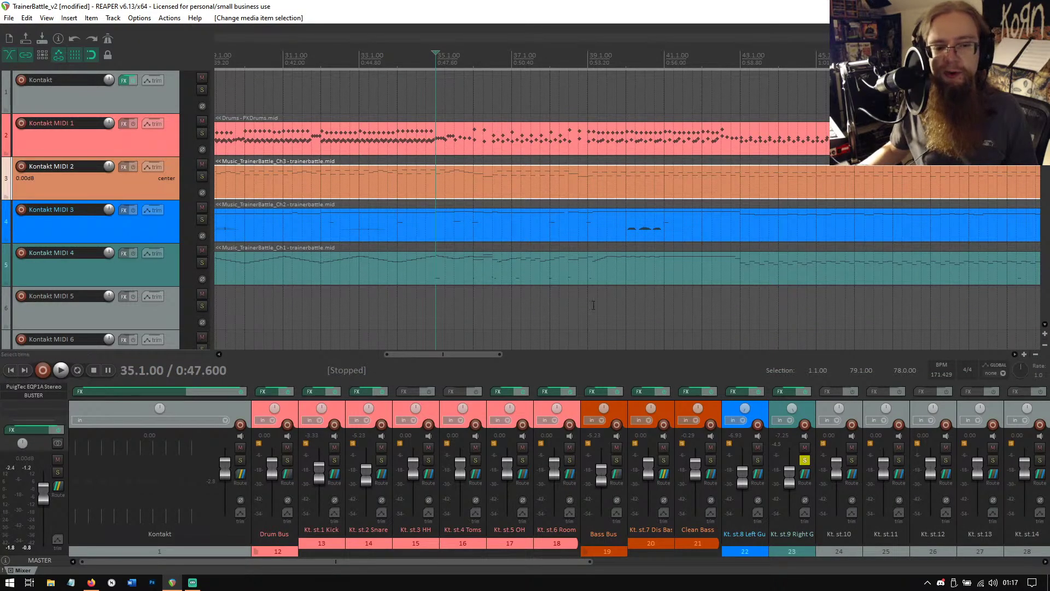
Open the Ch2 MIDI item on the Kontakt MIDI 3 track in the MIDI editor and examine measures 49 to 55.
drag(474, 353, 517, 354)
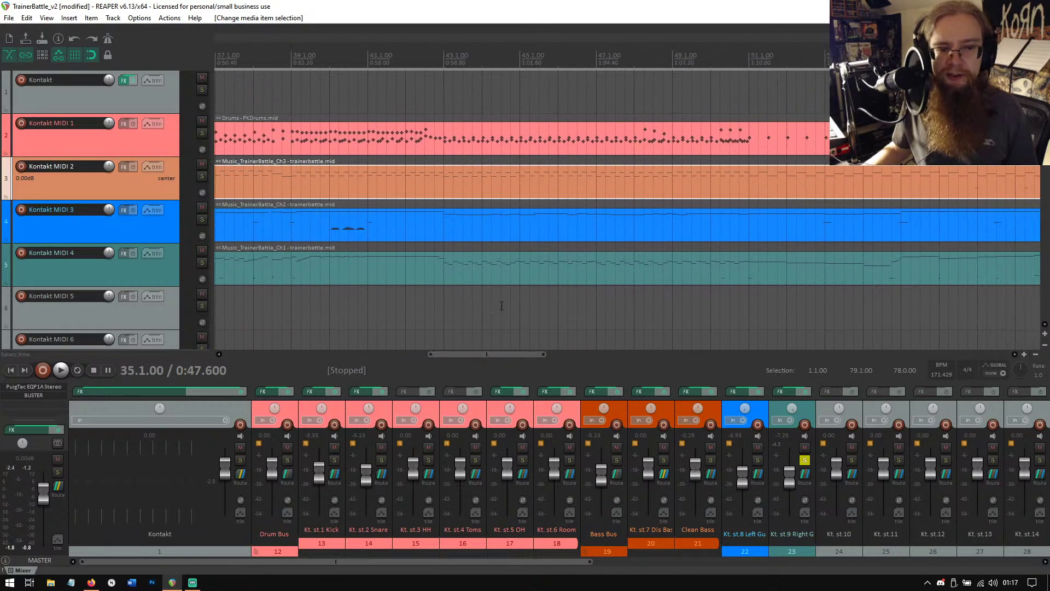
double_click(443, 232)
scroll(509, 361, up, 1)
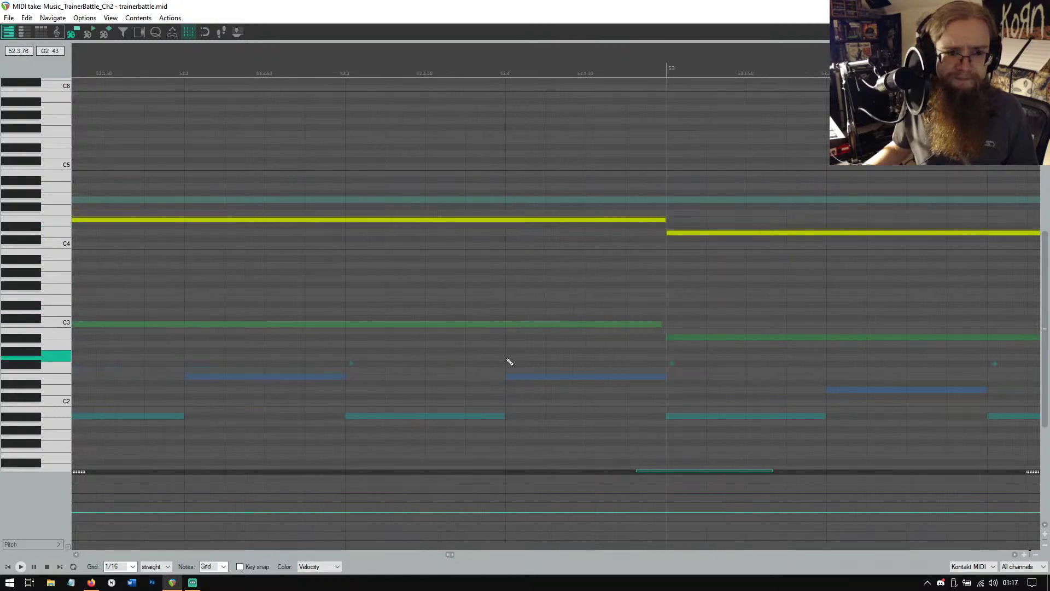
scroll(509, 361, down, 4)
scroll(509, 361, down, 1)
scroll(509, 361, up, 1)
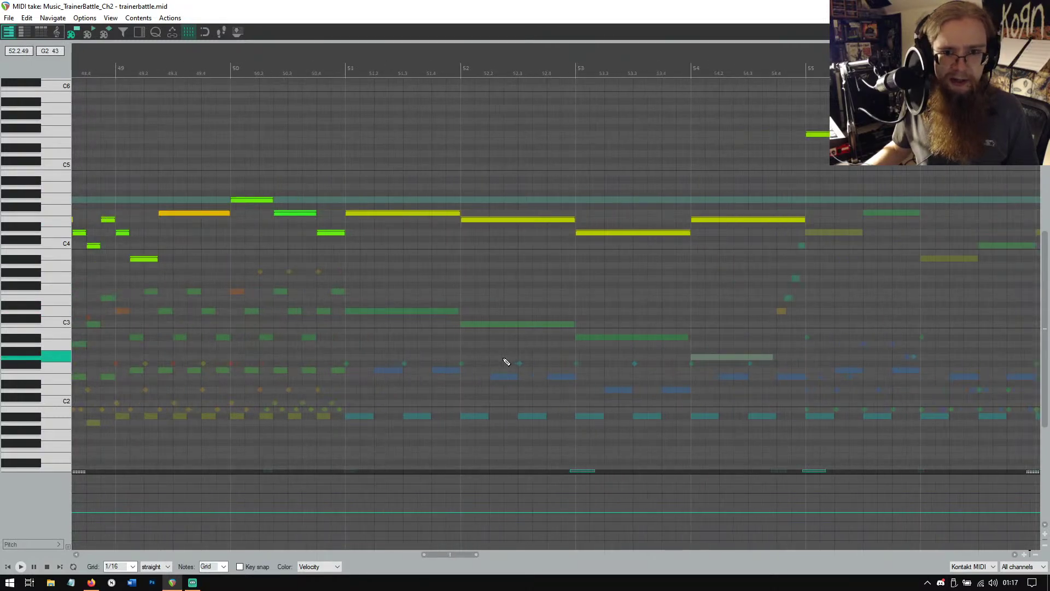
Place the edit cursor just before measure 59 in the Ch2 part and play from there.
drag(460, 555, 522, 549)
scroll(478, 234, up, 3)
scroll(478, 234, down, 2)
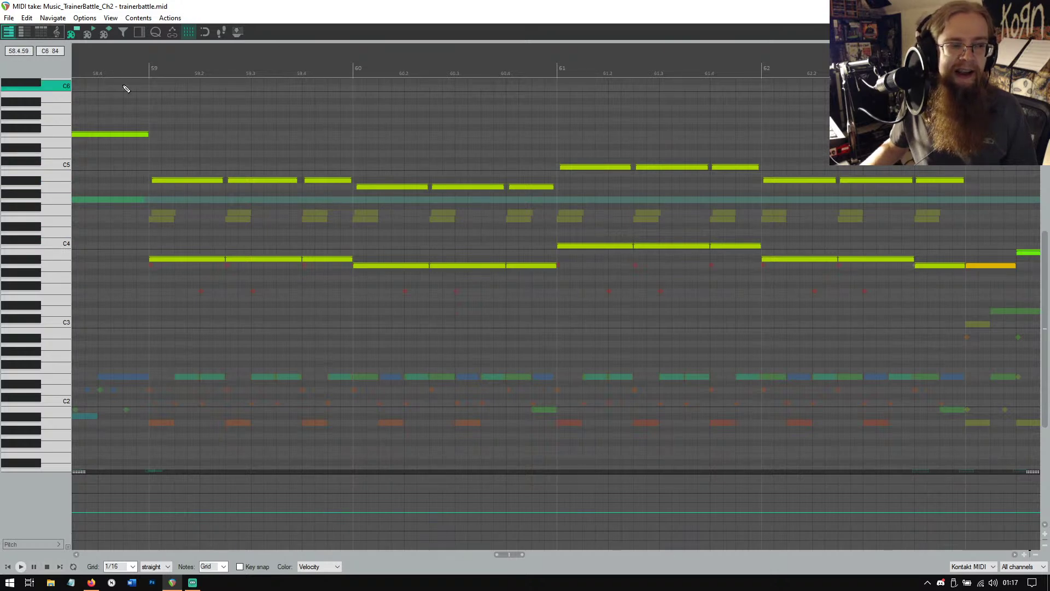
click(131, 67)
click(21, 567)
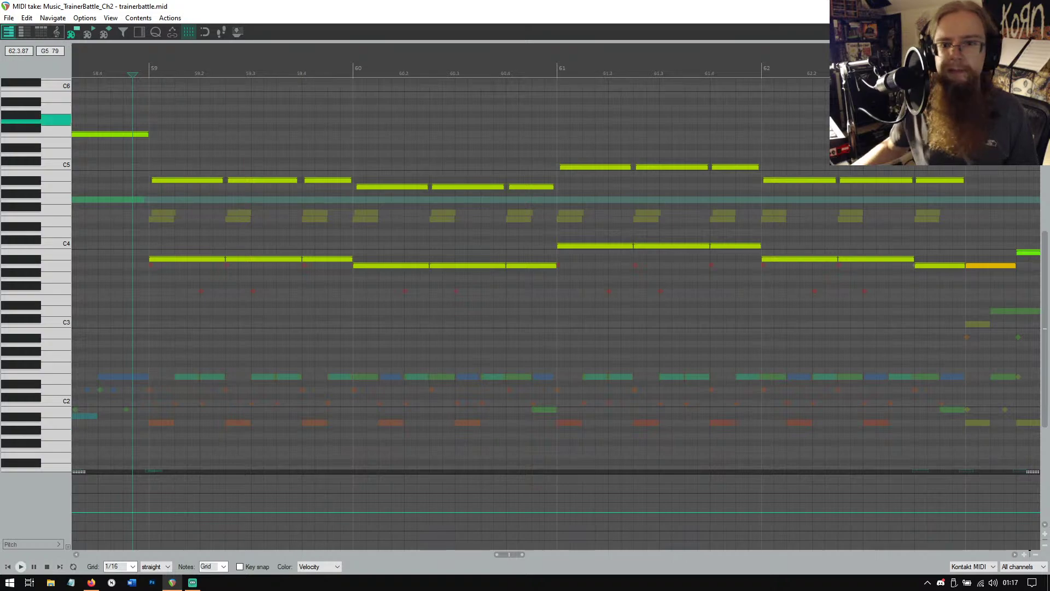
Close the MIDI editor and solo only the left guitar track, Kt. st.8.
click(1037, 6)
click(804, 460)
click(758, 460)
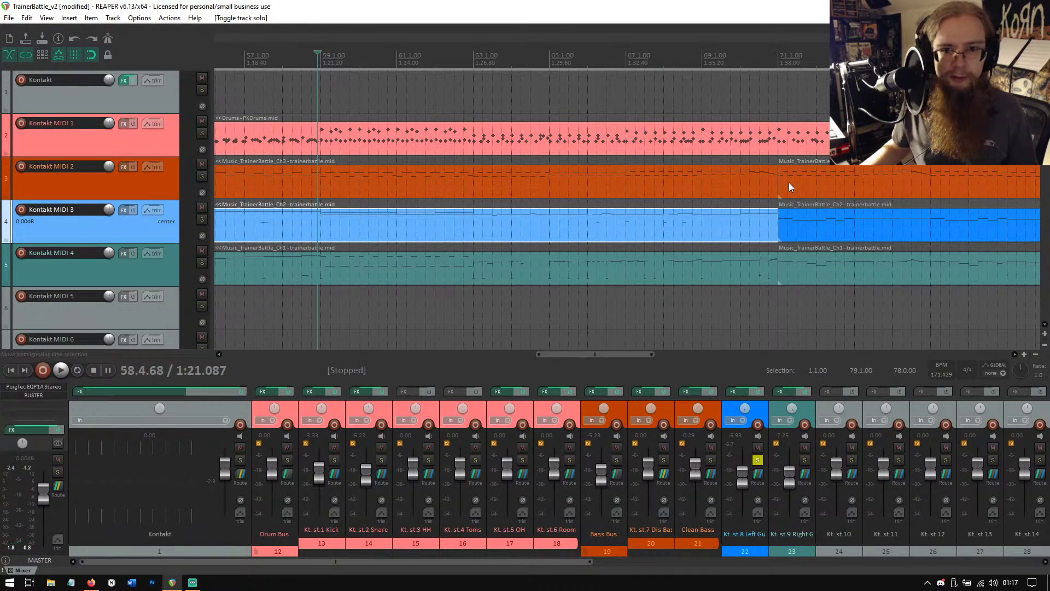
Reopen the Ch2 item on the Kontakt MIDI 3 track and play the soloed guitar from measure 59 into measure 61.
double_click(311, 234)
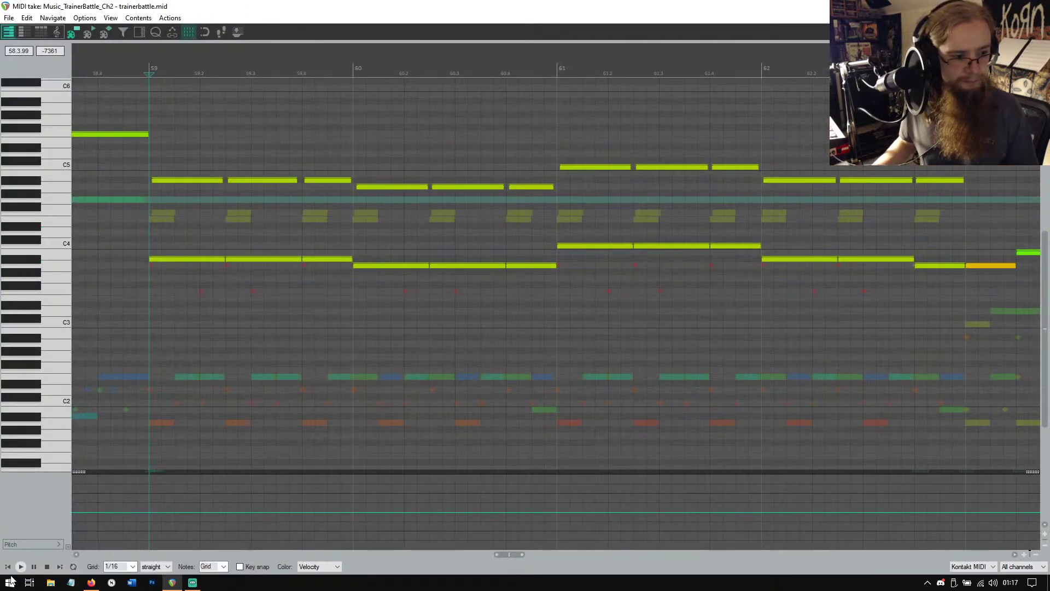
click(20, 566)
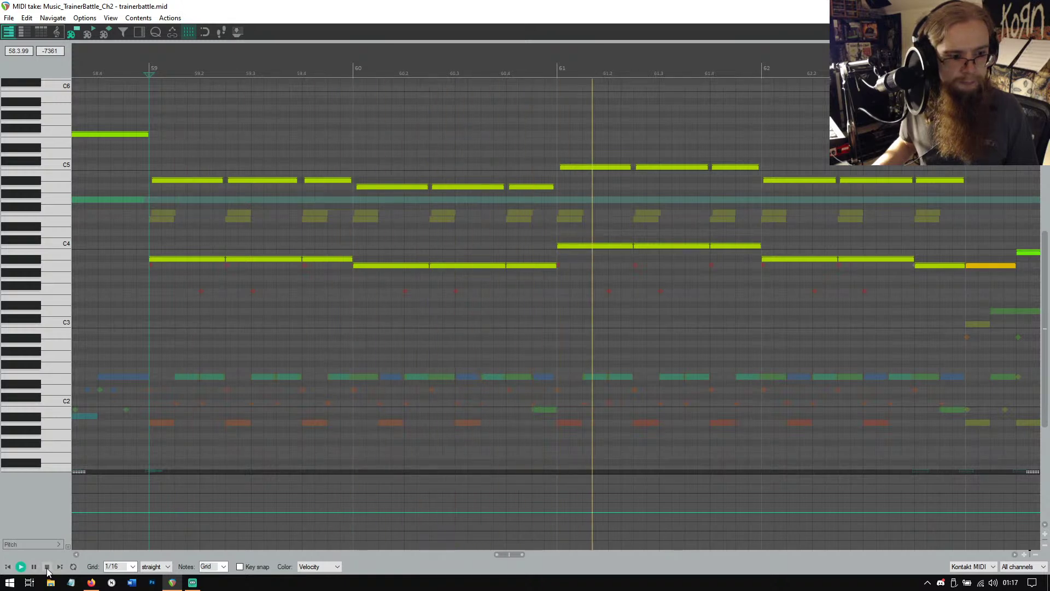
click(47, 568)
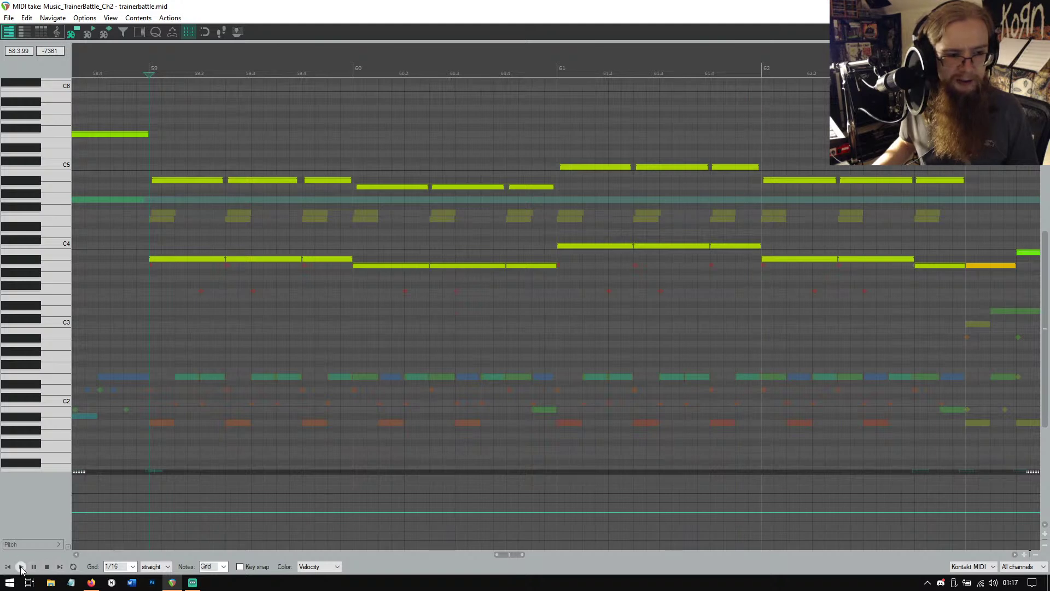
Select the first lower and upper octave notes of measure 59 in turn, replay the measure, and close the MIDI editor.
click(182, 260)
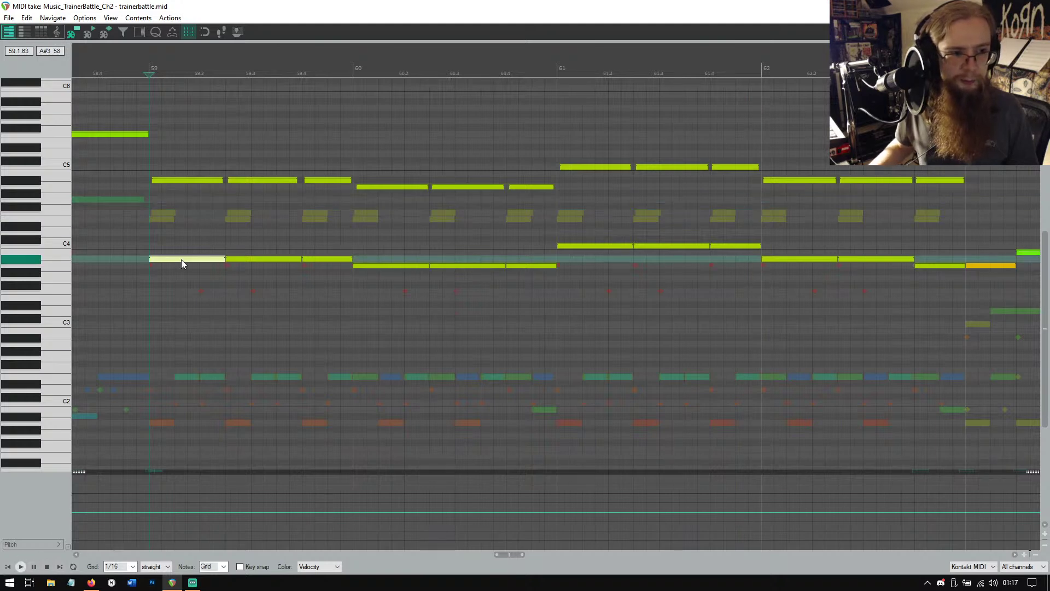
click(181, 182)
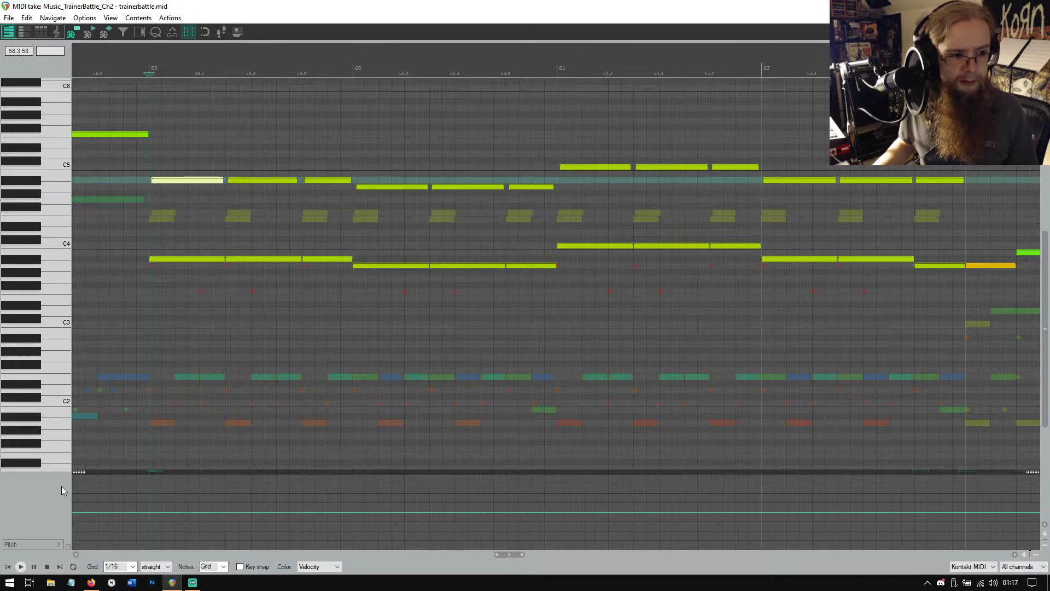
click(18, 567)
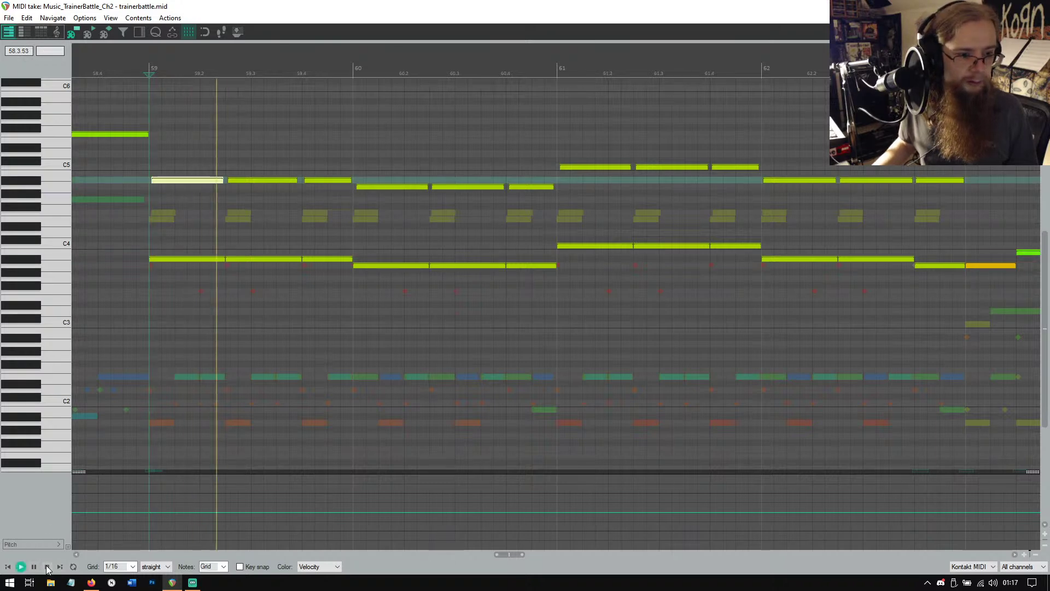
click(47, 567)
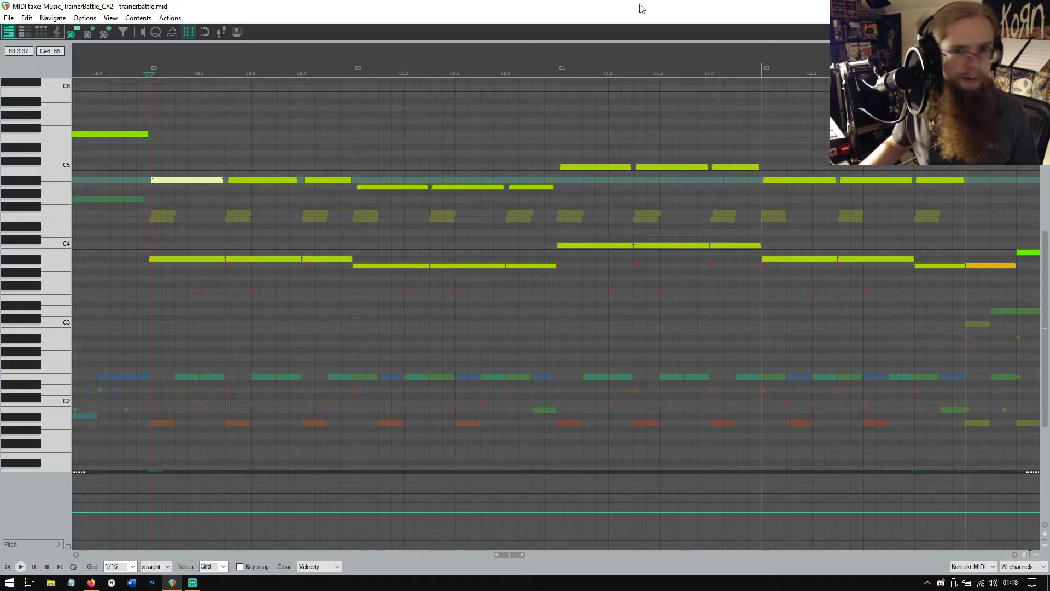
key(Escape)
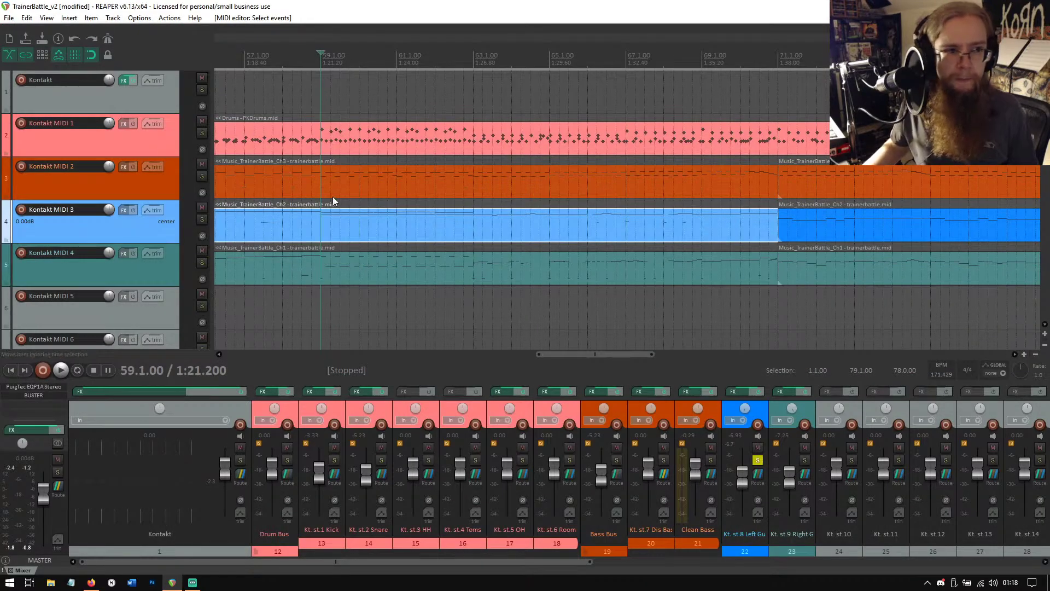
Open the Kontakt instrument on track 1 and examine the loaded Shreddage 3 Abyss and both Shreddage 3 Hydra instances.
click(123, 81)
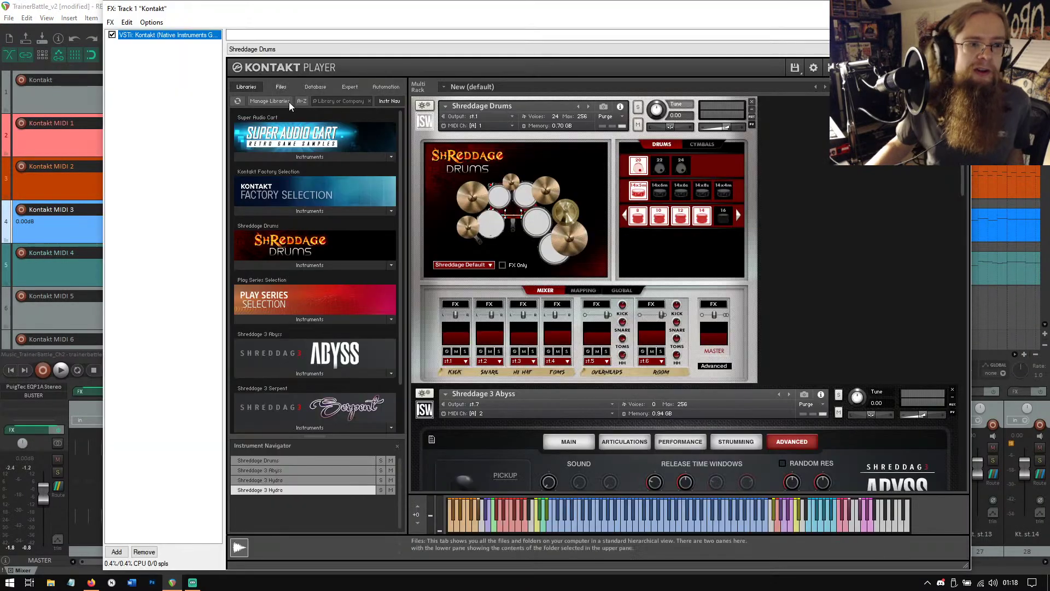
click(322, 481)
click(317, 470)
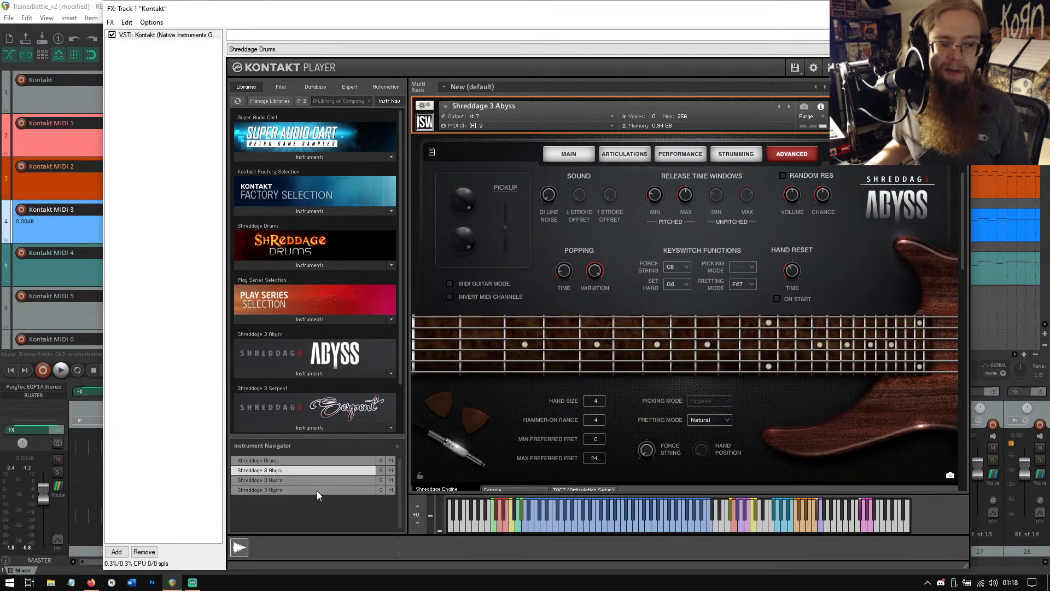
click(318, 479)
click(329, 490)
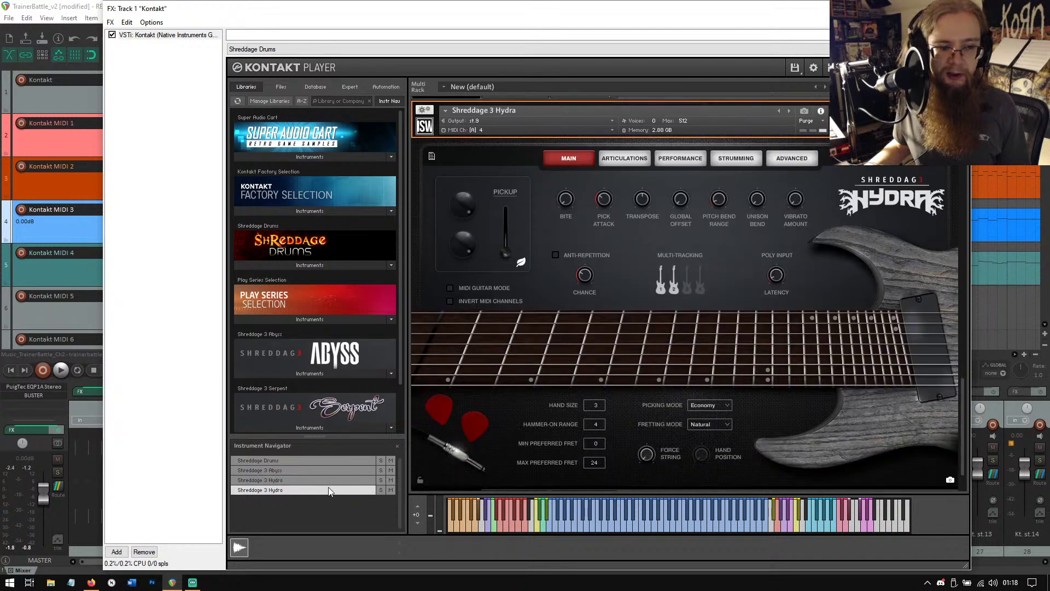
click(328, 480)
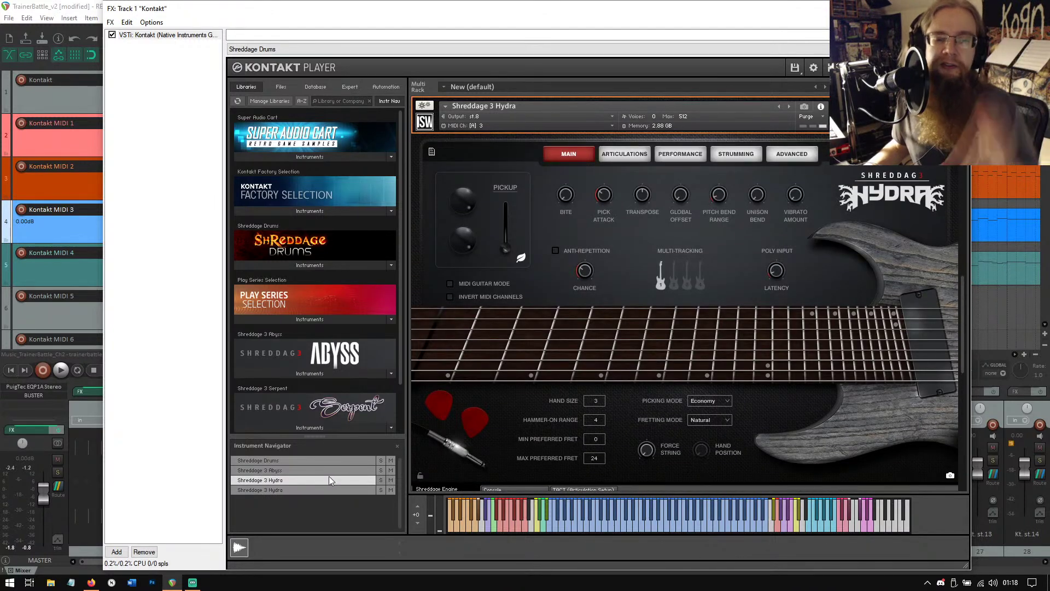
click(319, 469)
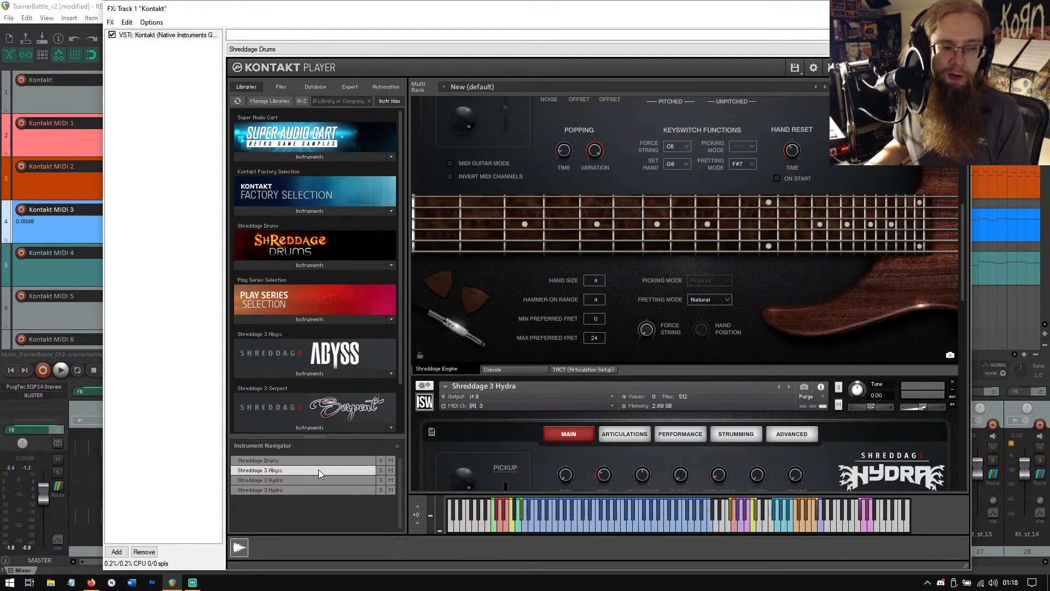
click(318, 478)
click(314, 470)
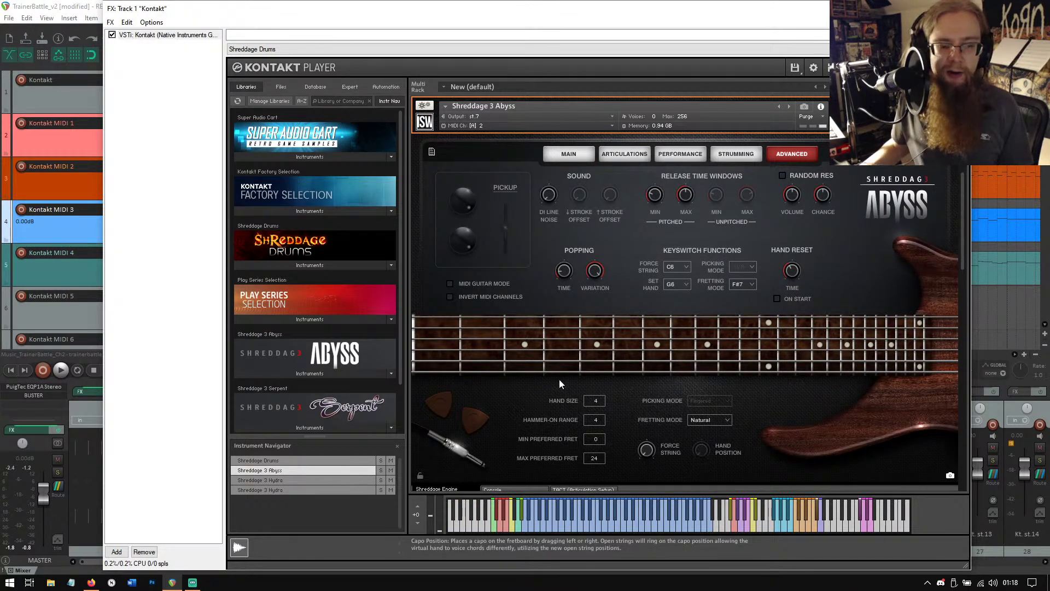
click(293, 483)
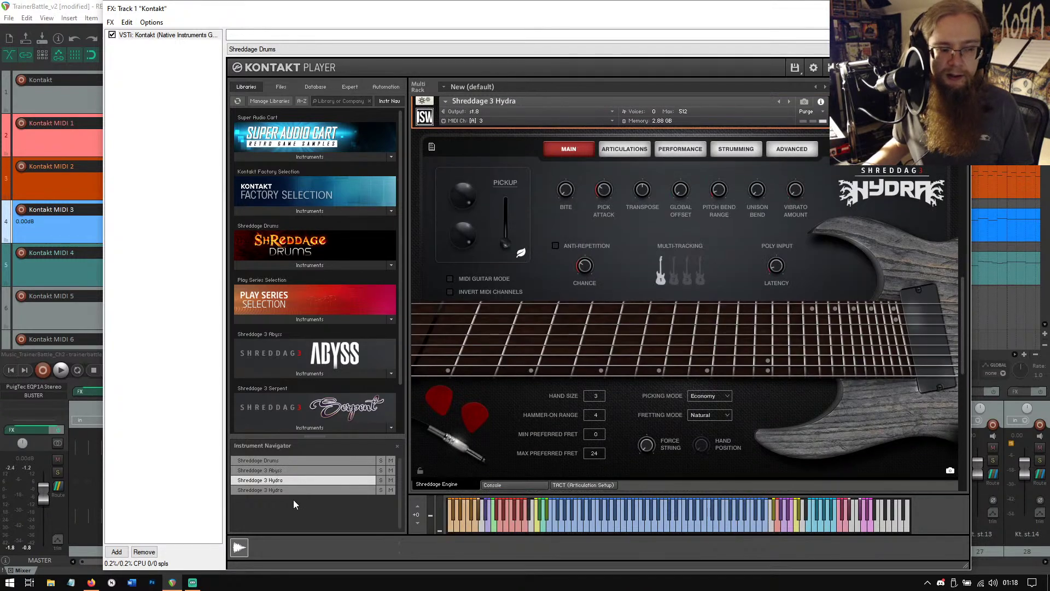
click(296, 489)
click(298, 480)
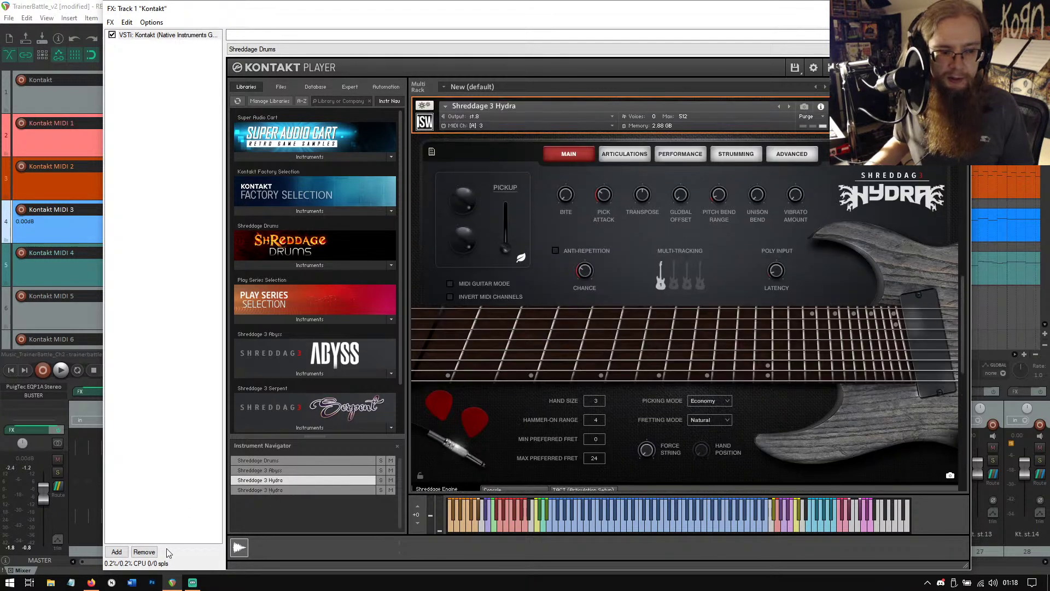
Move the Kontakt window clear of the transport and compare the multi-tracking and poly input settings of both Hydra instances.
drag(447, 18, 520, 18)
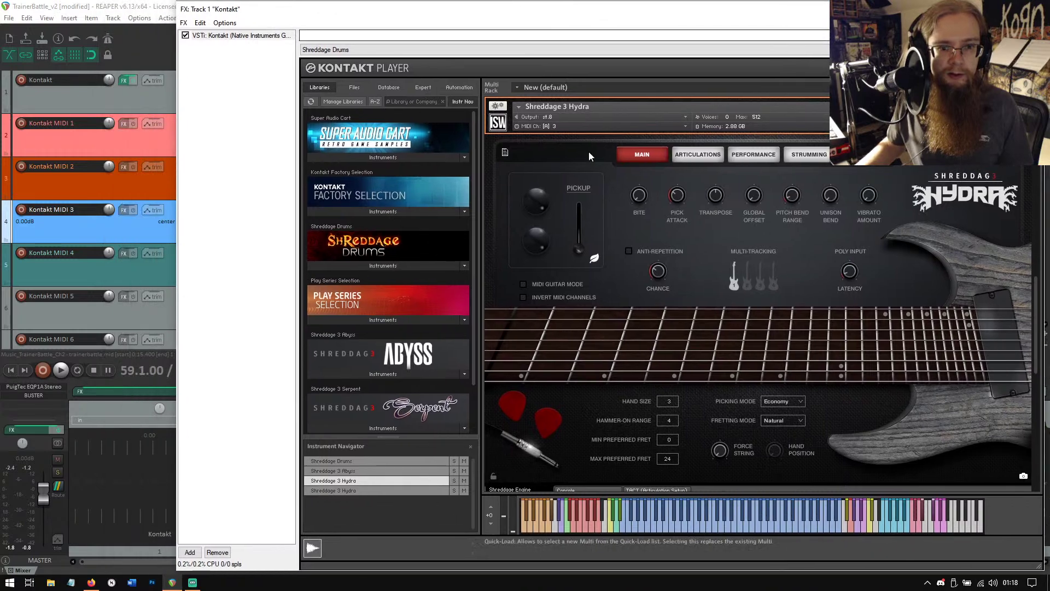
click(372, 491)
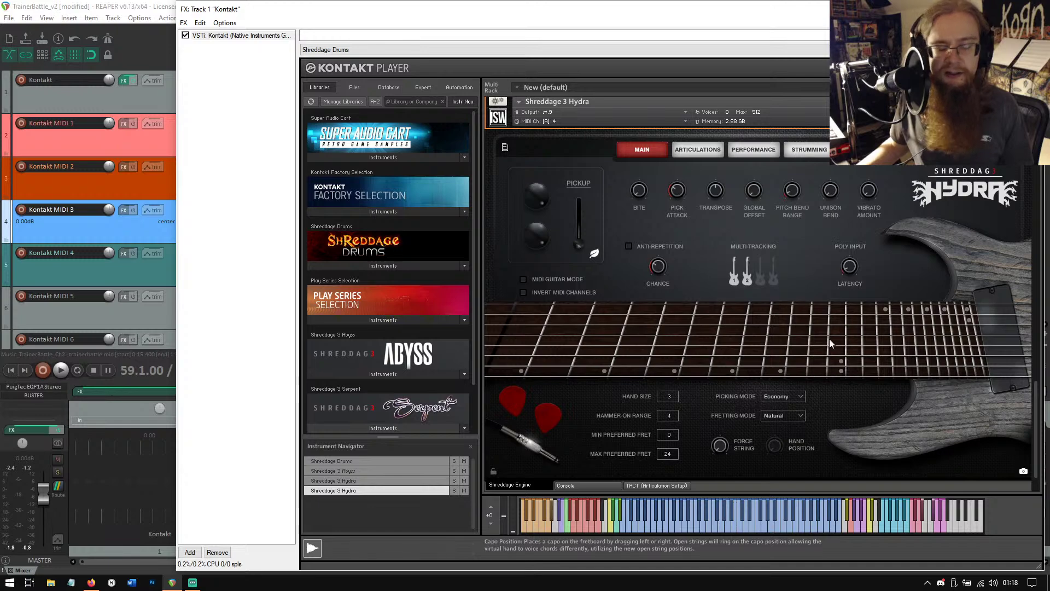
click(386, 480)
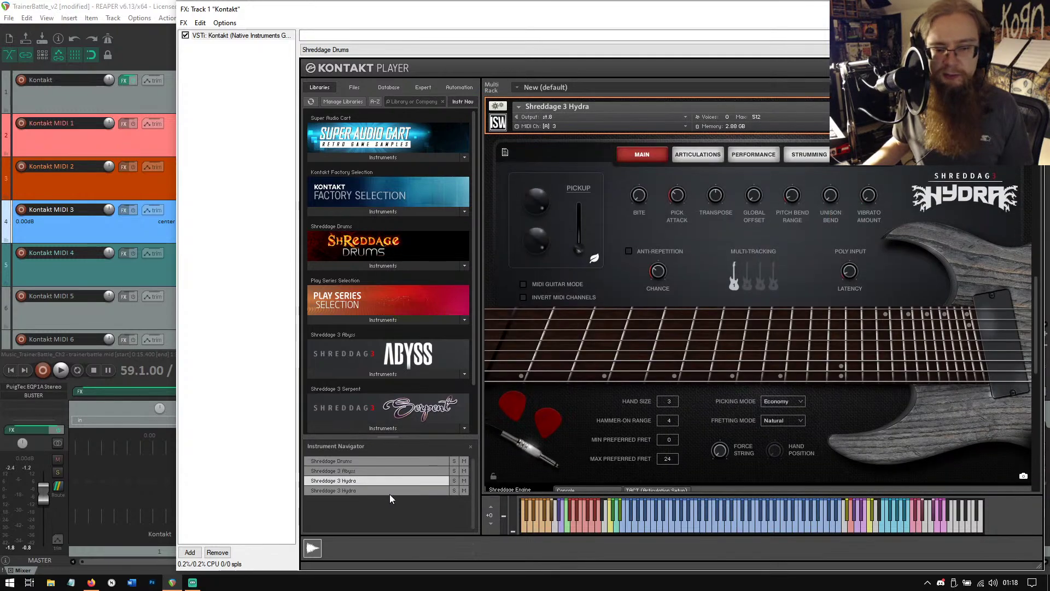
click(390, 492)
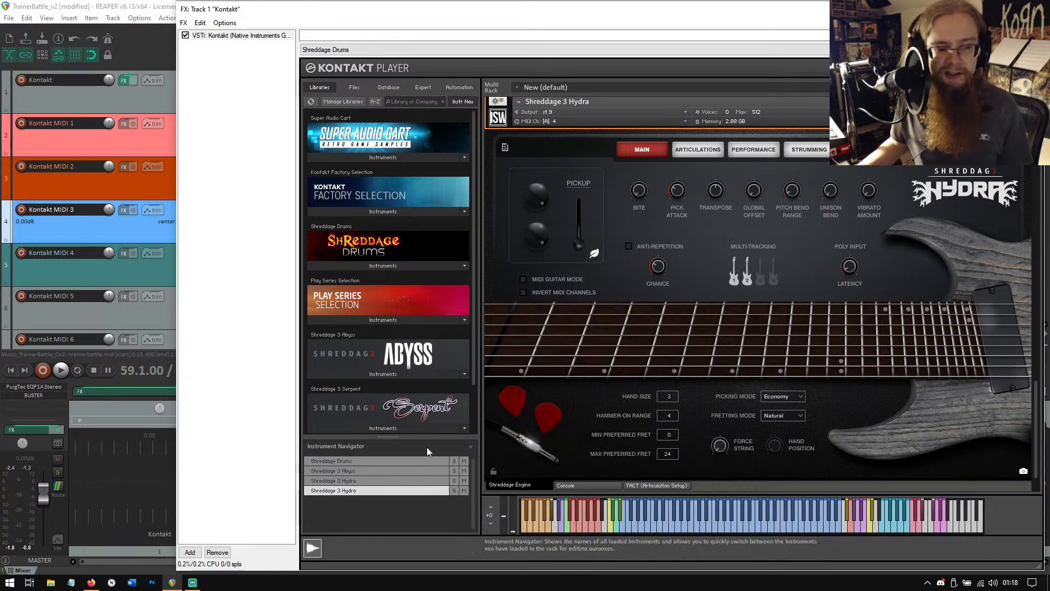
click(412, 480)
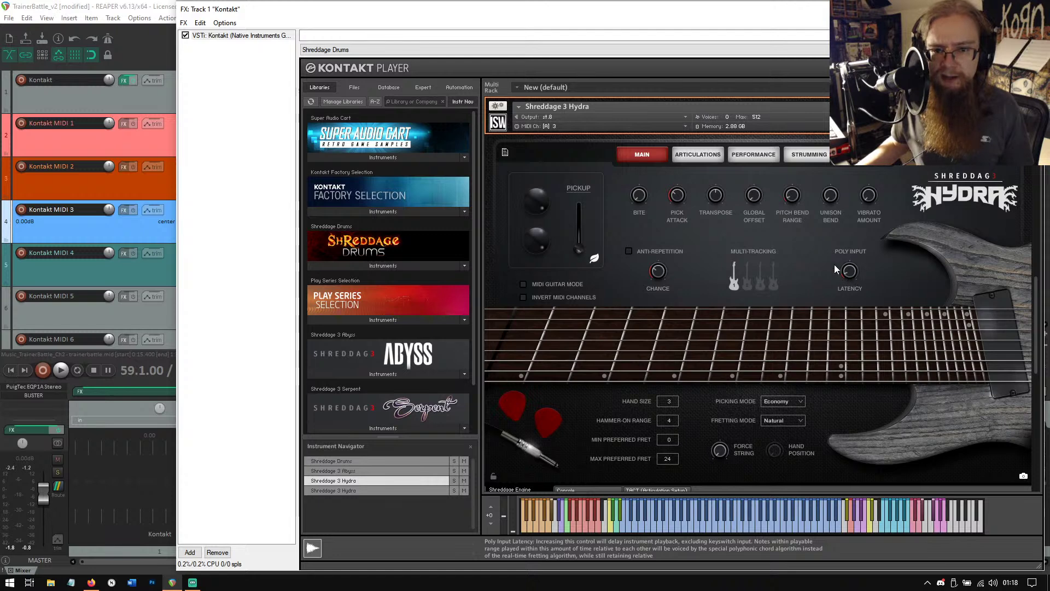
Play the left guitar repeatedly from measure 59 while watching the first Hydra's fretboard, then stop and close the Kontakt window.
click(60, 370)
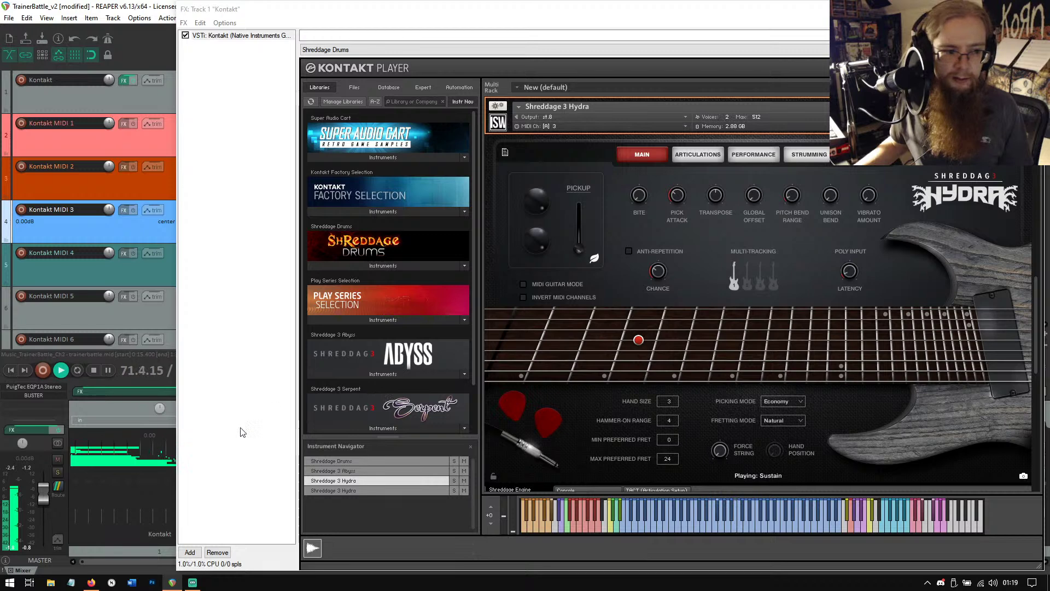
click(92, 371)
key(space)
click(92, 371)
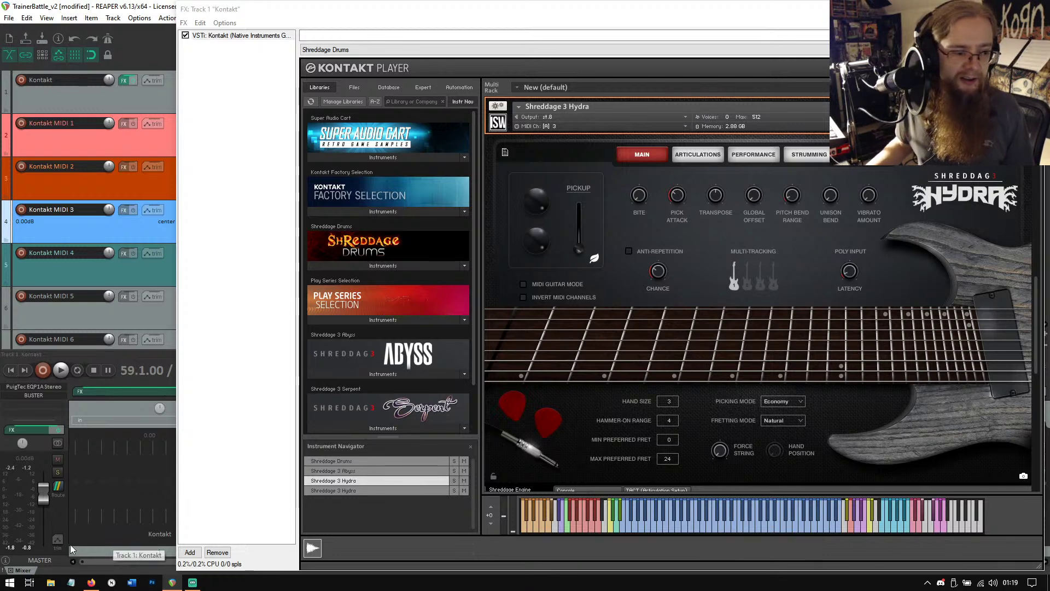
click(66, 370)
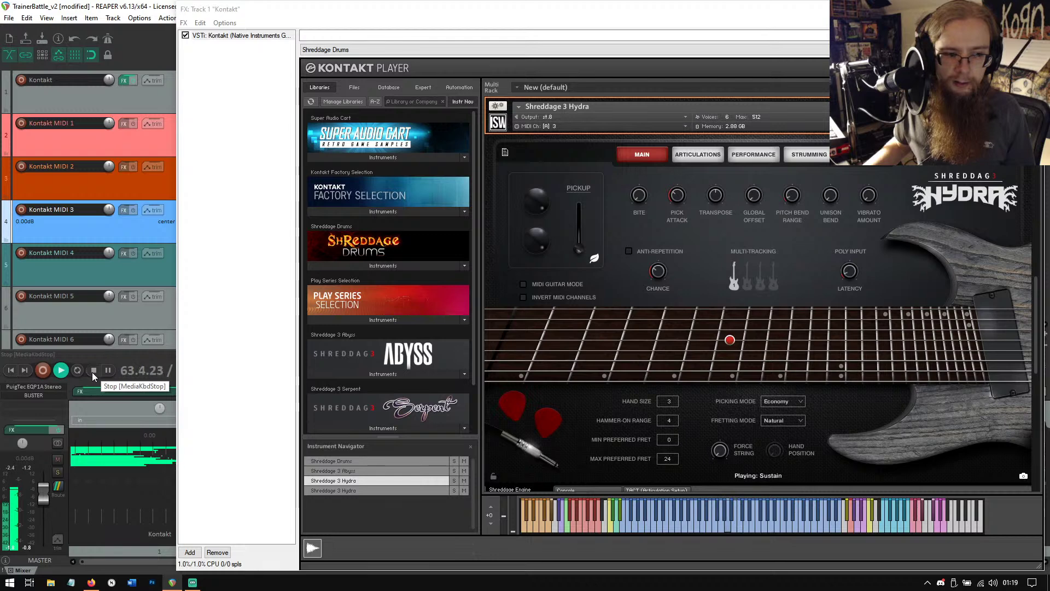
click(92, 371)
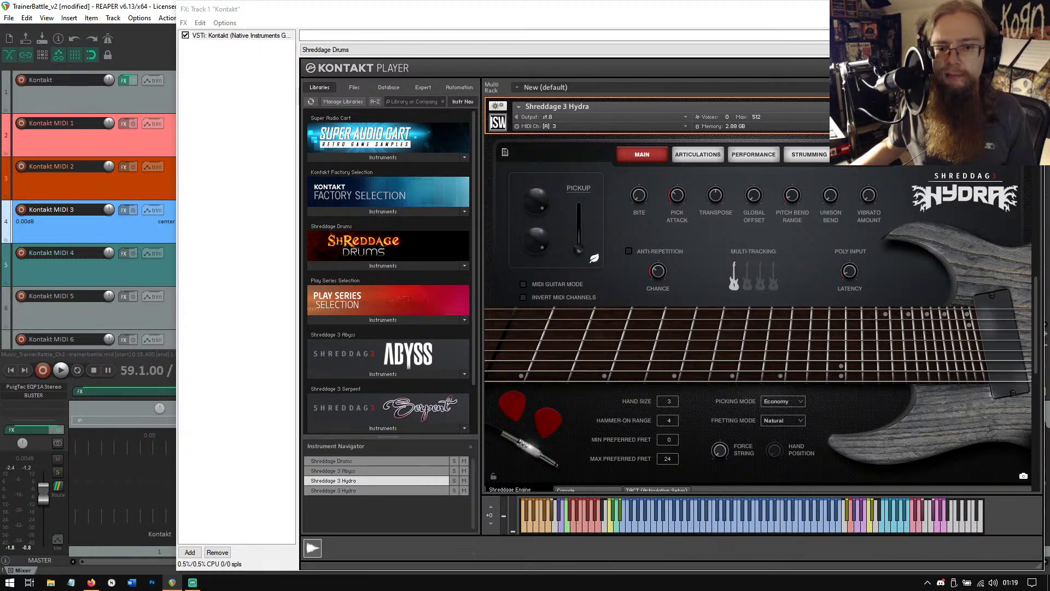
key(Escape)
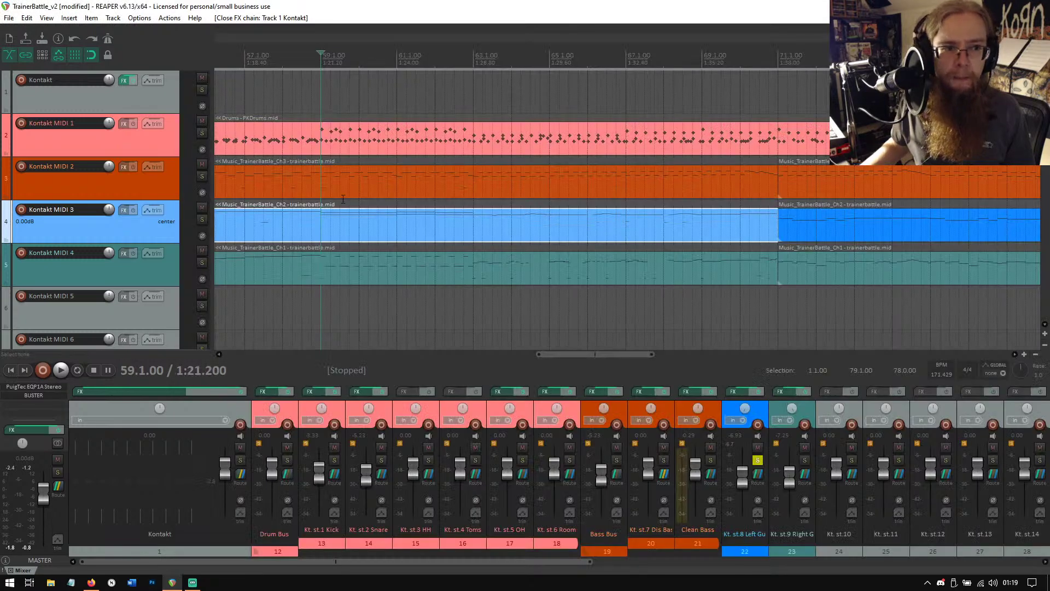
Extend the start of the first upper A#4 note in measure 59 of the Ch2 item slightly towards the bar line and close the editor.
double_click(322, 219)
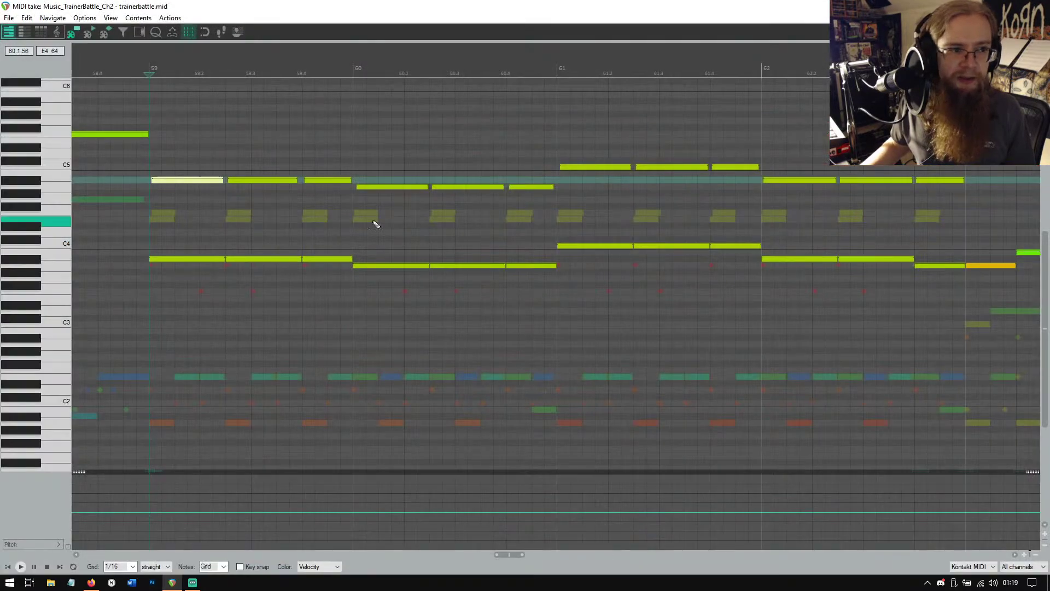
scroll(222, 197, up, 5)
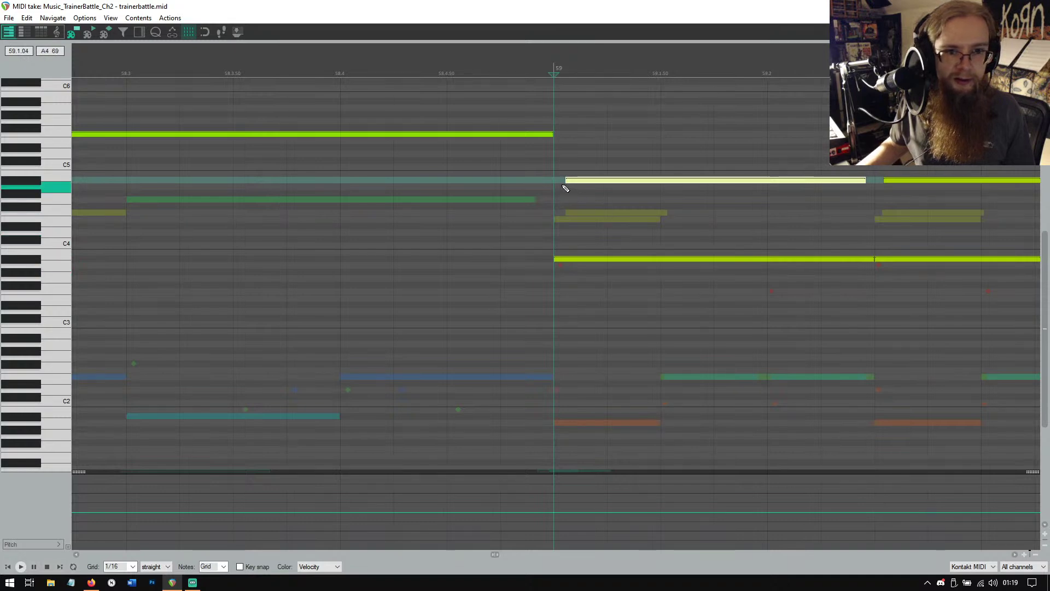
drag(567, 185, 561, 186)
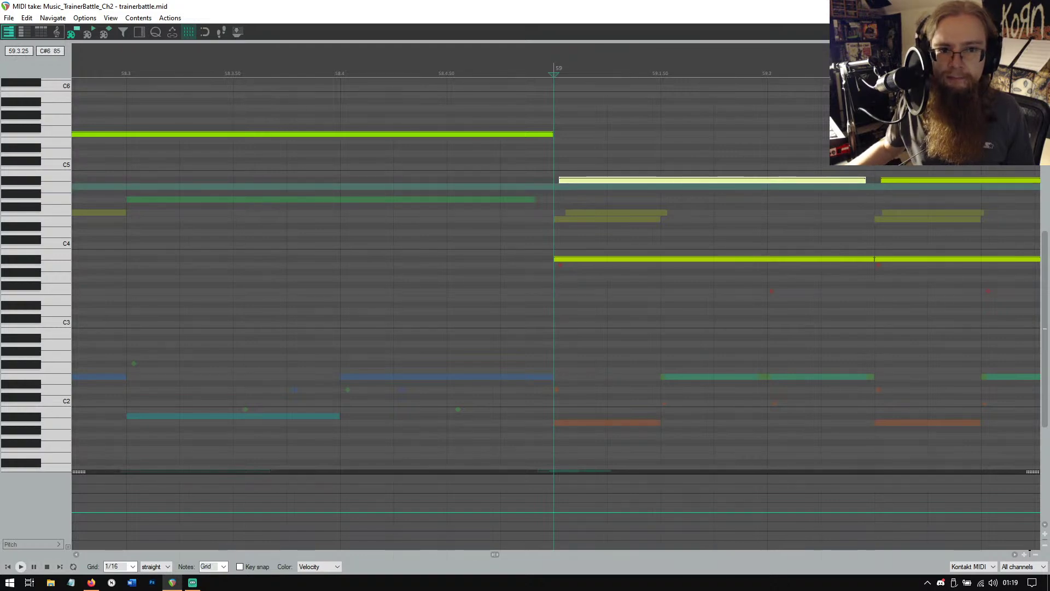
click(1037, 6)
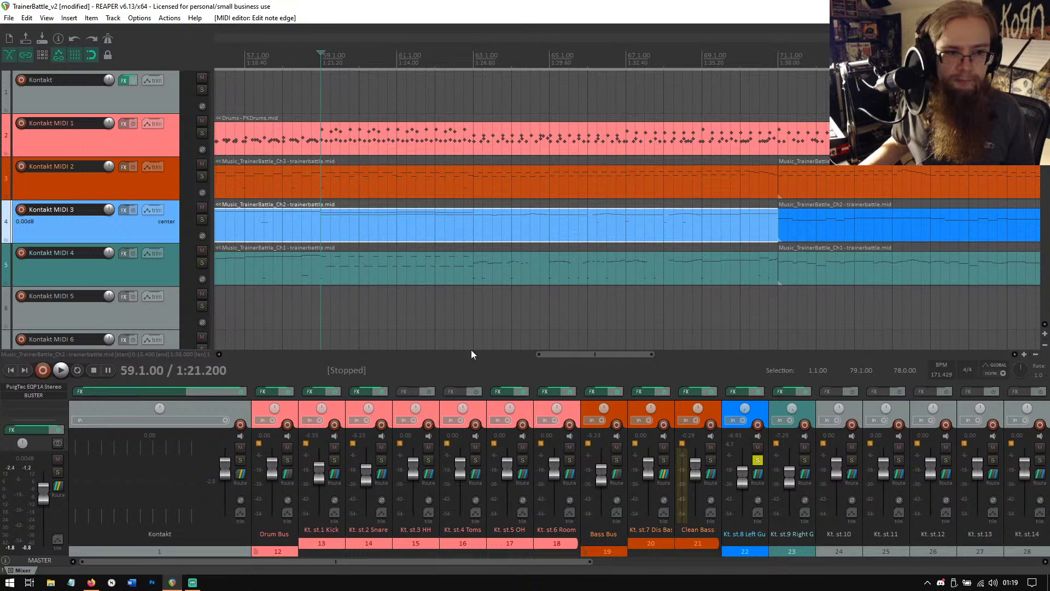
Reopen the Kontakt instrument on track 1 and show the first Shreddage 3 Hydra instance on MIDI channel 3.
click(123, 80)
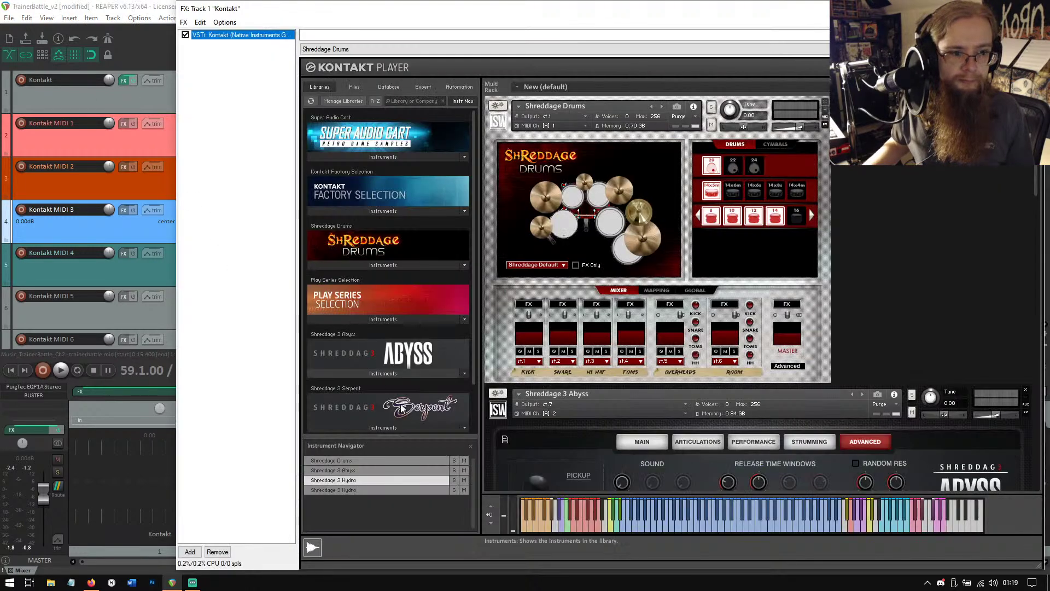
click(392, 479)
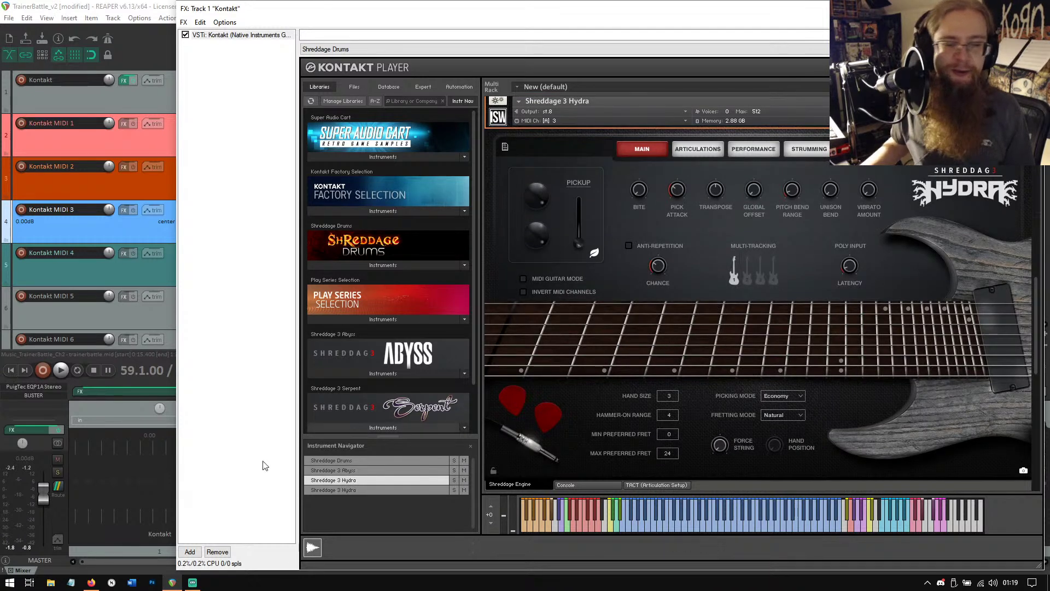
Play the left guitar twice from measure 59 while watching the first Hydra's fretboard, and close the Kontakt window.
click(58, 370)
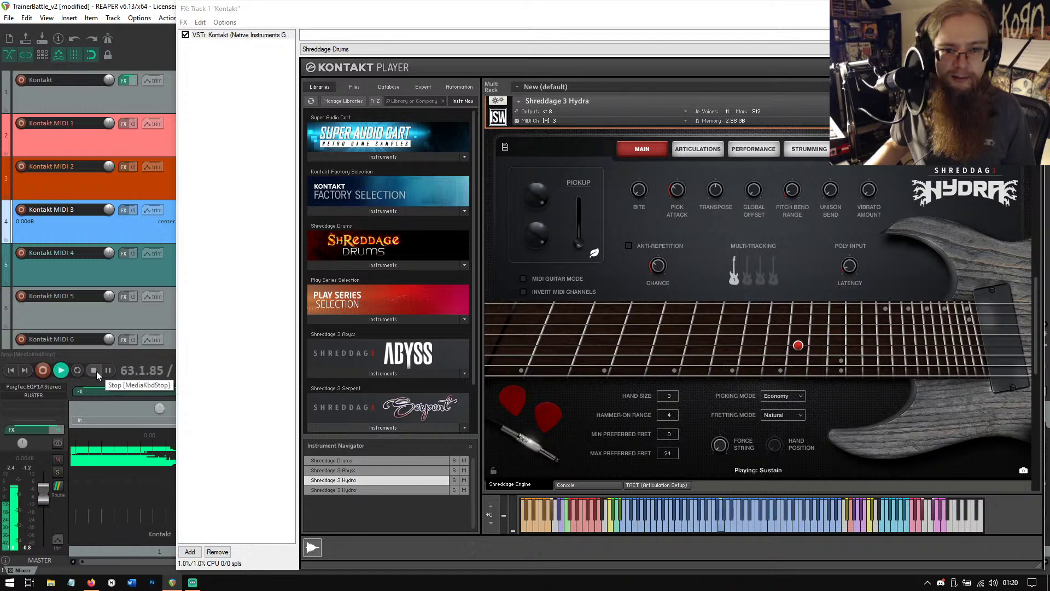
click(95, 370)
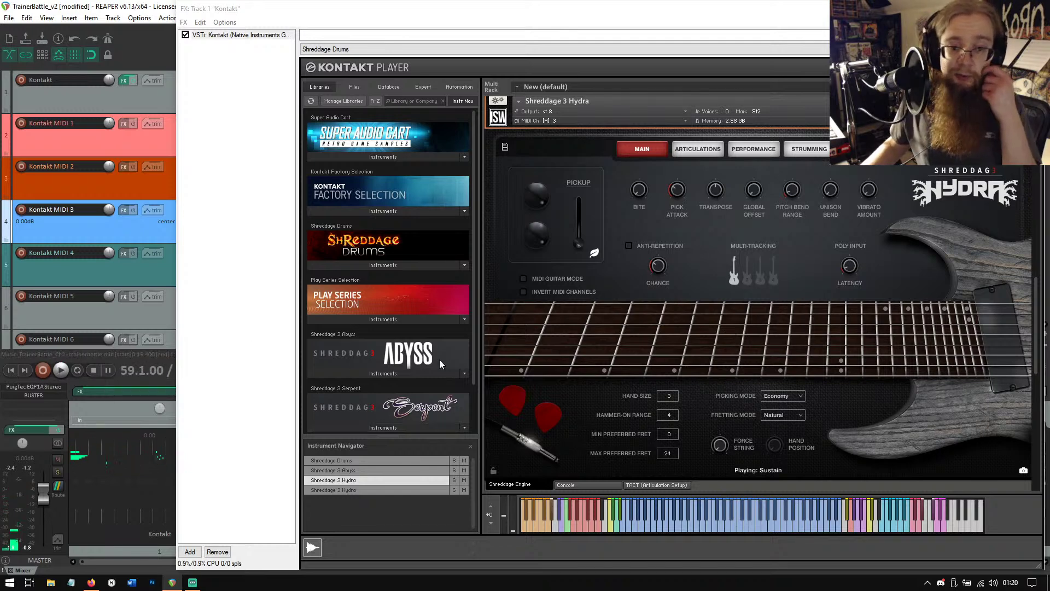
click(61, 370)
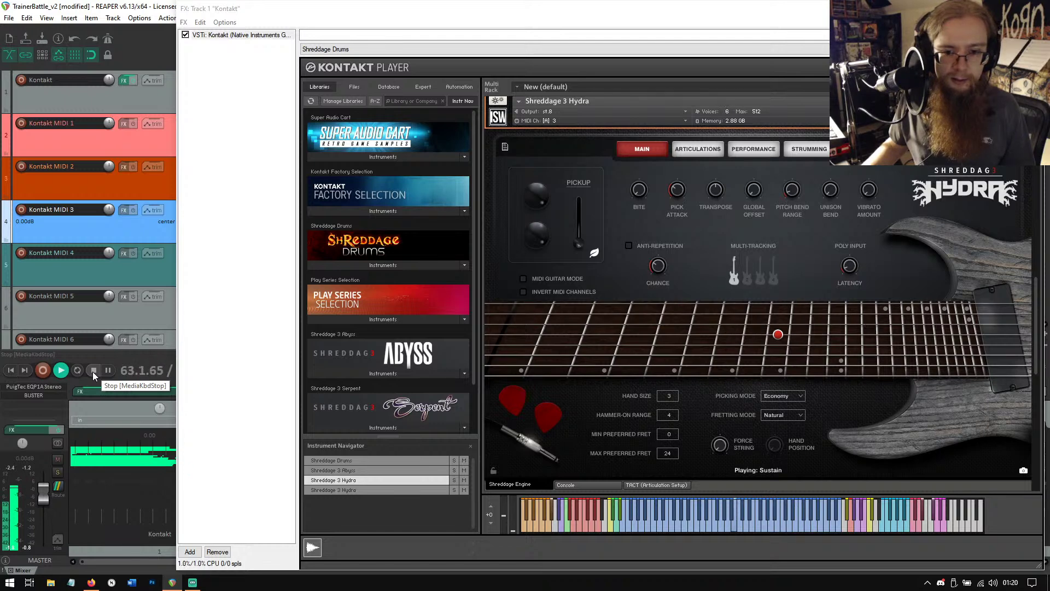
click(93, 370)
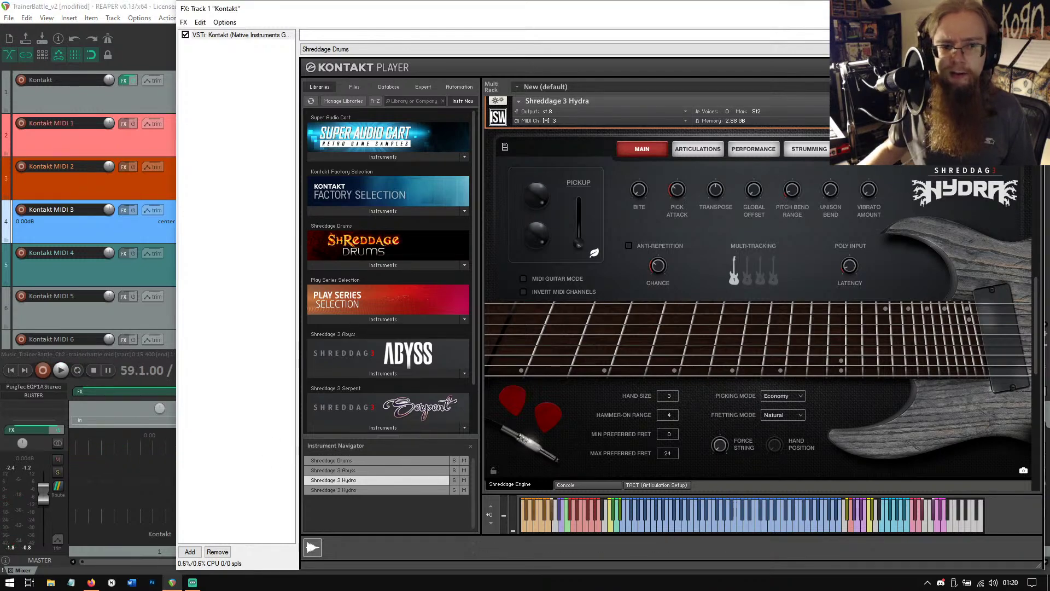
key(Escape)
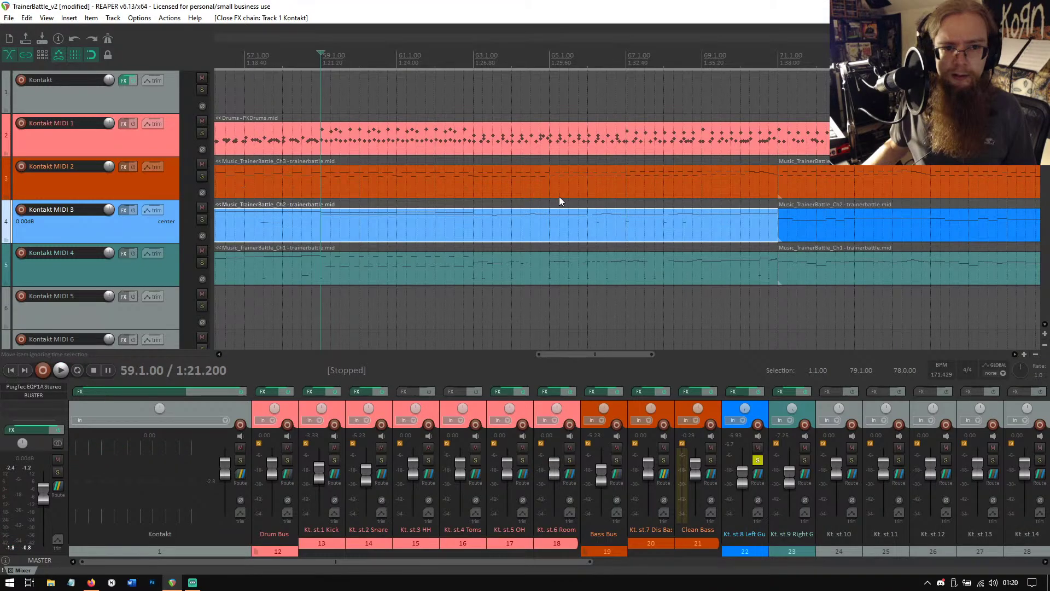
Reopen the Ch2 item in the MIDI editor and fine-adjust the start of the first upper A#4 note in measure 59.
double_click(324, 217)
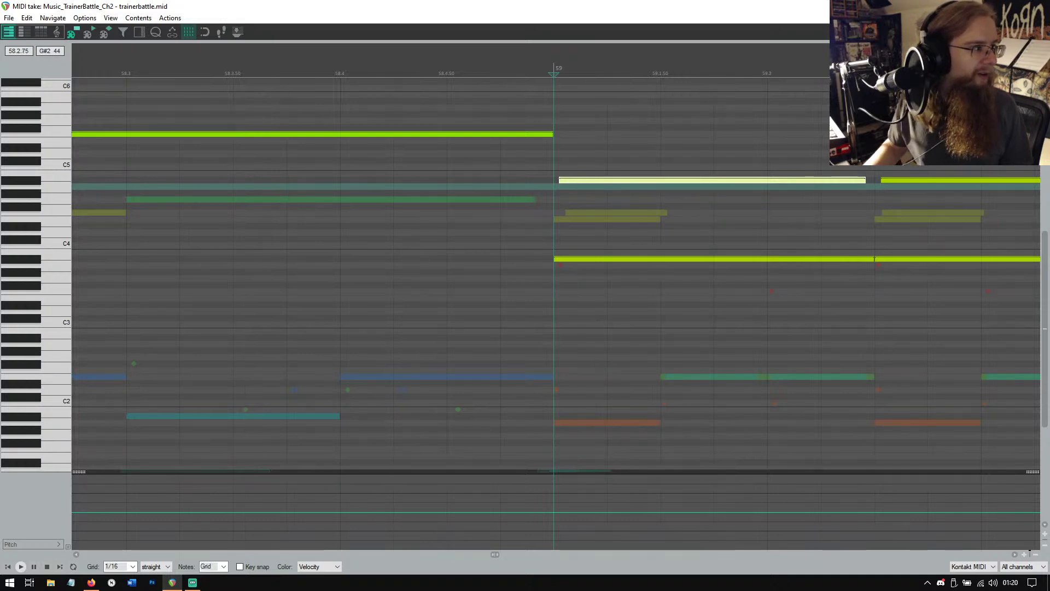
key(alt+Tab)
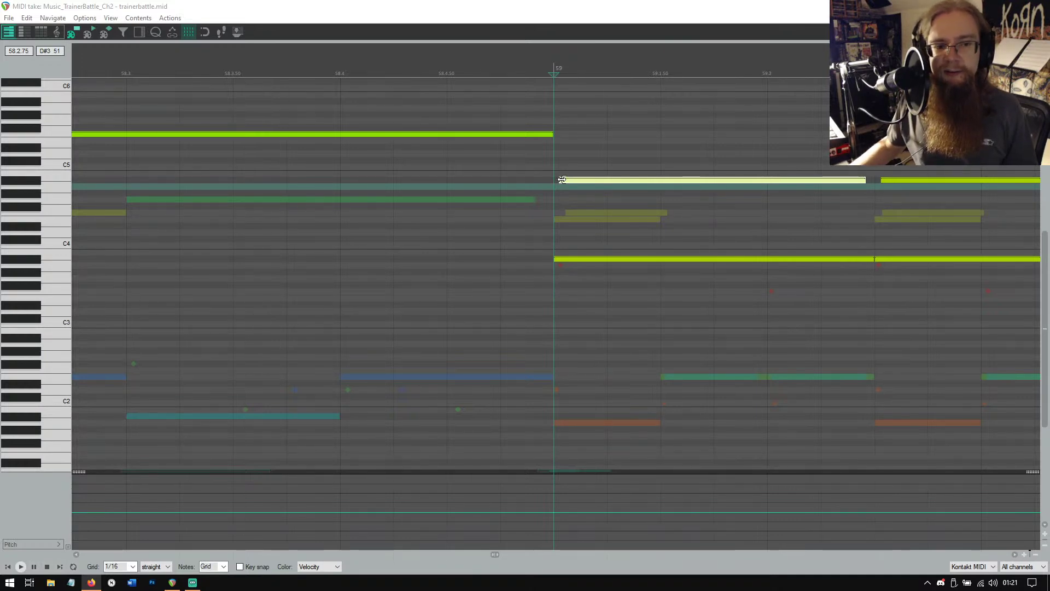
drag(562, 179, 566, 179)
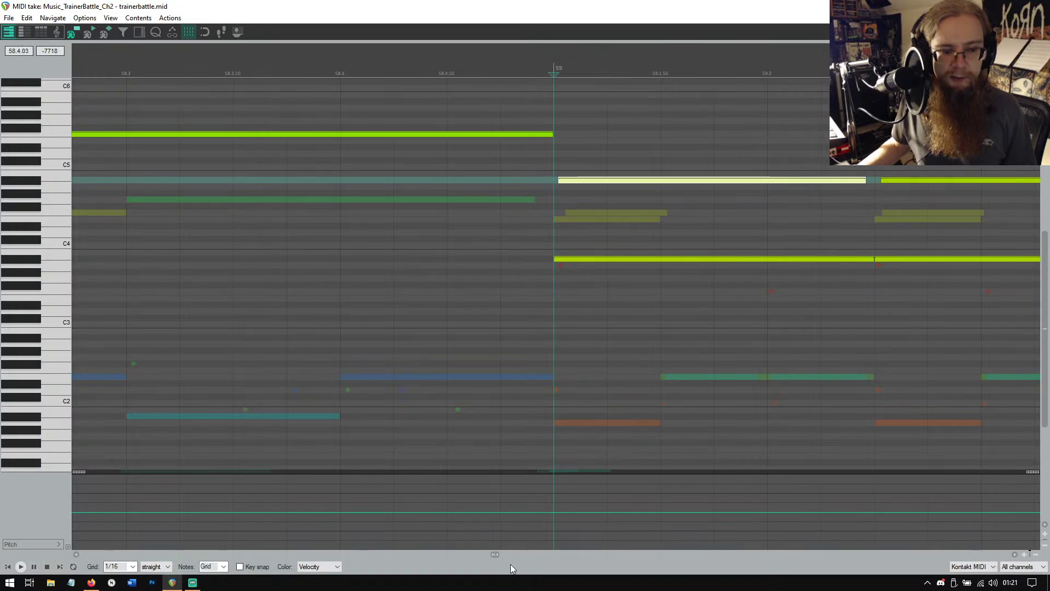
Play the Ch2 part from just before the last octave pair of measure 62, stop, and close the MIDI editor.
drag(495, 554, 504, 554)
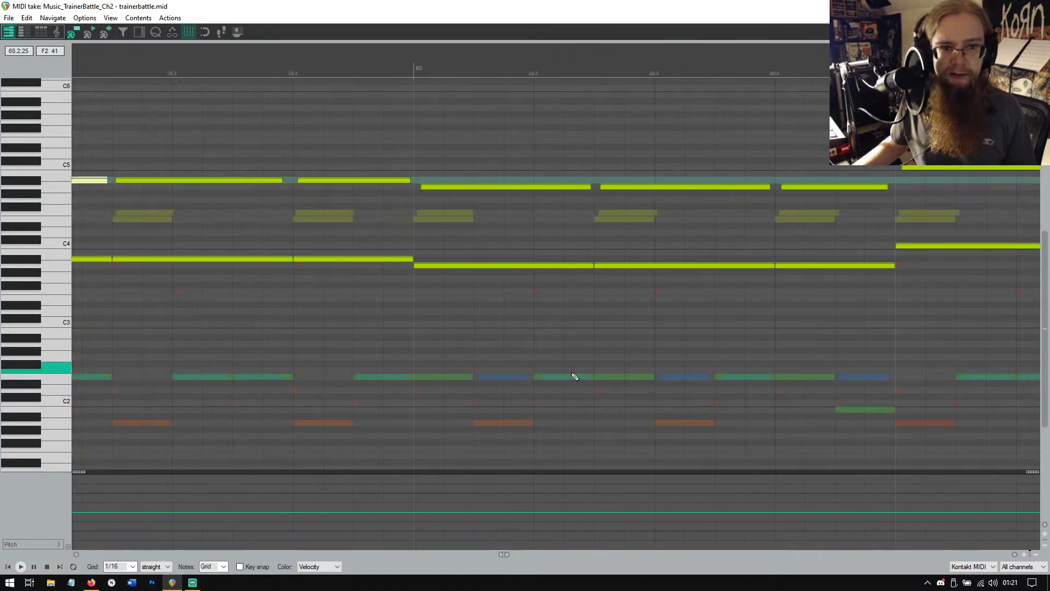
scroll(575, 377, down, 2)
drag(506, 554, 523, 555)
click(562, 65)
click(21, 567)
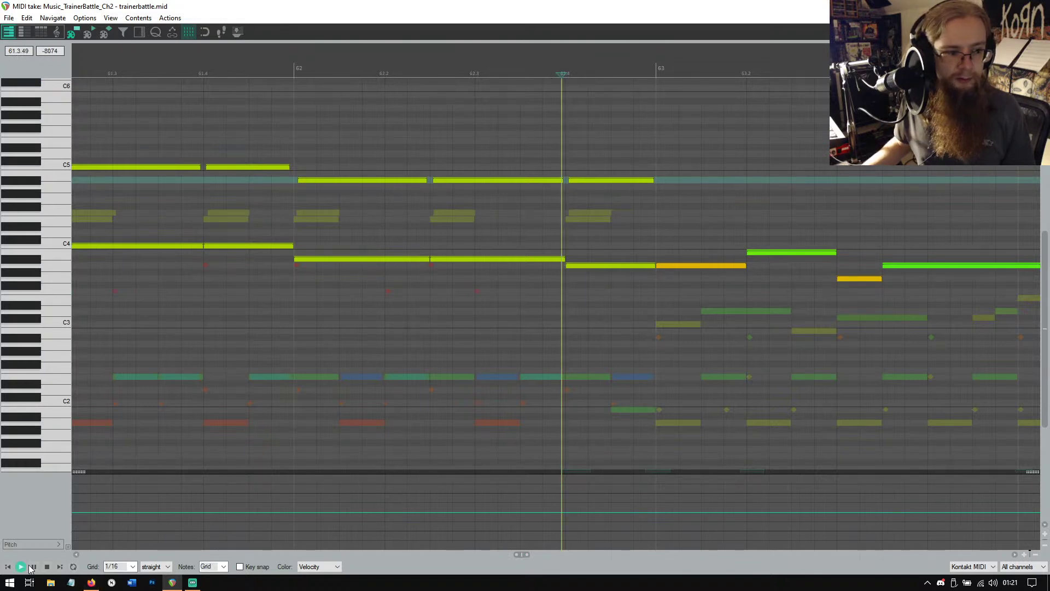
click(47, 567)
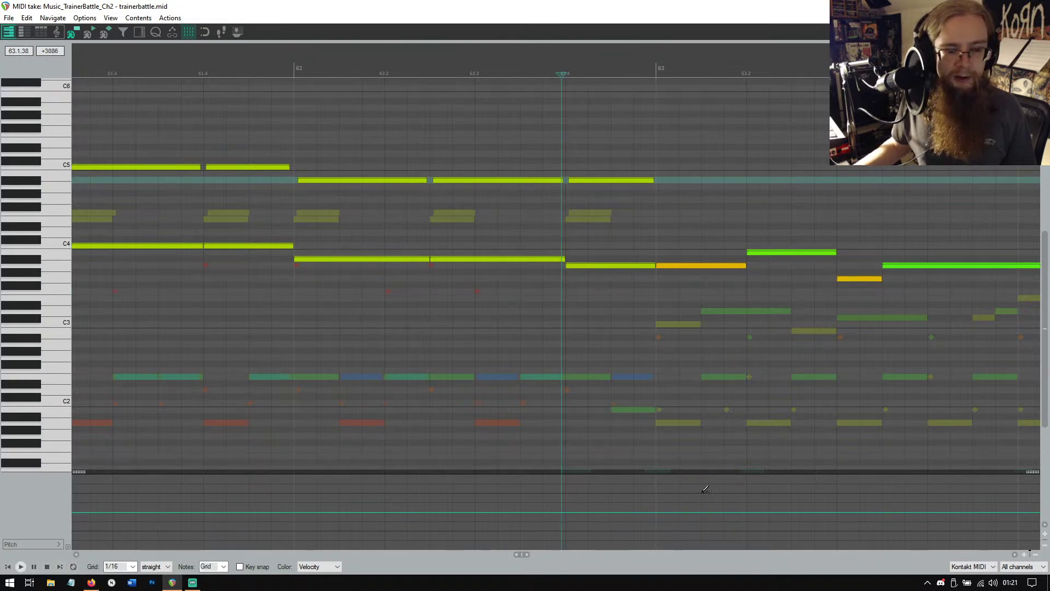
key(Escape)
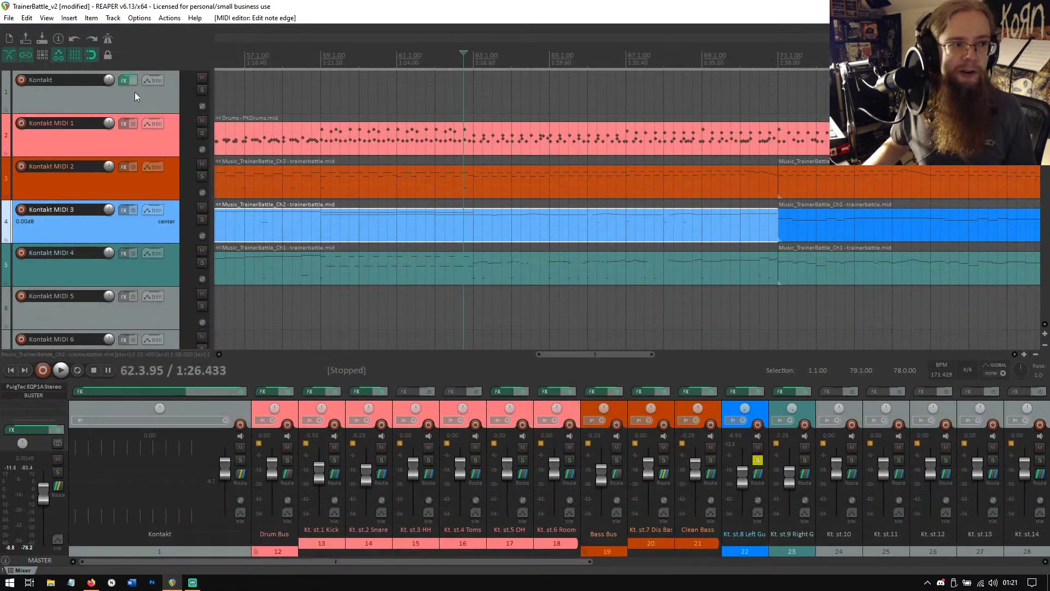
Reopen Kontakt, compare the poly input latency of the two Shreddage 3 Hydra instances, and close the window.
click(124, 81)
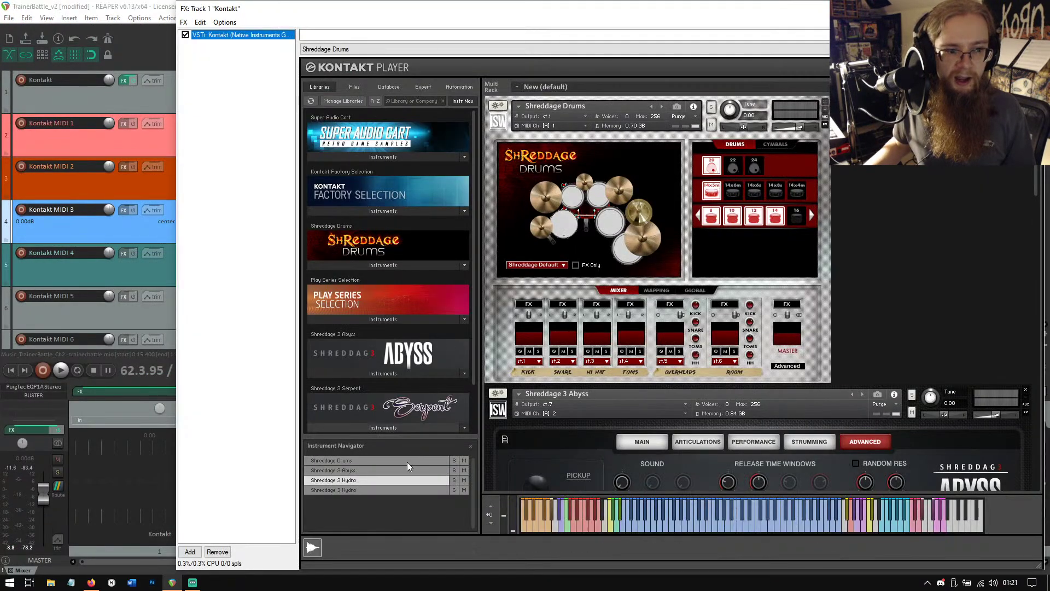
click(405, 470)
click(418, 480)
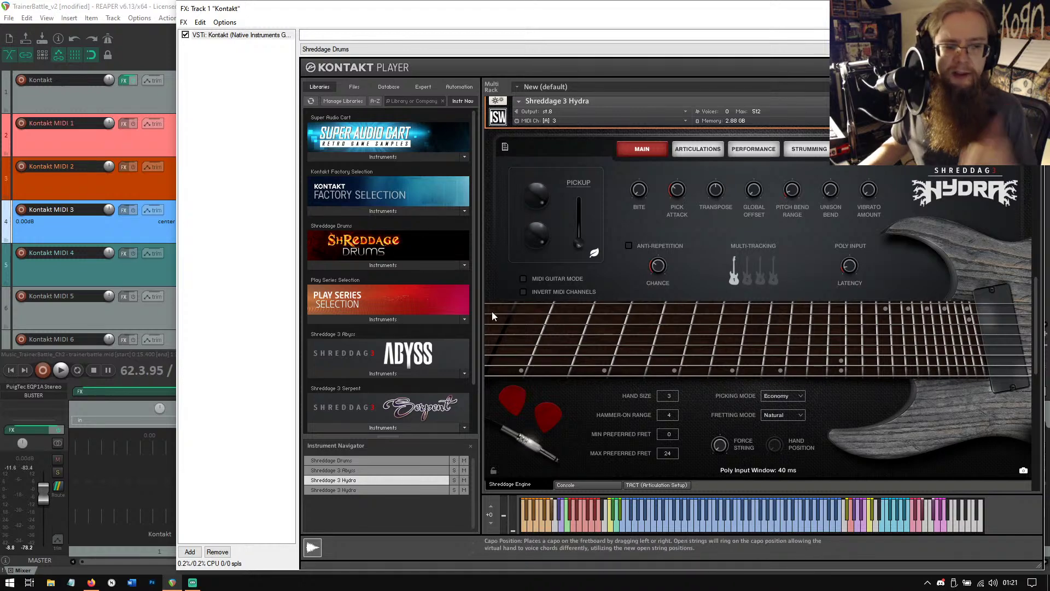
click(371, 491)
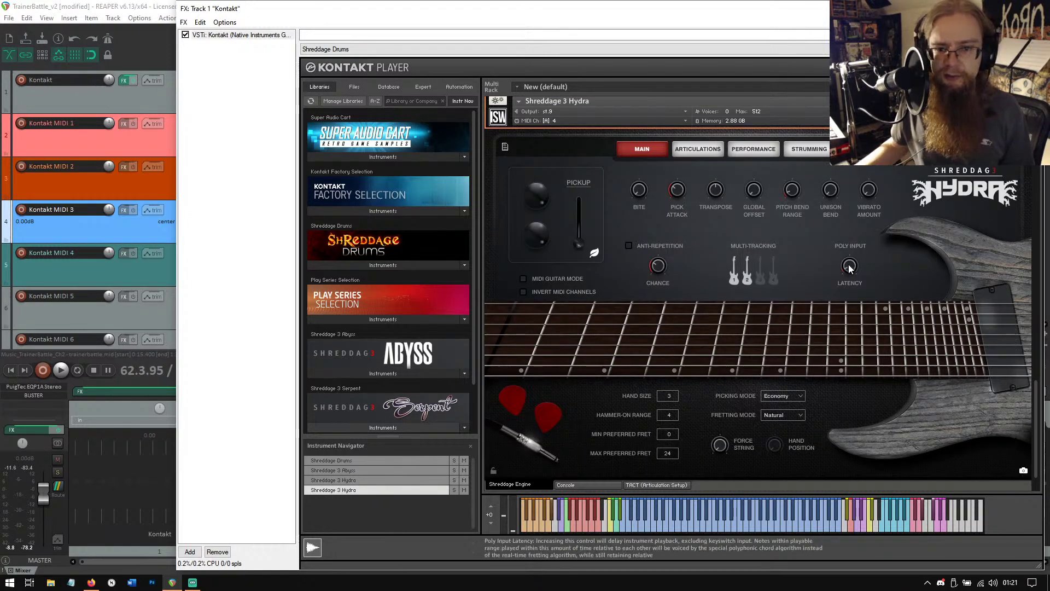
click(349, 480)
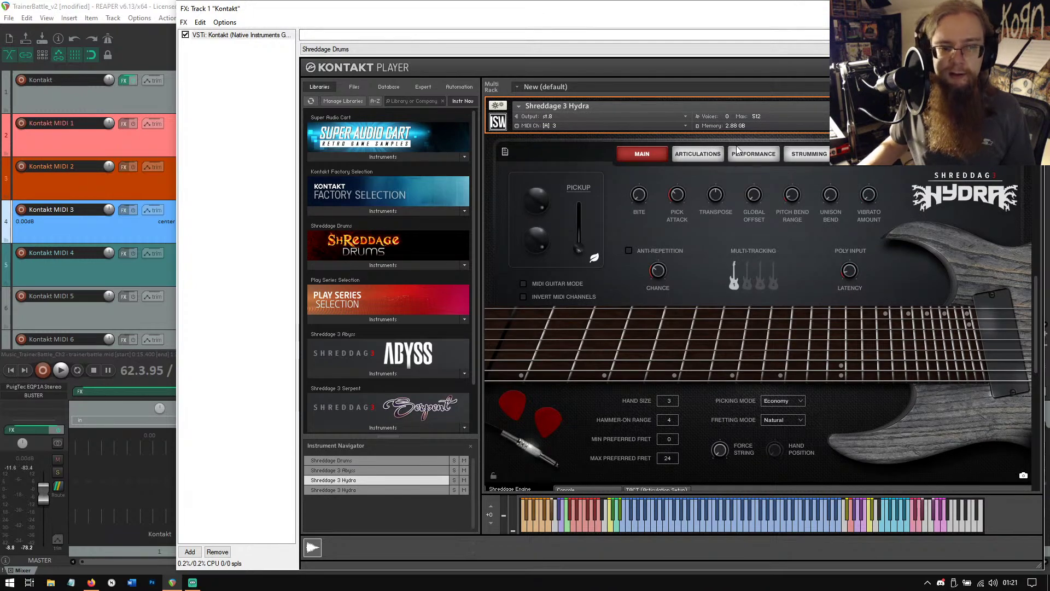
key(Escape)
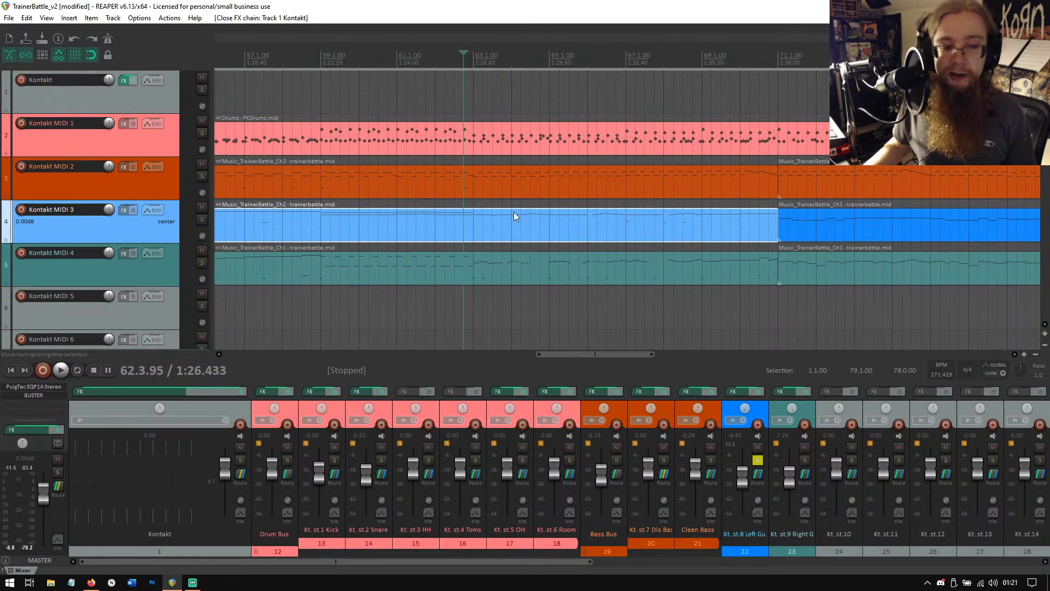
Reopen the Ch2 item and play its octave passage from just before measure 59 to the end of measure 62.
double_click(474, 225)
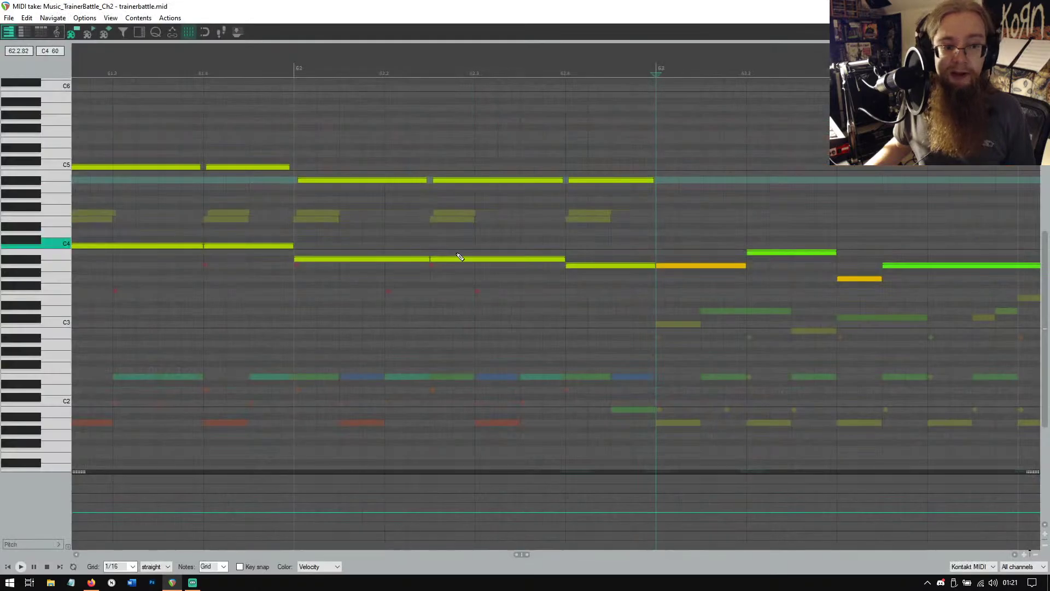
drag(526, 554, 503, 552)
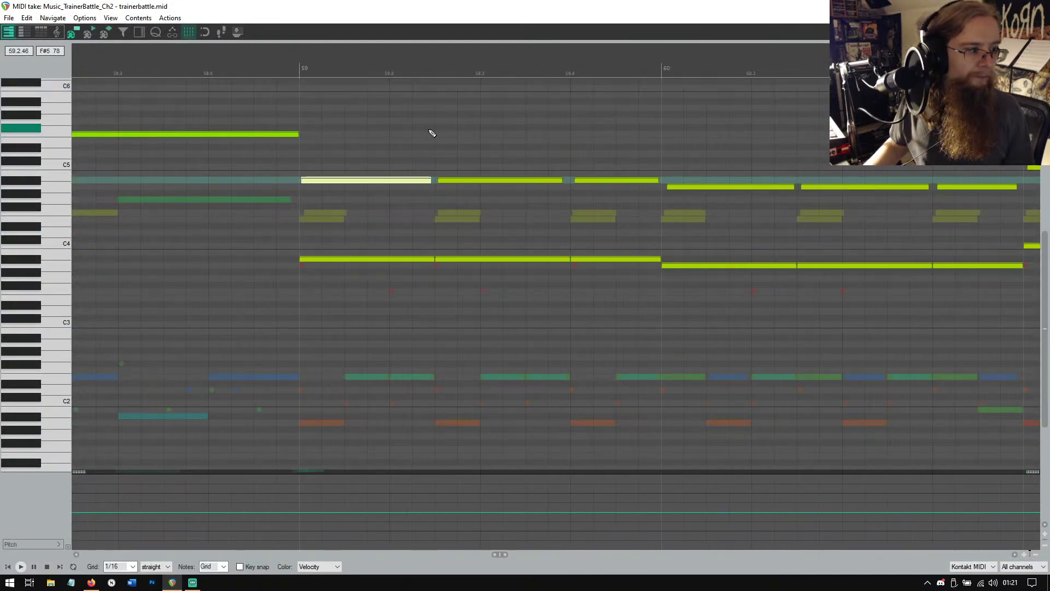
click(296, 72)
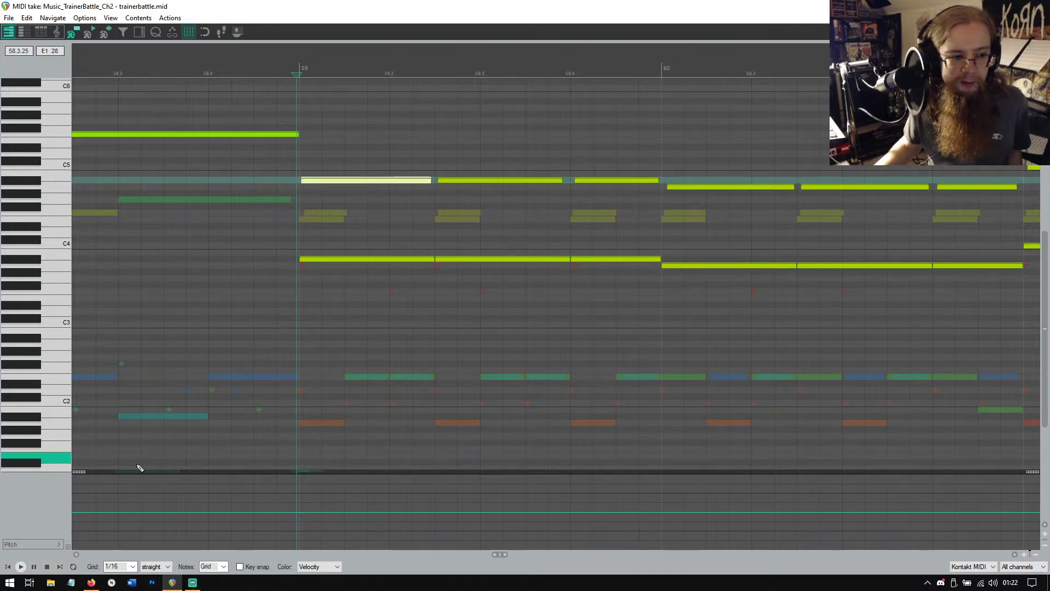
click(20, 567)
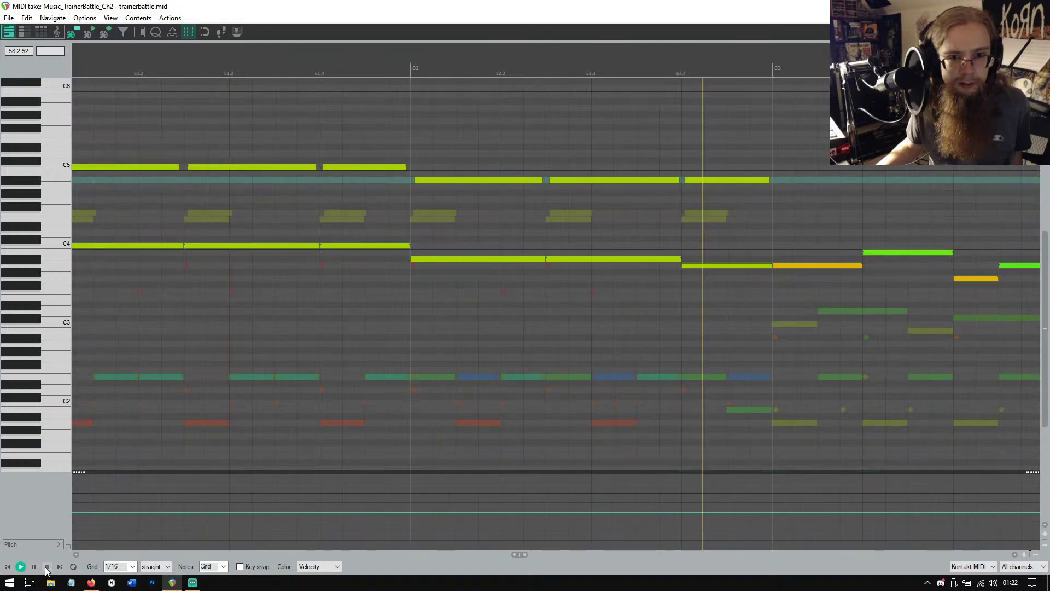
click(47, 568)
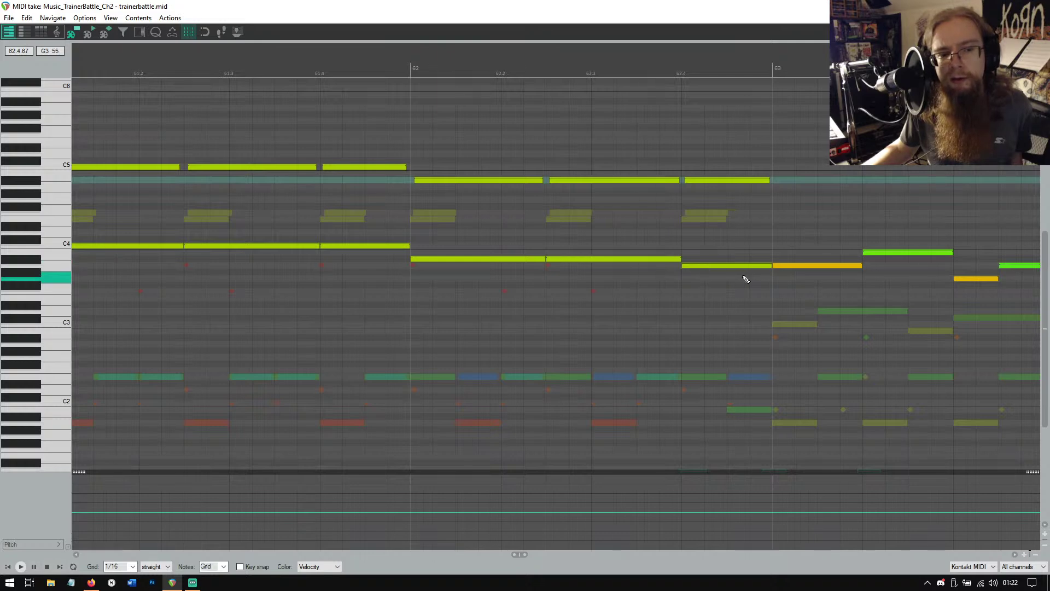
Lower the last upper note of measure 62 to A4, replay the passage from measure 59, and close the MIDI editor.
click(704, 182)
drag(705, 182, 704, 186)
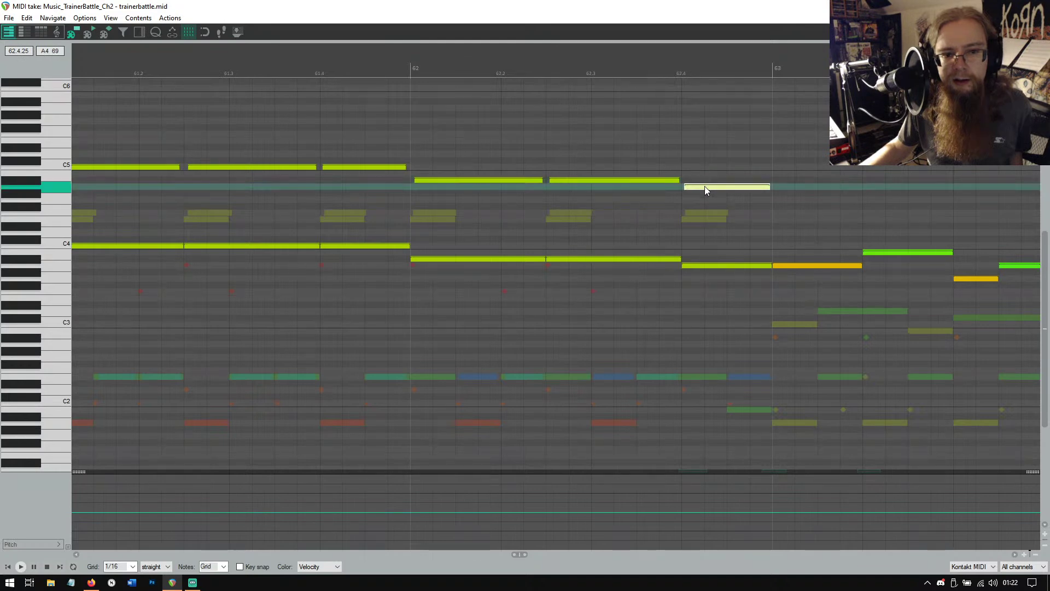
drag(517, 554, 513, 553)
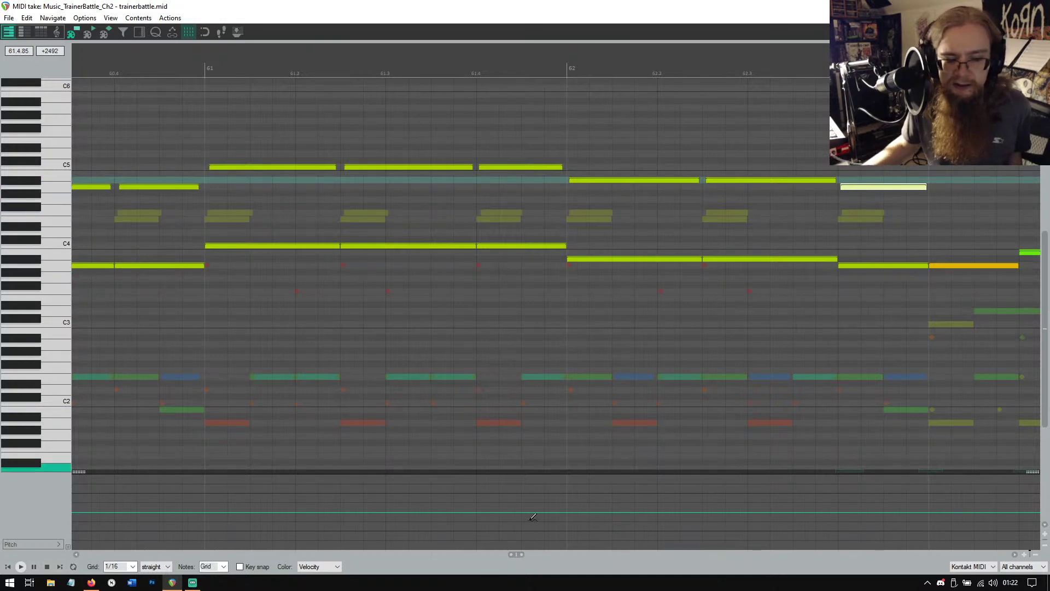
drag(513, 553, 493, 556)
click(24, 567)
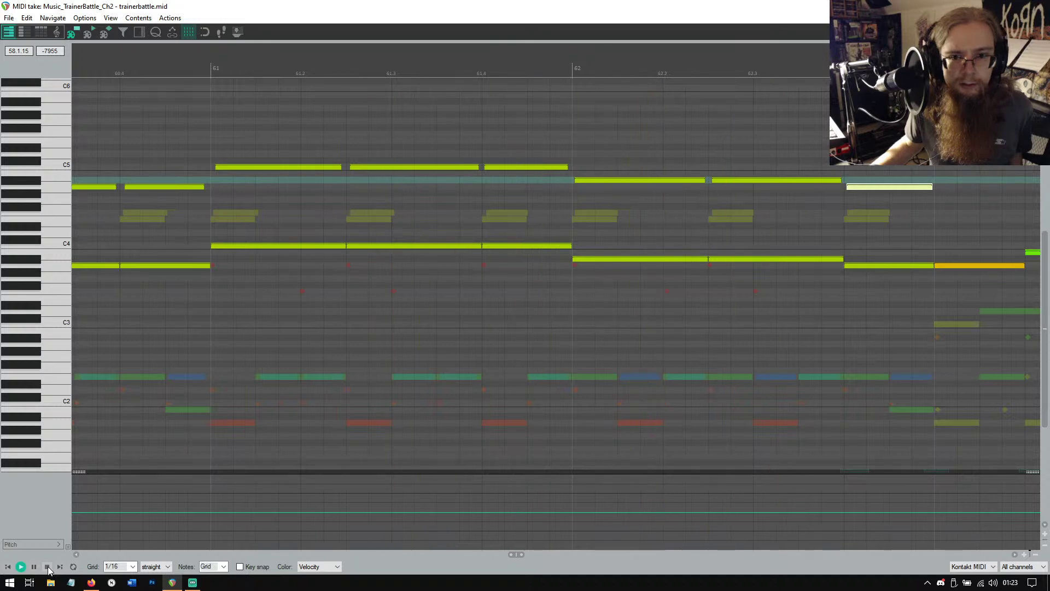
click(48, 567)
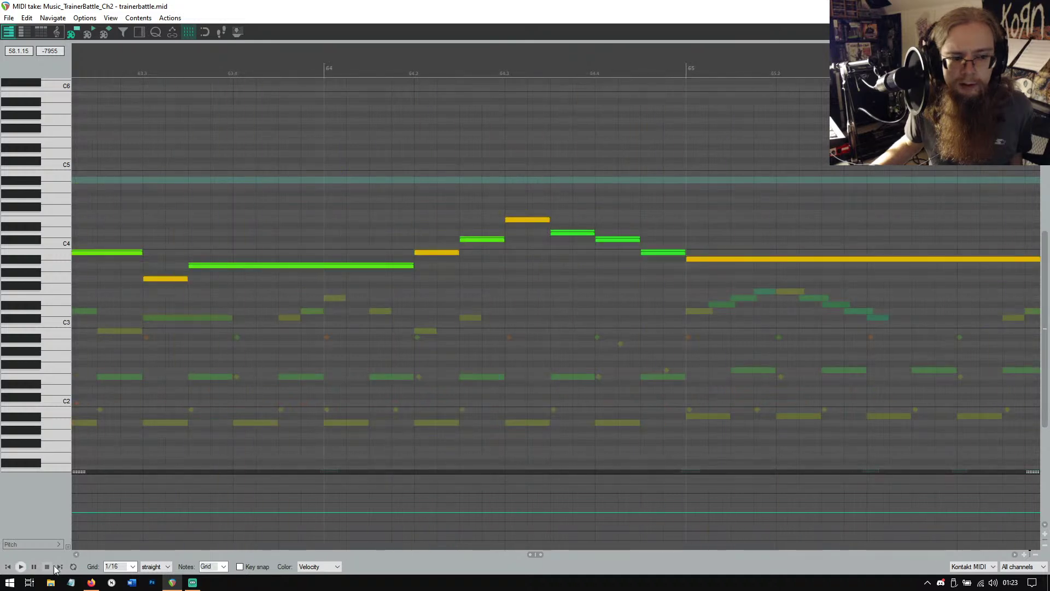
click(1038, 6)
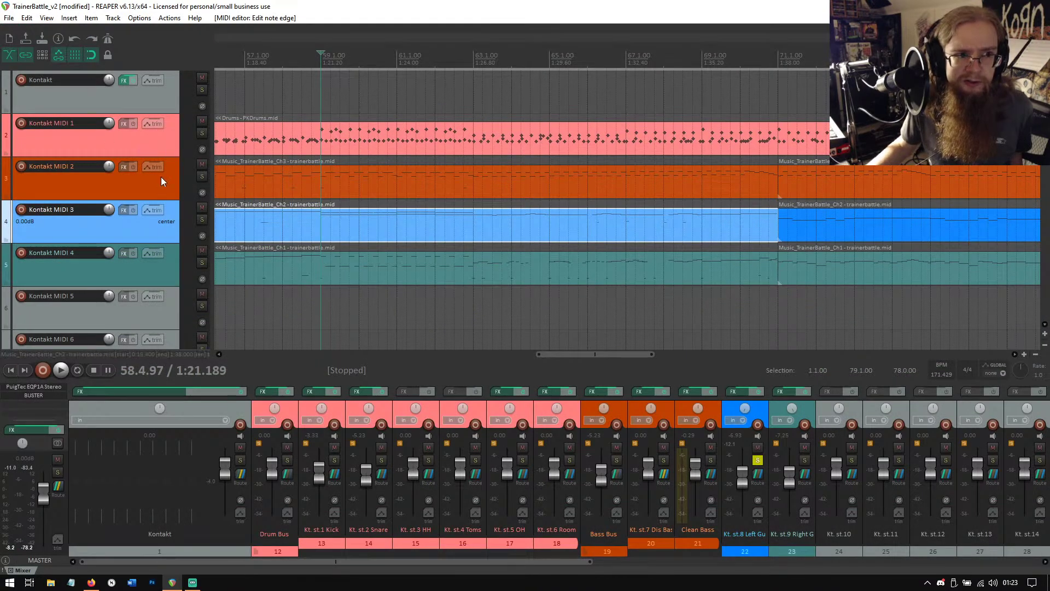
Set the poly input window of the first Shreddage 3 Hydra on MIDI channel 3 to 29 ms and close Kontakt.
click(123, 81)
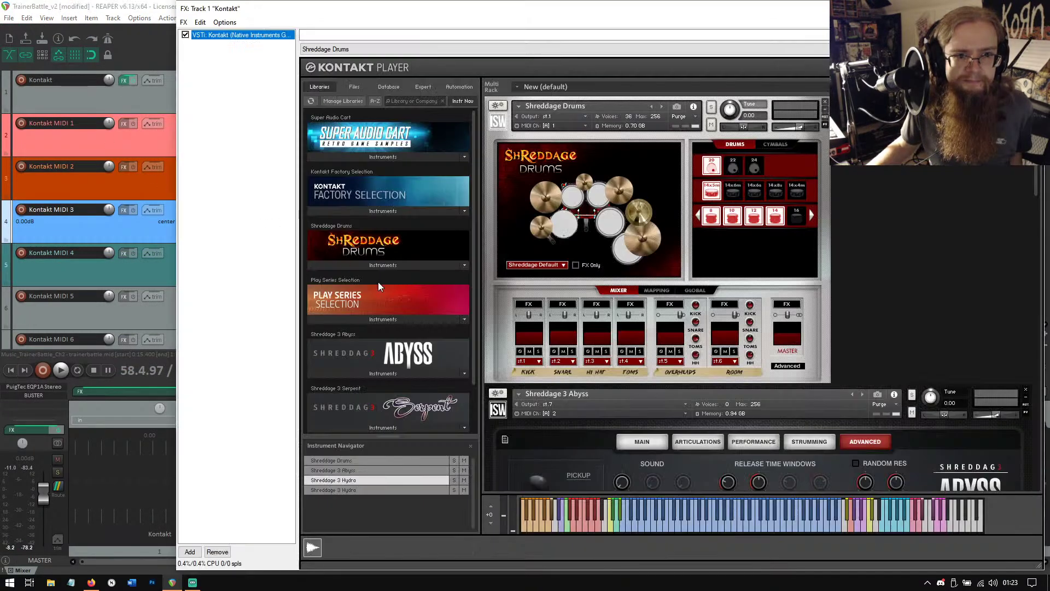
click(431, 481)
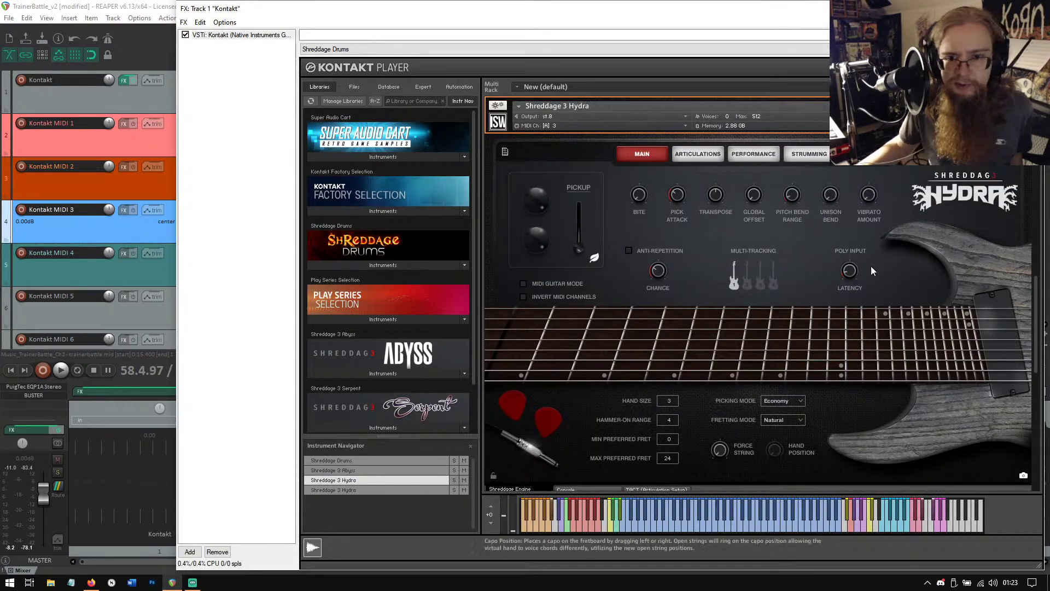
mouse_move(851, 279)
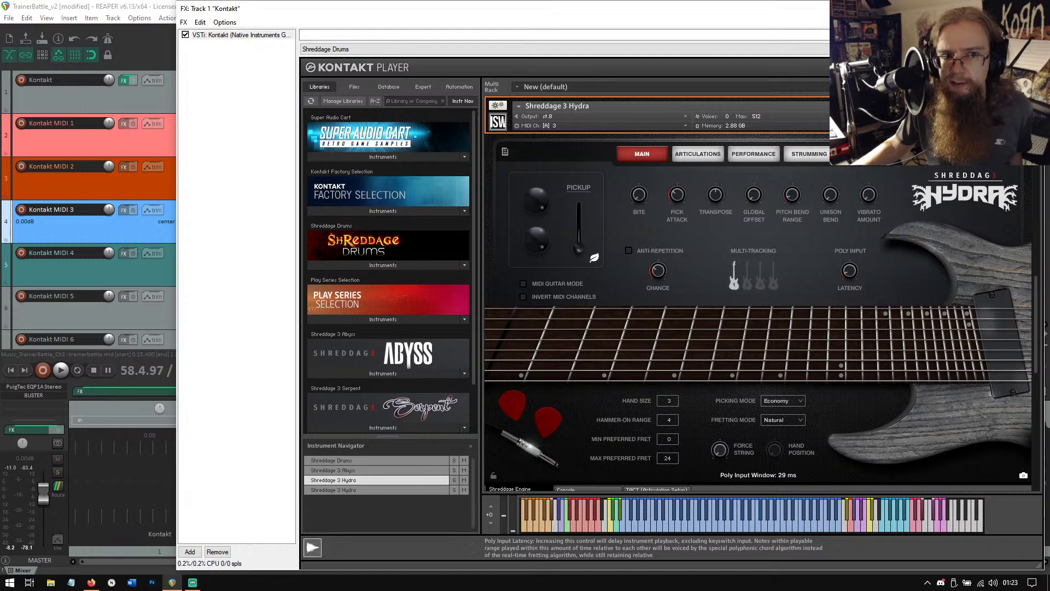
key(Escape)
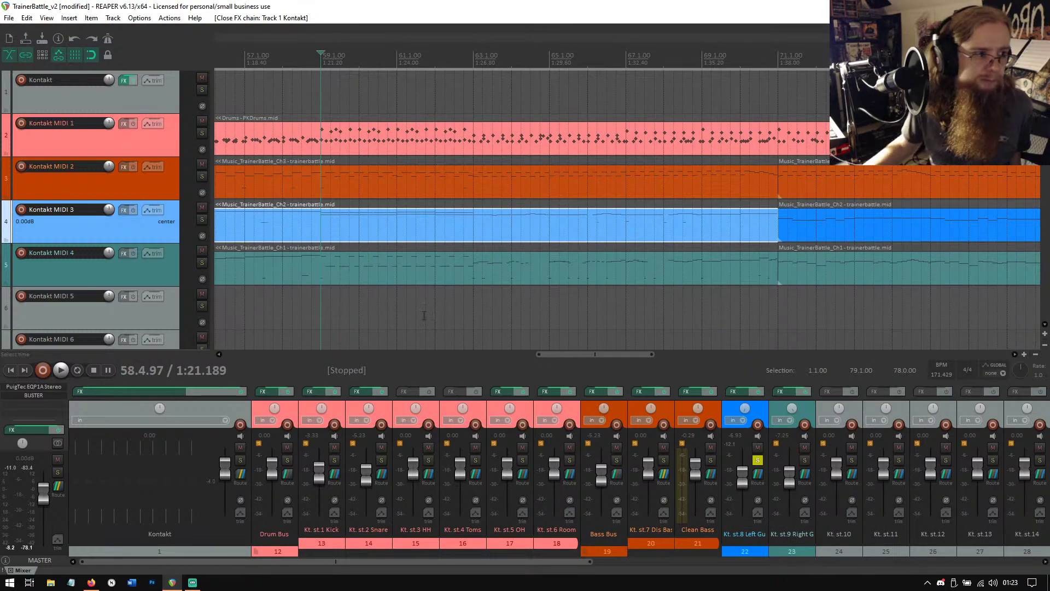
Audition the soloed left guitar with repeated playback starting just before measure 59.
click(60, 369)
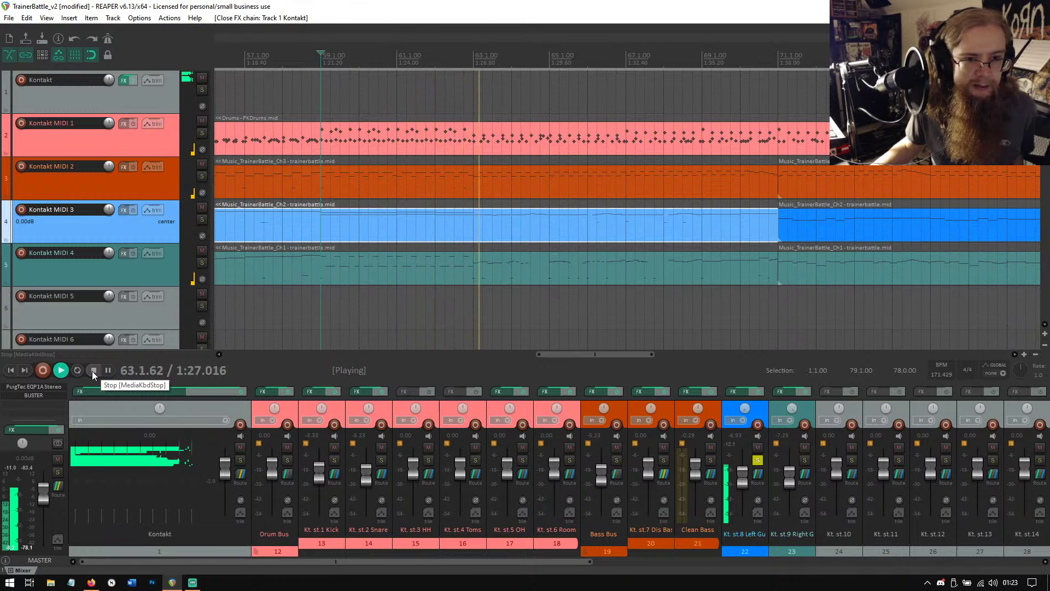
click(92, 371)
click(60, 370)
click(94, 370)
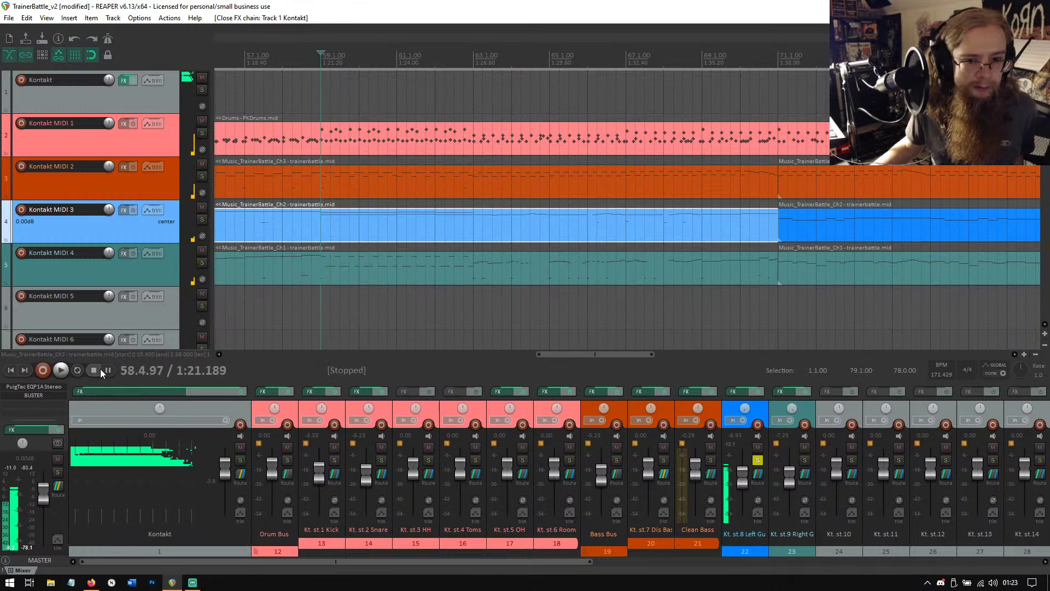
Unsolo the left guitar and play the full mix from just before measure 59, resetting the Clean Bass track's peak indicator.
click(758, 460)
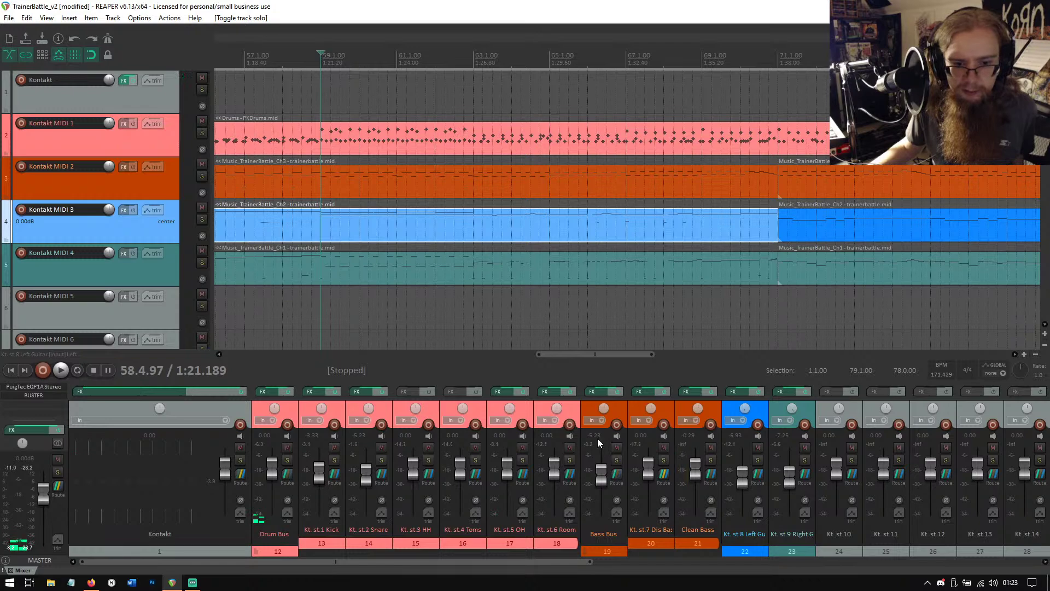
click(61, 370)
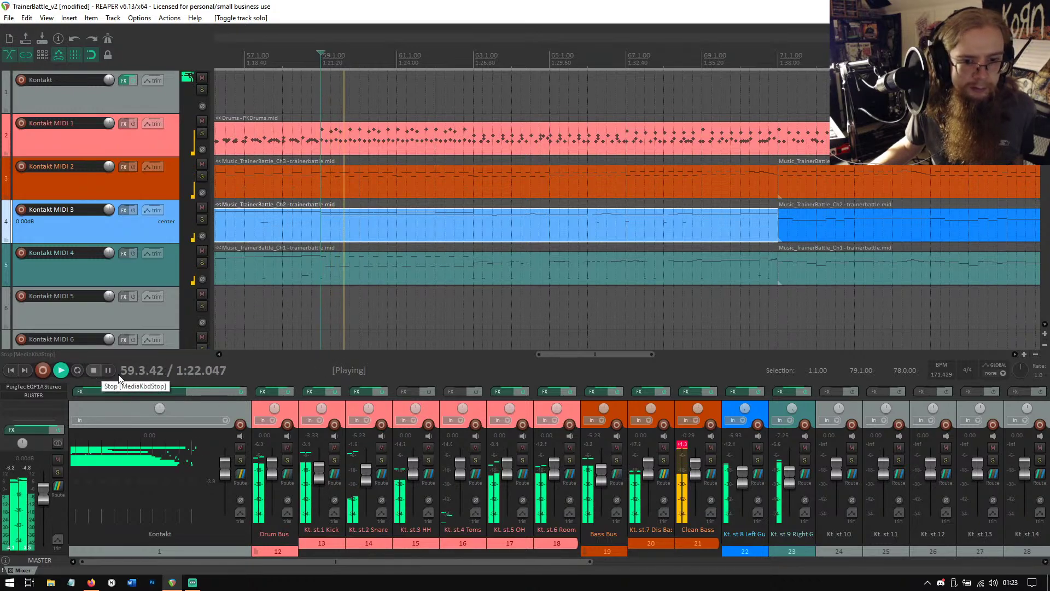
click(681, 450)
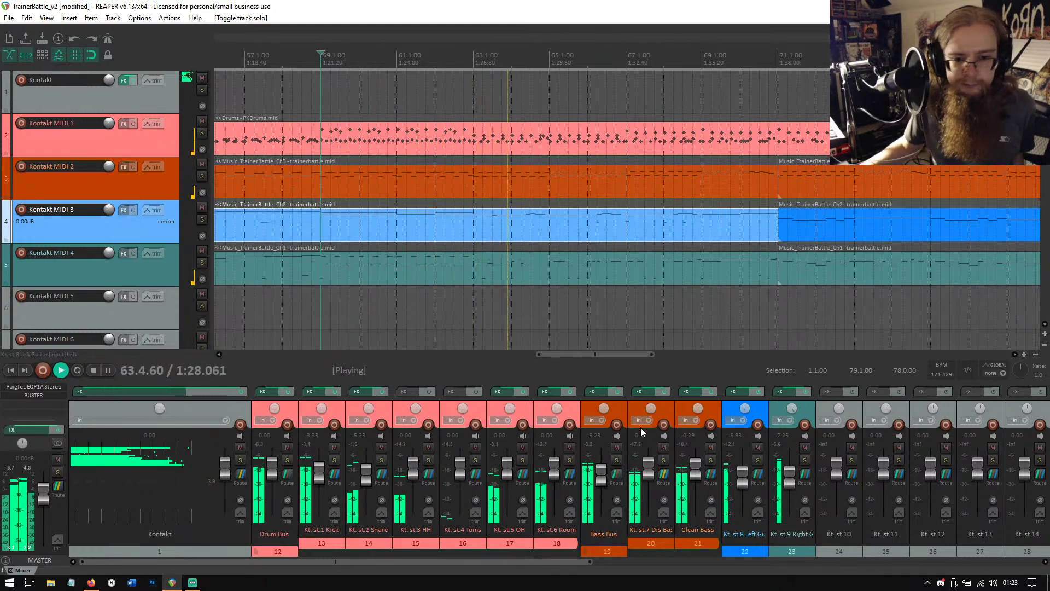
Set the left guitar track's volume to -5.99 dB, stop playback, and place the edit cursor at the start of measure 2.
mouse_move(744, 479)
drag(744, 479, 745, 478)
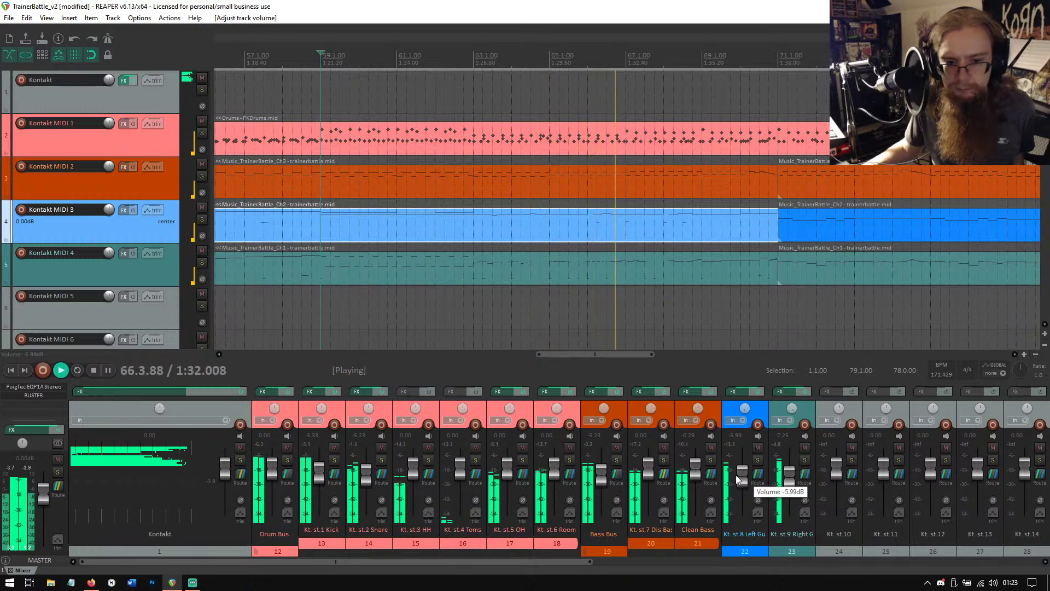
click(93, 369)
click(13, 371)
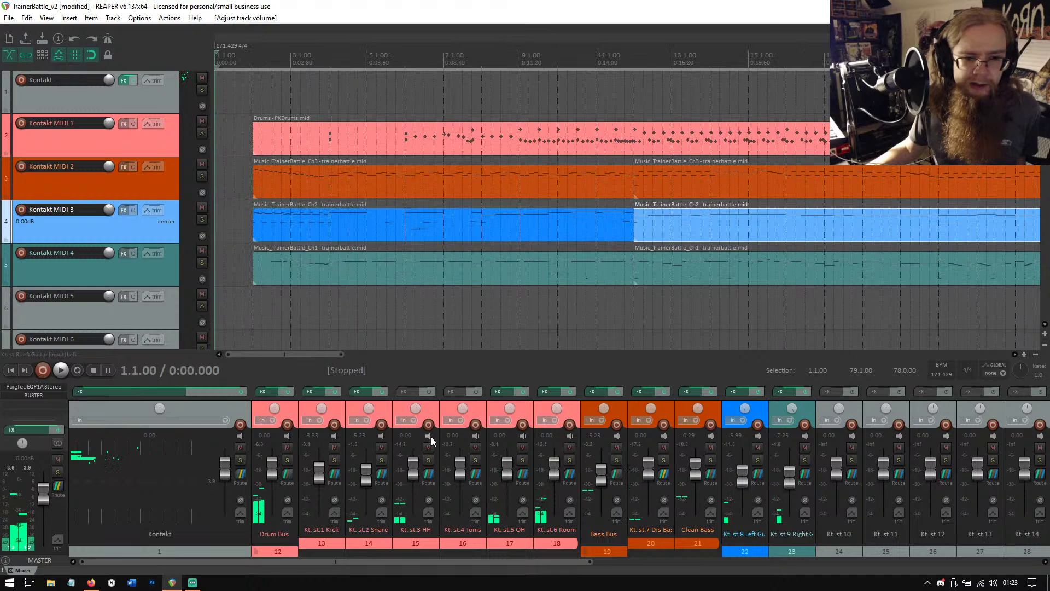
click(262, 56)
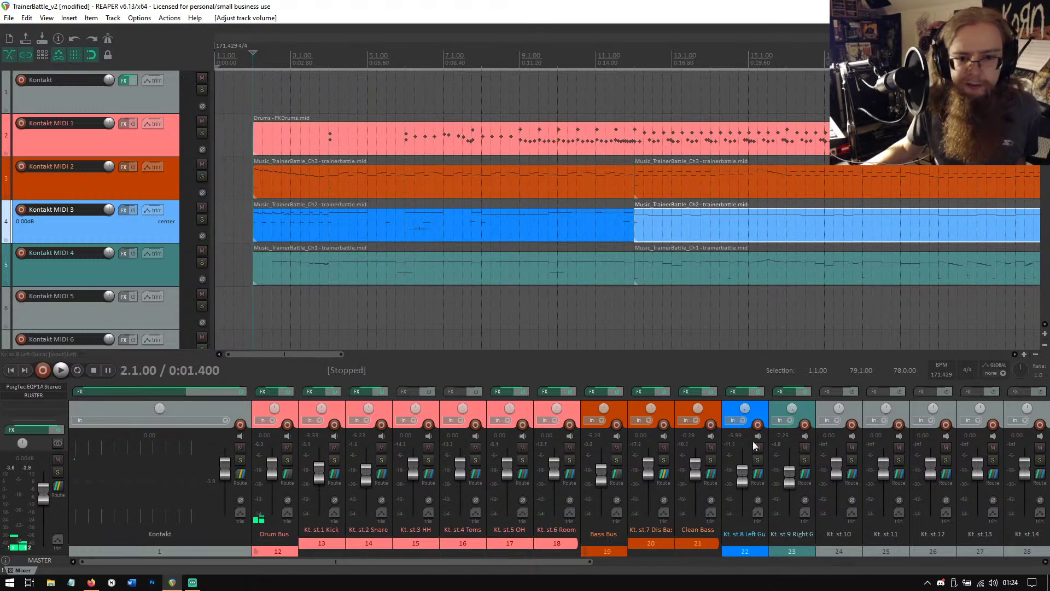
Open the left guitar track's effects chain and review its PuigTec EQP1A, PolarDesigner and TSE X50 v2 plugins.
click(738, 392)
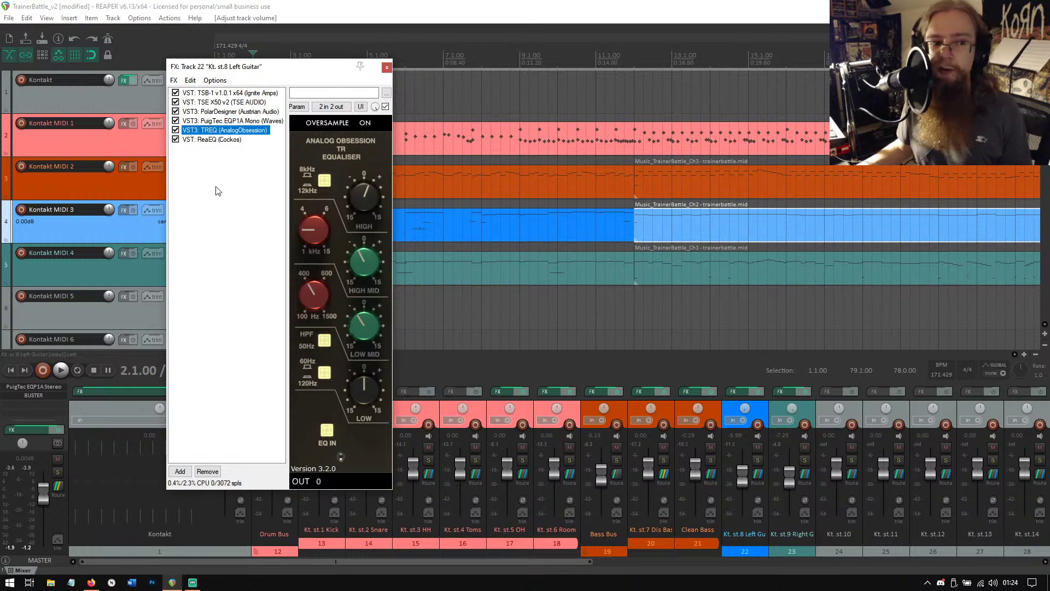
click(218, 121)
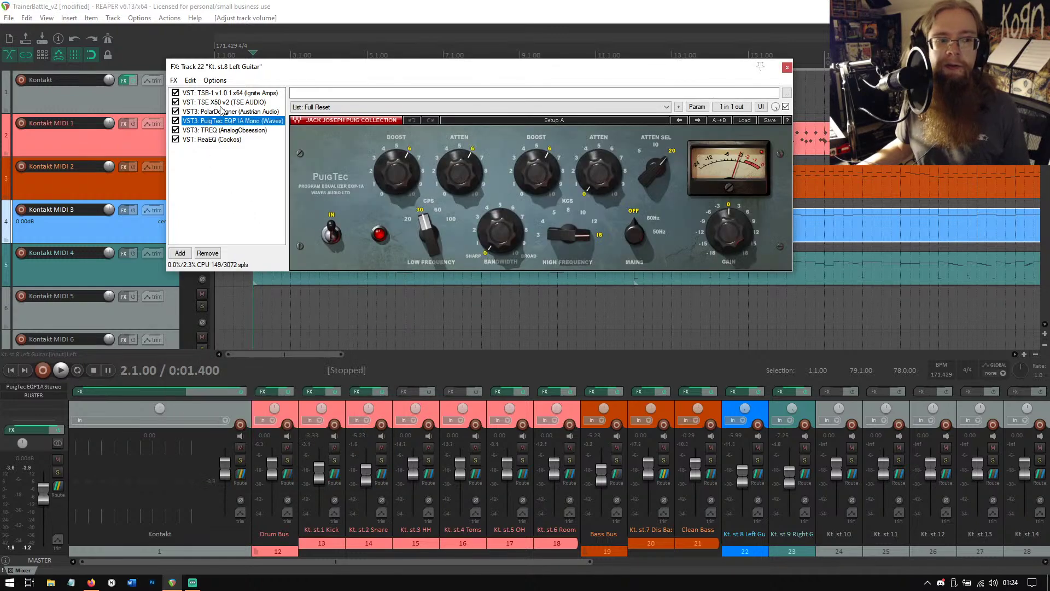
click(221, 112)
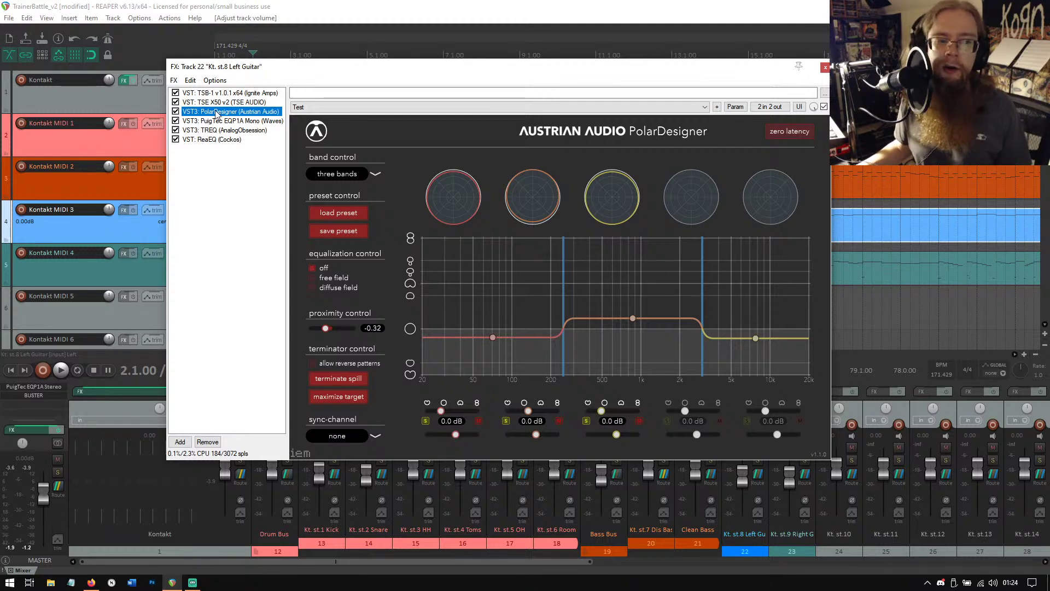
click(218, 103)
click(225, 112)
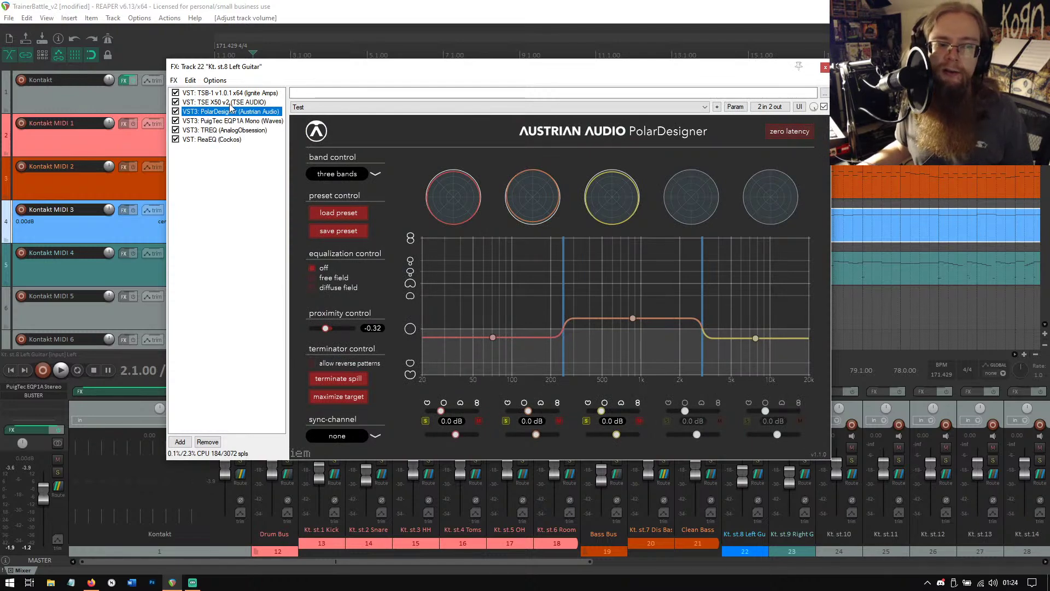
Look through the TSB-1, TSE X50, PolarDesigner and PuigTec plugins in the Left Guitar FX chain and close it.
click(230, 104)
click(227, 112)
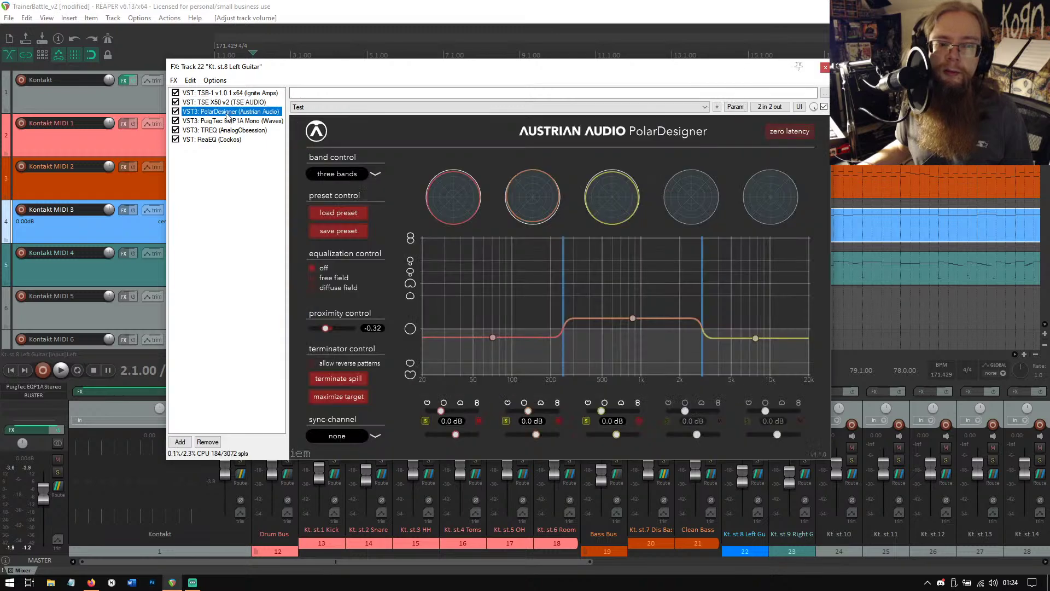
click(233, 94)
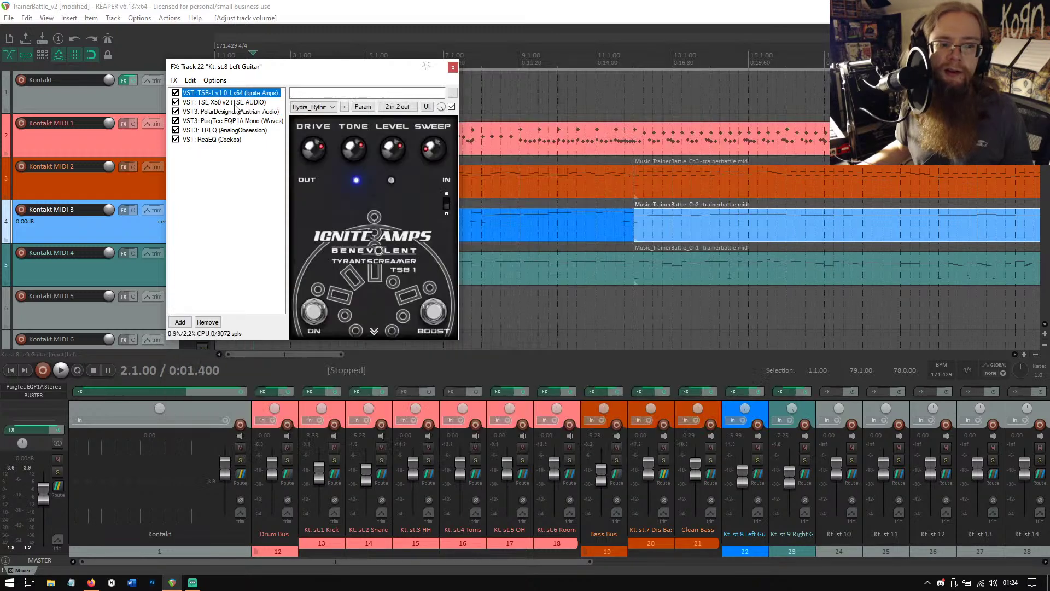
click(235, 103)
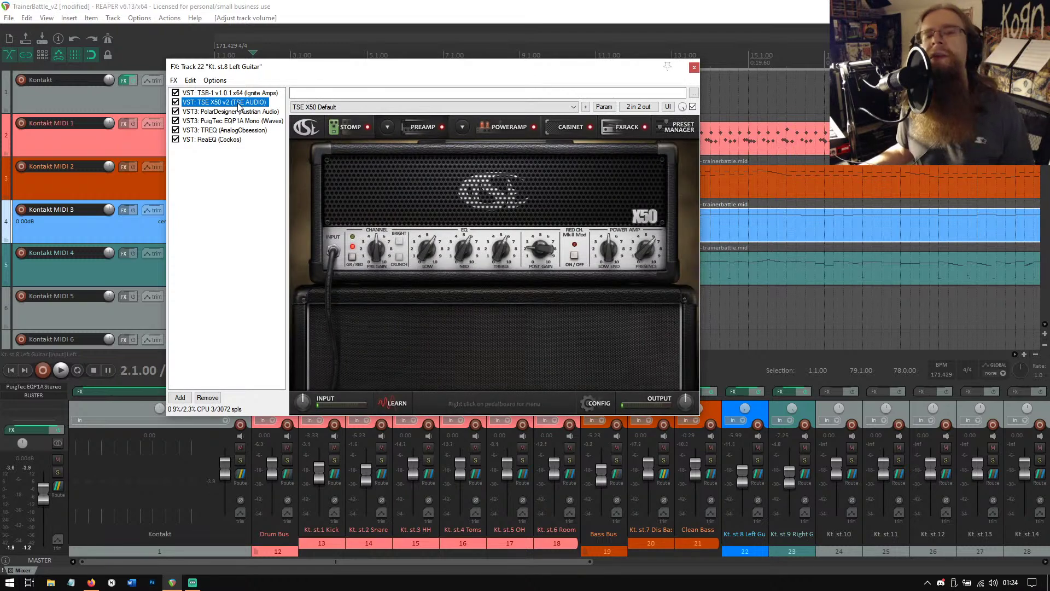
click(241, 112)
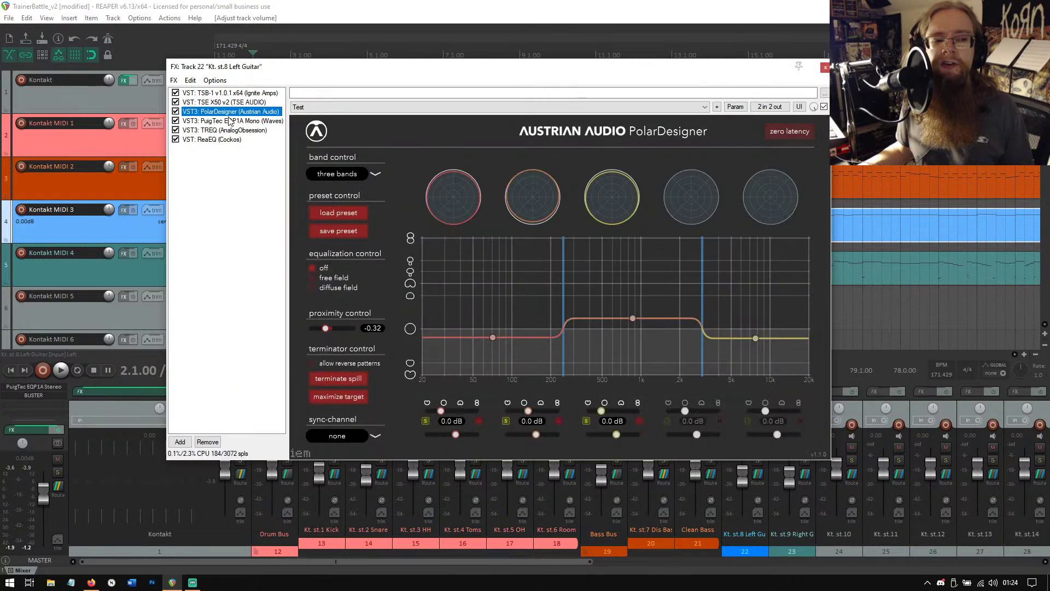
click(232, 121)
click(229, 93)
click(226, 104)
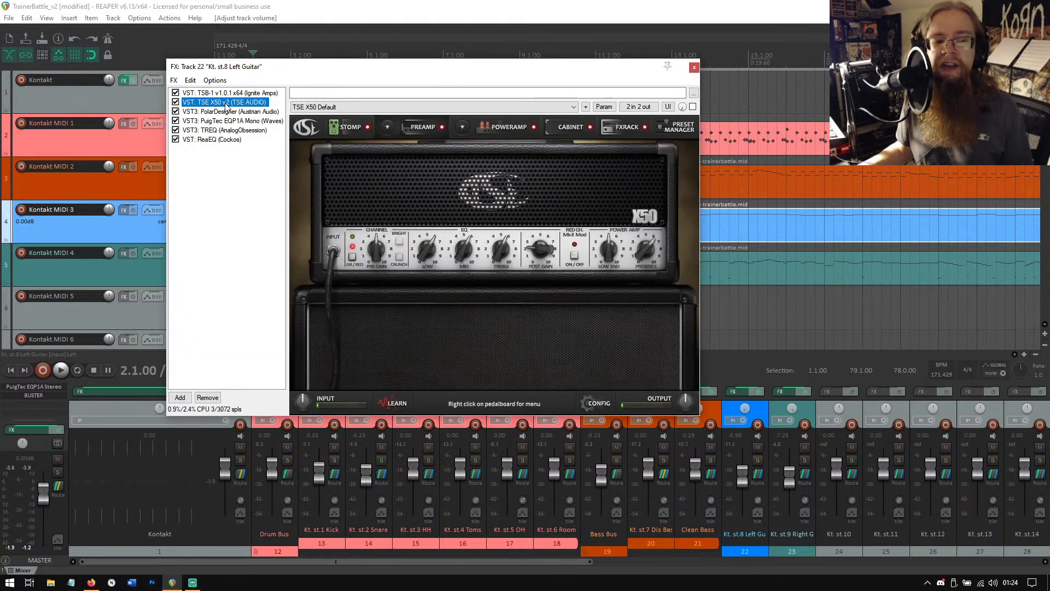
click(228, 93)
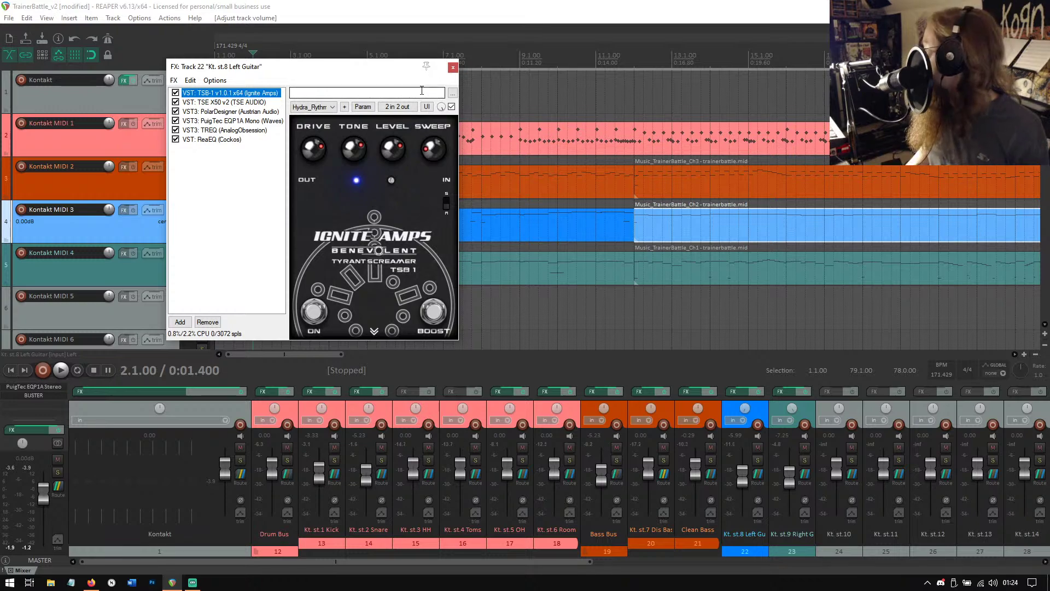
click(453, 67)
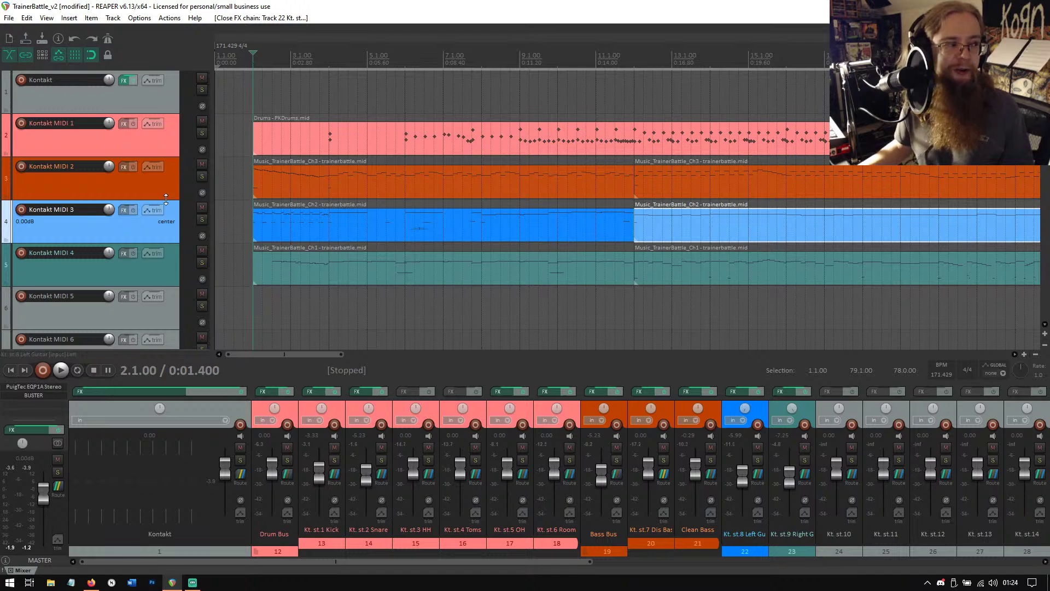
Play the project, open the Right Guitar track's FX chain and bypass PolarDesigner.
click(62, 370)
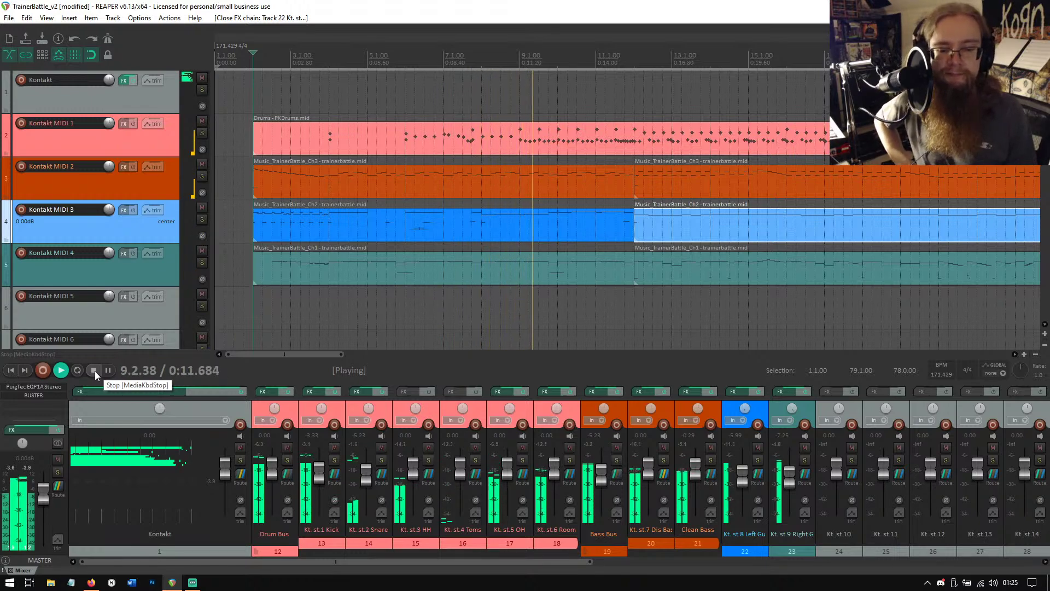
click(794, 408)
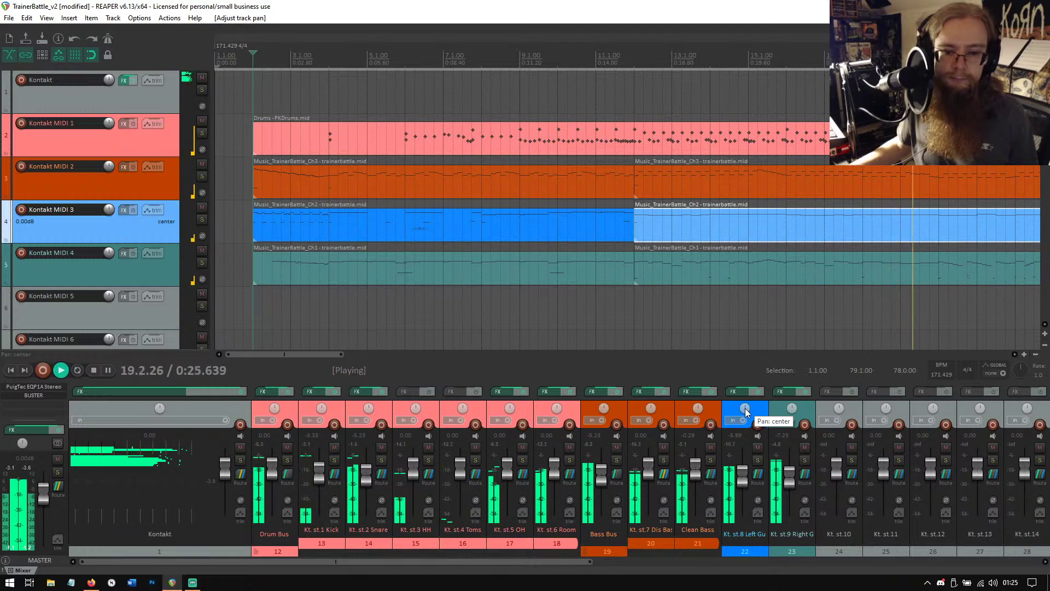
click(783, 393)
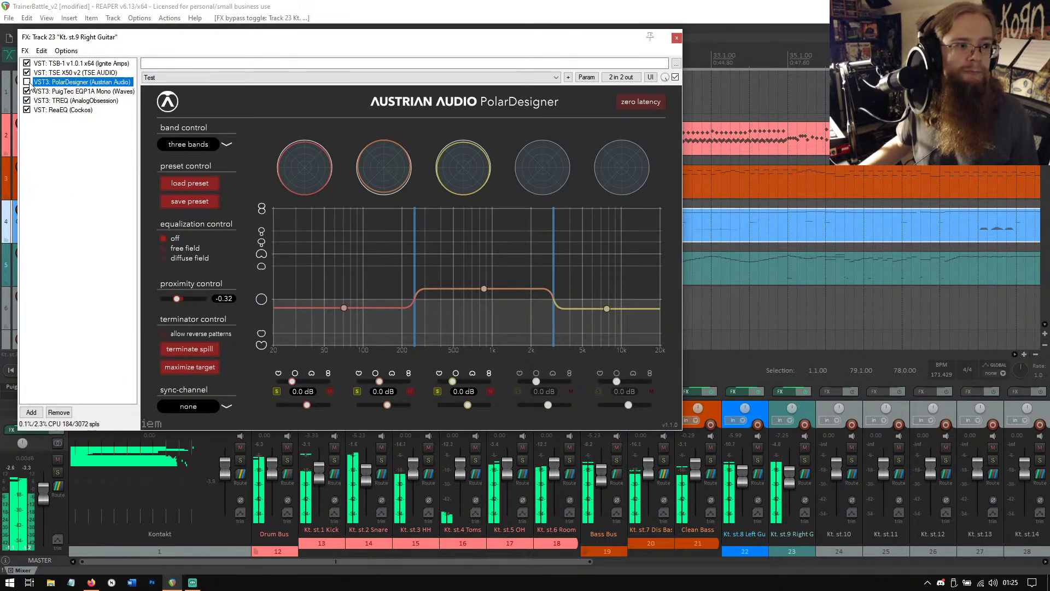
Turn on Stereo Processing in the Right Guitar's TSE X50 amp and show the TSB-1 pedal's controls.
click(77, 73)
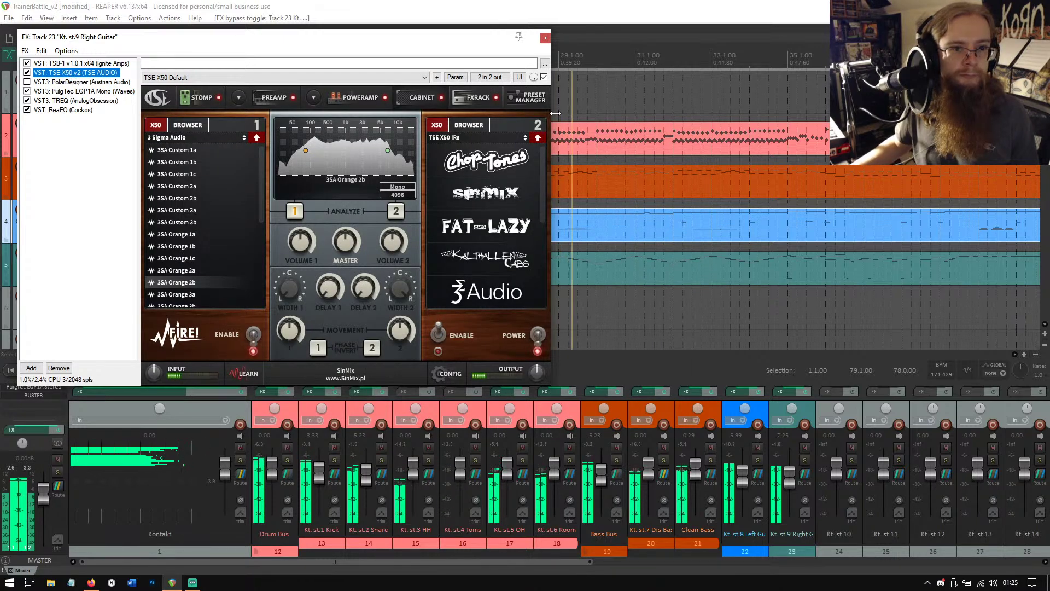
click(268, 98)
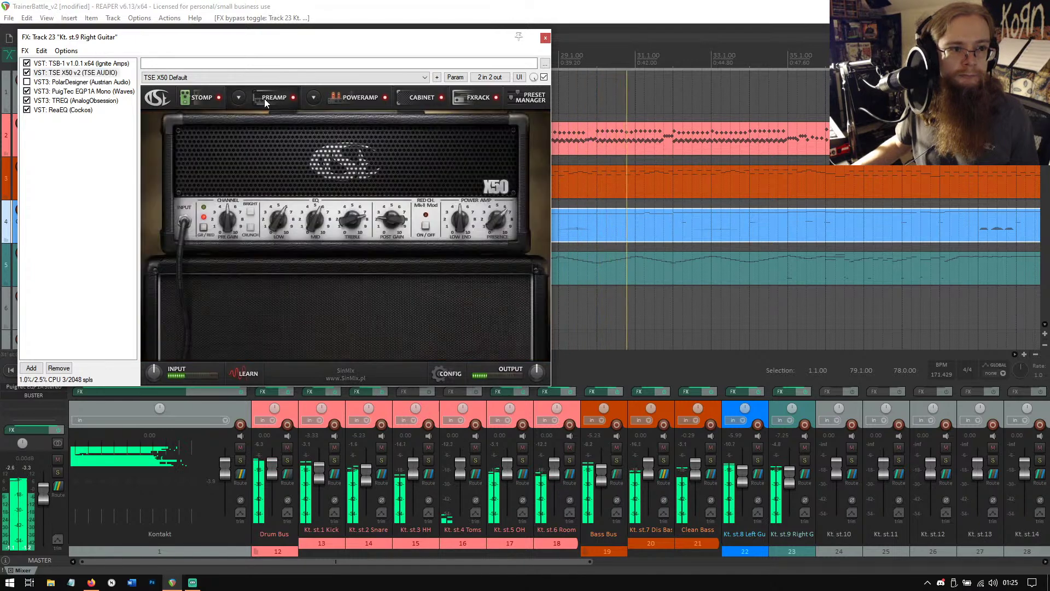
click(445, 376)
mouse_move(491, 321)
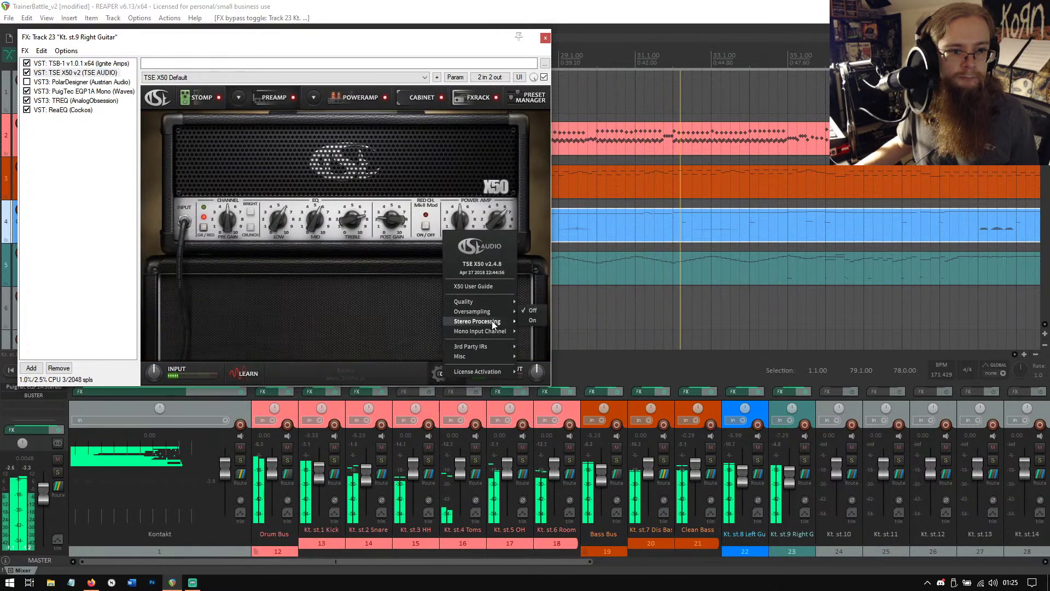
click(533, 324)
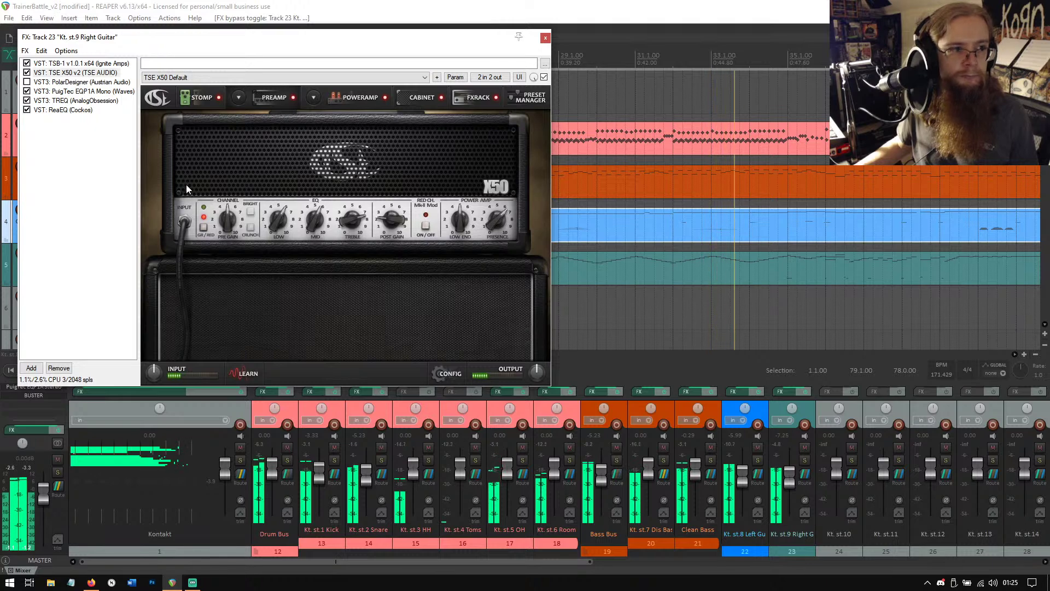
click(64, 63)
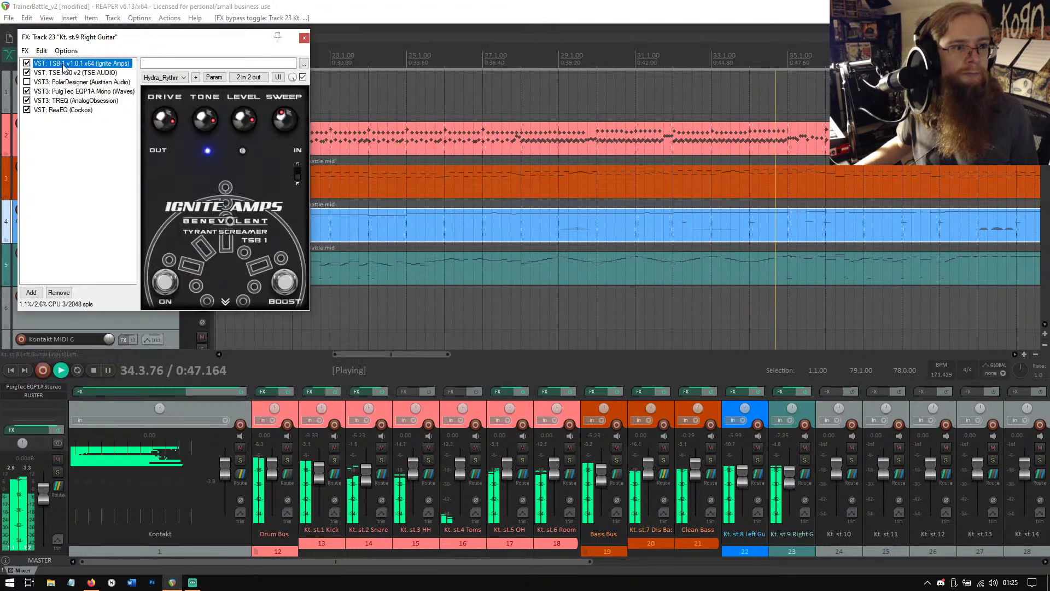
click(268, 182)
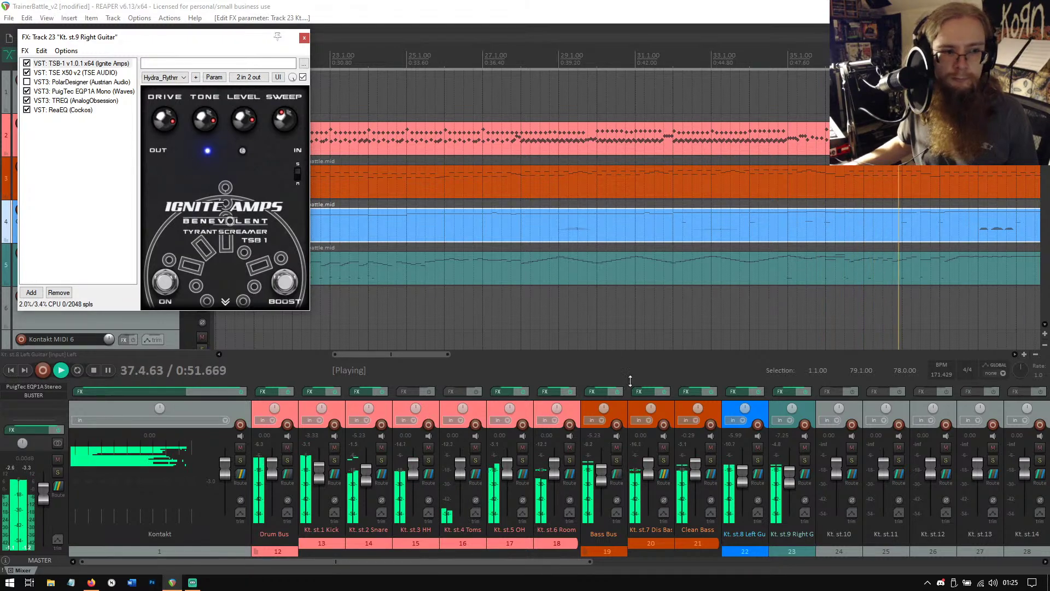
Bypass the TREQ and PuigTec EQP1A Mono equalizers on the Right Guitar track and close its FX chain.
click(61, 102)
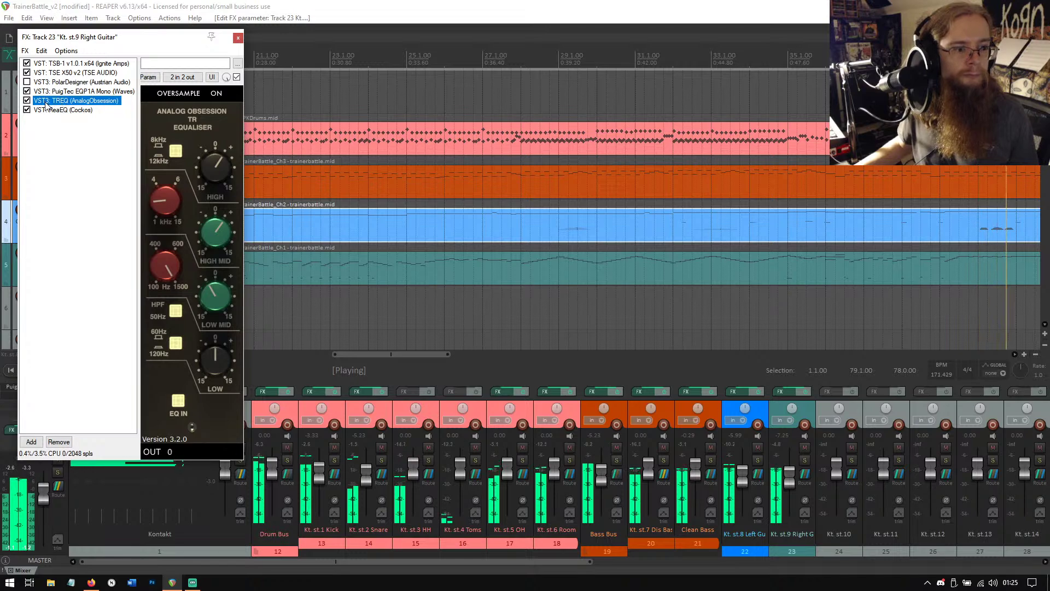
click(27, 100)
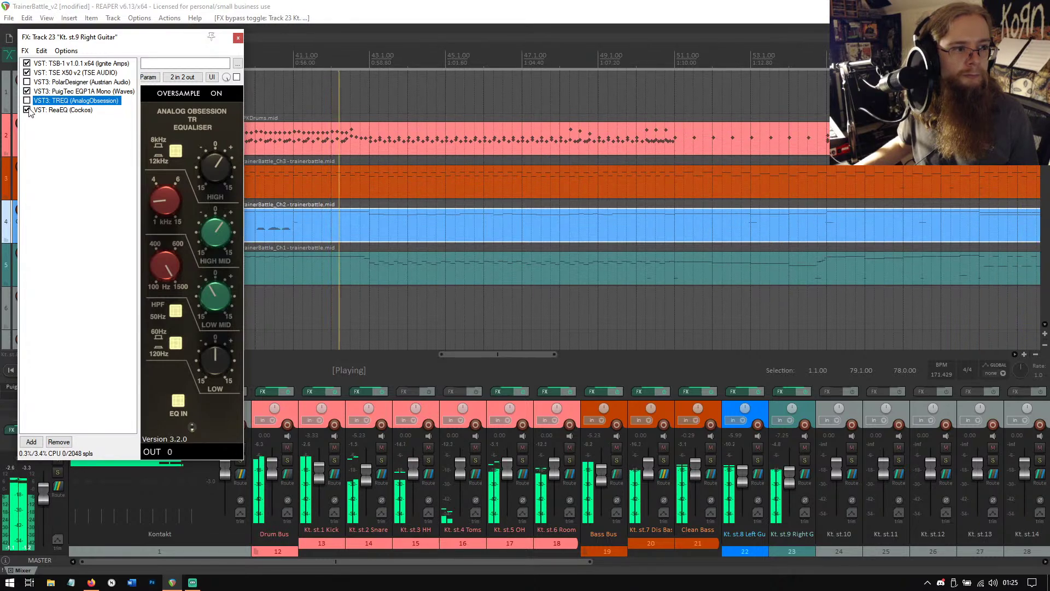
click(53, 91)
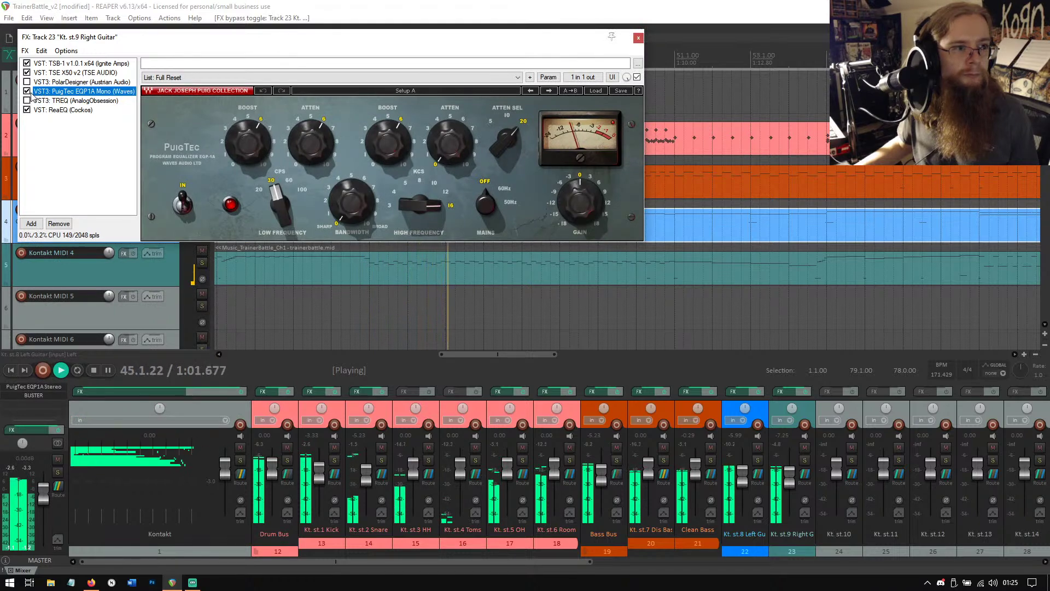
click(27, 92)
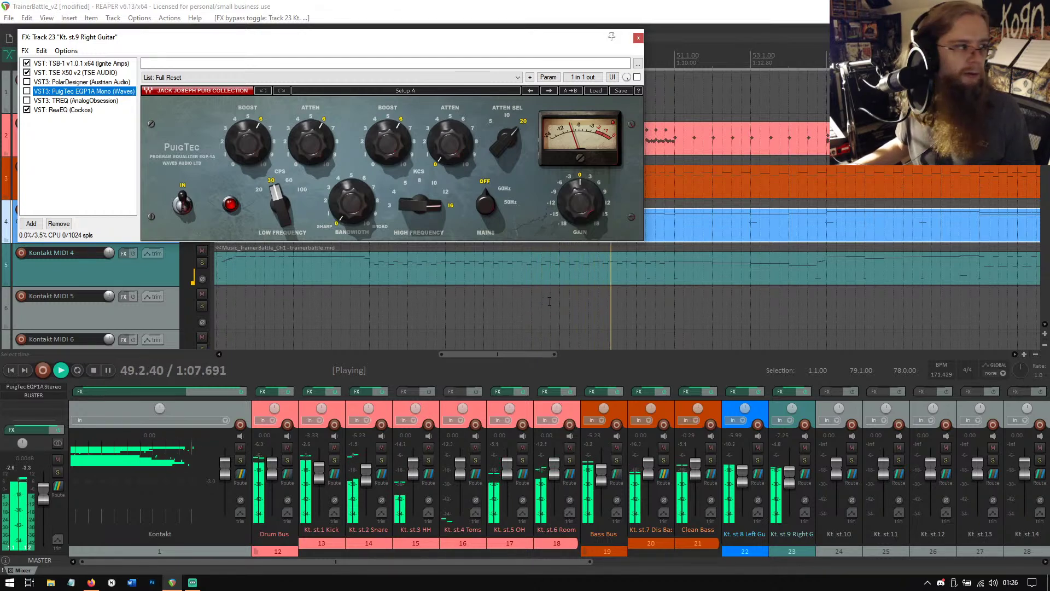
click(638, 37)
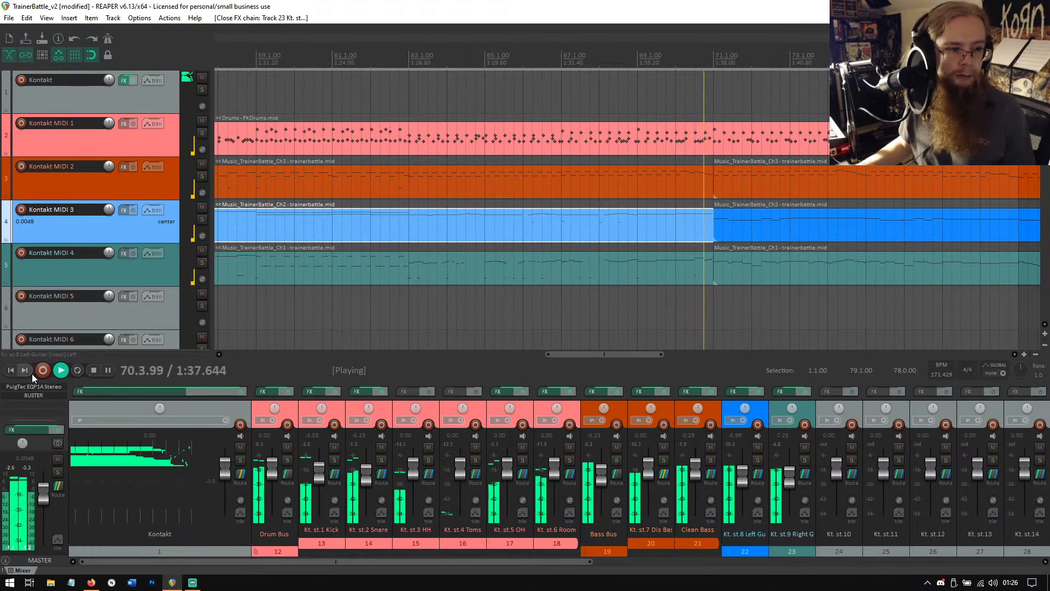
Restart playback from the edit cursor and set multi-tracking to four guitars in Kontakt's second Shreddage 3 Hydra (output st.9).
click(91, 372)
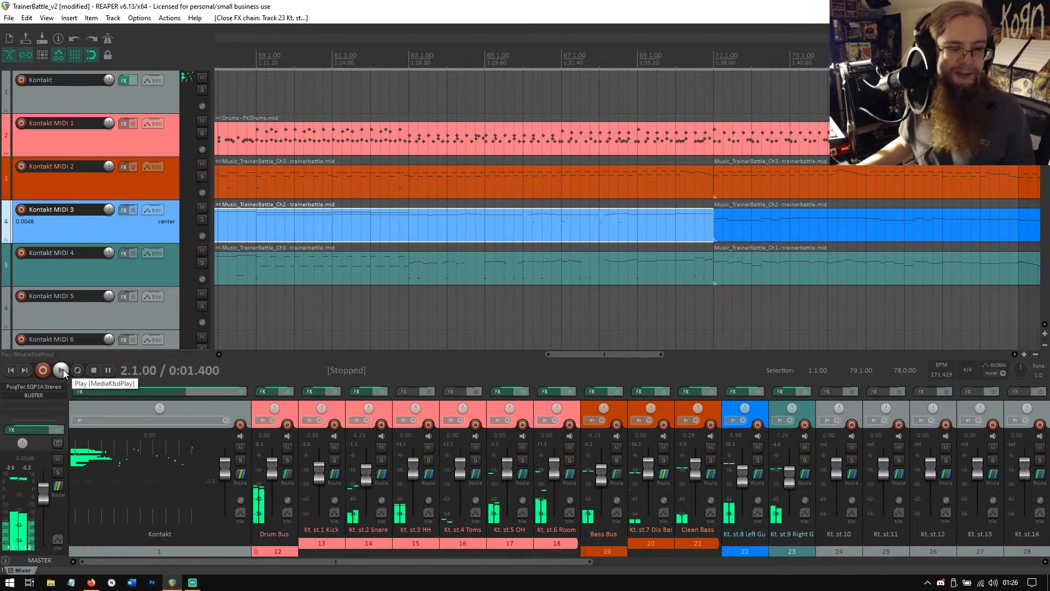
click(63, 372)
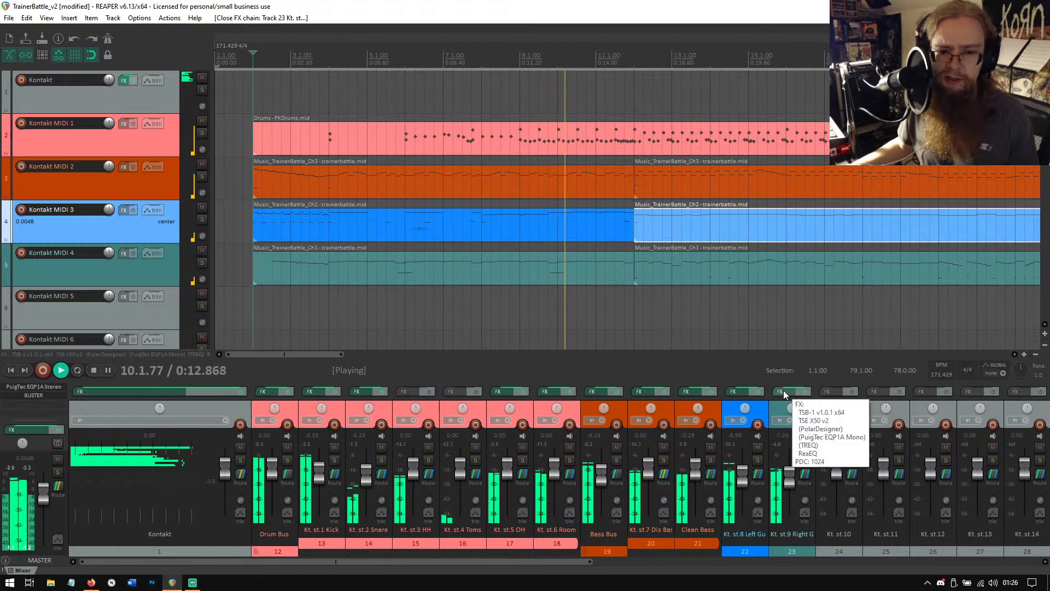
click(125, 80)
click(379, 490)
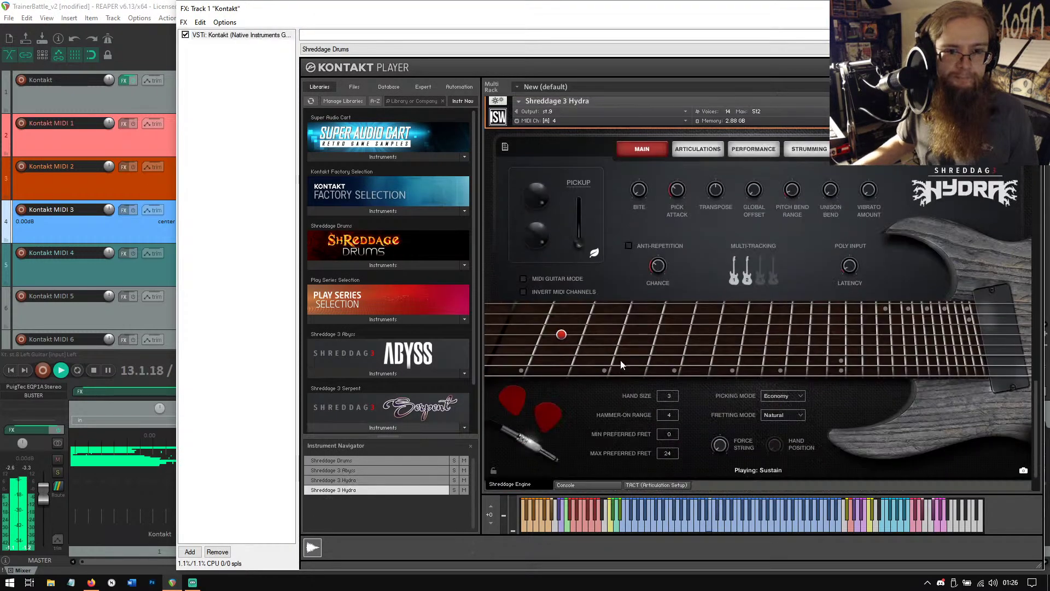
click(758, 278)
click(774, 276)
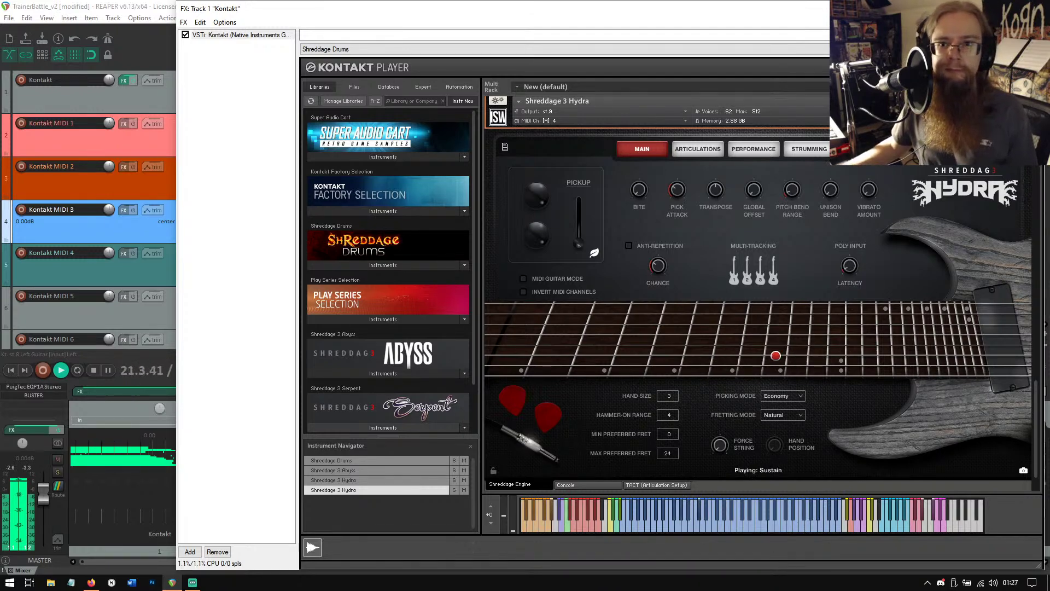
key(Escape)
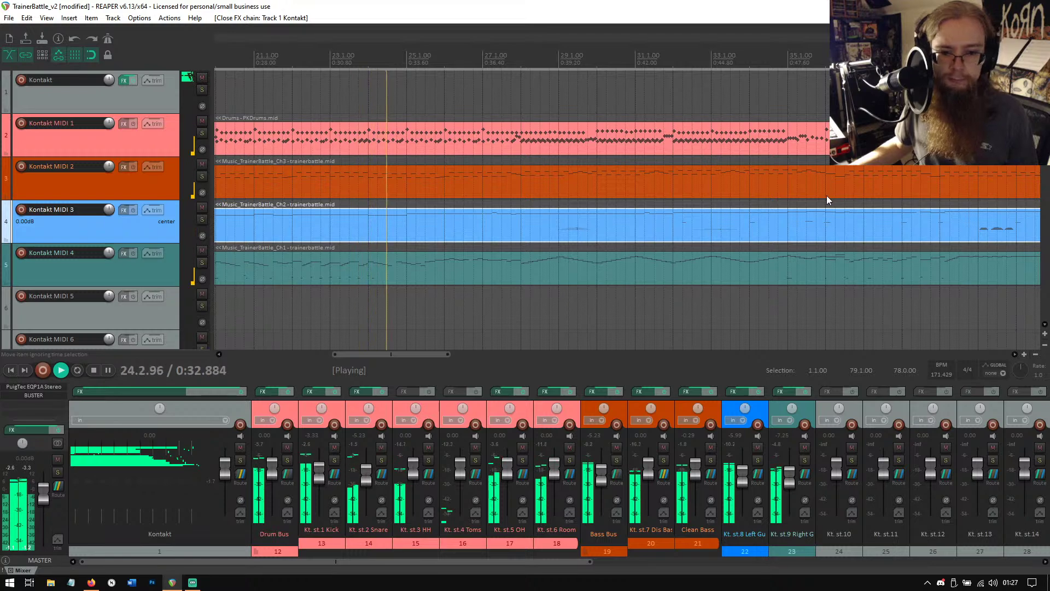
Mute and unmute the Left Guitar track to compare, and bypass PolarDesigner in its FX chain.
click(758, 447)
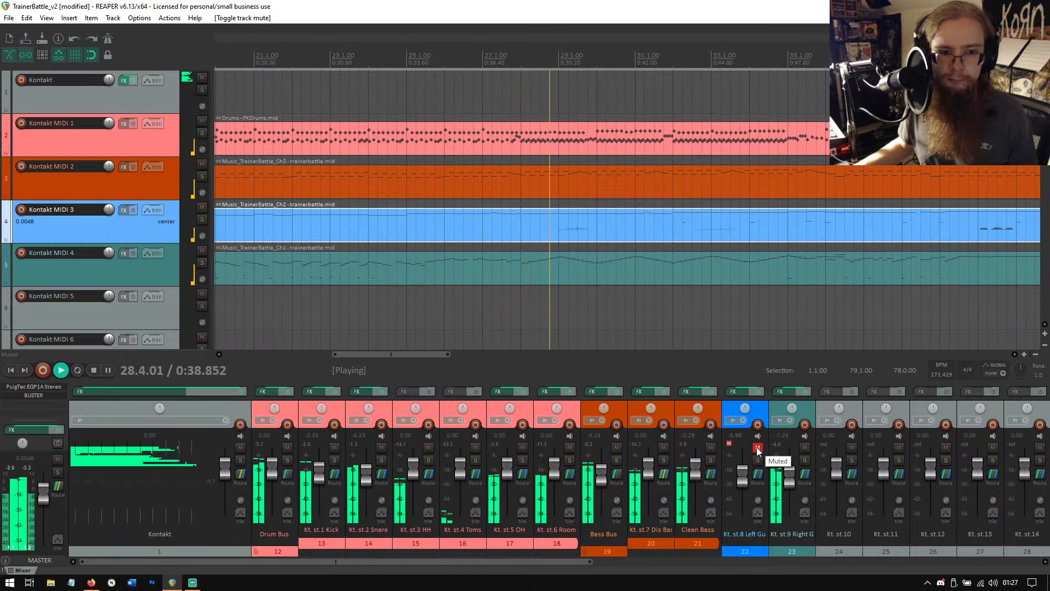
click(758, 447)
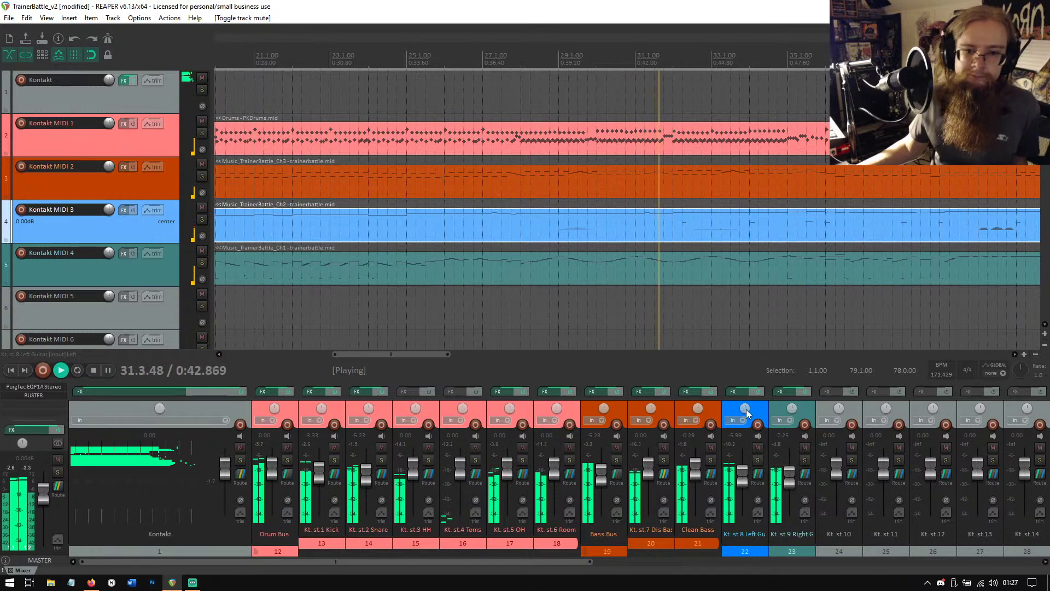
click(733, 392)
click(176, 111)
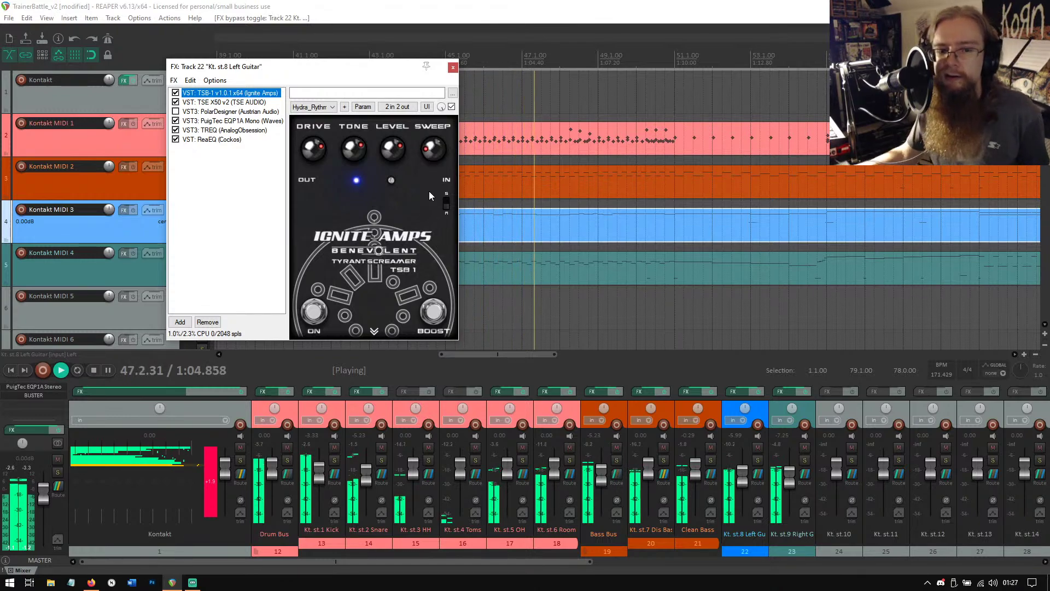
click(453, 68)
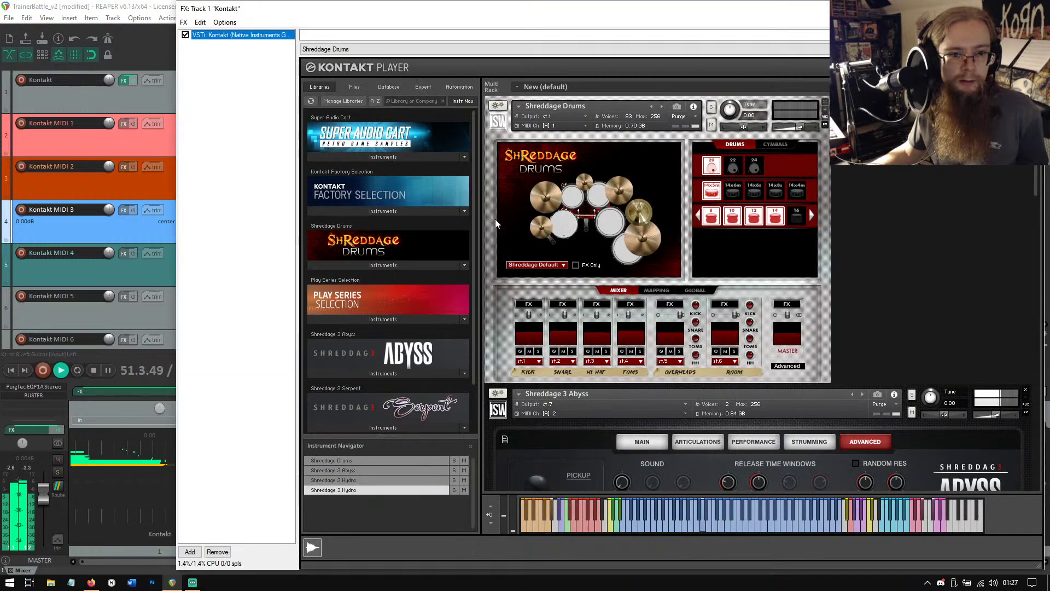
Review the main settings of Kontakt's second Shreddage 3 Hydra instrument and close the window.
click(366, 489)
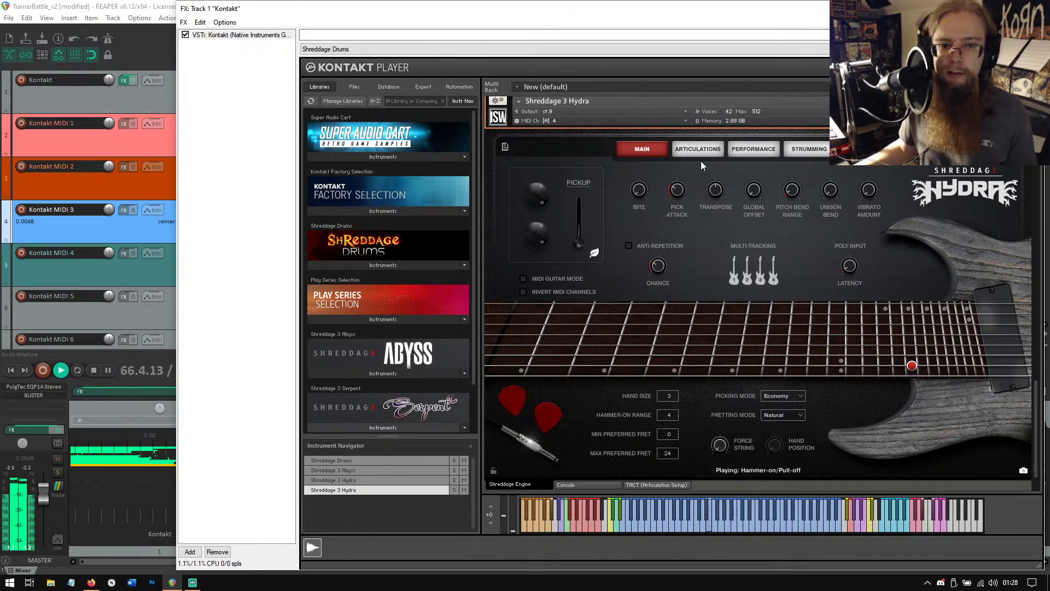
key(Escape)
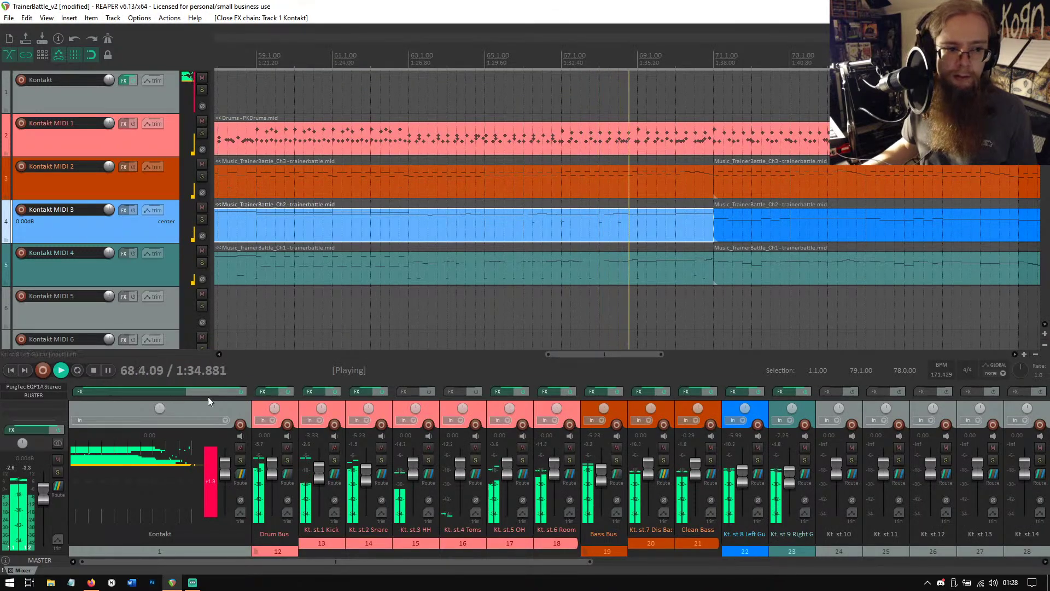
Replay the mix from measure 59 with Kontakt's second Shreddage 3 Hydra instrument (output st.9) open.
click(94, 371)
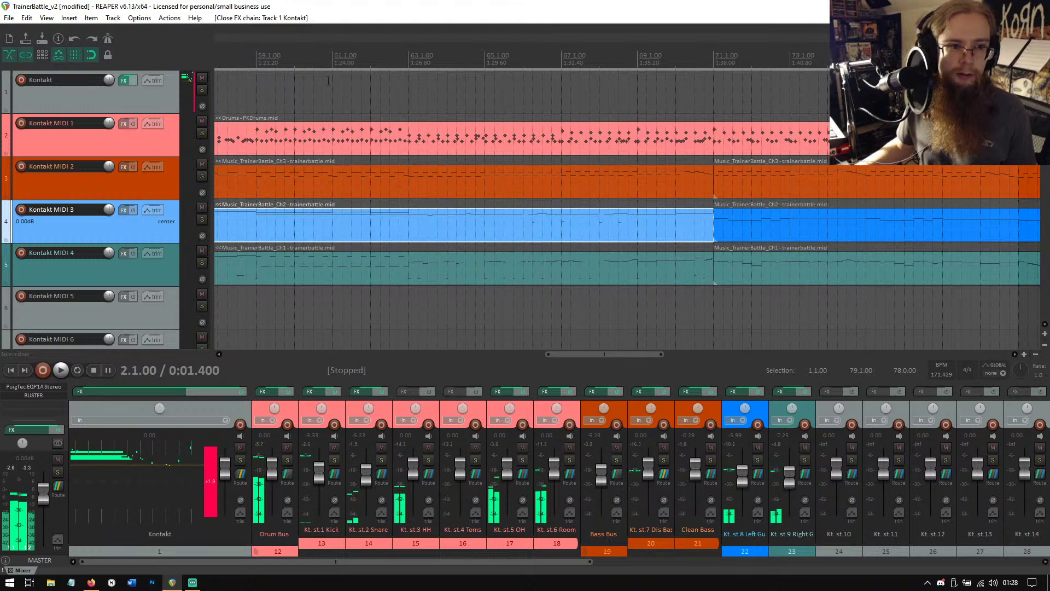
click(256, 59)
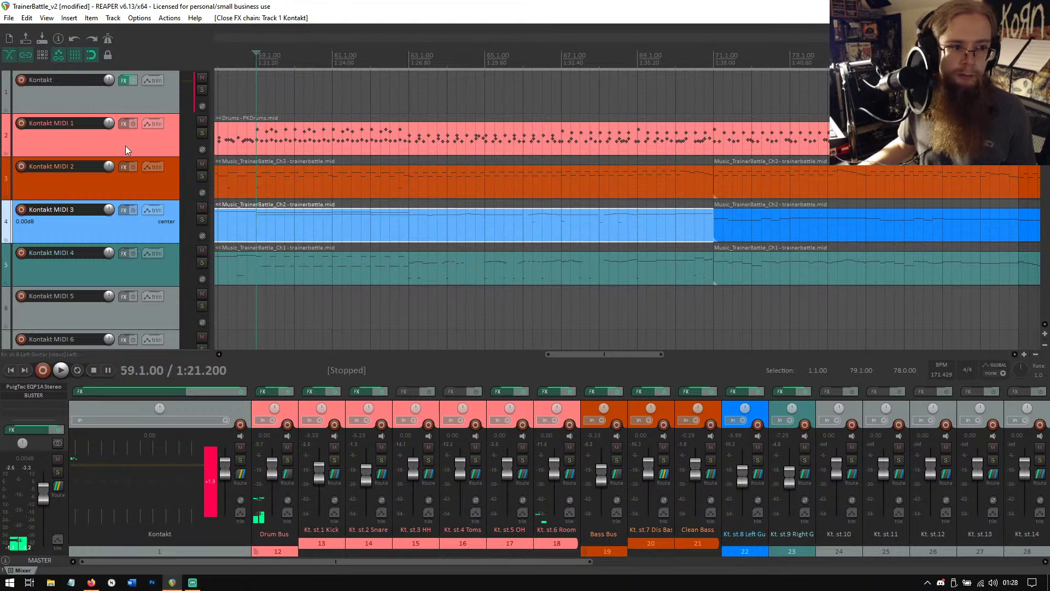
click(125, 83)
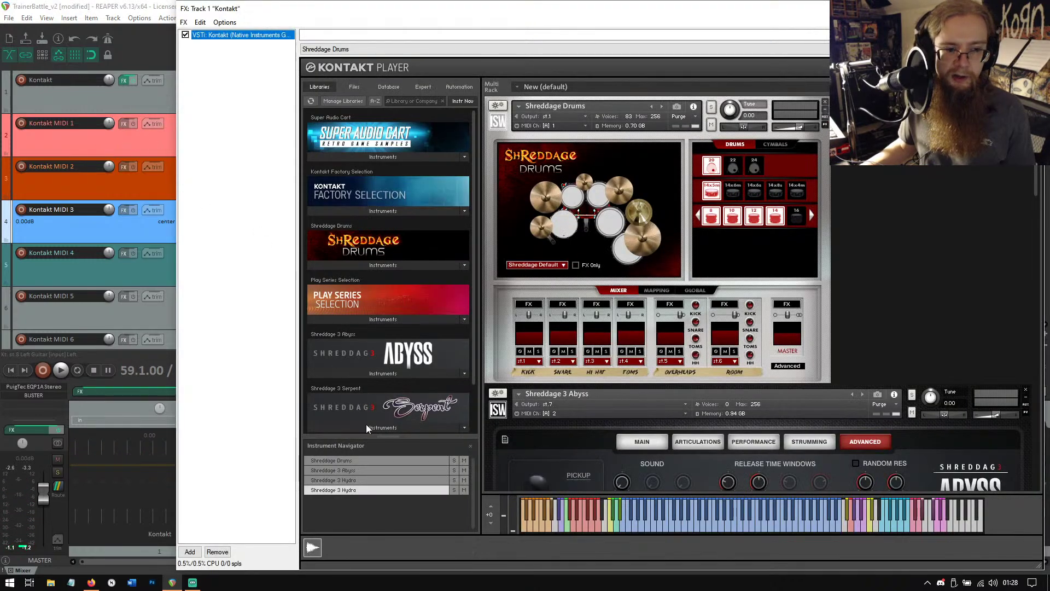
click(353, 489)
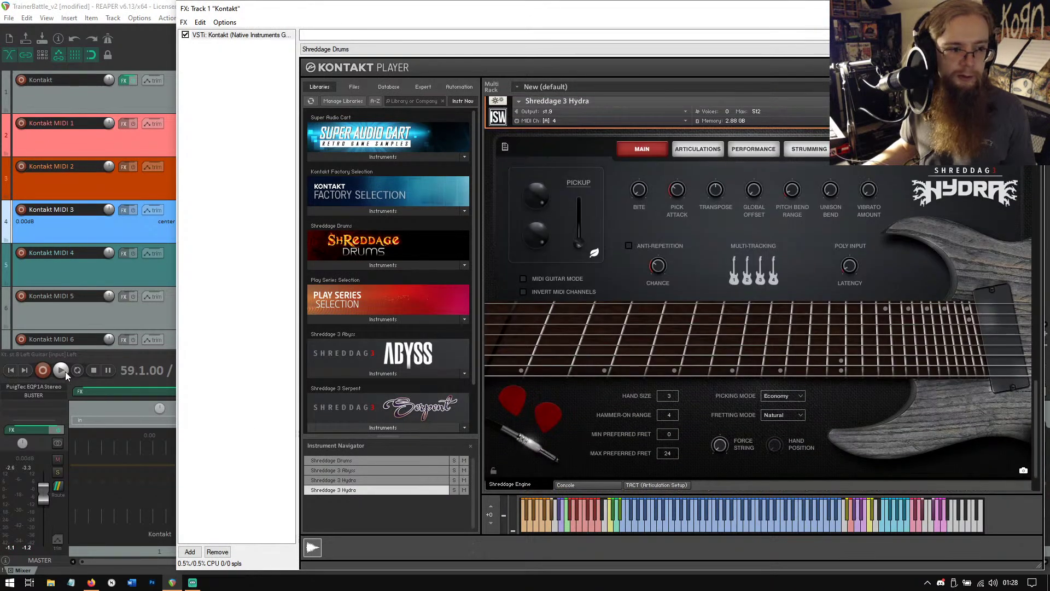
click(65, 371)
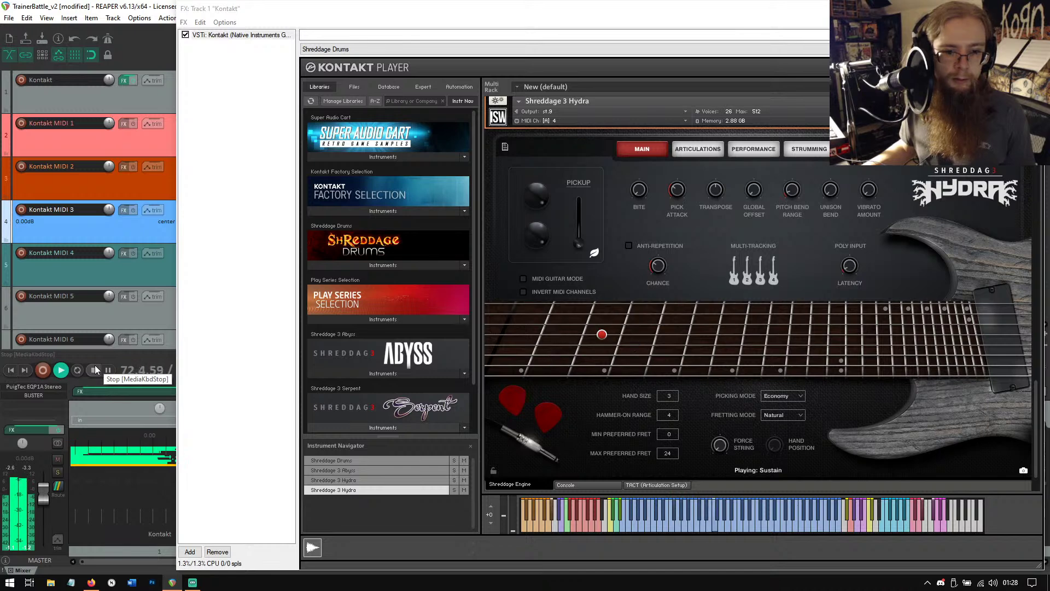
Restart playback from the beginning of the project to listen to the guitars, and close the Kontakt window.
click(94, 368)
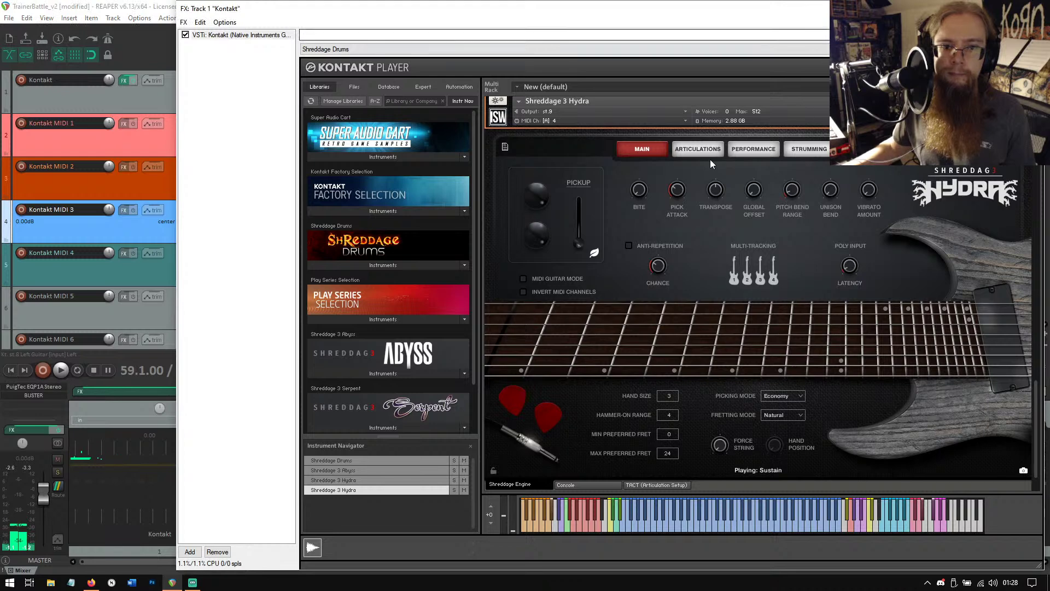
click(62, 370)
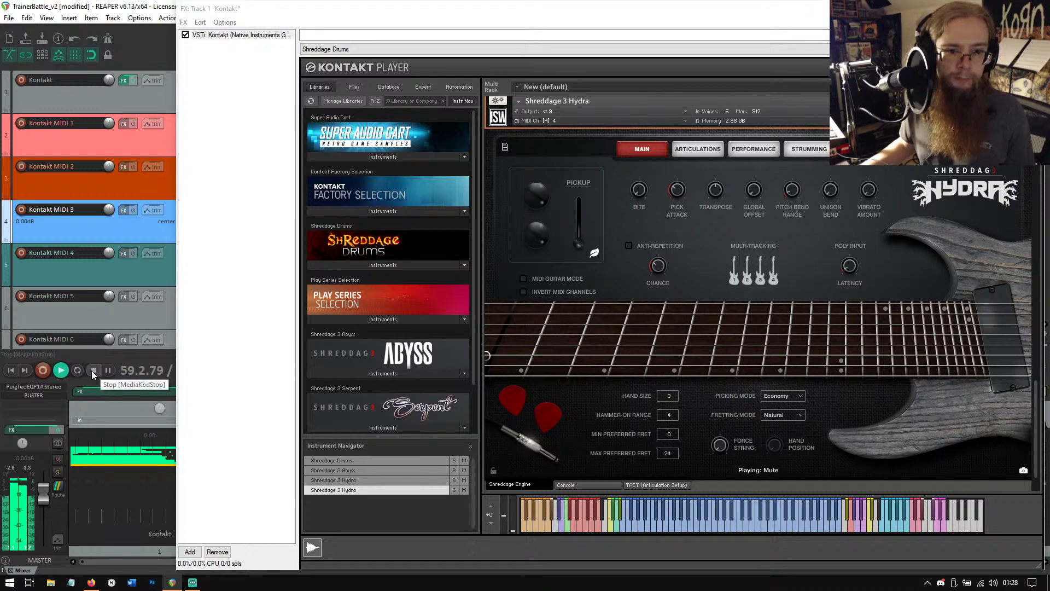
click(93, 370)
click(11, 370)
click(61, 370)
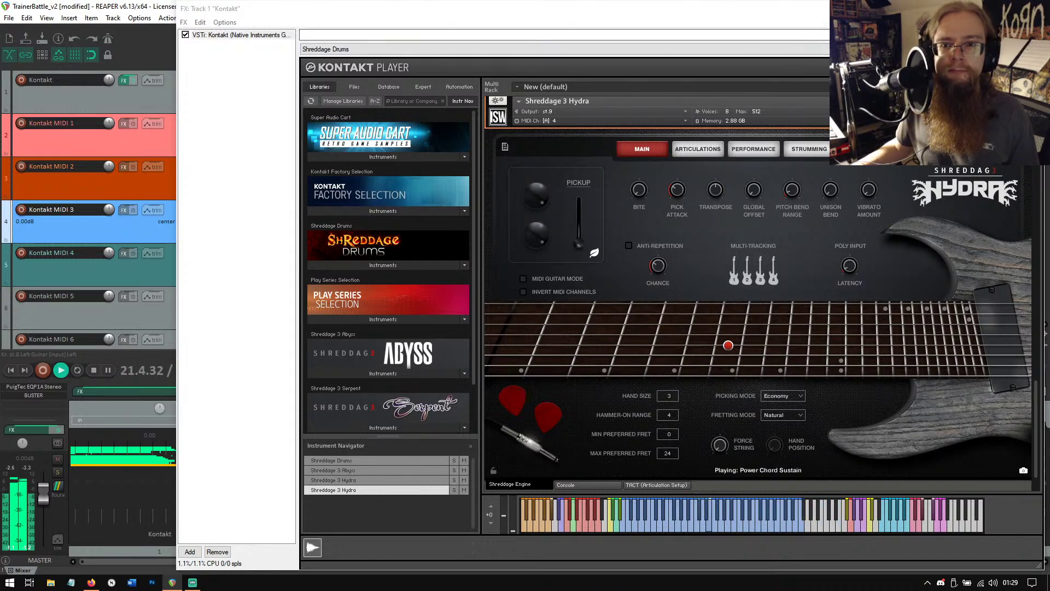
key(Escape)
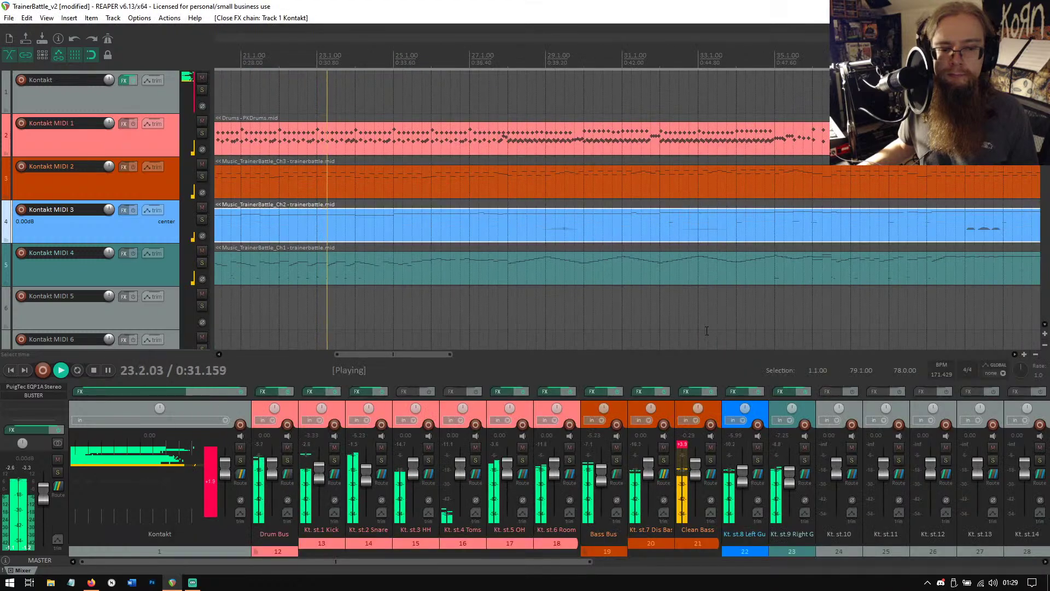
Clear the Clean Bass peak indicator and switch off the FX rack reverb in TSE X50 v2 on the Right Guitar track.
click(683, 444)
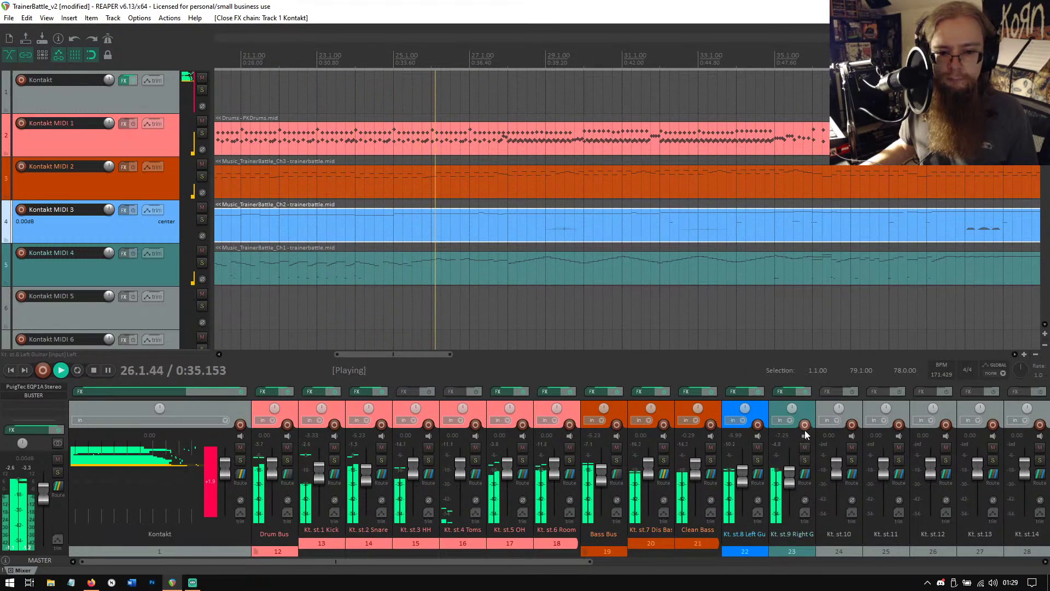
click(782, 393)
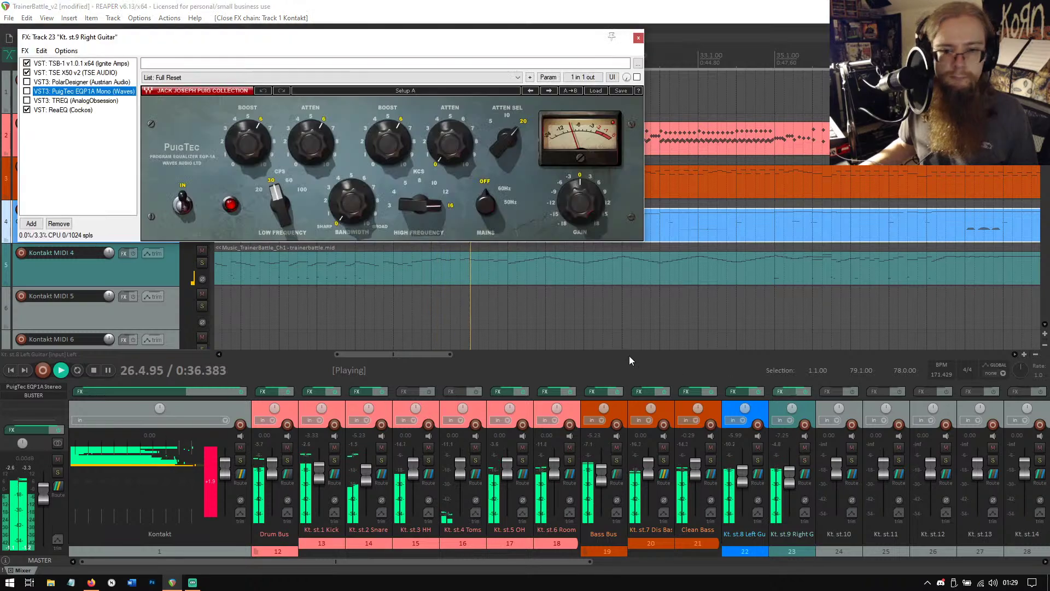
click(81, 73)
click(474, 97)
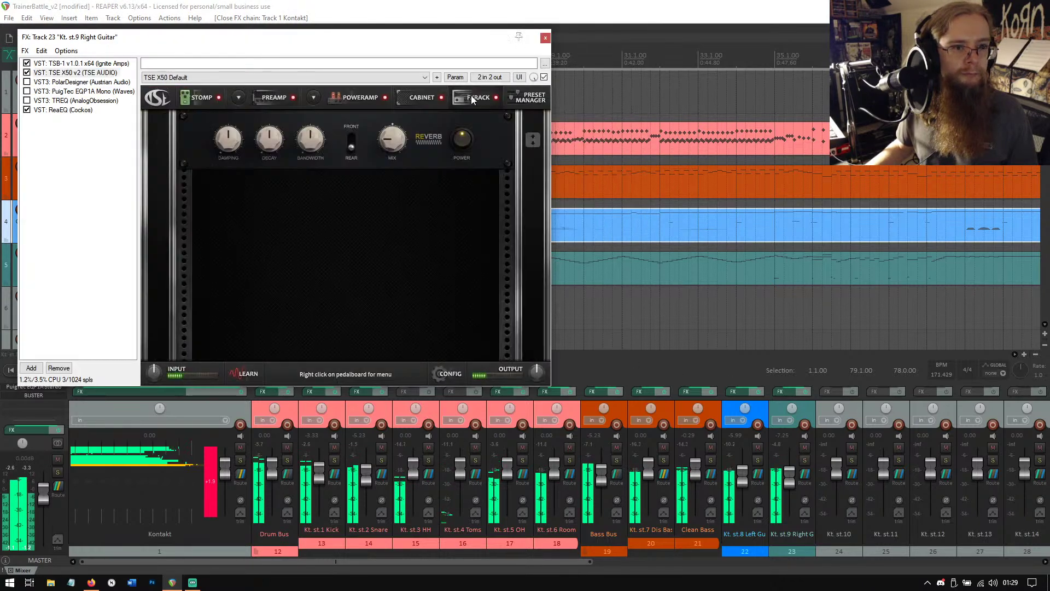
click(466, 142)
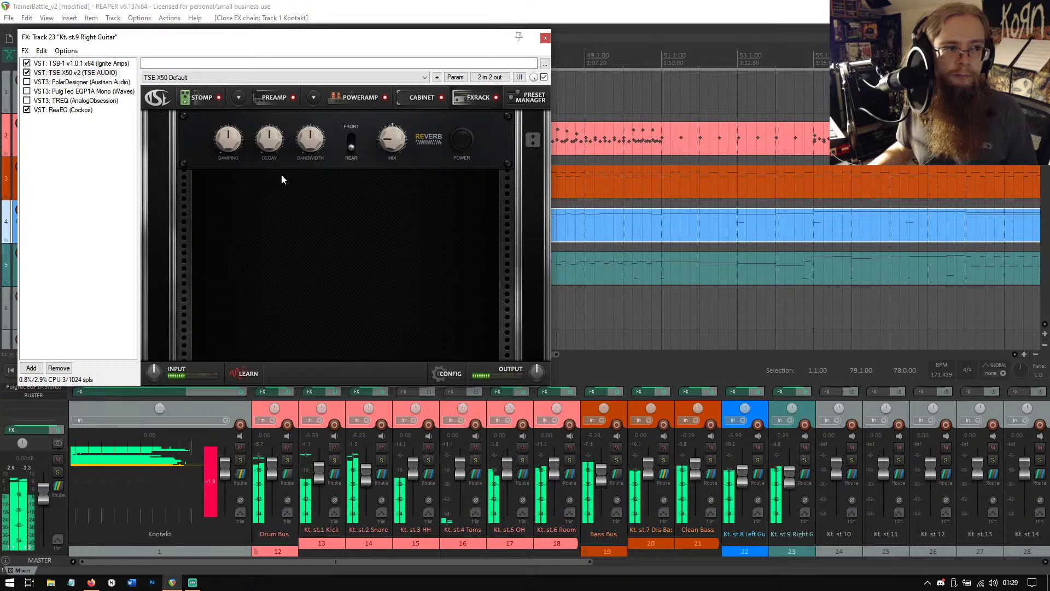
Review the knob settings of the bypassed PuigTec EQP1A Mono on the Right Guitar track.
click(81, 92)
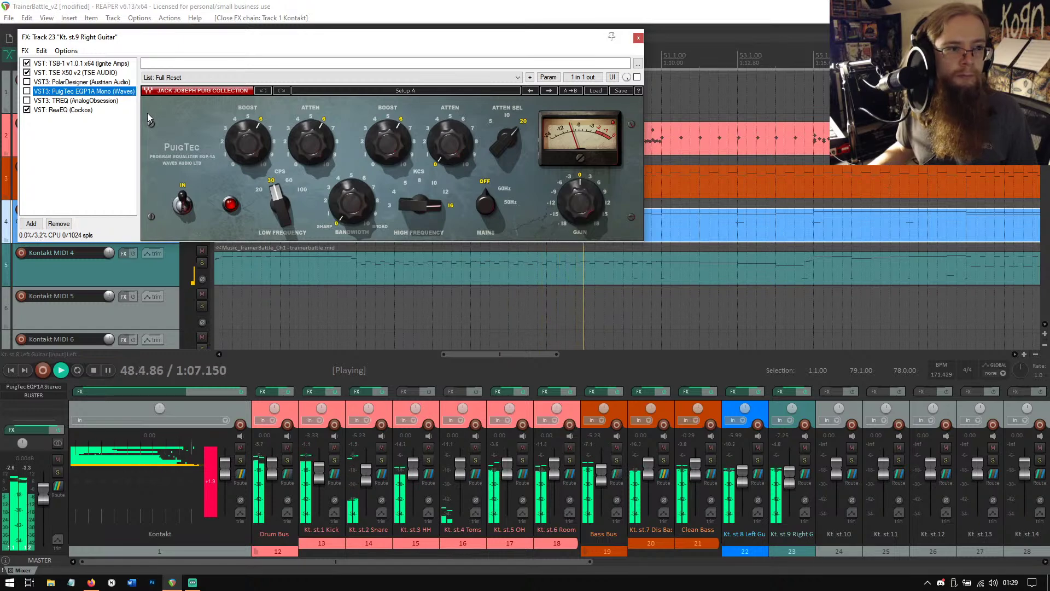
click(183, 77)
click(184, 77)
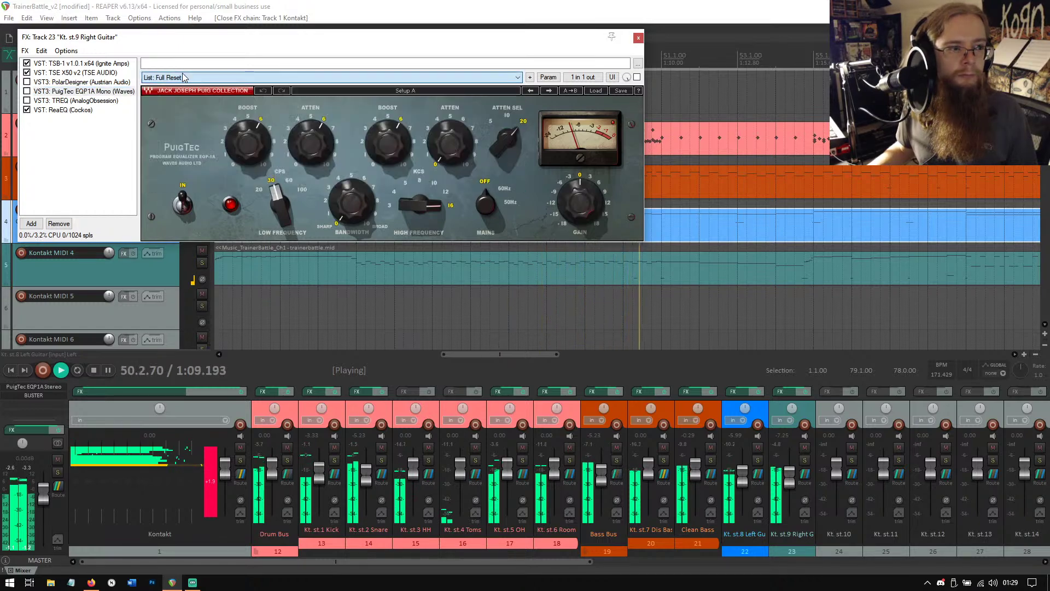
click(78, 93)
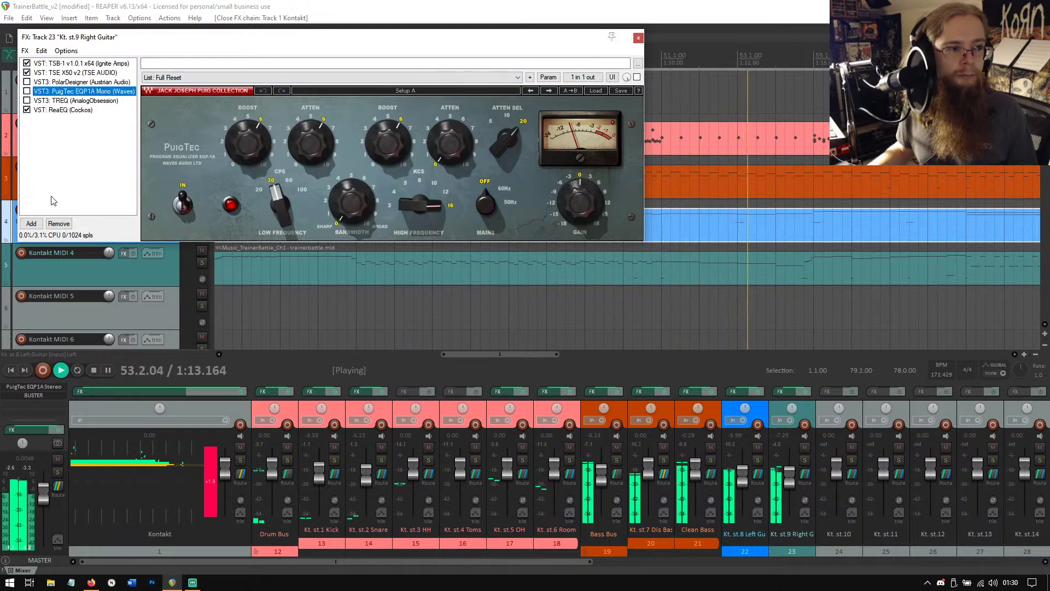
Add PuigTec EQP1A Stereo to the Right Guitar FX chain and place it directly below PuigTec EQP1A Mono.
click(34, 225)
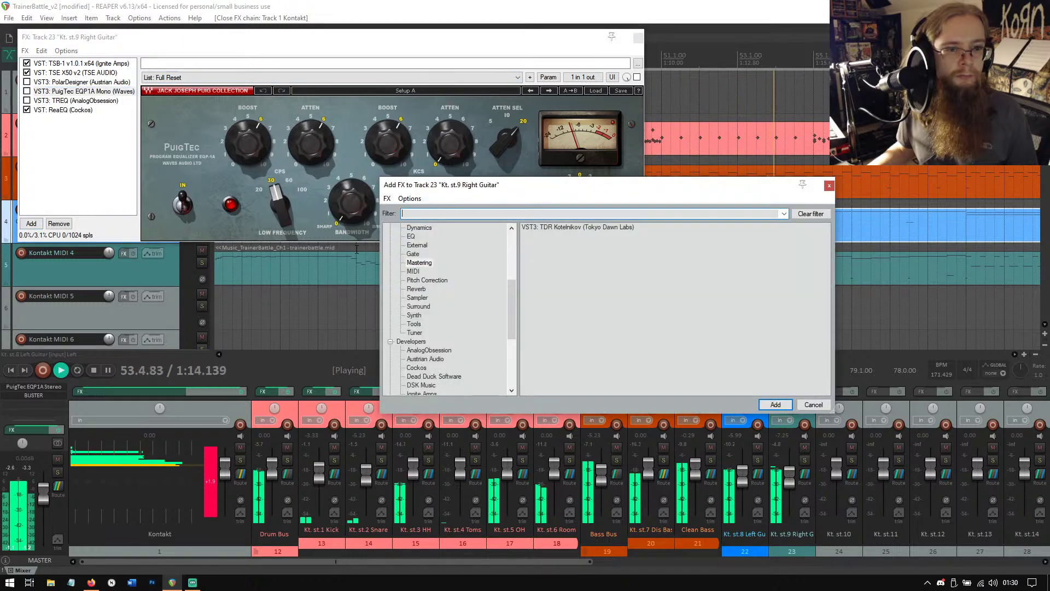
scroll(427, 284, up, 2)
click(427, 280)
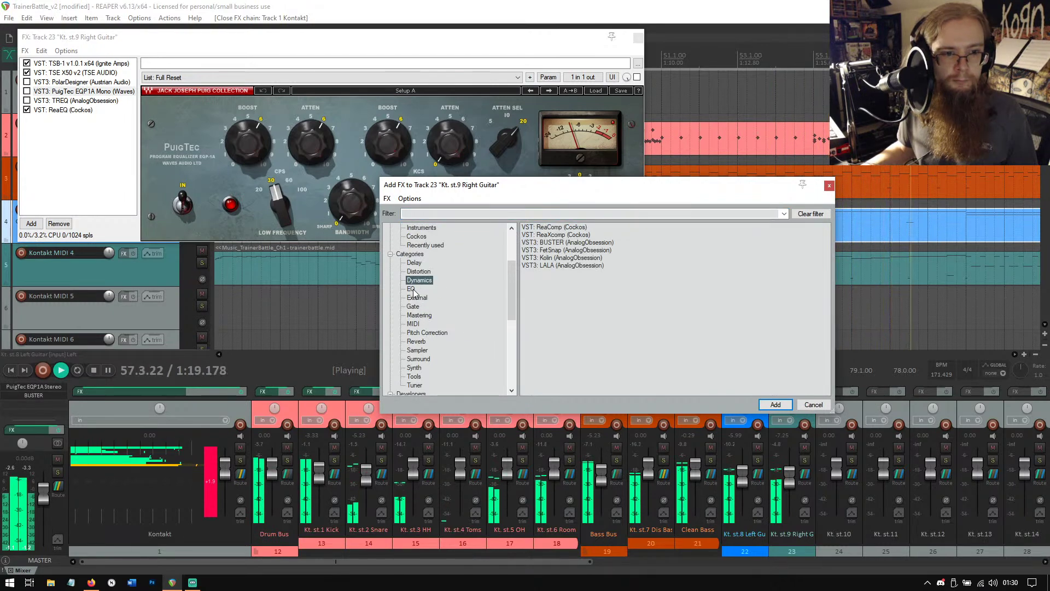
click(412, 290)
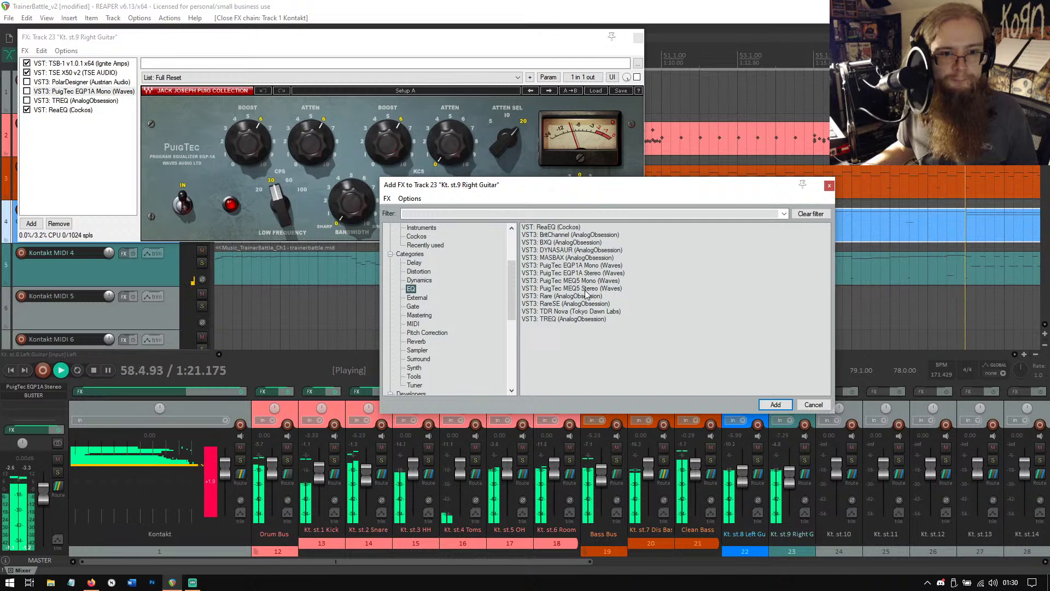
click(586, 291)
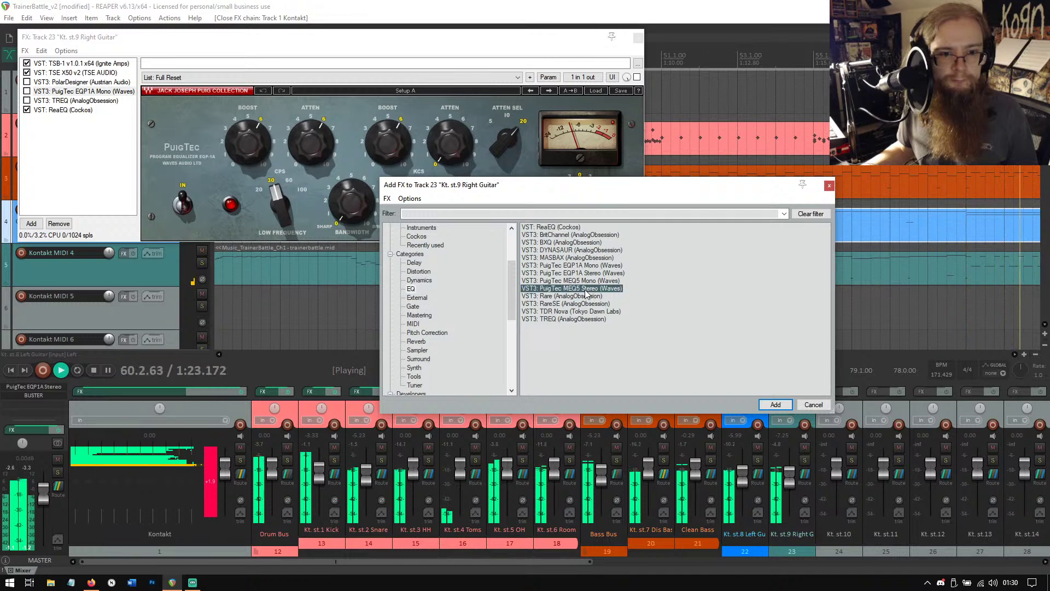
click(572, 273)
click(773, 406)
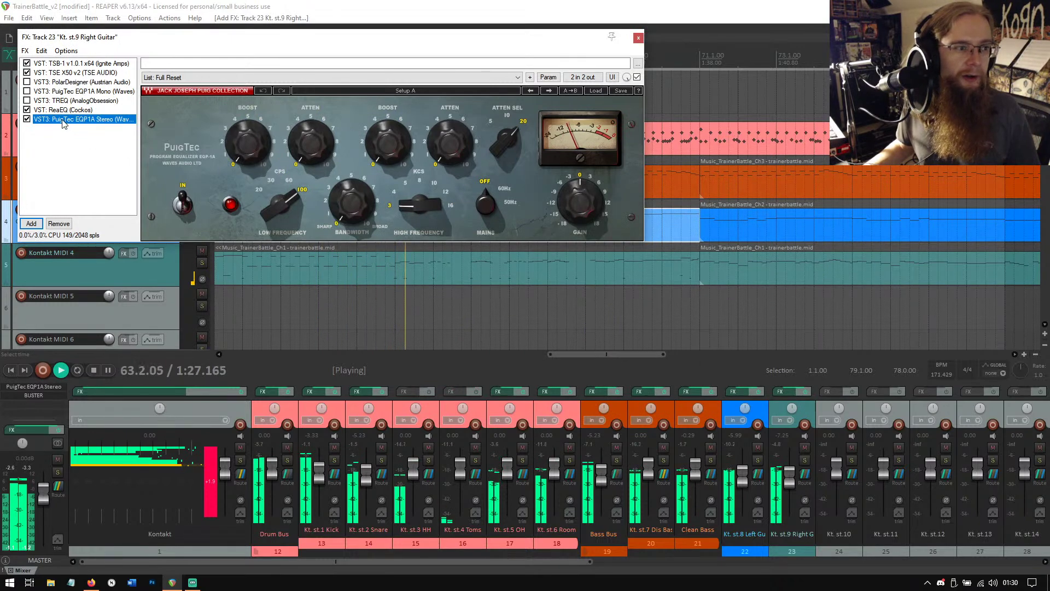
drag(64, 125, 75, 96)
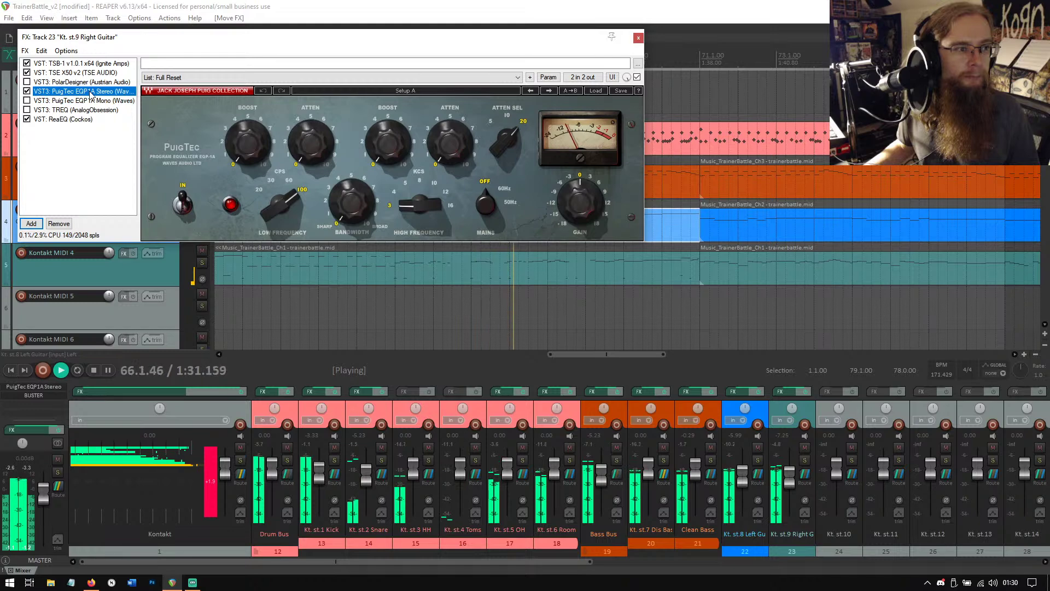
drag(82, 91, 96, 104)
Set PuigTec EQP1A Stereo's low boost to 5.9, low attenuation to 6.0, low frequency to 30 and high frequency to 16, and raise the high boost.
drag(248, 142, 248, 123)
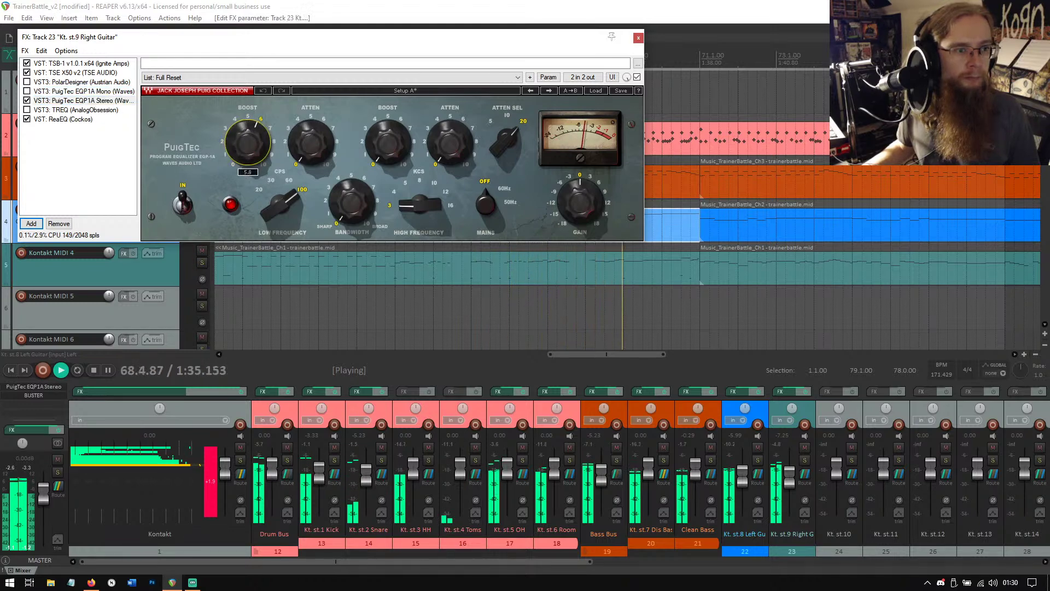
drag(248, 141, 248, 140)
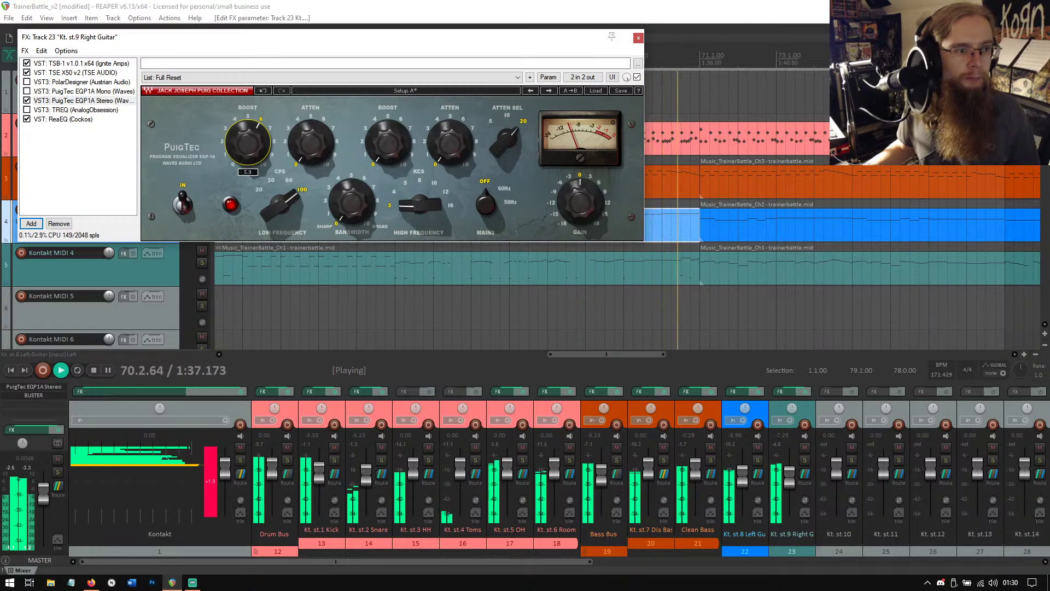
drag(311, 142, 311, 116)
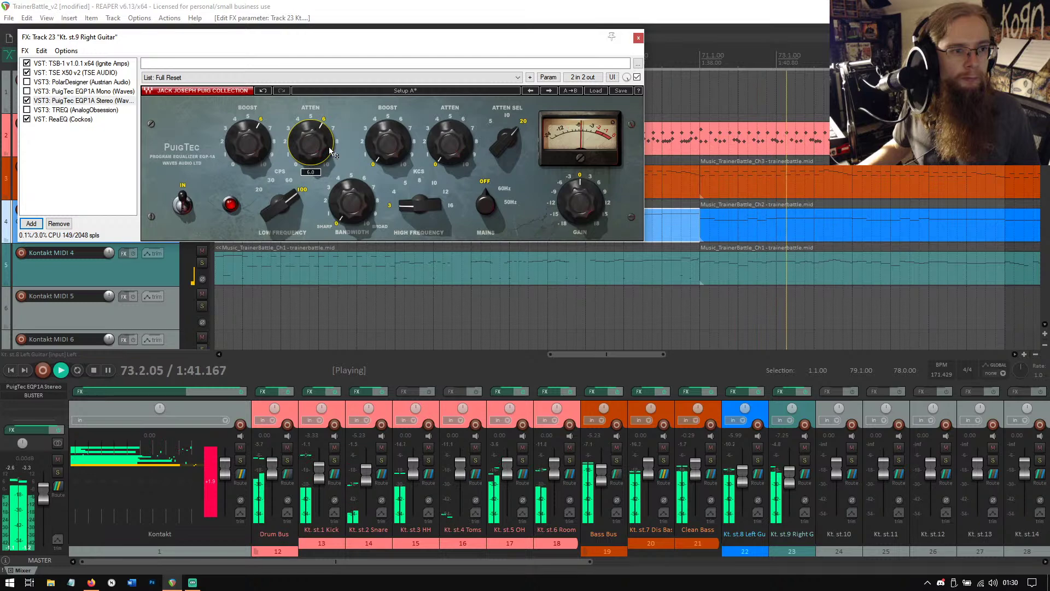
drag(390, 155, 390, 130)
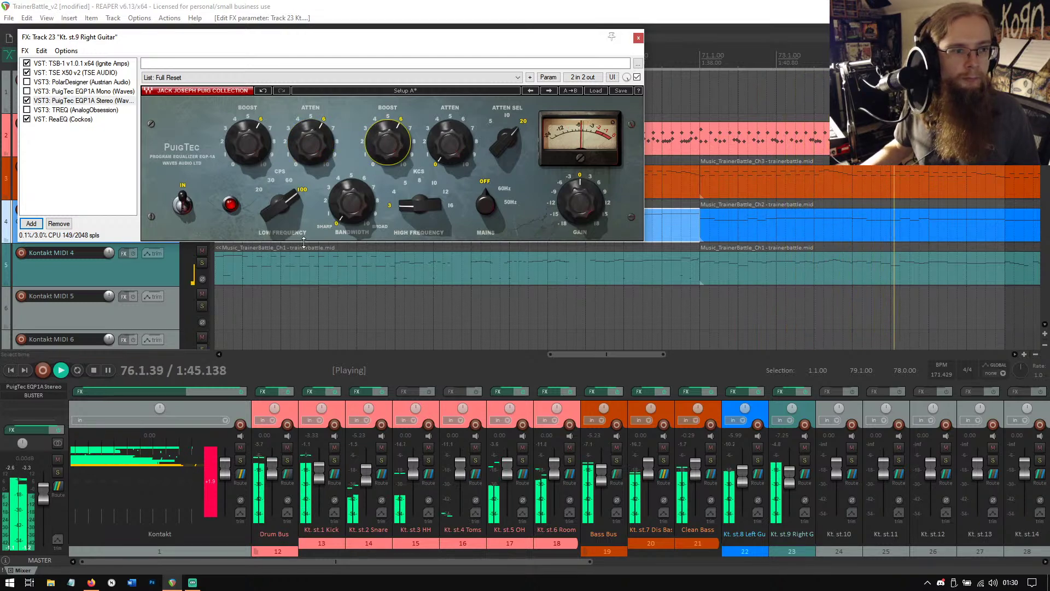
drag(278, 212, 279, 230)
drag(441, 215, 441, 189)
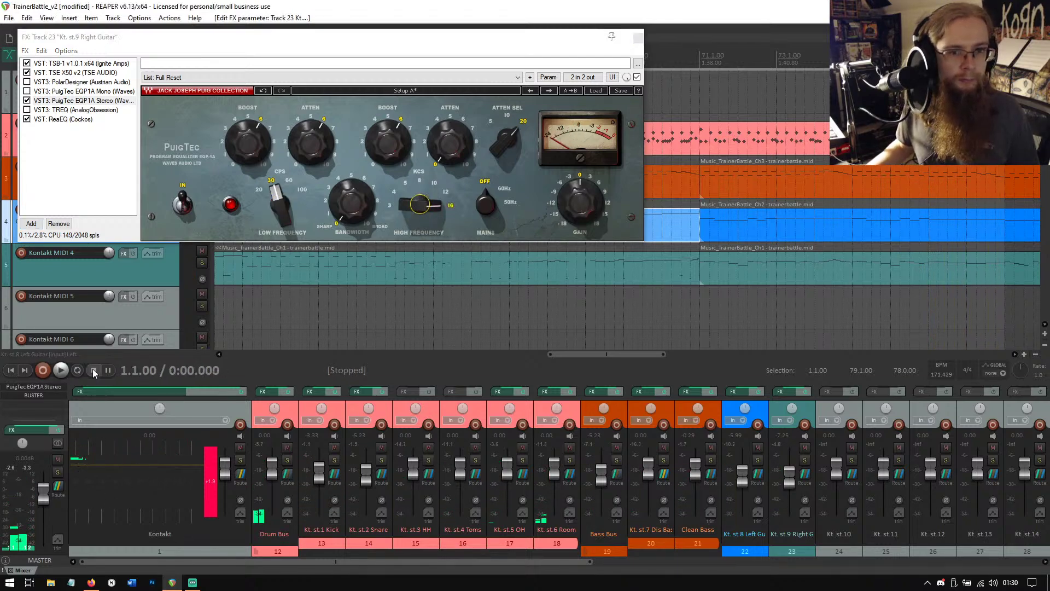
Play the project from the start, lower PuigTec EQP1A Stereo's gain to about -3 dB and toggle its bypass to compare.
click(62, 370)
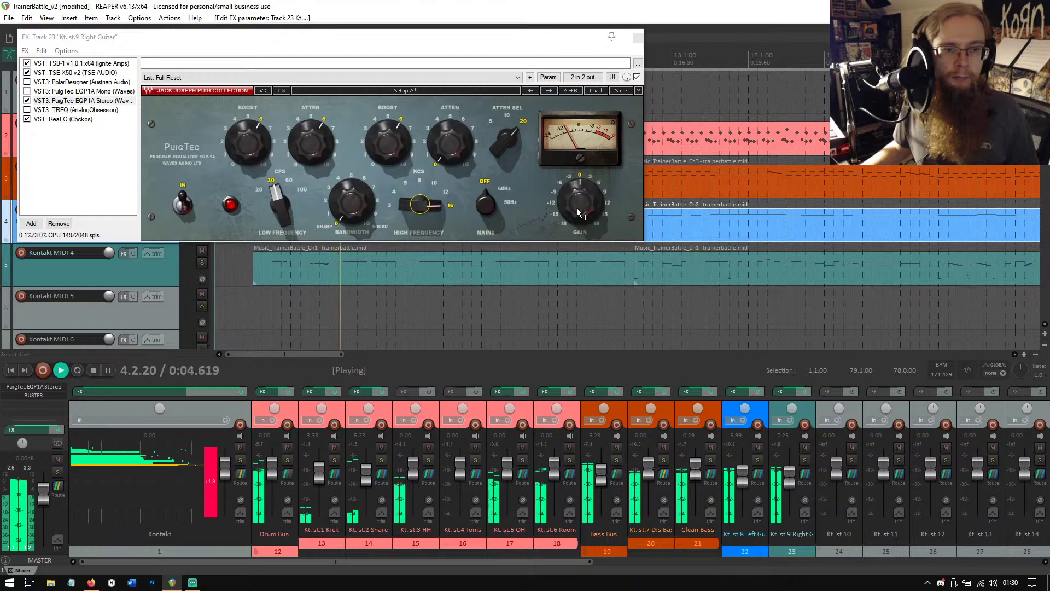
mouse_move(575, 205)
drag(574, 205, 575, 219)
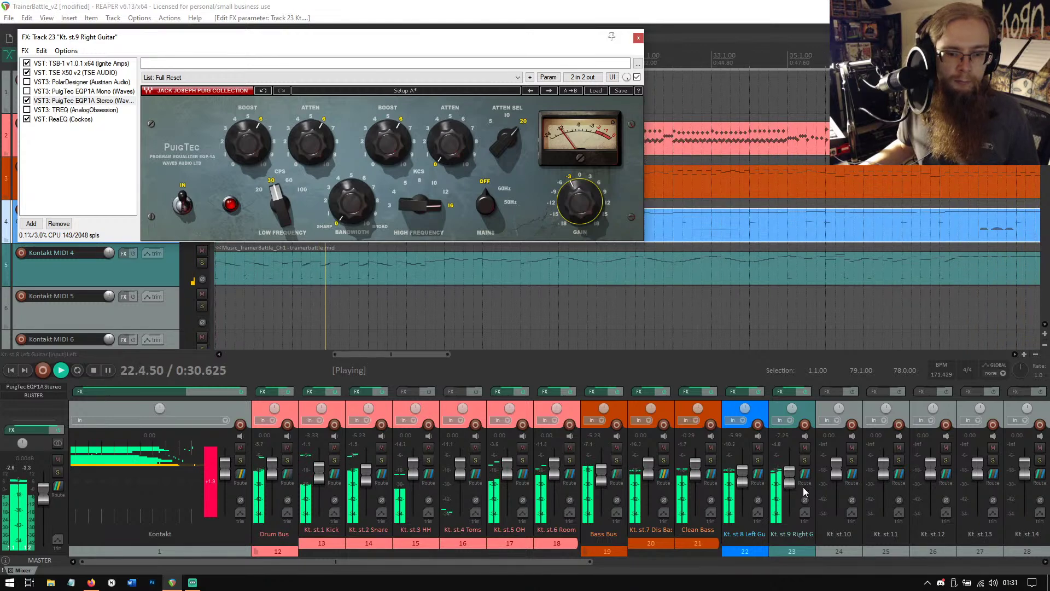
click(27, 101)
click(27, 101)
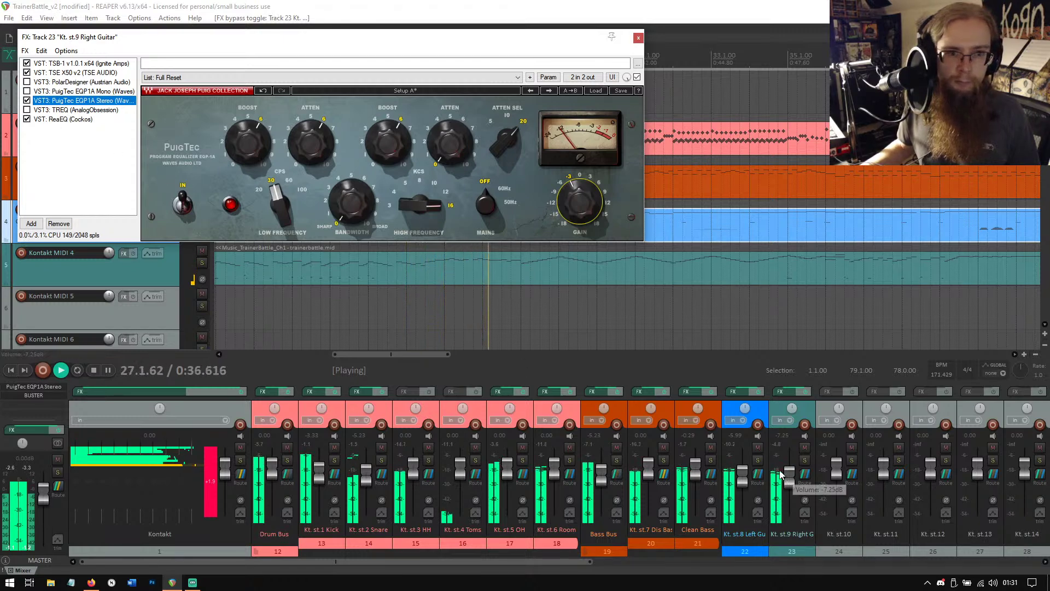
click(573, 213)
drag(573, 213, 585, 189)
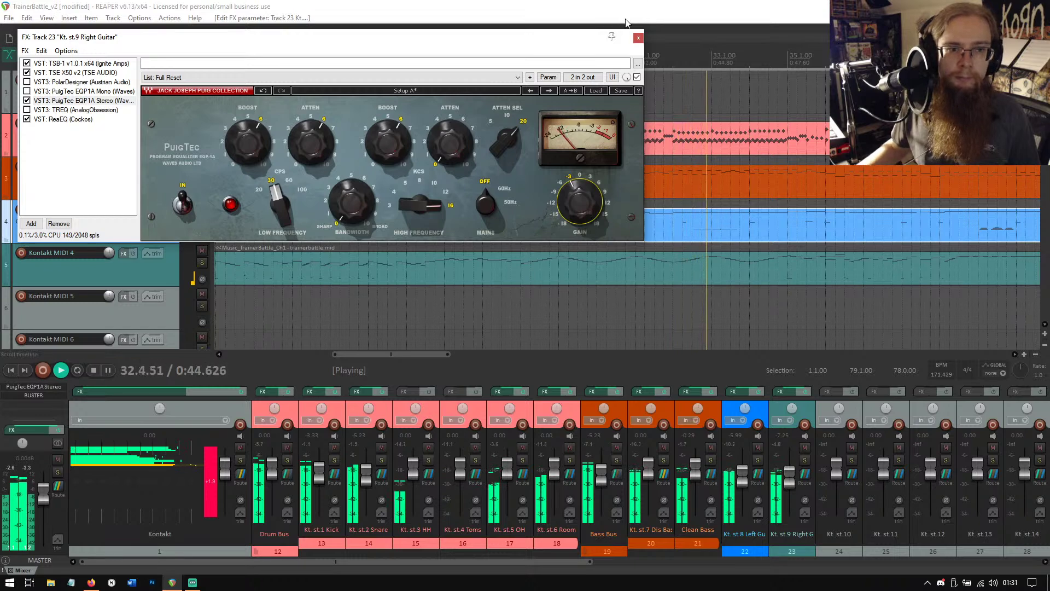
Compare the mono and stereo PuigTec settings, close the Right Guitar FX chain and raise the track's volume to -4.42 dB.
click(67, 92)
click(78, 101)
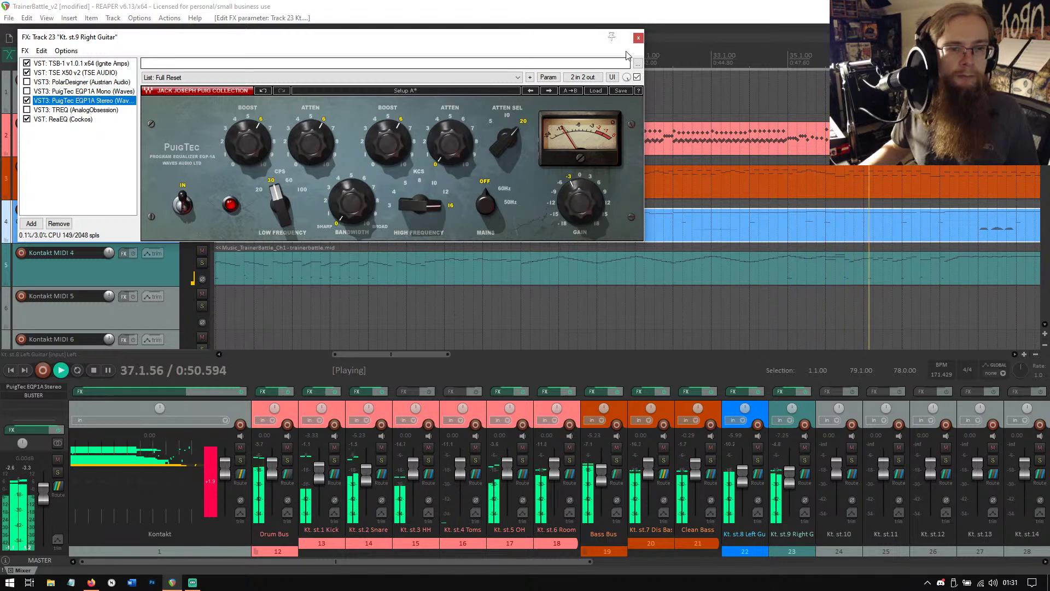
click(780, 391)
drag(786, 481, 786, 472)
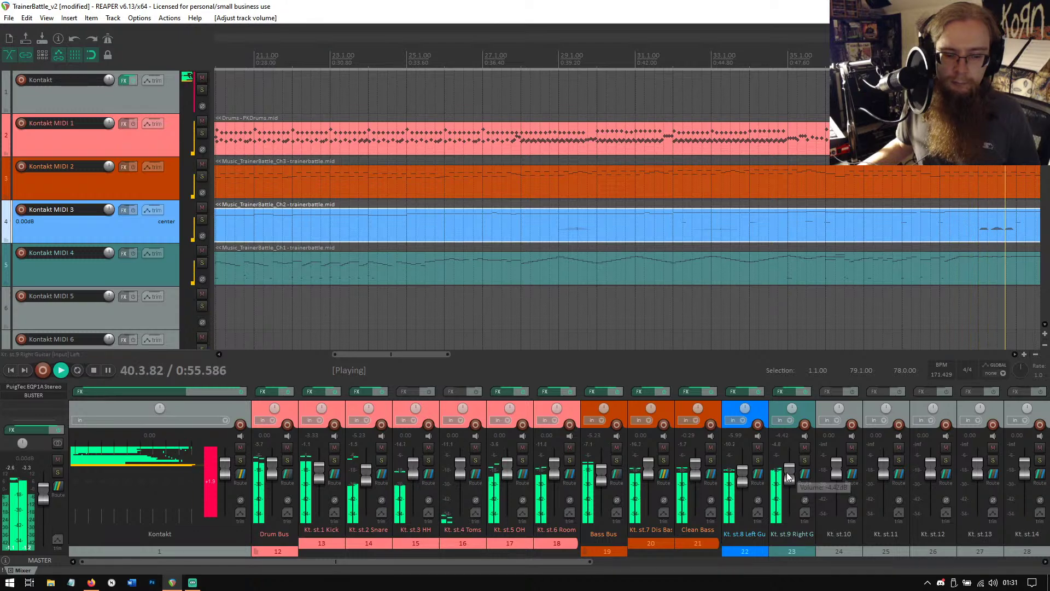
Lower the gain of PuigTec EQP1A Mono on the Left Guitar track to about -3 dB.
click(736, 392)
click(226, 122)
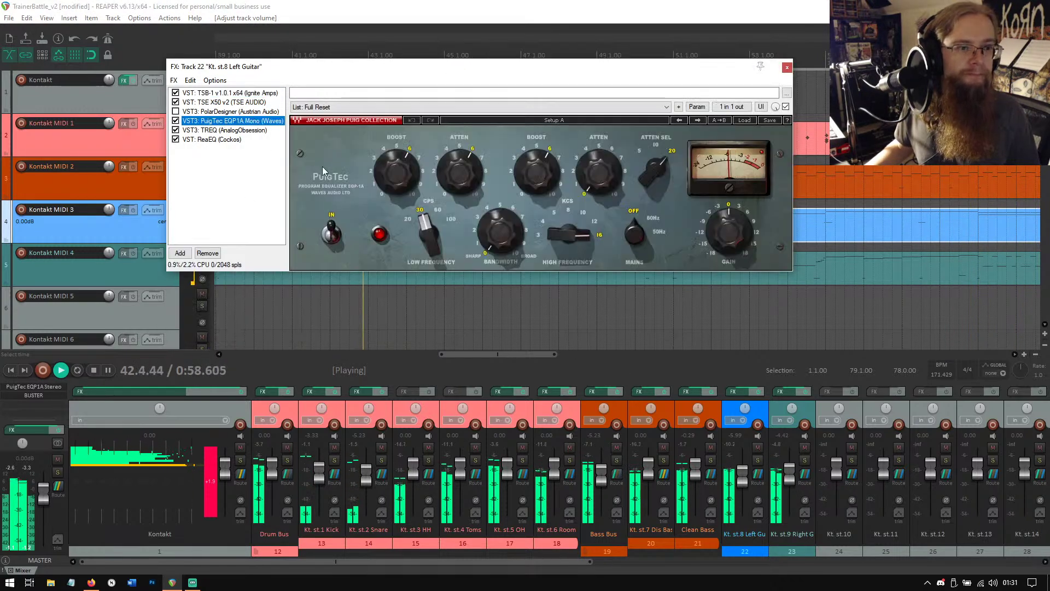
click(728, 231)
drag(728, 231, 728, 235)
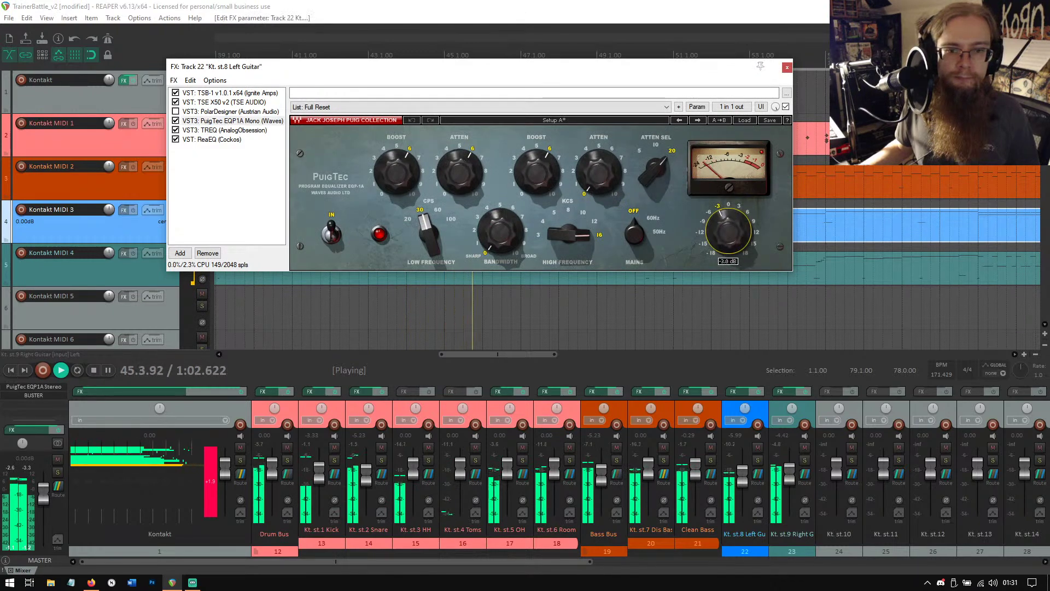
Close the Left Guitar FX chain, raise the track's volume to -0.19 dB and save the project.
click(786, 67)
drag(742, 477, 711, 459)
click(9, 17)
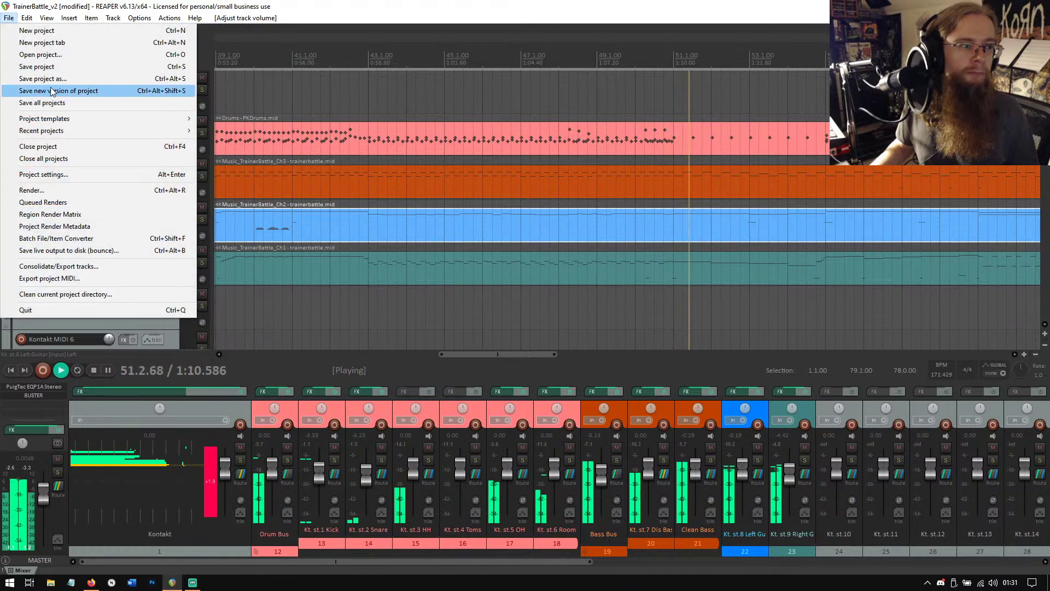
click(37, 67)
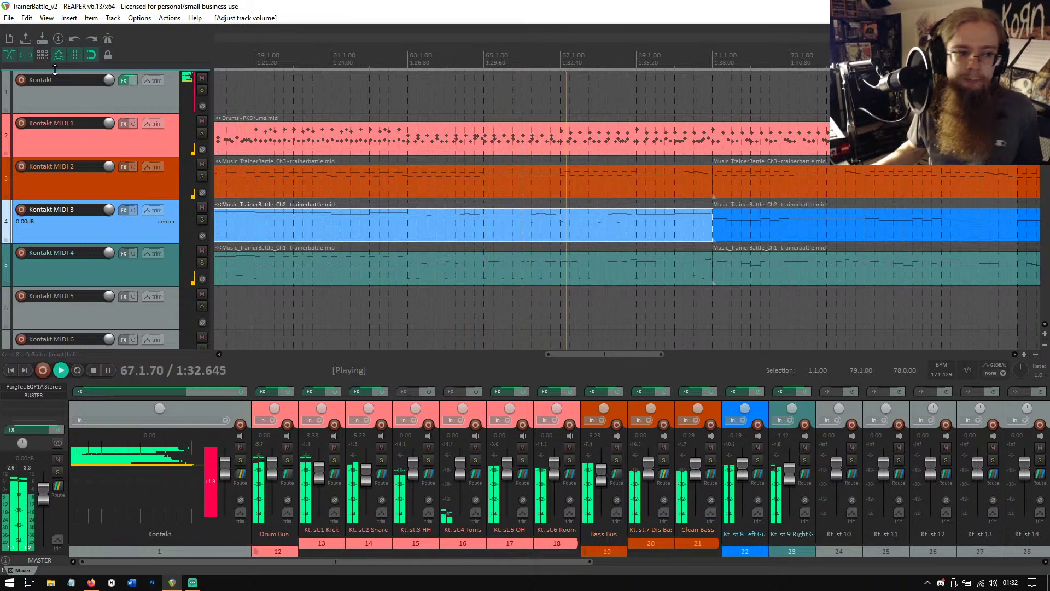
Stop playback and look through TSB-1, PolarDesigner and the stomp and preamp sections of TSE X50 on the Right Guitar track.
click(93, 371)
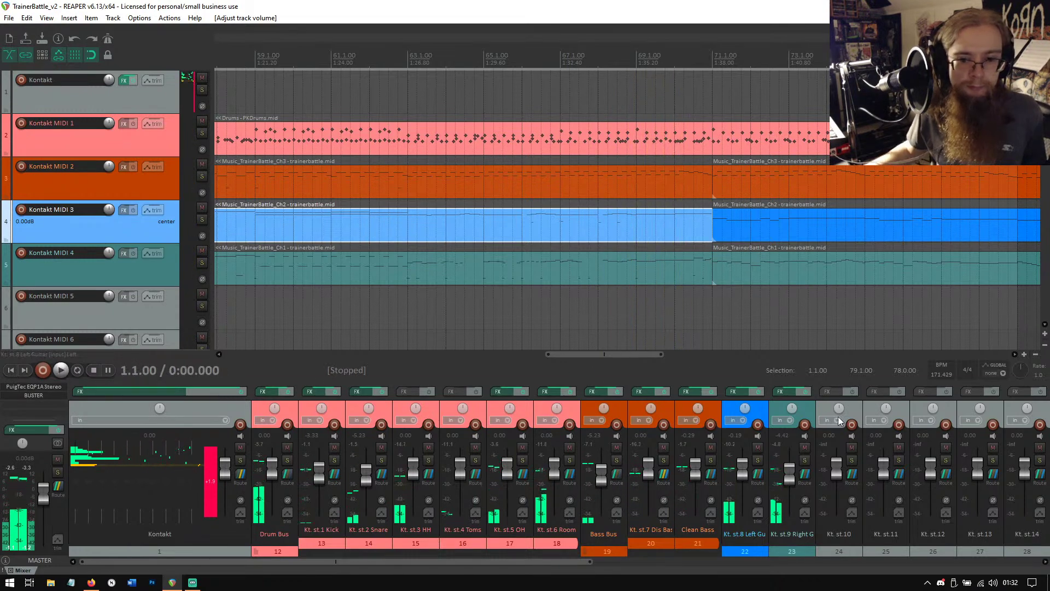
click(780, 391)
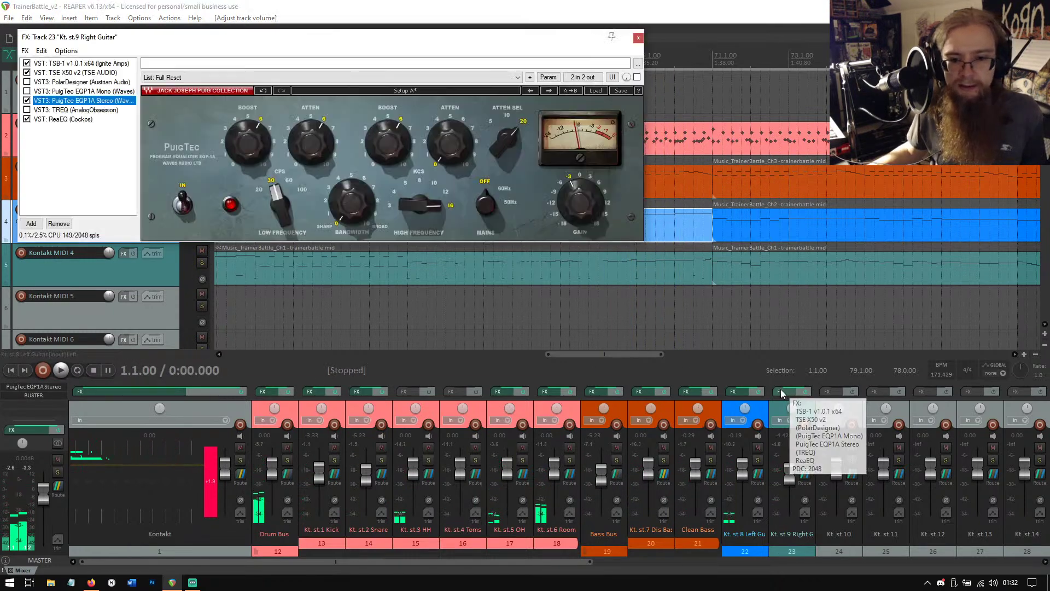
click(92, 72)
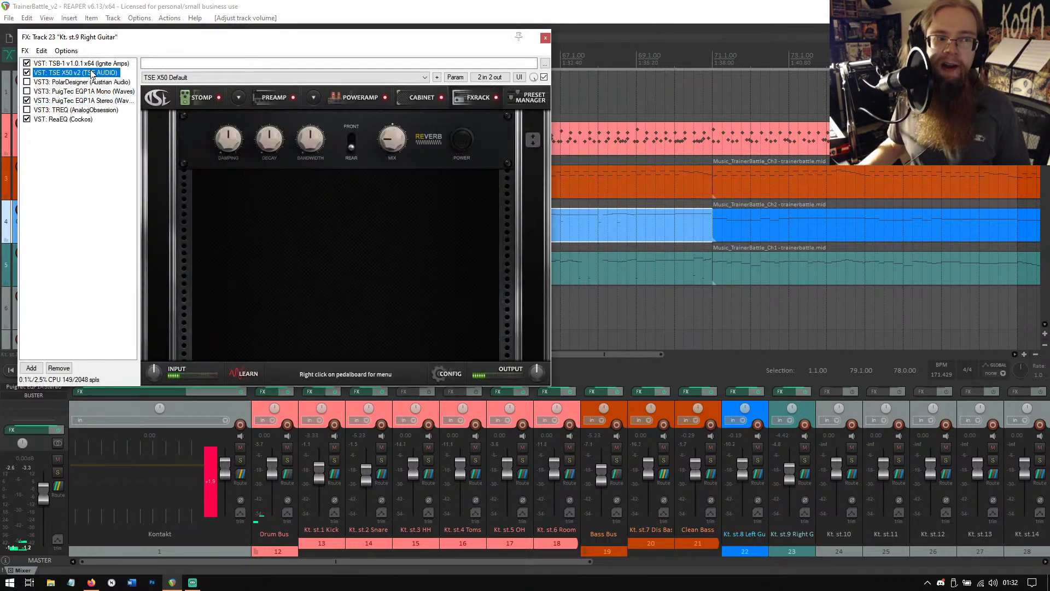
click(100, 86)
click(91, 65)
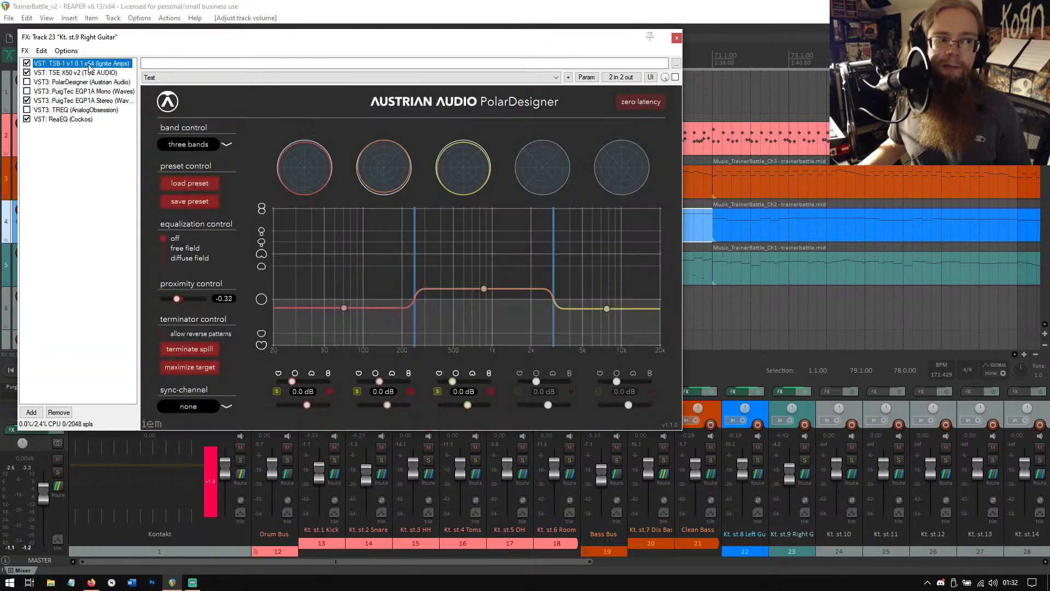
click(92, 73)
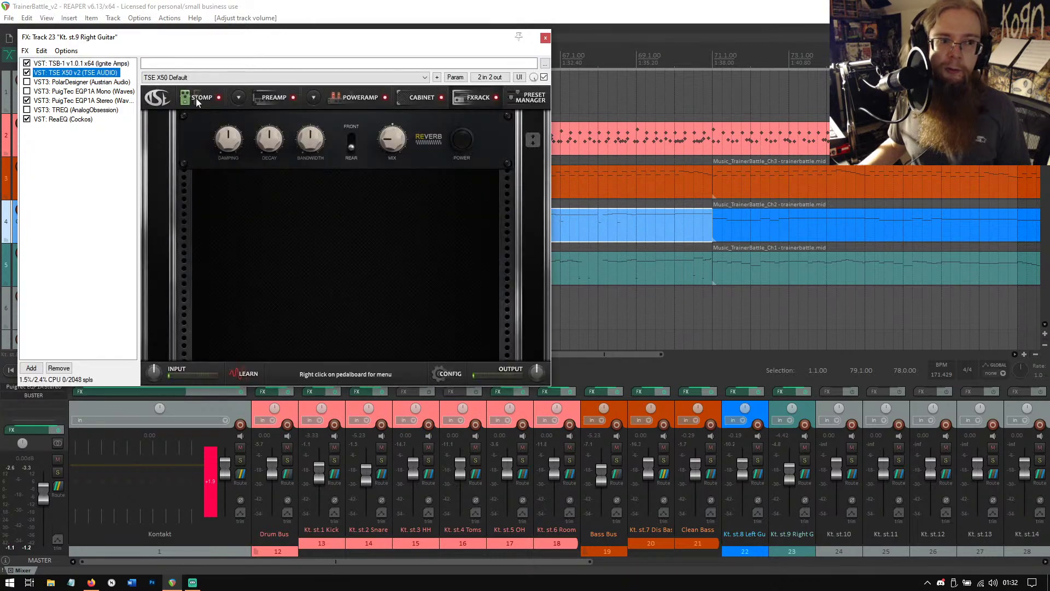
click(277, 98)
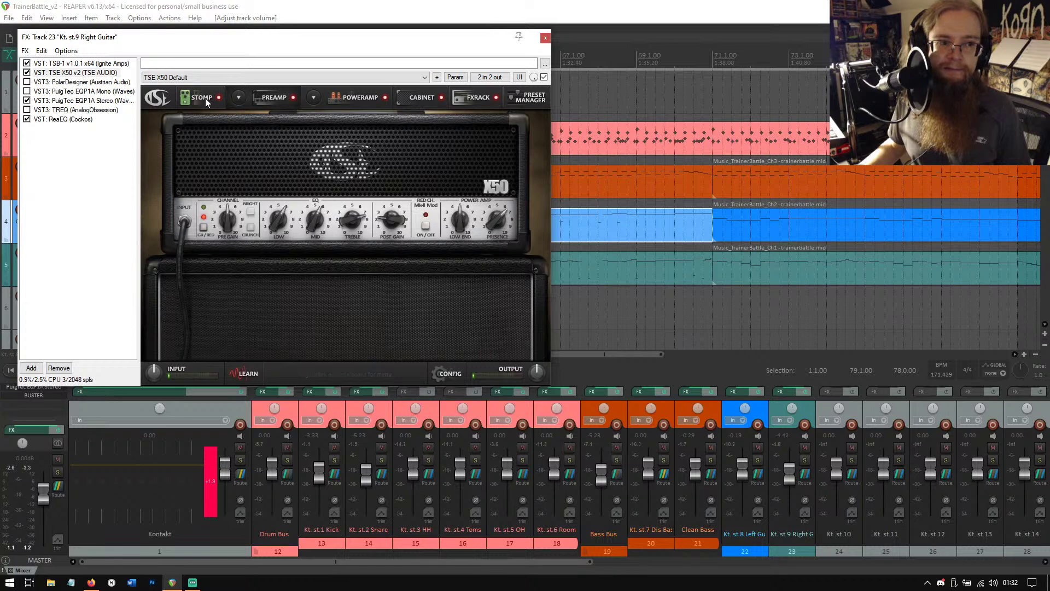
click(191, 99)
click(256, 99)
click(93, 64)
click(98, 82)
Lower the gain of the bypassed PuigTec EQP1A Mono on the Right Guitar track to about -3 dB.
click(99, 92)
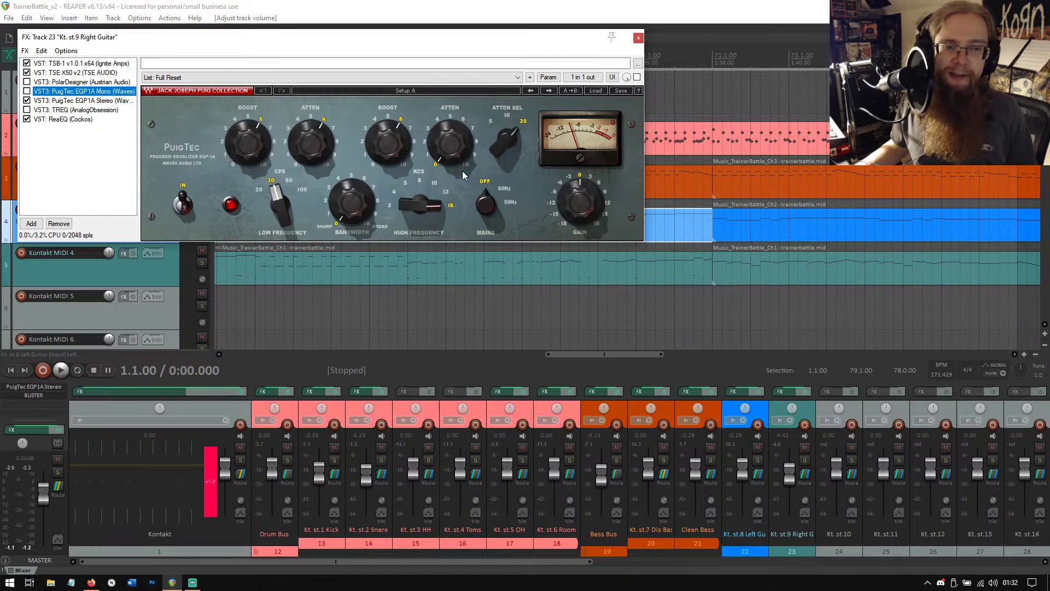
drag(571, 212, 571, 216)
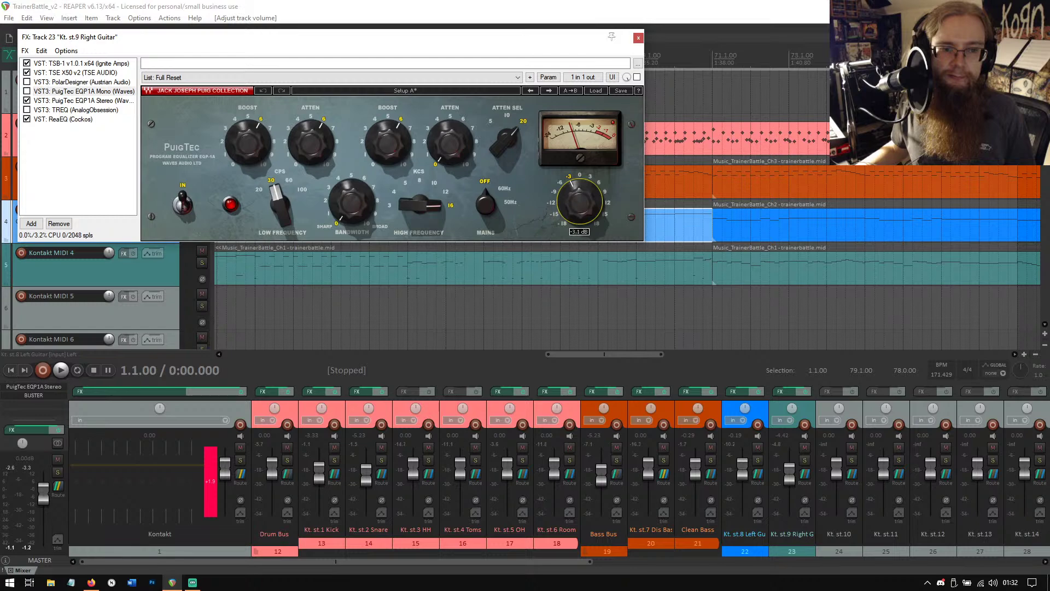
drag(571, 216, 570, 217)
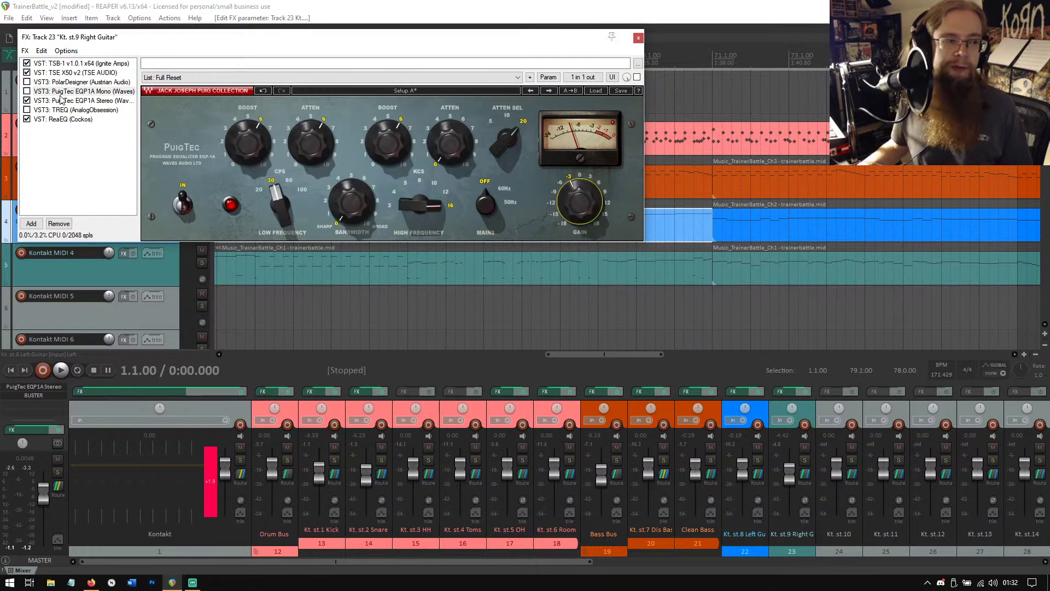
Review the ReaEQ, PuigTec EQP1A, TSE X50 amp and TSB-1 pedal settings in the Right Guitar FX chain.
click(65, 119)
click(80, 102)
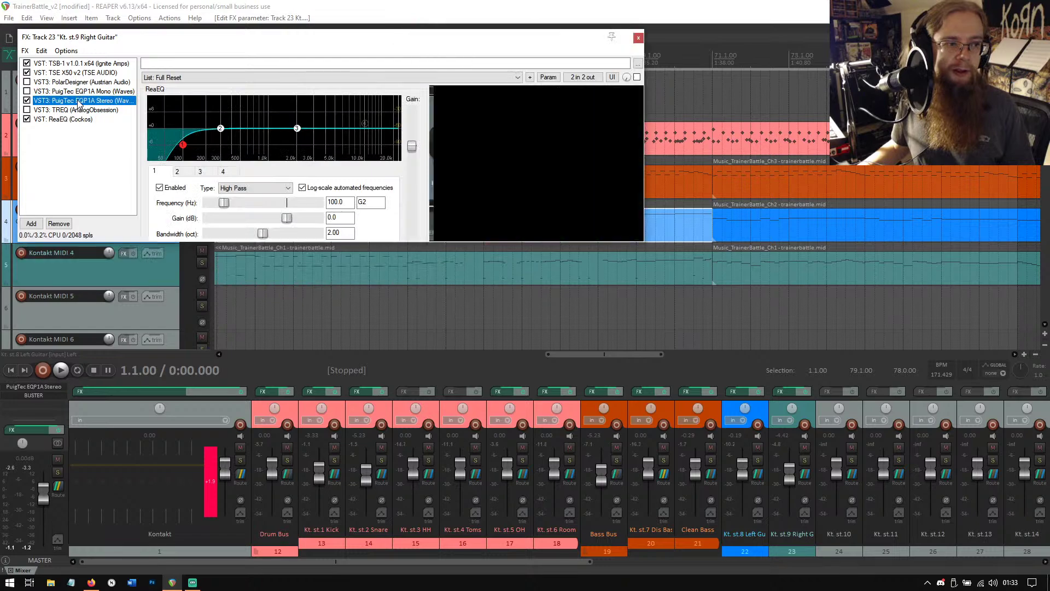
click(87, 73)
click(92, 64)
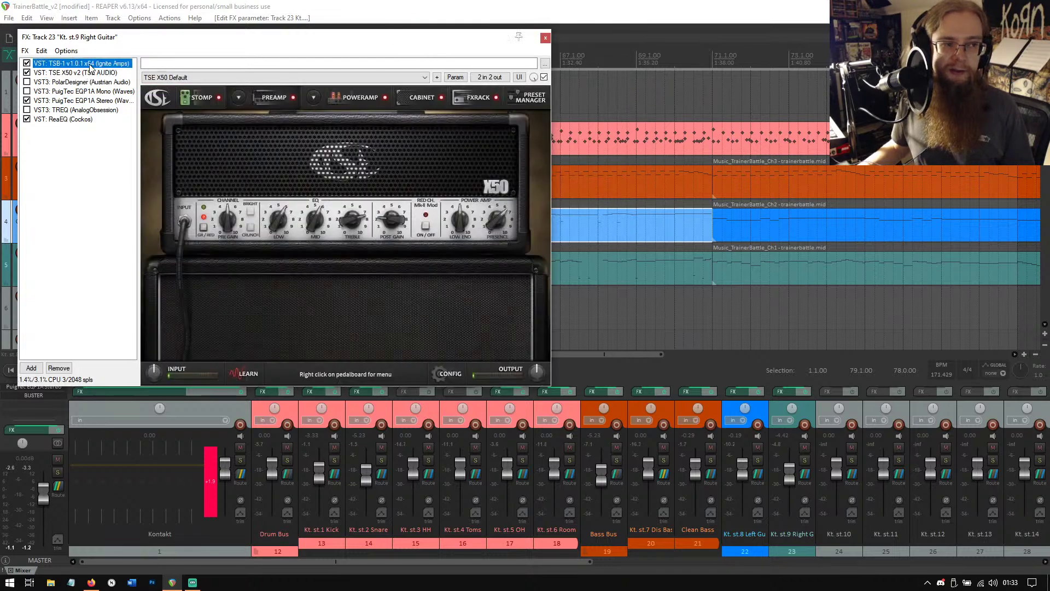
click(93, 73)
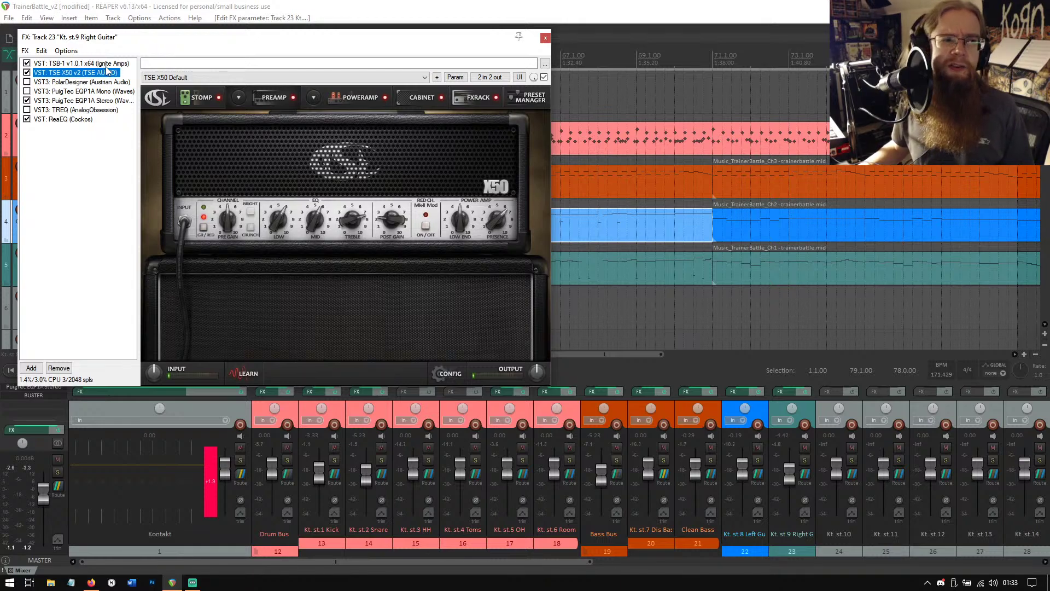
click(107, 64)
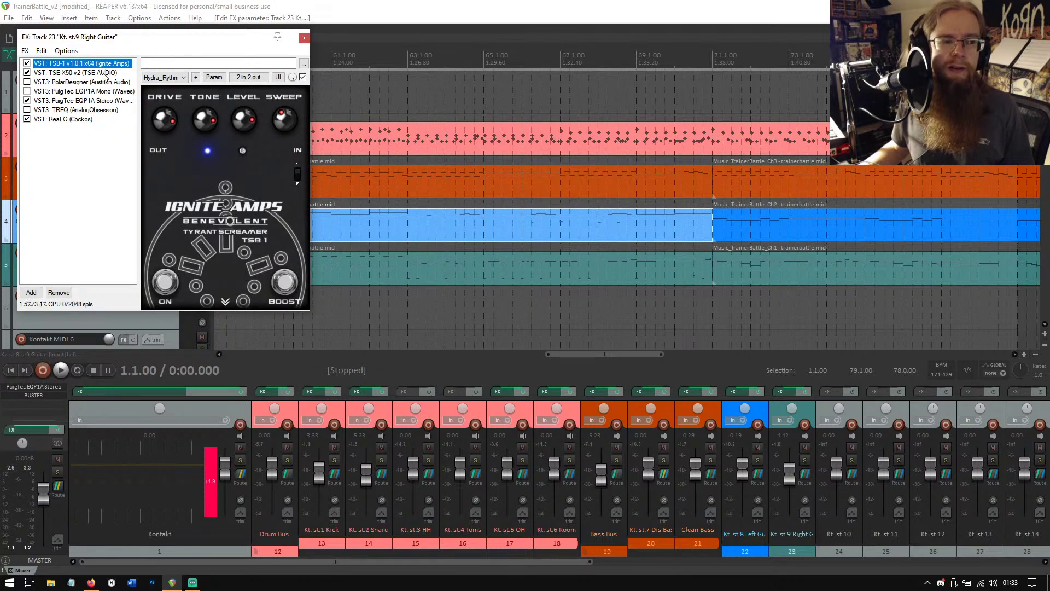
click(100, 92)
click(100, 101)
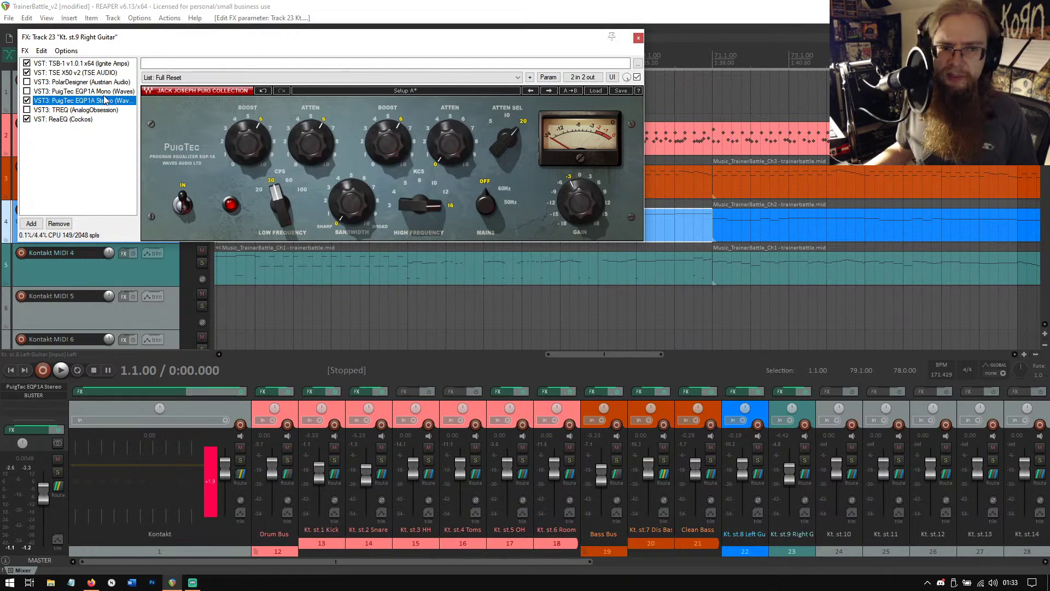
click(69, 73)
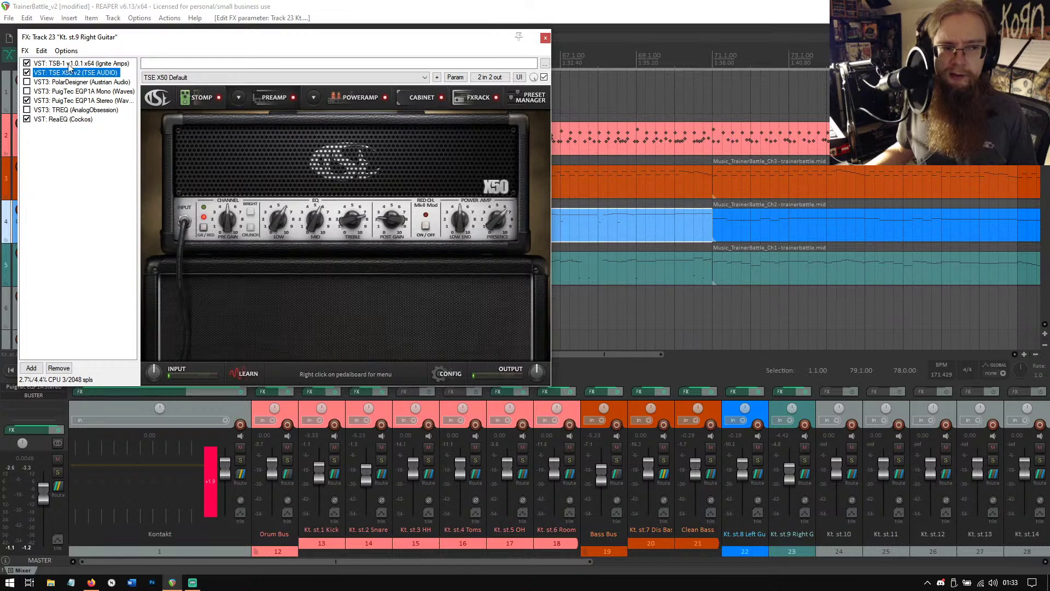
click(192, 101)
click(252, 107)
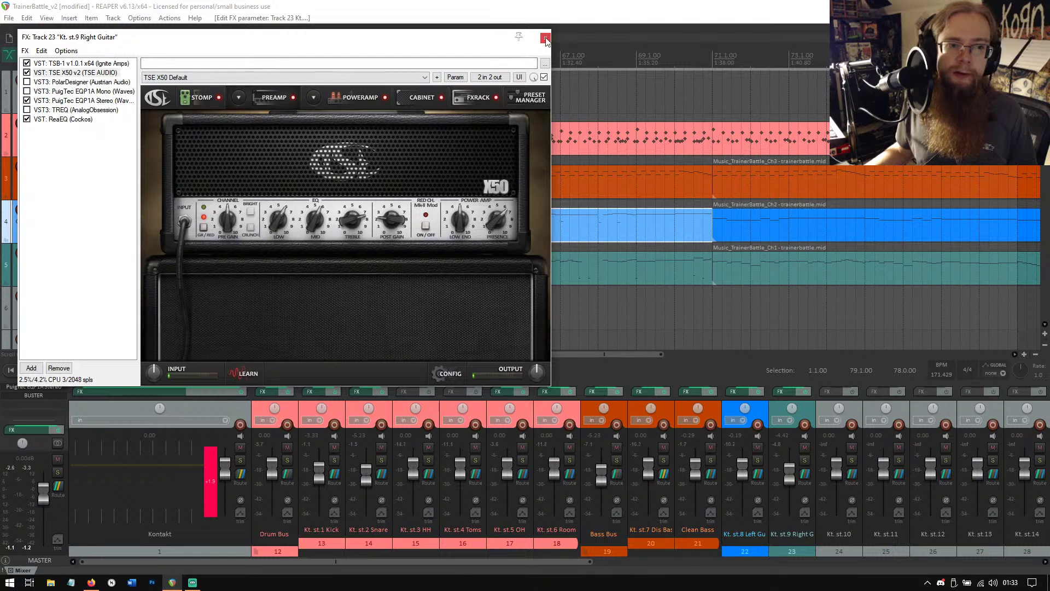
Inspect the bypassed TREQ equalizer and check which presets PolarDesigner offers.
click(96, 111)
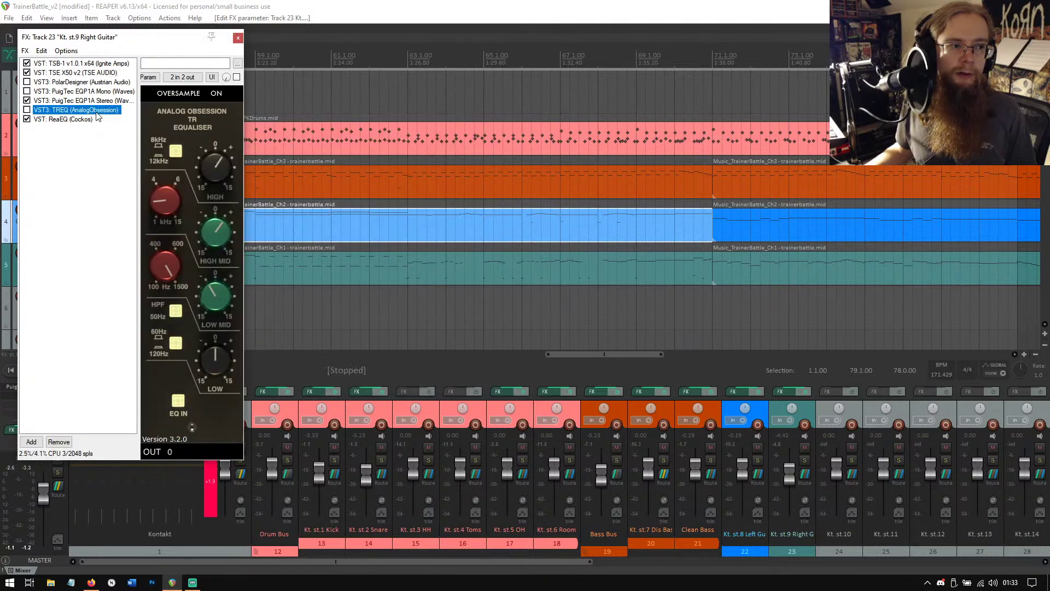
click(85, 84)
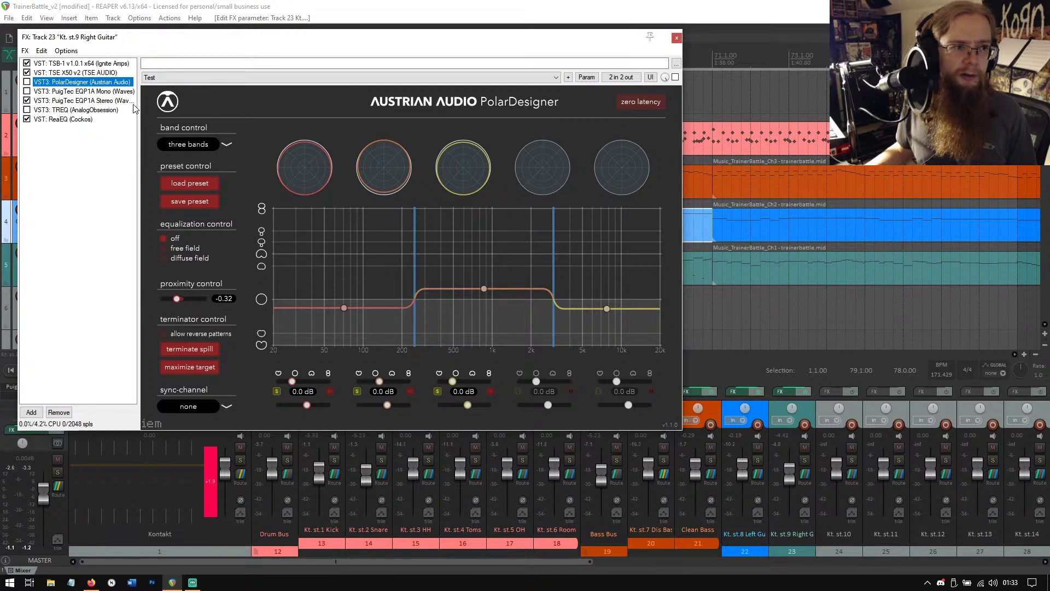
click(260, 78)
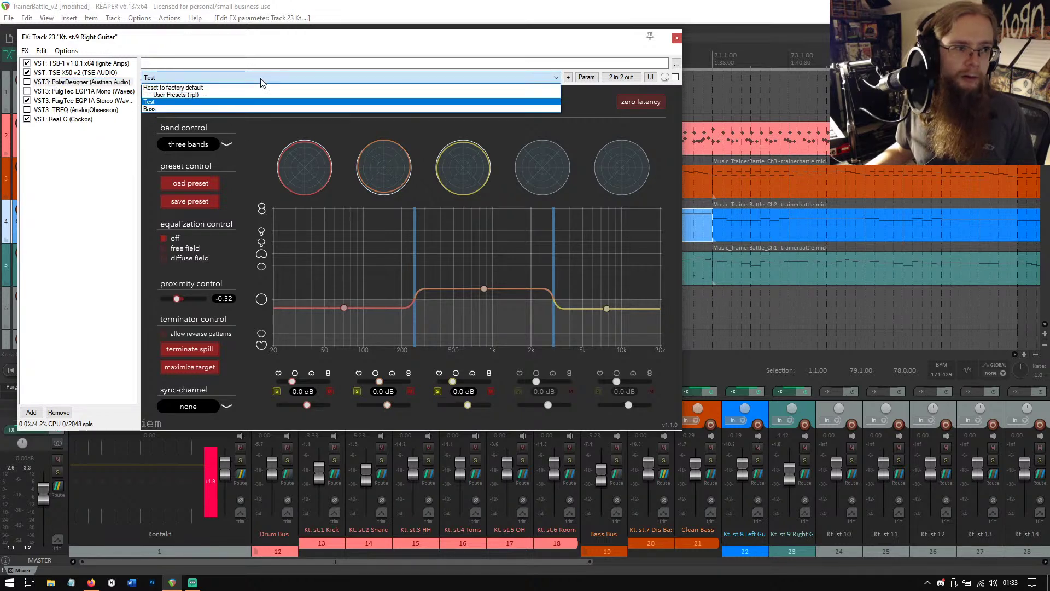
click(260, 80)
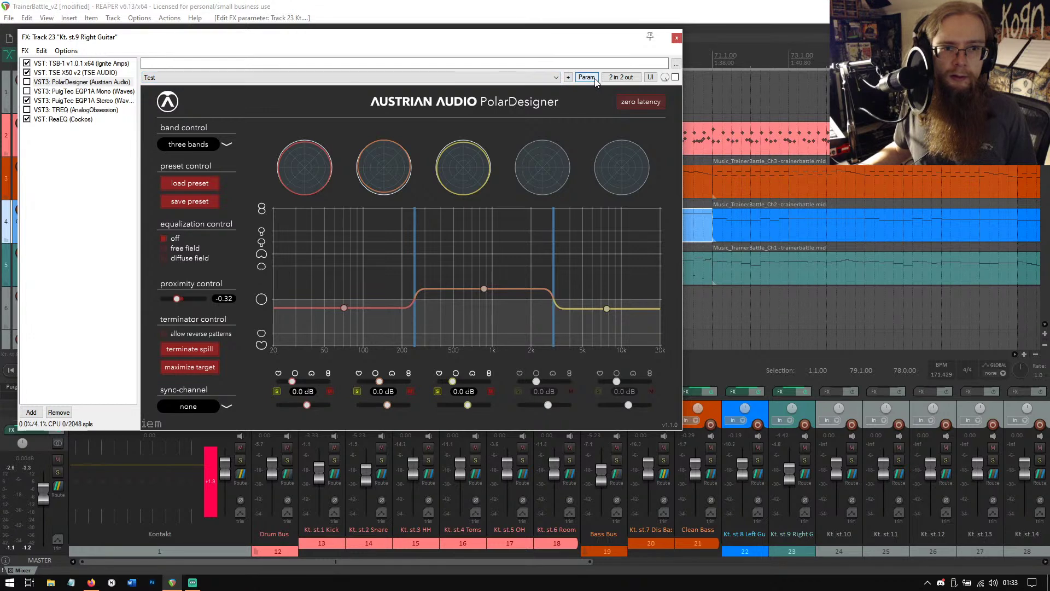
Examine PolarDesigner's pin connector, including its audio input and output routing and VST3 bus channel count options.
click(629, 78)
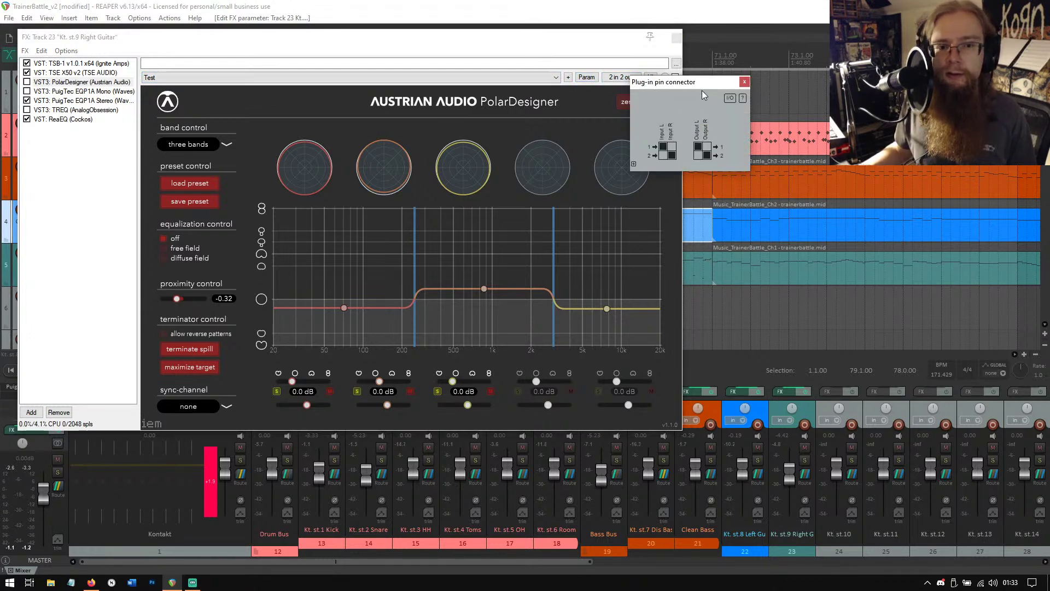
click(734, 100)
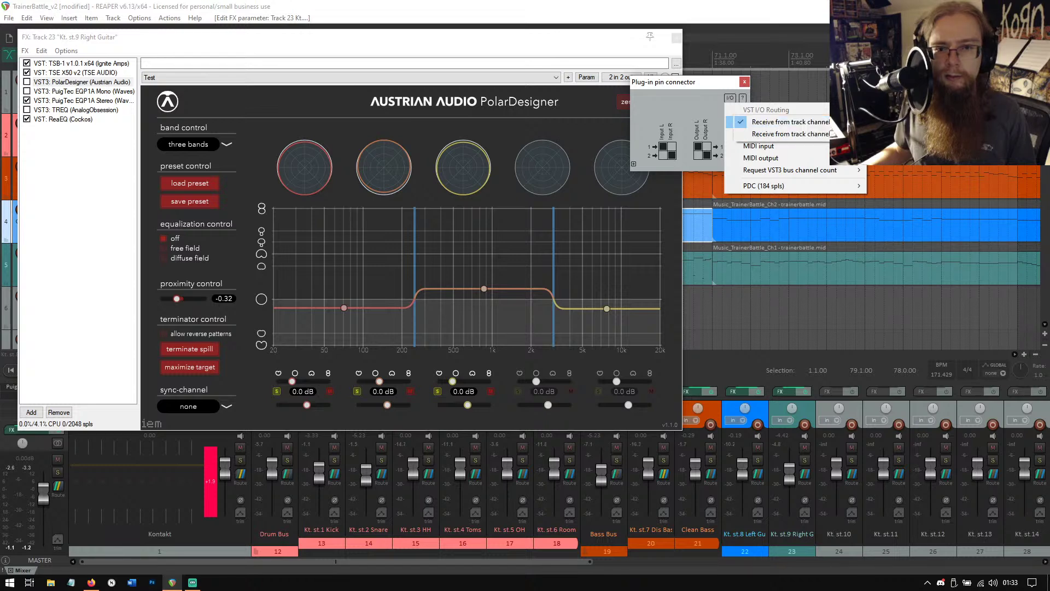
click(831, 133)
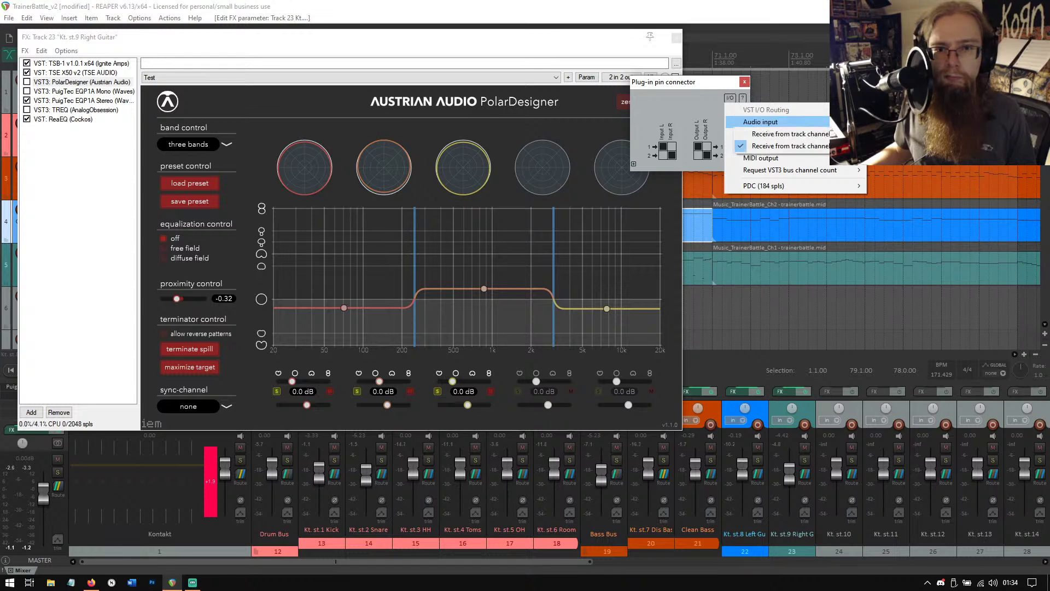
mouse_move(763, 134)
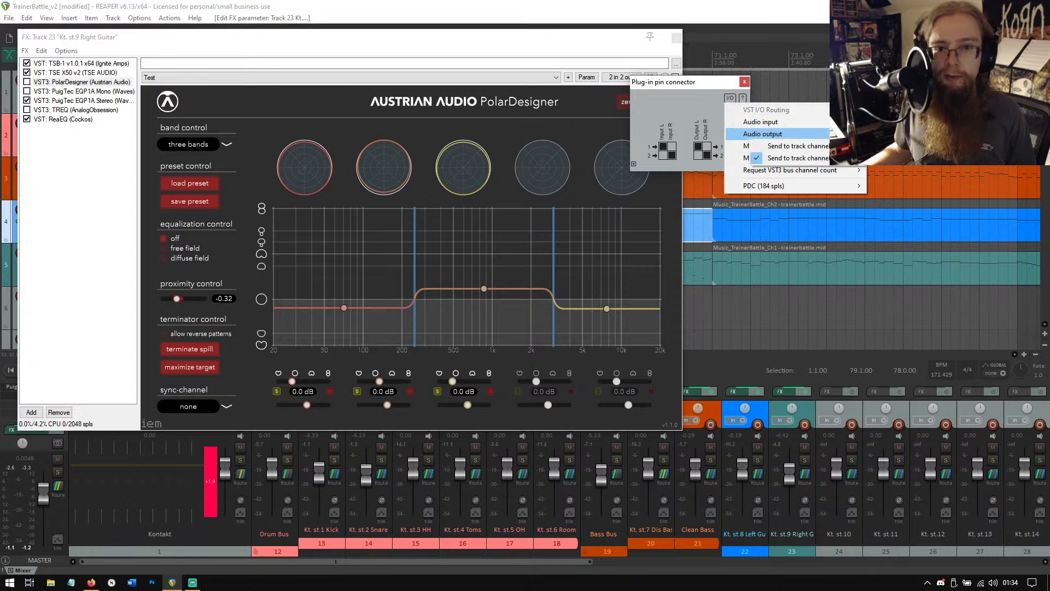
mouse_move(852, 177)
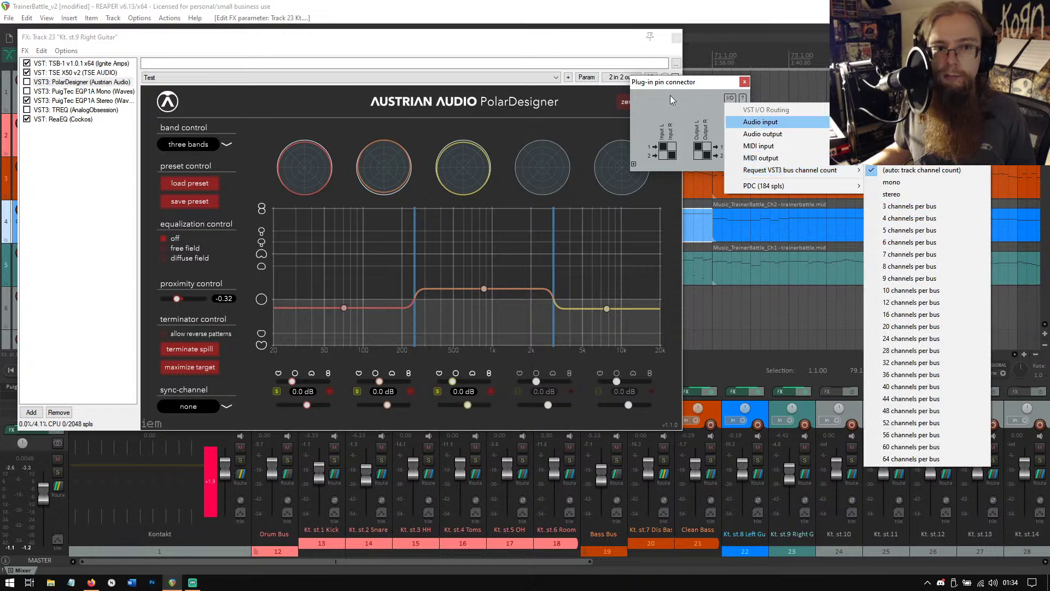
click(633, 65)
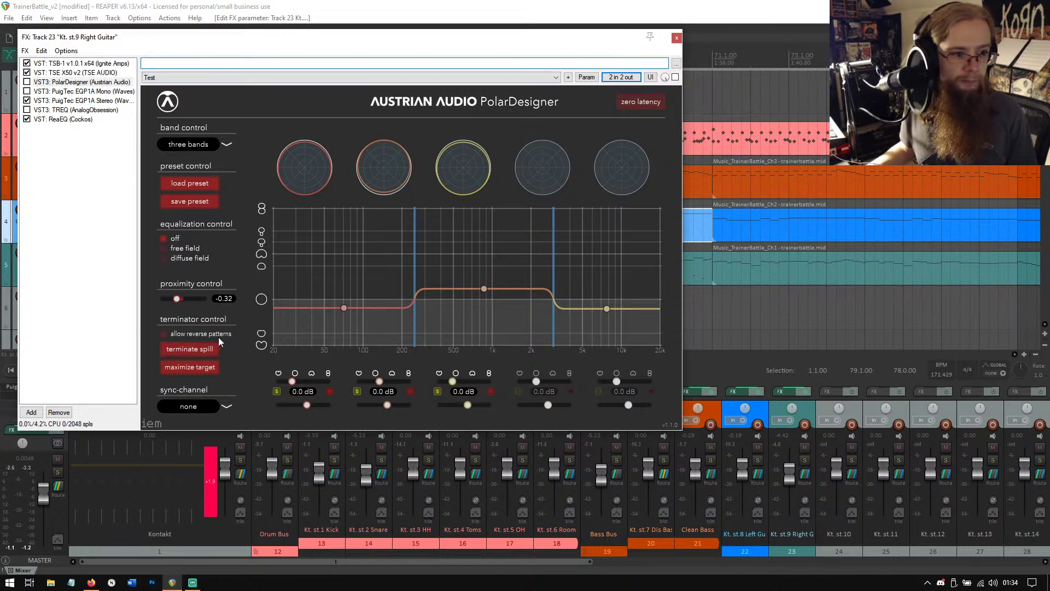
Check PolarDesigner's sync-channel options, switching briefly to the Firefox browser in between.
click(224, 406)
click(224, 406)
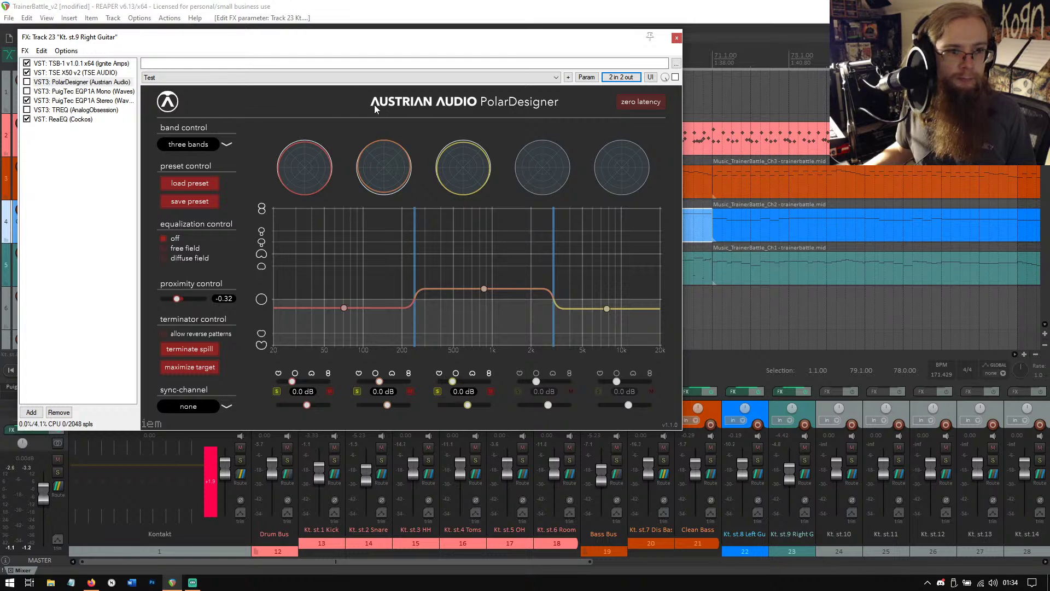
click(94, 583)
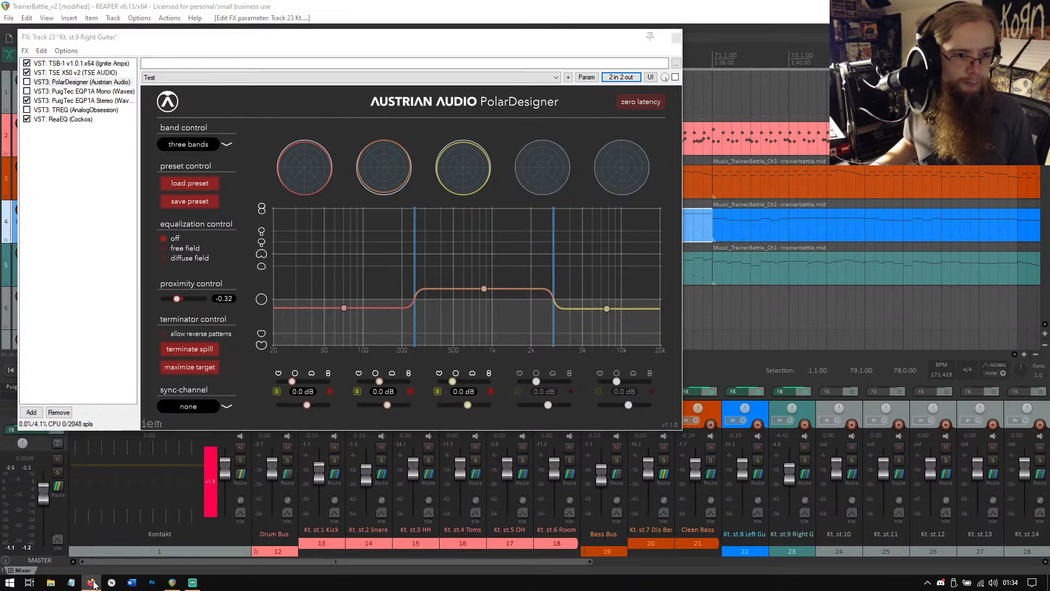
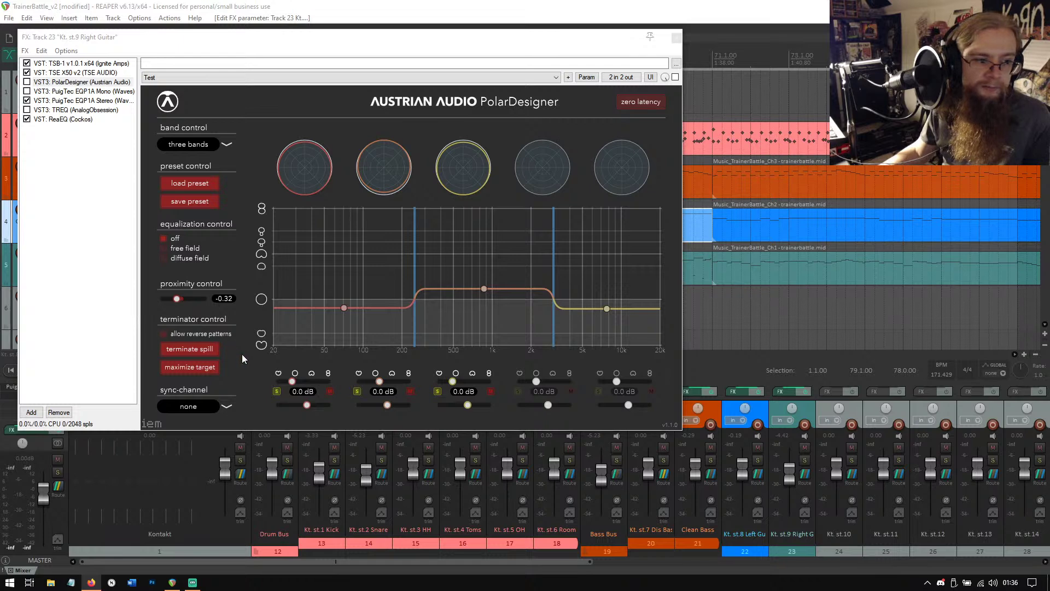
click(221, 402)
click(222, 404)
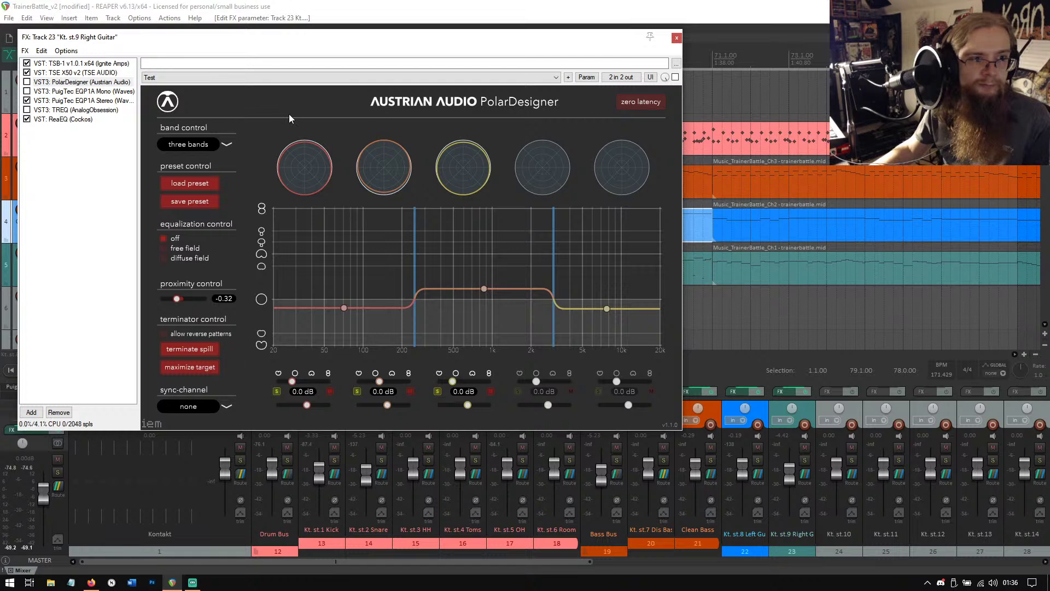
click(215, 404)
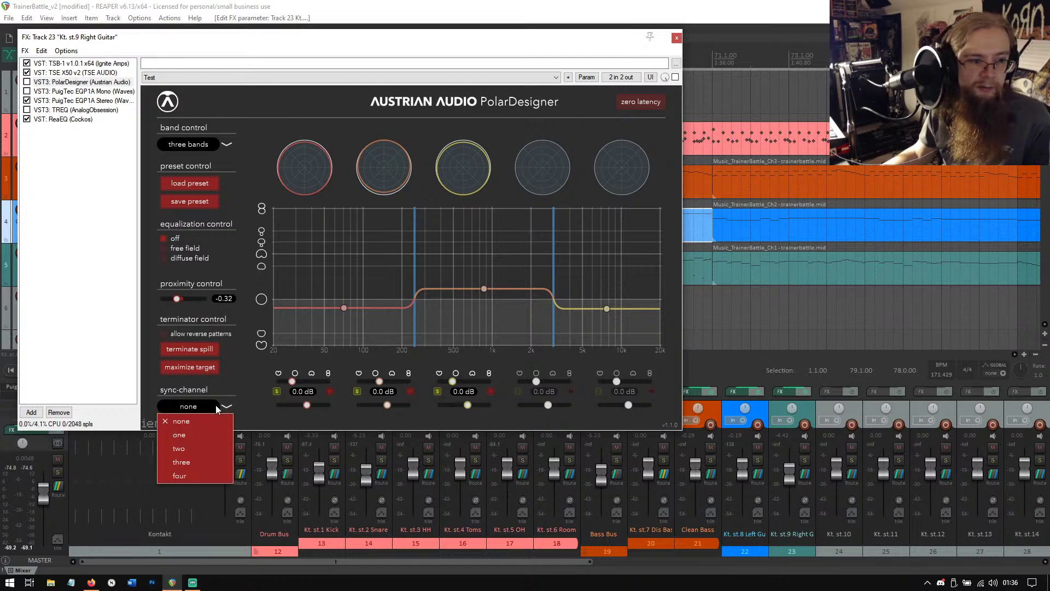
click(215, 405)
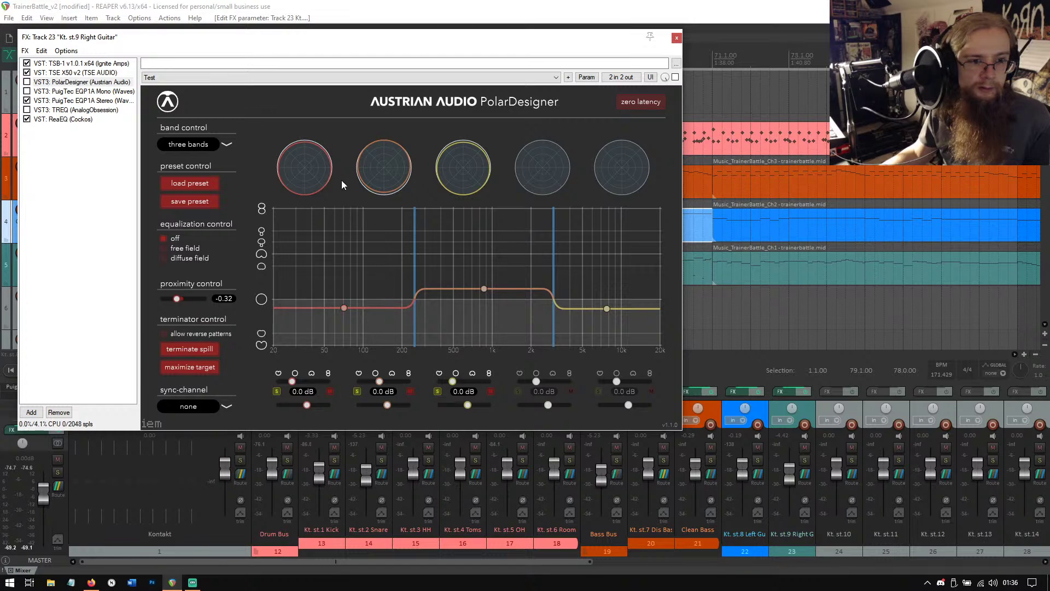
Check PolarDesigner's preset file loading, band control choices and sync-channel options without changing anything.
click(195, 184)
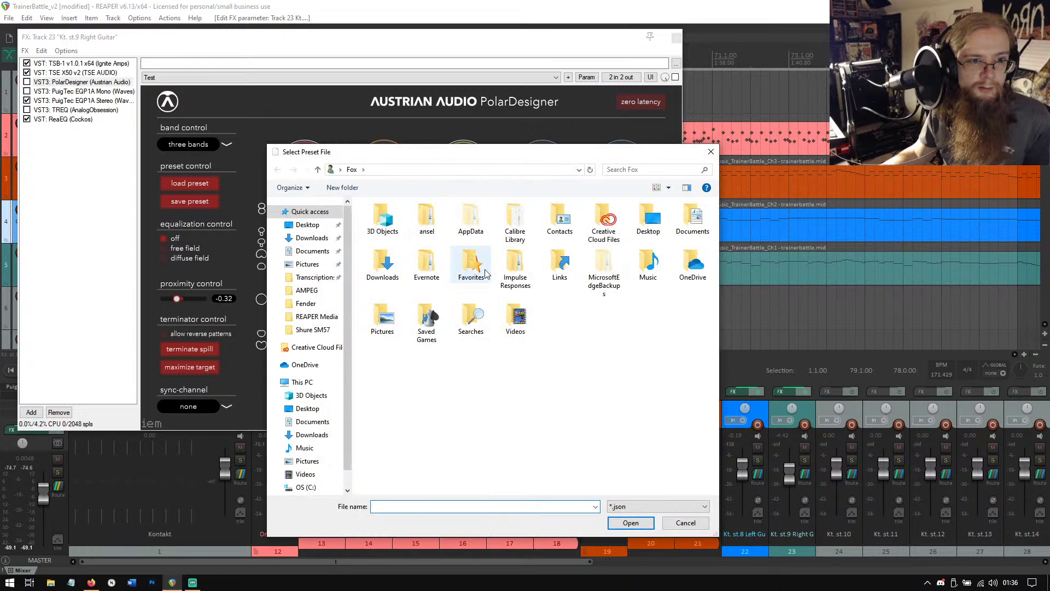
click(710, 151)
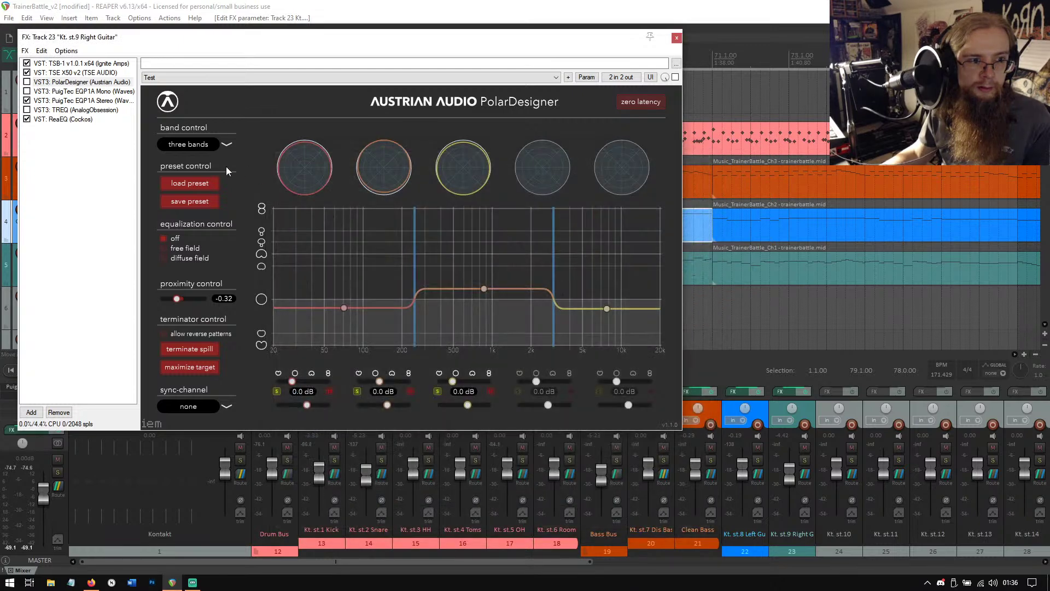
click(221, 145)
click(227, 144)
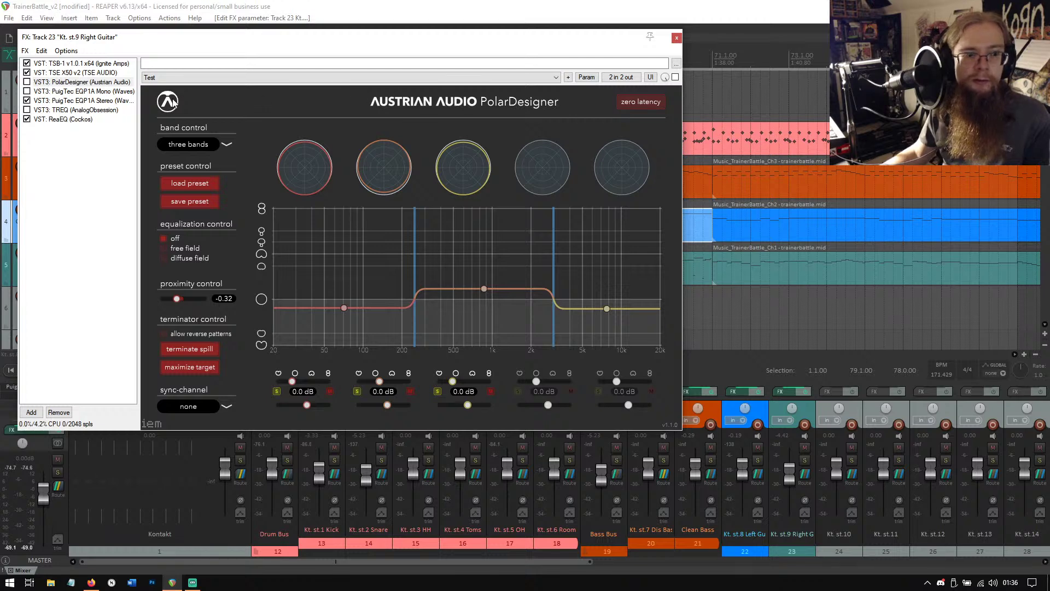
click(228, 406)
click(233, 386)
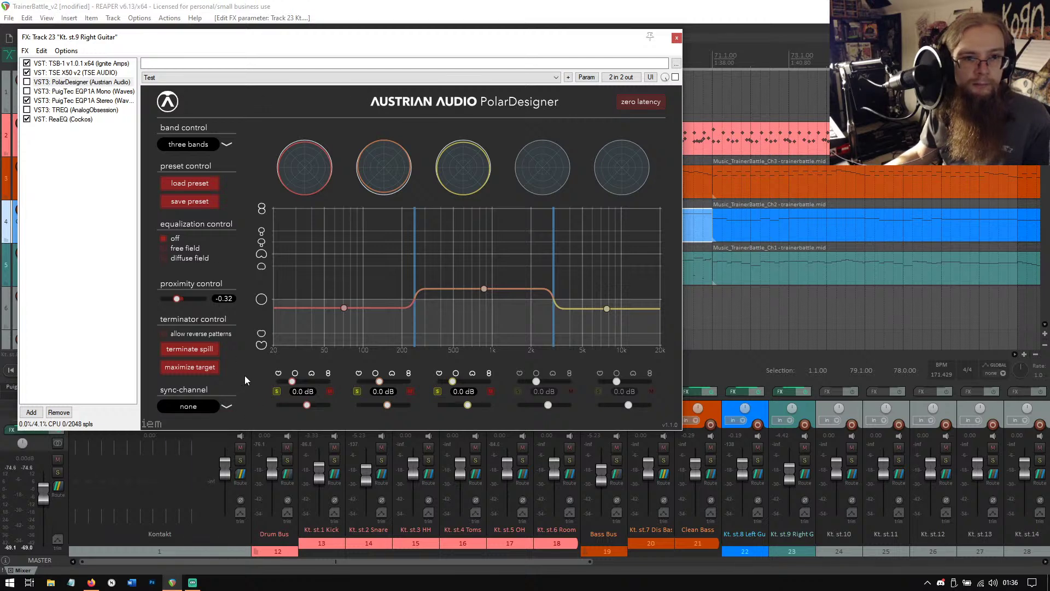
Compare the mix with PolarDesigner enabled and bypassed on the Right Guitar during playback, leaving it bypassed.
click(26, 81)
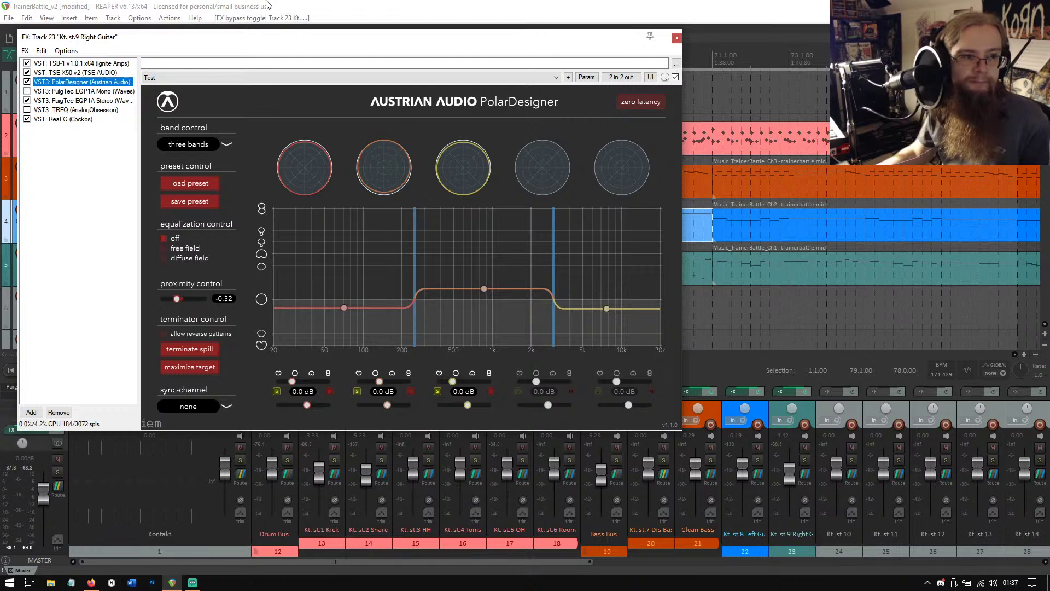
drag(271, 42, 556, 39)
click(60, 370)
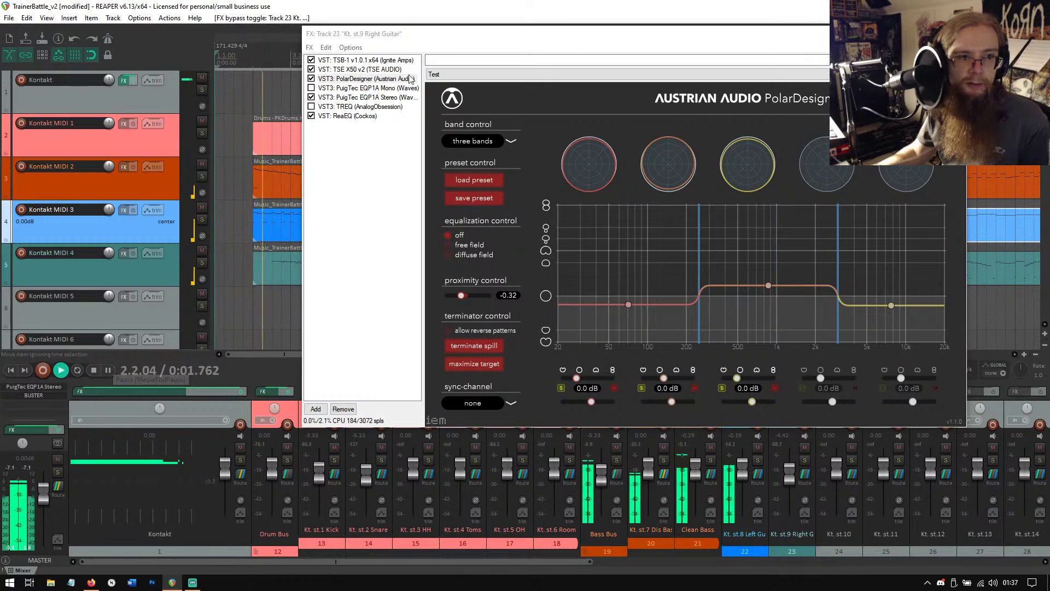
click(312, 80)
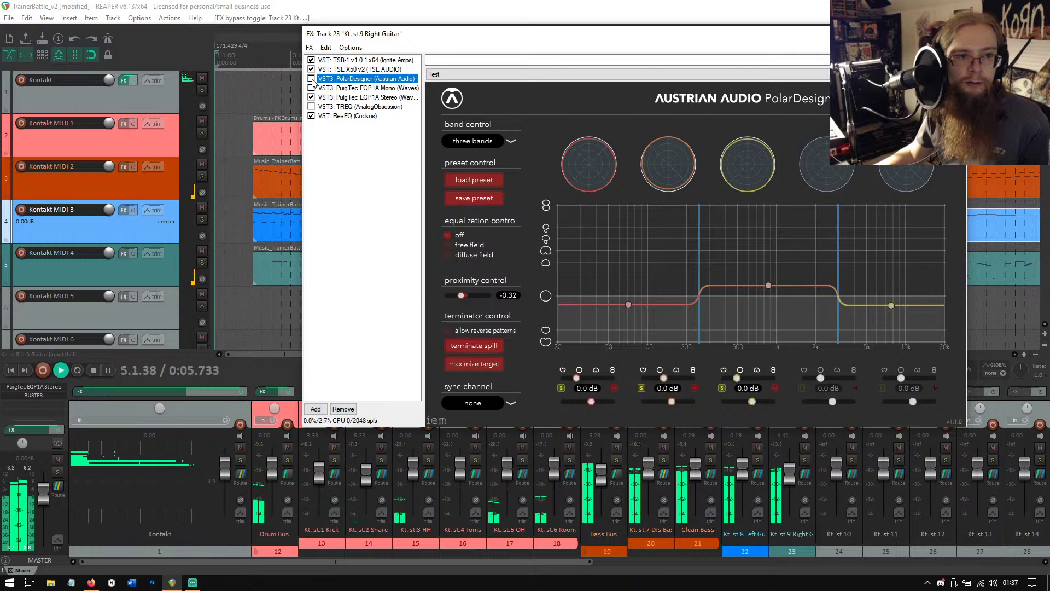
click(311, 79)
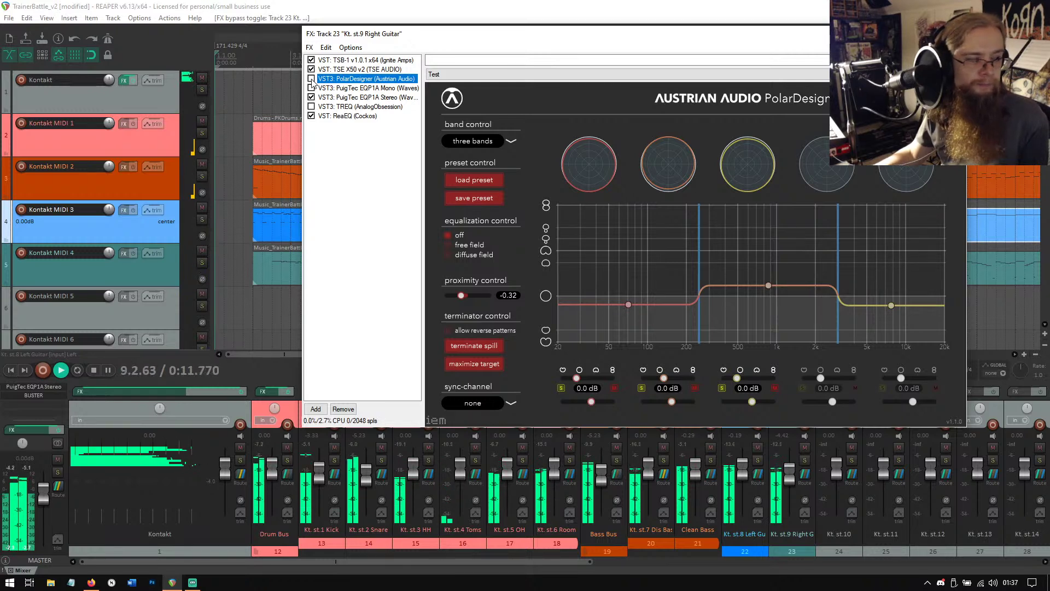
click(93, 371)
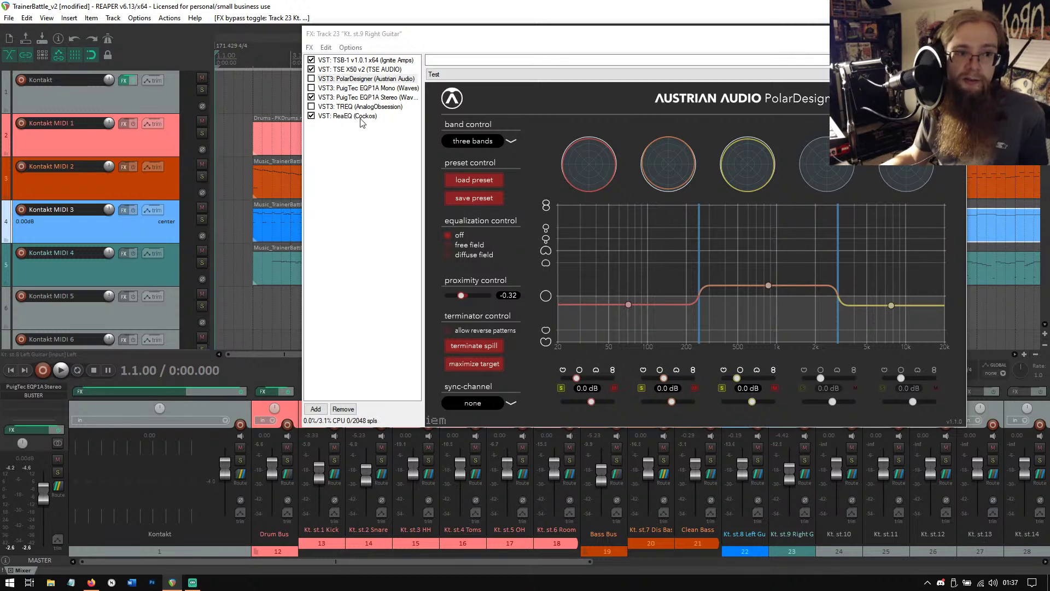
Close the Right Guitar FX chain and, during playback, set the Left Guitar volume to -1.93 dB and the Right Guitar volume to -3.97 dB.
click(61, 370)
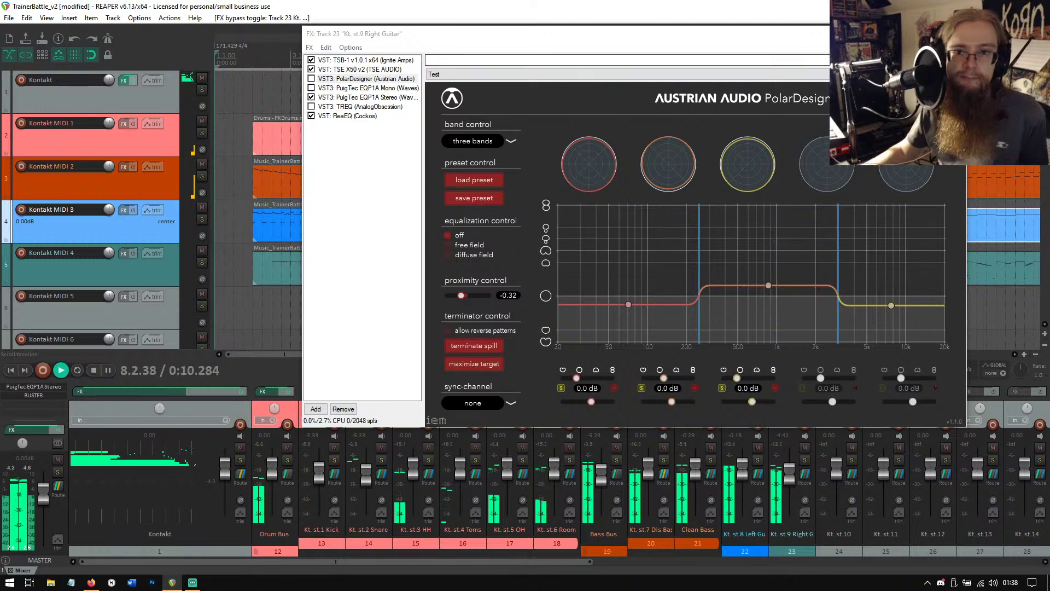
click(954, 34)
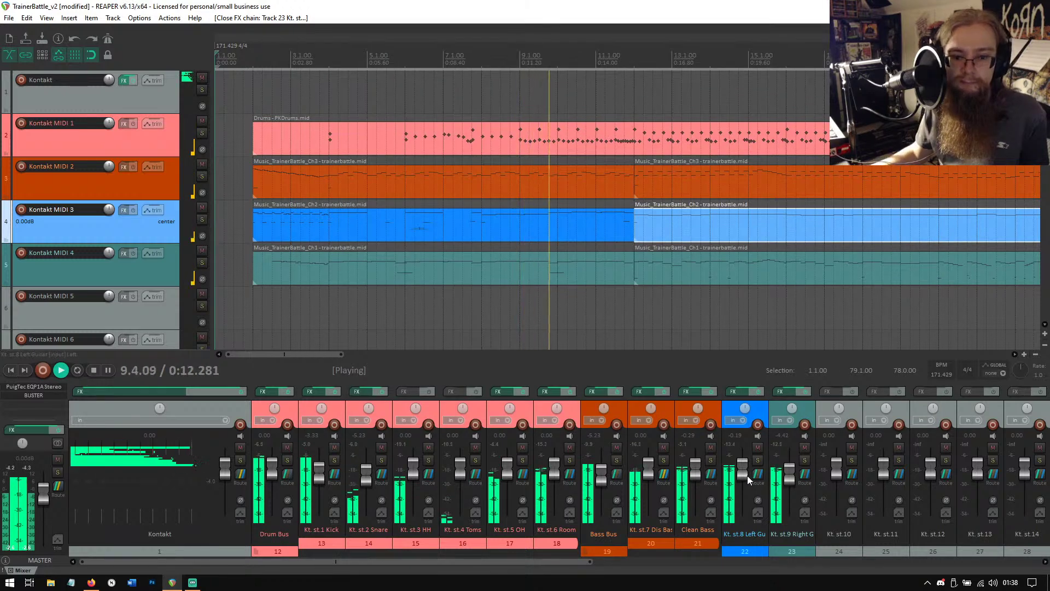
drag(746, 470, 747, 472)
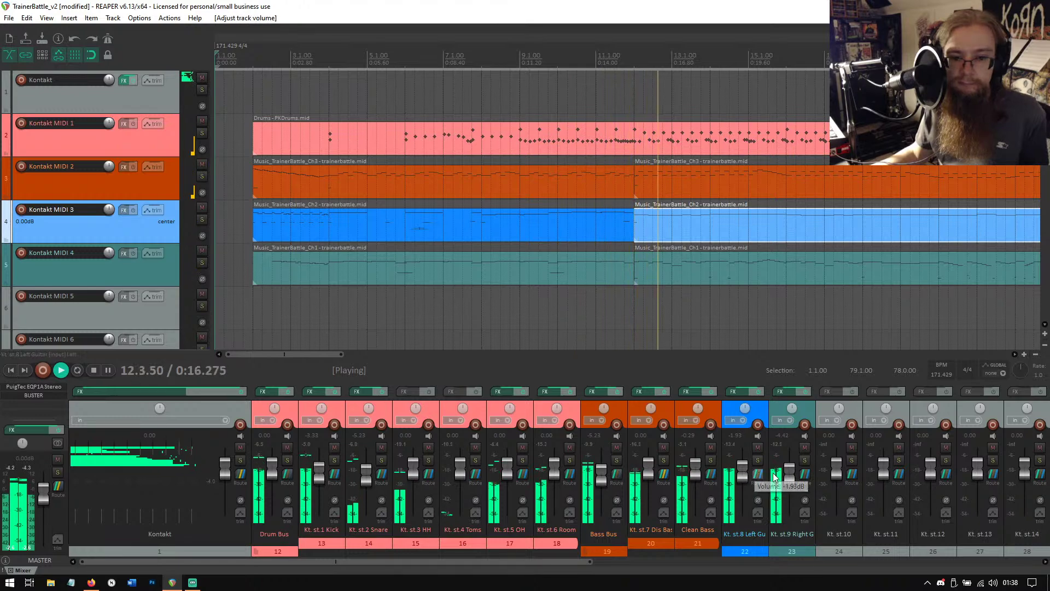
mouse_move(791, 474)
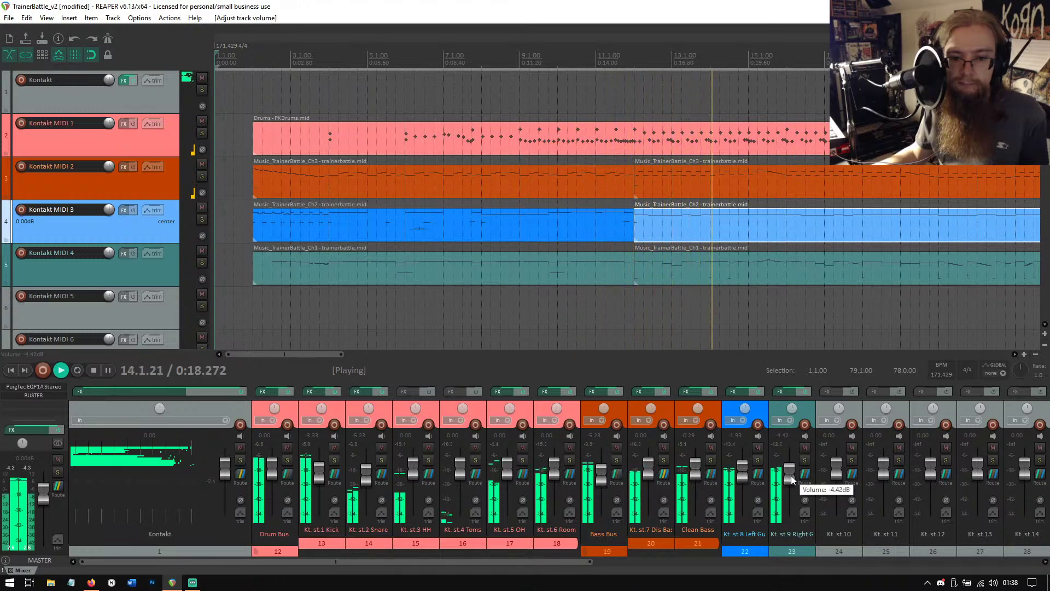
scroll(791, 475, up, 1)
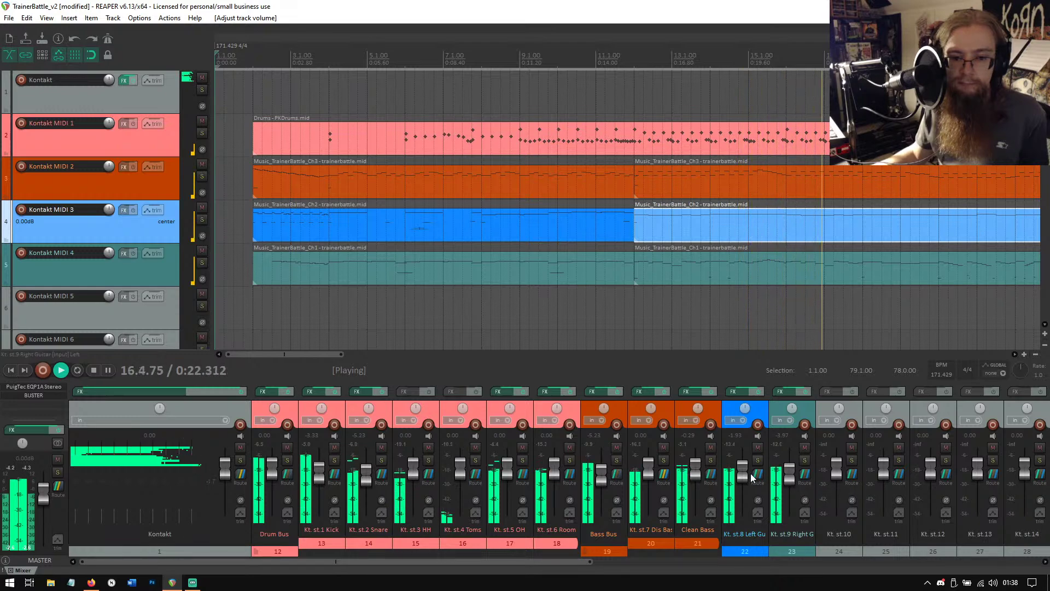
Solo the Right Guitar track and adjust its TSE X50 amp's Low EQ, trying 100% and settling at 56.4%.
click(805, 461)
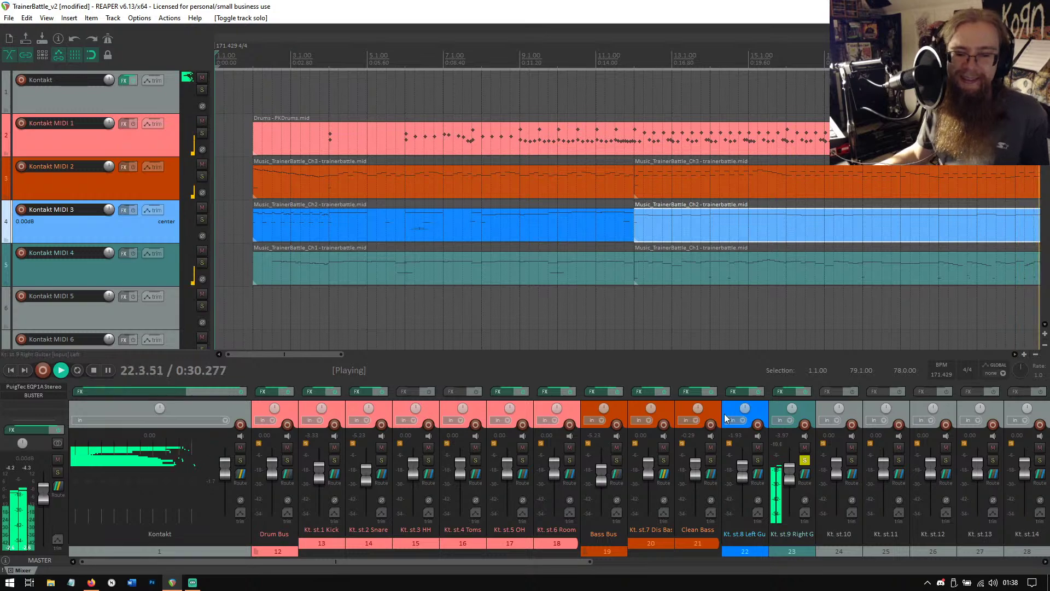
click(780, 391)
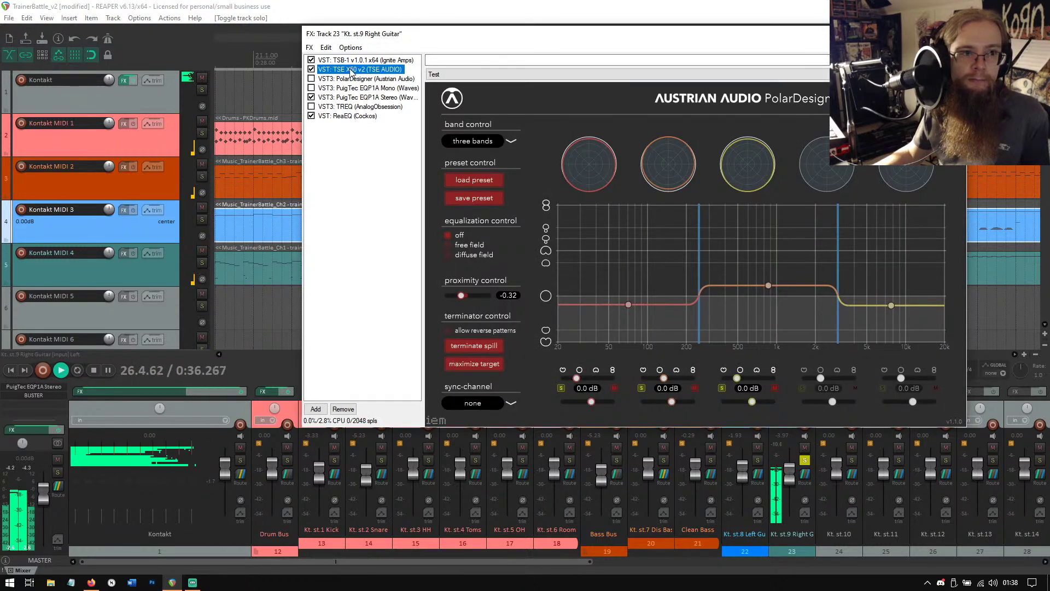
click(351, 70)
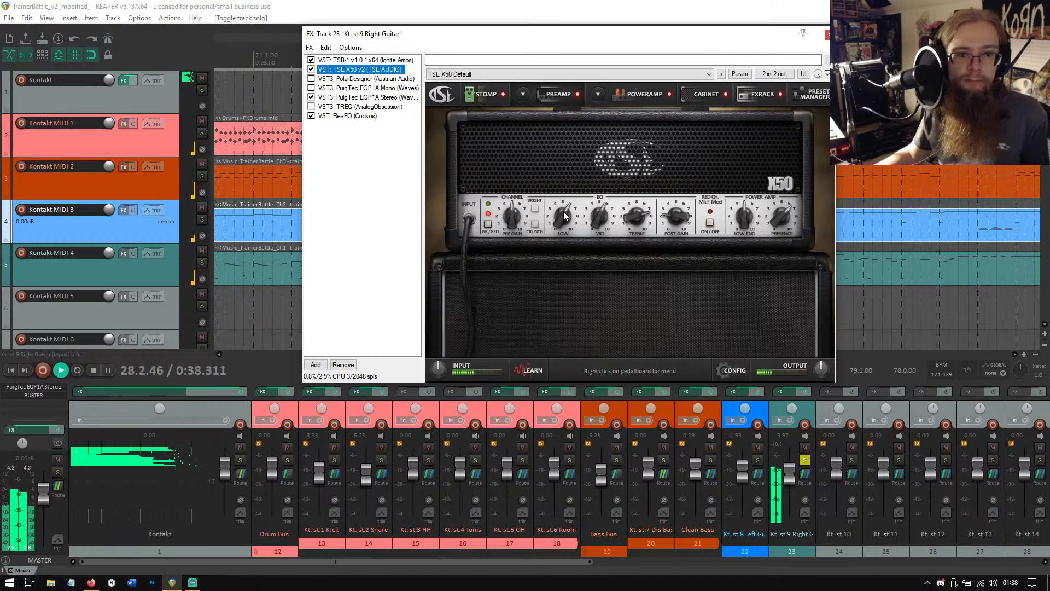
mouse_move(564, 218)
mouse_down()
mouse_move(576, 304)
mouse_move(563, 218)
mouse_up()
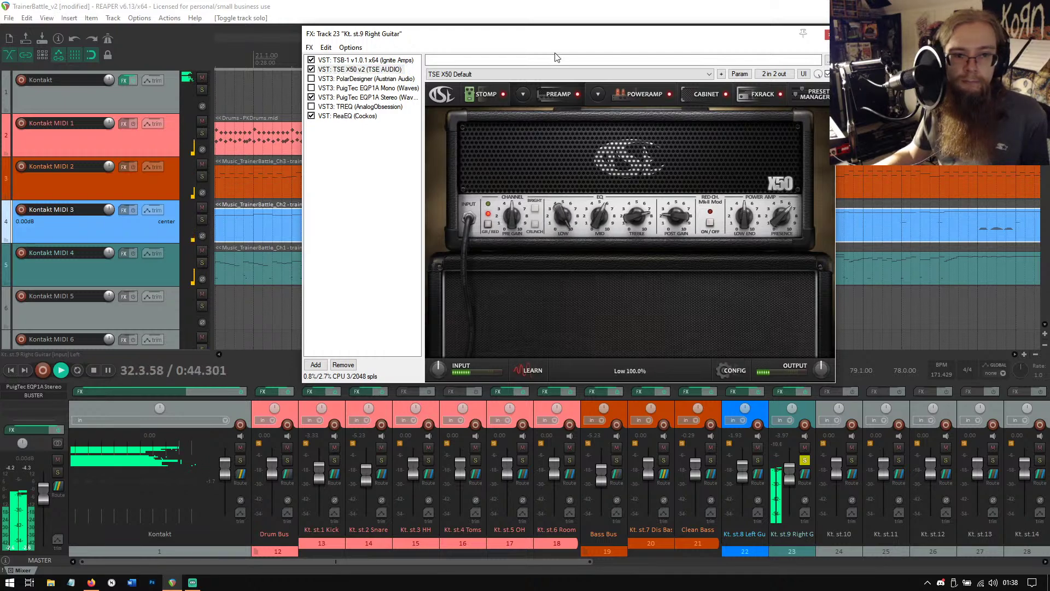
drag(562, 256, 563, 262)
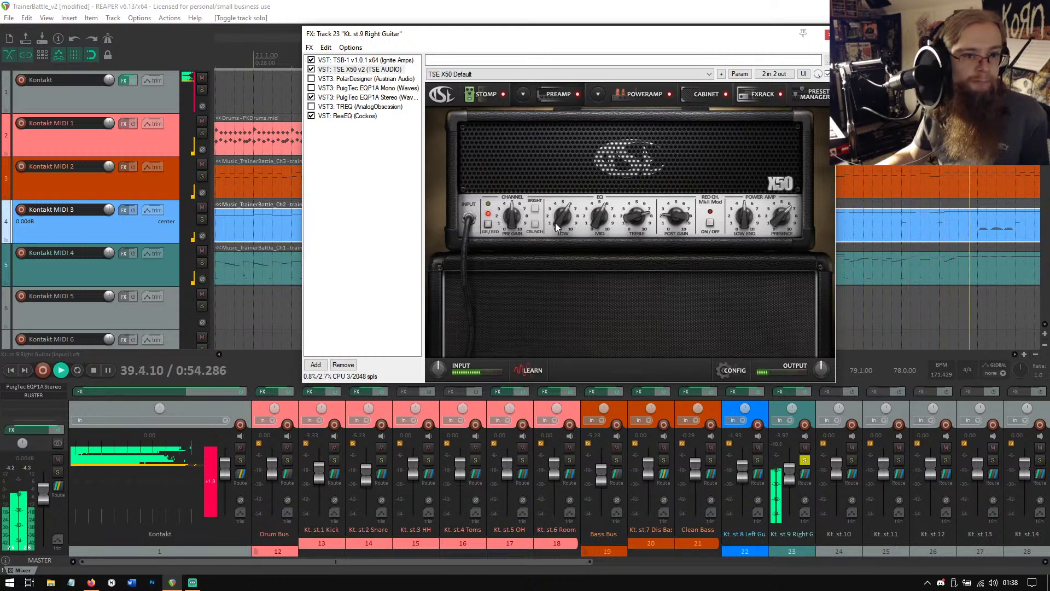
mouse_move(556, 222)
mouse_down()
mouse_move(557, 237)
mouse_move(558, 227)
mouse_up()
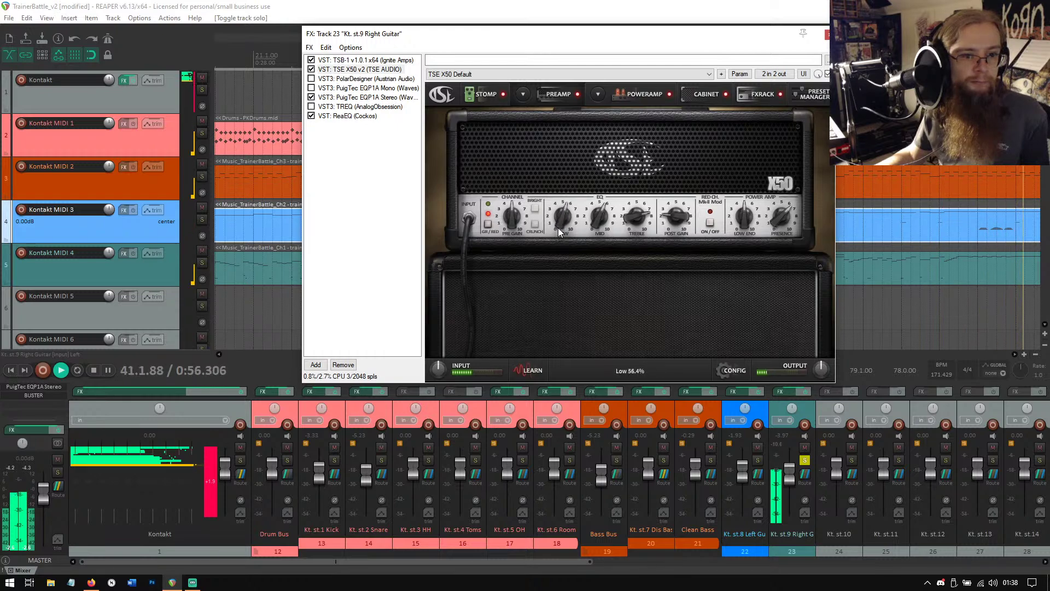
Audition the TSE X50 power amp's Low End at 100% and lower it again.
drag(755, 278, 757, 254)
scroll(747, 215, up, 10)
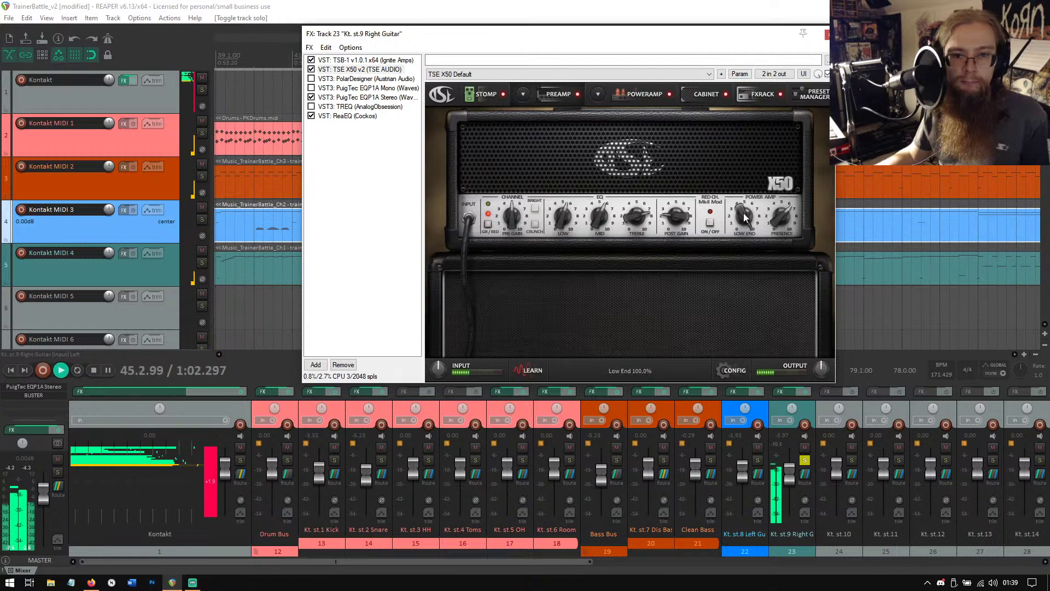
scroll(745, 217, down, 5)
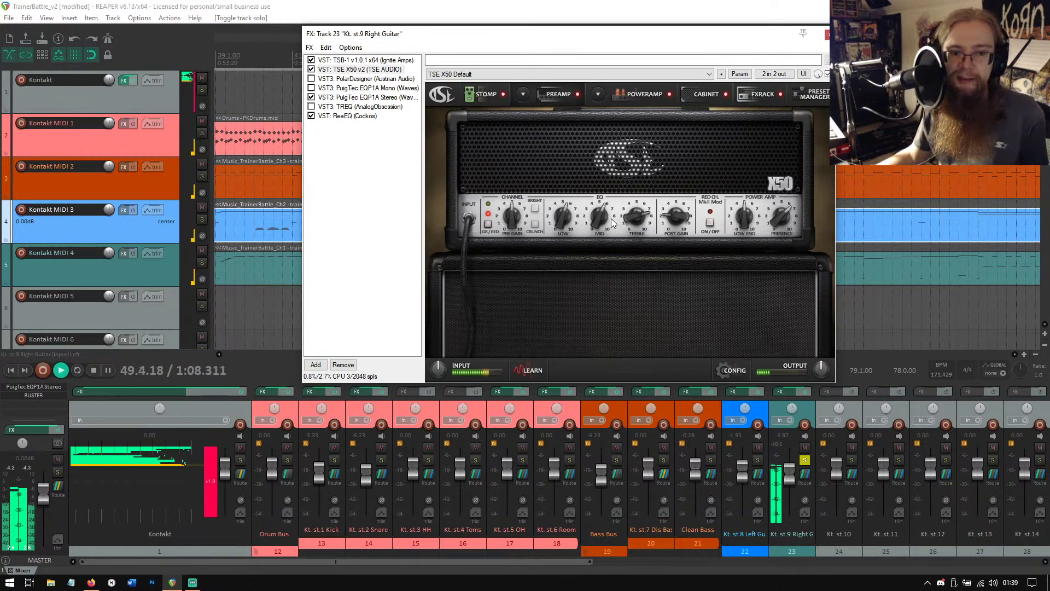
Adjust the TSE X50 power amp's tube Bias while listening and set it to -42 volts.
click(553, 97)
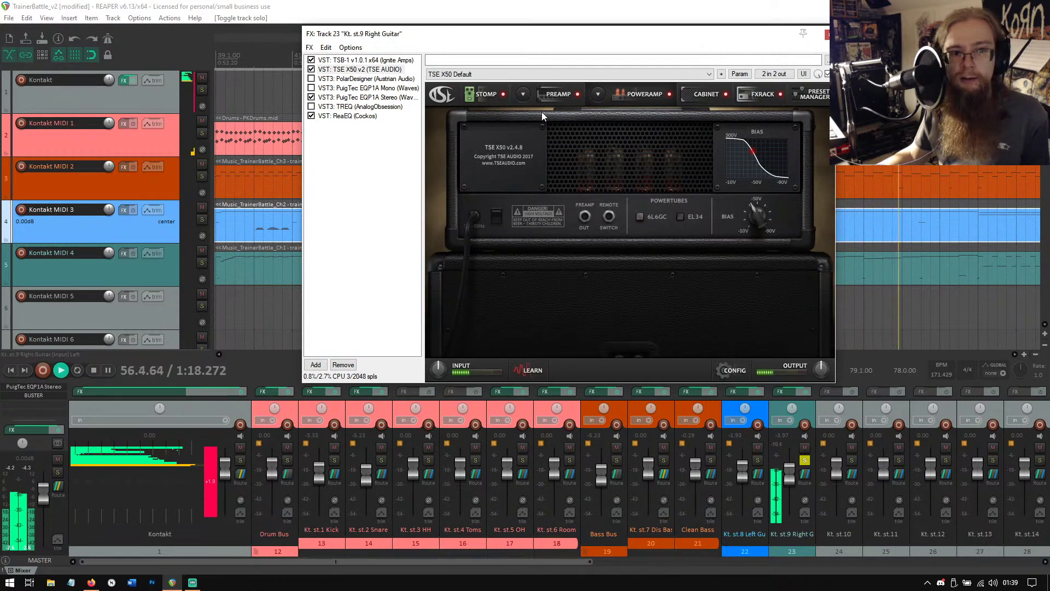
mouse_move(756, 221)
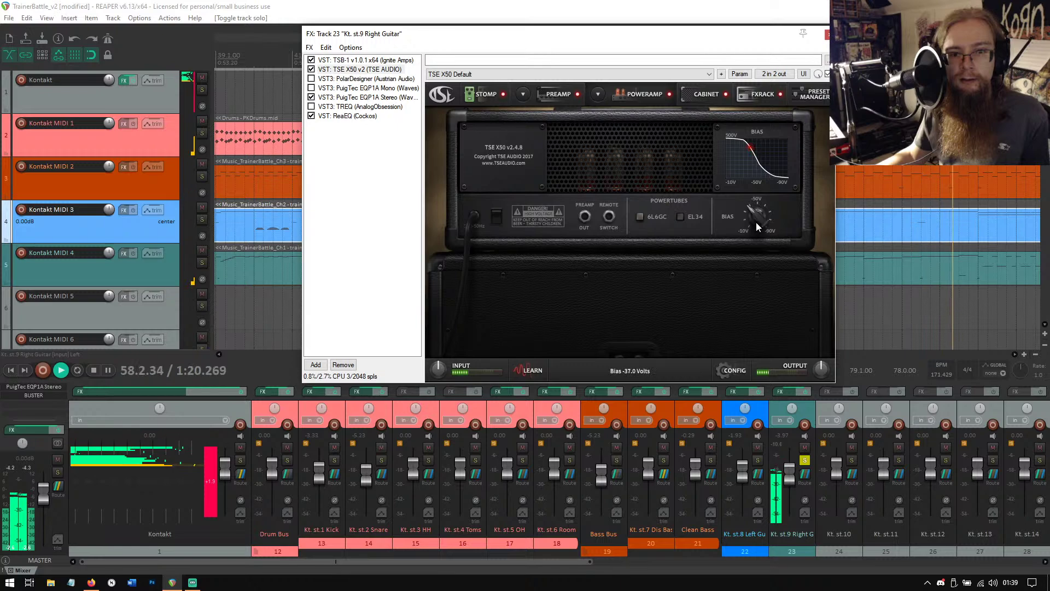
drag(756, 215, 753, 192)
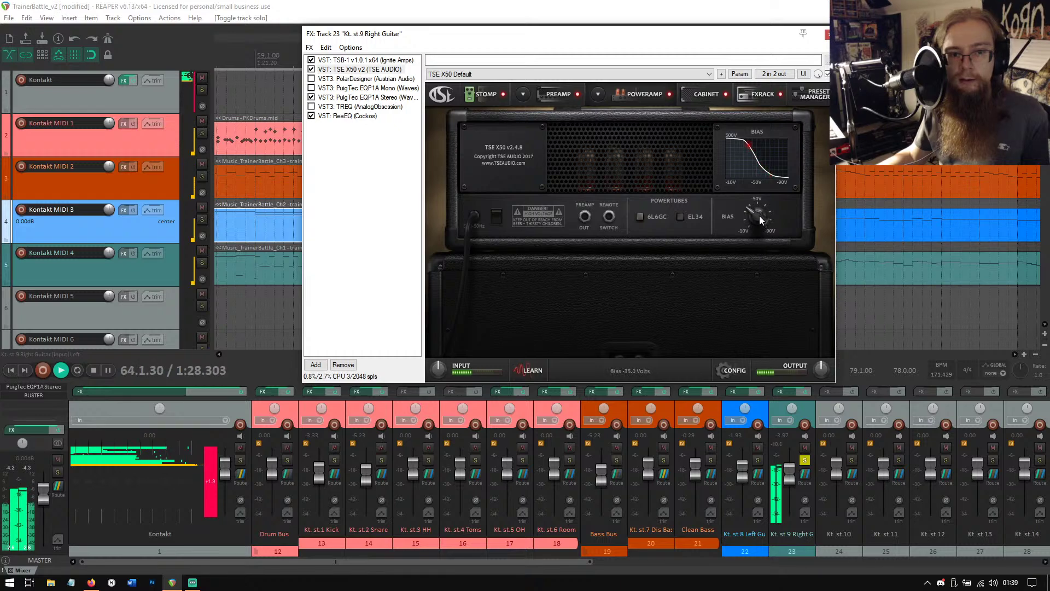
scroll(759, 216, up, 2)
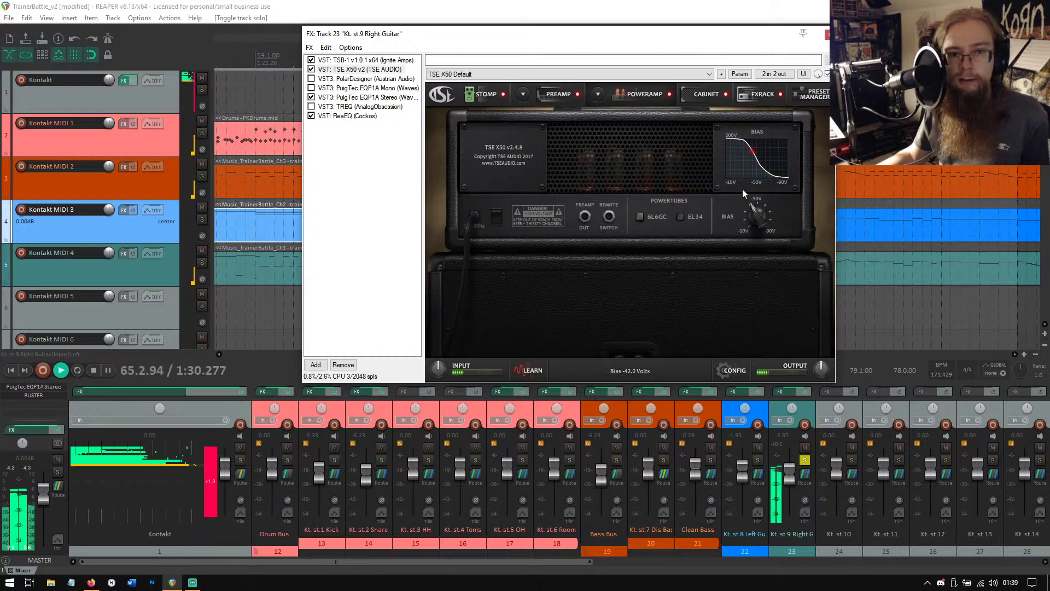
Review the TSE X50's stomp section, preamp controls and available preamp models, and stop playback.
click(472, 92)
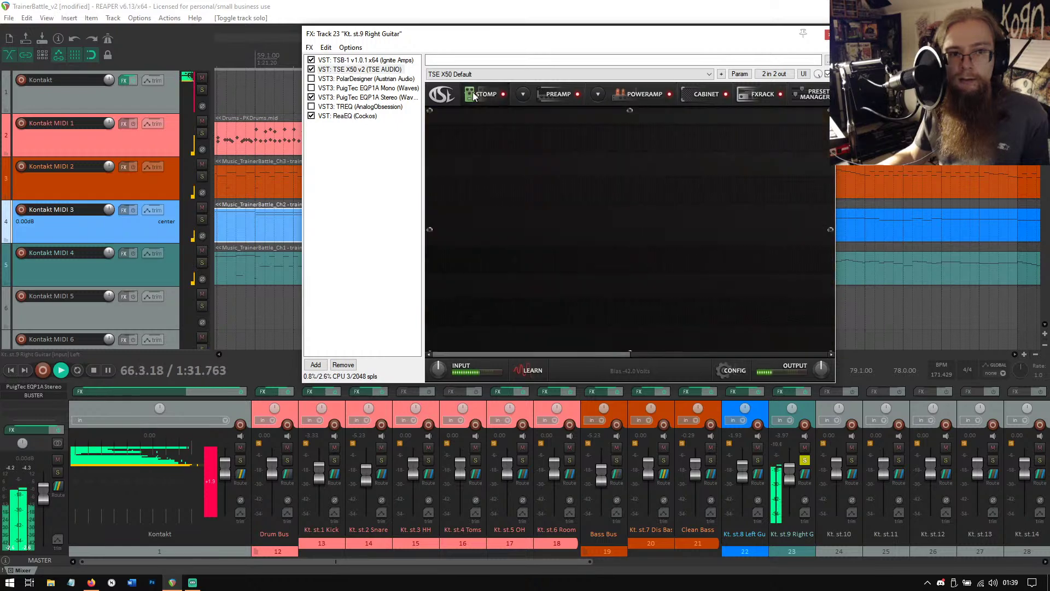
click(560, 101)
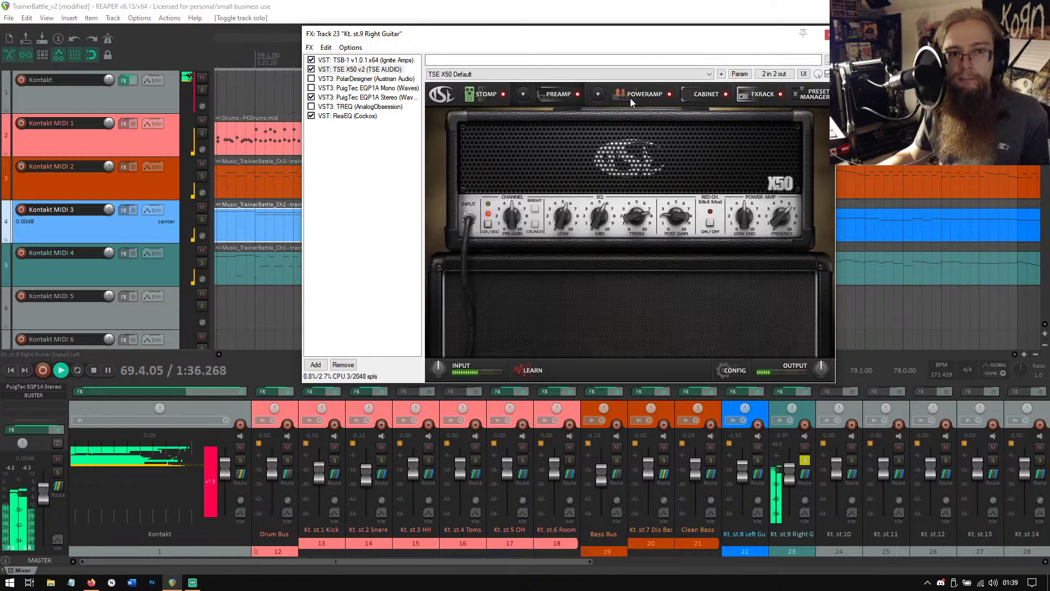
click(523, 95)
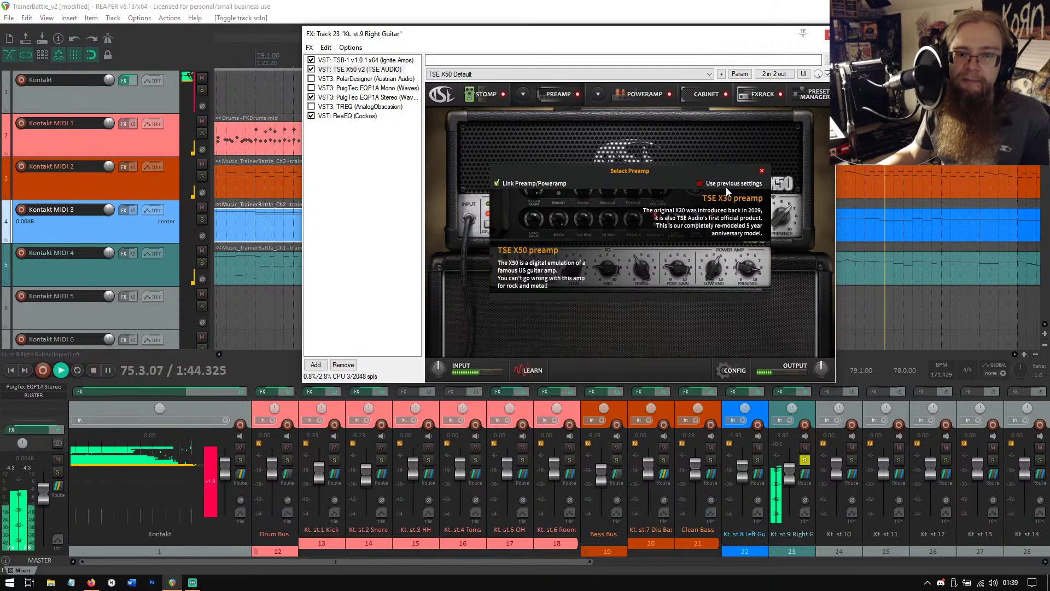
click(762, 171)
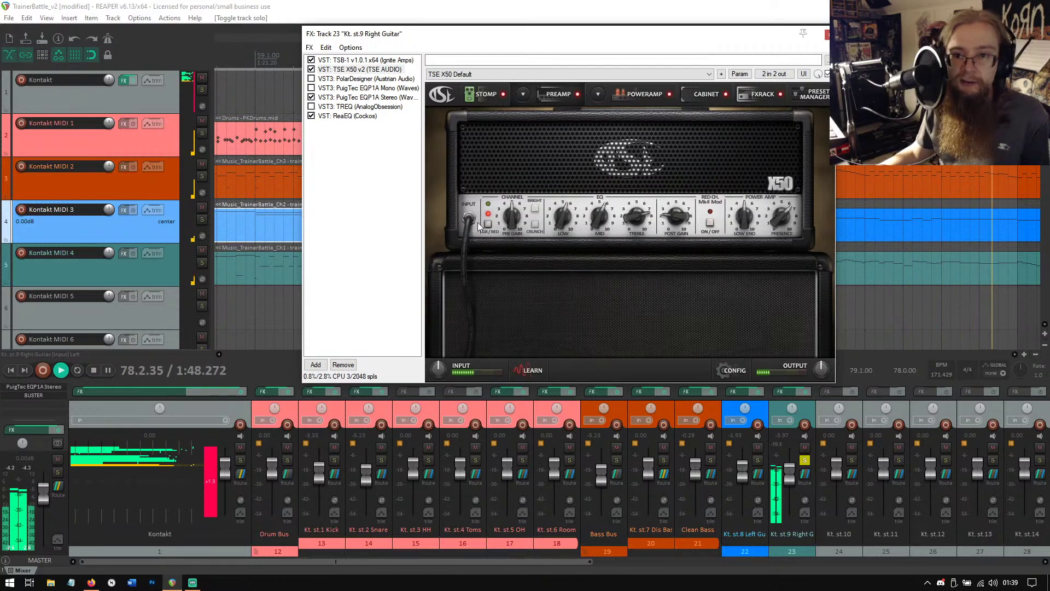
key(space)
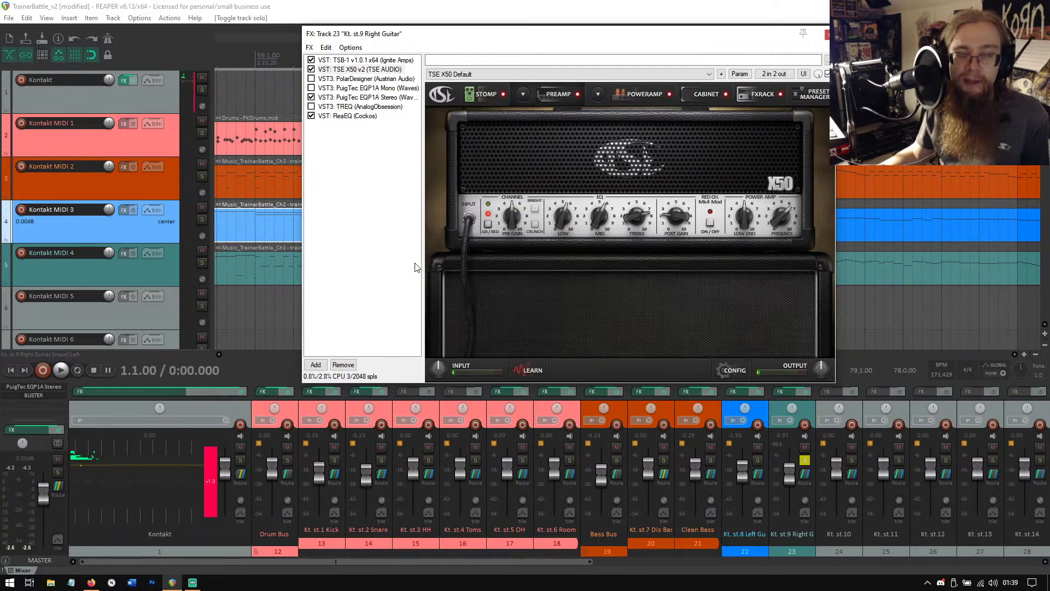
Examine the TSE X50's cabinet impulse response settings and the reverb unit in its effects rack.
click(705, 95)
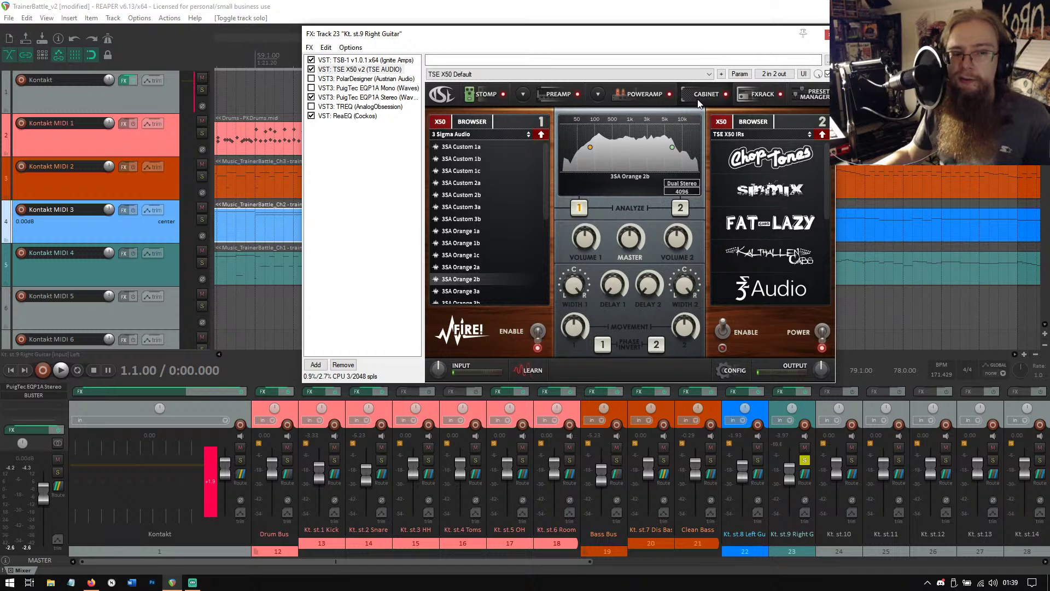
click(762, 100)
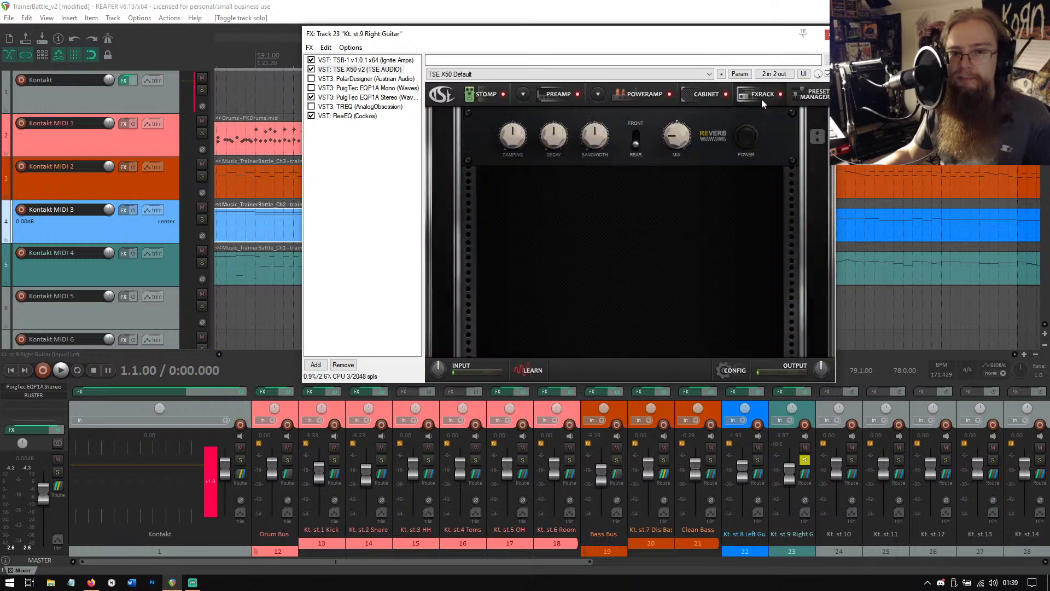
click(718, 96)
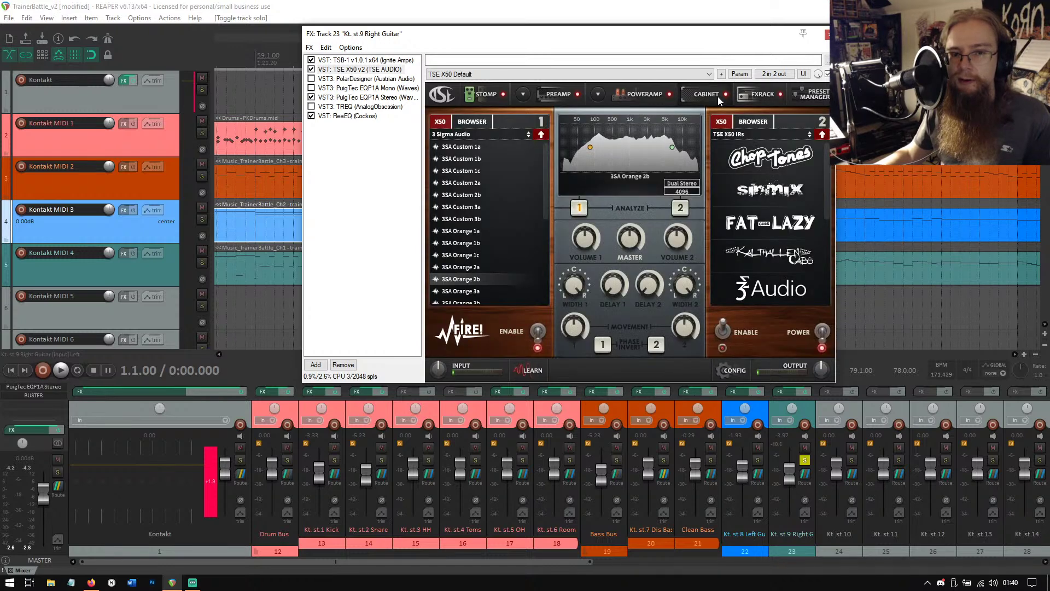
click(762, 98)
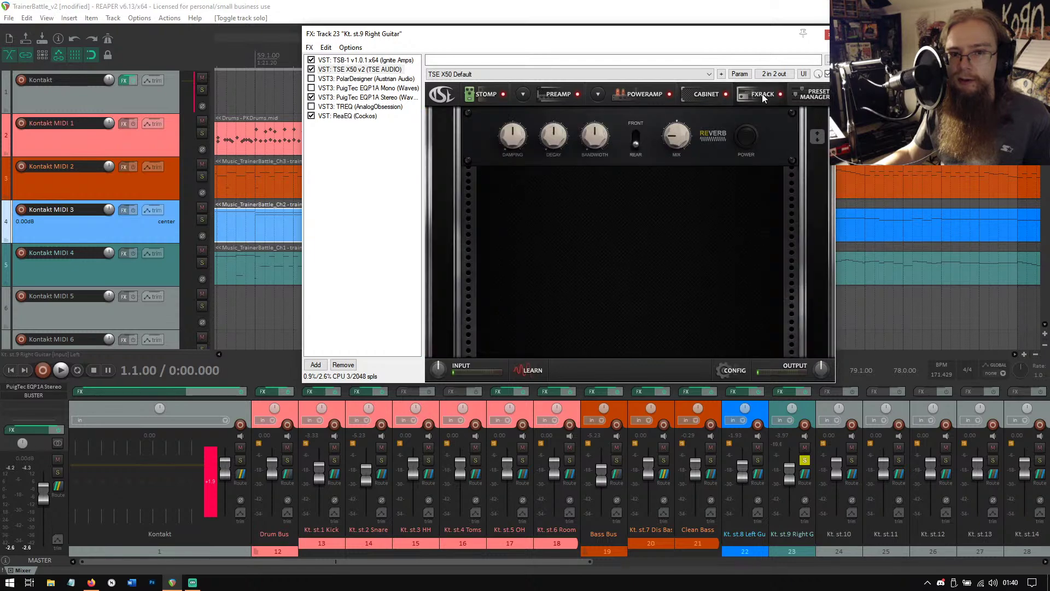
Review the right guitar's TREQ, ReaEQ, TSE X50 preamp and TSB-1 settings, and close its effects chain.
click(397, 108)
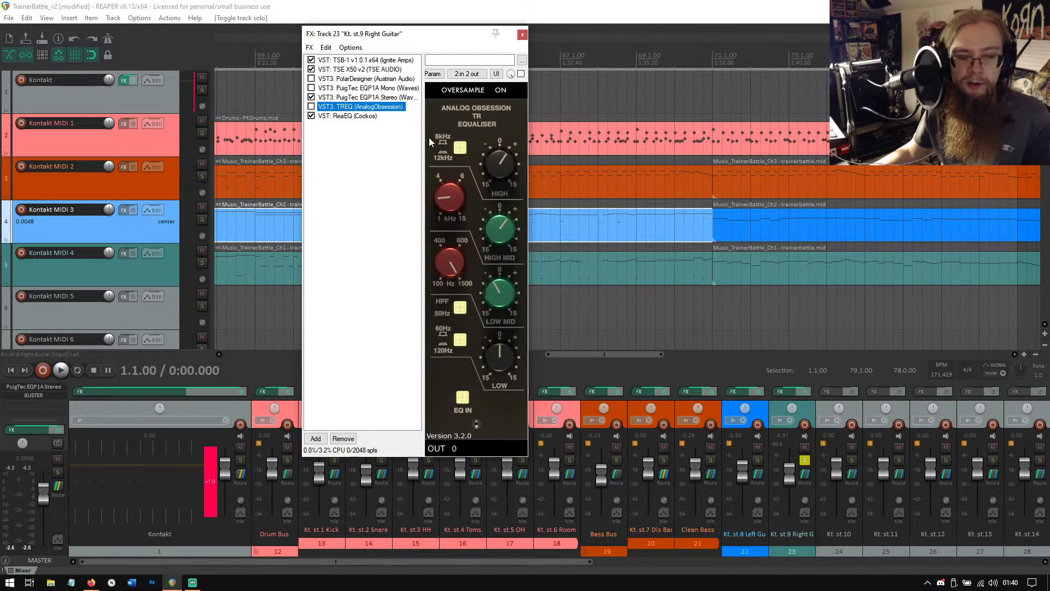
click(365, 117)
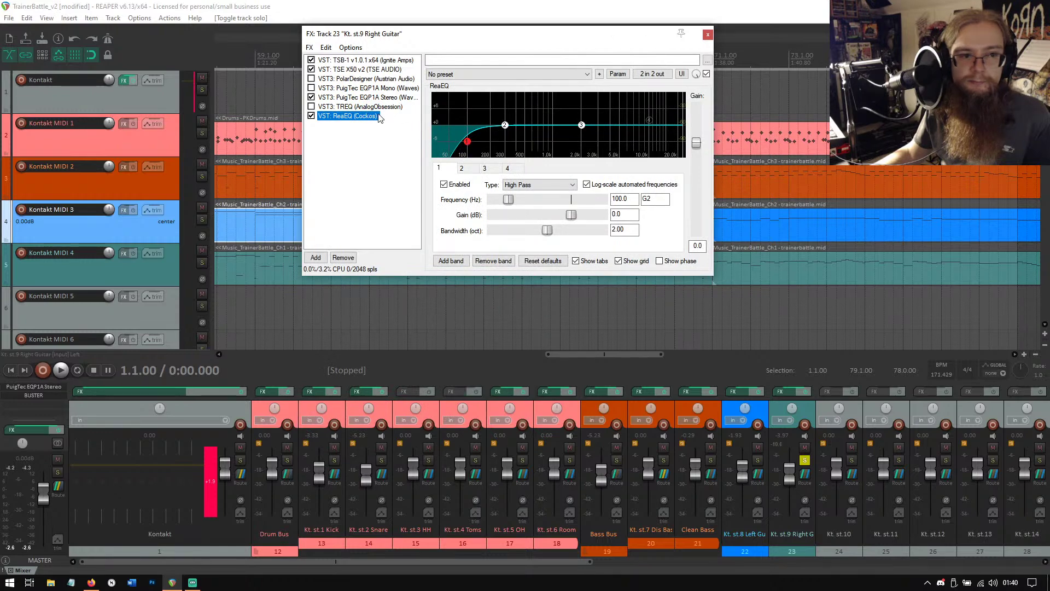
click(355, 70)
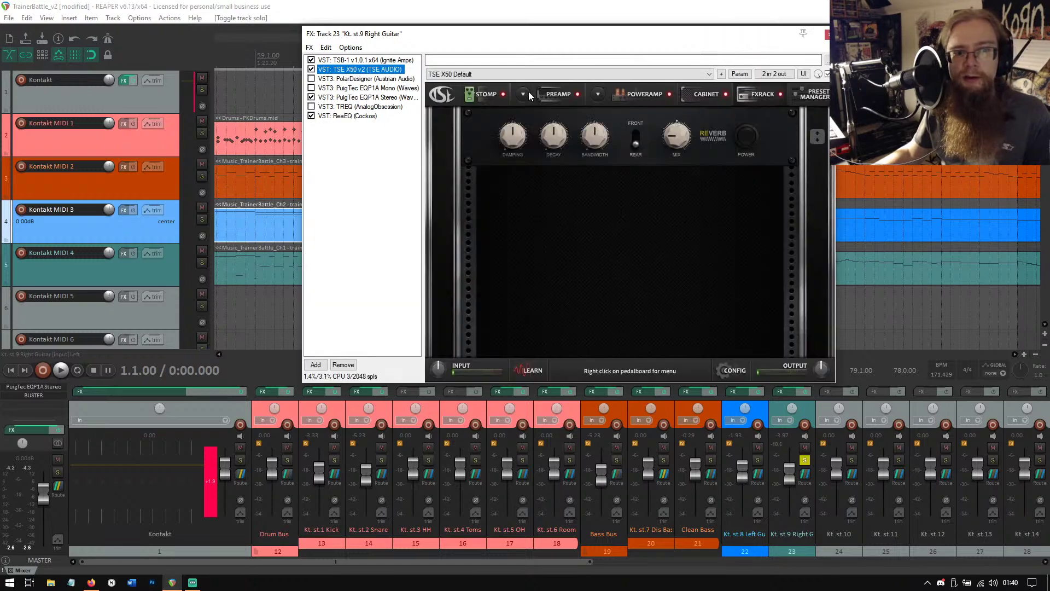
click(571, 95)
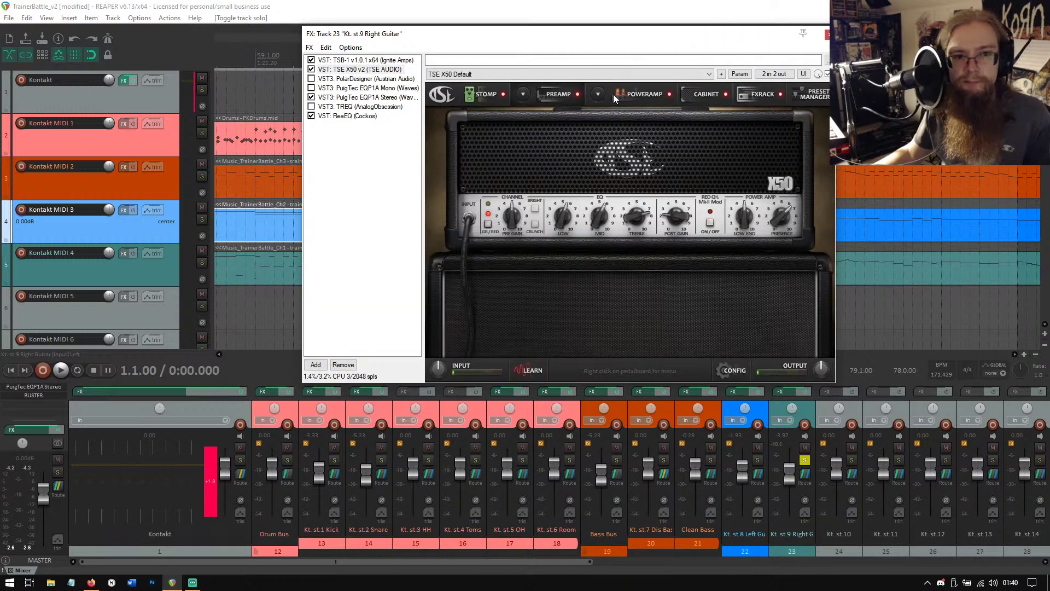
click(340, 60)
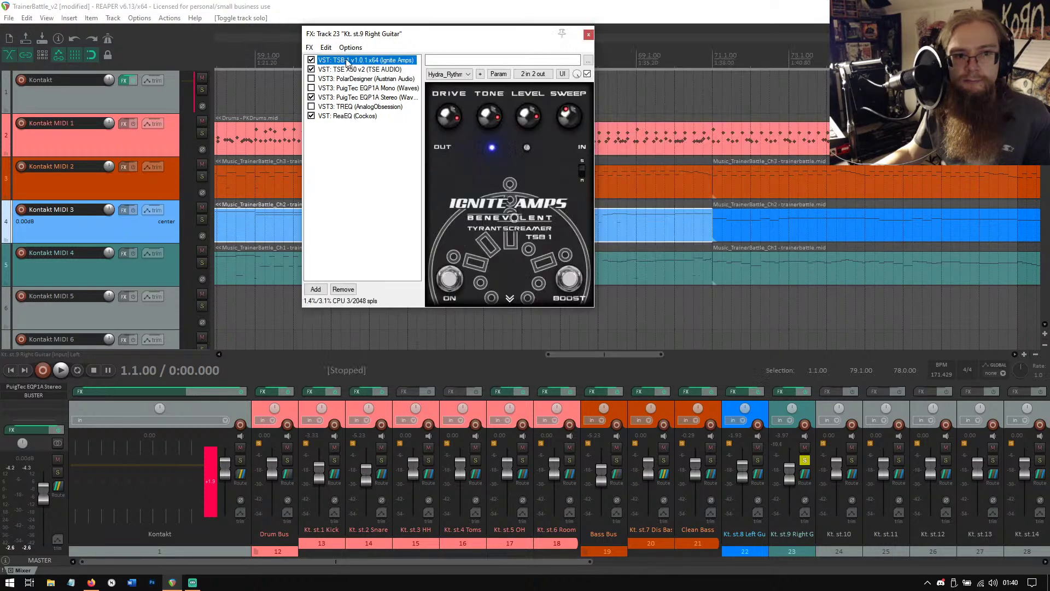
click(588, 35)
Solo the left guitar track instead of the right guitar and play the project from the start.
click(805, 459)
click(758, 459)
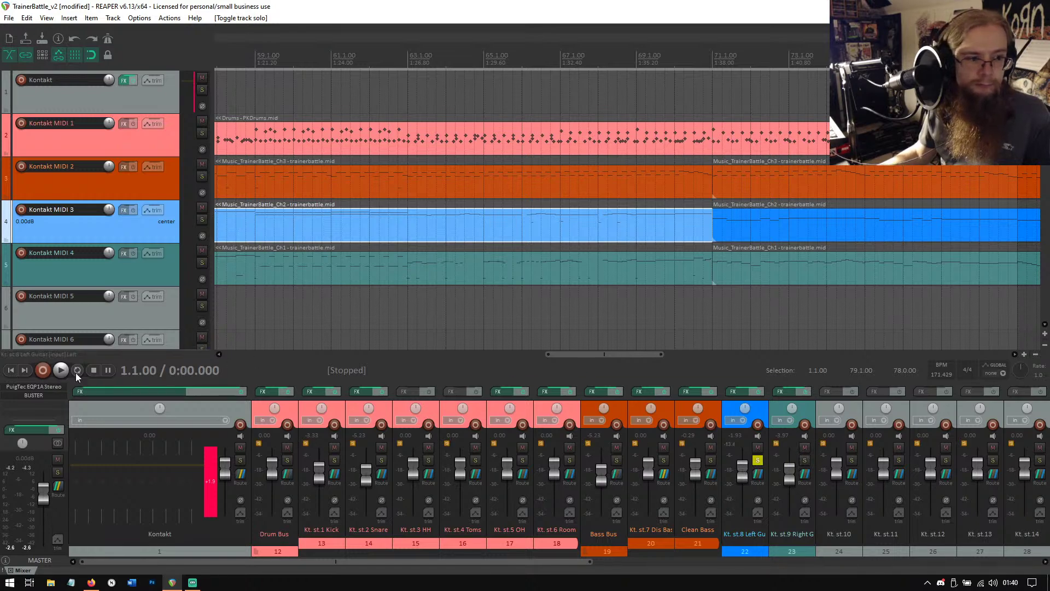
key(Home)
click(61, 370)
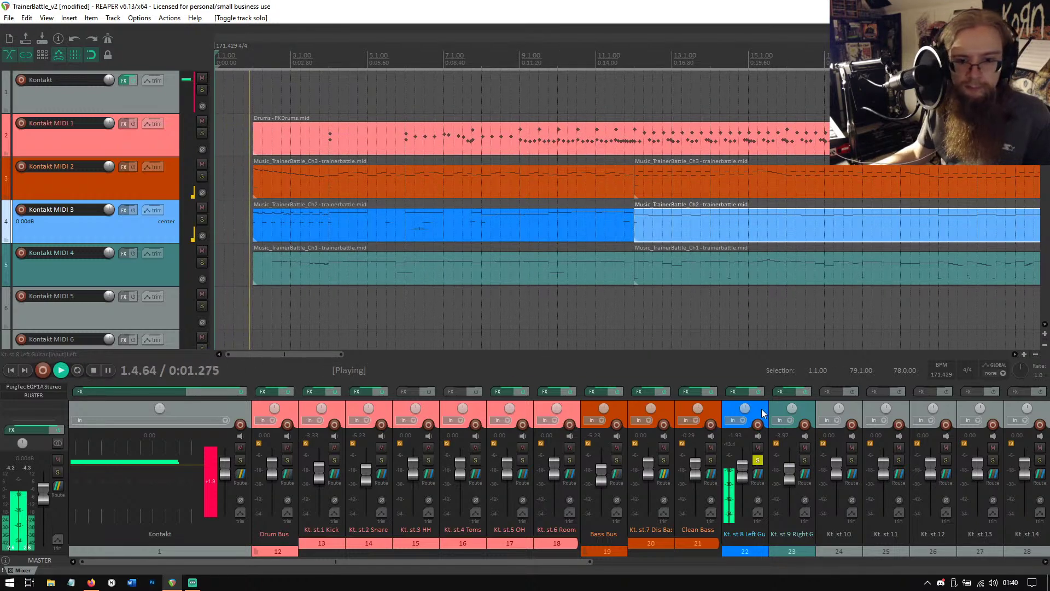
Add a King Pong delay module to the effects rack of the left guitar's TSE X50.
click(738, 392)
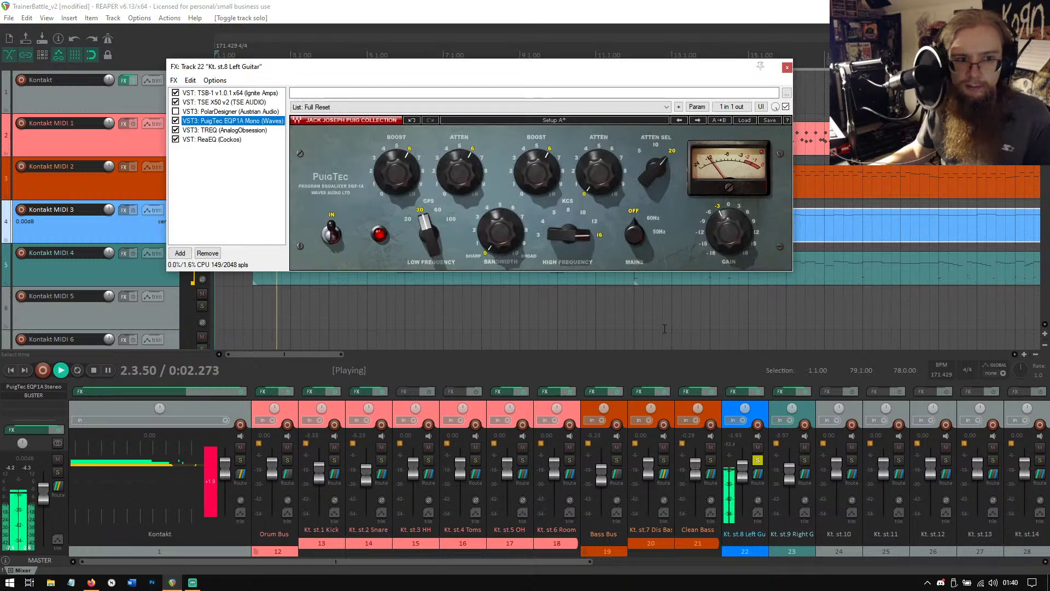
click(225, 102)
click(627, 127)
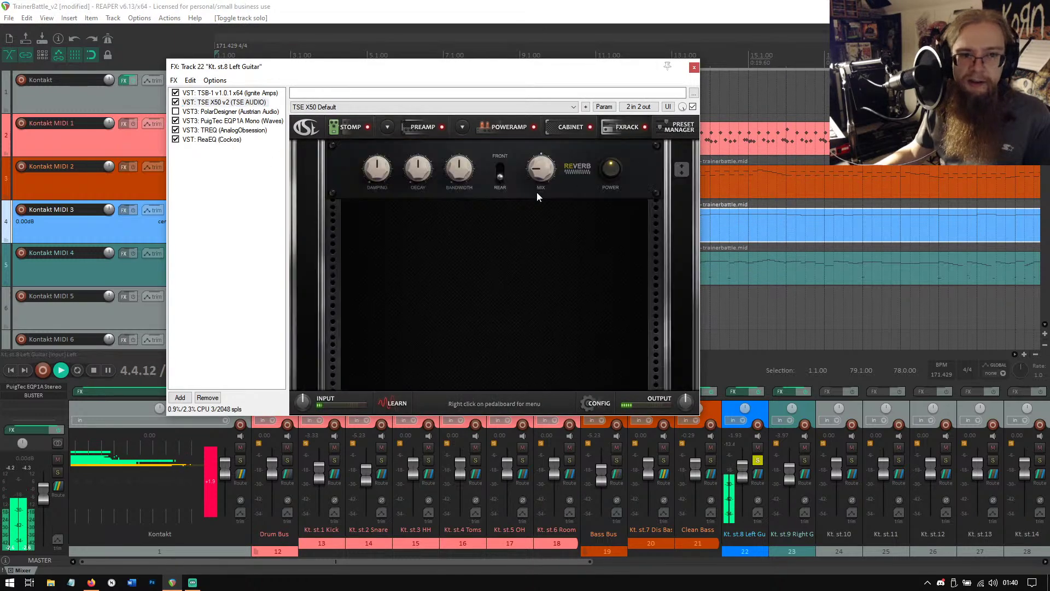
right_click(534, 213)
mouse_move(507, 251)
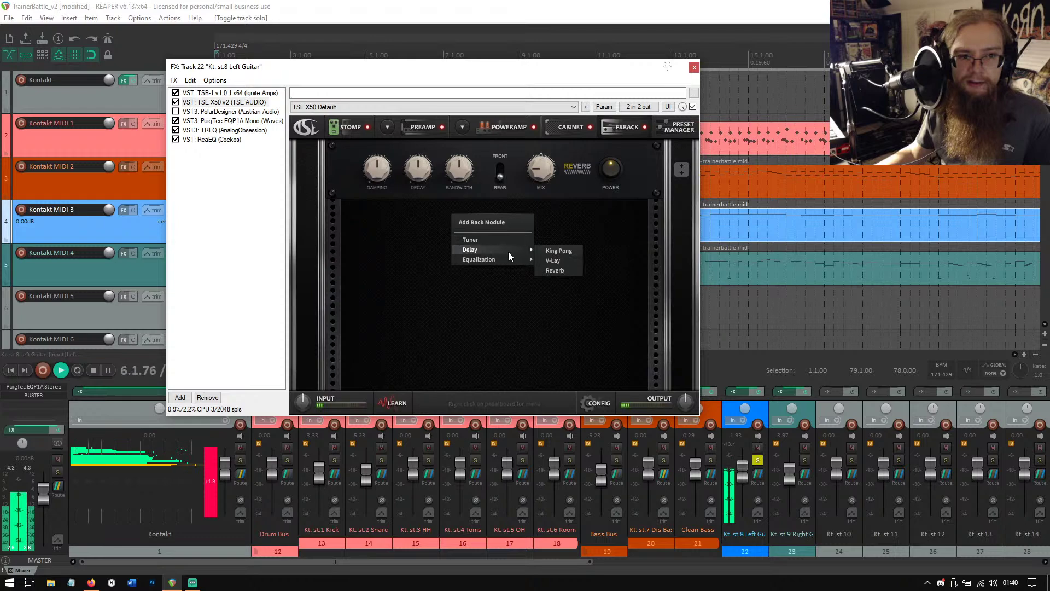
click(559, 250)
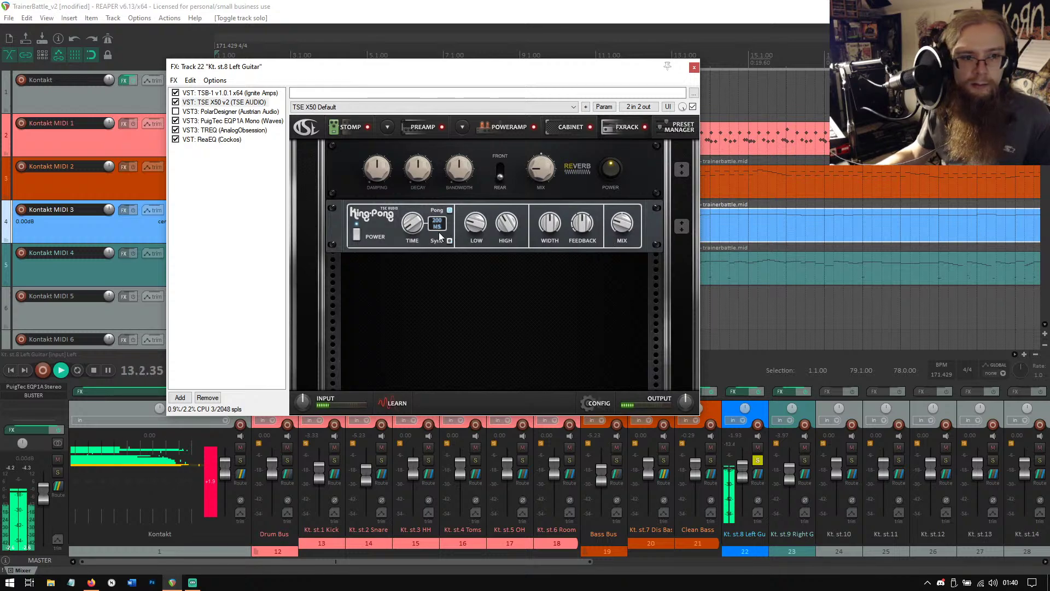
Compare the King Pong delay switched off and on, and enable its tempo Sync.
click(358, 236)
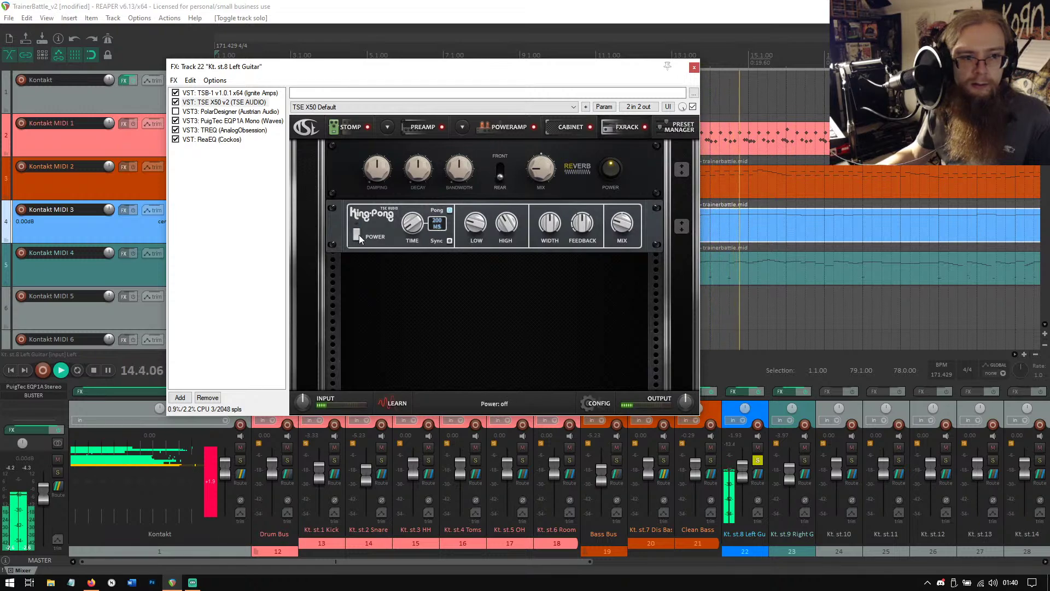
click(359, 235)
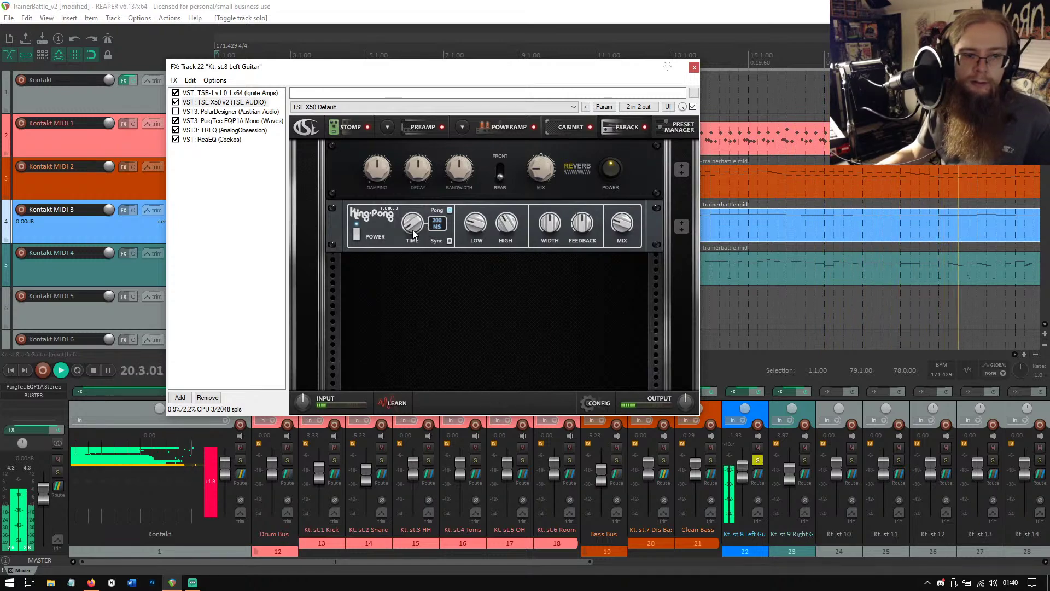
click(449, 241)
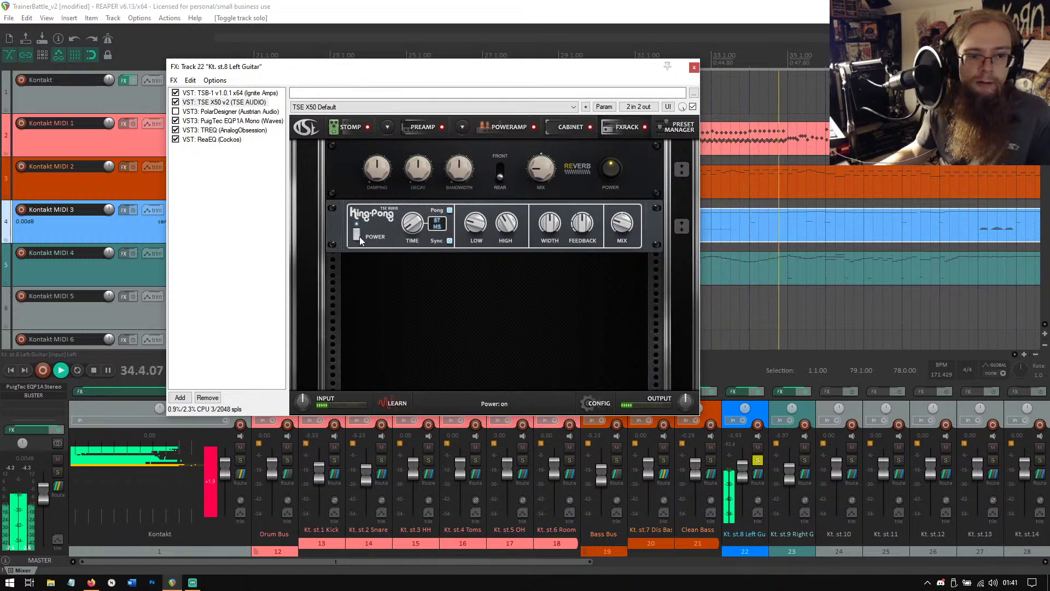
Close the left guitar's effects chain, stop playback and unsolo the track.
click(694, 66)
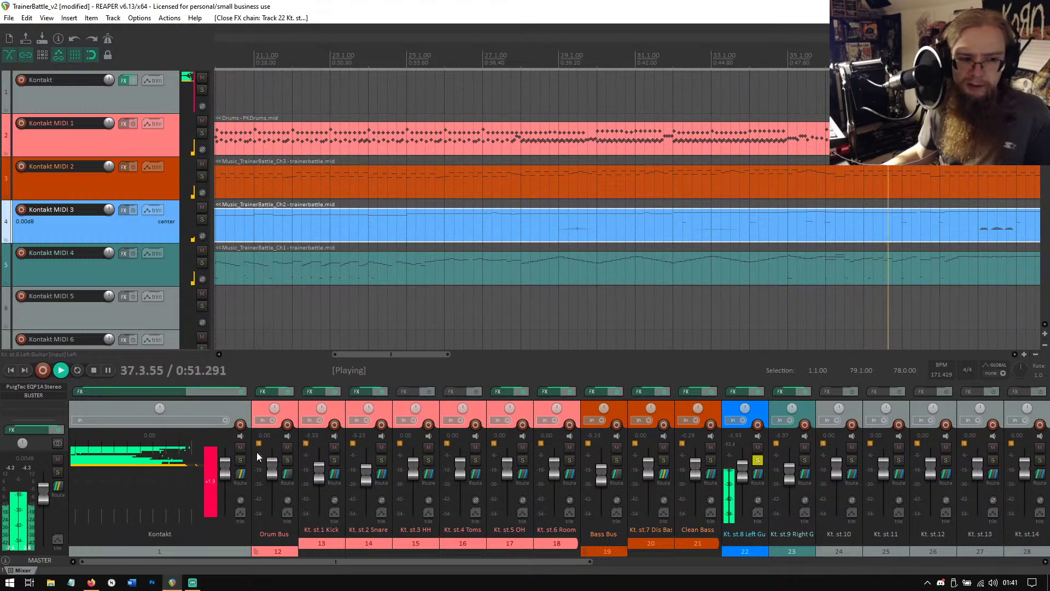
click(93, 370)
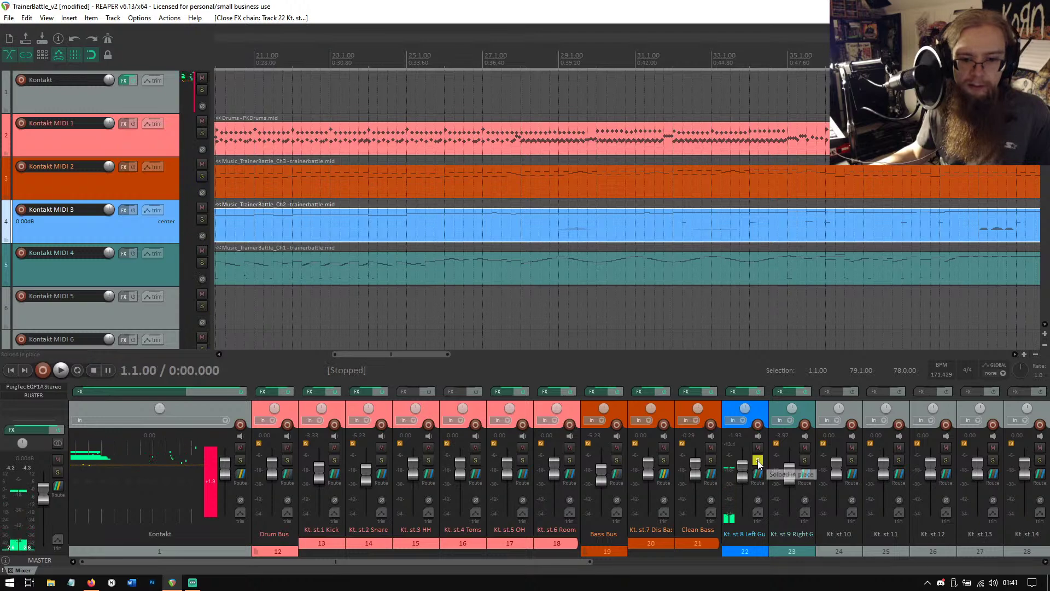
click(757, 462)
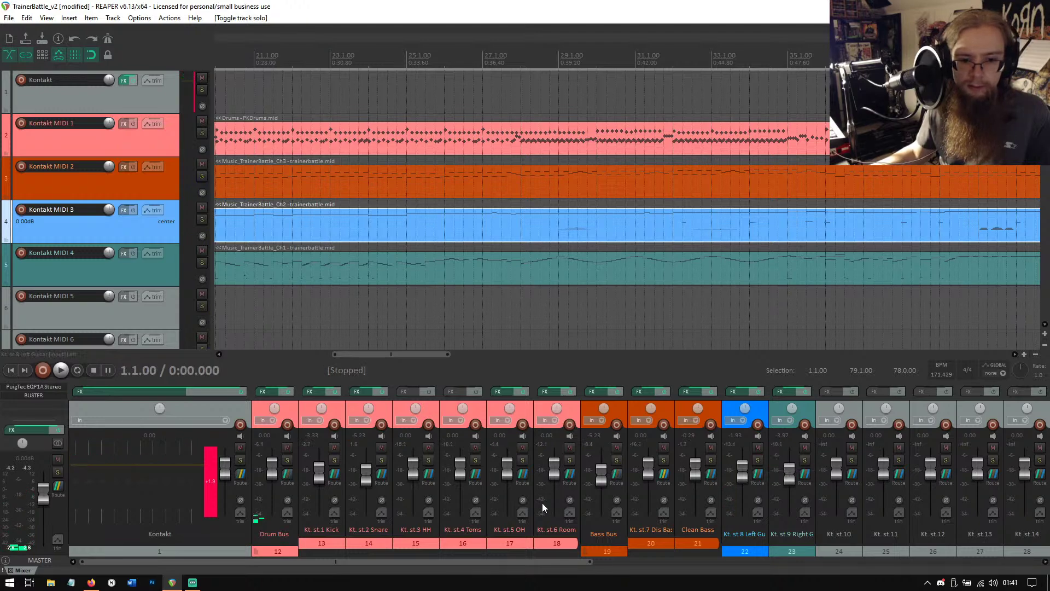
Show the Room track's Dragonfly Room Reverb and audition the full mix from measure 2 with the mixer in view.
click(550, 395)
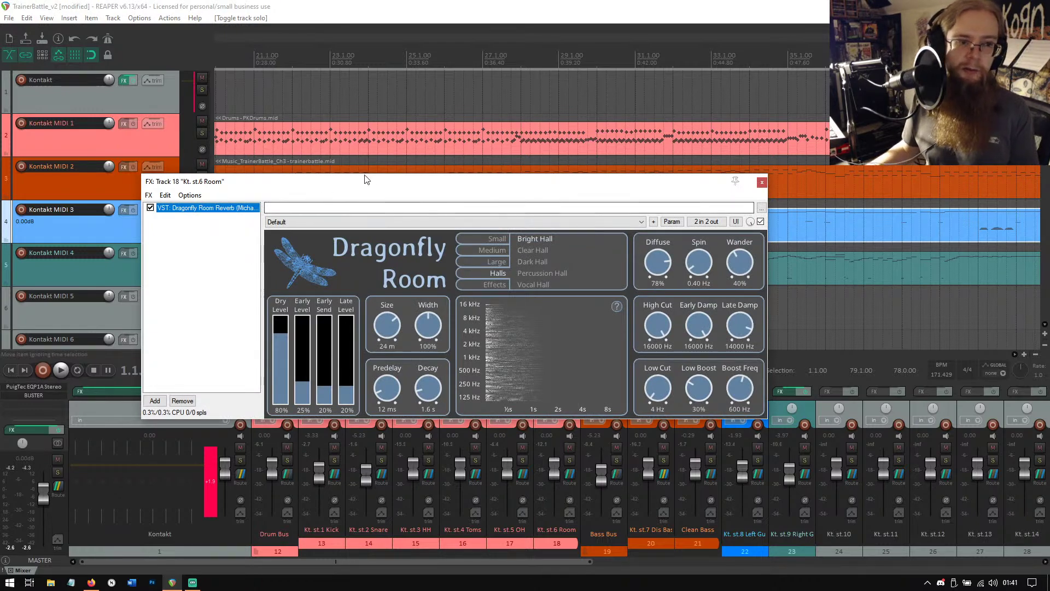
drag(375, 186, 514, 330)
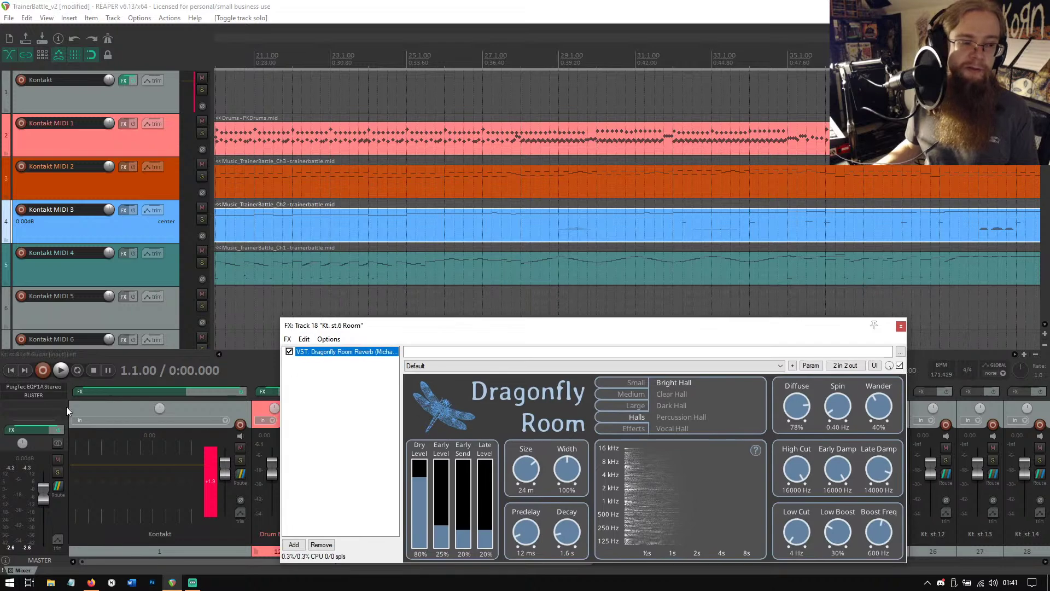
click(11, 371)
click(252, 59)
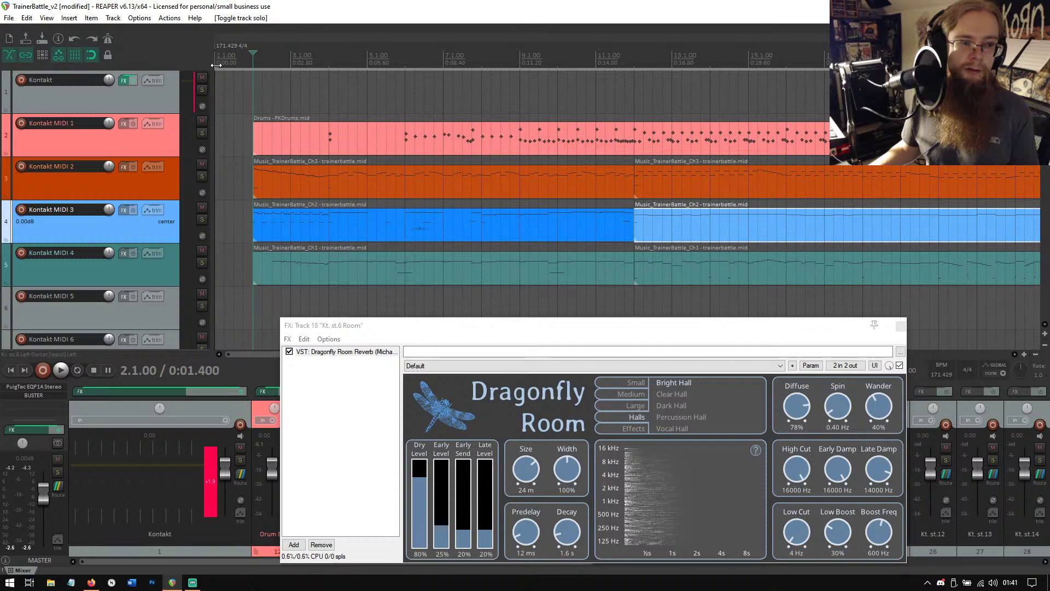
click(61, 370)
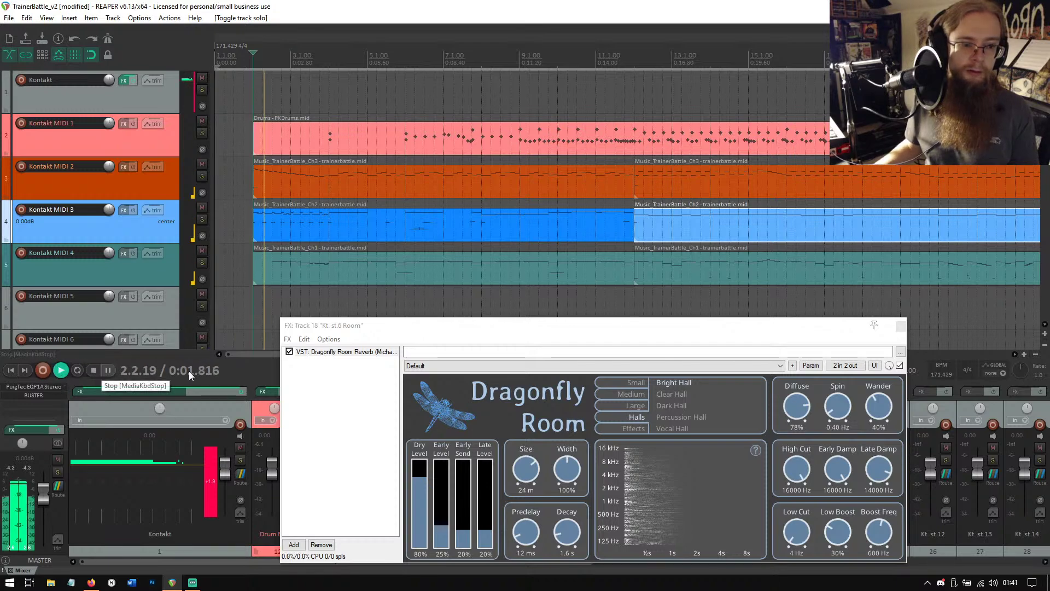
drag(412, 325, 477, 100)
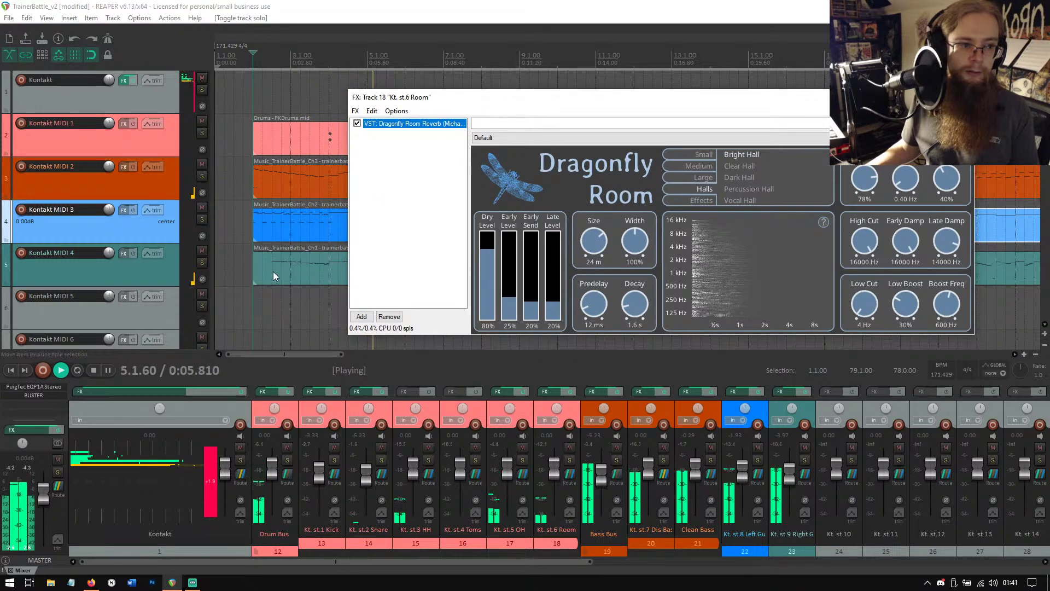
click(94, 369)
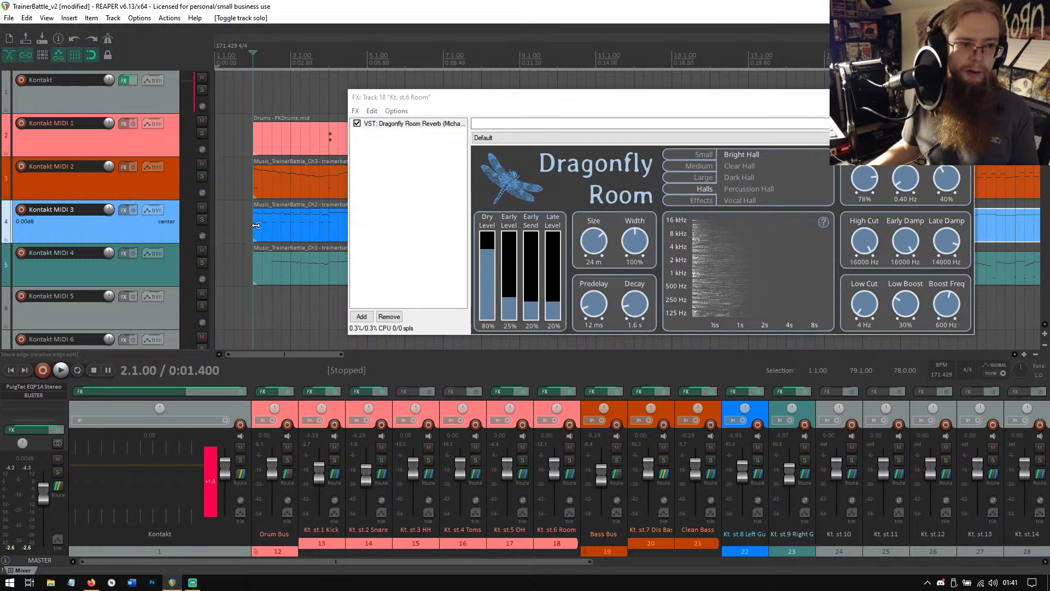
Insert a short C0 note around 2.3 in the opening MIDI take of the Kontakt MIDI 4 track and return to the arrangement.
double_click(258, 270)
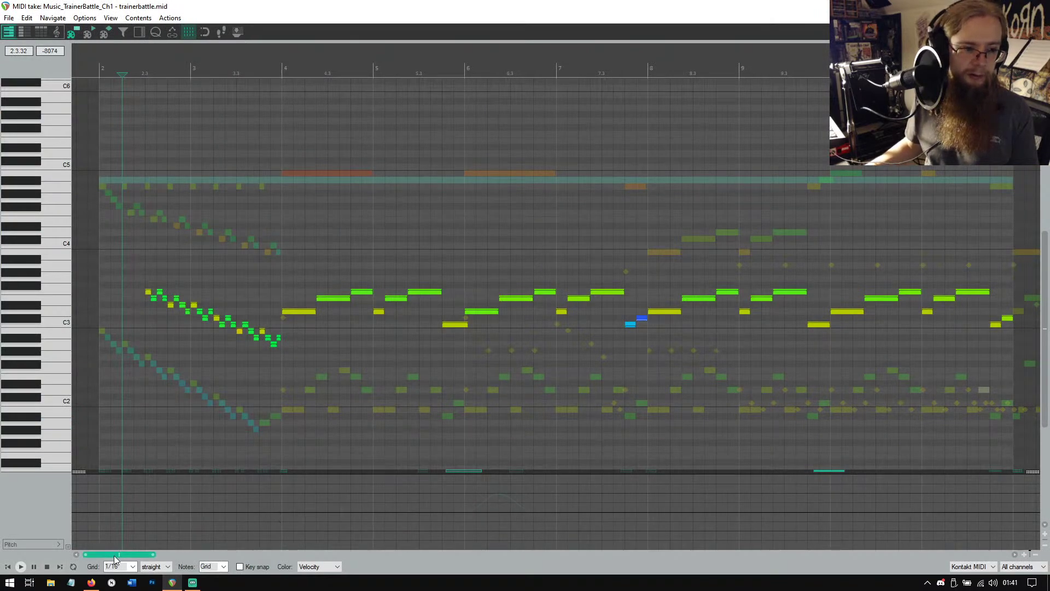
scroll(218, 340, up, 5)
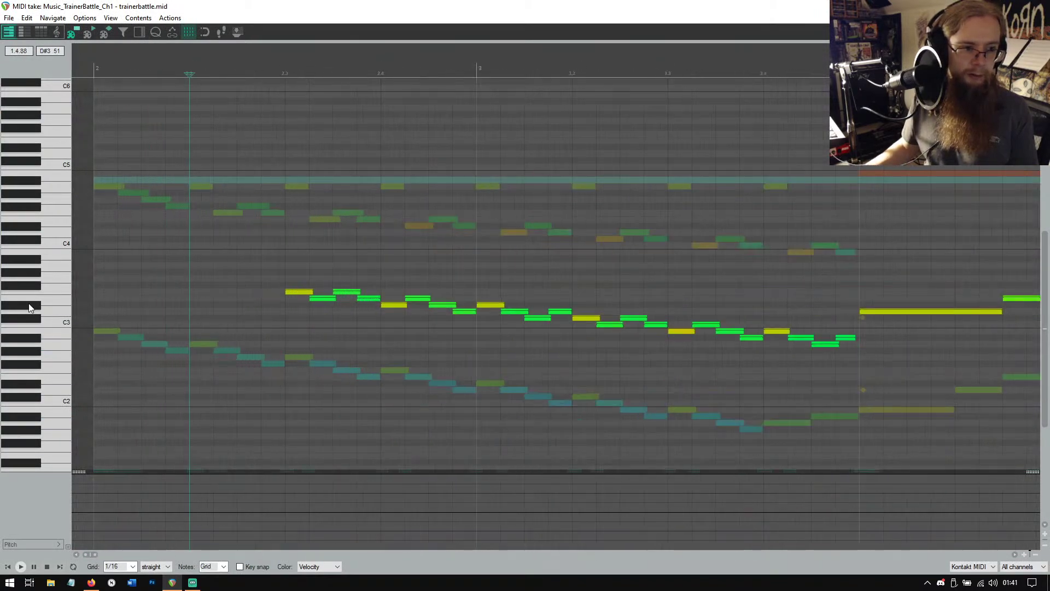
scroll(33, 307, down, 5)
scroll(33, 309, down, 2)
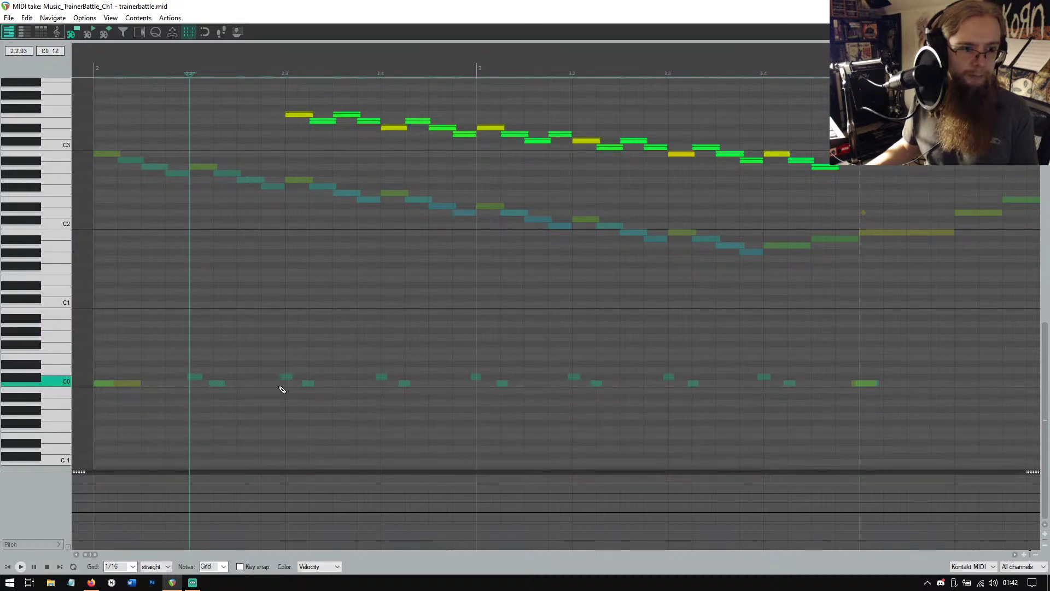
click(285, 384)
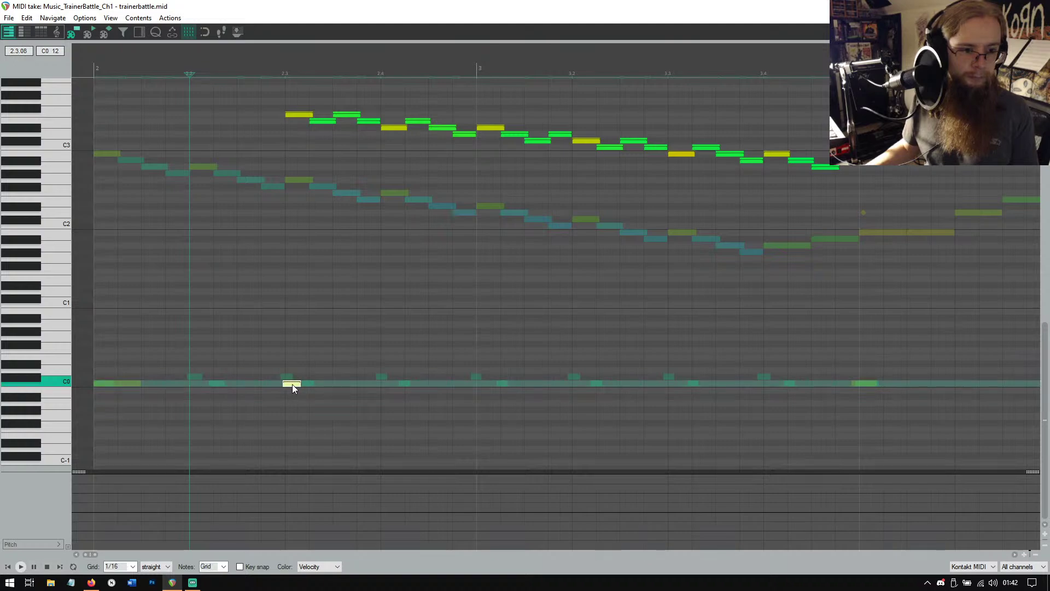
key(alt+Tab)
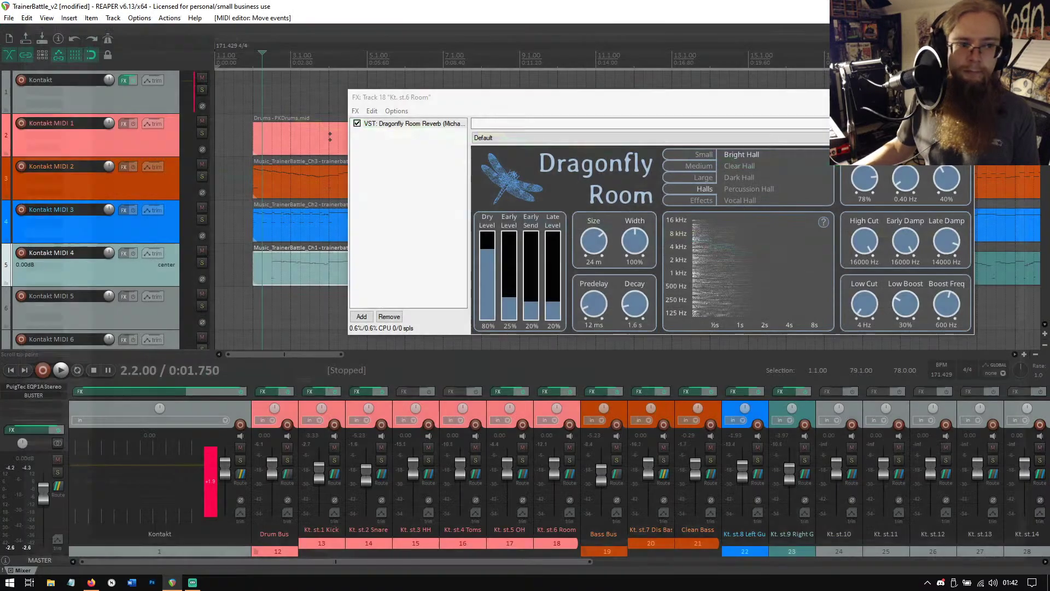
Play the mix with the Room track soloed, compare its Dragonfly Room Reverb bypassed and active, and unsolo it.
click(57, 371)
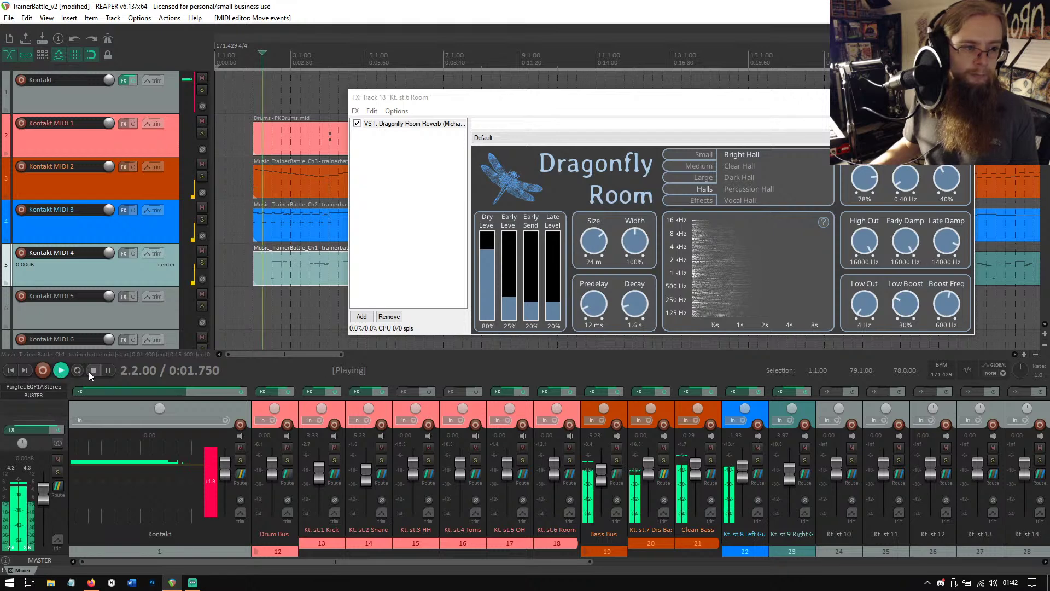
click(569, 460)
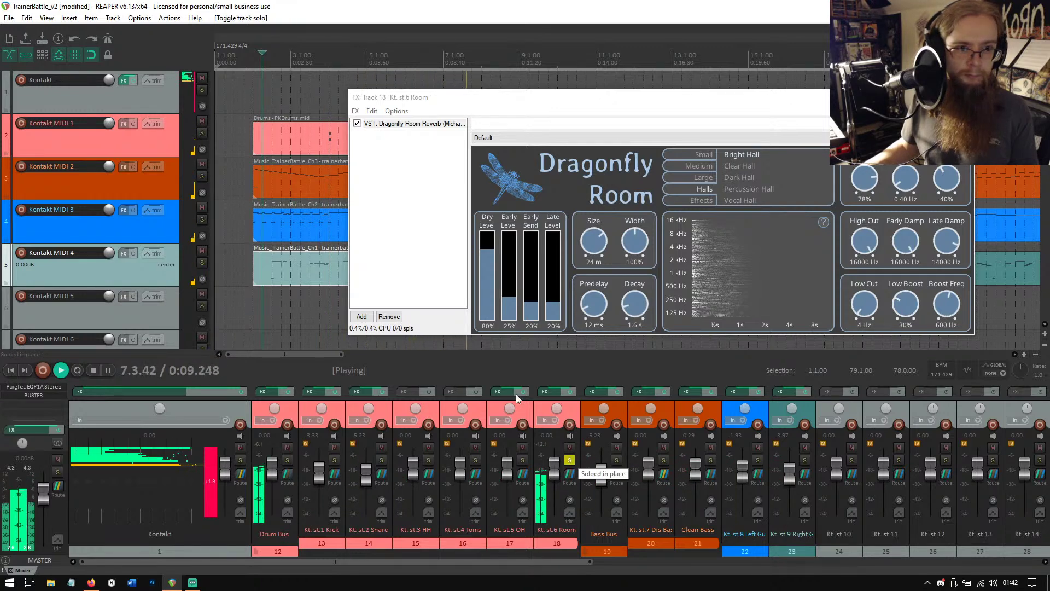
click(357, 124)
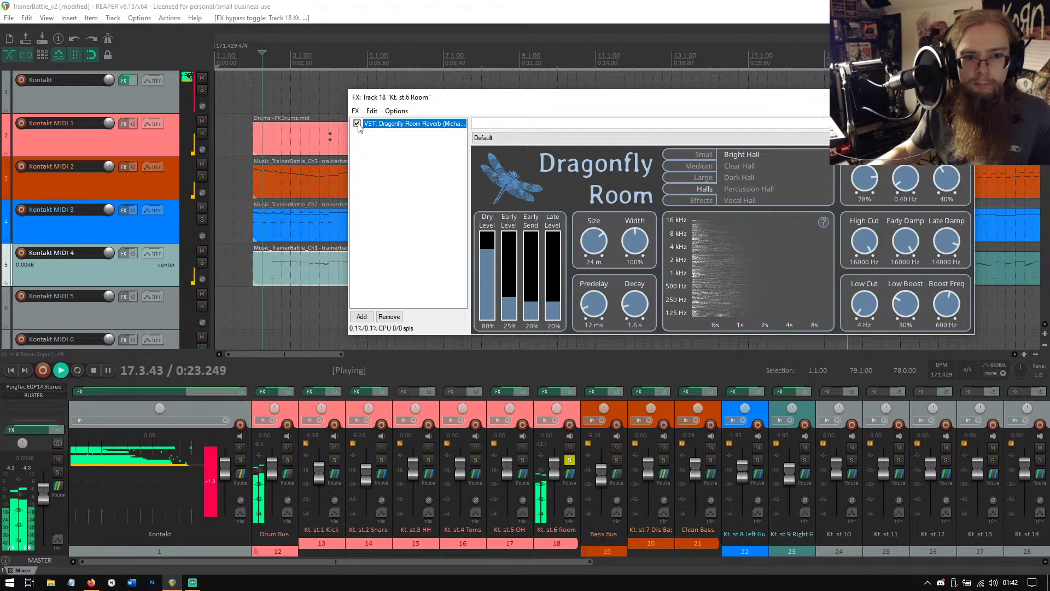
click(567, 461)
Audition the Kick track soloed, switch the solo to the Drum Bus and compare the Room track's Dragonfly Room Reverb bypassed and active.
click(334, 460)
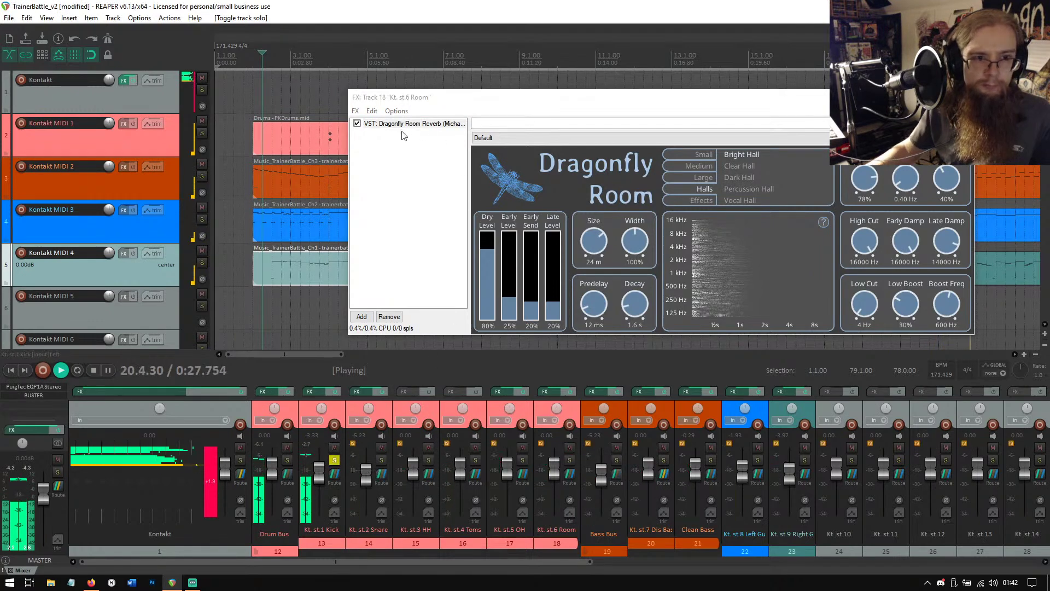
click(334, 461)
click(287, 459)
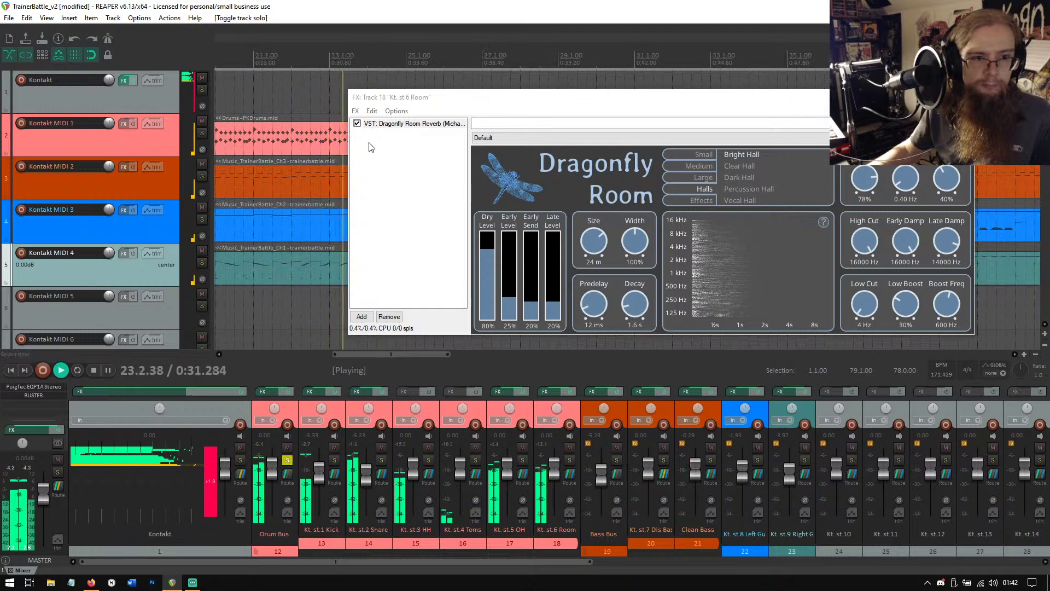
click(357, 123)
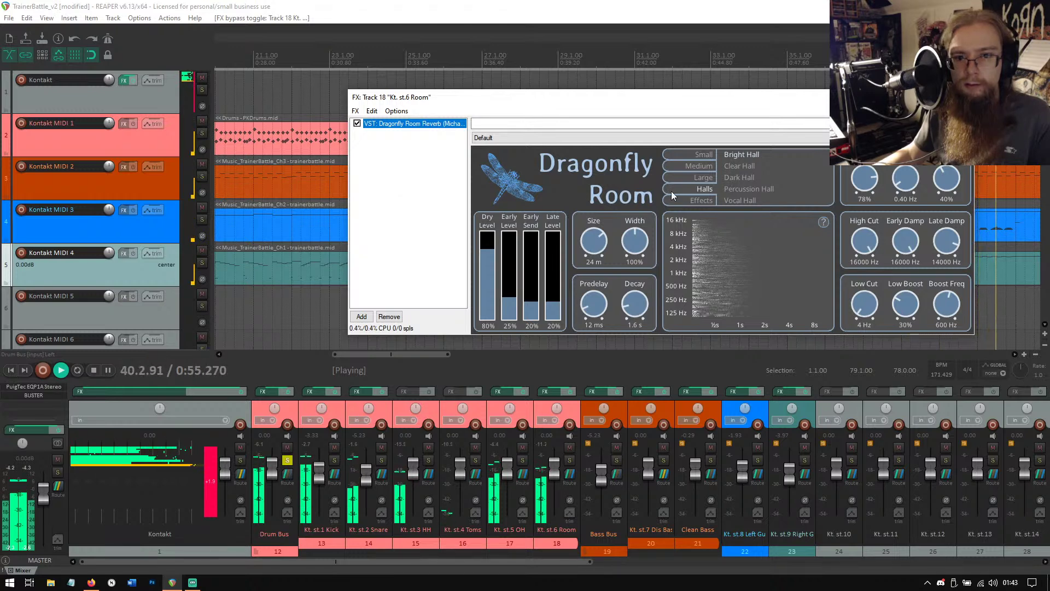
Save the Room track's Dragonfly Room Reverb settings as a preset named Bright_Trainer and close its effects chain.
click(524, 136)
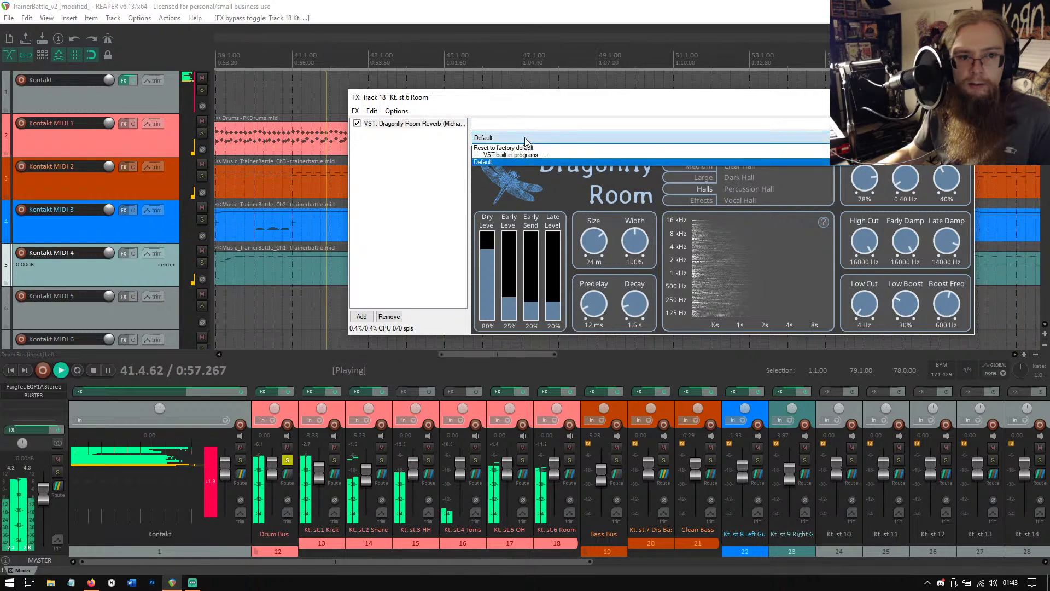
click(527, 137)
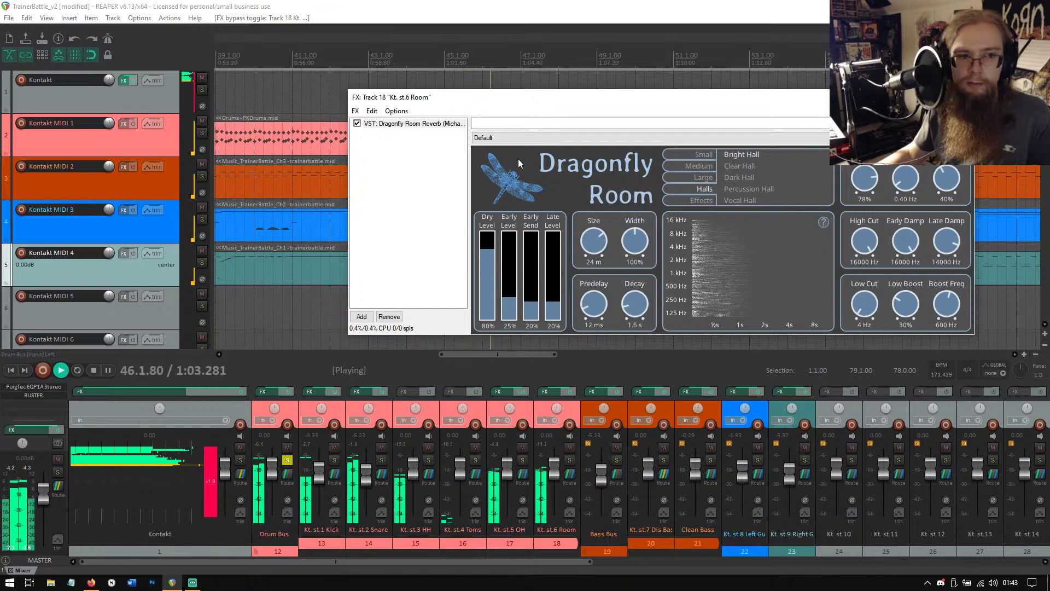
click(856, 137)
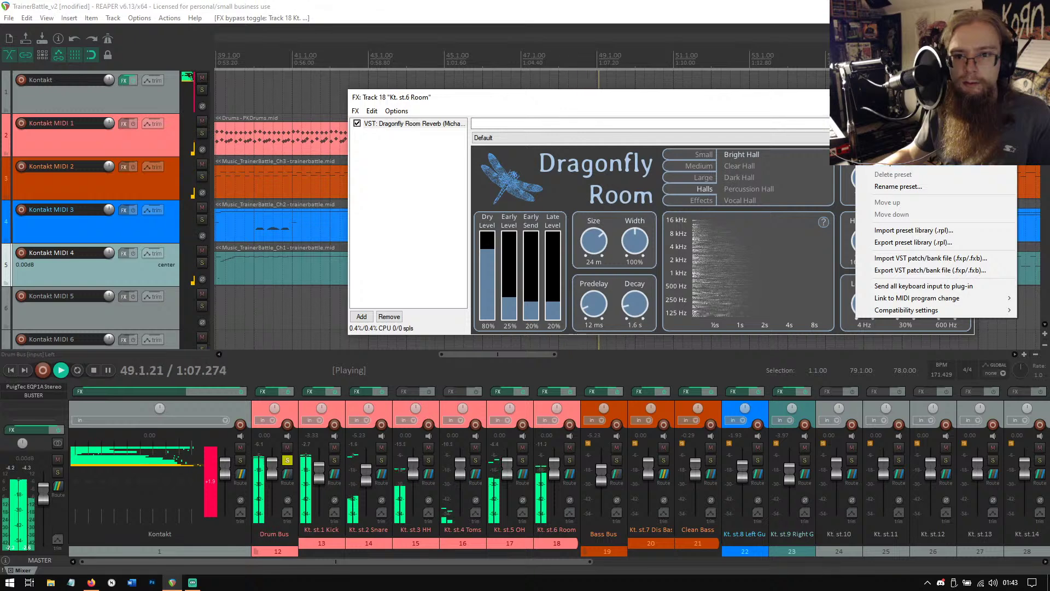
click(888, 151)
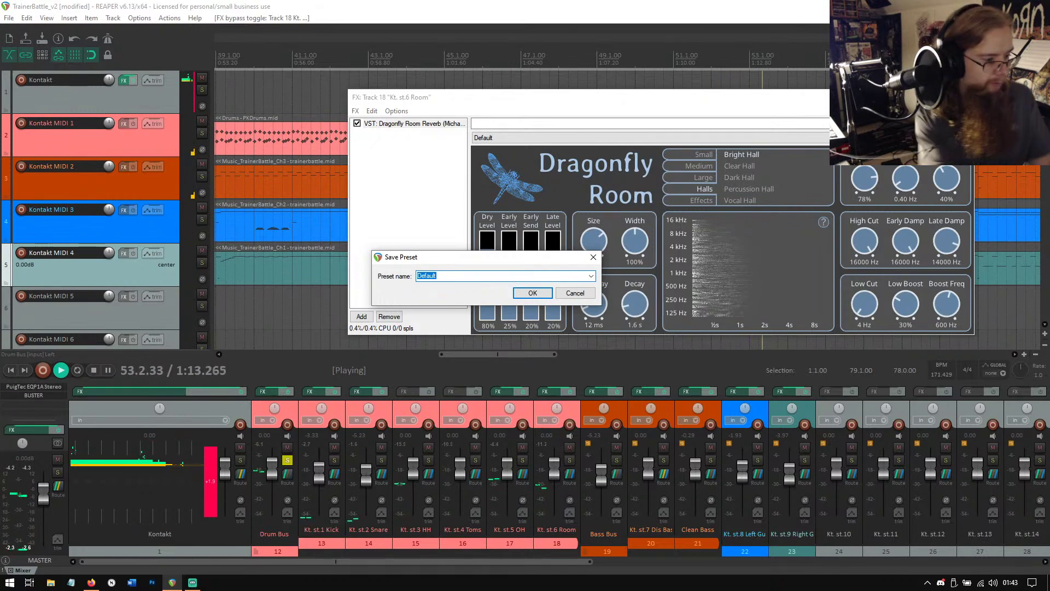
text(i)
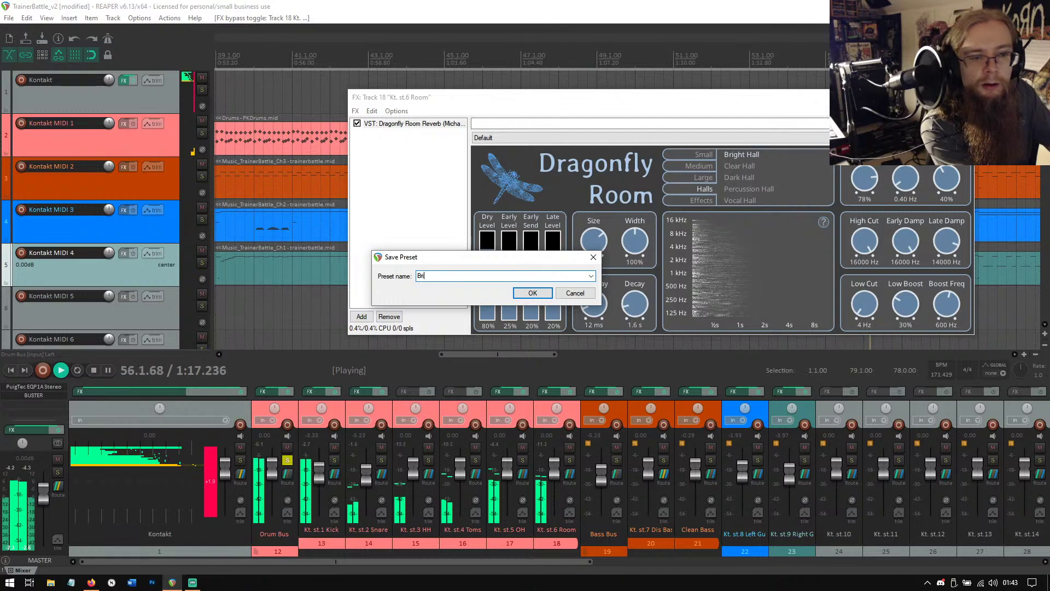
text(nt)
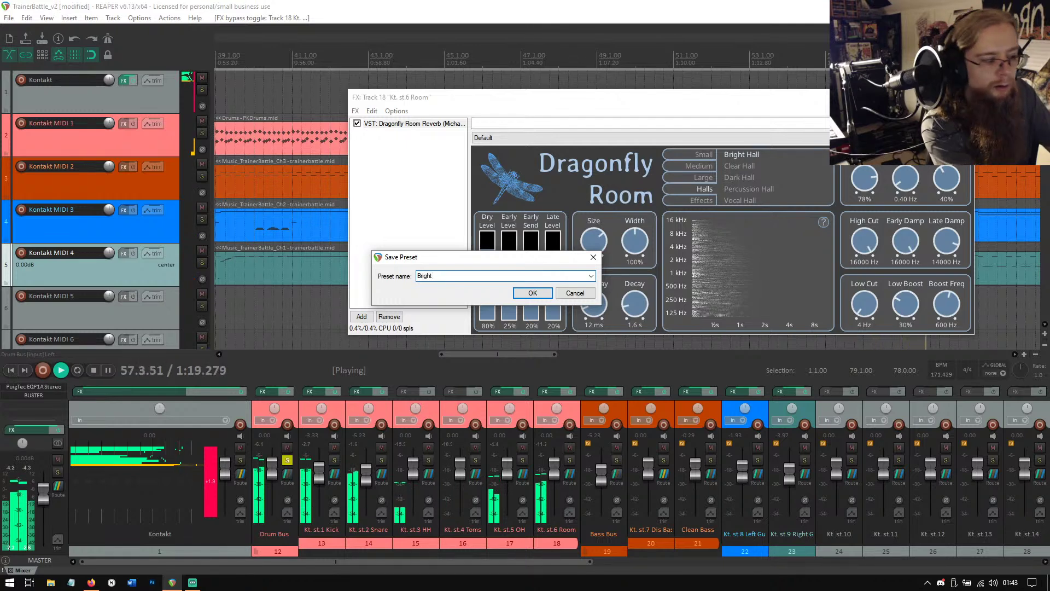
text(_Traing)
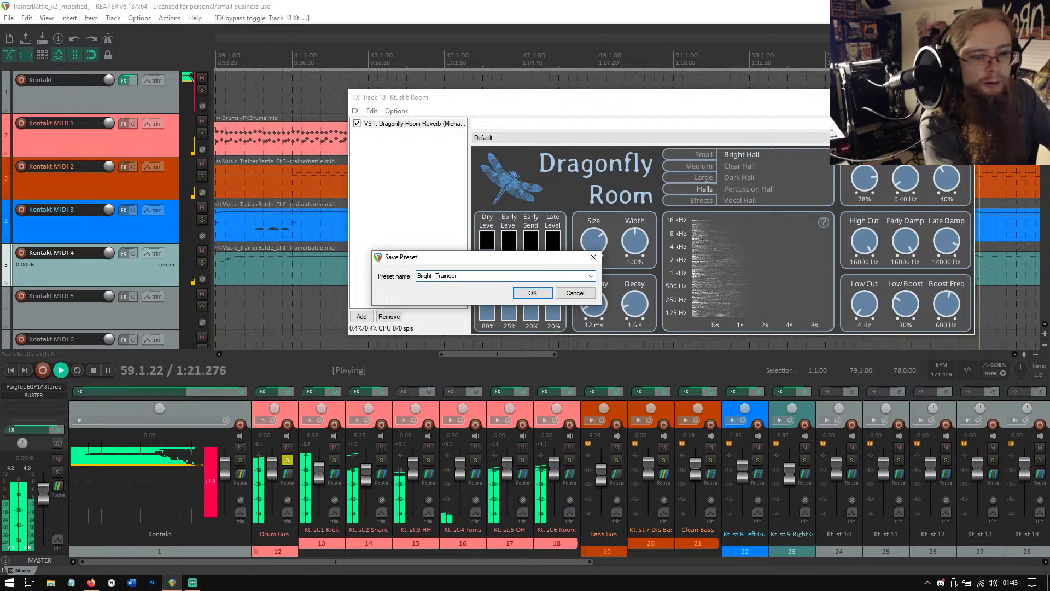
key(BackSpace)
text(er)
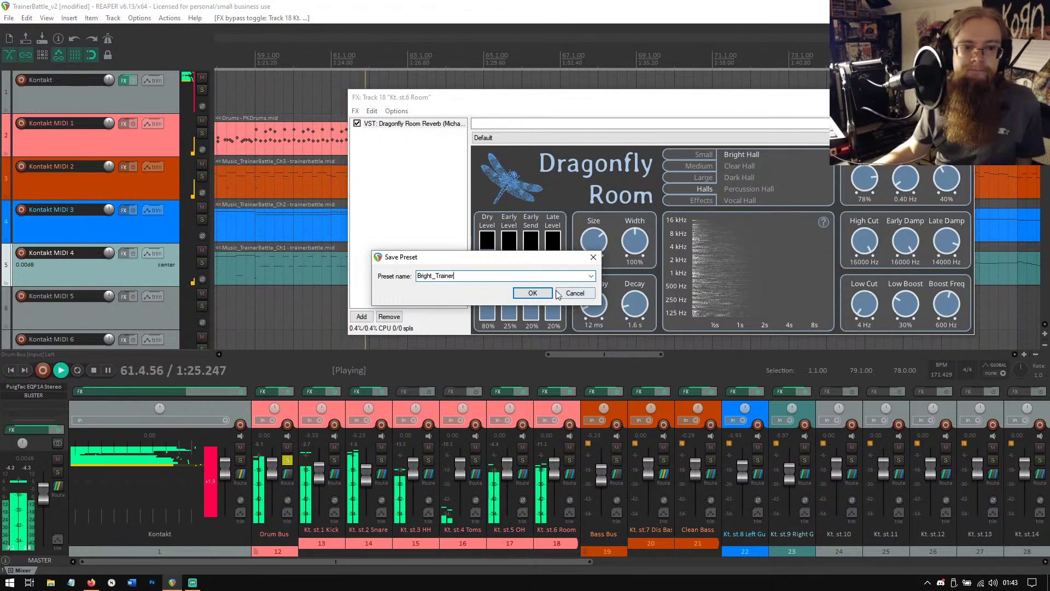
click(531, 294)
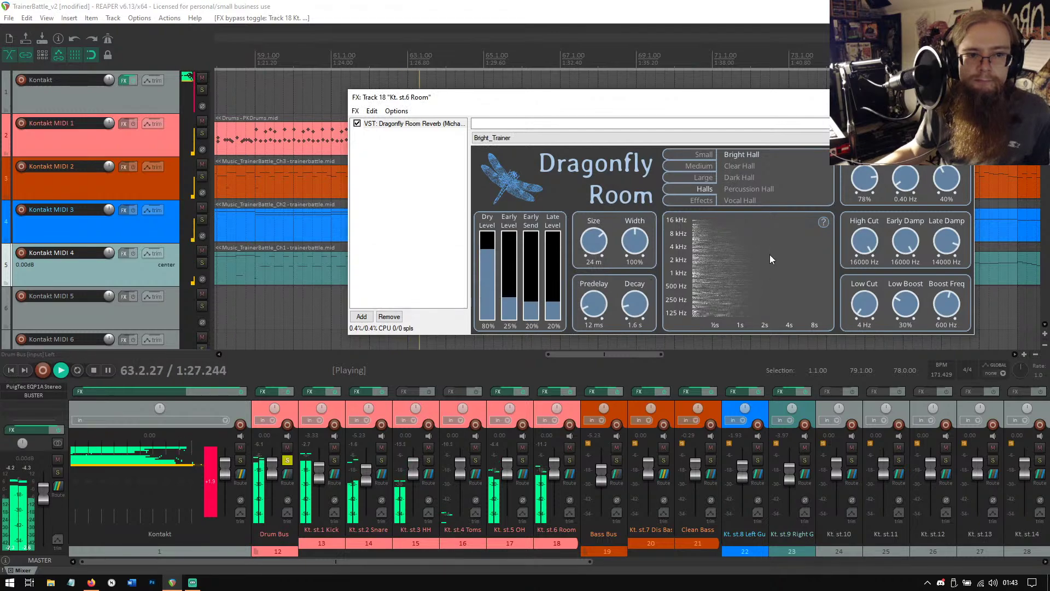
click(962, 98)
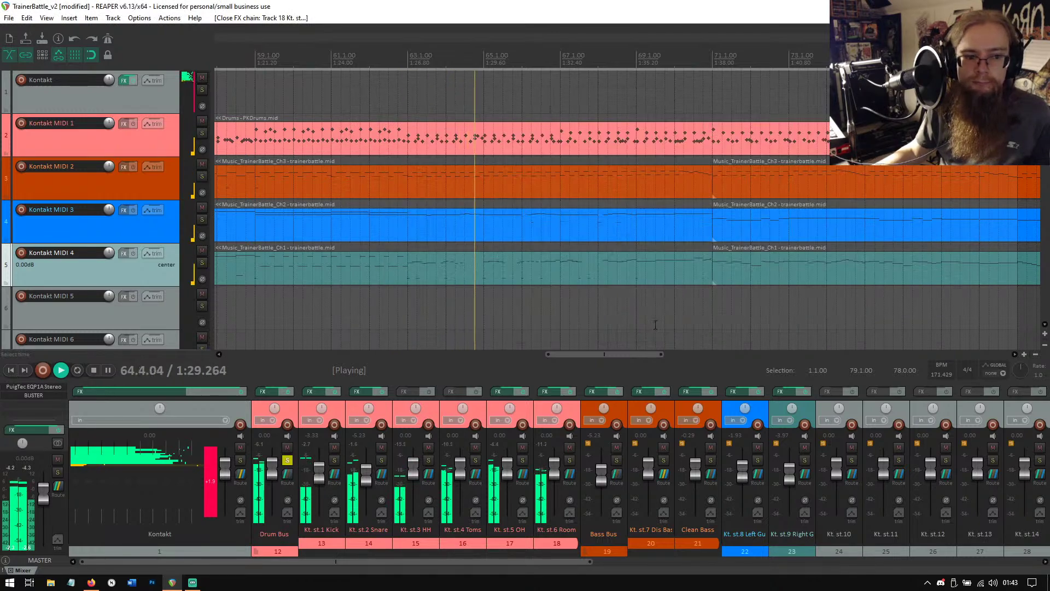
Unsolo the Drum Bus, solo the Left Guitar track instead and enable repeat playback.
click(286, 461)
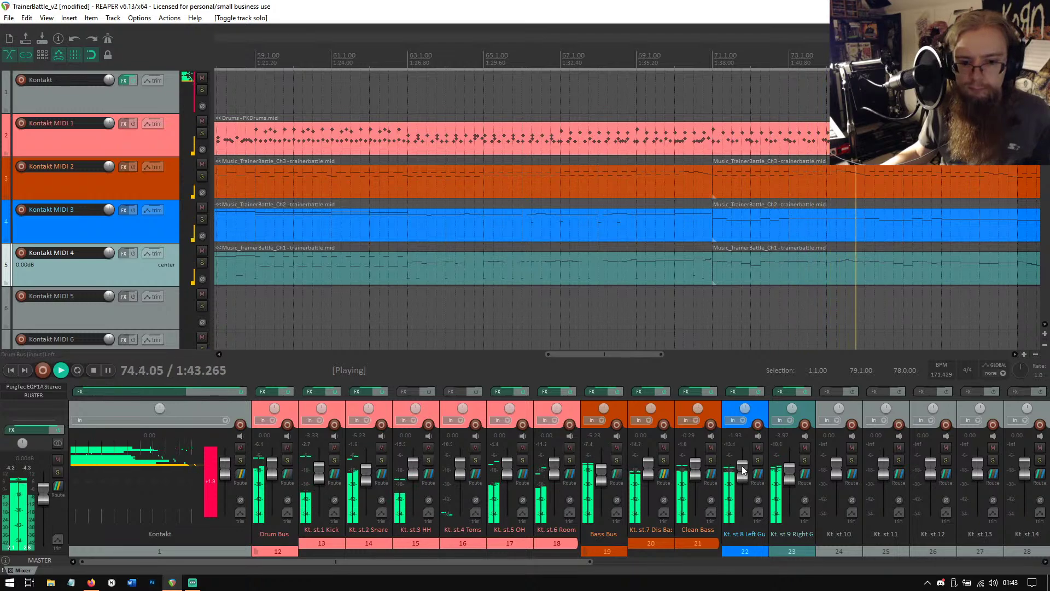
click(757, 460)
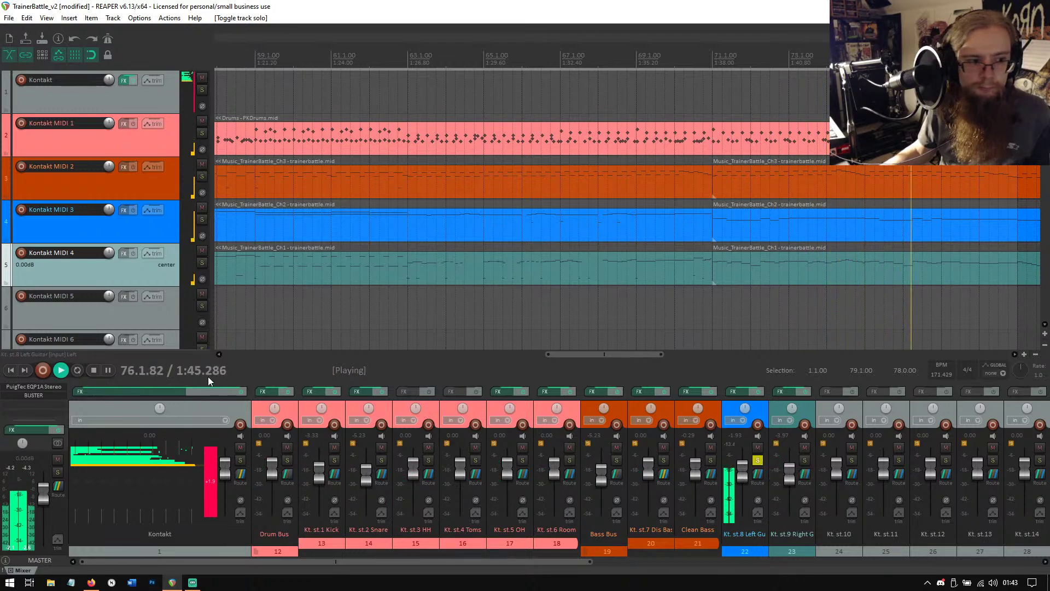
click(78, 370)
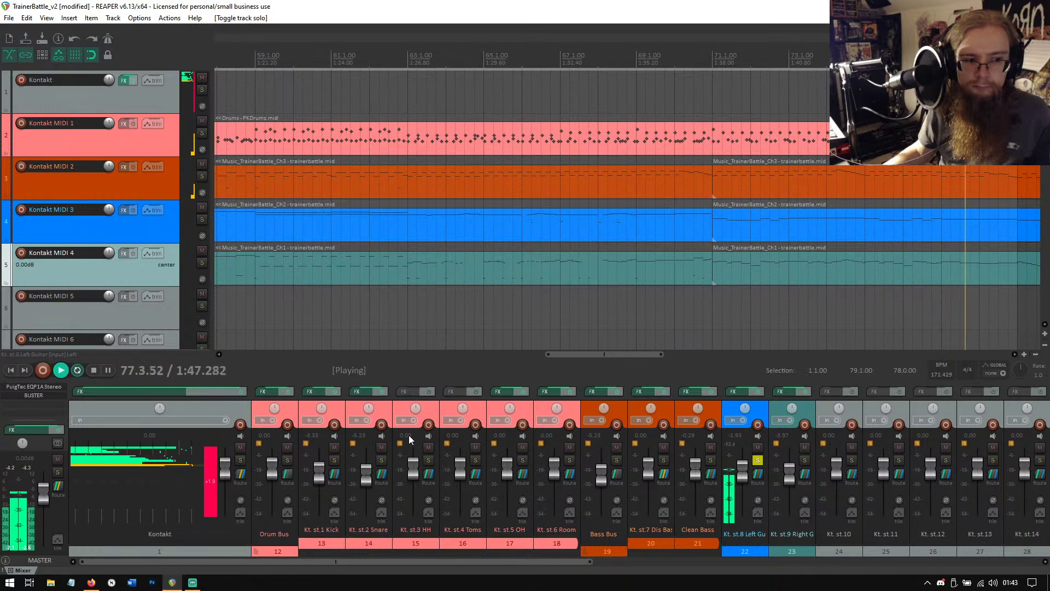
Power off the King-Pong delay and the reverb in the TSE X50 v2 effects rack on the Left Guitar track.
click(742, 392)
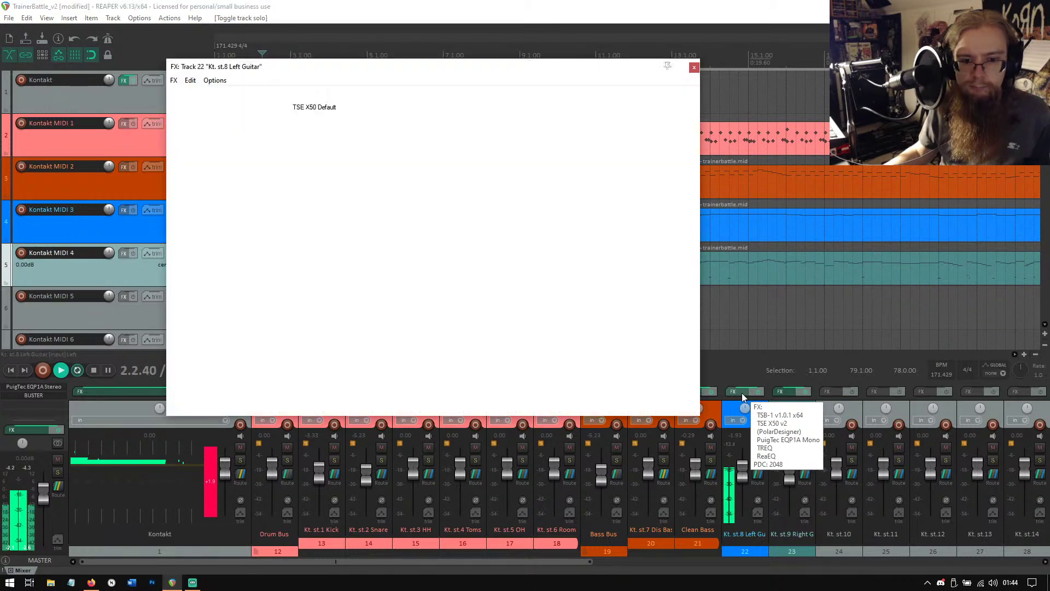
click(357, 237)
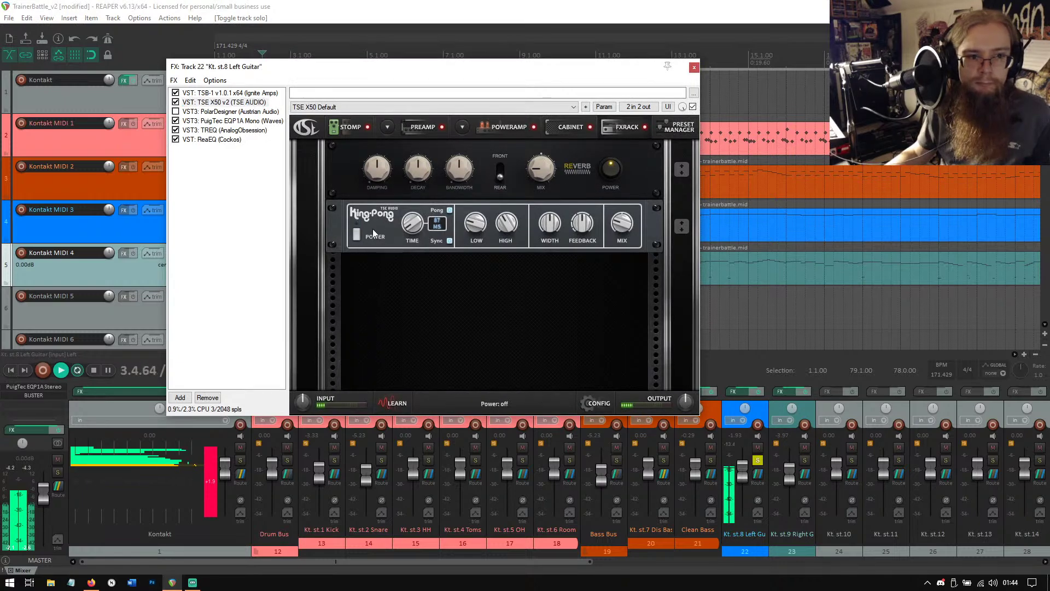
click(611, 172)
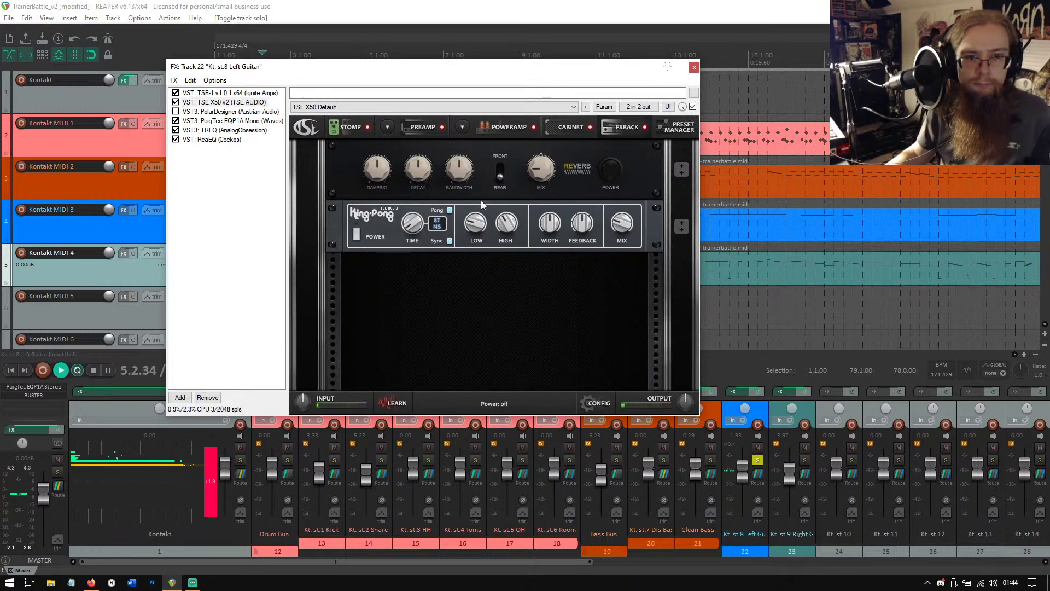
Add Dragonfly Room Reverb by Michael Willis to the end of the left guitar's effects chain and load the Bright_Trainer preset.
click(231, 155)
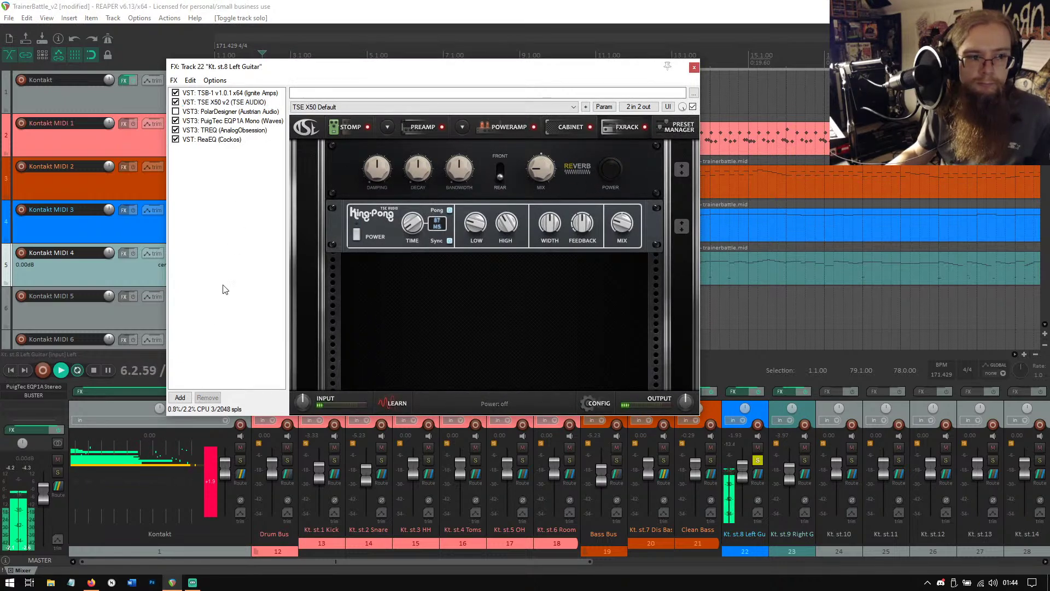
click(180, 398)
scroll(460, 297, down, 5)
scroll(461, 297, up, 2)
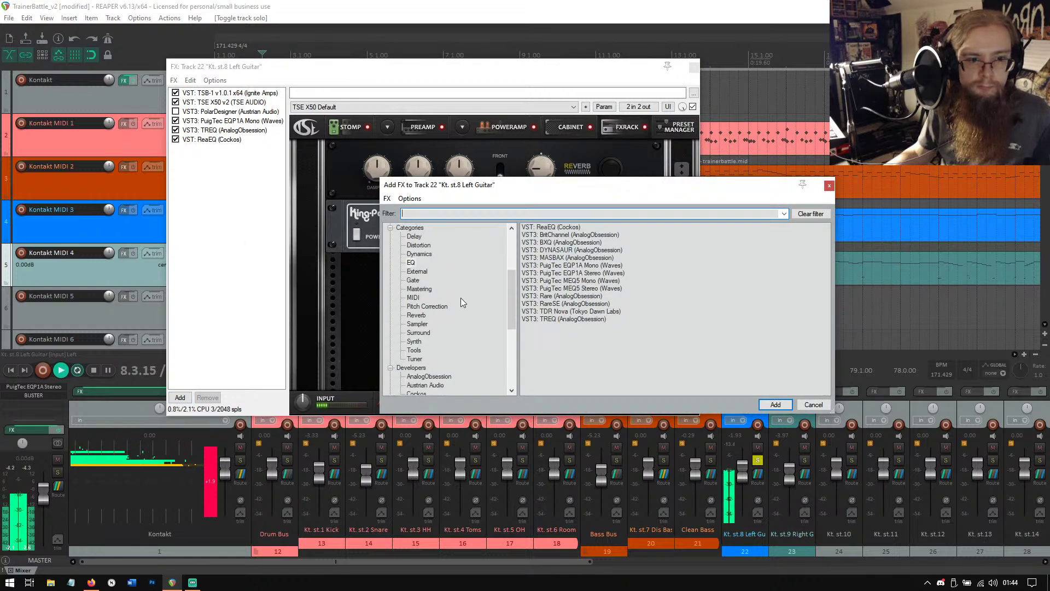
click(414, 236)
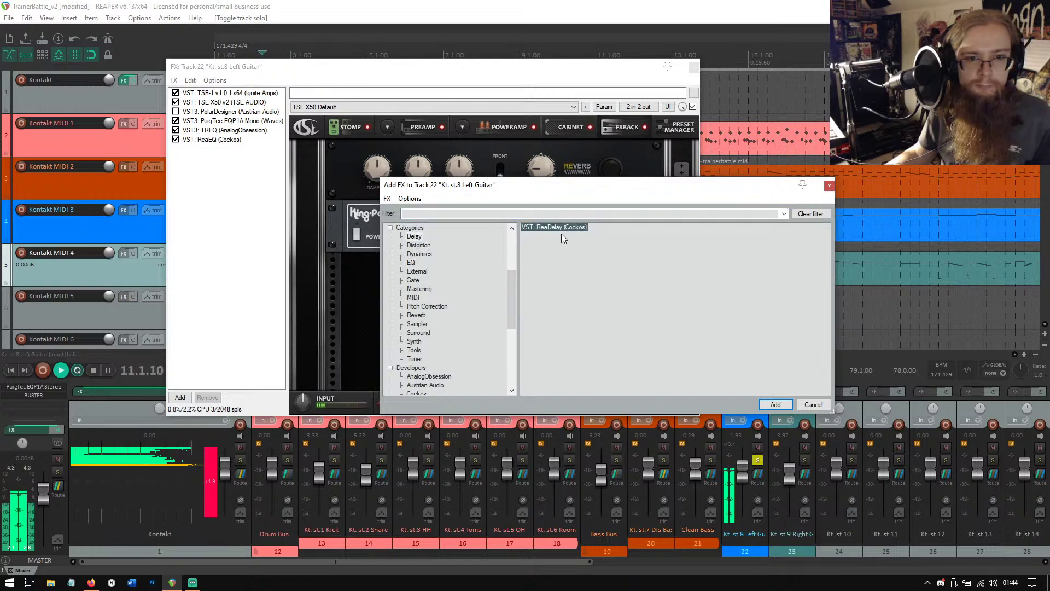
scroll(416, 312, down, 5)
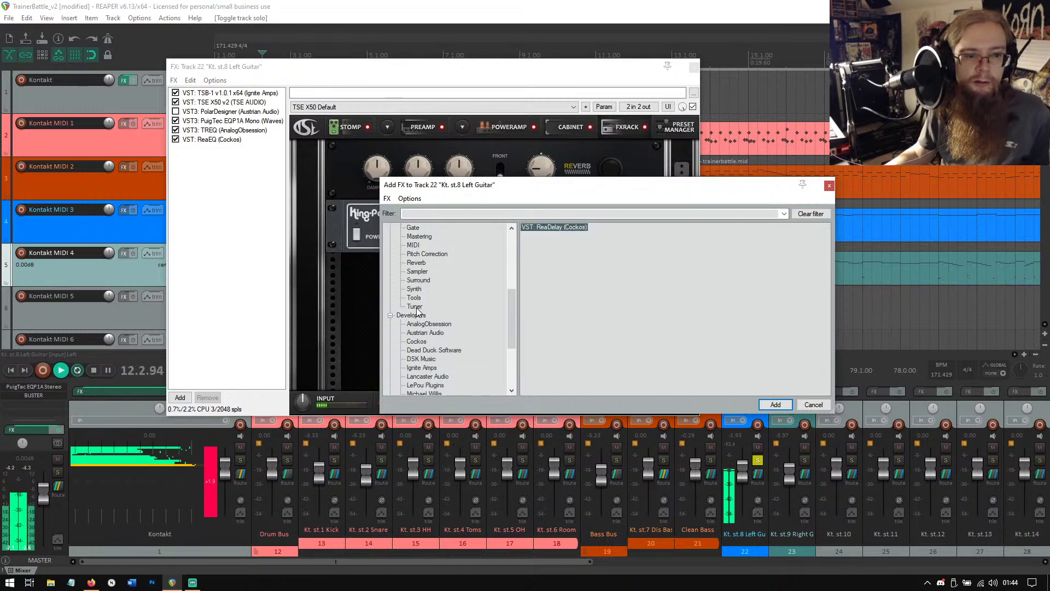
click(435, 272)
click(431, 282)
click(432, 290)
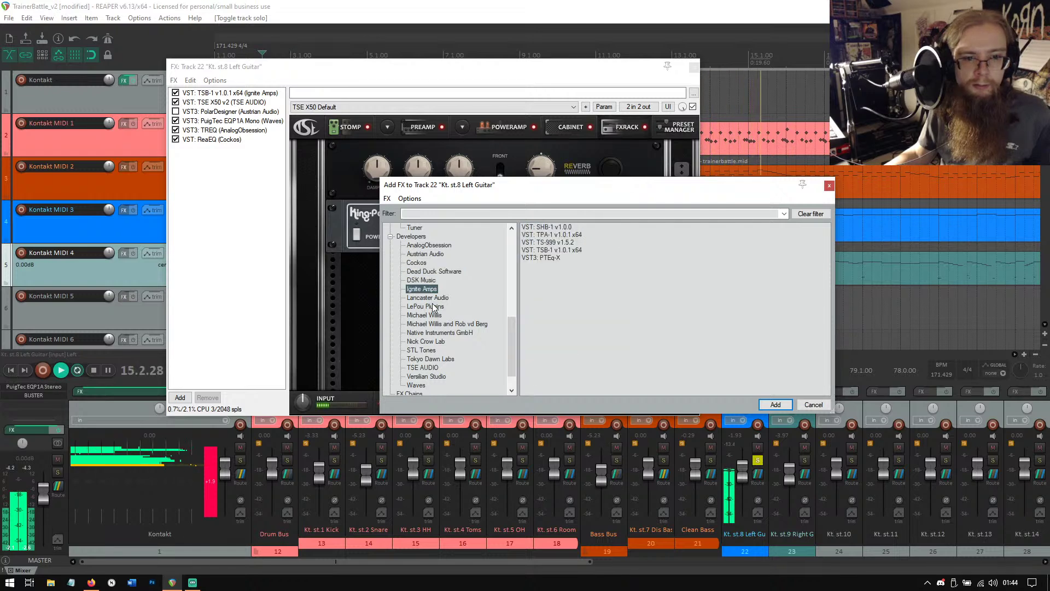
click(434, 306)
click(436, 316)
click(434, 306)
click(438, 316)
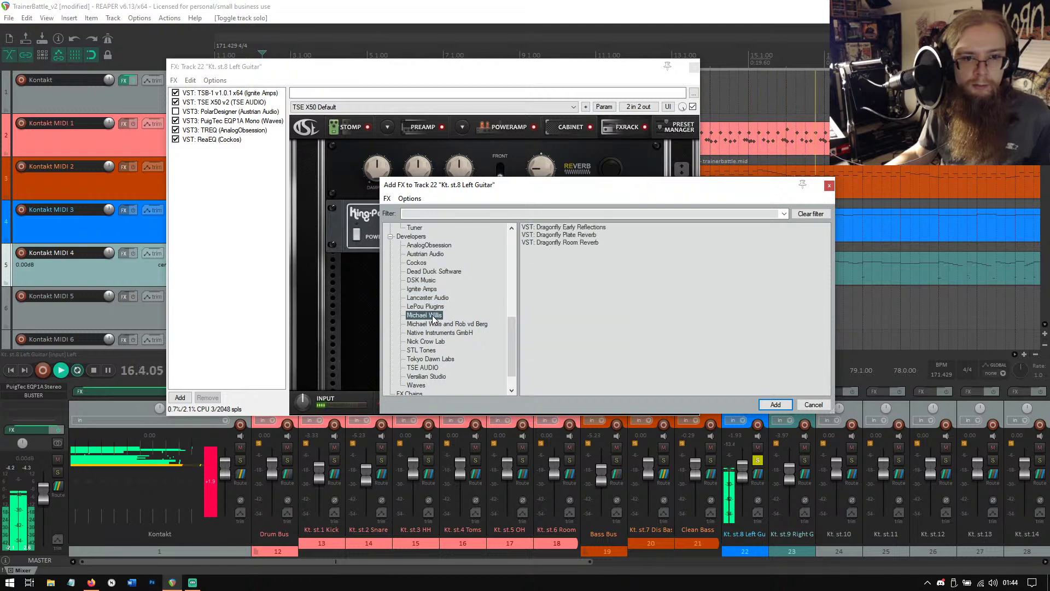
click(563, 243)
click(773, 404)
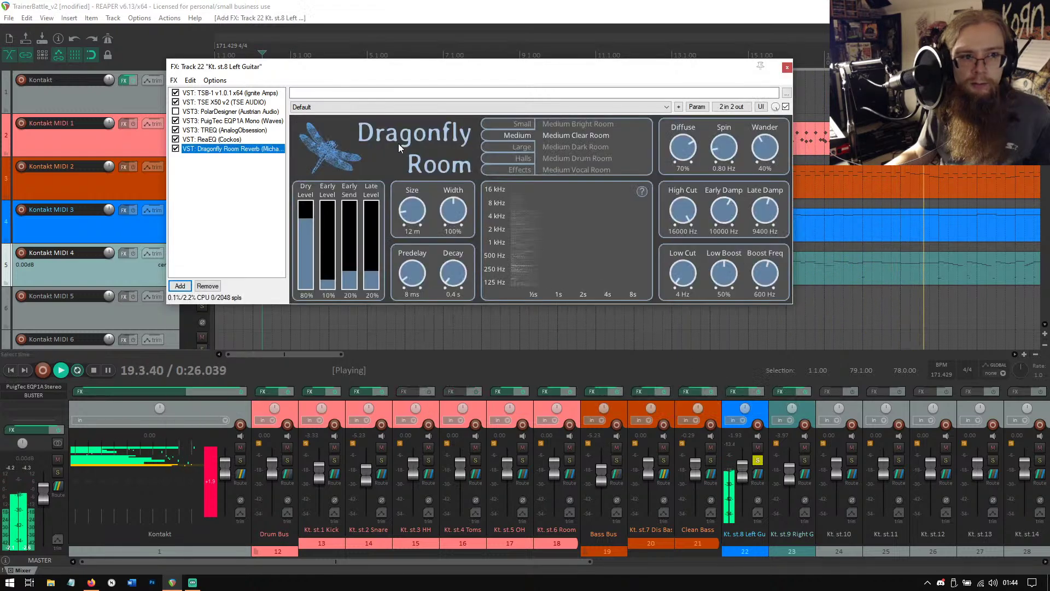
click(376, 108)
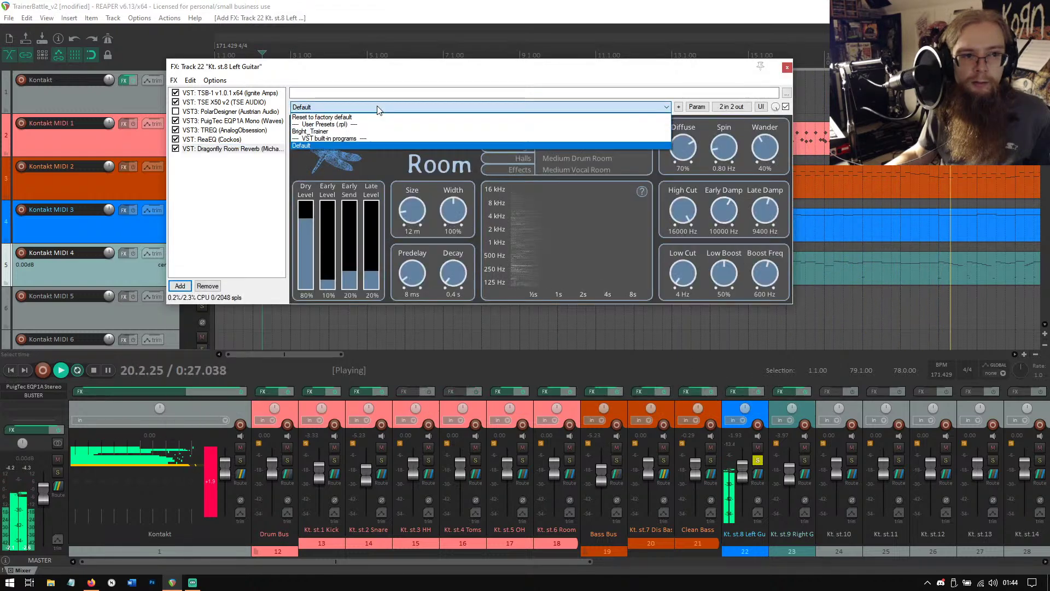
click(362, 133)
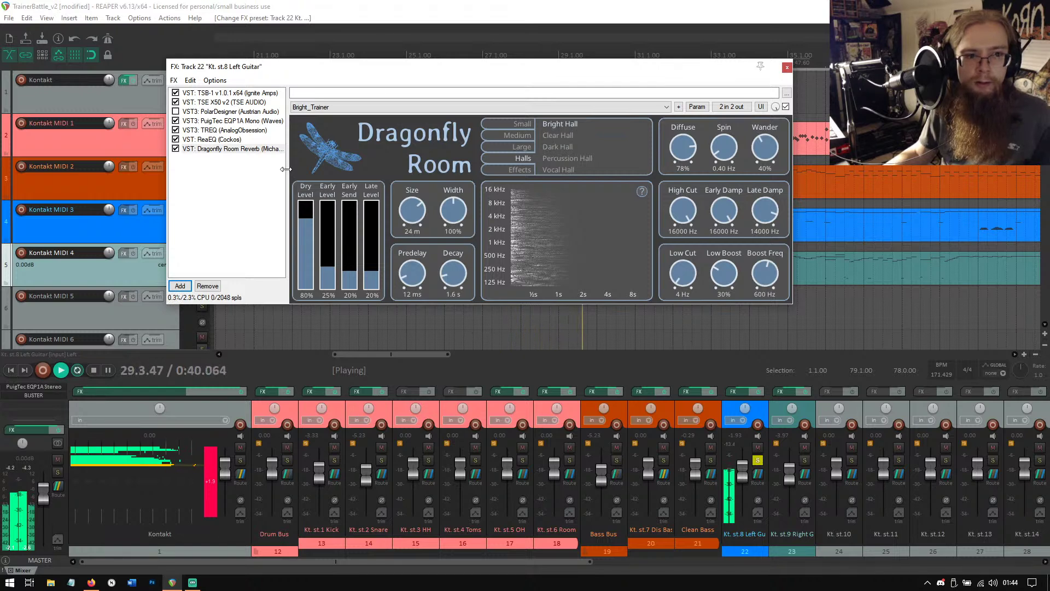
Compare the left guitar's Dragonfly Room Reverb bypassed and active, first with the track soloed and then unsoloed in the full mix.
click(176, 148)
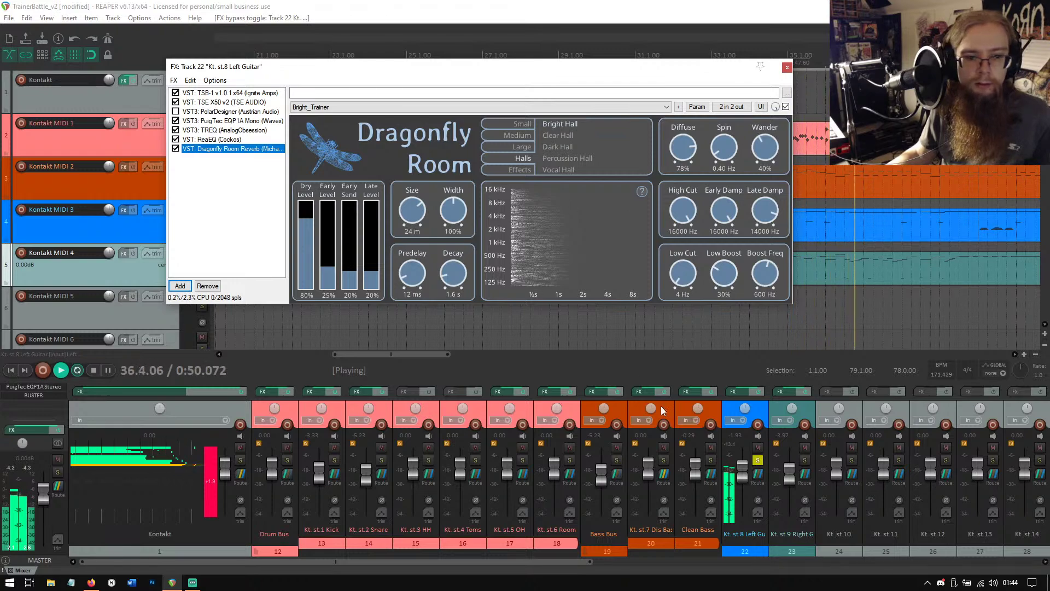
click(758, 459)
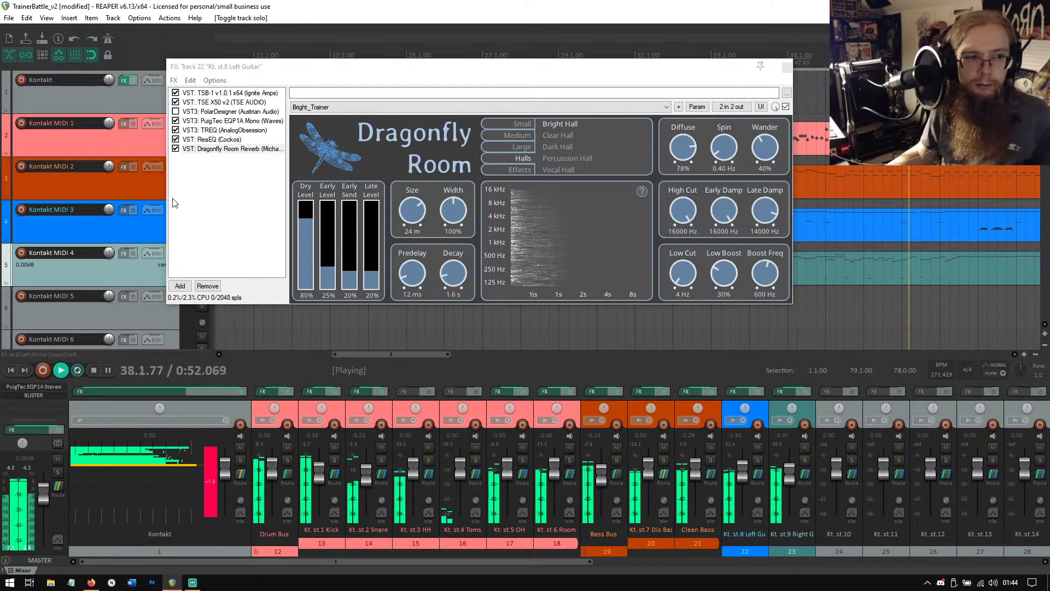
click(176, 149)
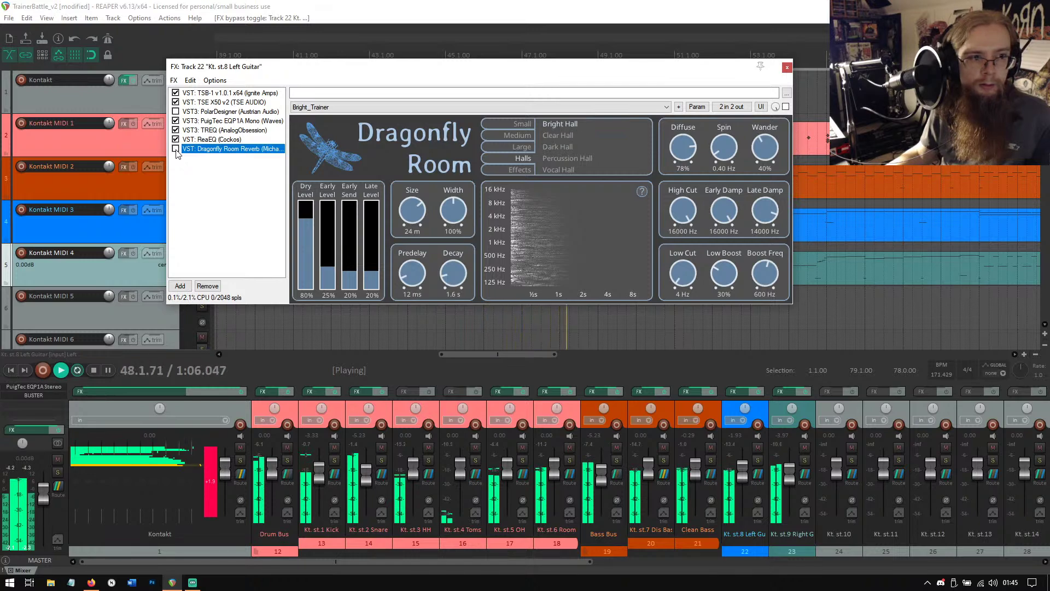
Audition the TSE X50 v2 reverb and King-Pong delay on the left guitar, power both off and reactivate Dragonfly Room Reverb.
click(225, 103)
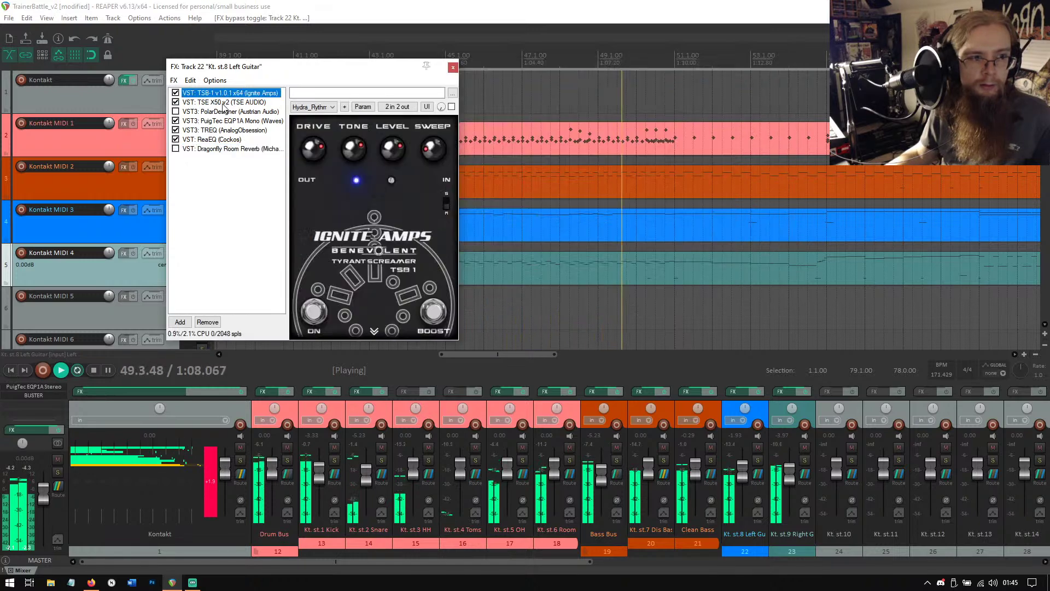
click(611, 172)
click(356, 236)
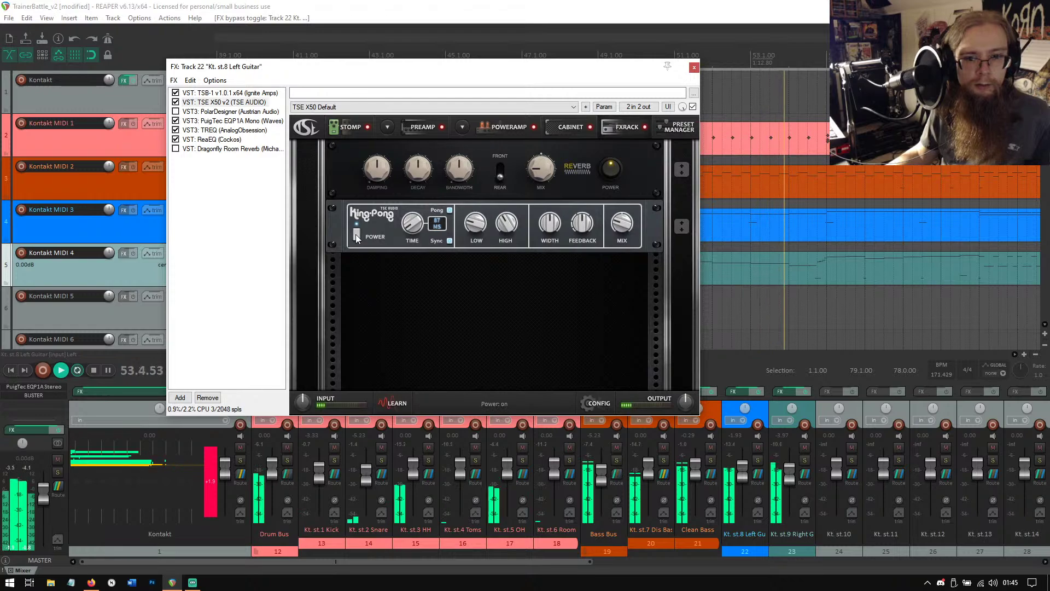
click(610, 170)
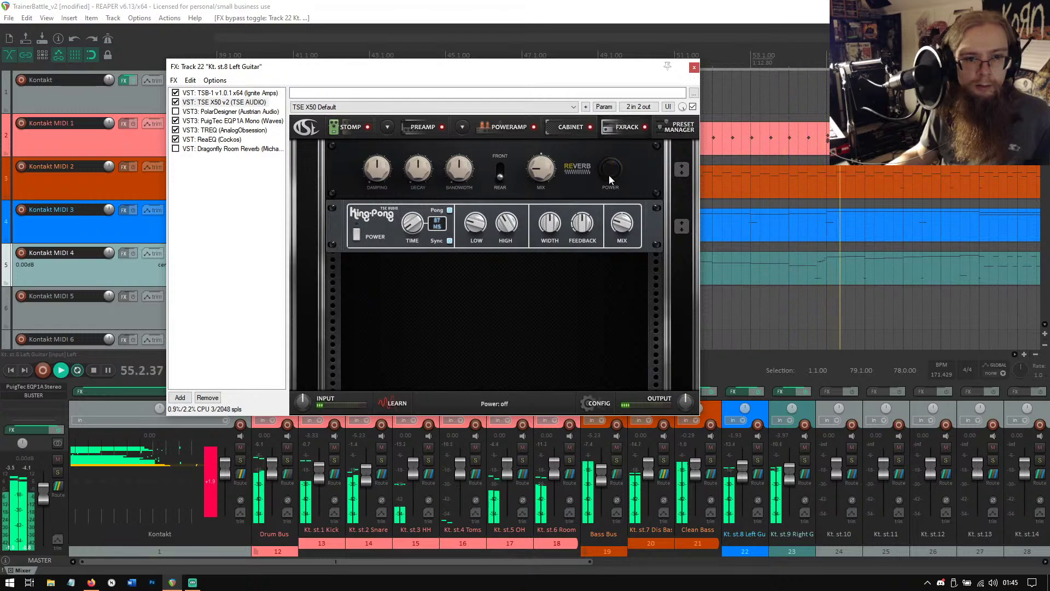
click(175, 149)
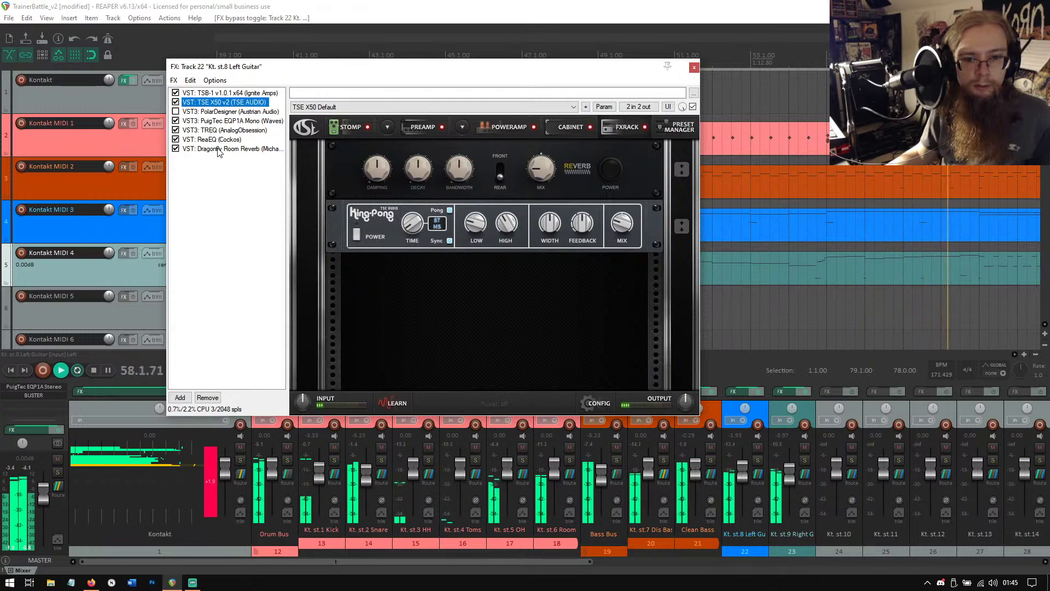
Nudge the left guitar's track volume and compare the mix with King-Pong and Dragonfly Room Reverb toggled, leaving only Dragonfly active.
drag(742, 474, 741, 472)
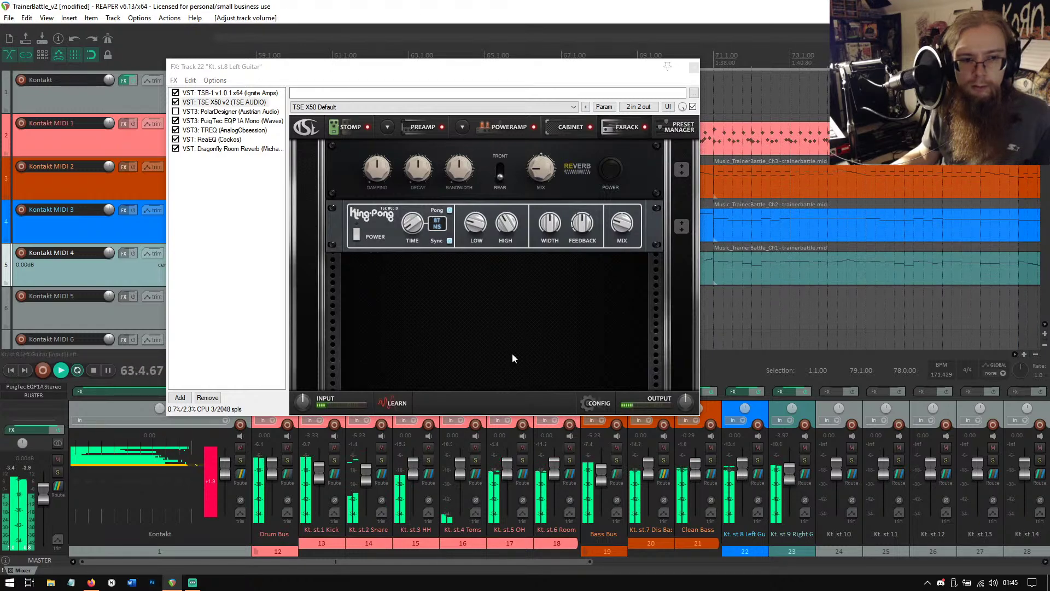
click(357, 236)
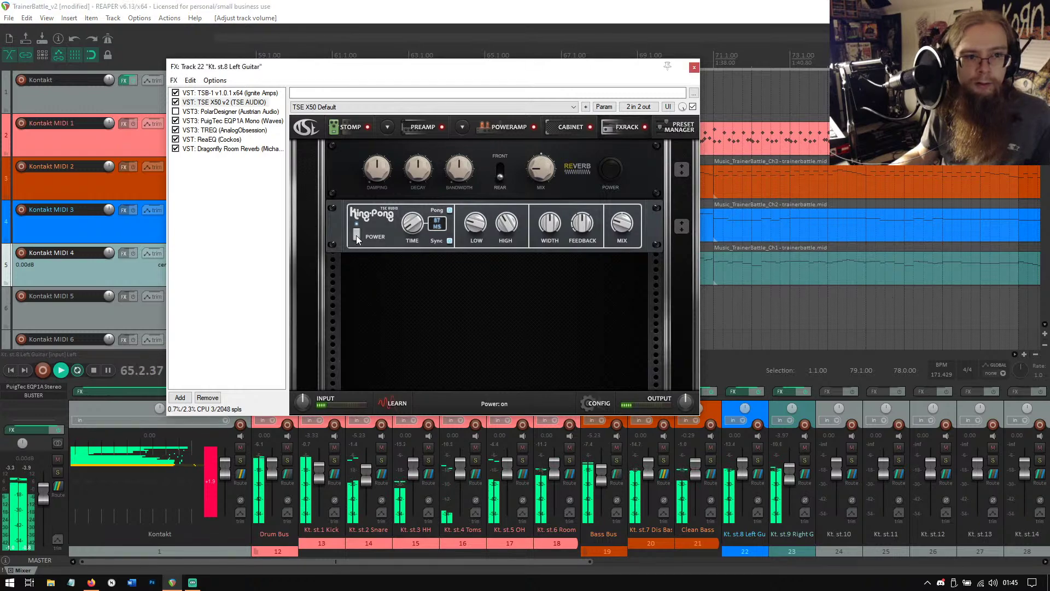
click(176, 150)
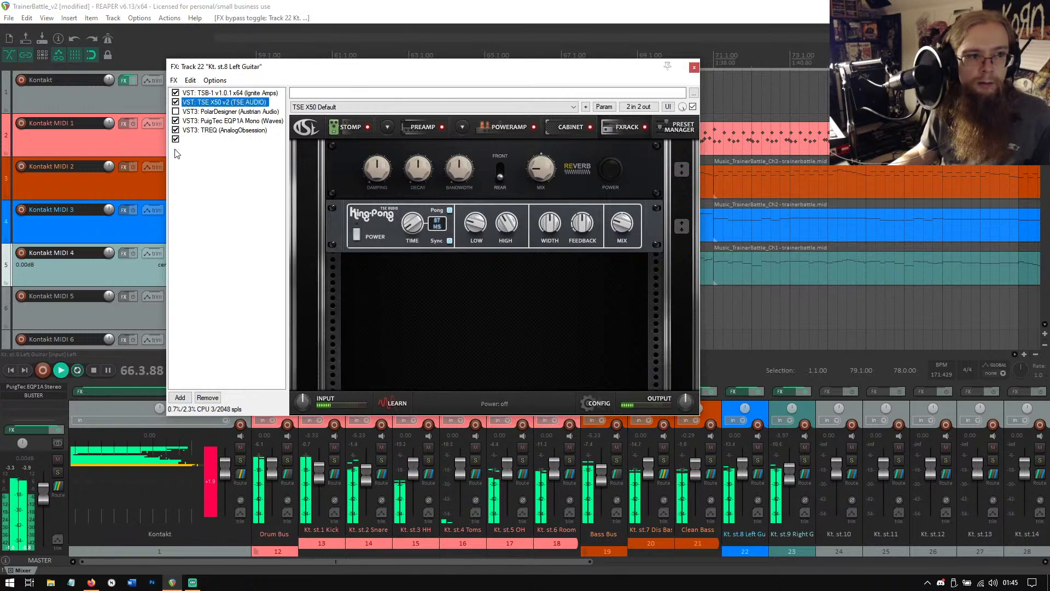
click(176, 150)
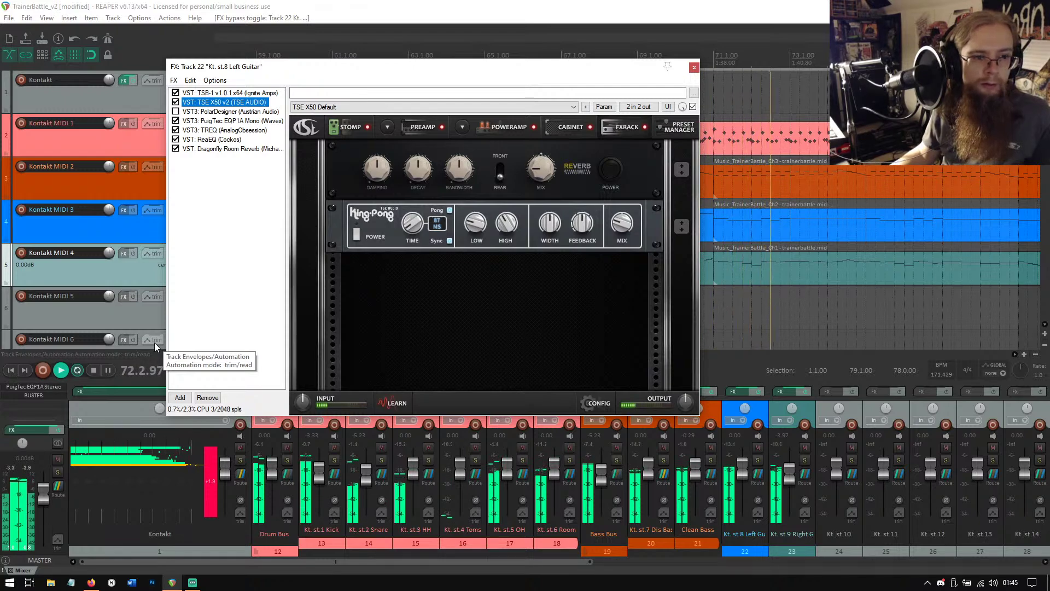
Add ReaDelay (Cockos) from the Delay category to the end of the left guitar's effects chain.
click(252, 148)
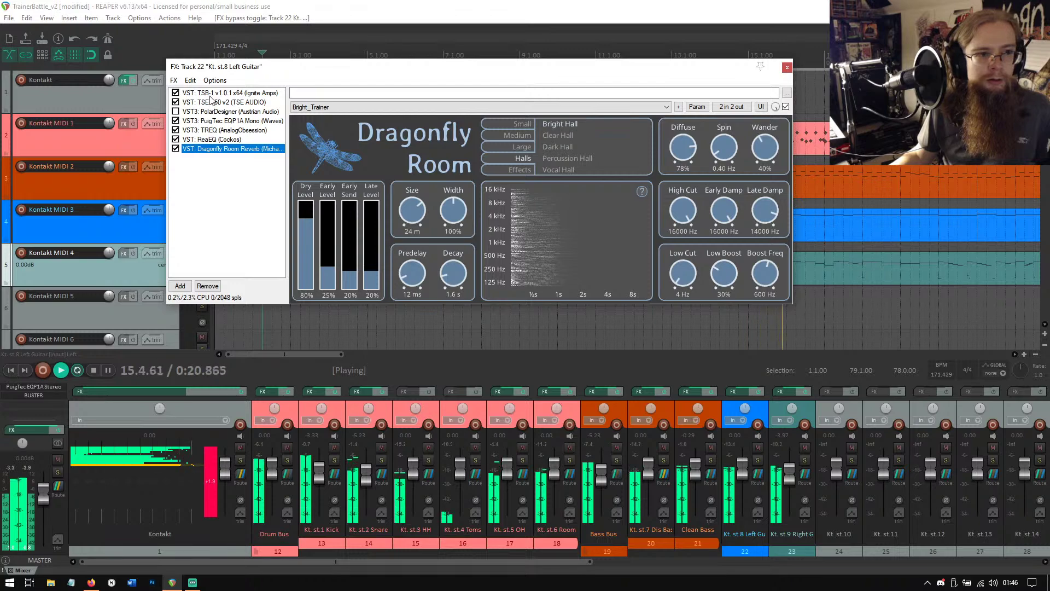
click(210, 93)
click(215, 102)
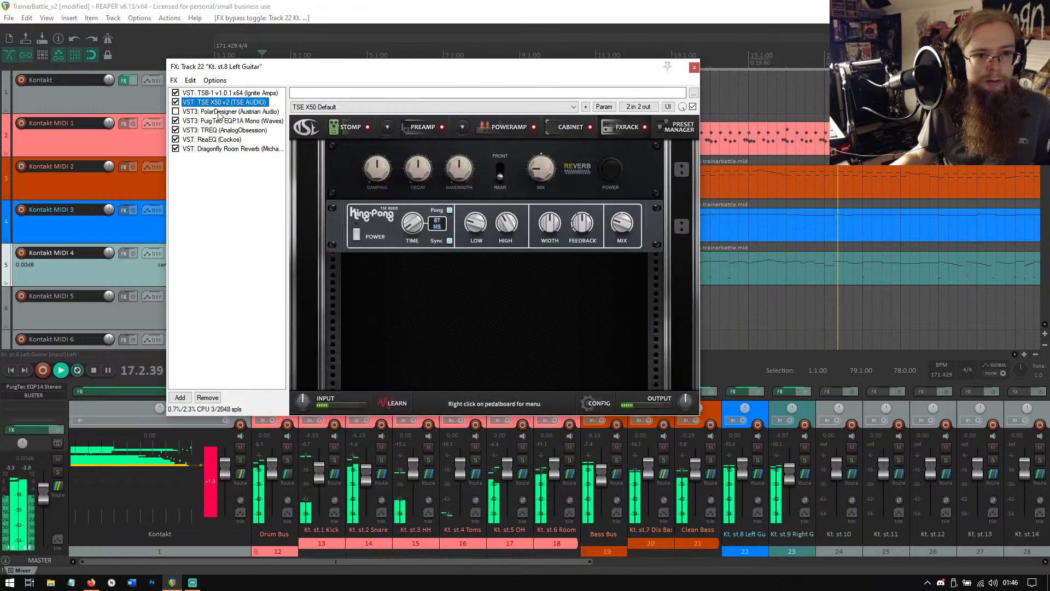
click(218, 149)
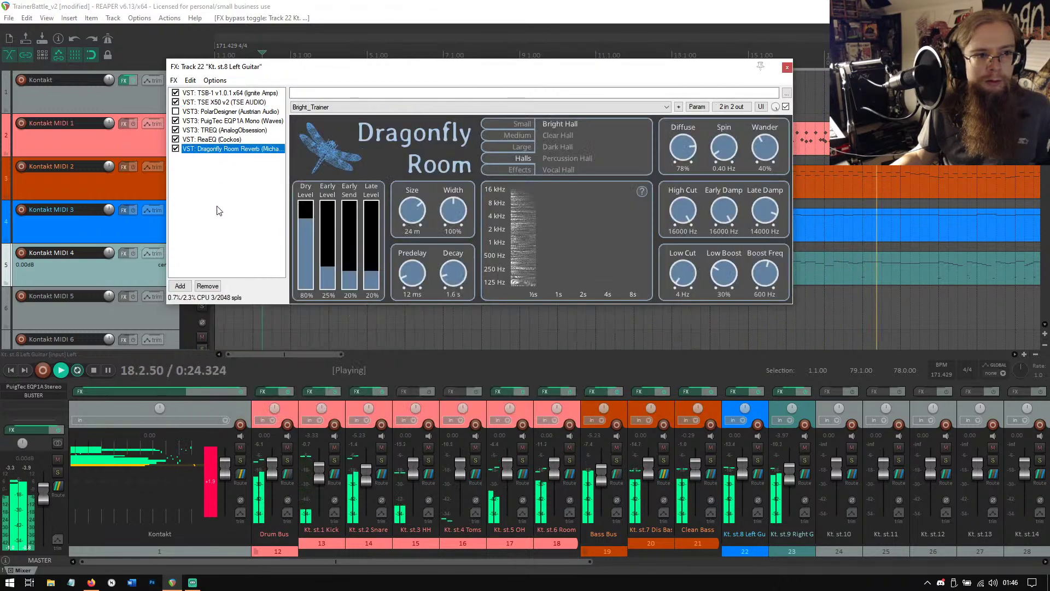
click(180, 286)
scroll(417, 318, up, 2)
click(414, 263)
click(580, 229)
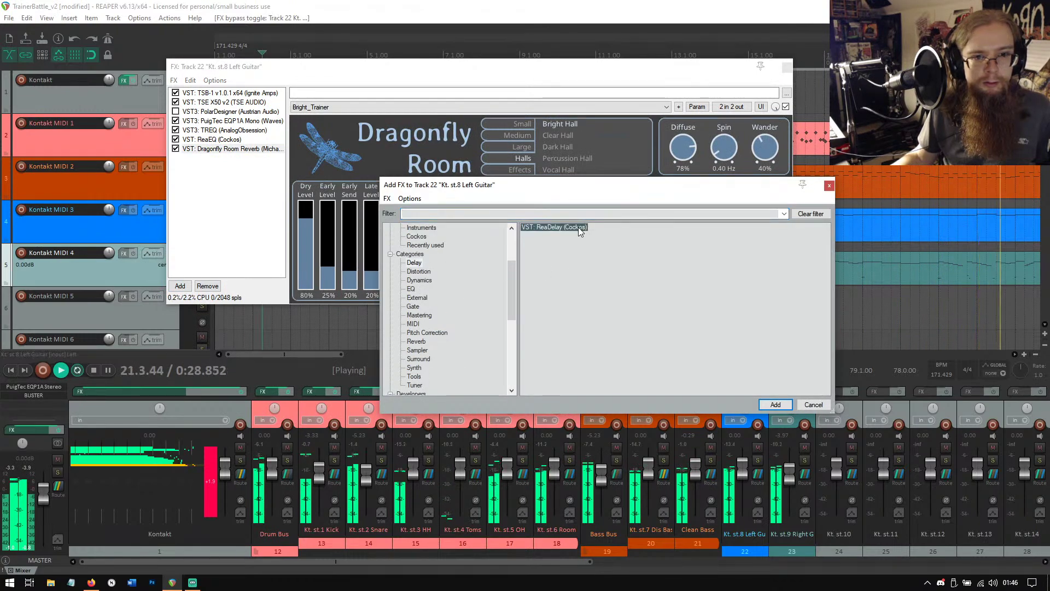
double_click(580, 229)
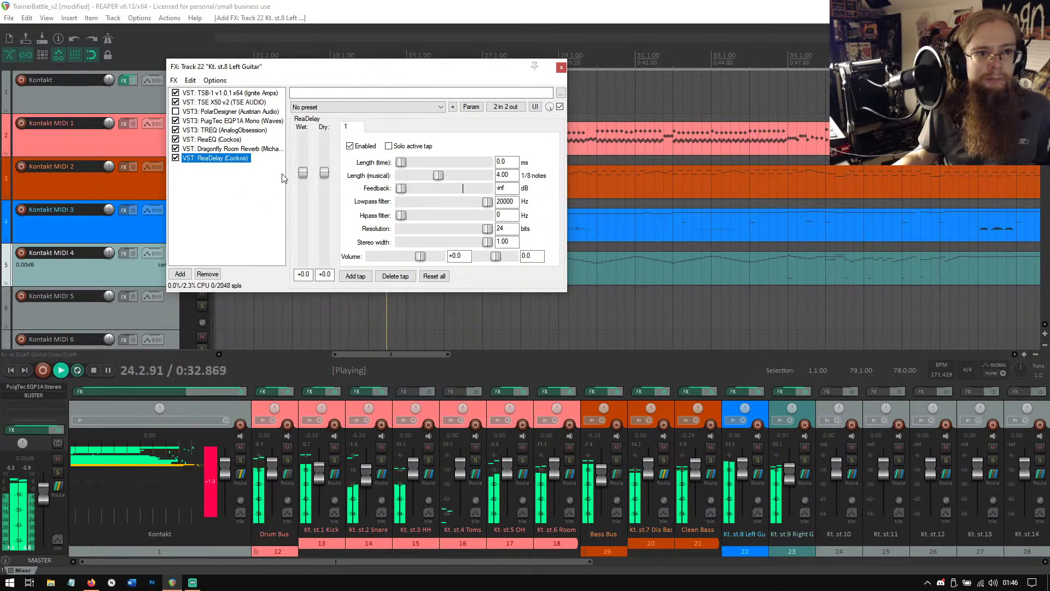
Lower ReaDelay's wet level to -8.3 dB with the left guitar soloed, and return to the full mix.
click(335, 108)
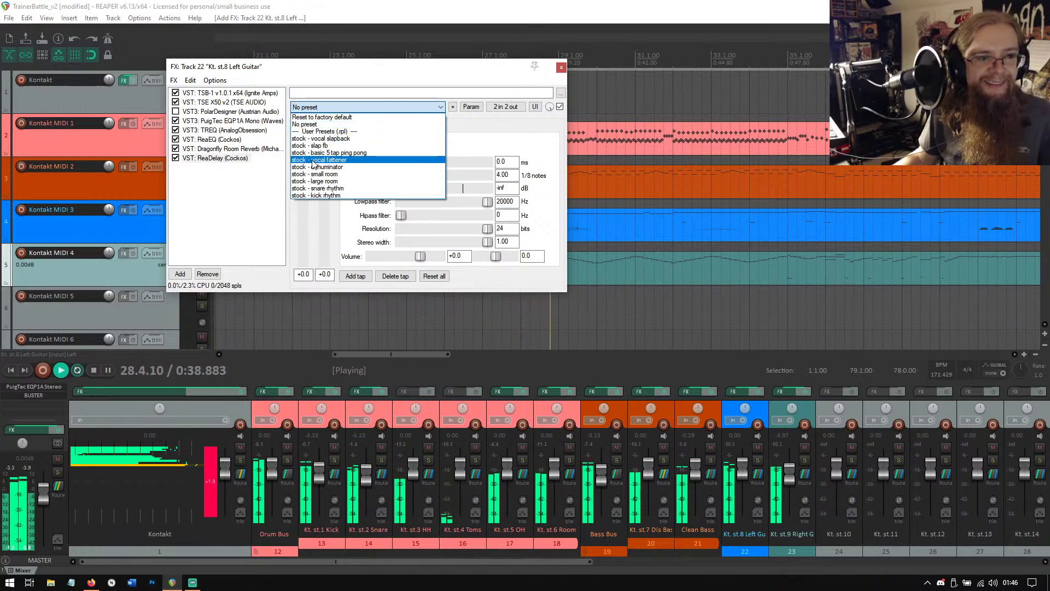
click(378, 243)
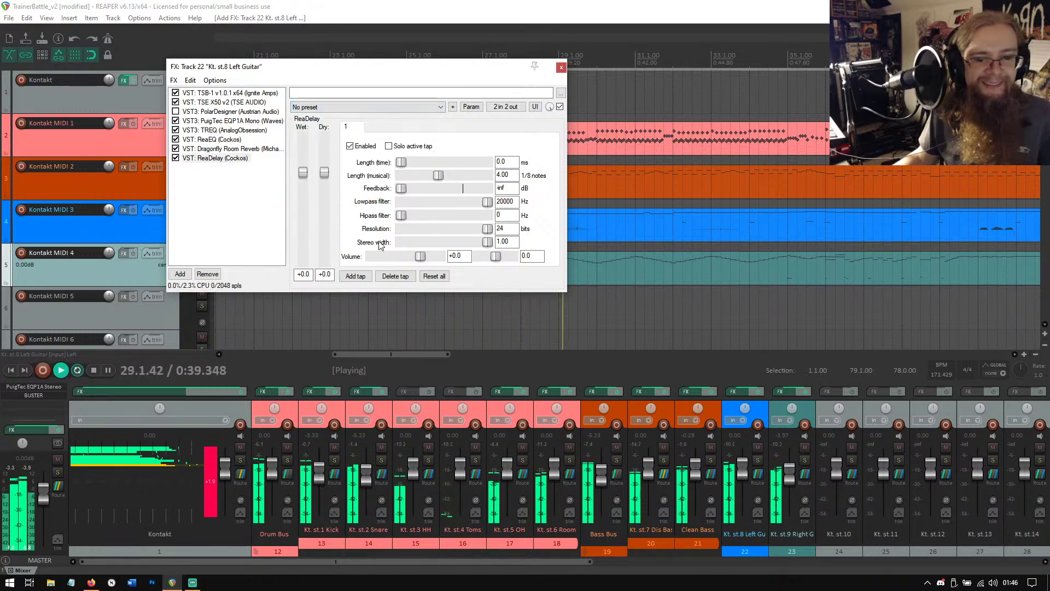
click(757, 460)
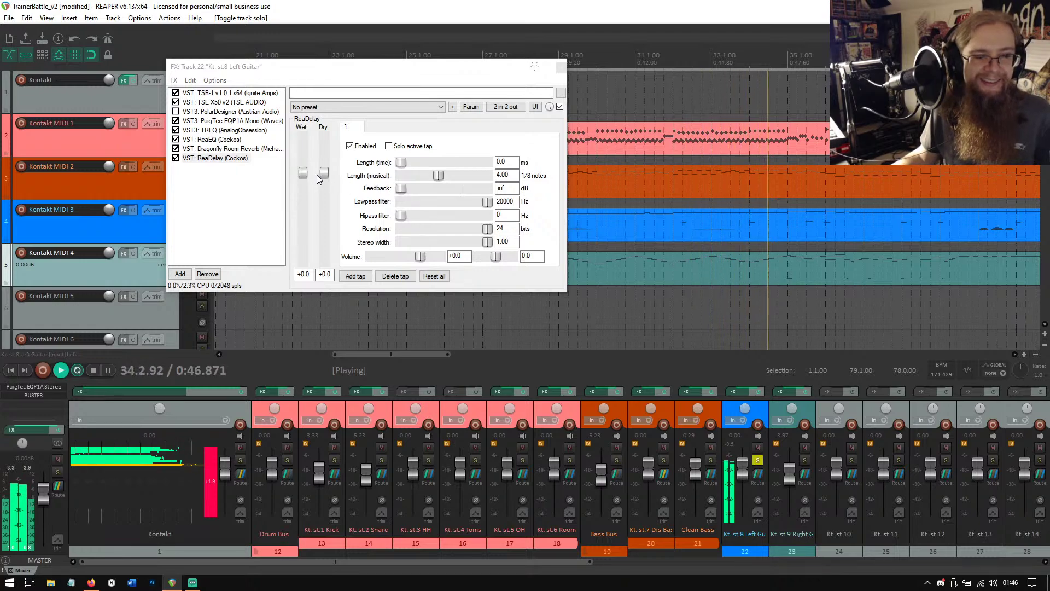
mouse_move(304, 173)
mouse_down()
mouse_move(303, 217)
mouse_move(307, 189)
mouse_up()
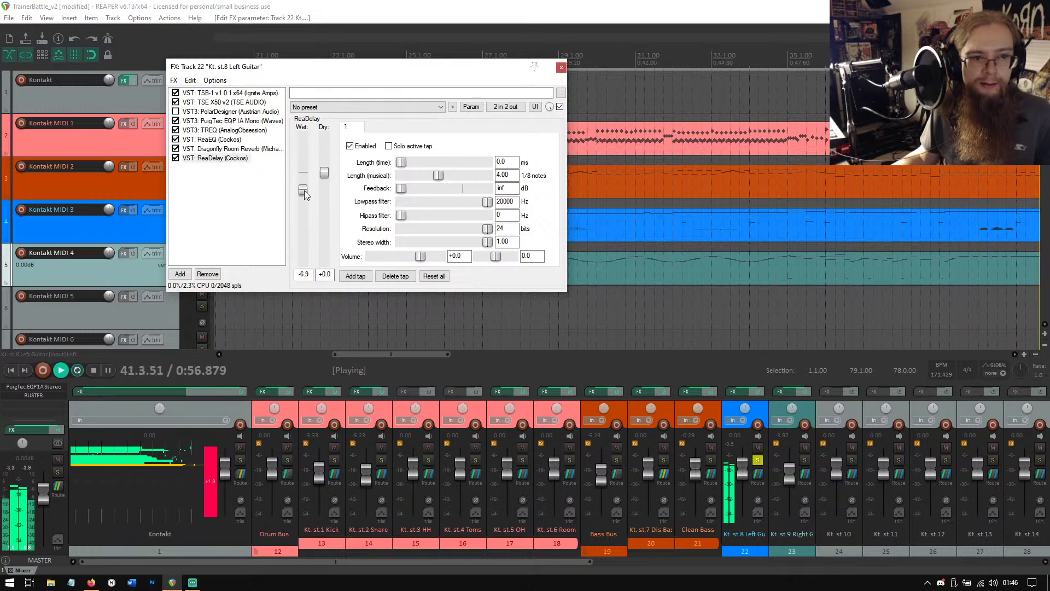
drag(304, 190, 305, 196)
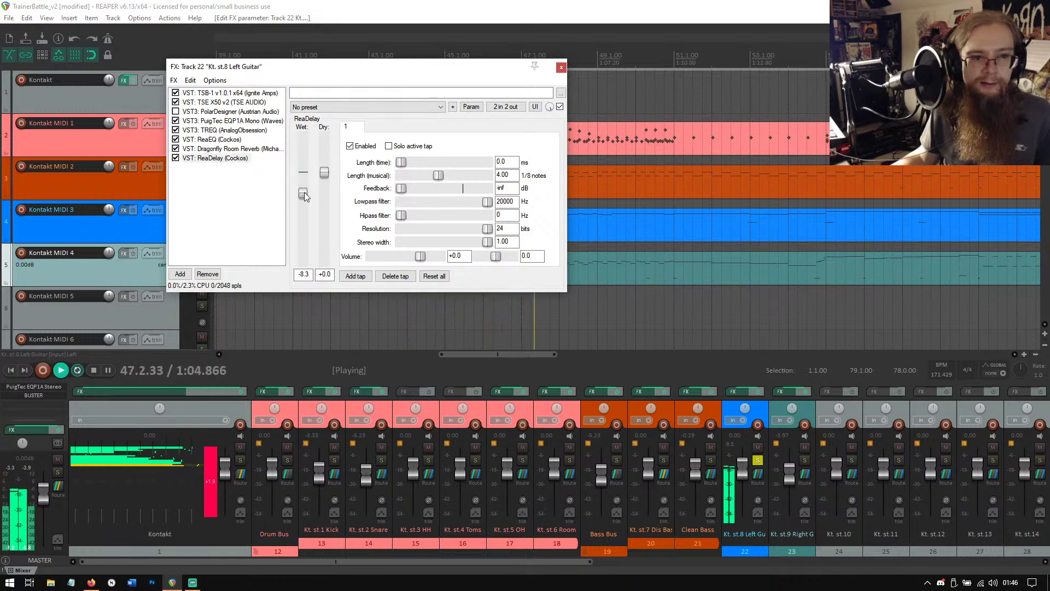
click(388, 146)
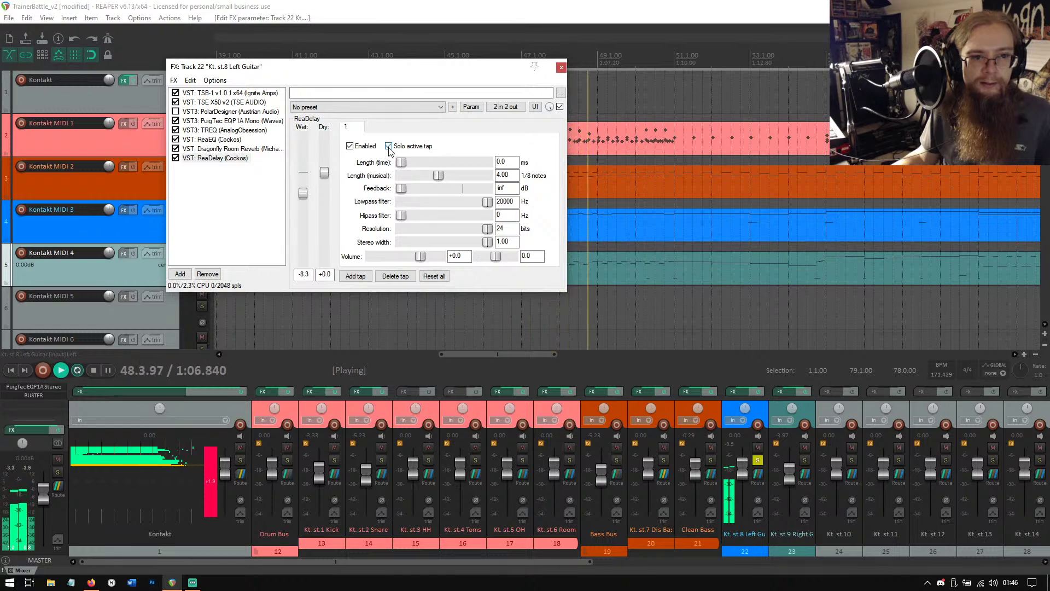
click(388, 146)
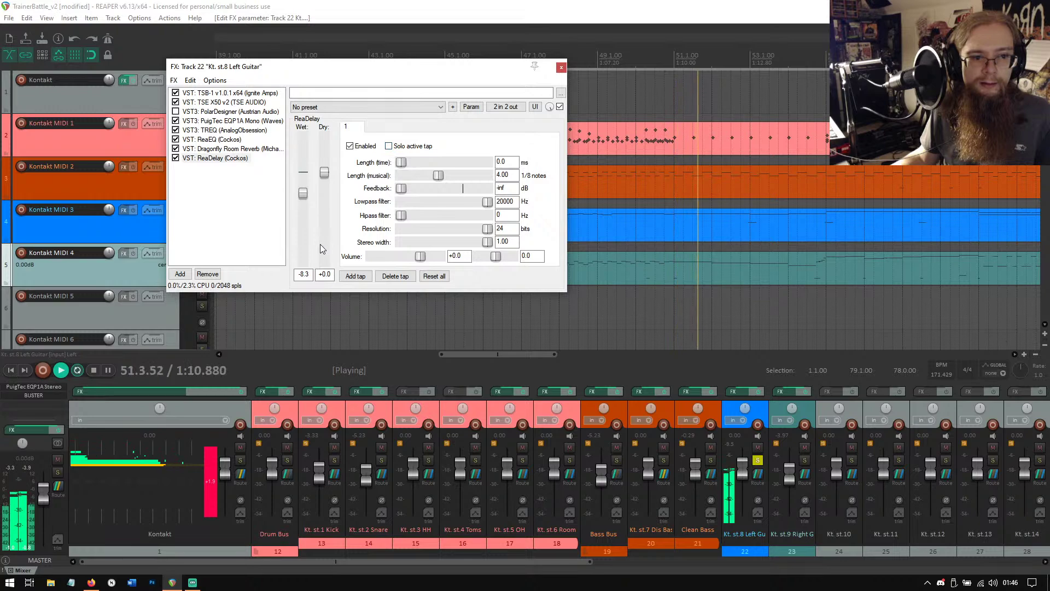
click(758, 460)
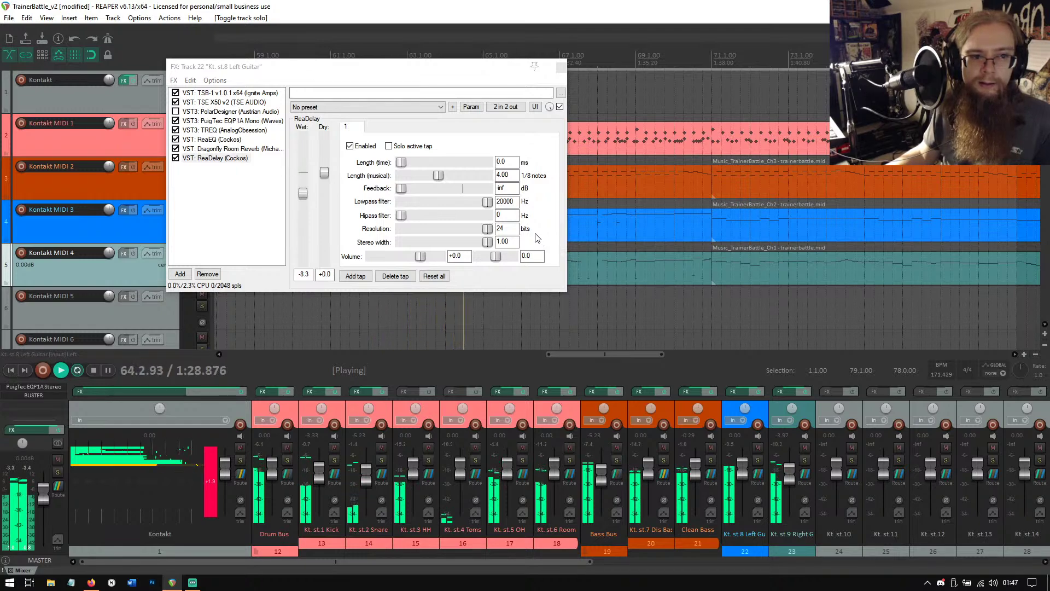
Replay the song from the beginning and lower the left guitar's ReaDelay wet level to -9.1 dB.
drag(411, 74, 683, 272)
drag(833, 259, 833, 259)
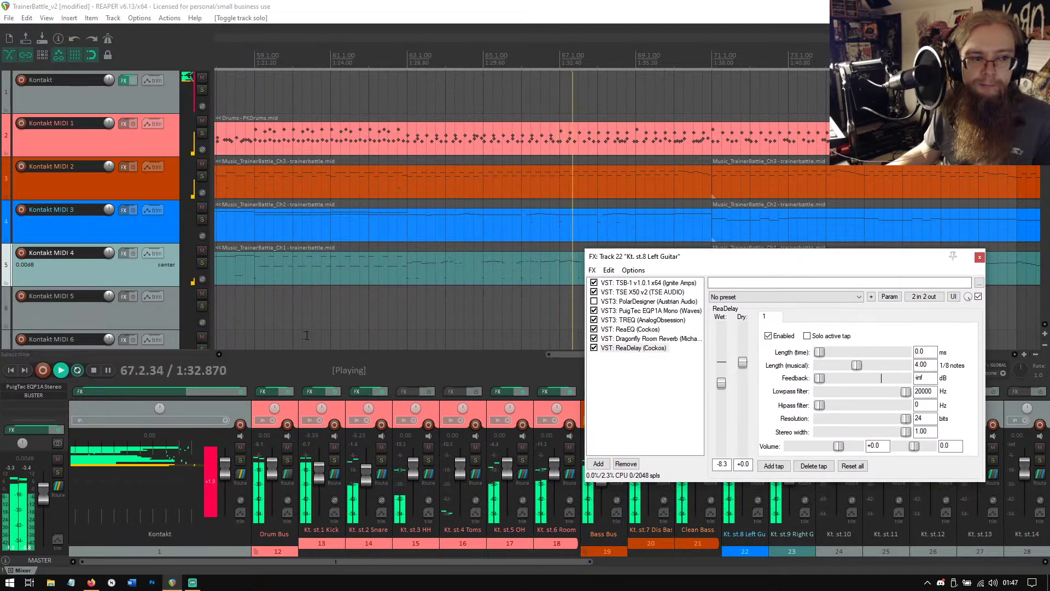
click(94, 370)
click(61, 370)
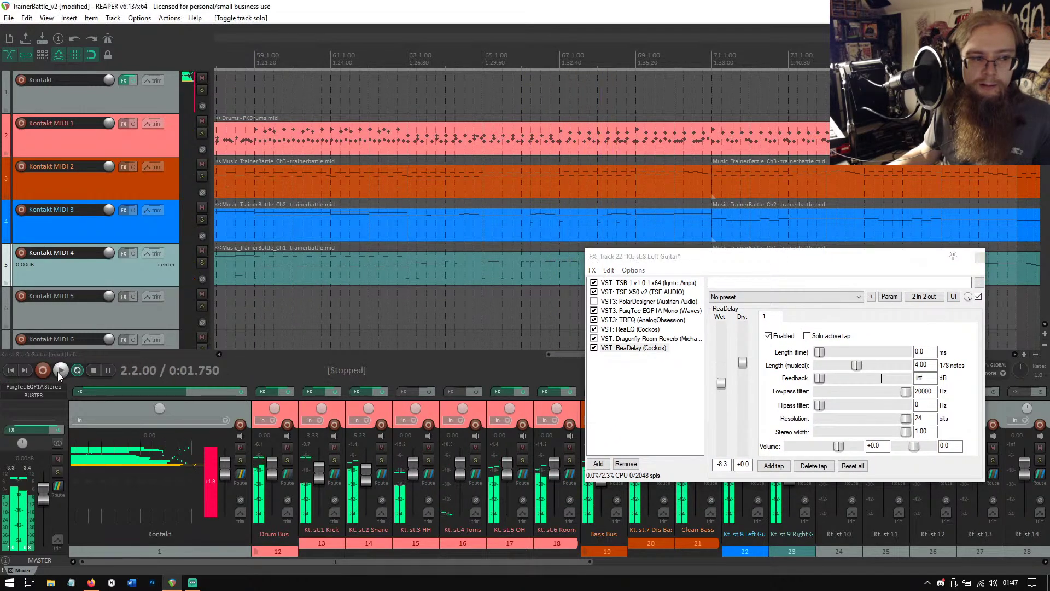
click(92, 371)
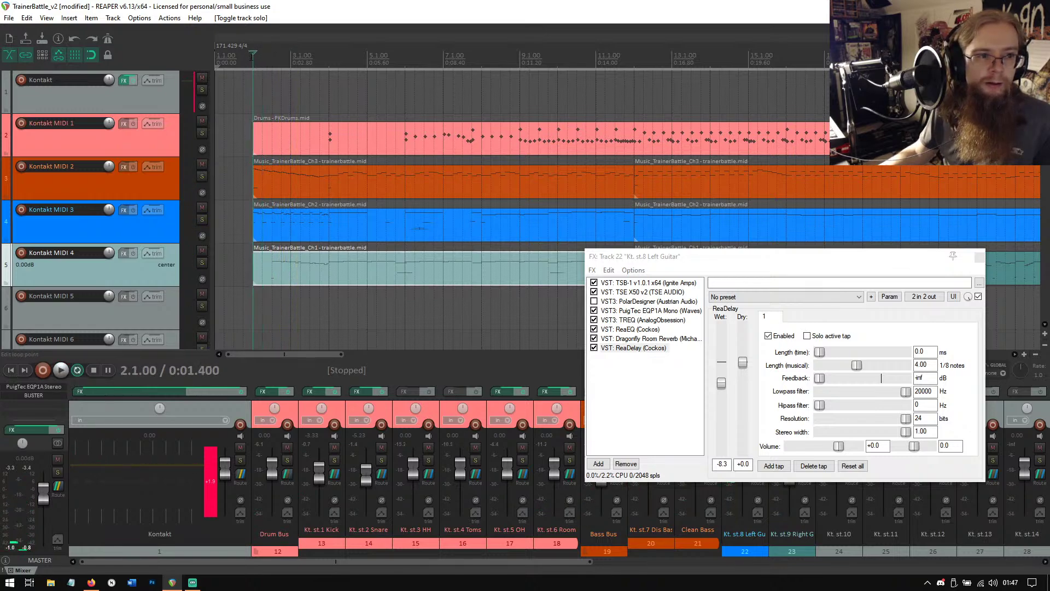
click(61, 370)
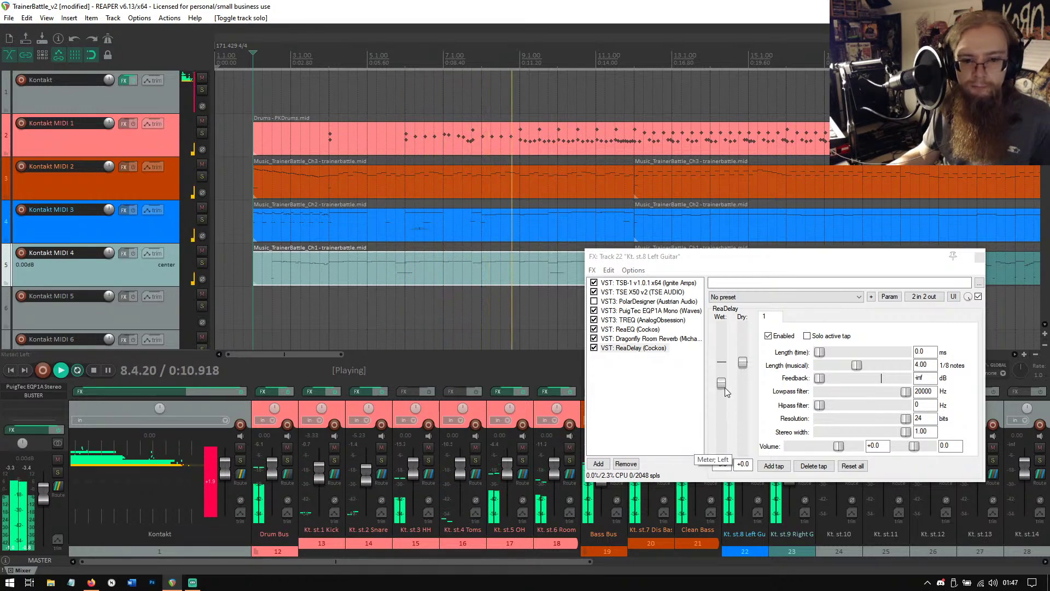
drag(725, 387, 724, 384)
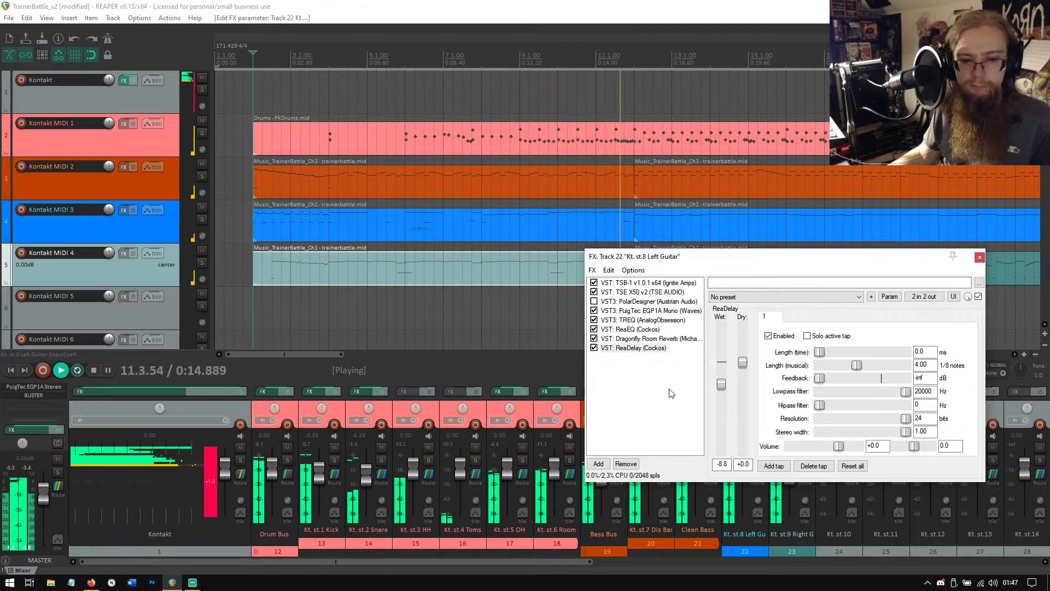
drag(725, 384, 724, 384)
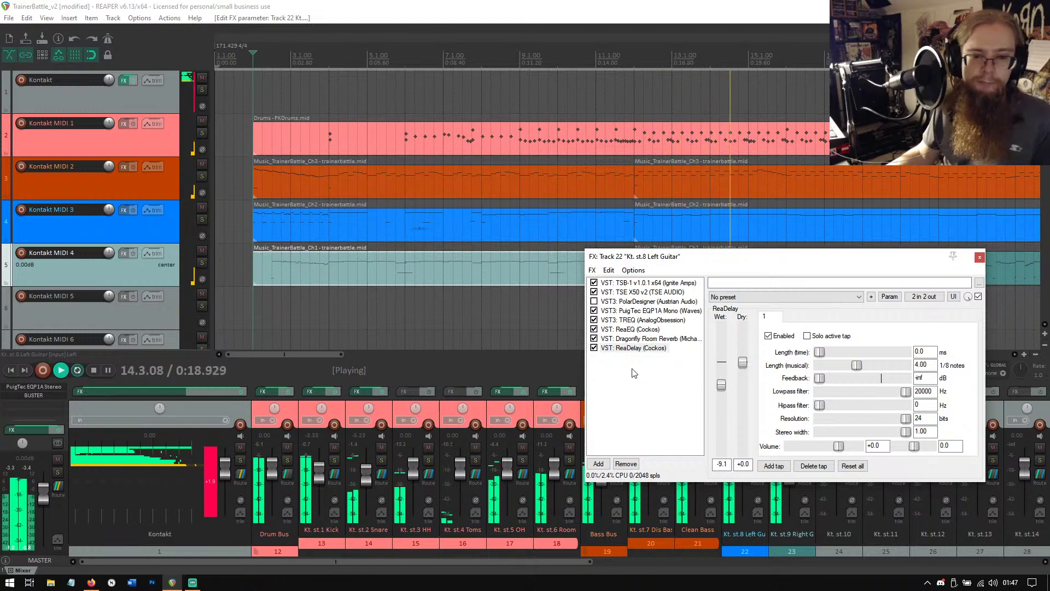
Compare Dragonfly Room Reverb's Dark Plate effect with its Bright Hall setting on the left guitar.
click(635, 339)
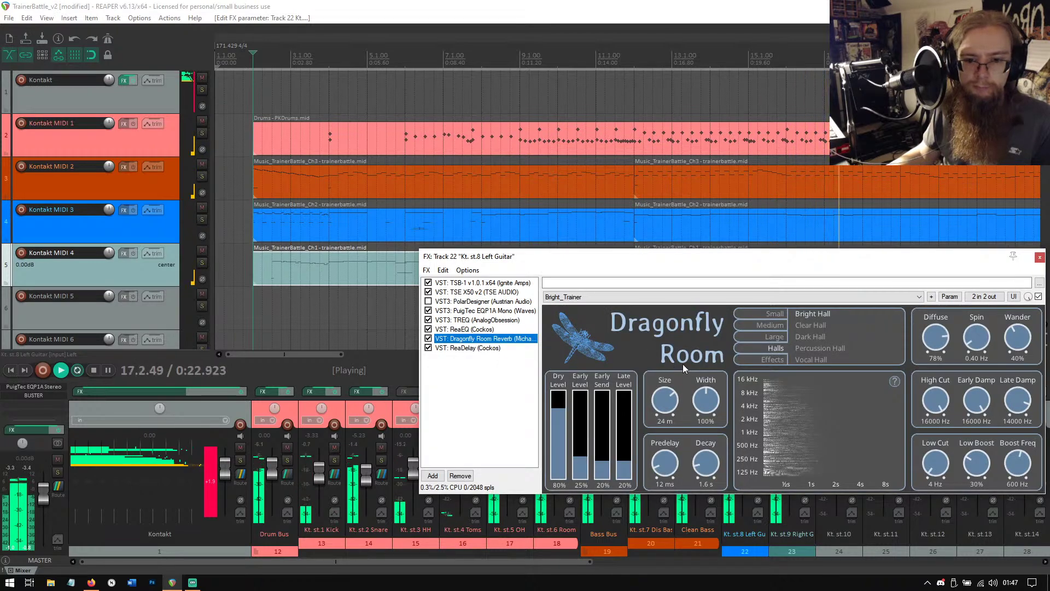
click(777, 359)
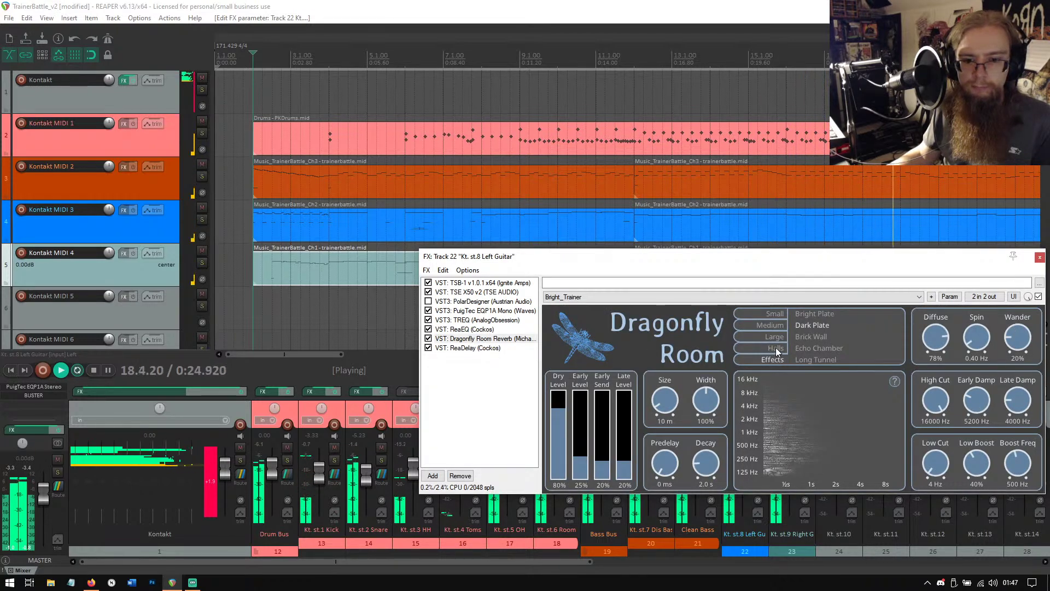
click(777, 349)
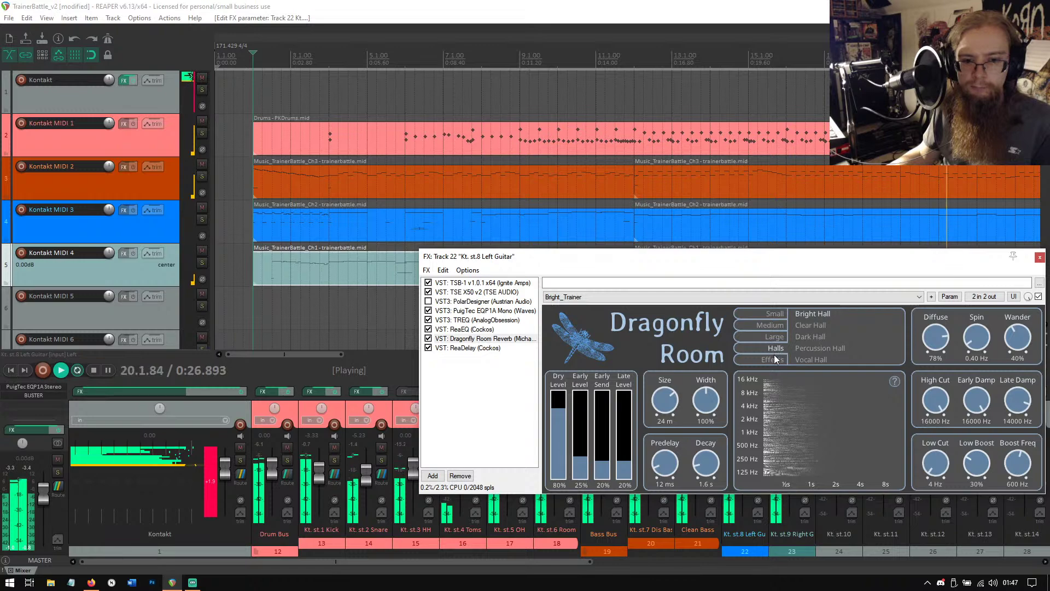
click(776, 359)
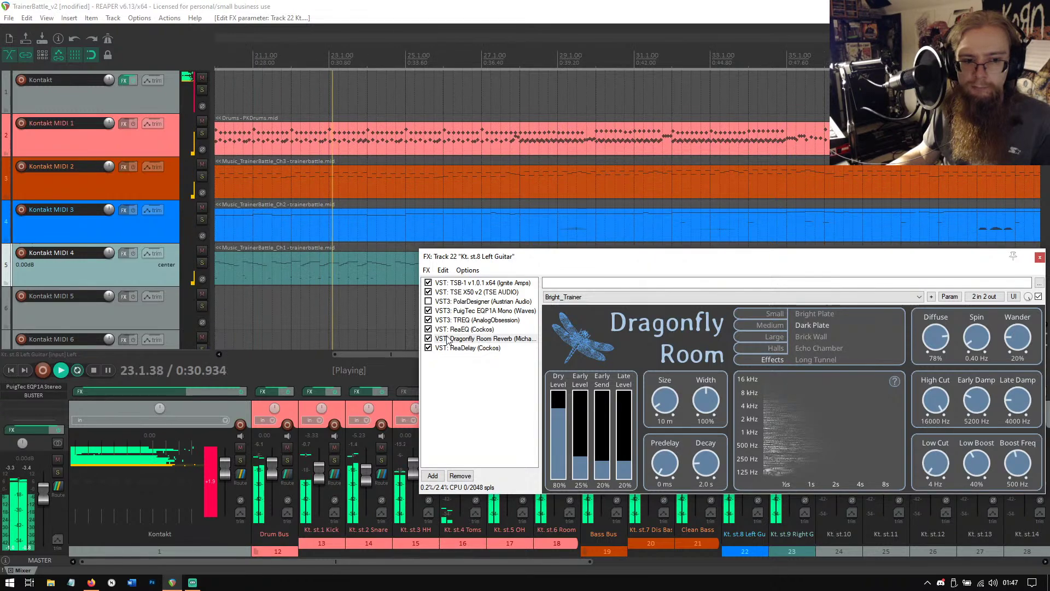
drag(705, 264, 595, 122)
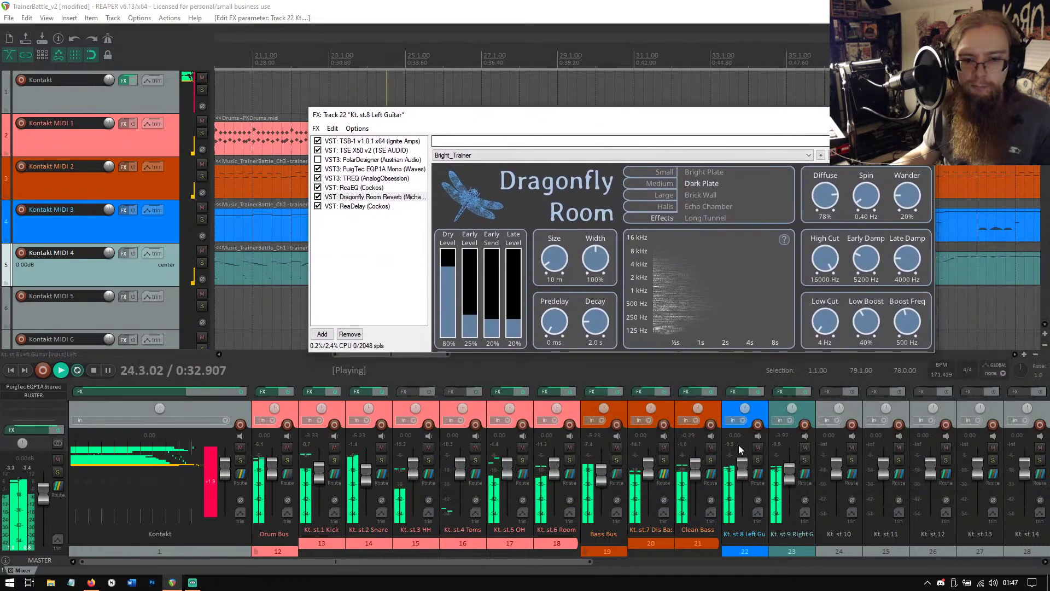
Solo the left guitar, bypass ReaDelay and restore the Bright_Trainer preset in Dragonfly Room Reverb.
click(759, 460)
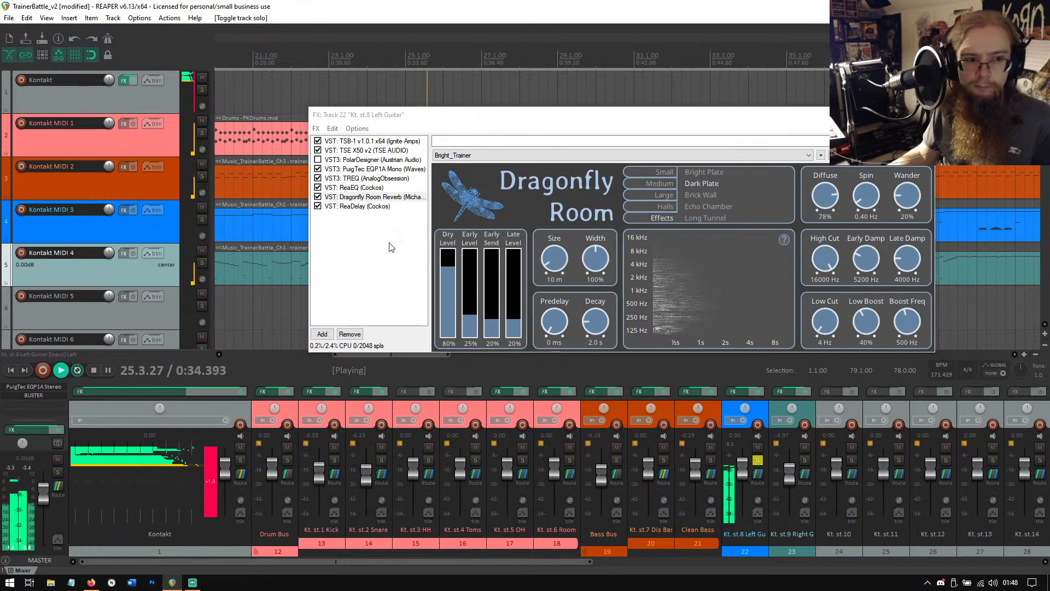
click(318, 206)
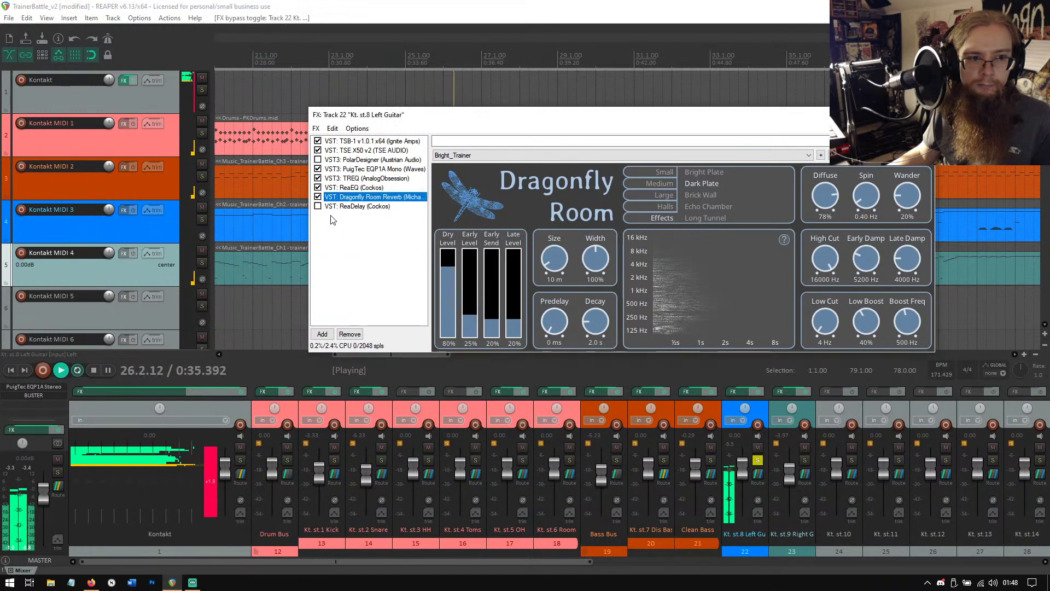
click(664, 207)
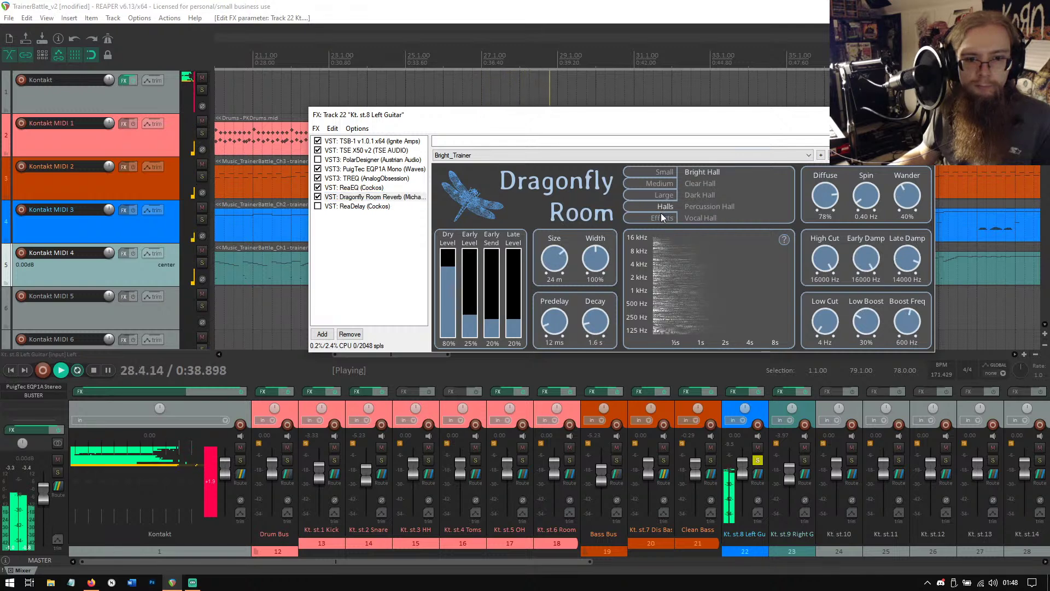
click(477, 156)
click(474, 179)
click(474, 156)
click(474, 180)
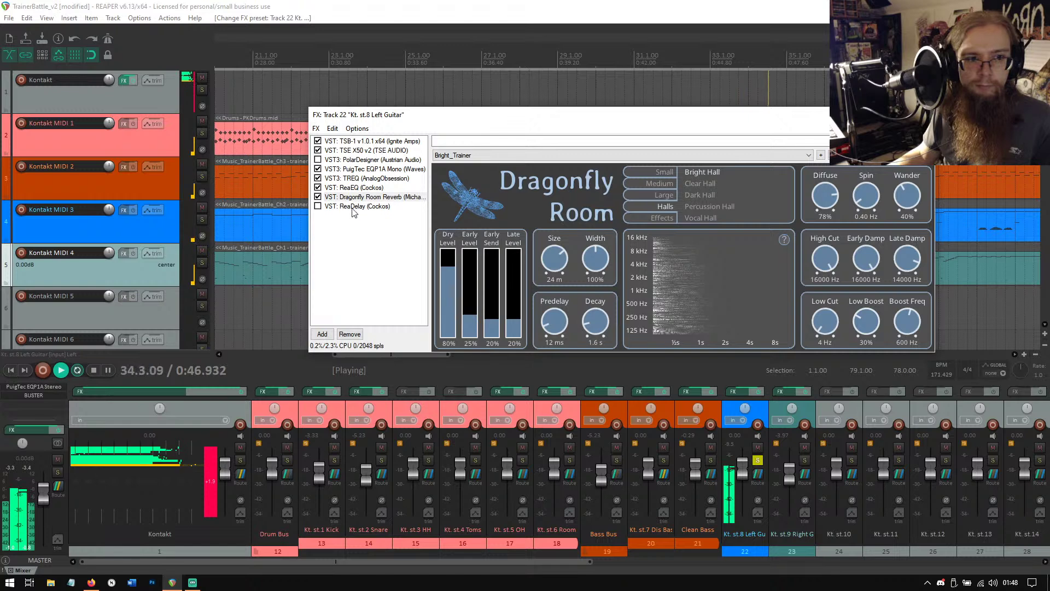
Reactivate ReaDelay on the left guitar with its lowpass filter set to 7838 Hz, and open the chain's ReaEQ.
click(318, 206)
click(383, 207)
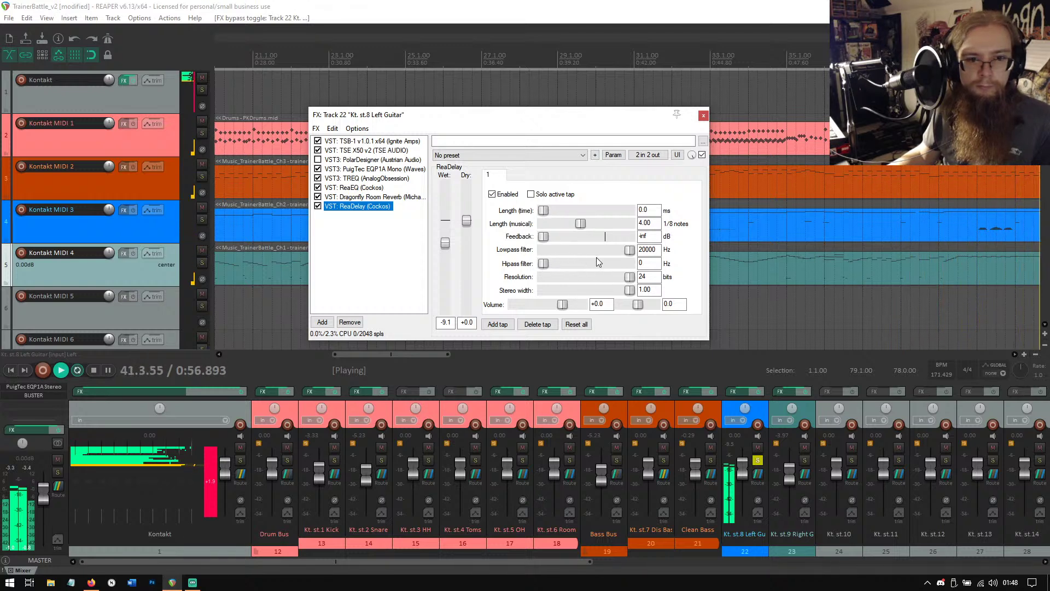
drag(620, 252, 599, 248)
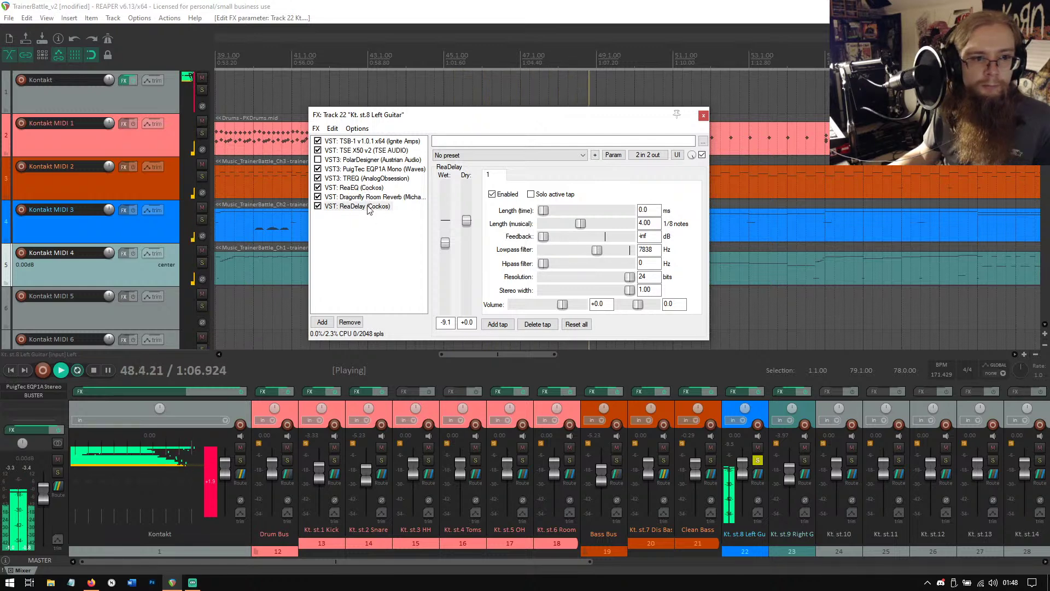
click(365, 188)
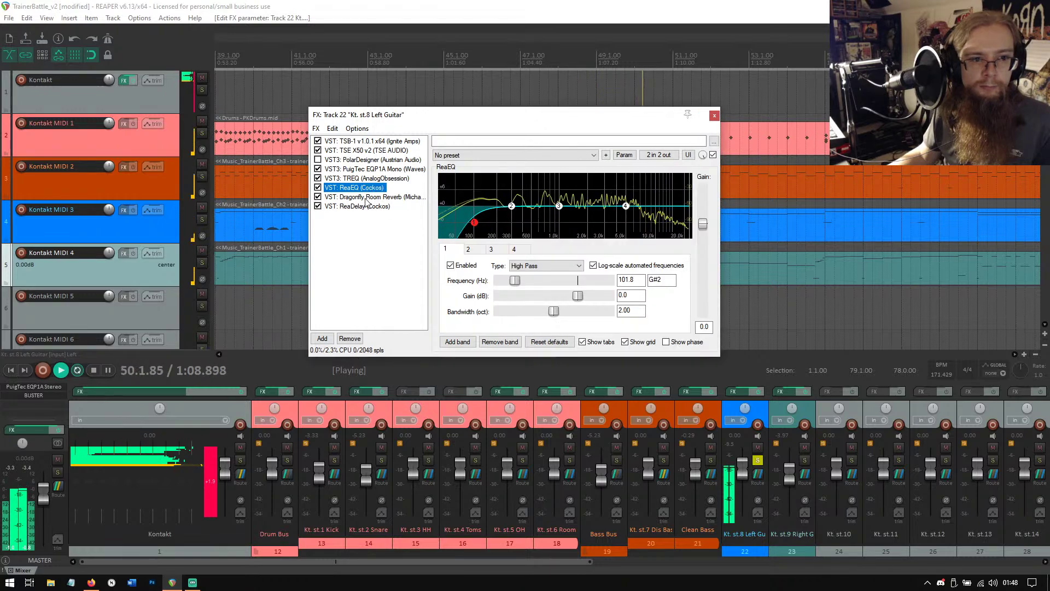
Raise the high-mid frequency slightly in the left guitar's TREQ equaliser.
click(365, 179)
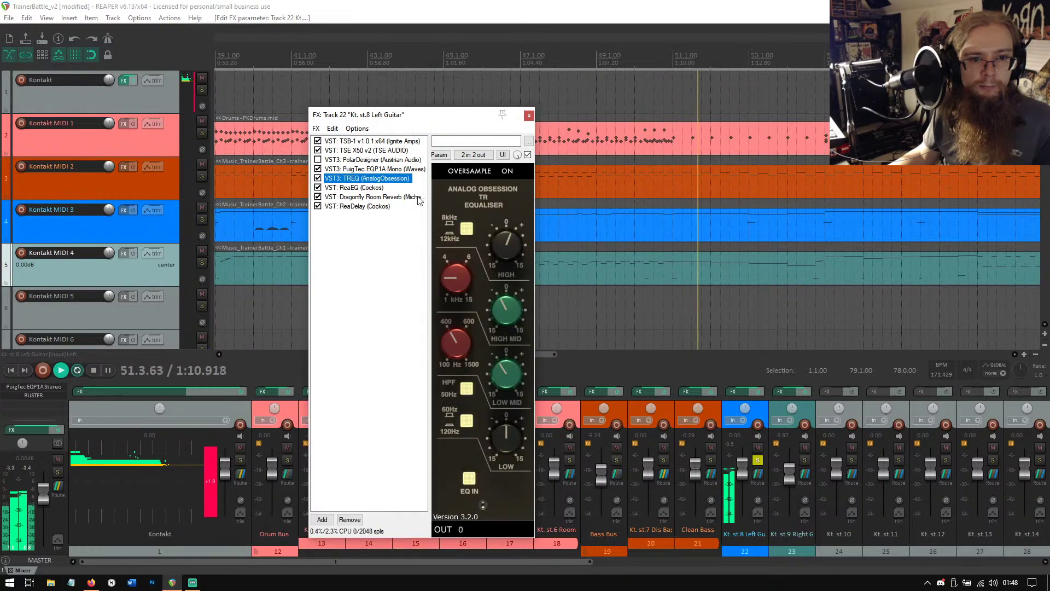
click(456, 283)
drag(456, 283, 455, 270)
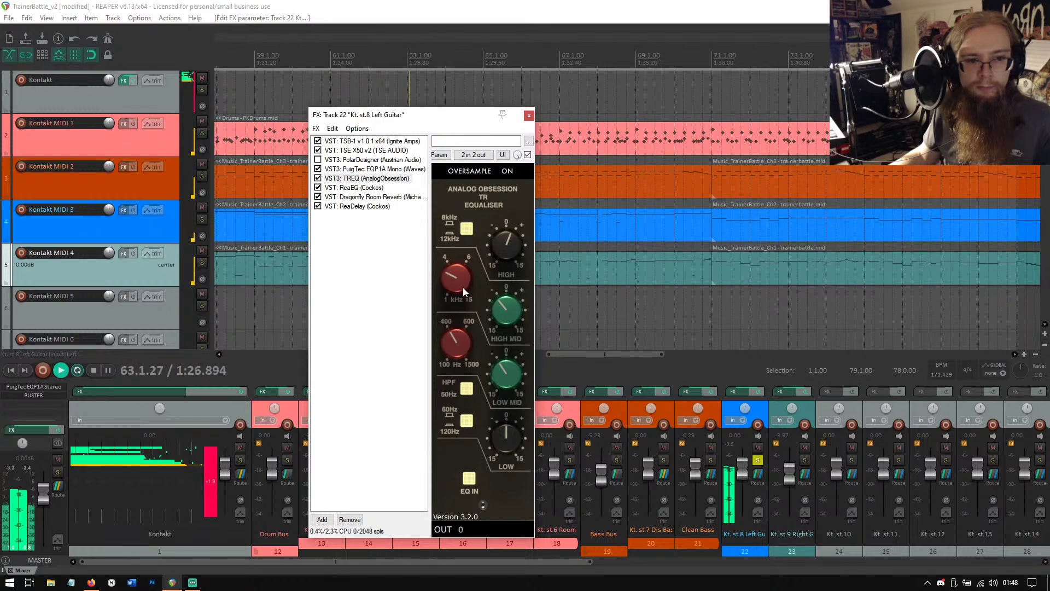
Set the left guitar's ReaDelay lowpass filter to 5471 Hz and compare the sound with the delay bypassed and active.
click(366, 207)
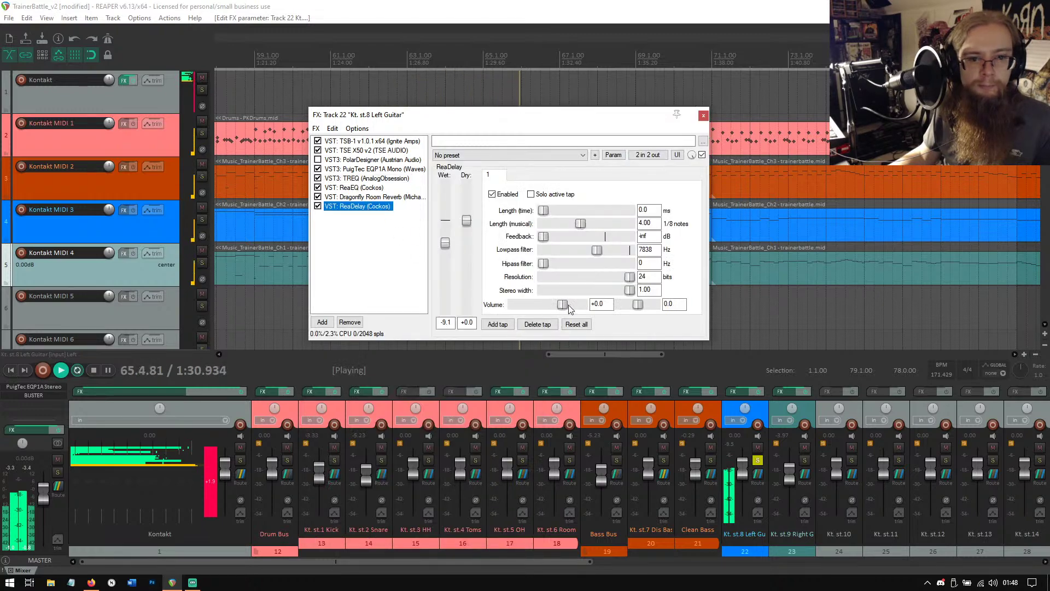
mouse_move(596, 252)
mouse_down()
mouse_move(562, 251)
mouse_move(589, 251)
mouse_up()
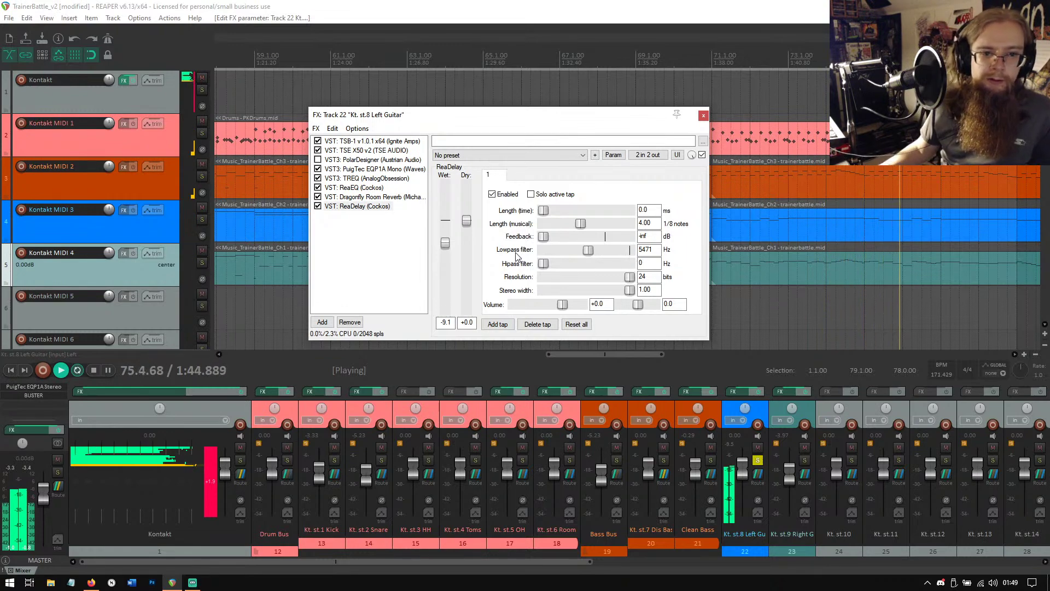
click(318, 206)
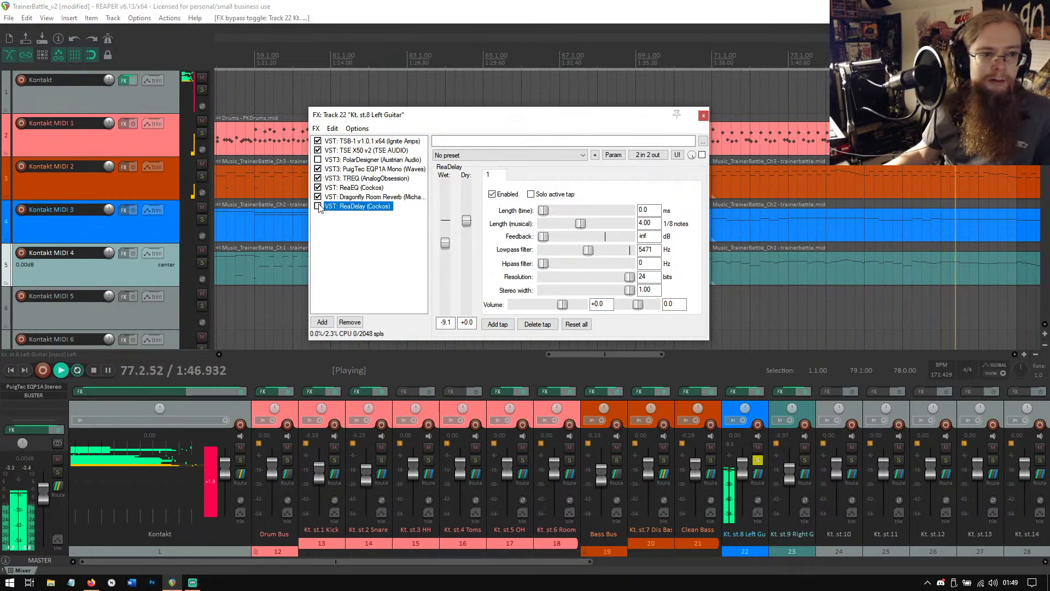
click(319, 207)
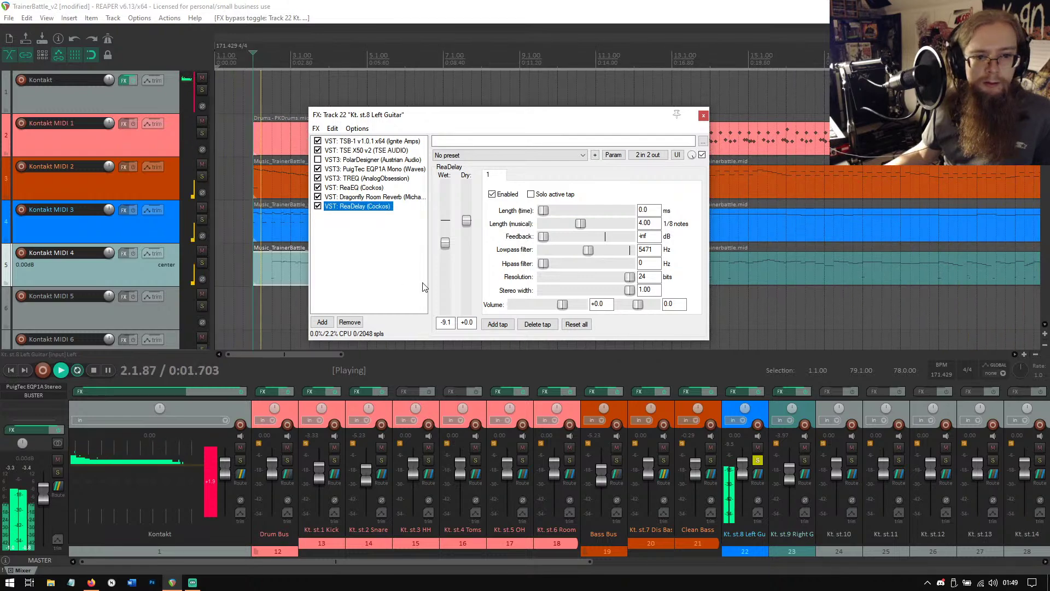
Unsolo the left guitar, replay the full mix from the beginning and set its ReaDelay wet level to -9.9 dB.
click(758, 460)
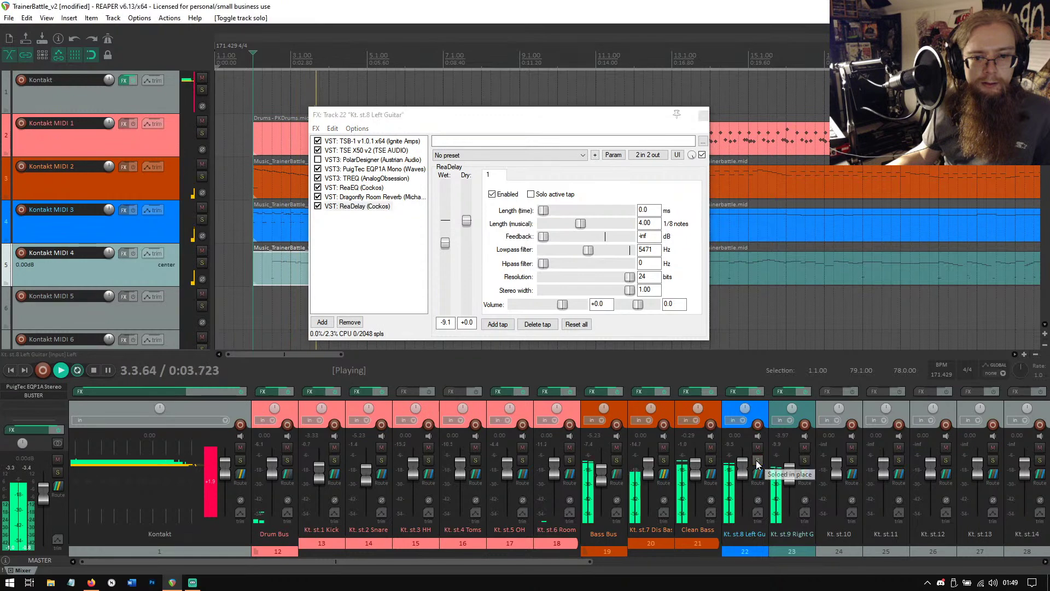
click(93, 372)
key(space)
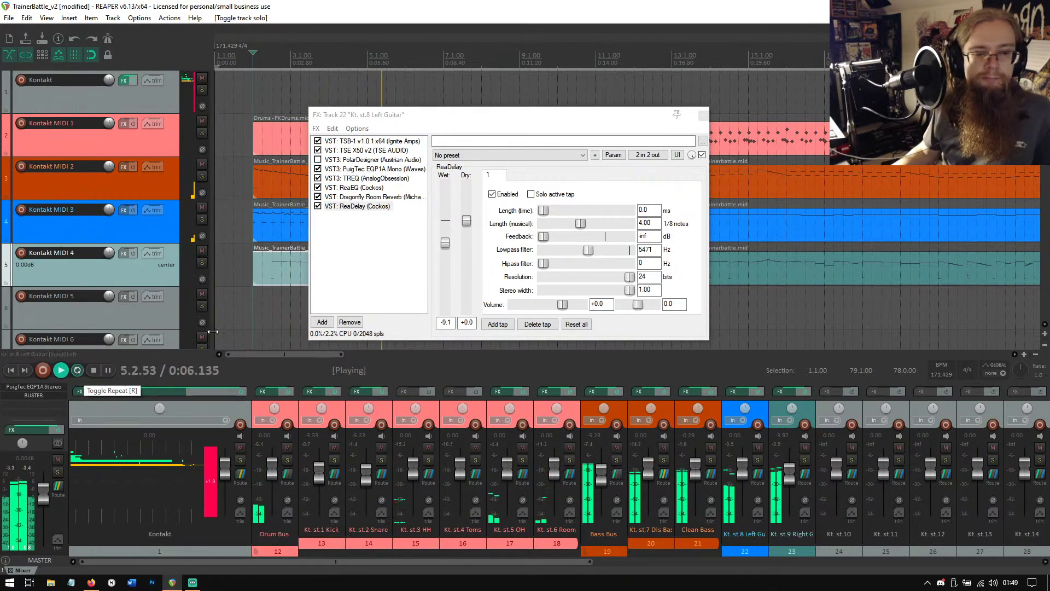
drag(445, 243, 447, 248)
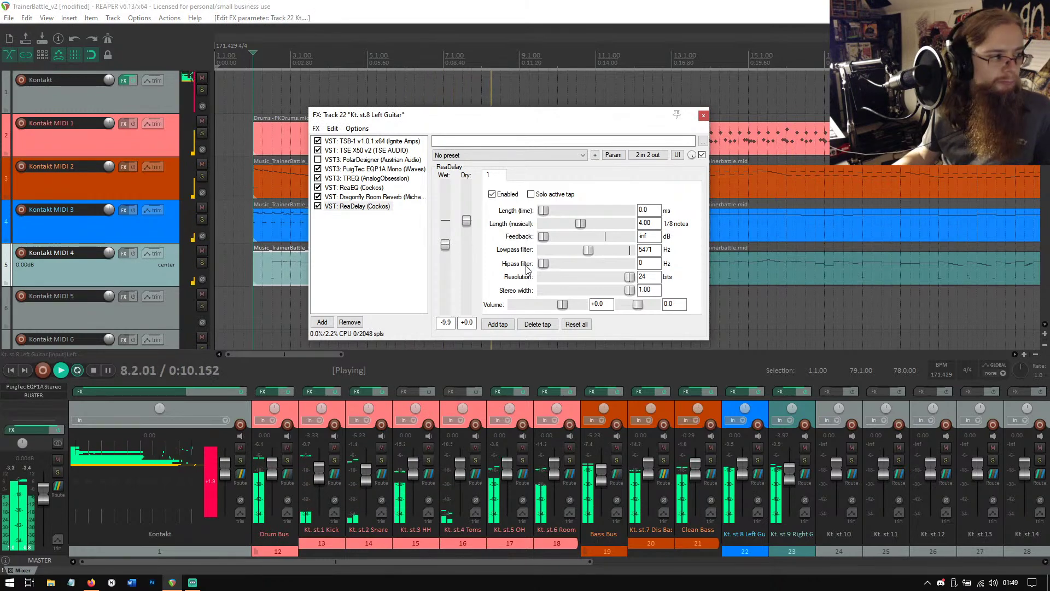
Compare the left guitar soloed and in the full mix, and set its track volume to -0.89 dB.
click(758, 461)
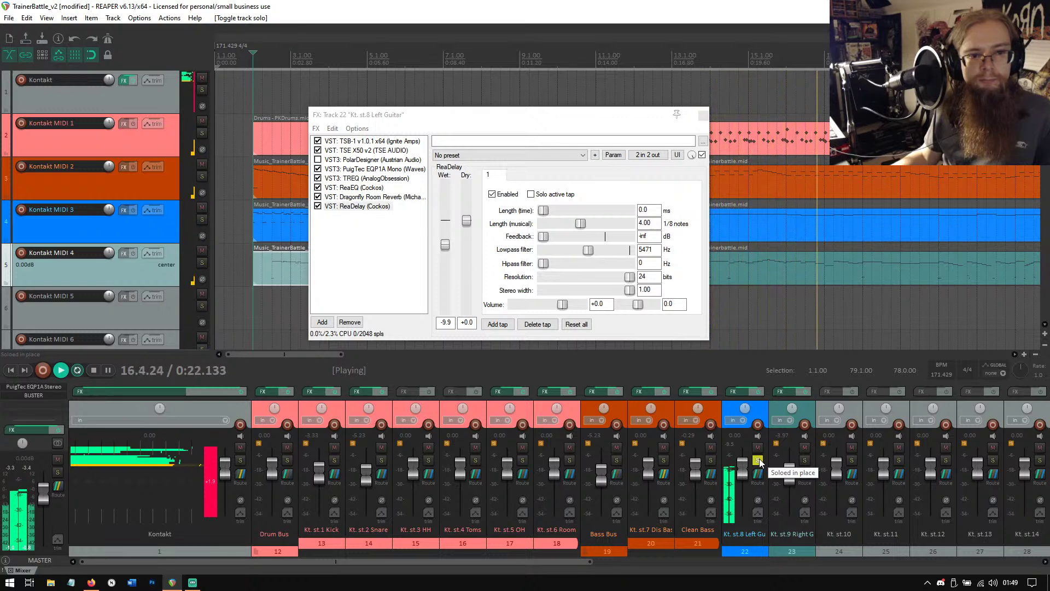
click(758, 460)
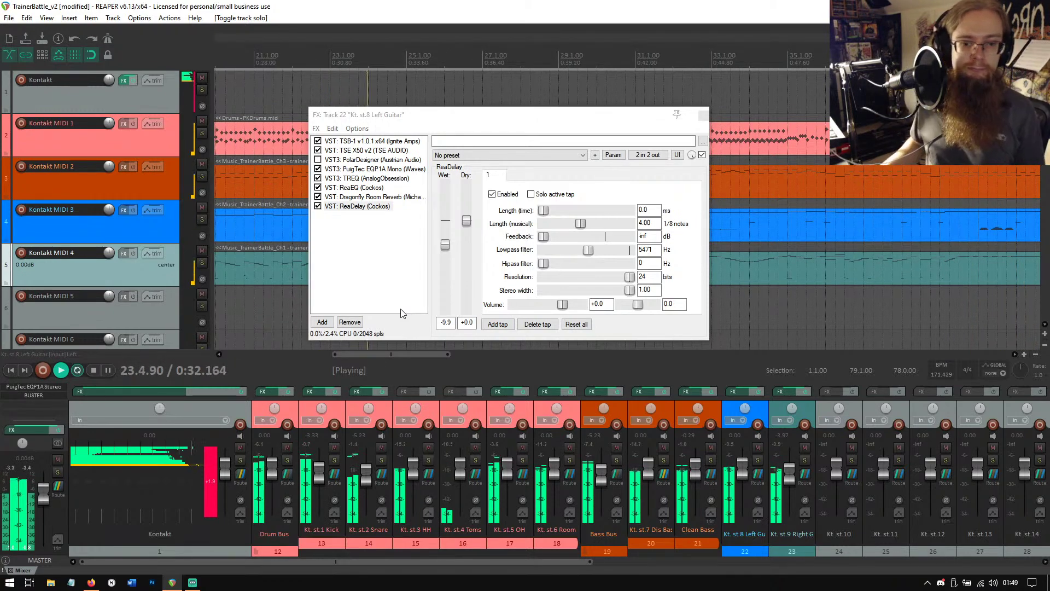
drag(736, 471, 740, 471)
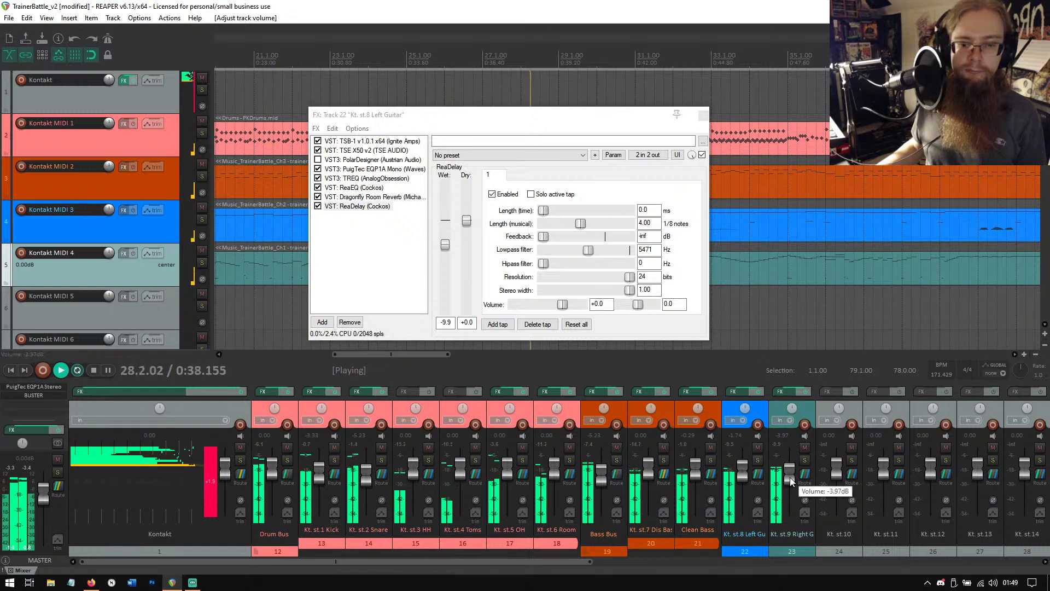
drag(746, 473, 742, 470)
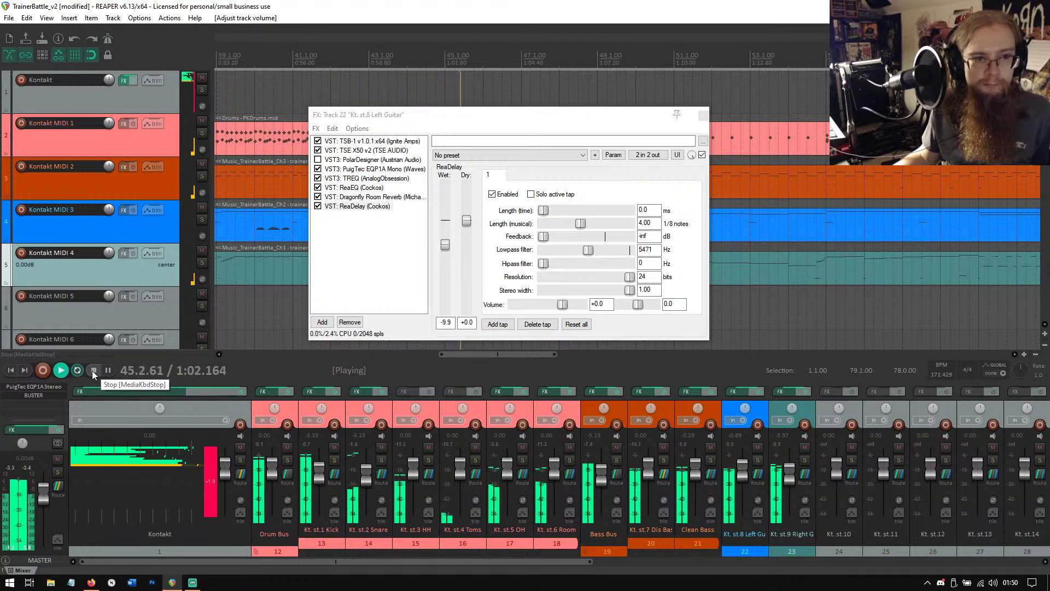
Return to the left guitar's TREQ and toggle the 8/12 kHz switch of its high band.
click(362, 179)
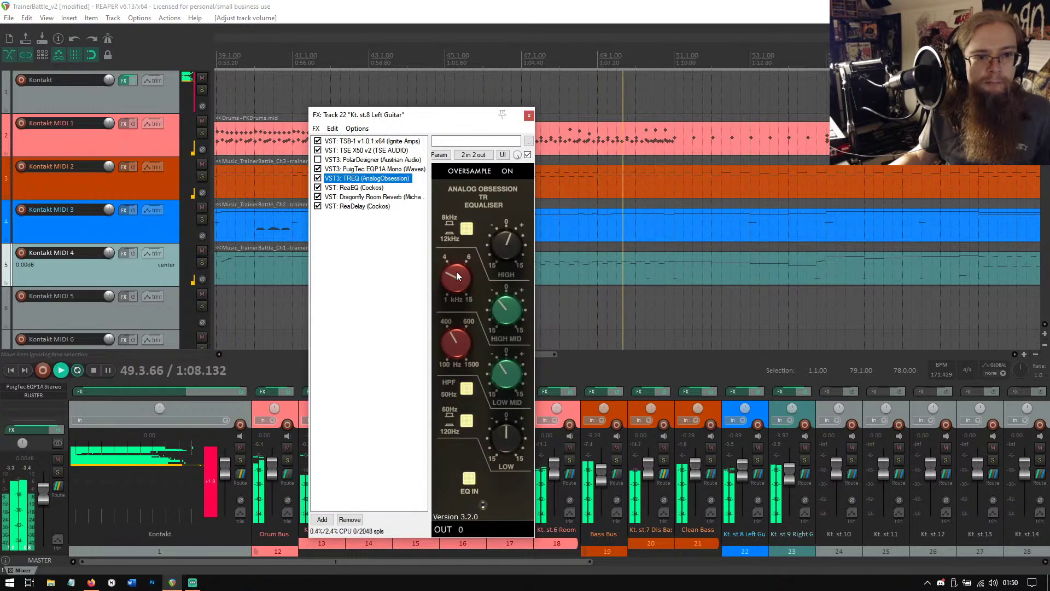
click(467, 231)
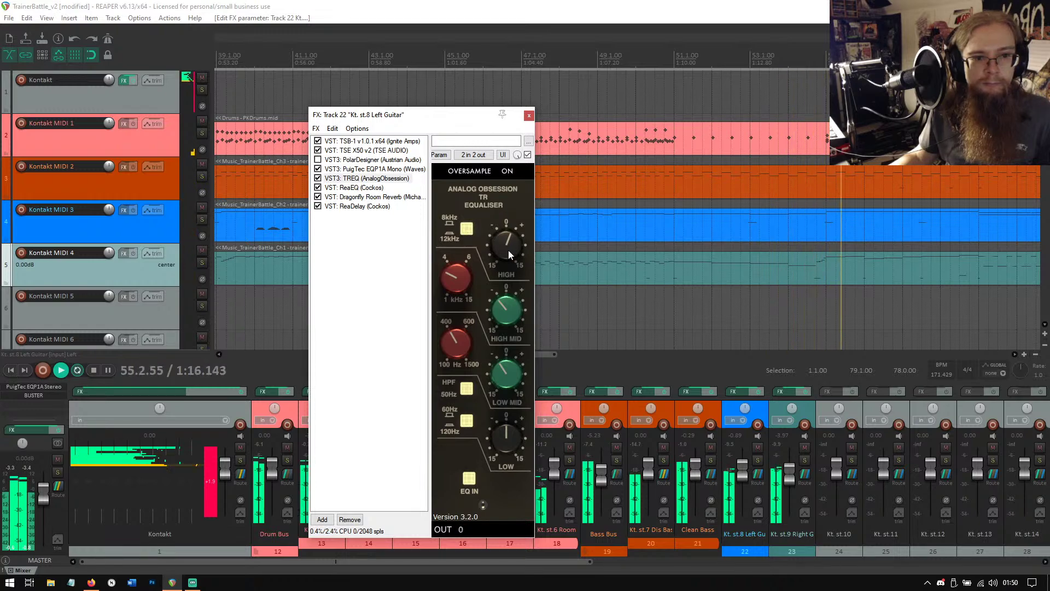
Try a 2.4 dB Band-type boost at 9685.7 Hz on band 4 of the left guitar's ReaEQ, and disable that band.
click(361, 188)
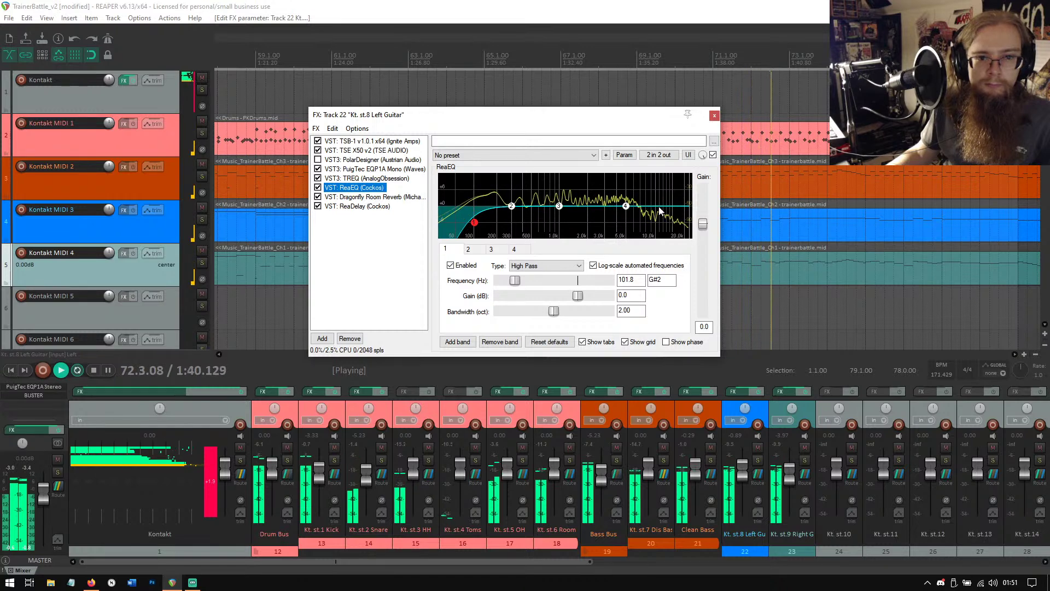
drag(625, 206, 653, 202)
click(546, 266)
click(550, 294)
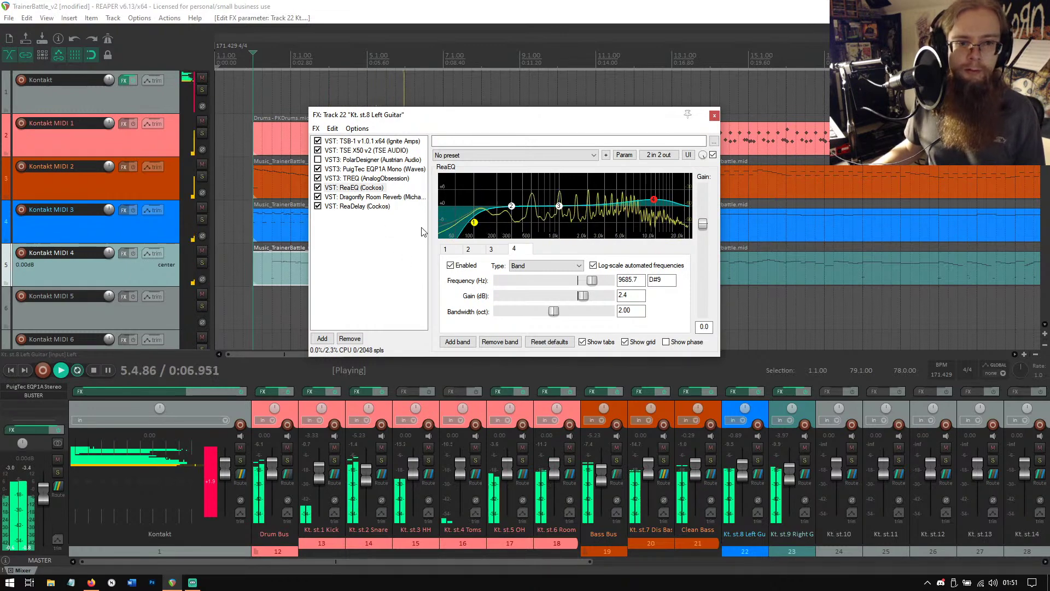
double_click(655, 199)
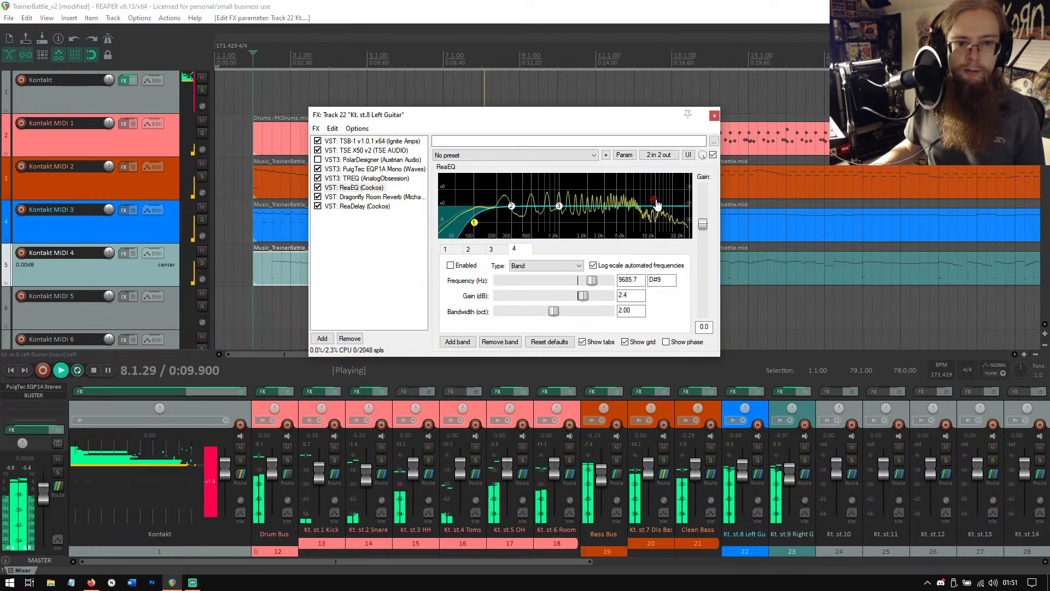
Raise the High gain in the left guitar's TREQ while listening to the mix, and save the project.
click(385, 179)
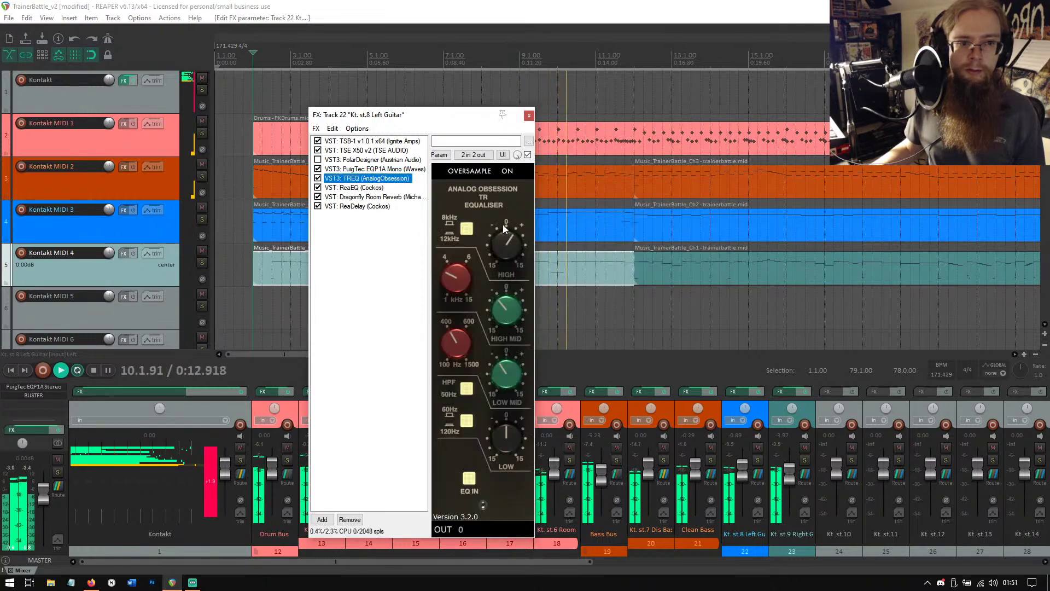
mouse_move(505, 245)
mouse_down()
mouse_move(510, 217)
mouse_move(495, 241)
mouse_up()
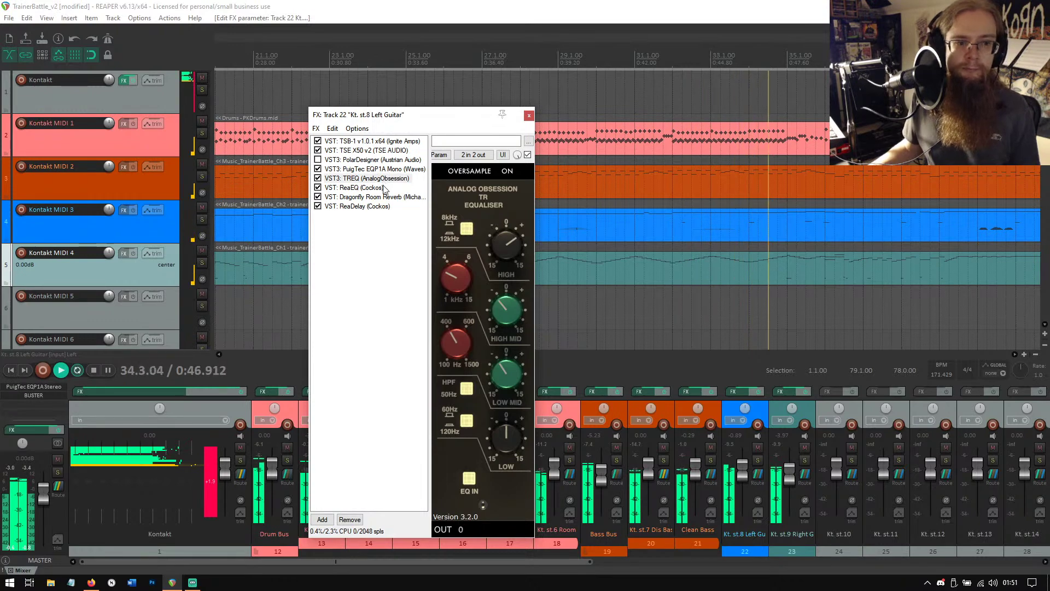
click(9, 17)
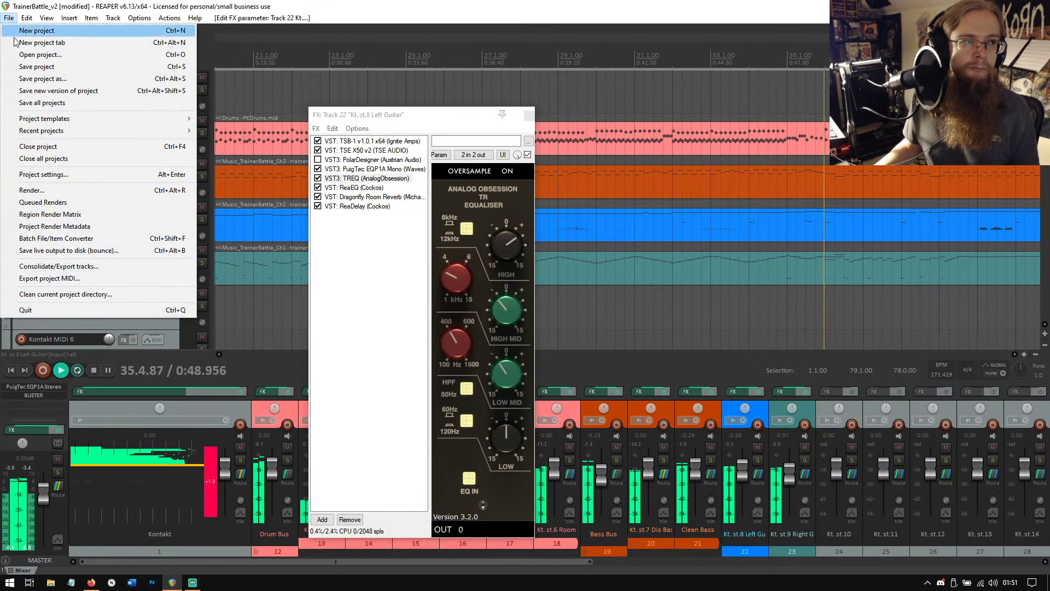
click(40, 66)
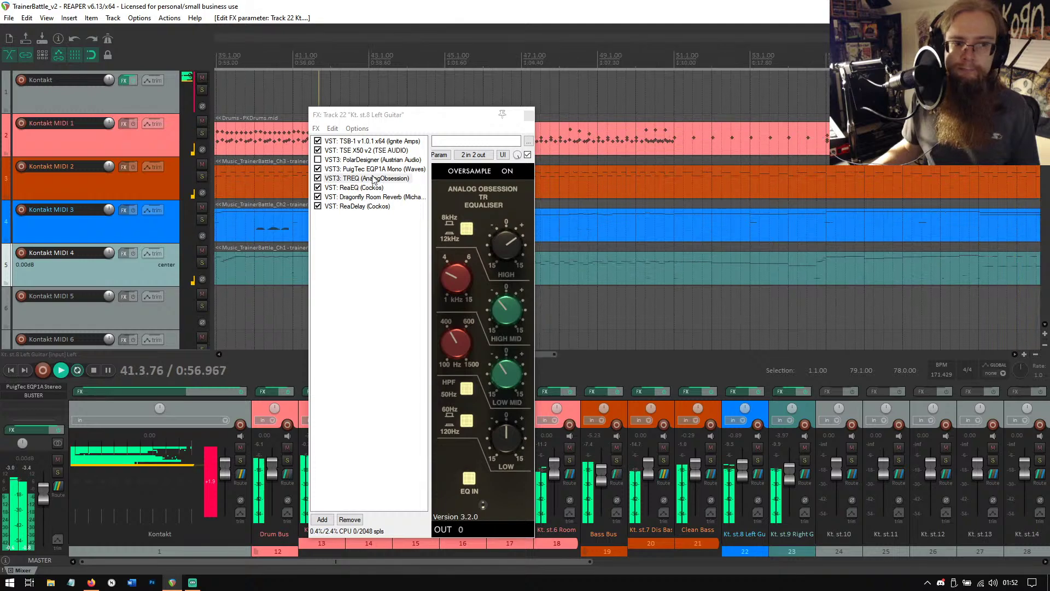
Try the built-in rack reverb of TSE X50 on the left guitar.
click(370, 153)
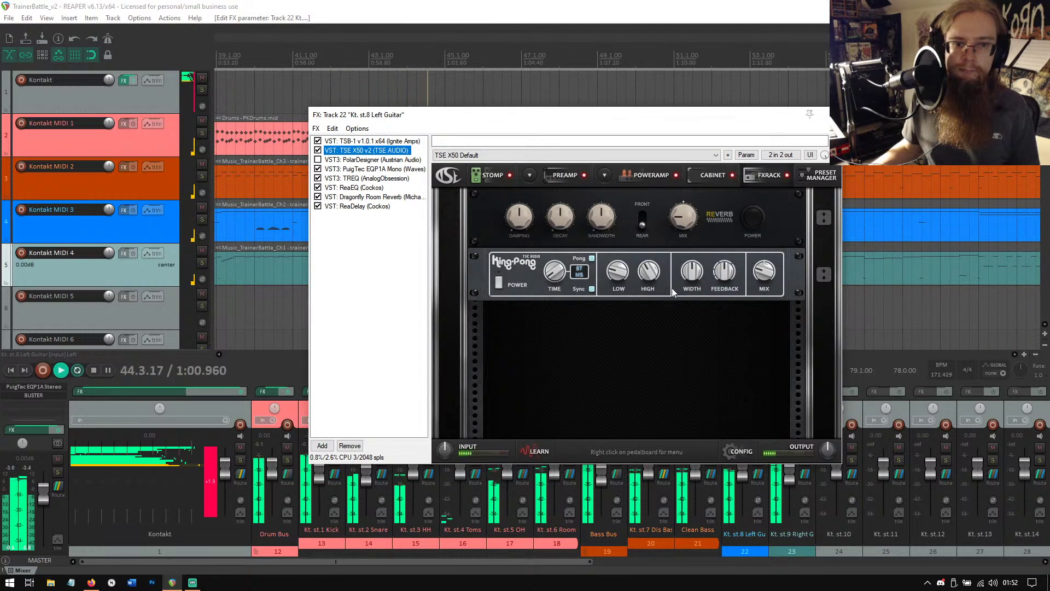
click(487, 230)
click(759, 218)
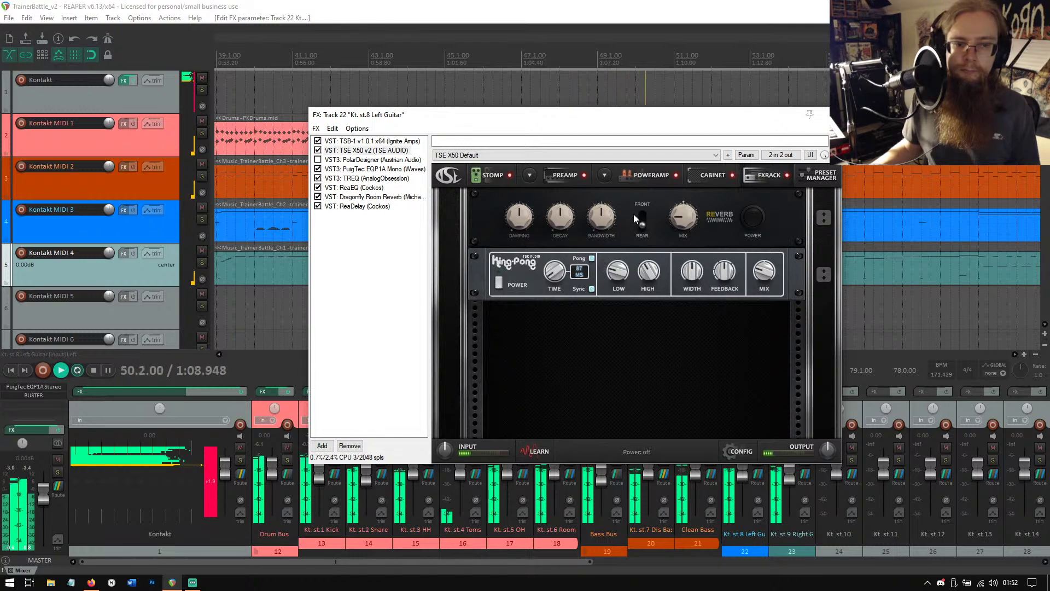
Set the hipass filter of the left guitar's ReaDelay to 113 Hz.
click(387, 198)
click(388, 206)
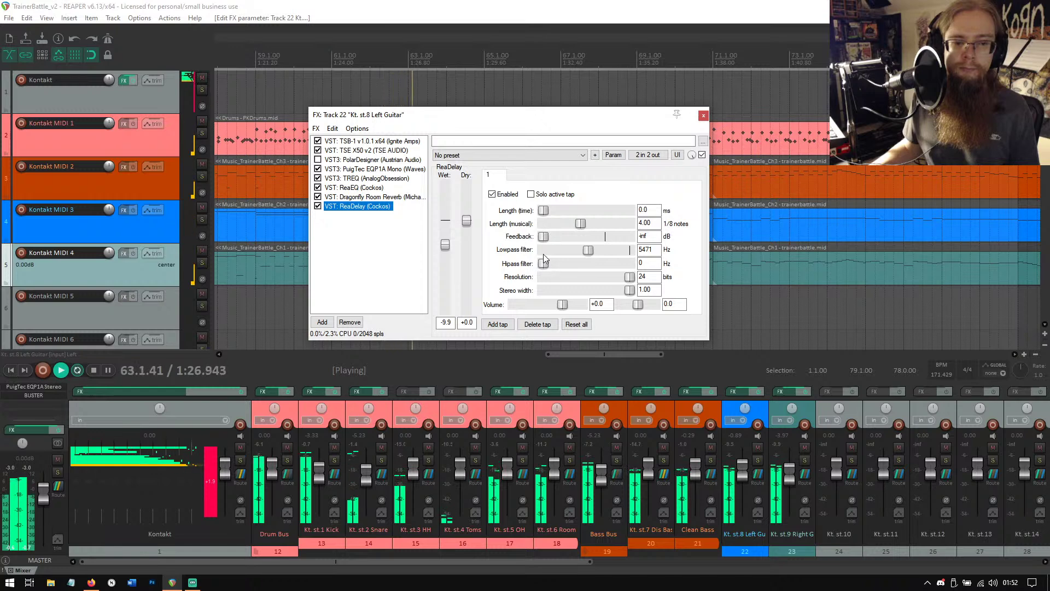
drag(544, 263, 552, 269)
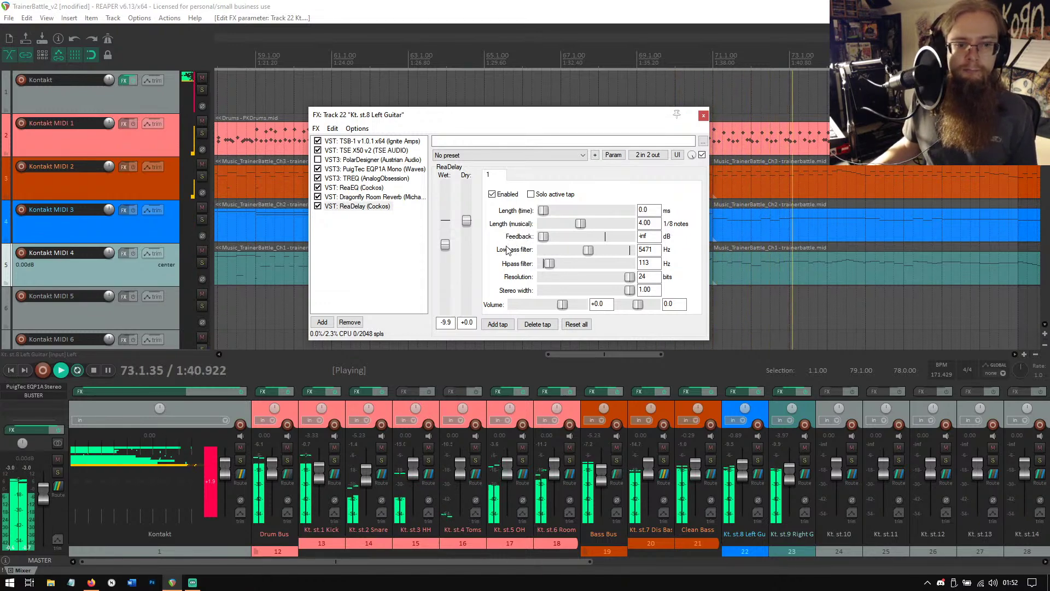
Stop playback and save the project with the updated left guitar delay.
click(95, 371)
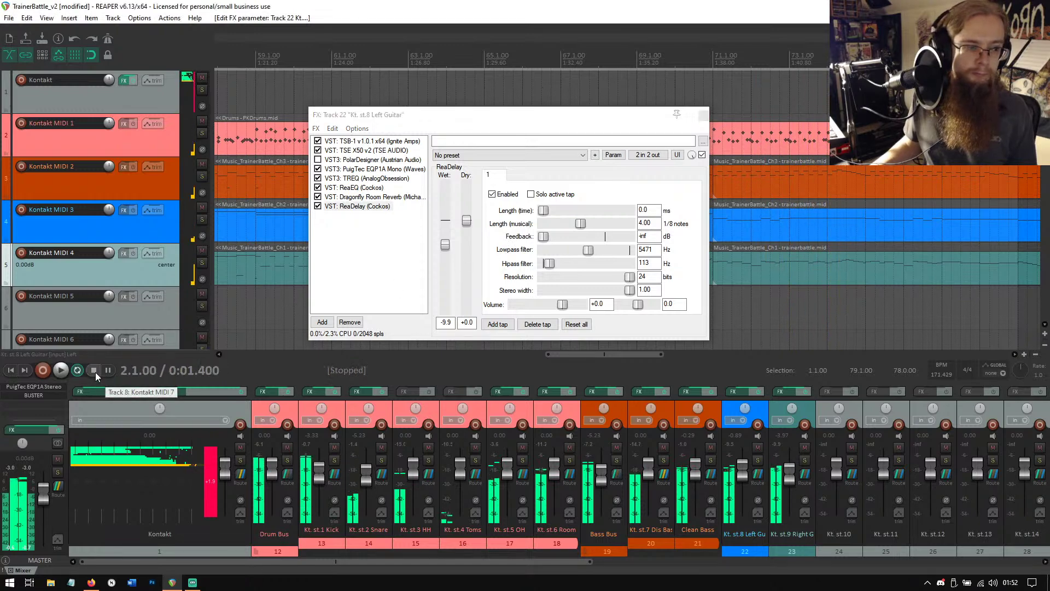
click(10, 18)
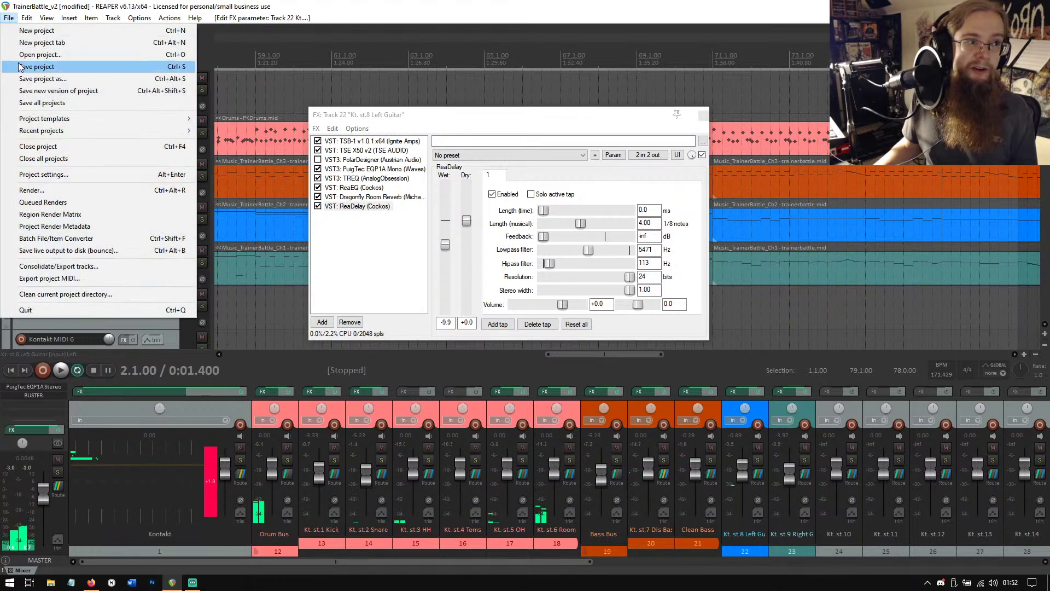
click(26, 68)
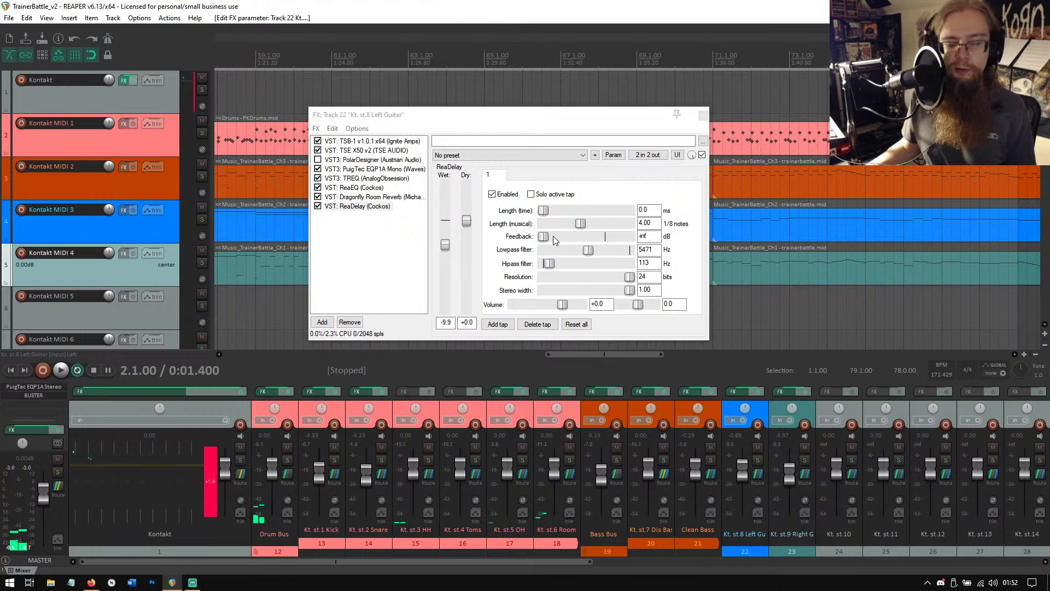
Play the full mix from the beginning to review it, stop playback and close the left guitar's FX chain.
drag(555, 125, 655, 130)
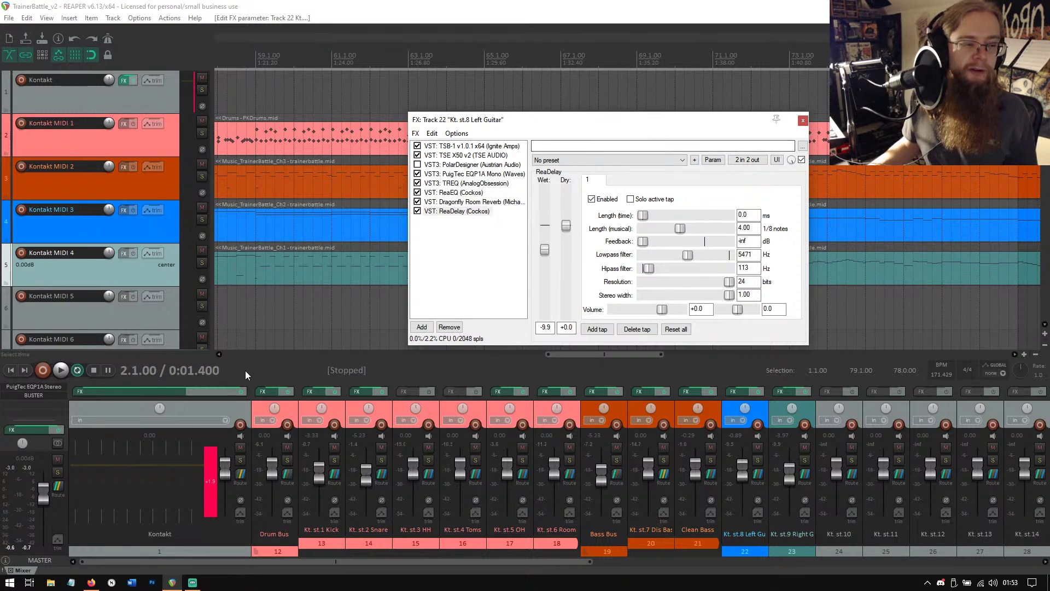
key(space)
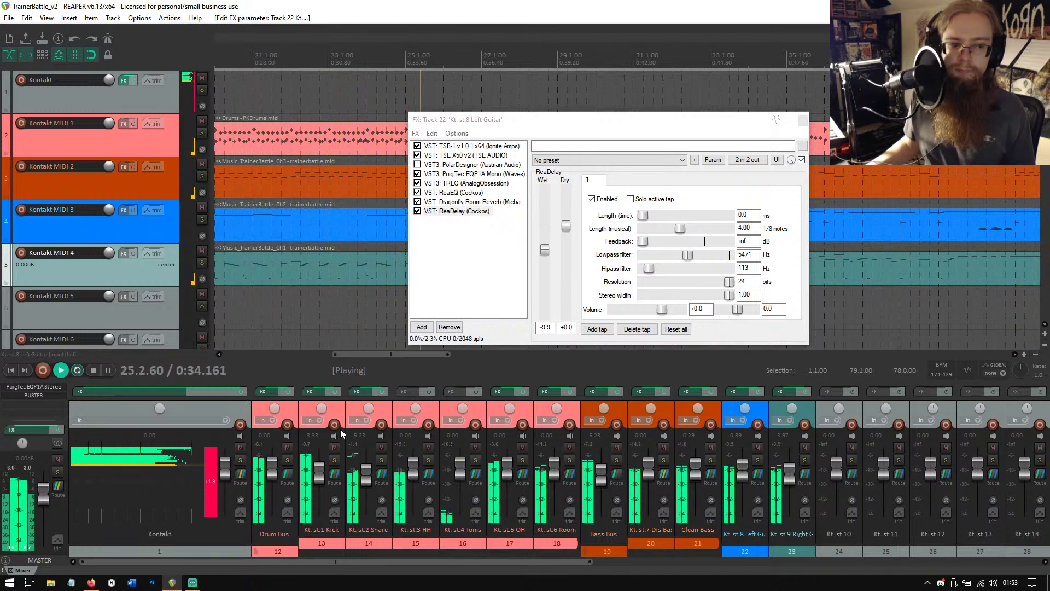
click(91, 372)
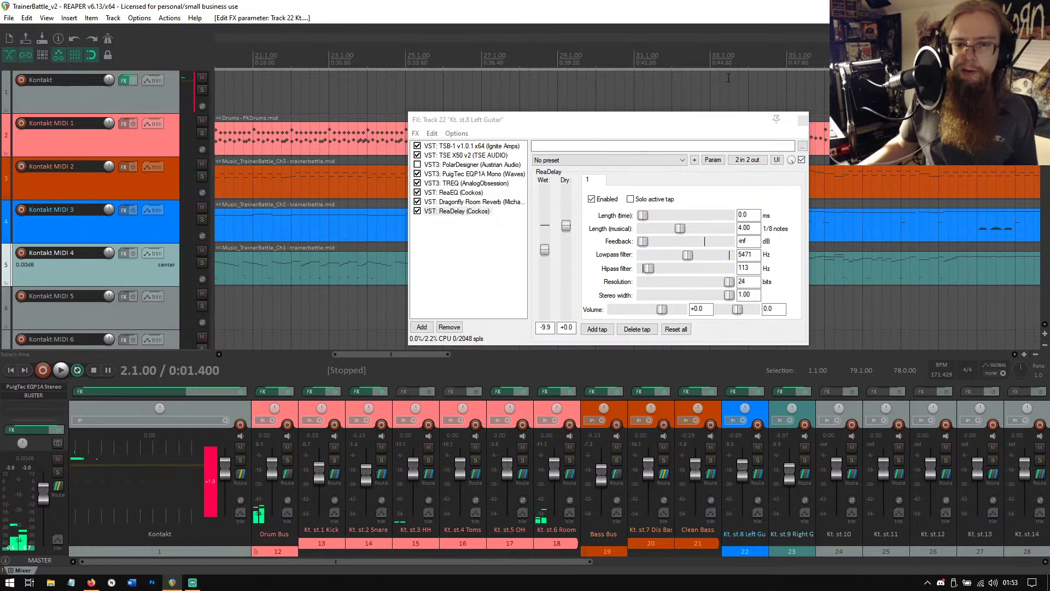
click(802, 122)
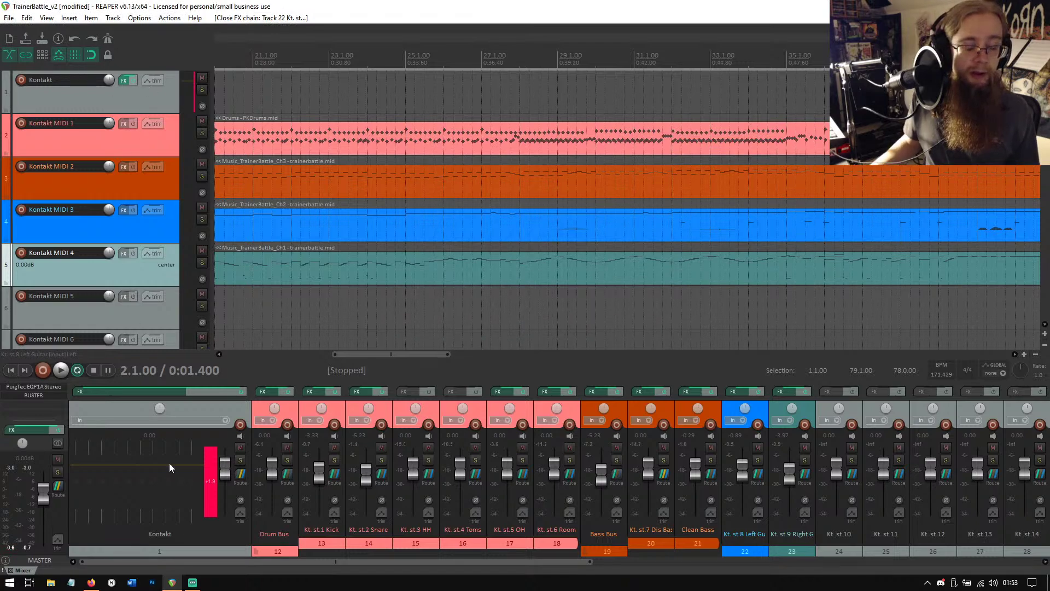
Clear the Kontakt track's peak indicator and save the project.
click(211, 475)
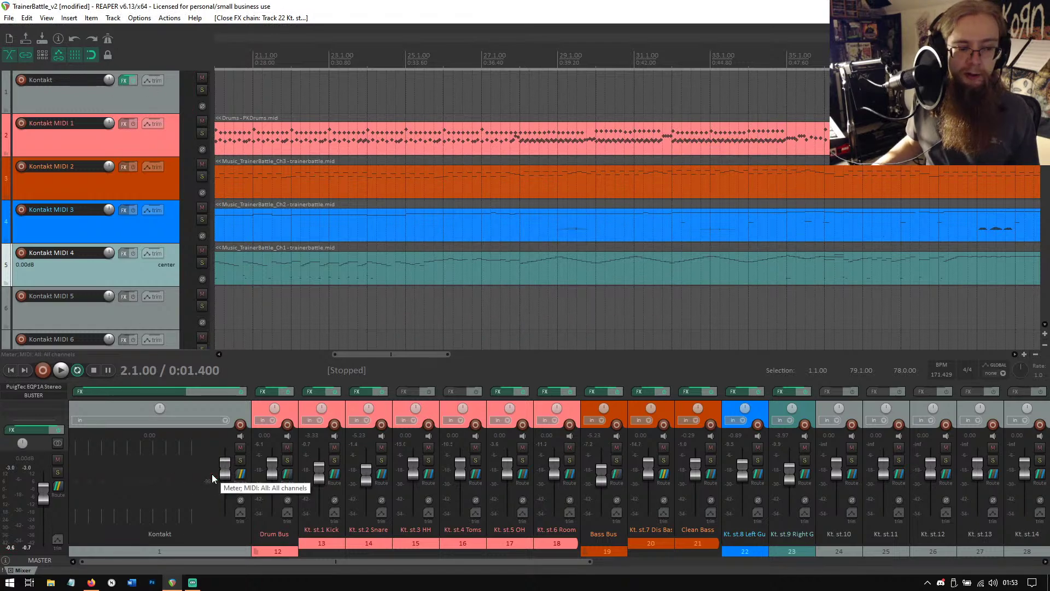
click(12, 19)
click(48, 69)
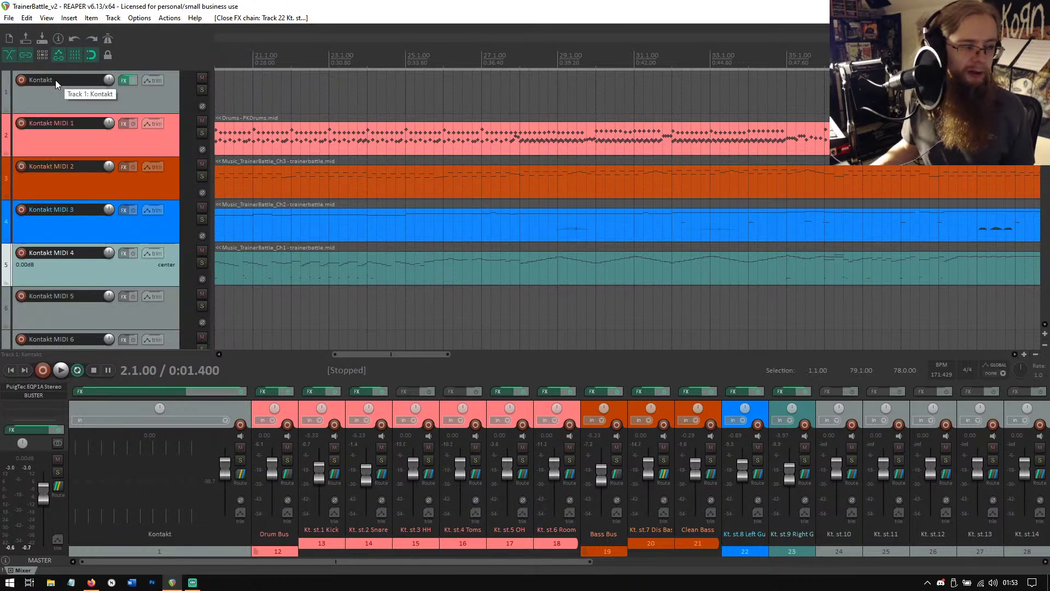
Select the first MIDI item on the Kontakt MIDI 4 track and place the edit cursor at 2.1.00, where the music starts.
scroll(392, 258, left, 10)
click(412, 267)
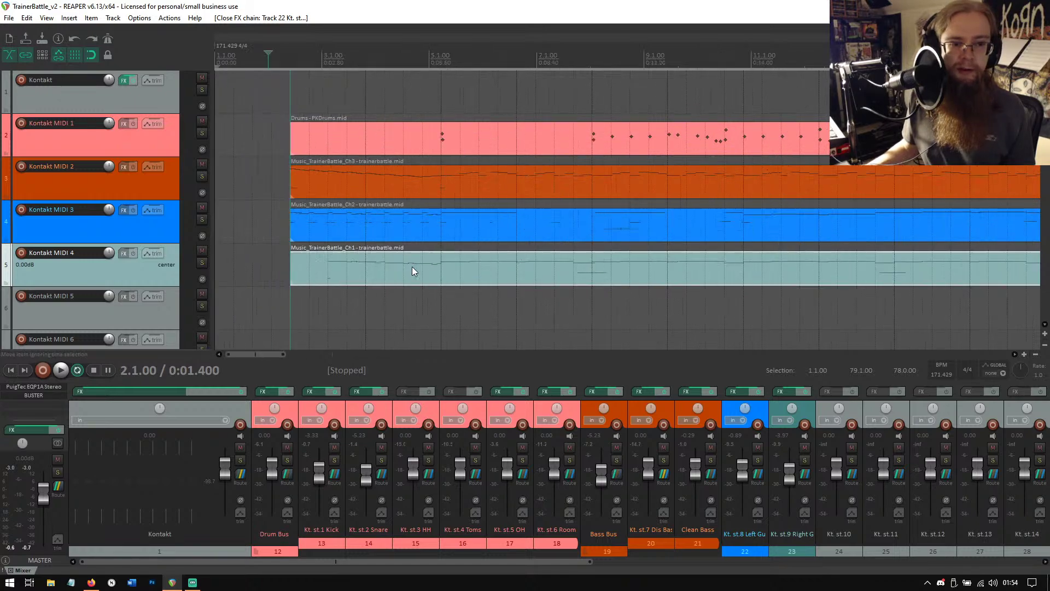
mouse_move(328, 356)
mouse_down()
mouse_move(858, 326)
mouse_move(723, 329)
mouse_move(310, 268)
mouse_up()
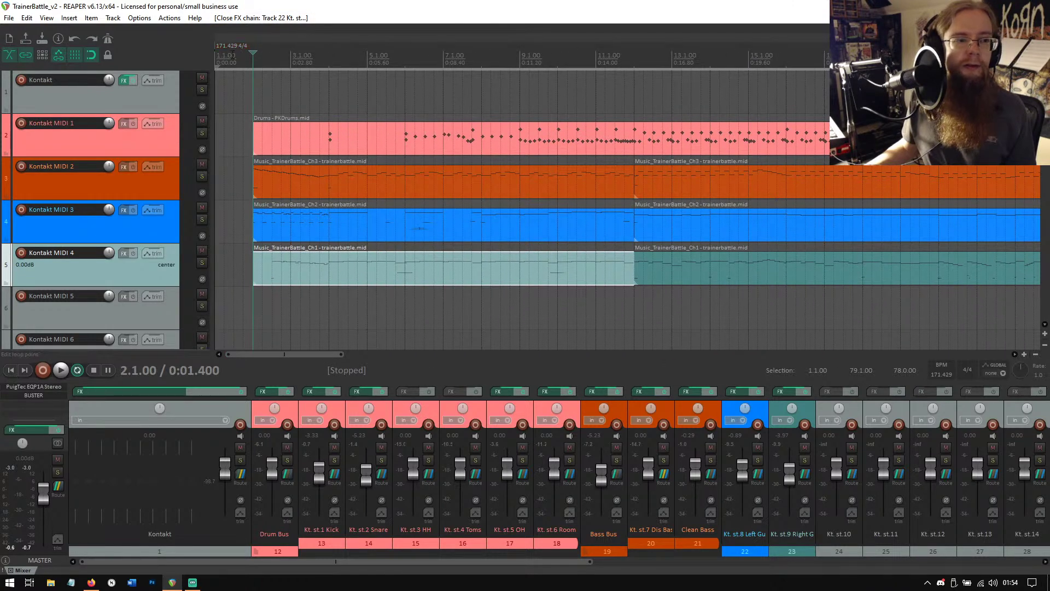
click(225, 46)
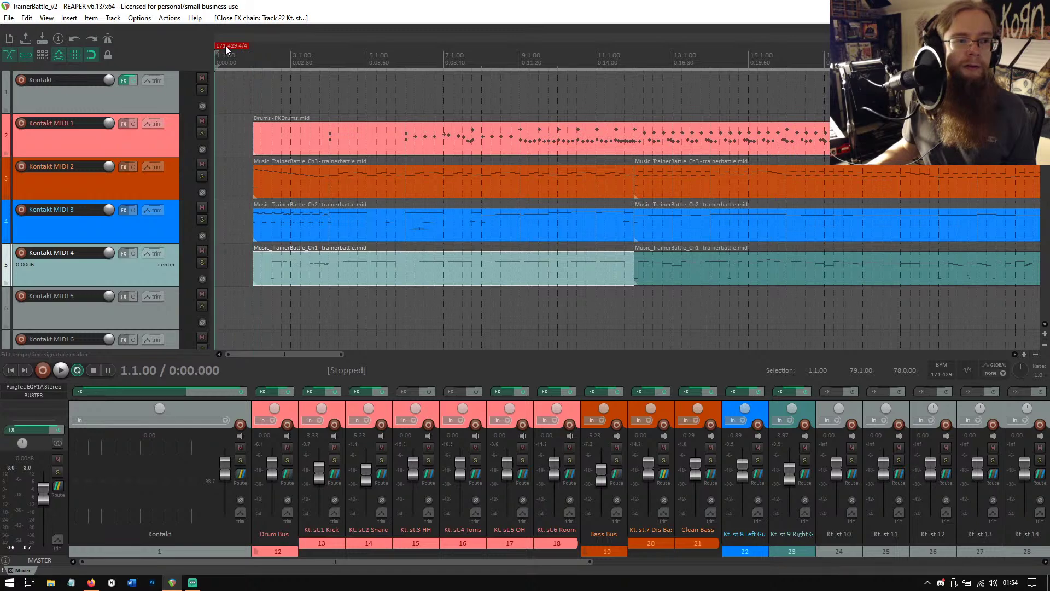
click(257, 61)
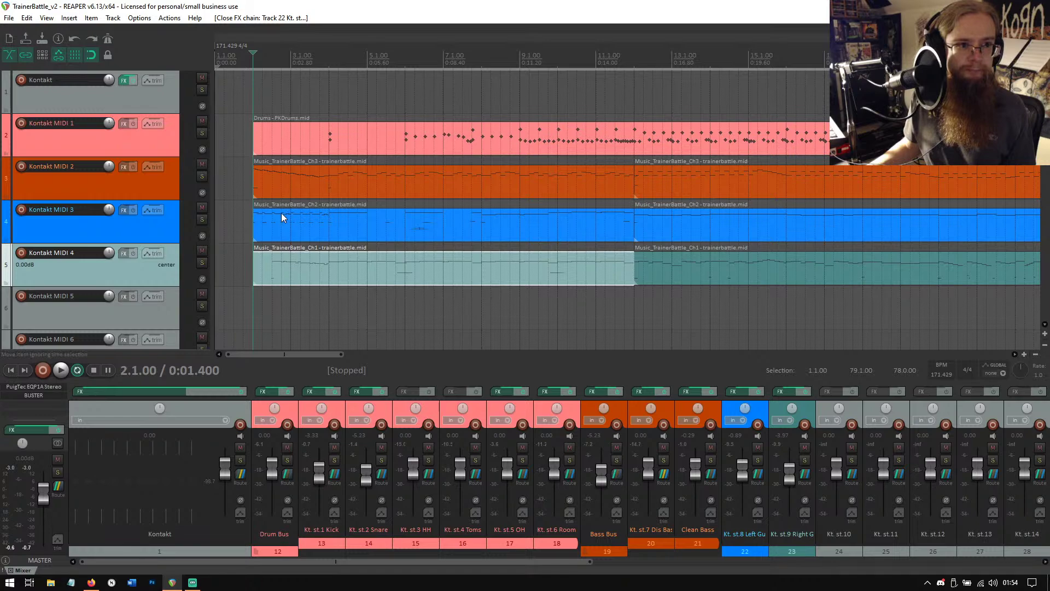
Move the start of the time selection to 1.4.00, just before the first MIDI items.
scroll(144, 189, down, 15)
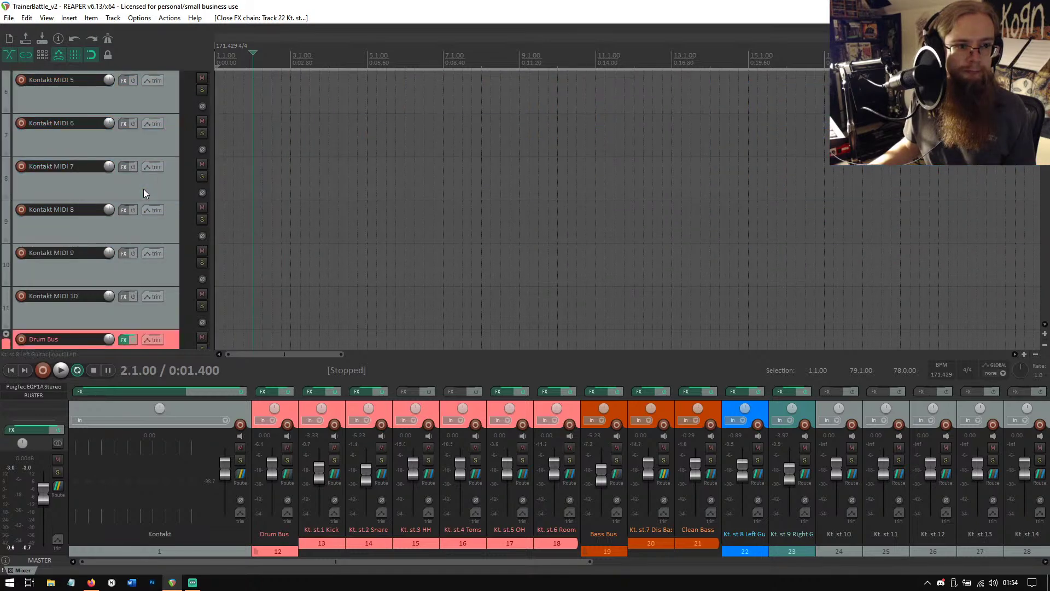
scroll(143, 188, up, 15)
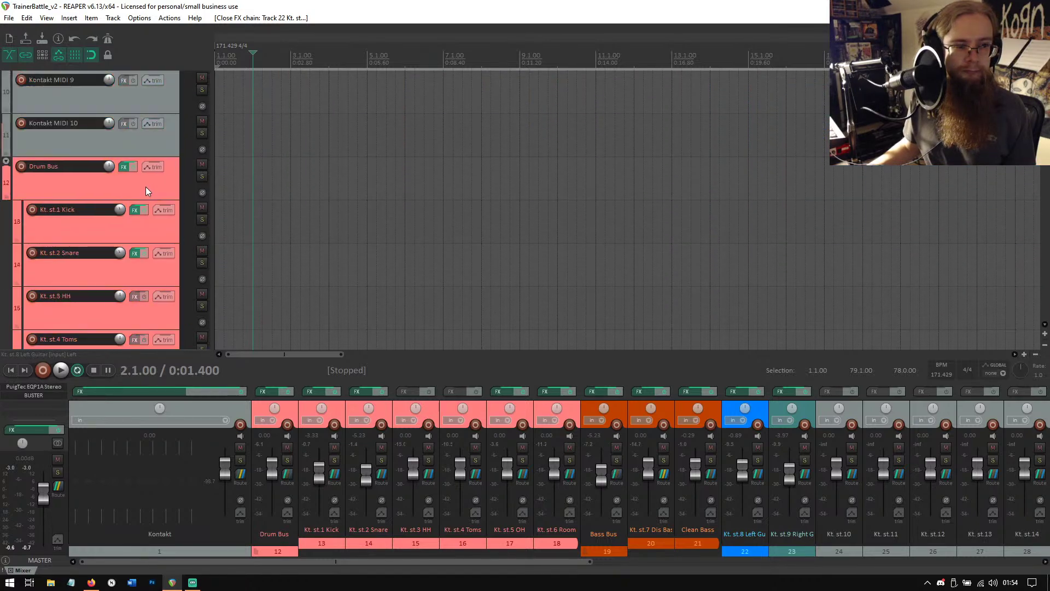
drag(256, 355, 183, 323)
drag(217, 66, 240, 69)
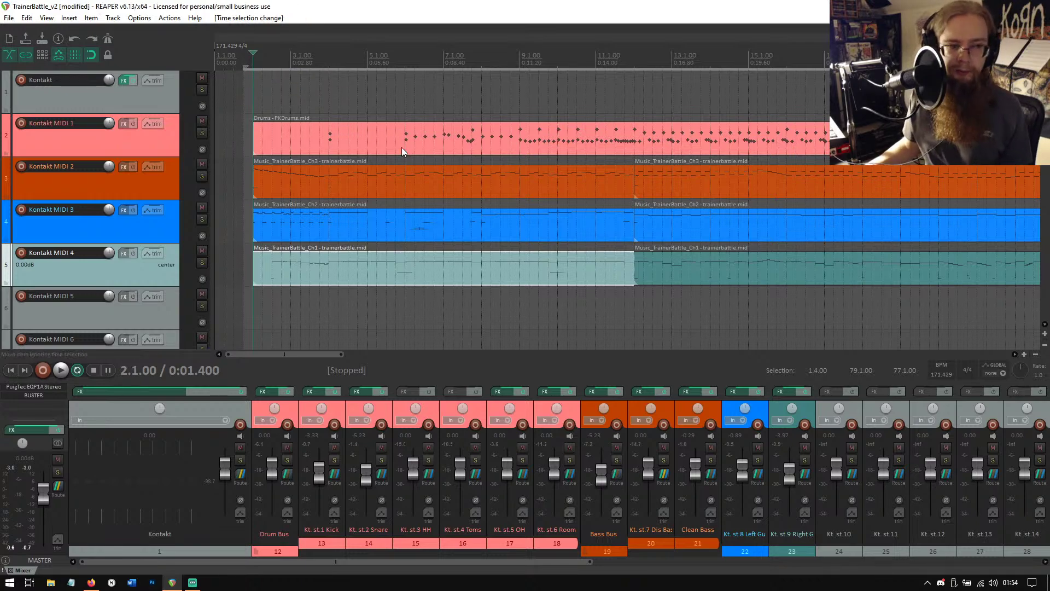
Check the end of the time selection, save the project with the adjusted selection and switch to the browser.
drag(317, 356, 687, 338)
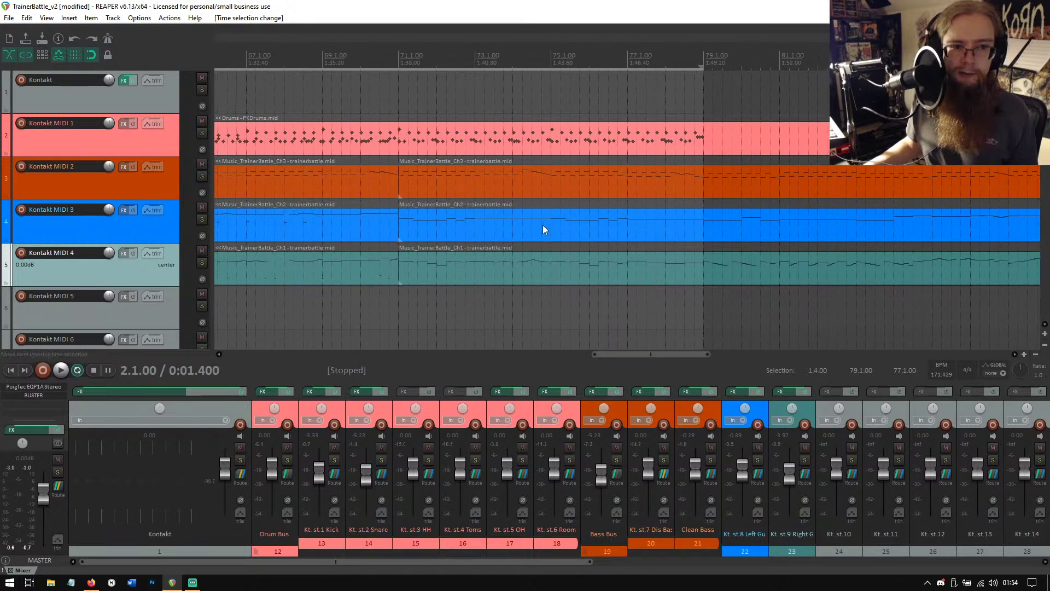
drag(626, 353, 247, 257)
click(281, 267)
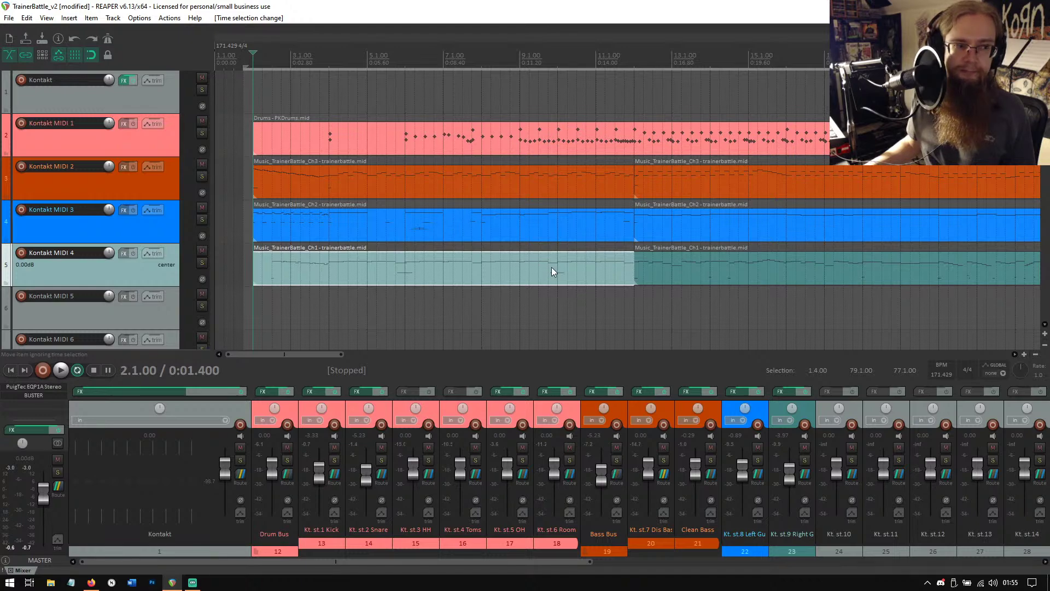
click(9, 17)
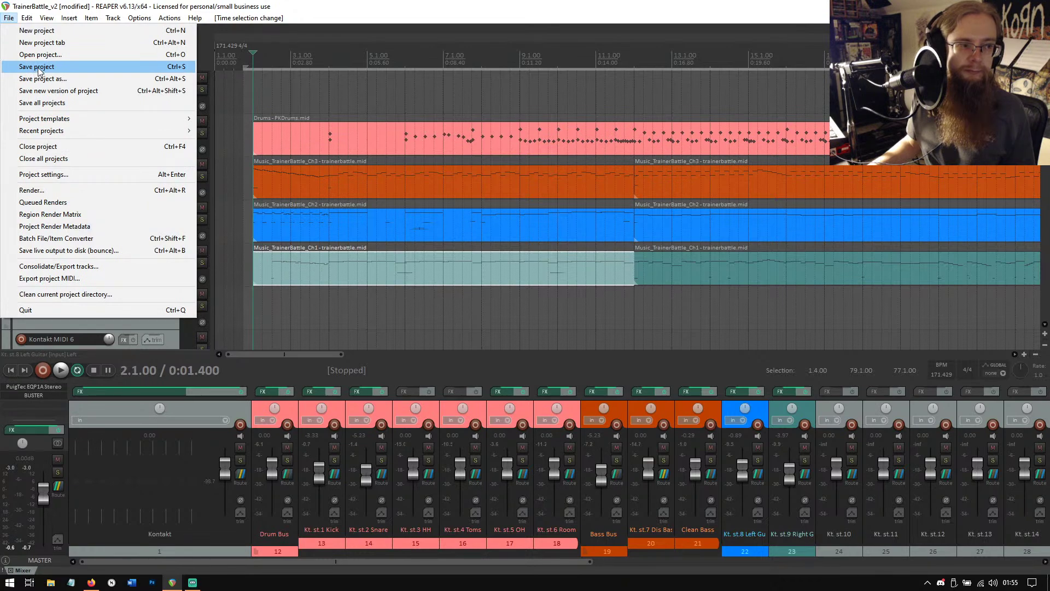
click(38, 67)
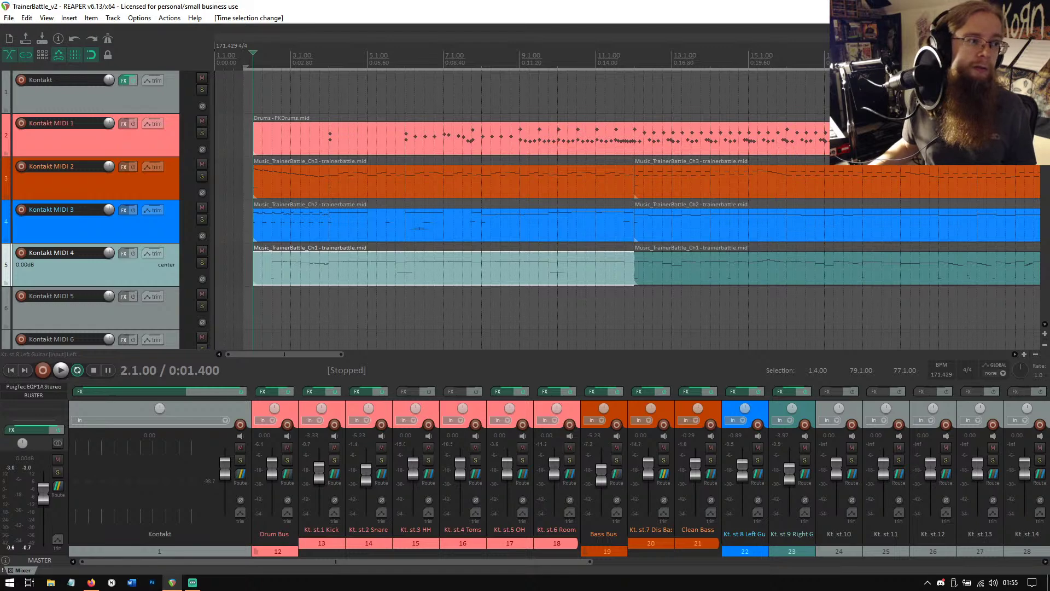
key(alt+Tab)
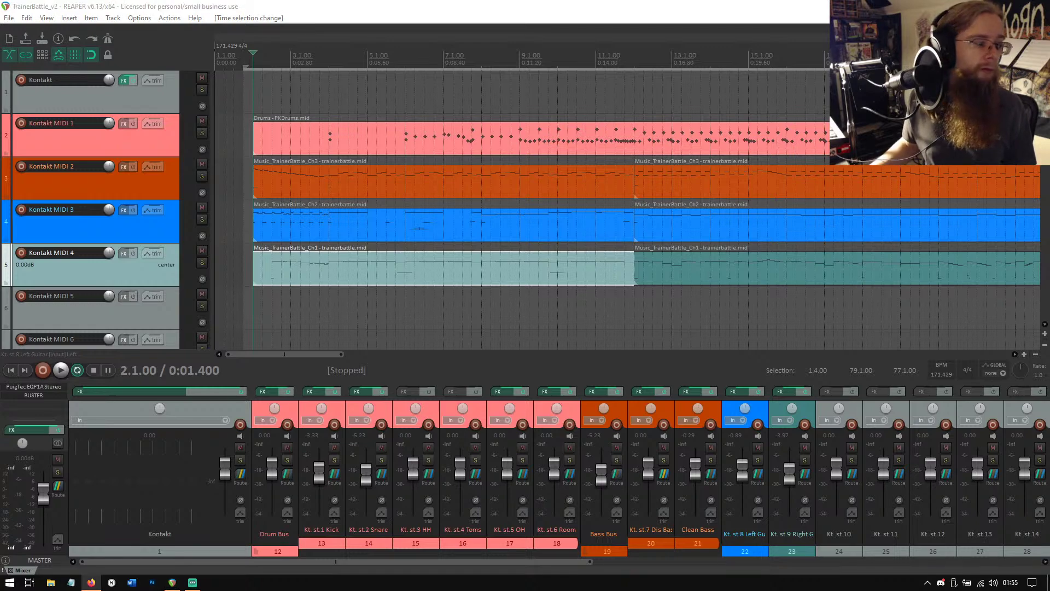